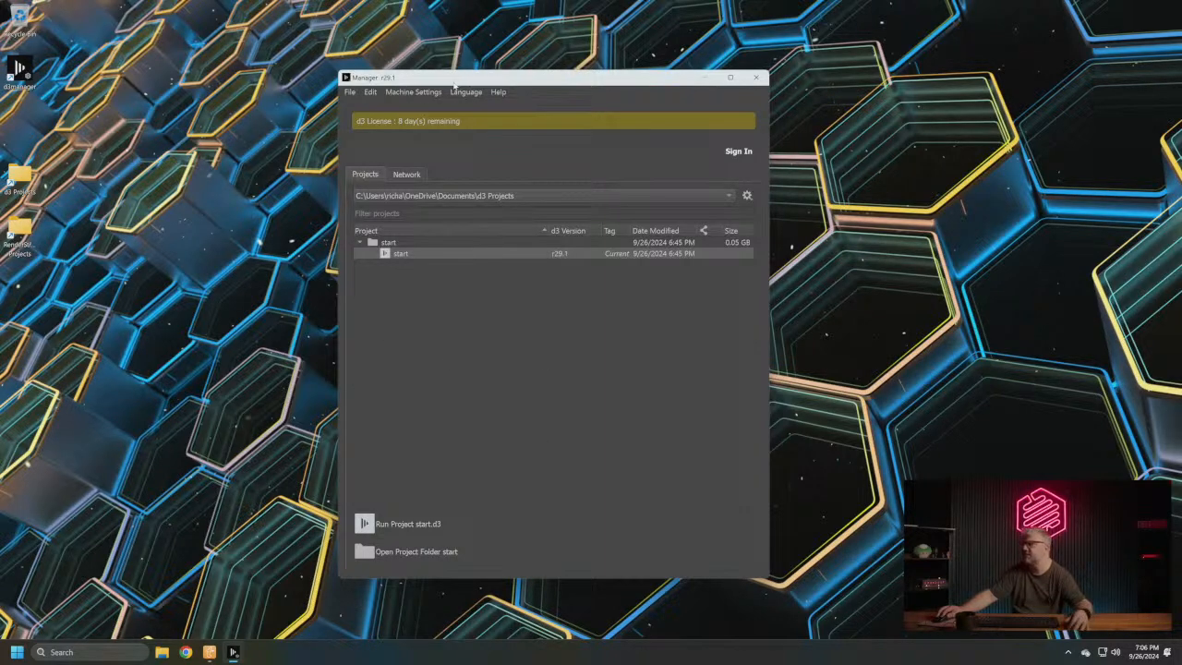
drag(517, 77, 577, 75)
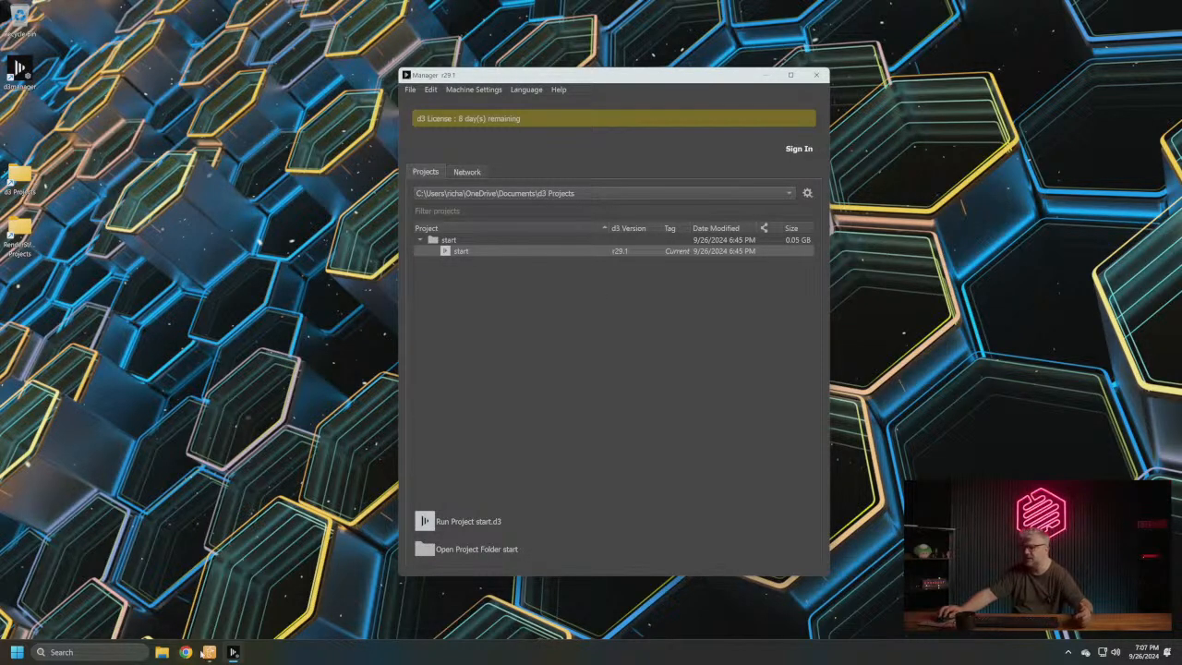
click(161, 652)
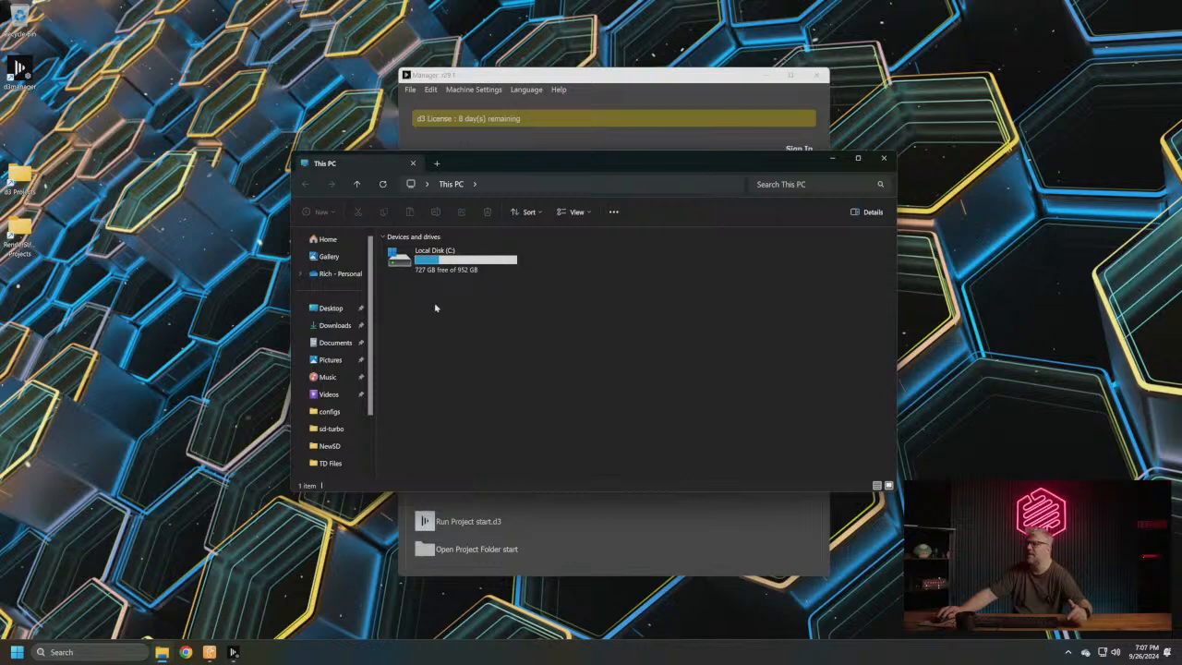
click(885, 159)
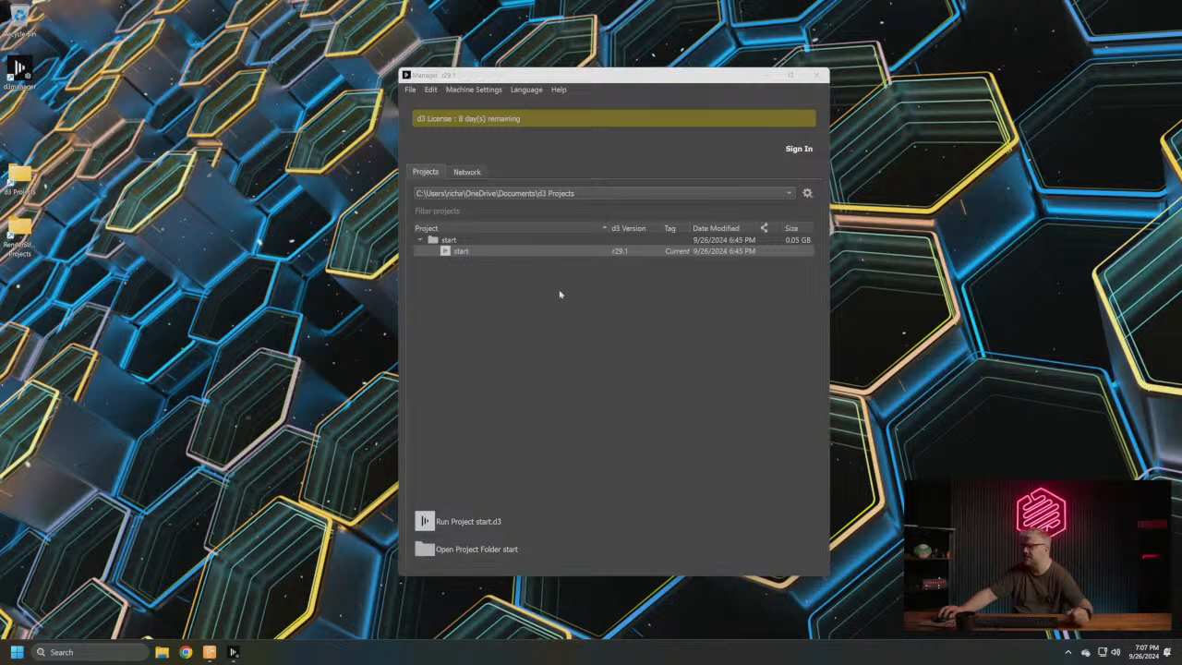
- Create a new d3 project named OfficeHours1
click(410, 89)
click(457, 104)
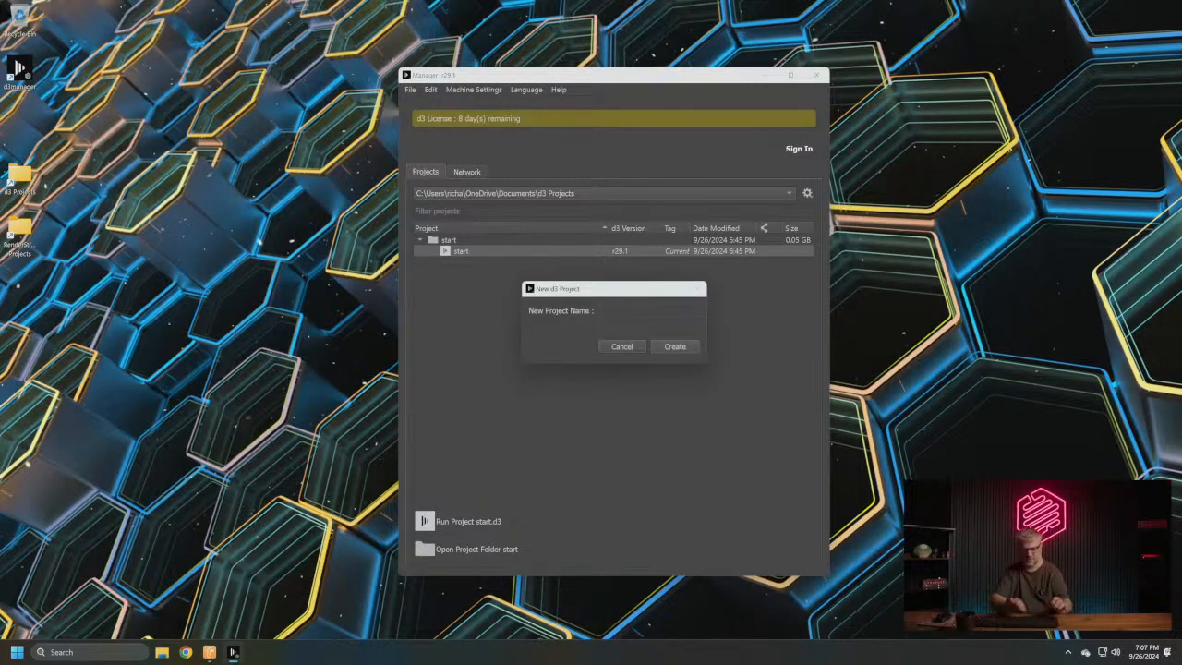
text(Of)
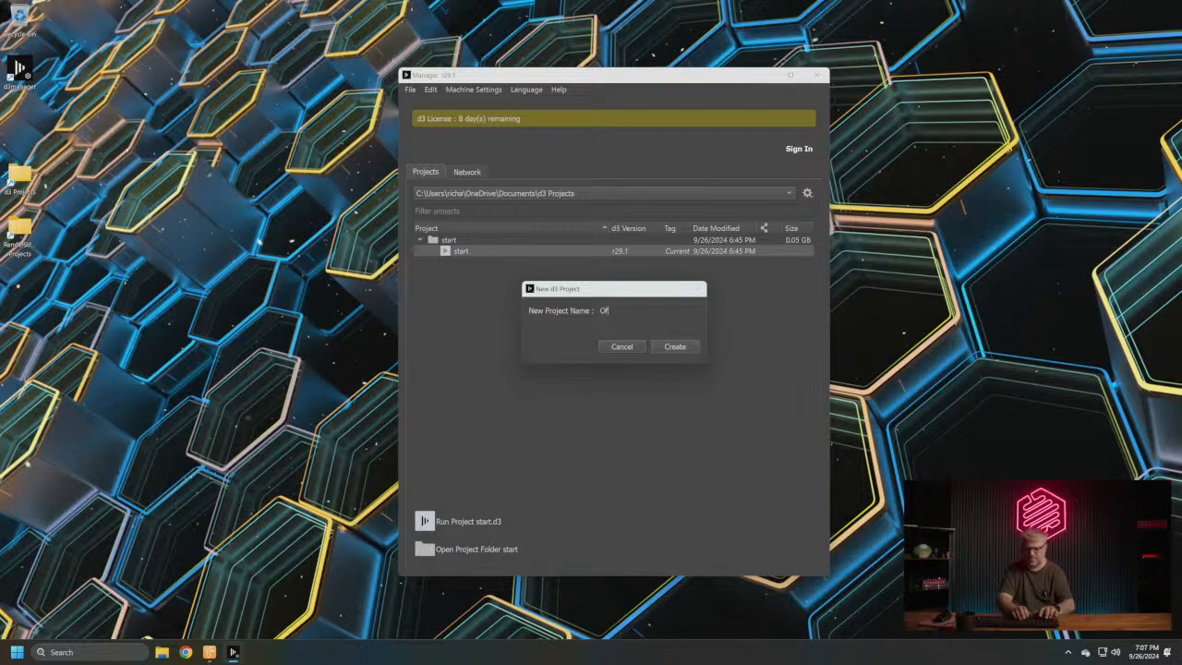
text(ficeHours1)
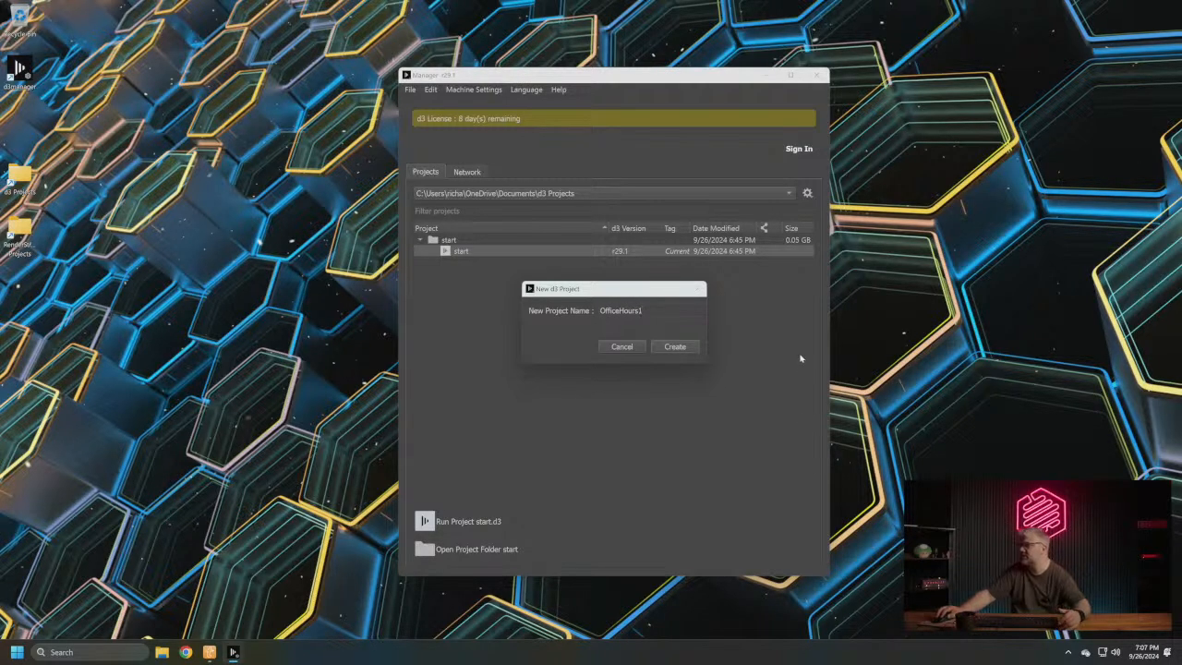
click(668, 346)
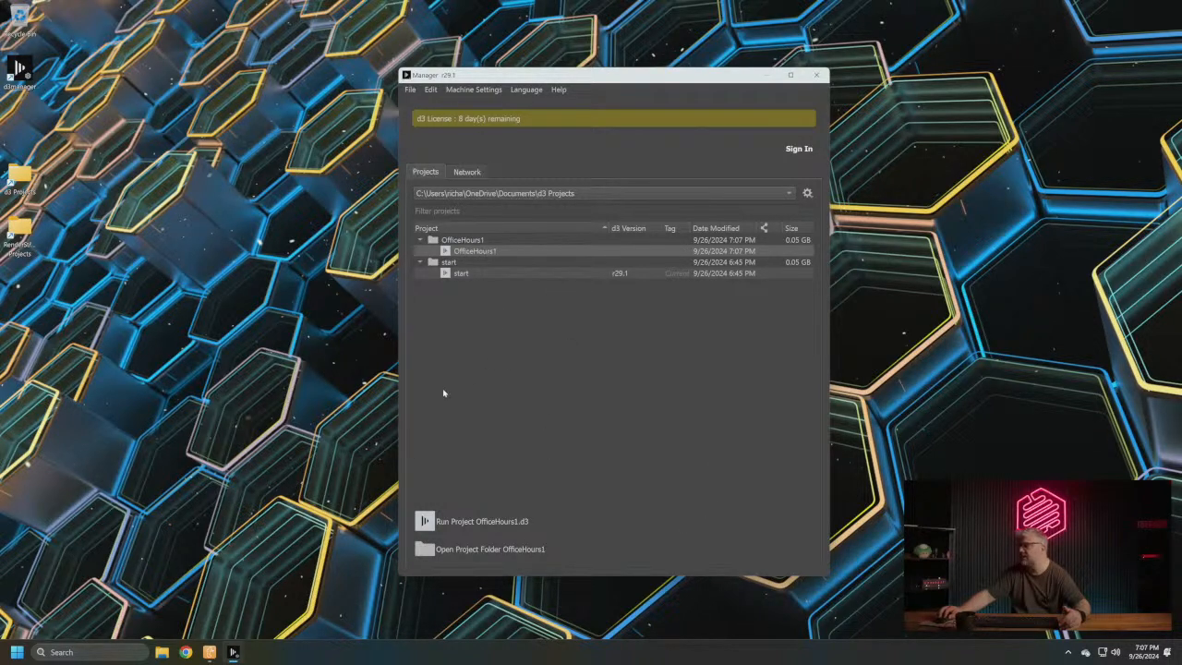
- Open the OfficeHours1 project folder, examine the contents of its objects subfolder, and close the folder window
right_click(486, 250)
click(429, 128)
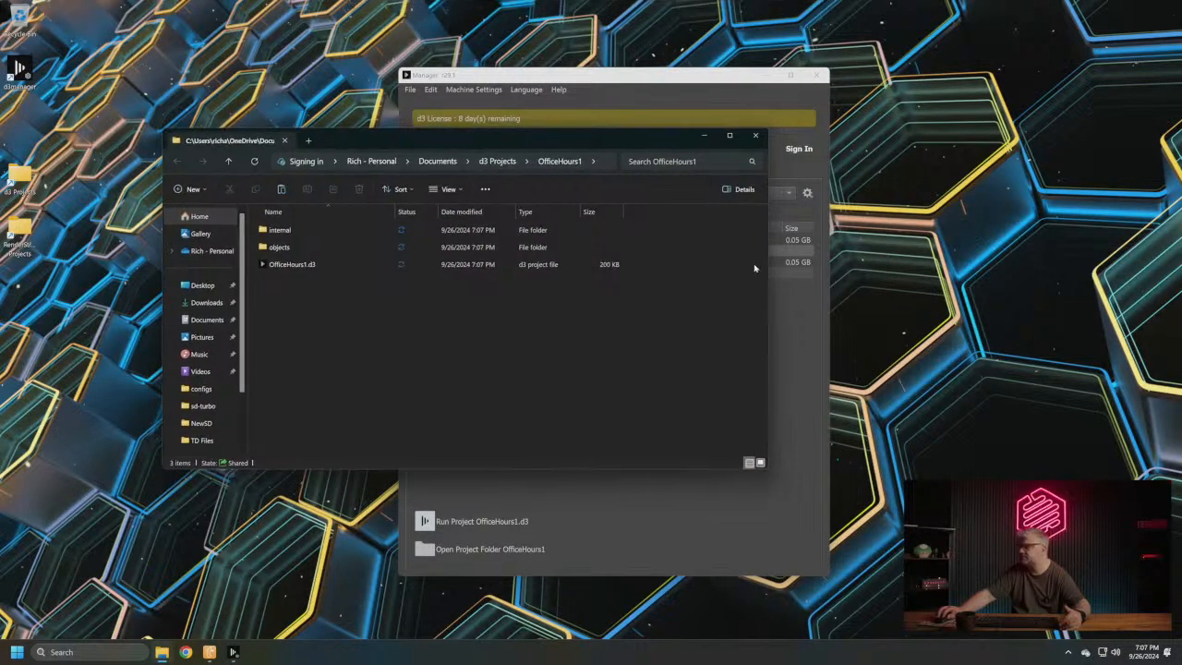
drag(768, 273, 375, 314)
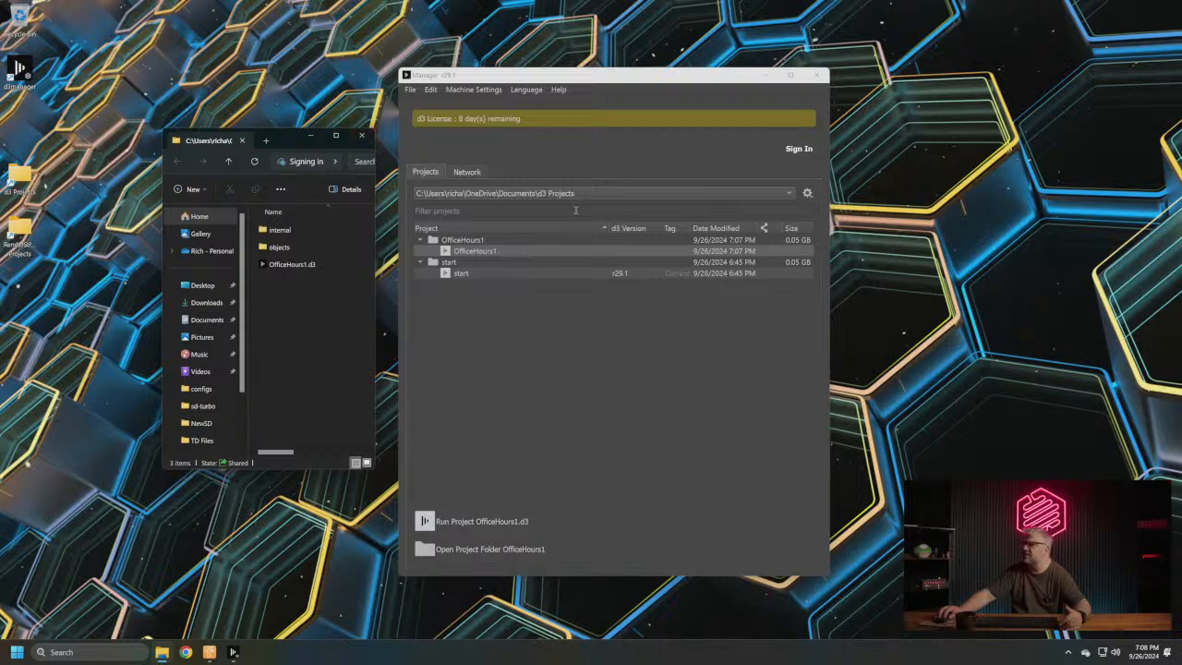
right_click(474, 252)
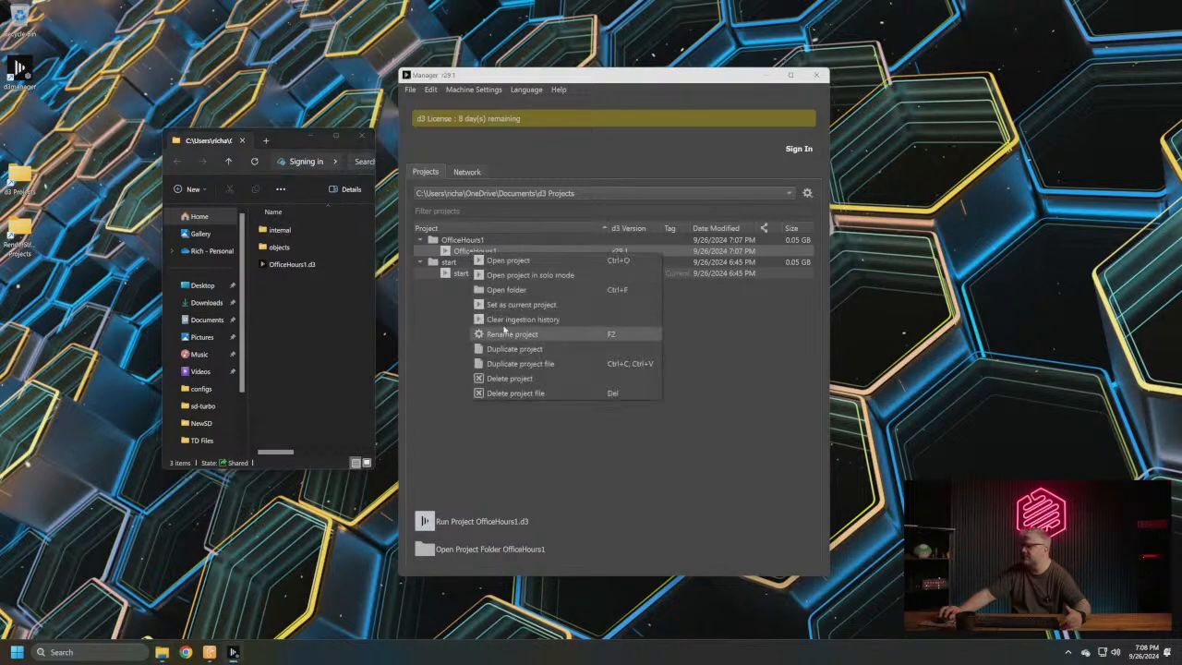
click(296, 332)
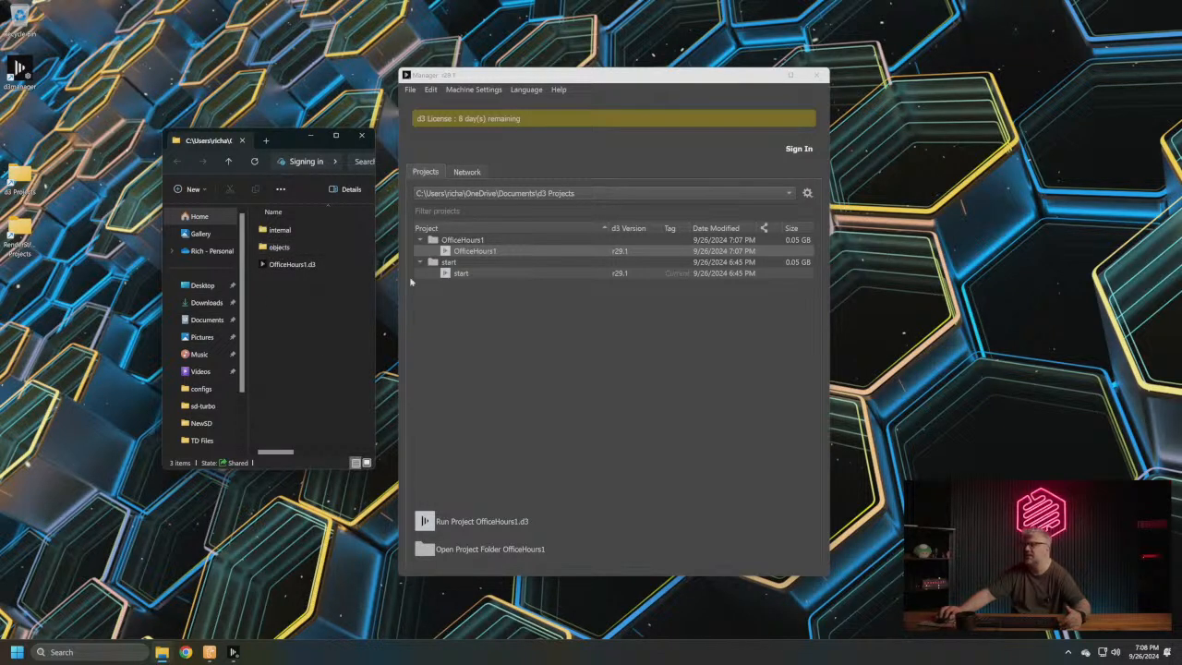
double_click(282, 246)
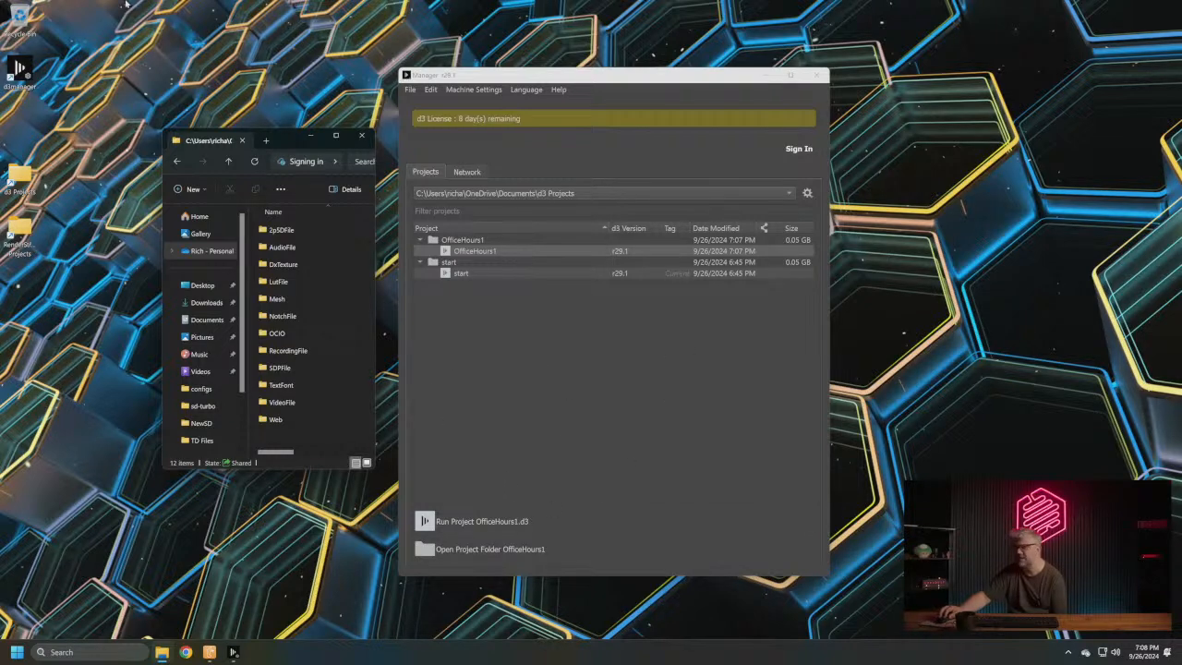
click(361, 136)
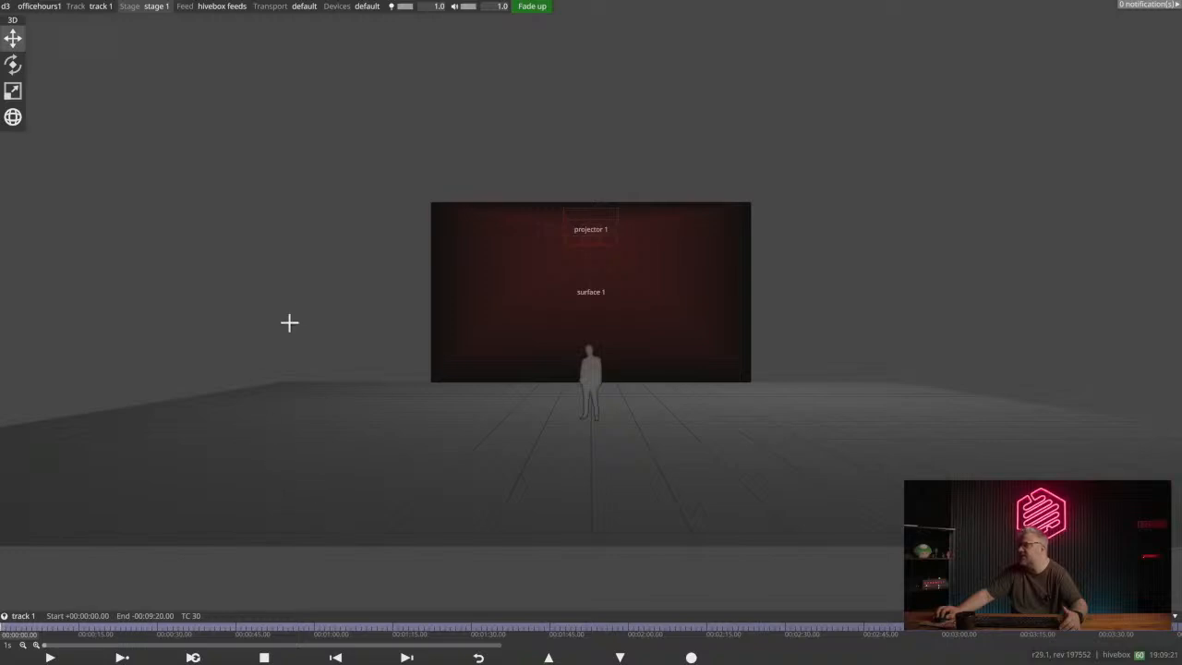
- Examine the default stage with surface 1 and projector 1 from several viewing angles
drag(639, 369, 412, 145)
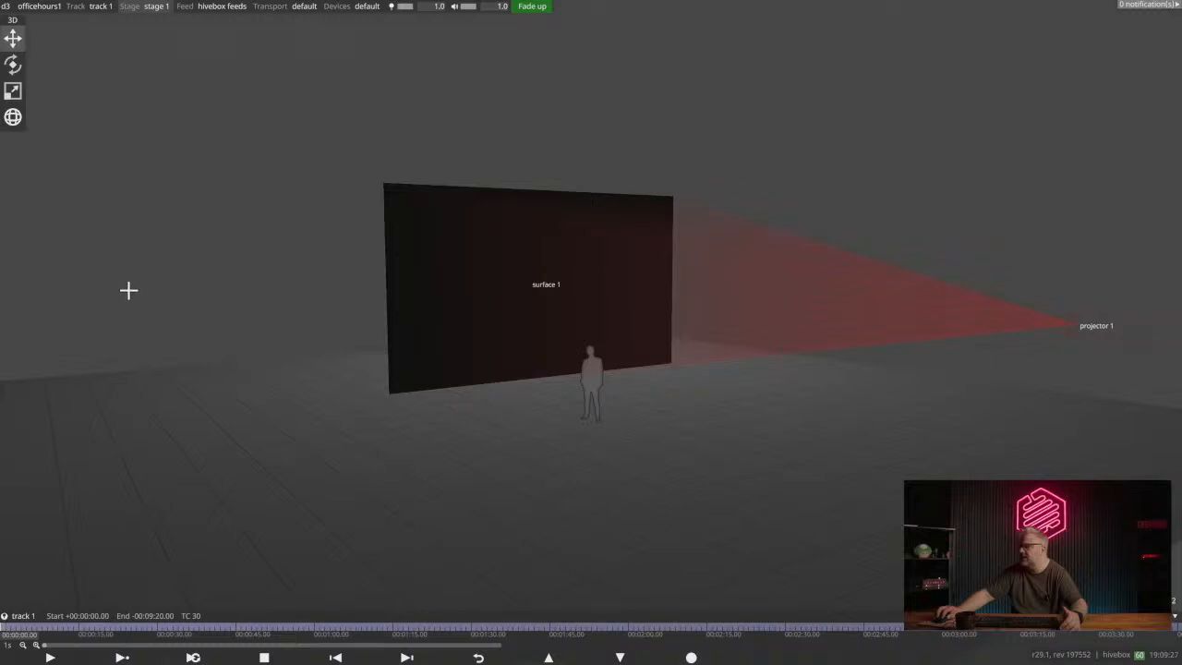
drag(465, 261, 493, 282)
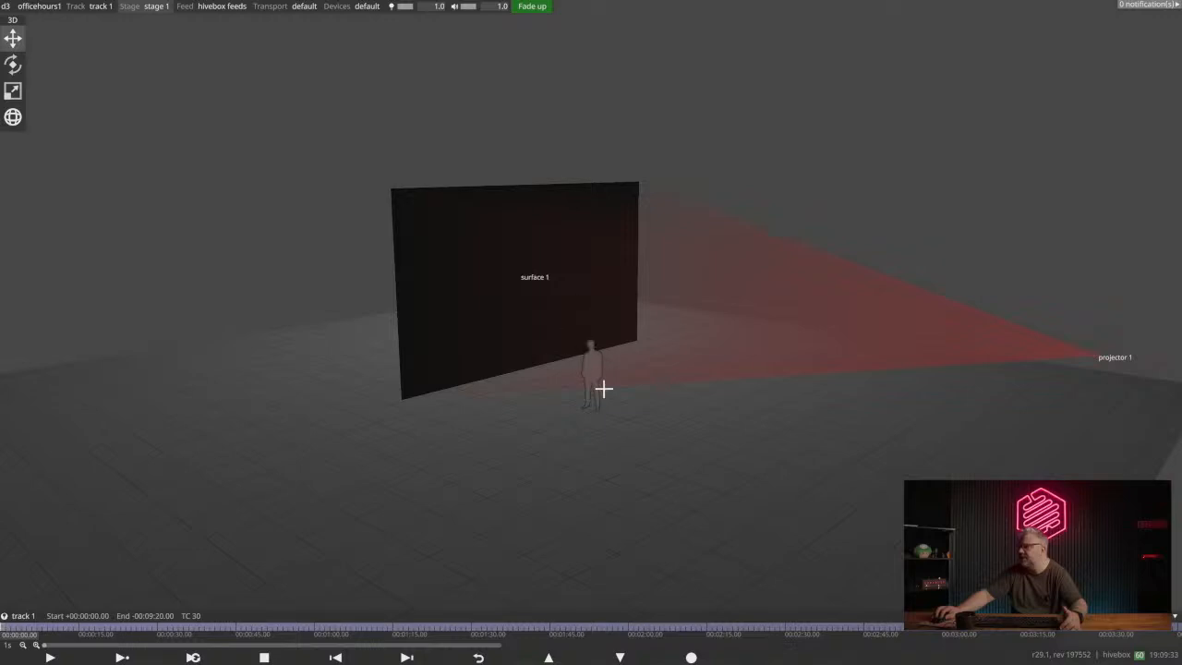
drag(611, 362, 531, 337)
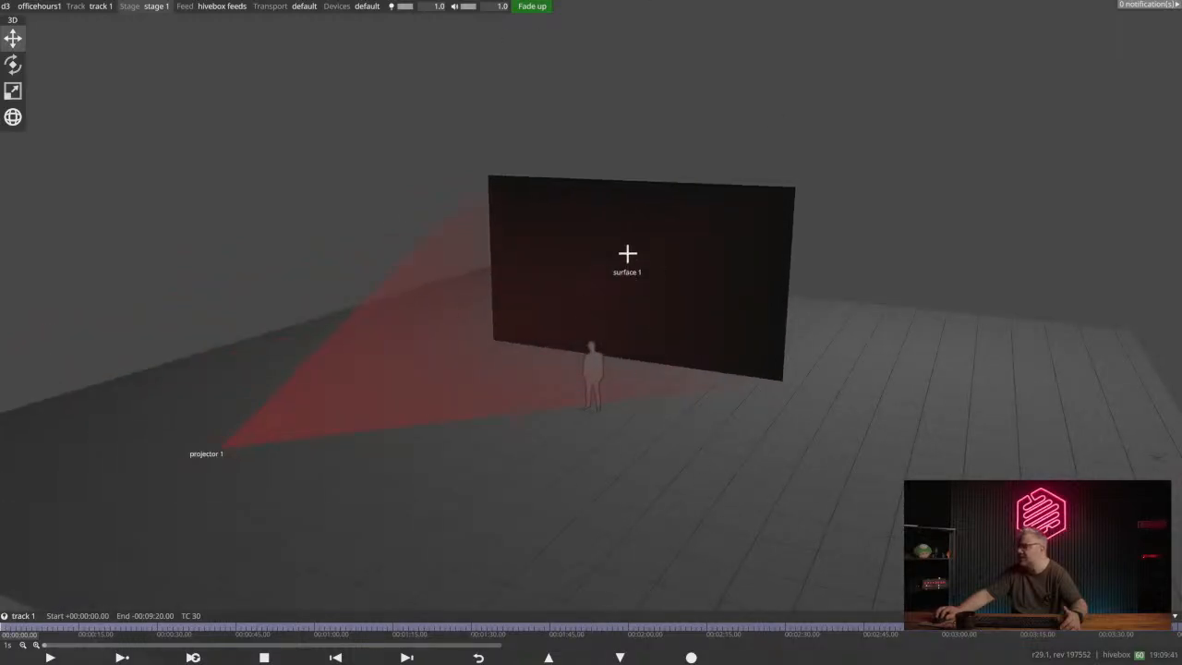
mouse_move(779, 194)
mouse_down()
mouse_move(876, 76)
mouse_move(709, 227)
mouse_move(557, 206)
mouse_move(858, 224)
mouse_move(884, 209)
mouse_move(782, 217)
mouse_move(794, 198)
mouse_up()
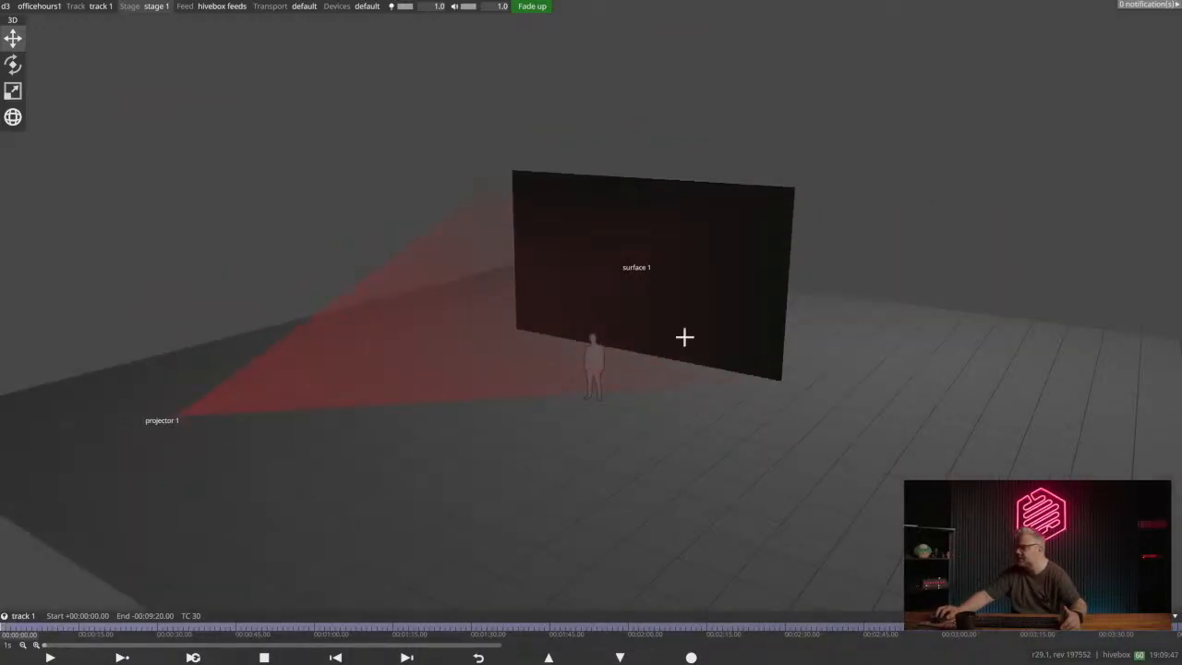
drag(621, 272, 577, 343)
right_drag(591, 279, 660, 297)
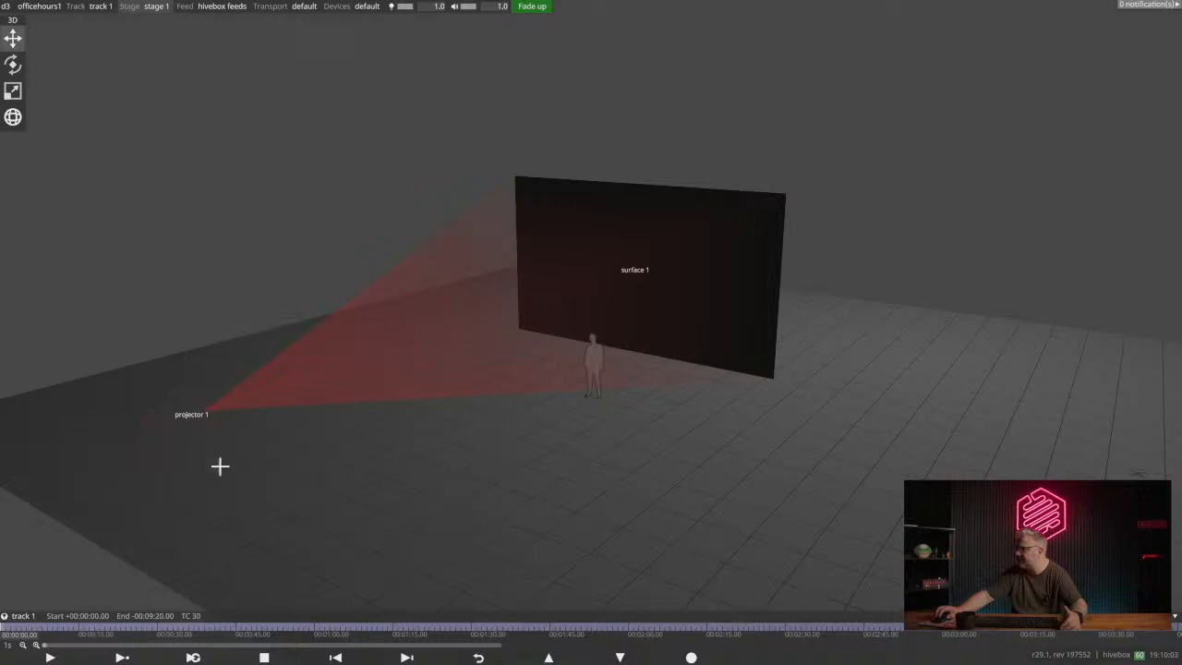
middle_drag(615, 339, 613, 346)
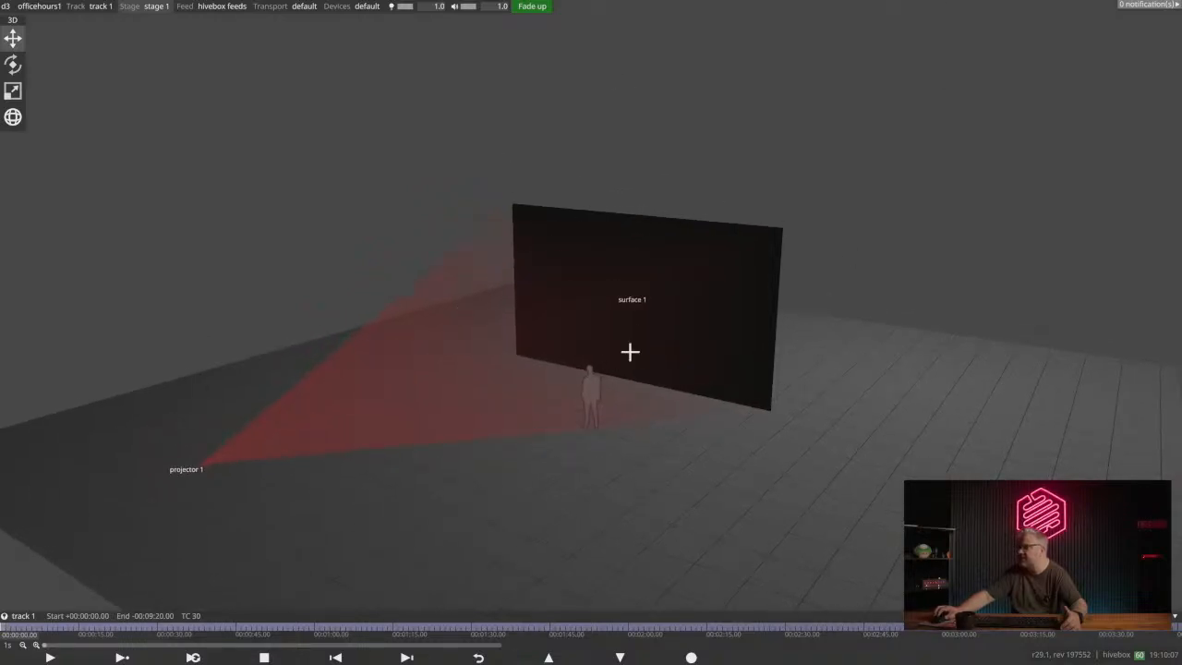
middle_drag(597, 327, 665, 277)
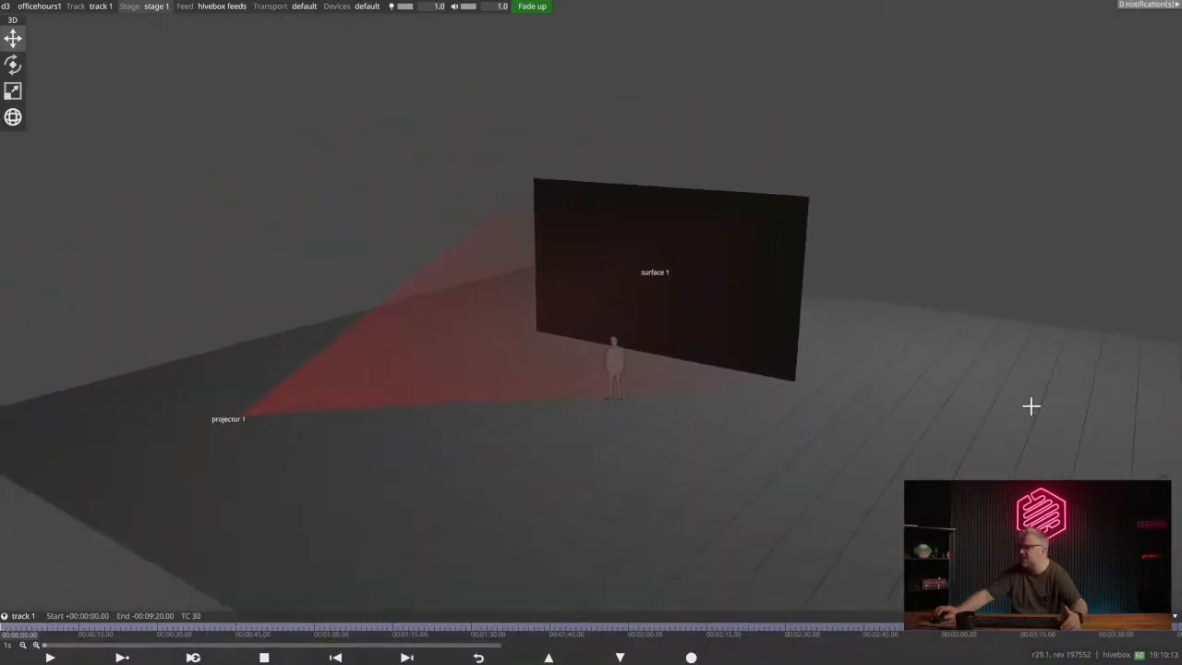
right_drag(678, 305, 705, 320)
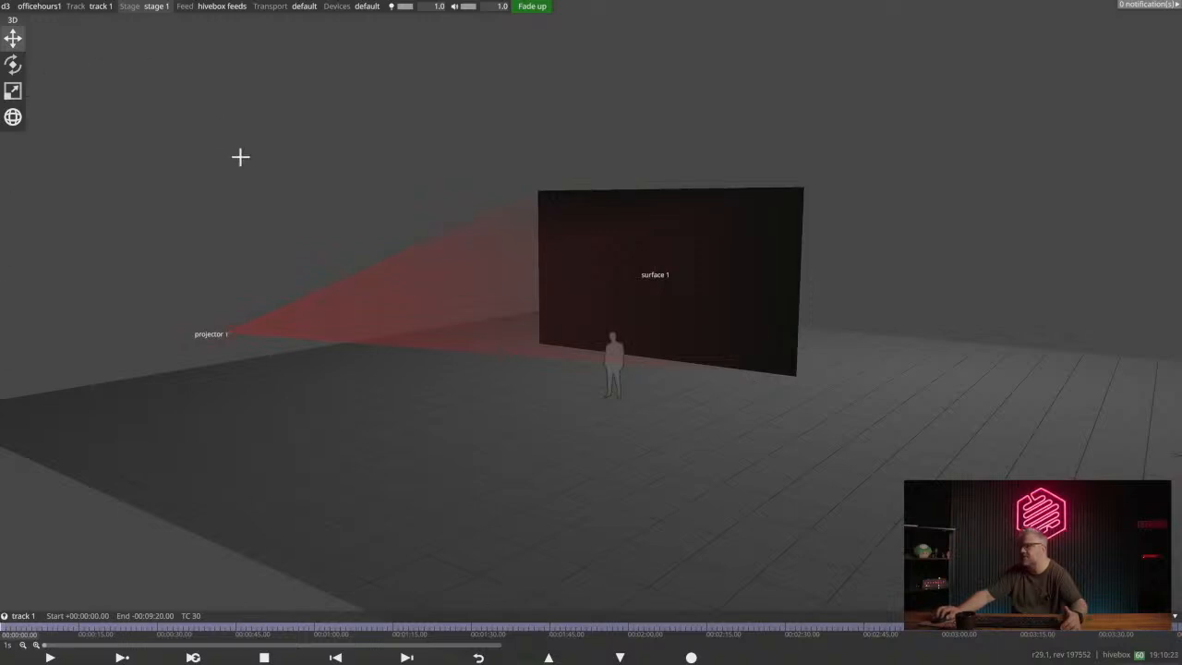
- Try moving surface 1 vertically with the move gizmo, and undo the move
click(711, 266)
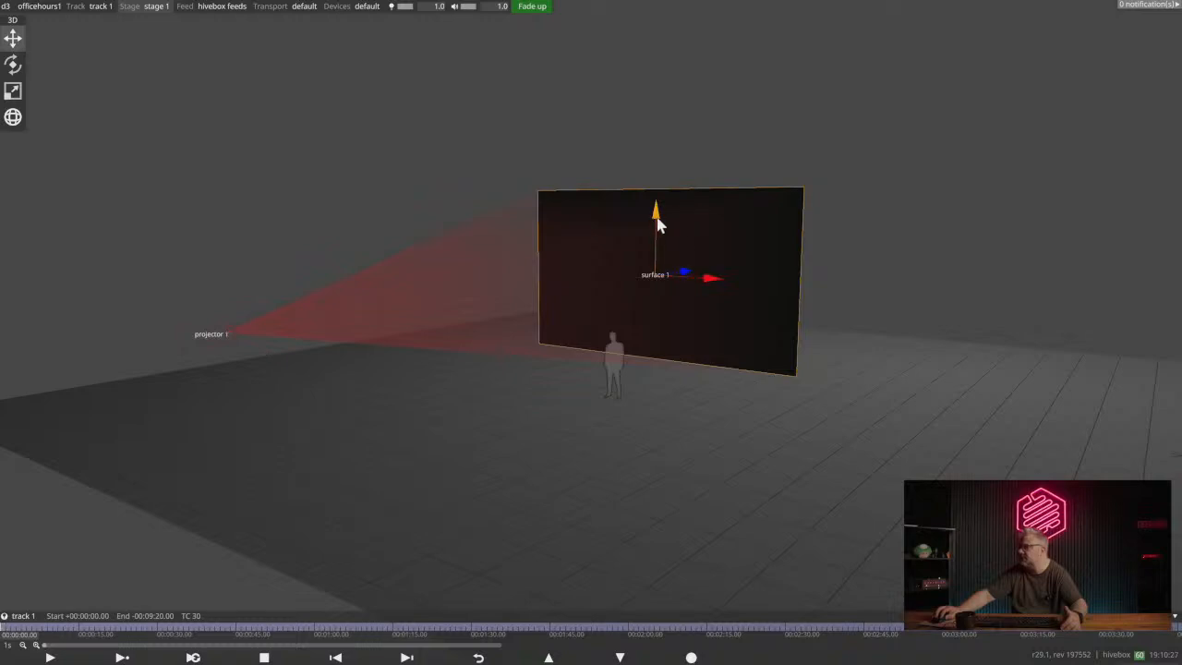
drag(660, 214, 667, 312)
key(ctrl+z)
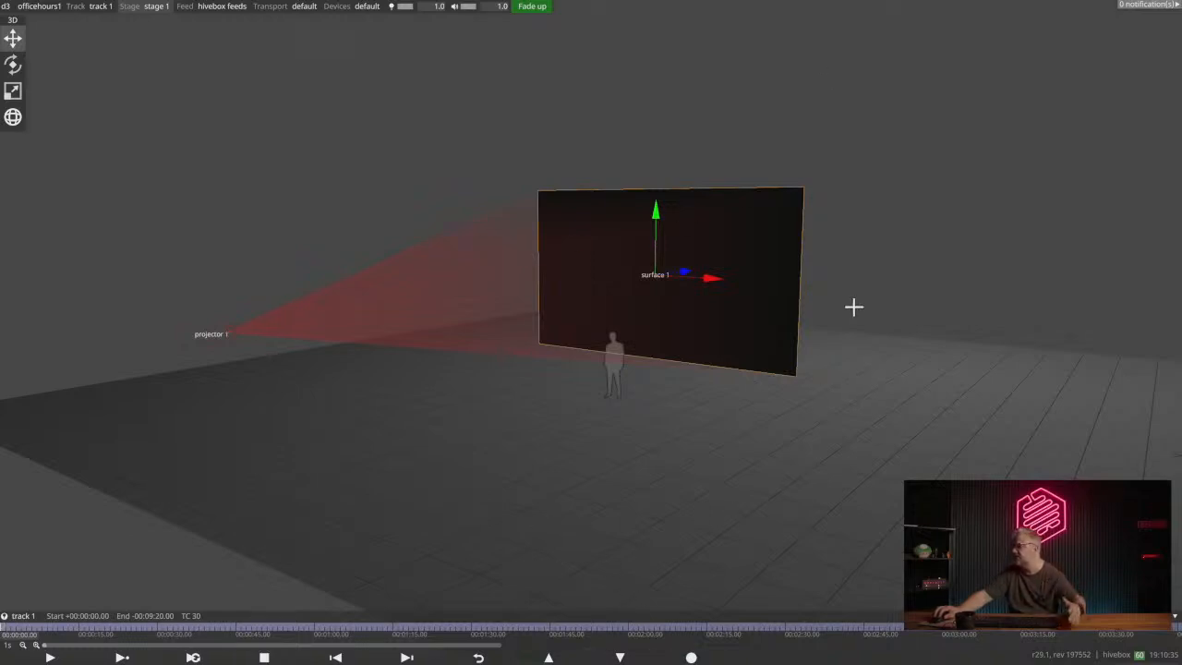
- Try tilting surface 1 with the rotate gizmo, and undo the rotation
click(13, 64)
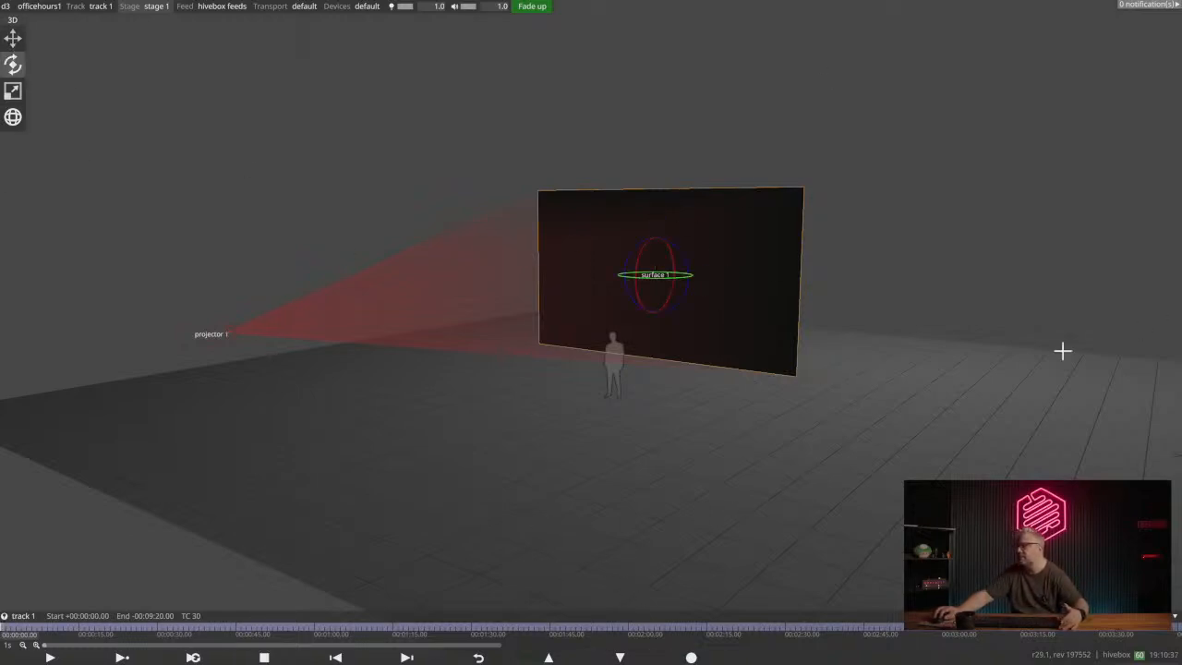
drag(641, 272, 638, 306)
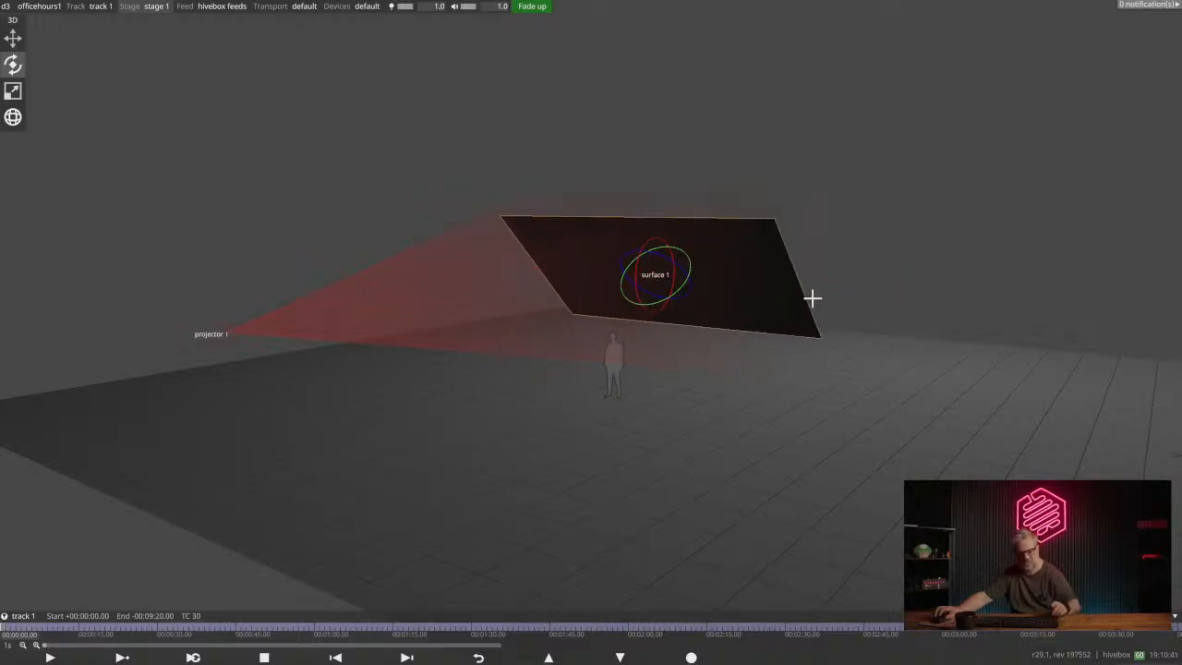
key(ctrl+z)
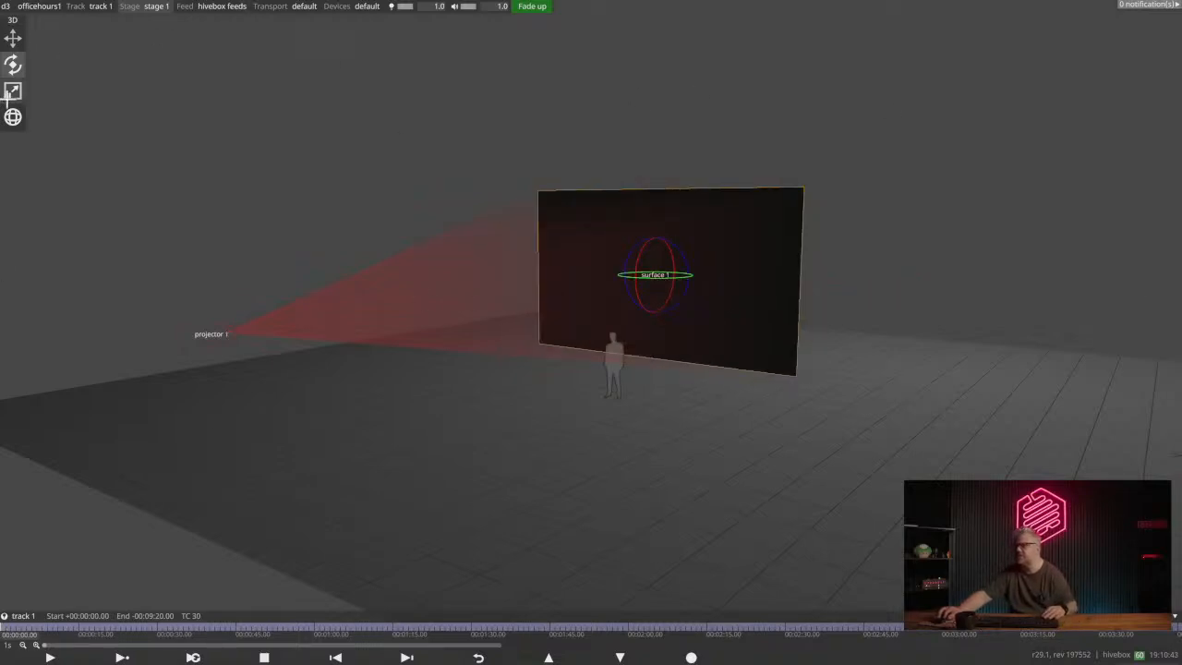
- Try widening surface 1 horizontally with the scale gizmo, and undo the scaling
click(12, 90)
drag(711, 240, 620, 303)
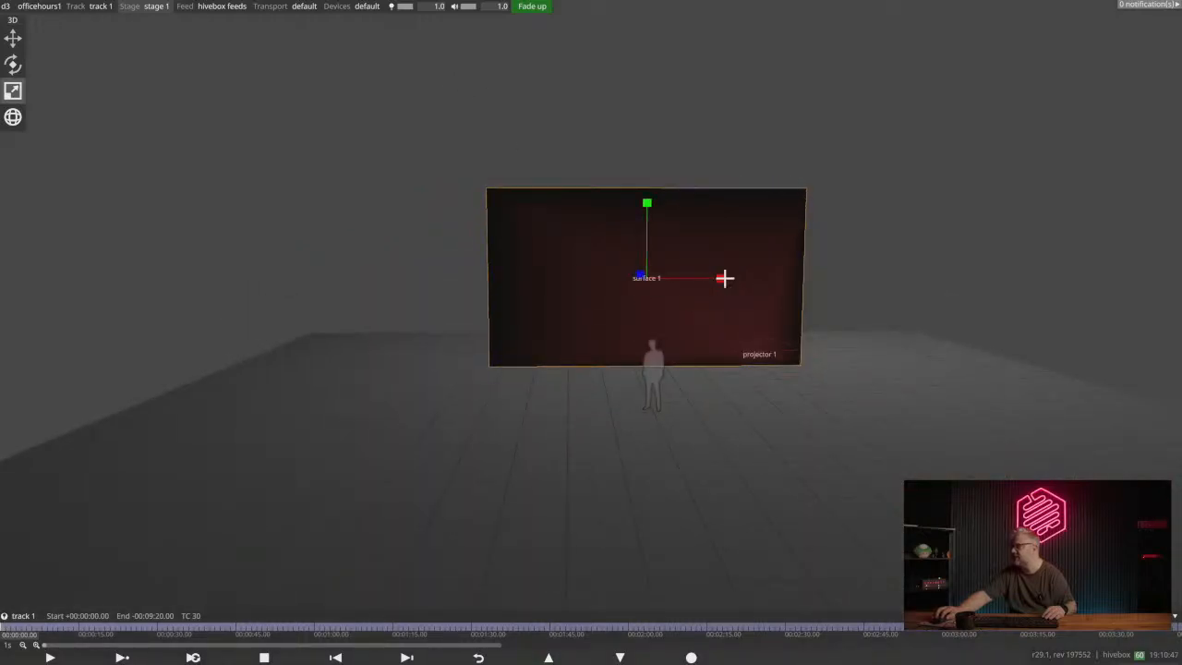
drag(727, 277, 908, 269)
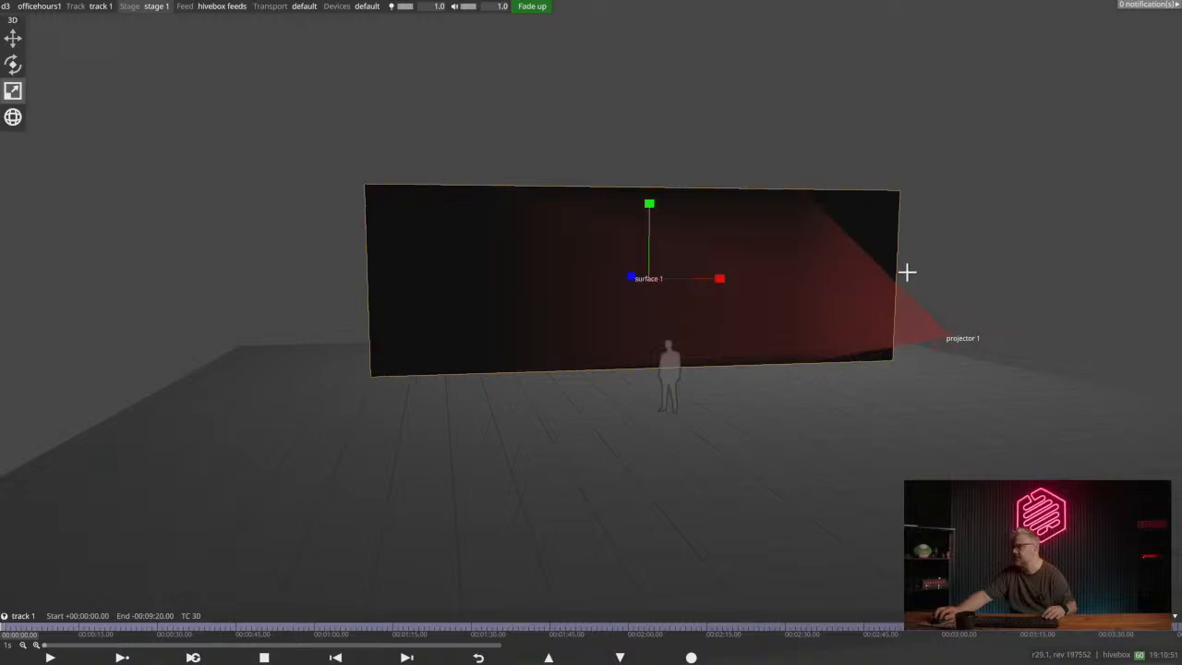
key(ctrl+z)
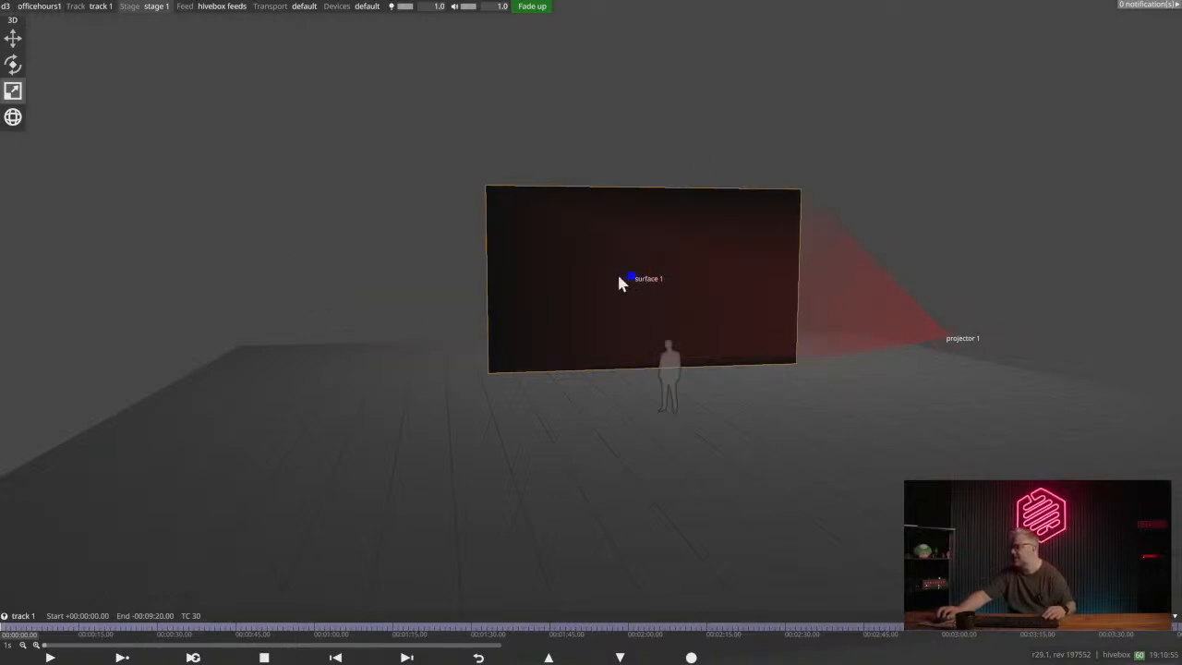
- Deselect surface 1 and view the stage with its screen and projector from different angles
drag(610, 328, 676, 397)
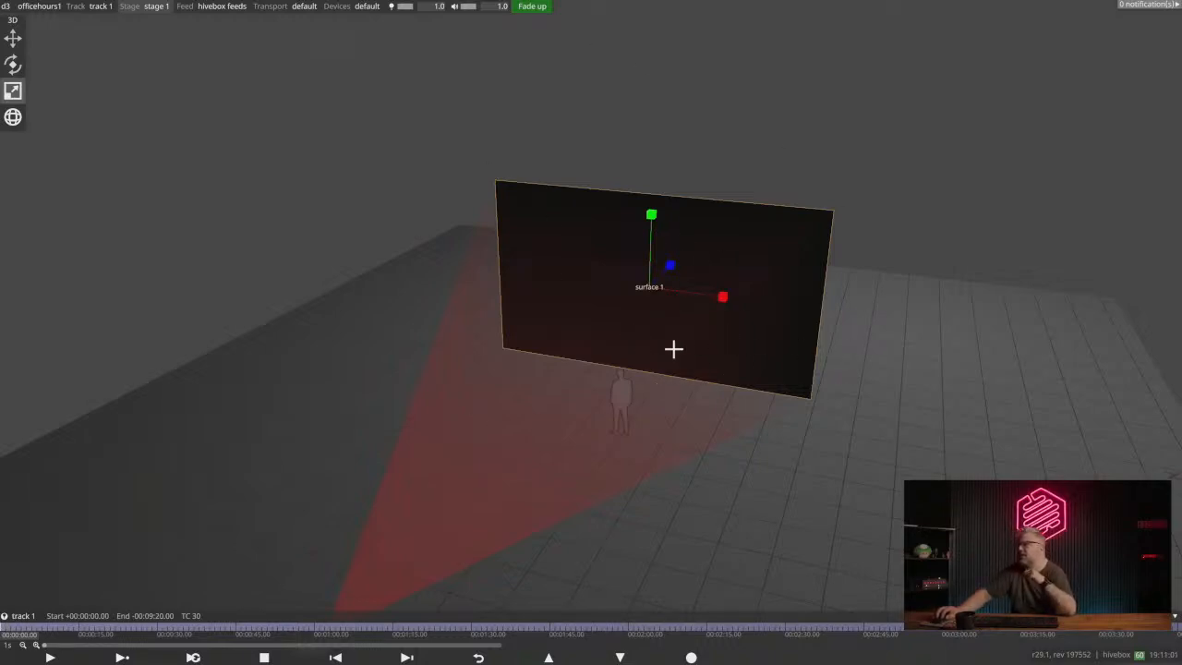
mouse_move(724, 342)
mouse_down()
mouse_move(687, 357)
mouse_move(709, 351)
mouse_up()
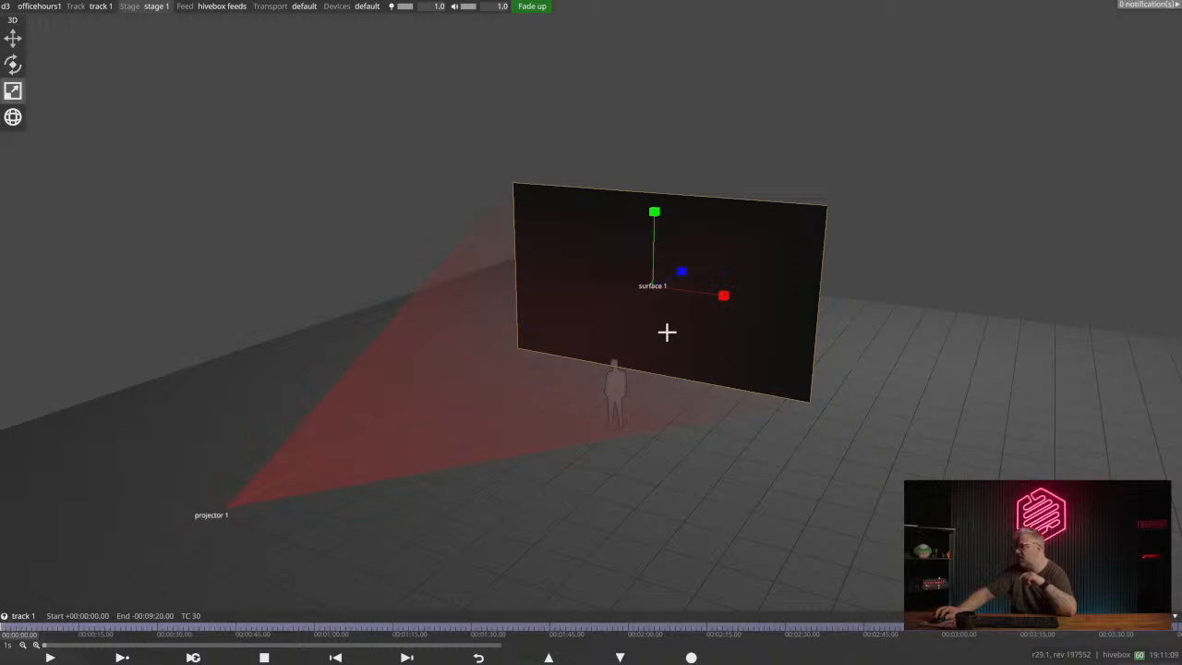
drag(668, 332, 662, 338)
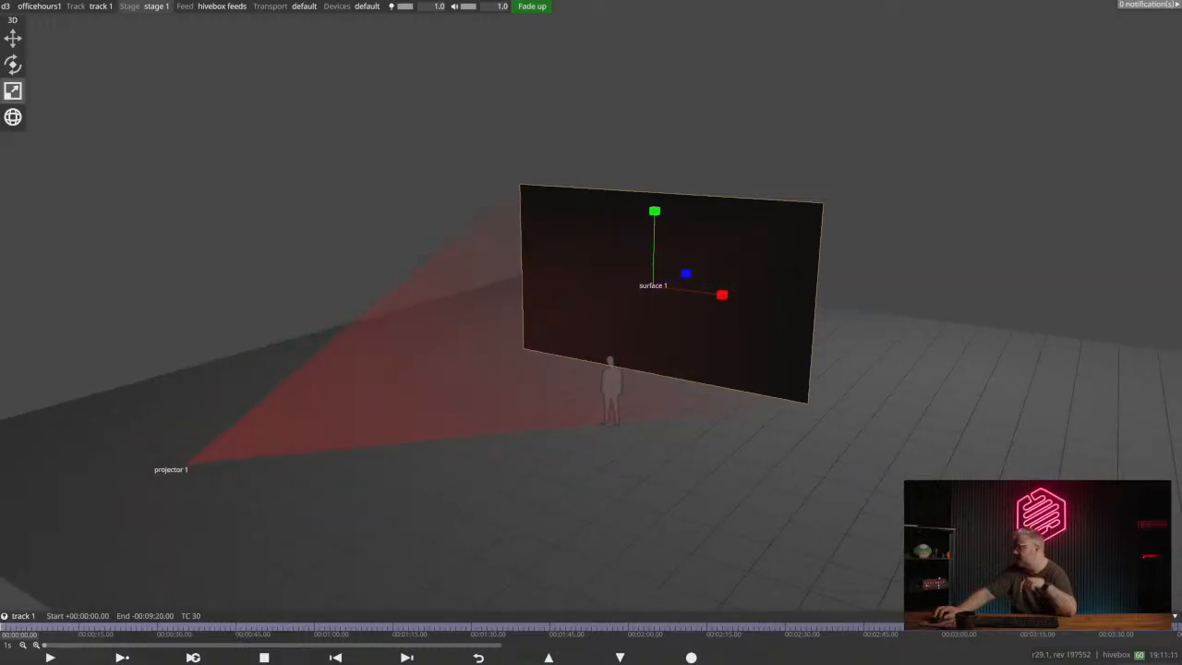
click(206, 291)
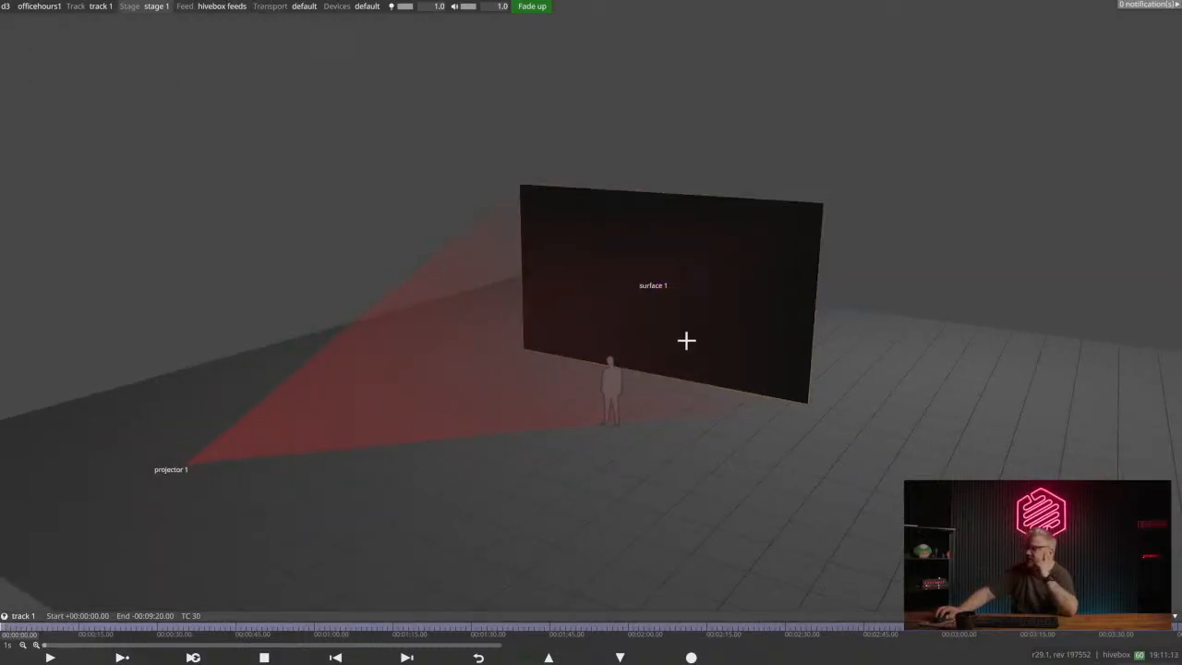
drag(686, 341, 688, 374)
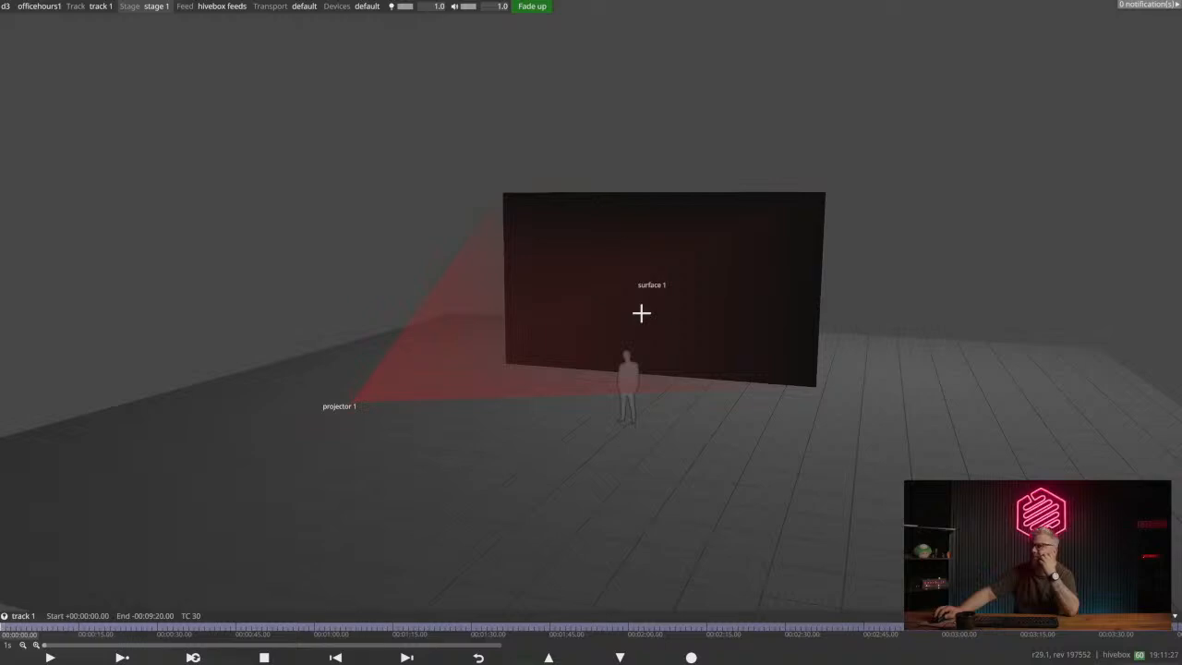
drag(699, 346, 818, 353)
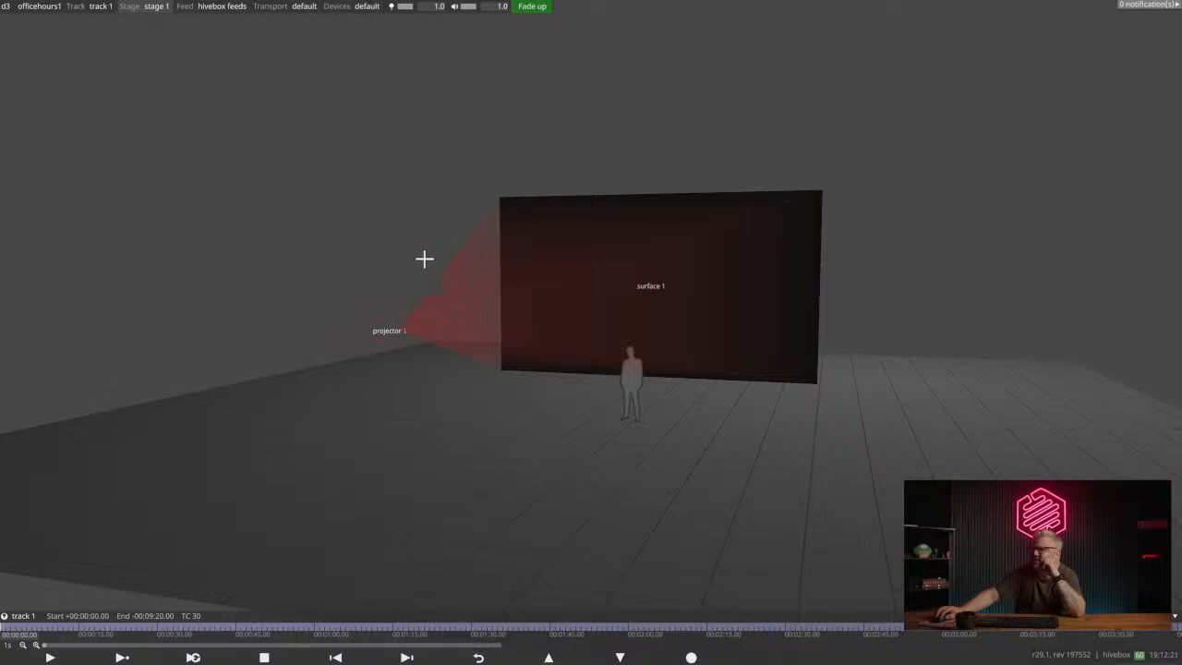
drag(603, 331, 563, 280)
drag(612, 330, 634, 326)
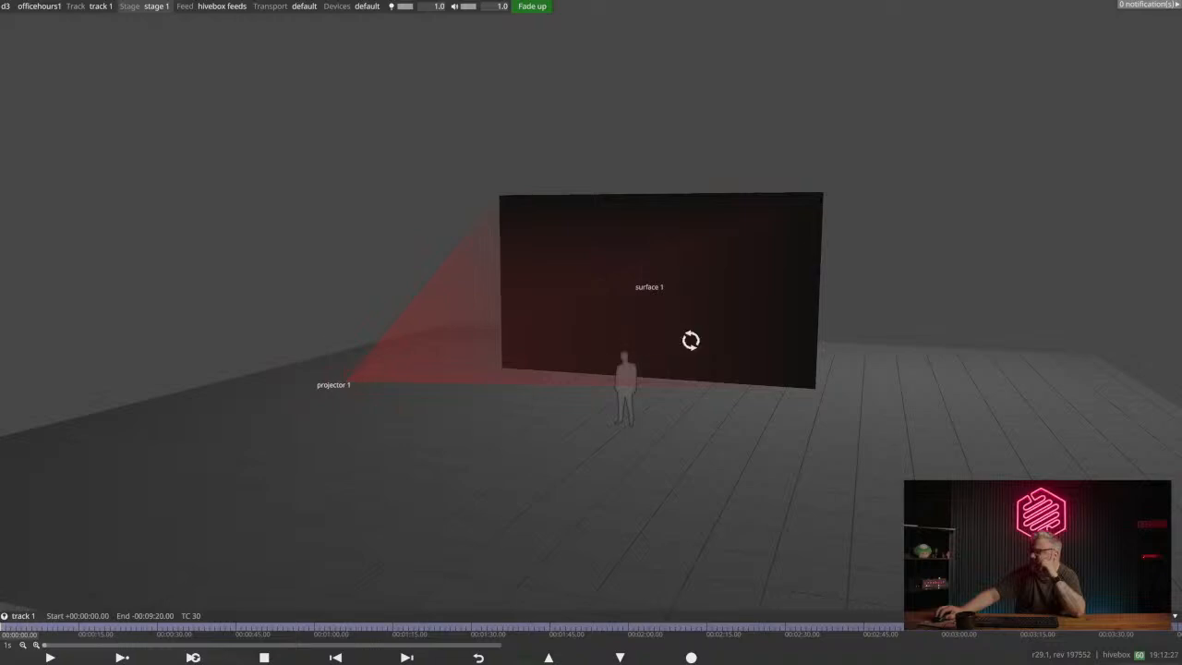
drag(689, 341, 678, 338)
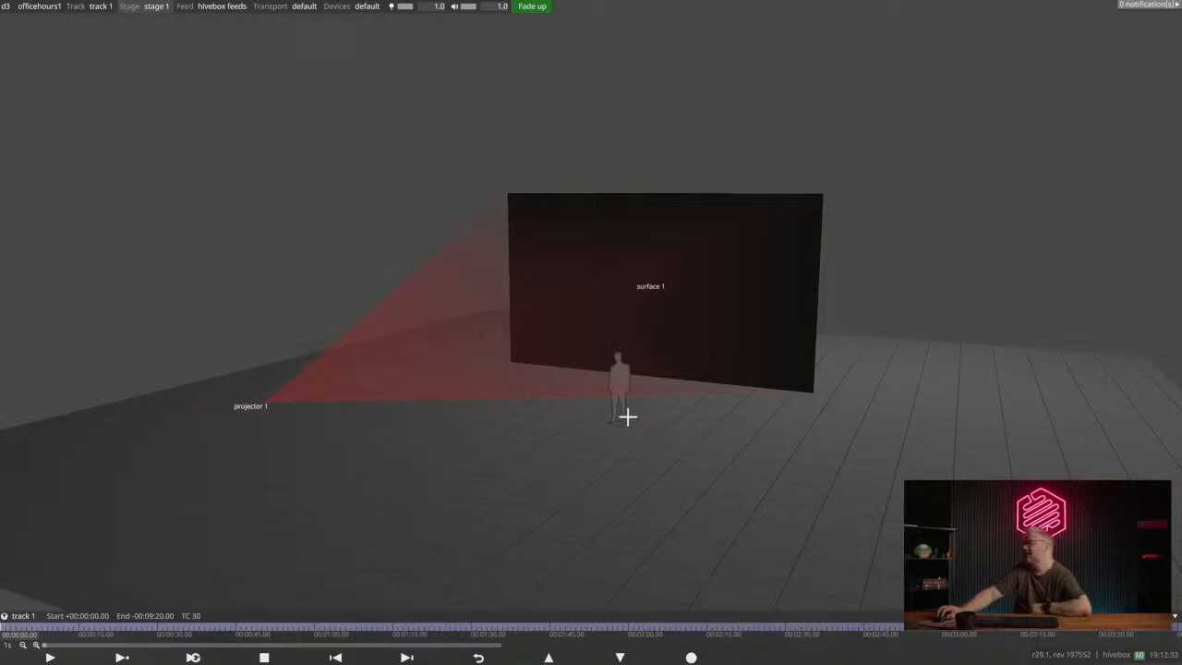
drag(655, 323, 607, 339)
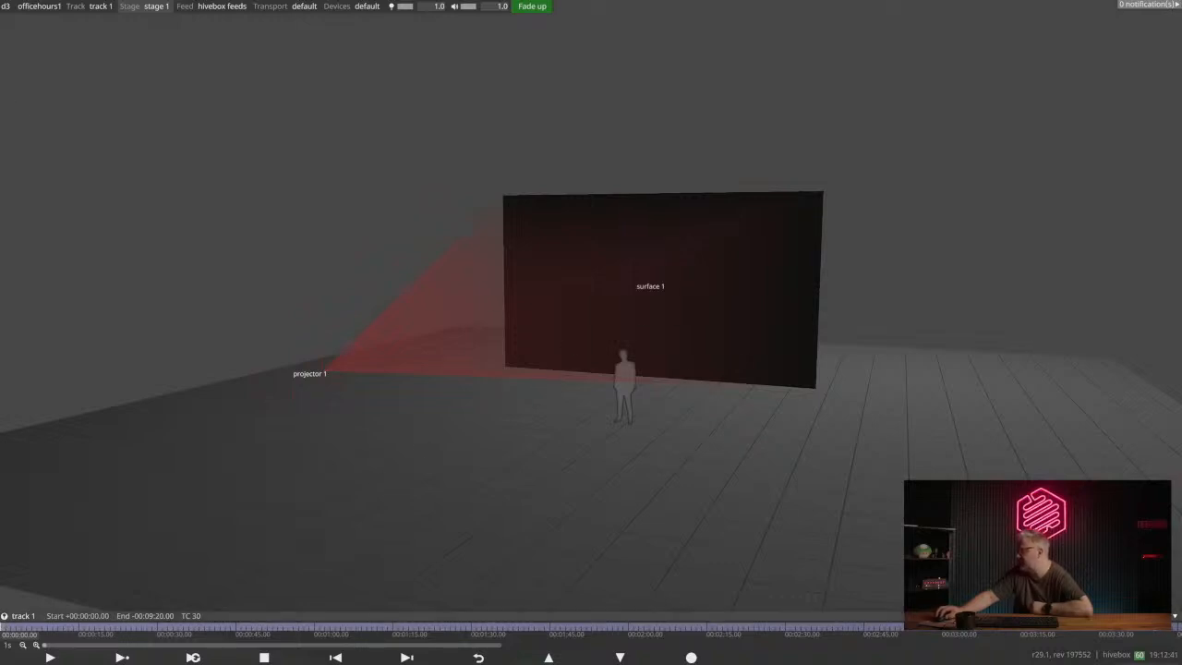
click(683, 305)
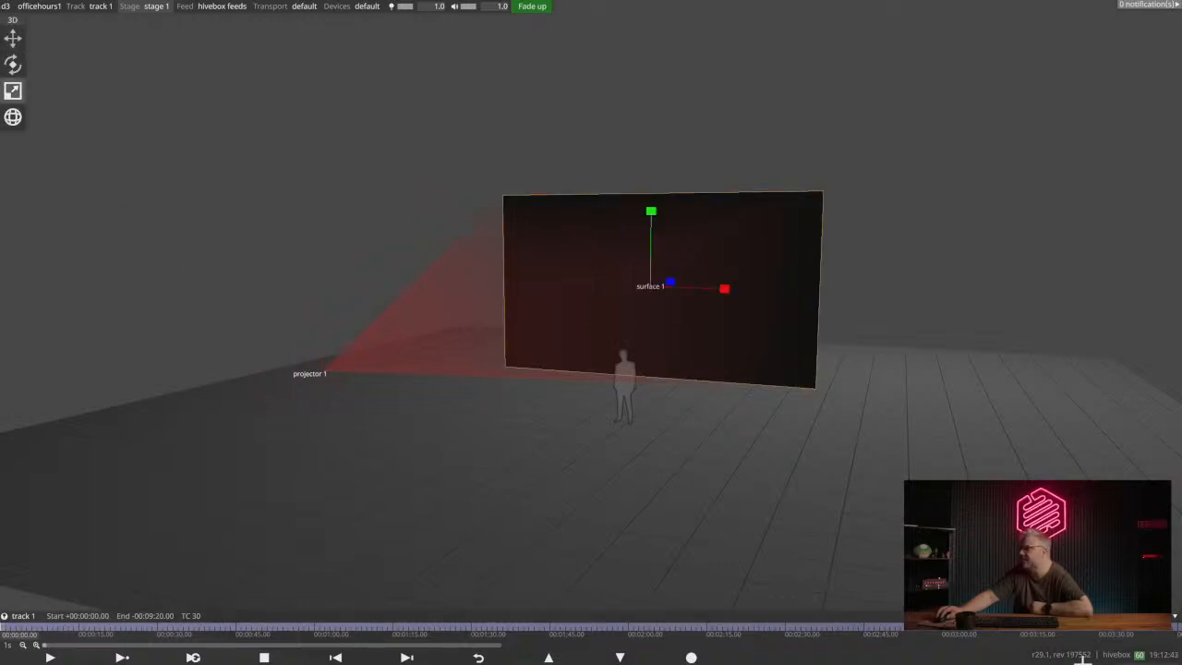
click(979, 504)
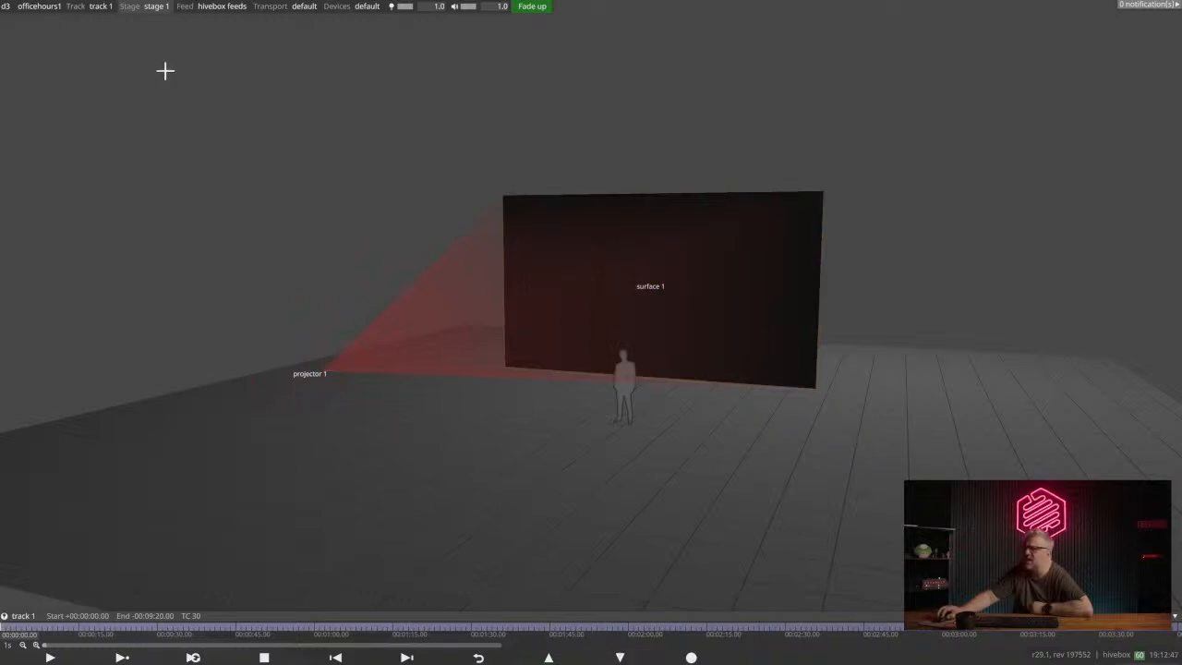
- Open the stage 1 settings, reposition their window near the Stage entry, and expand the Scene section
click(129, 5)
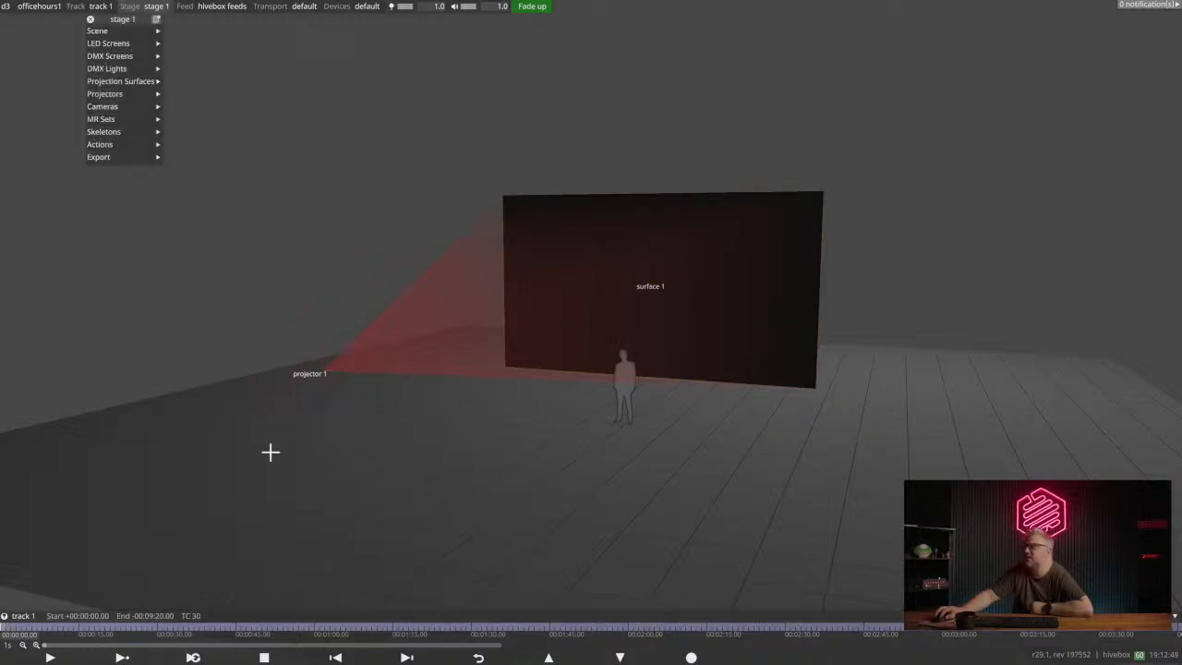
drag(138, 18, 179, 31)
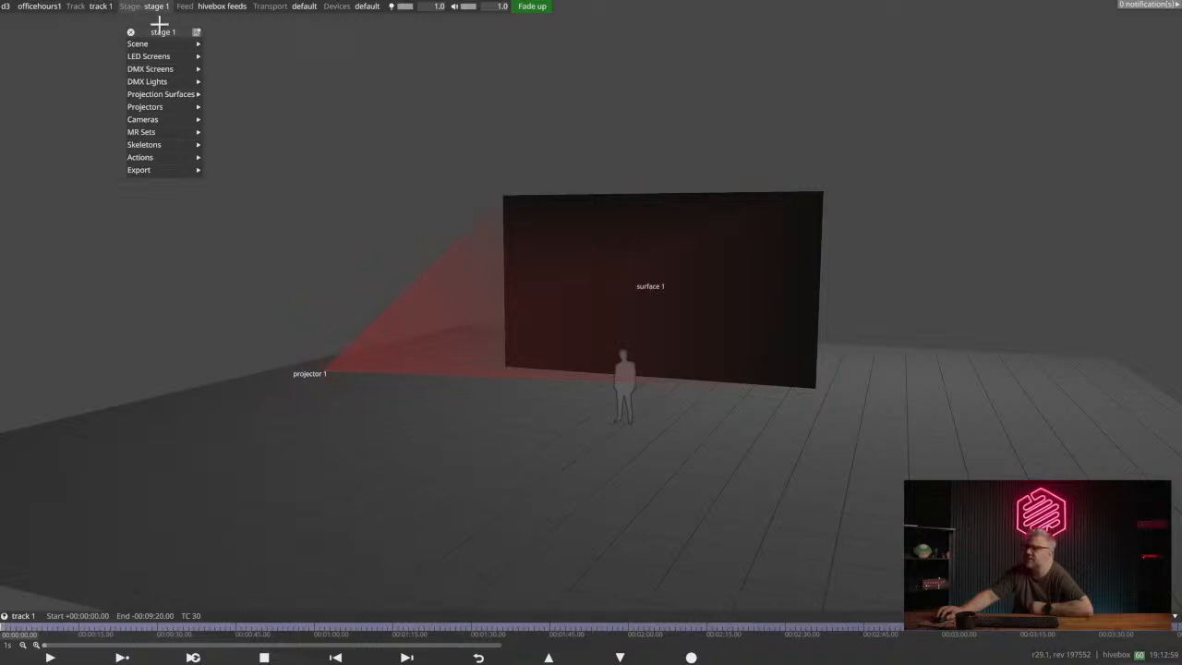
drag(163, 33, 141, 24)
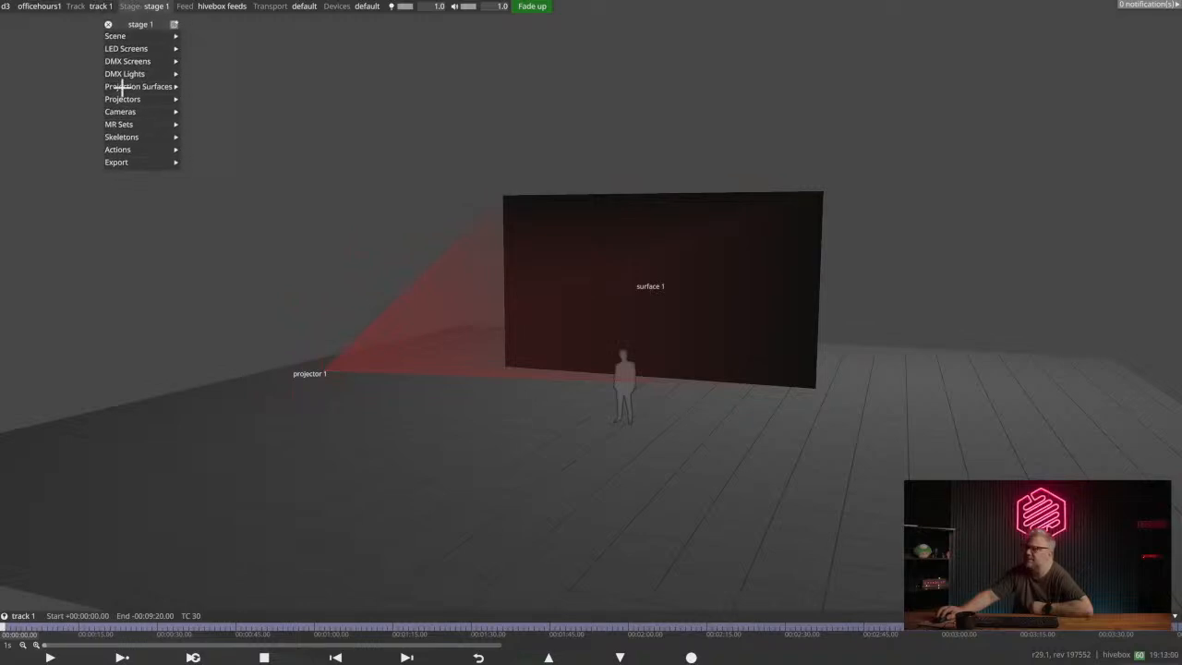
click(141, 37)
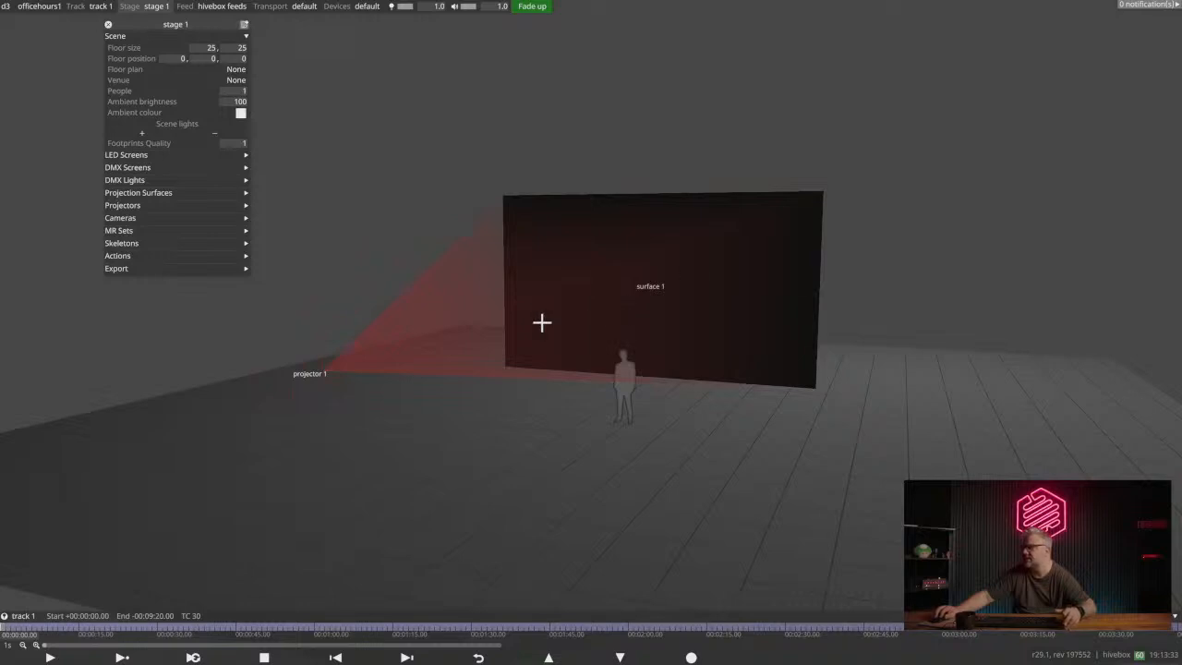
- Expand and examine the LED Screens, Projection Surfaces, Projectors, Cameras, MR Sets and Skeletons sections of stage 1
click(134, 155)
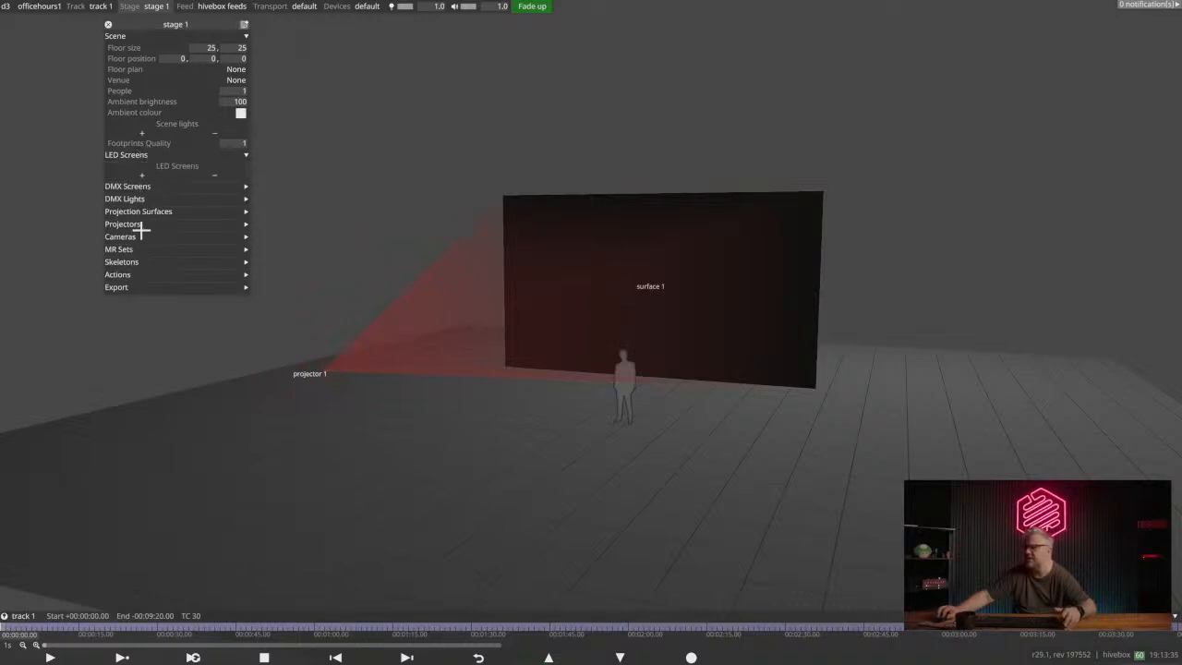
click(138, 211)
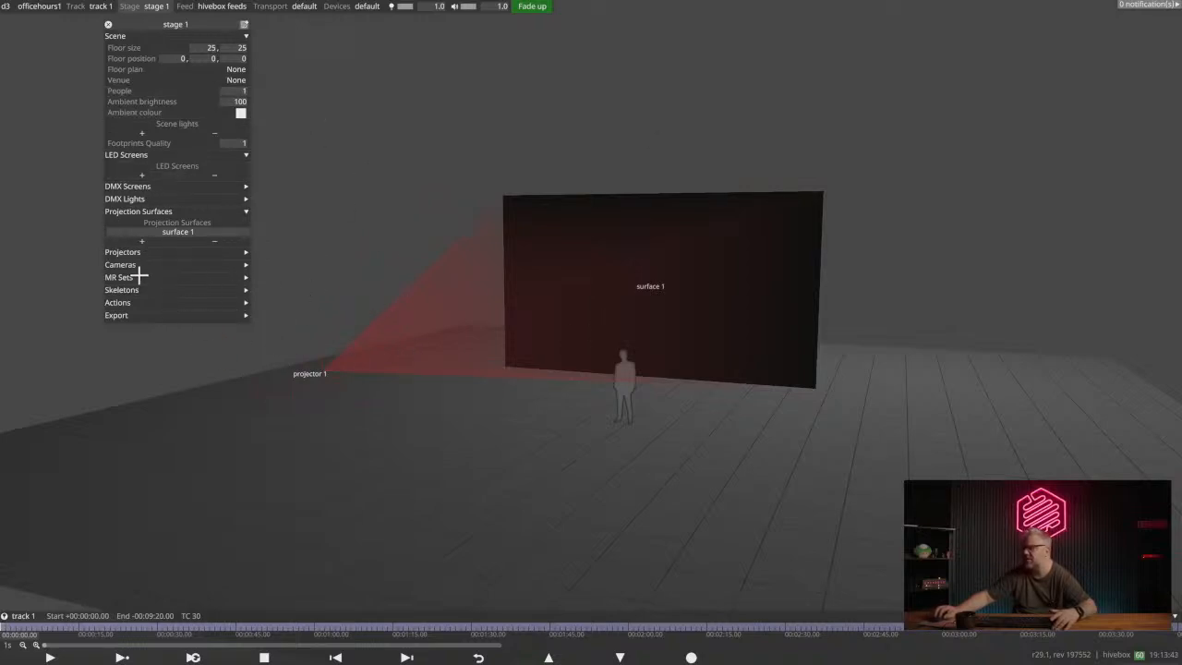
click(162, 252)
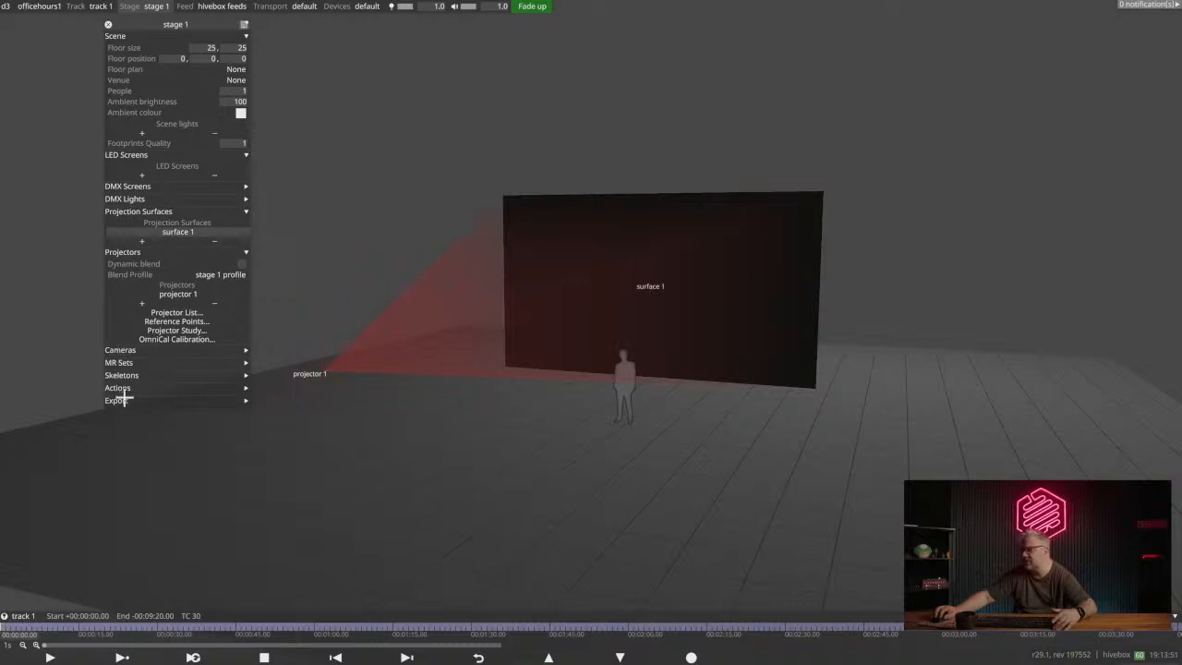
click(134, 350)
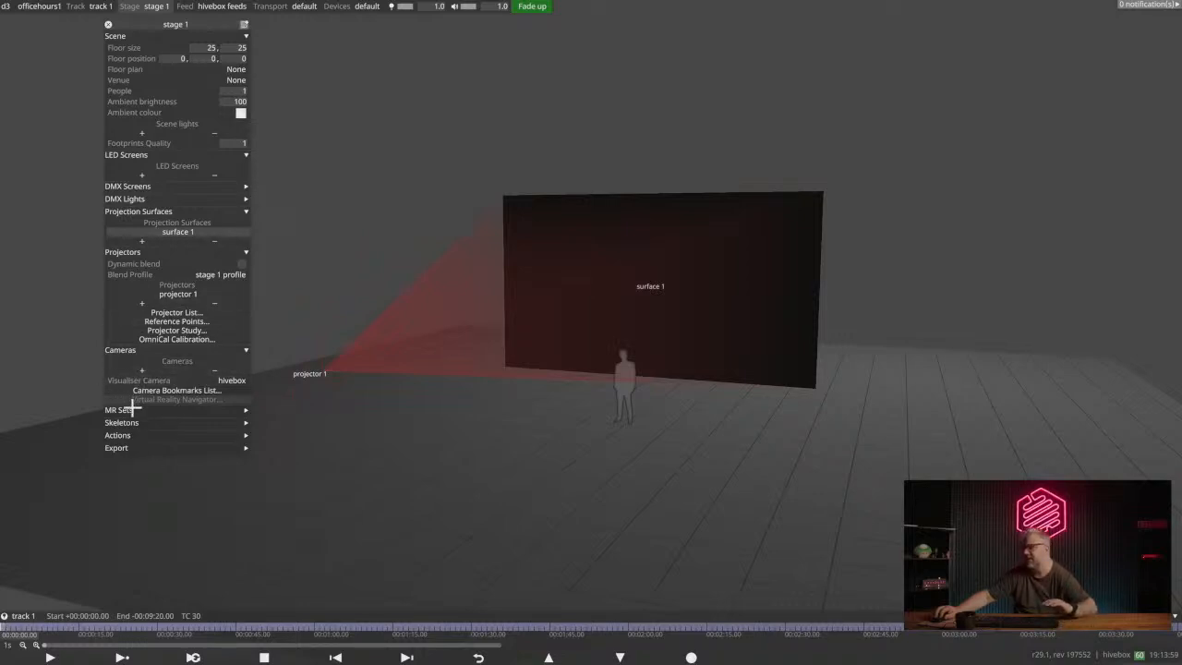
click(245, 412)
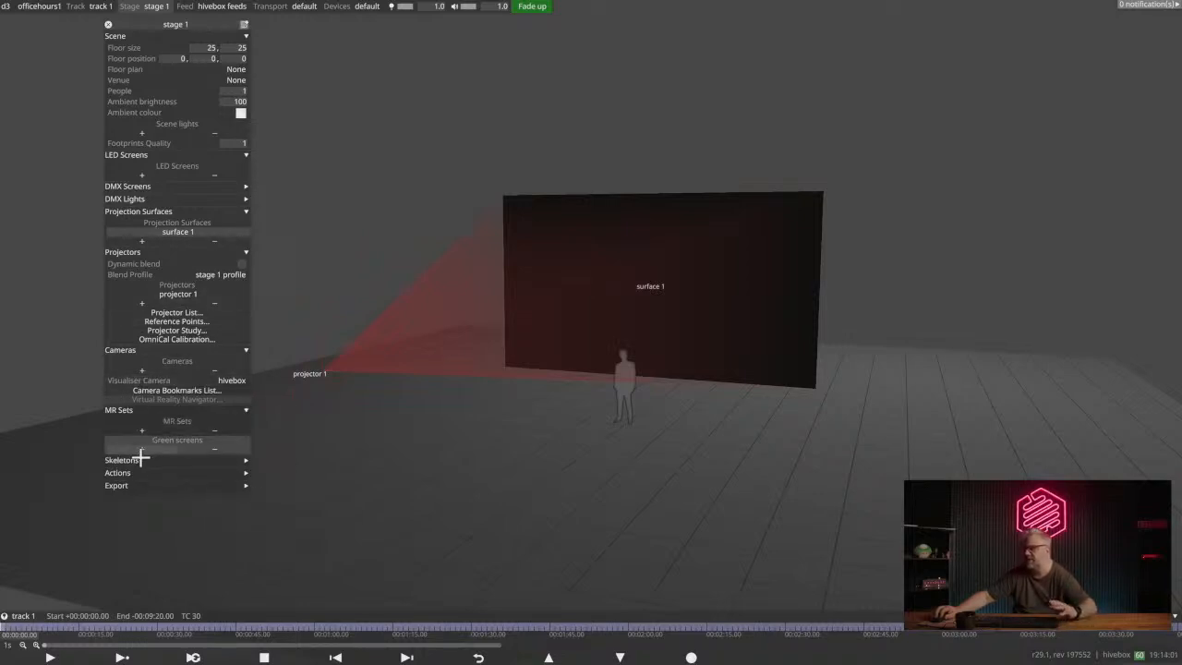
click(120, 460)
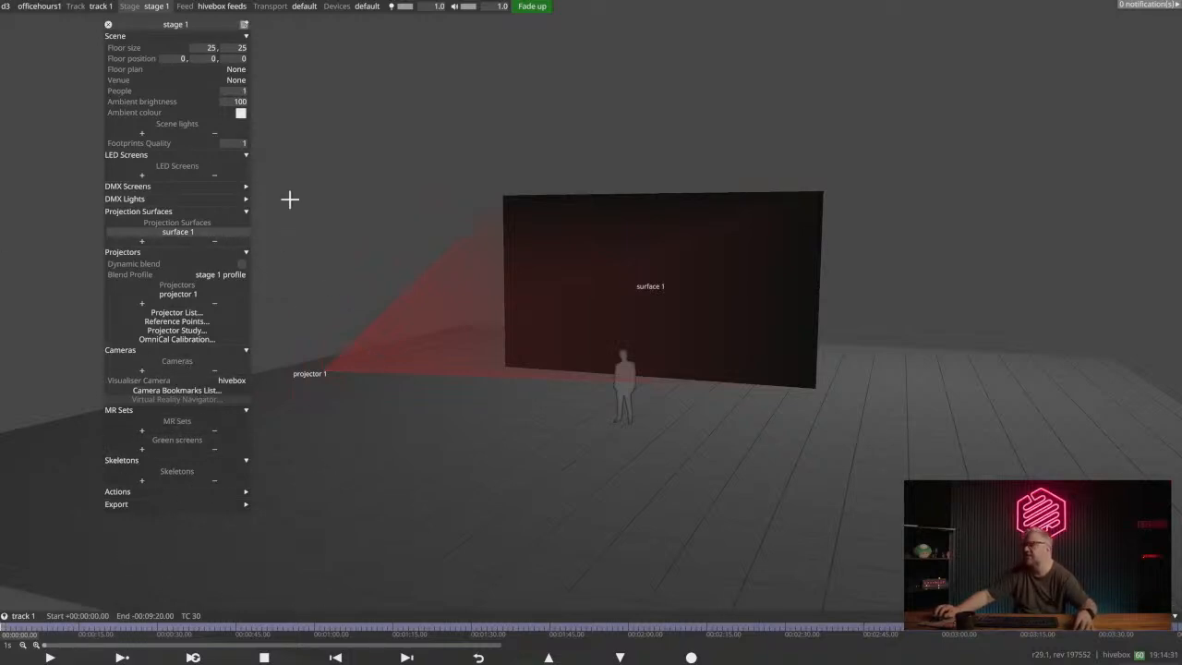
- Remove surface 1 and projector 1 from stage 1
drag(625, 274, 600, 287)
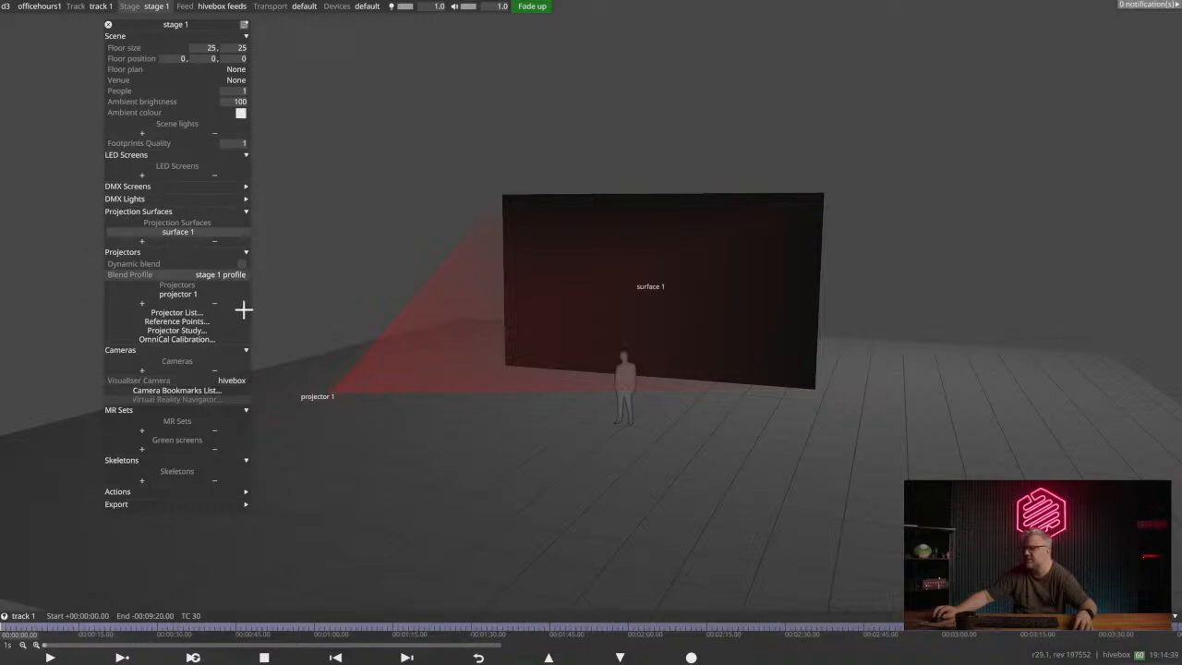
mouse_move(581, 312)
mouse_down()
mouse_move(592, 304)
mouse_move(575, 332)
mouse_up()
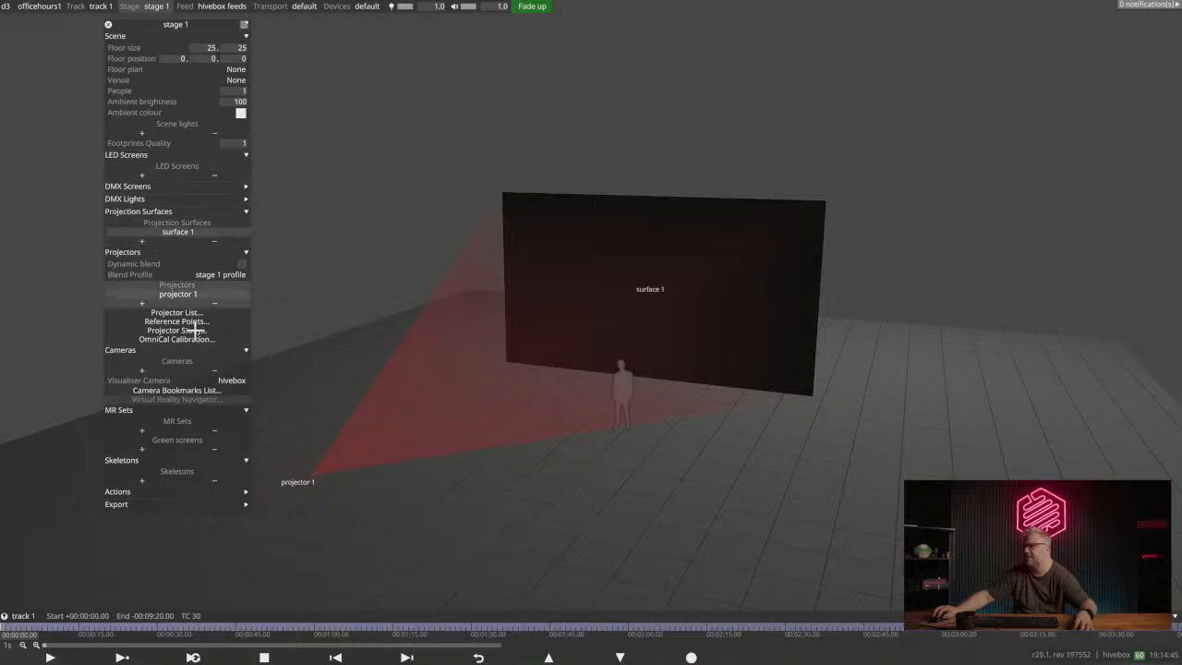
click(215, 242)
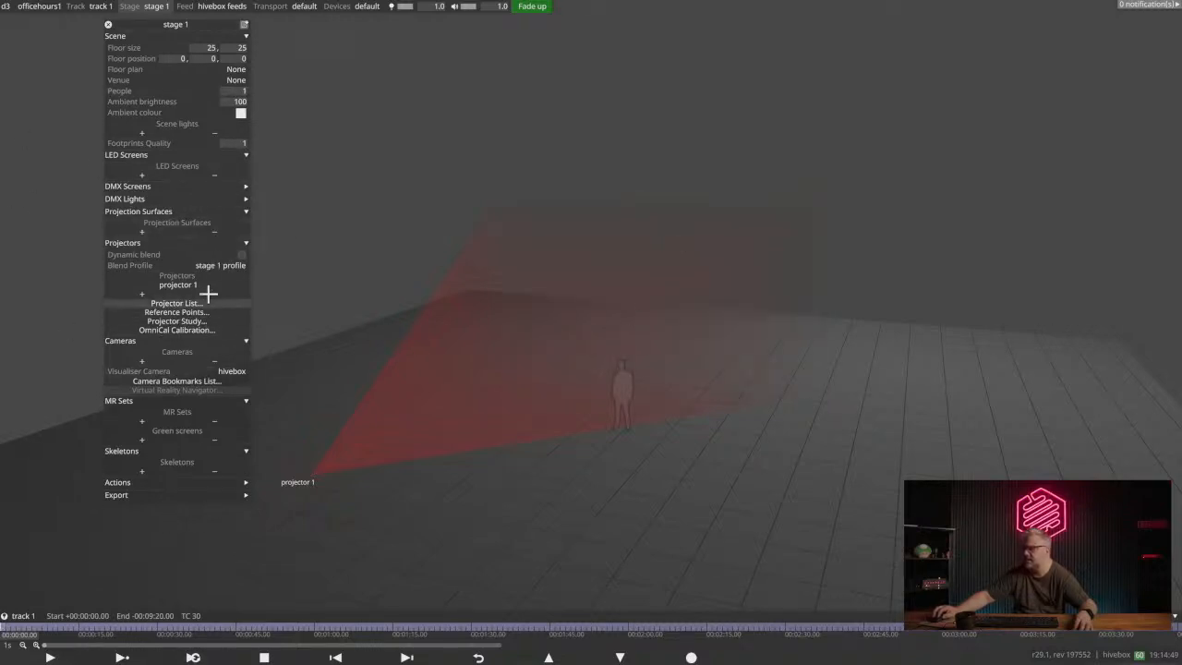
click(214, 294)
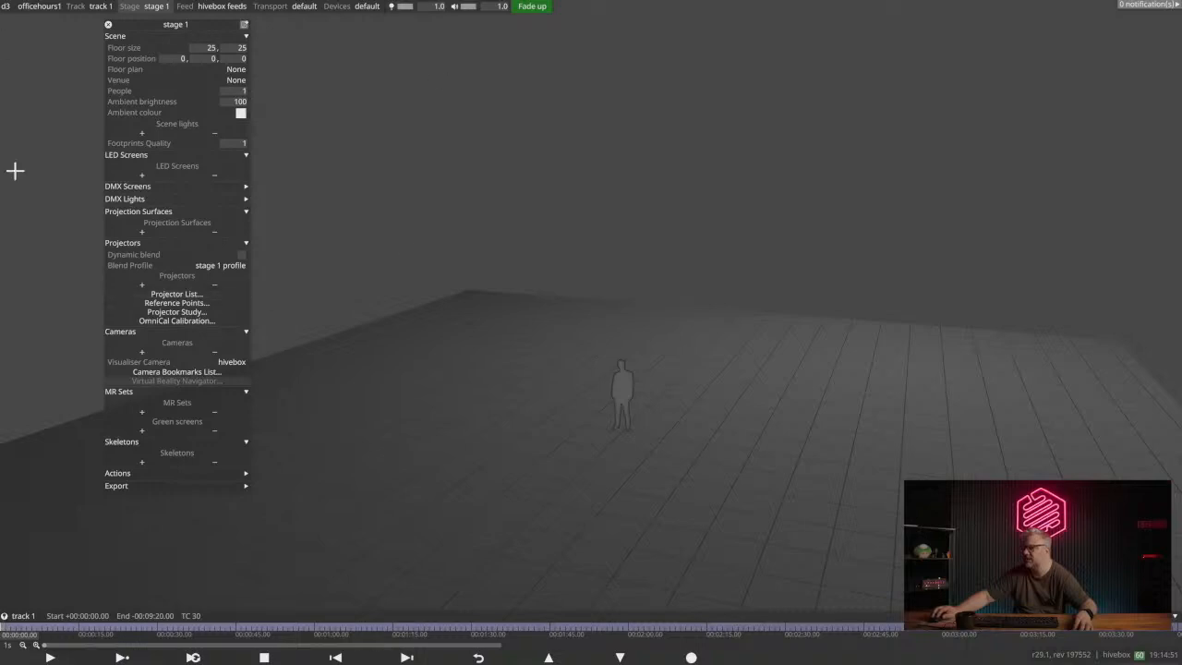
- Add a new LED screen named Center to stage 1
click(141, 175)
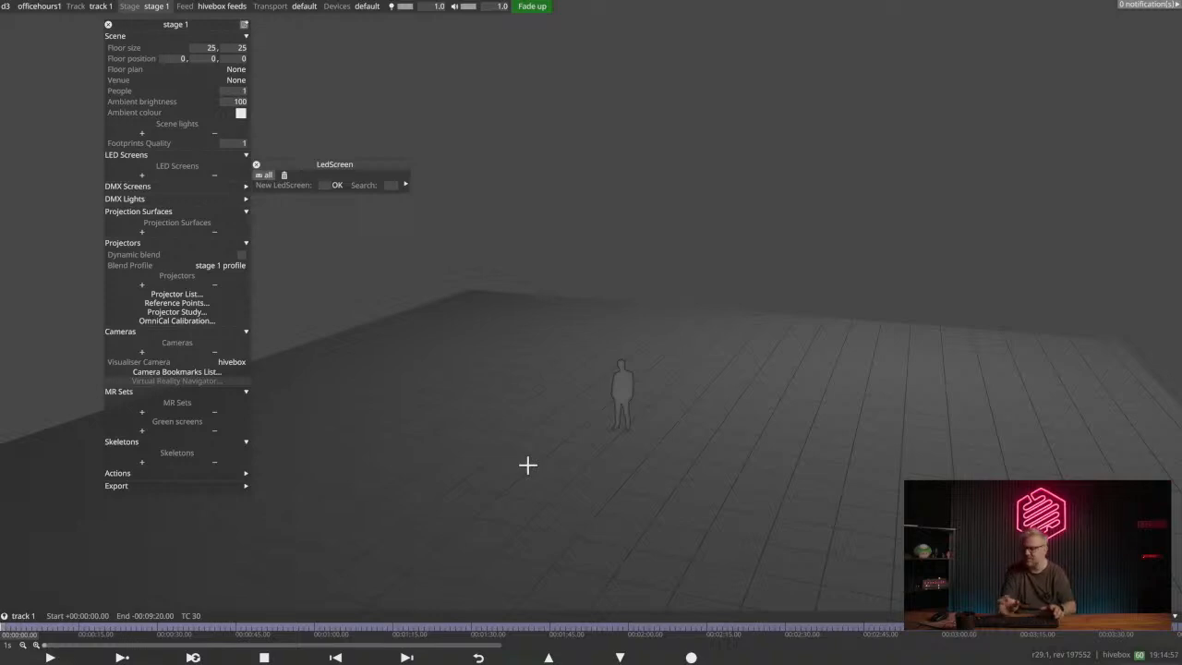
text(Cew)
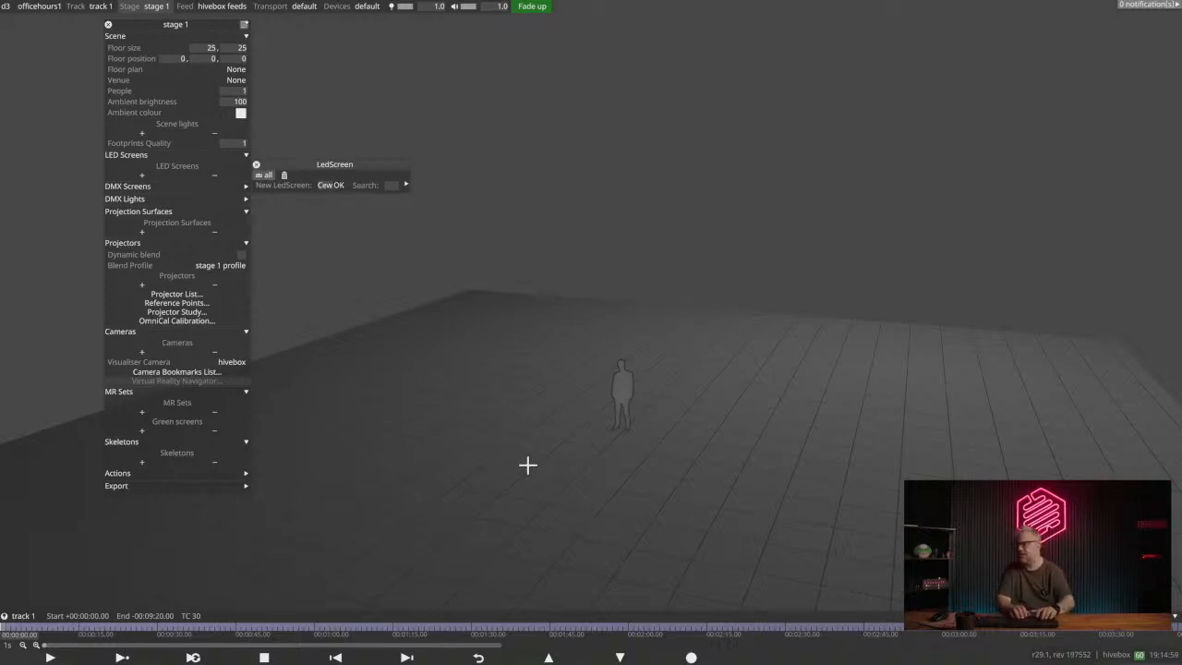
key(BackSpace)
key(BackSpace)
text(entral)
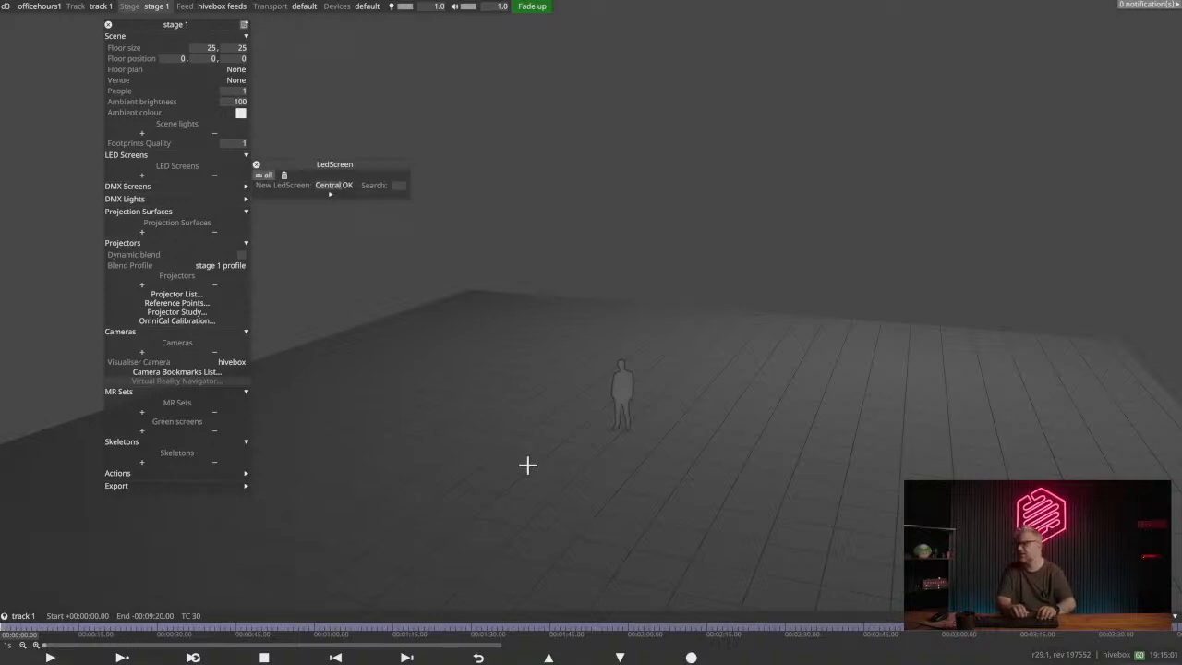
key(BackSpace)
key(BackSpace)
key(BackSpace)
text(er)
key(Return)
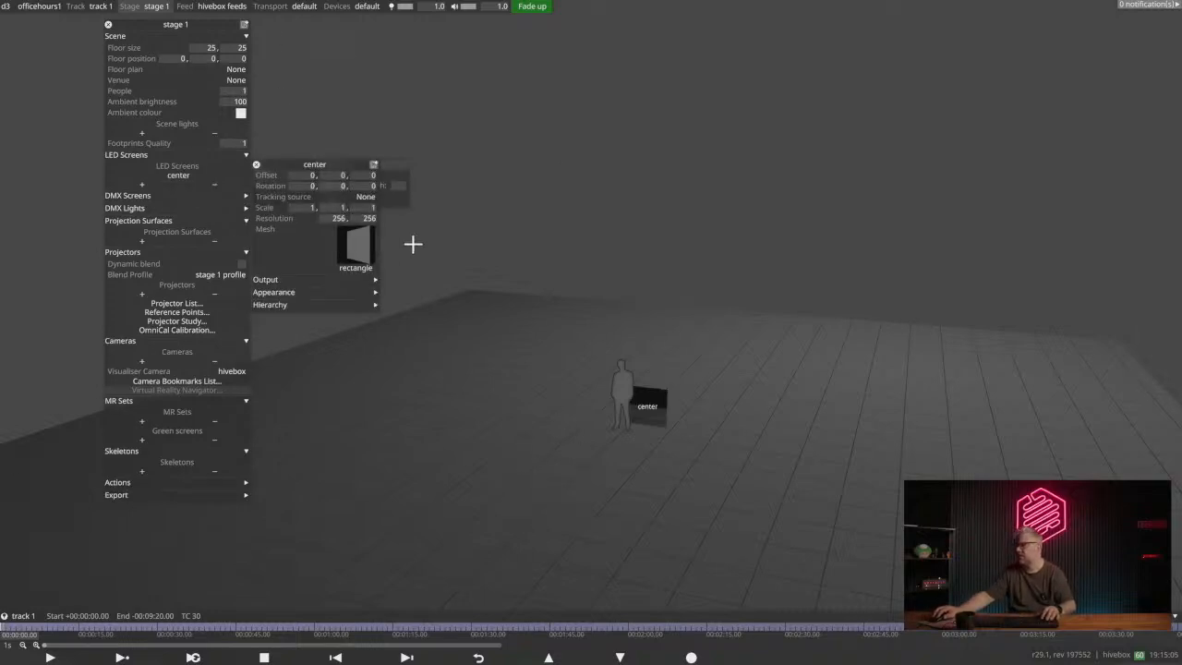
- Scale the center screen with the scale gizmo to about 5.37 wide and 2.98 high
drag(290, 163, 412, 300)
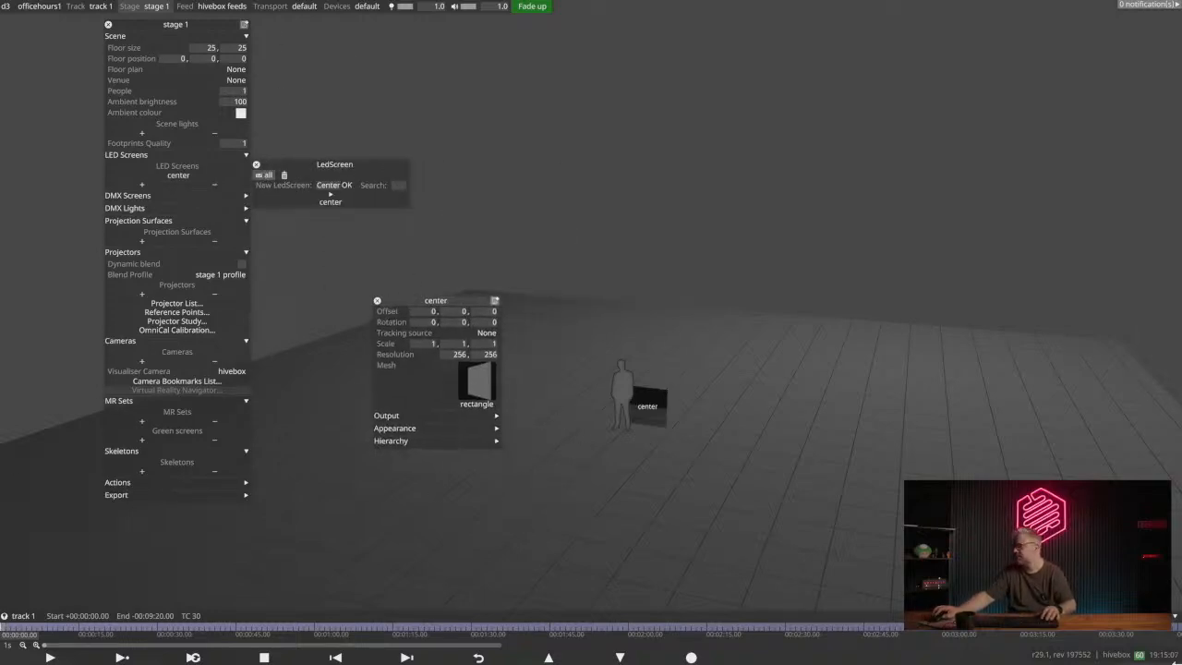
click(644, 387)
drag(722, 419, 910, 447)
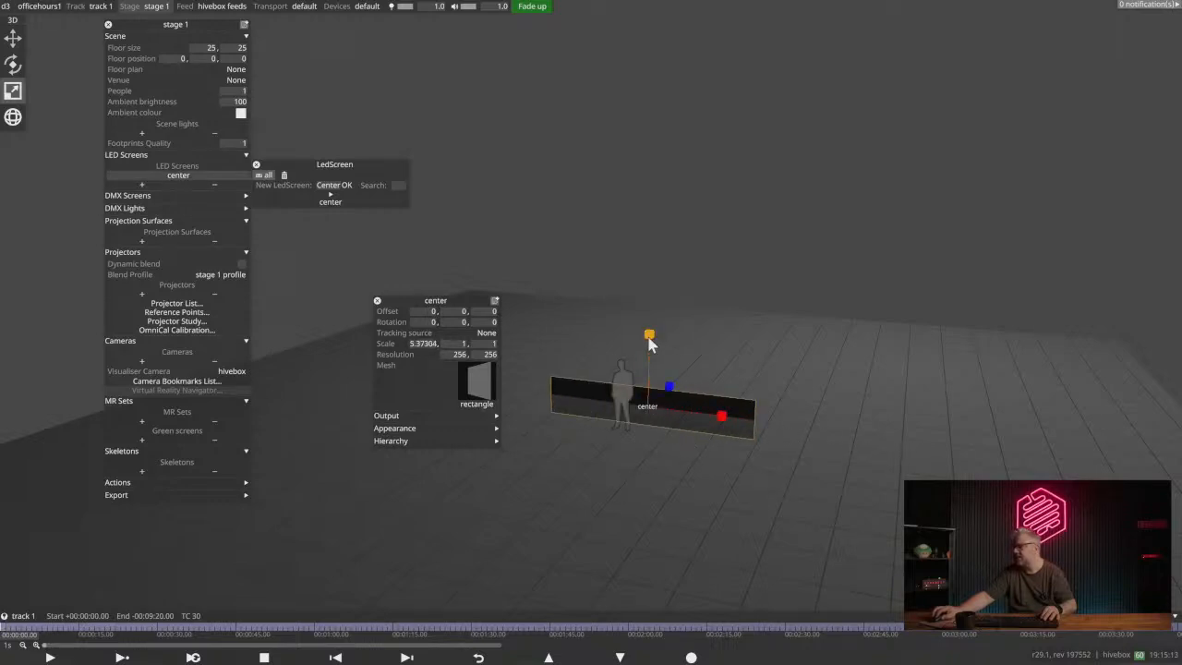
drag(649, 338, 547, 330)
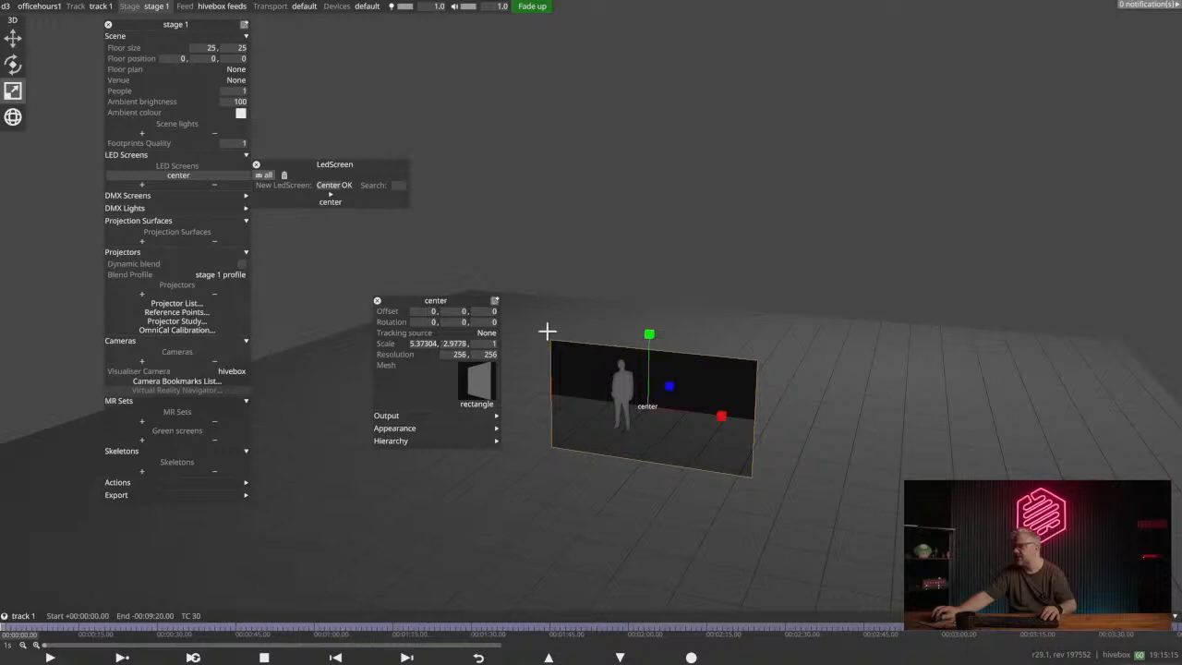
- Raise the center screen above the floor with the move gizmo to a vertical offset of about 2.41
click(13, 37)
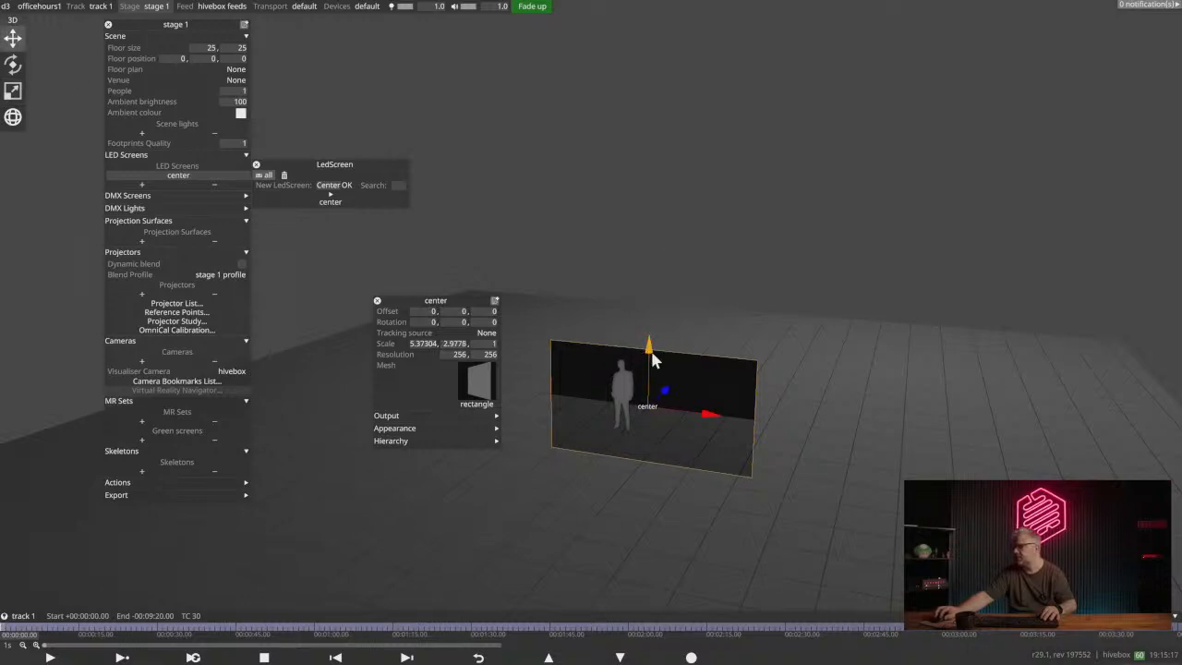
drag(653, 360, 446, 283)
right_click(594, 277)
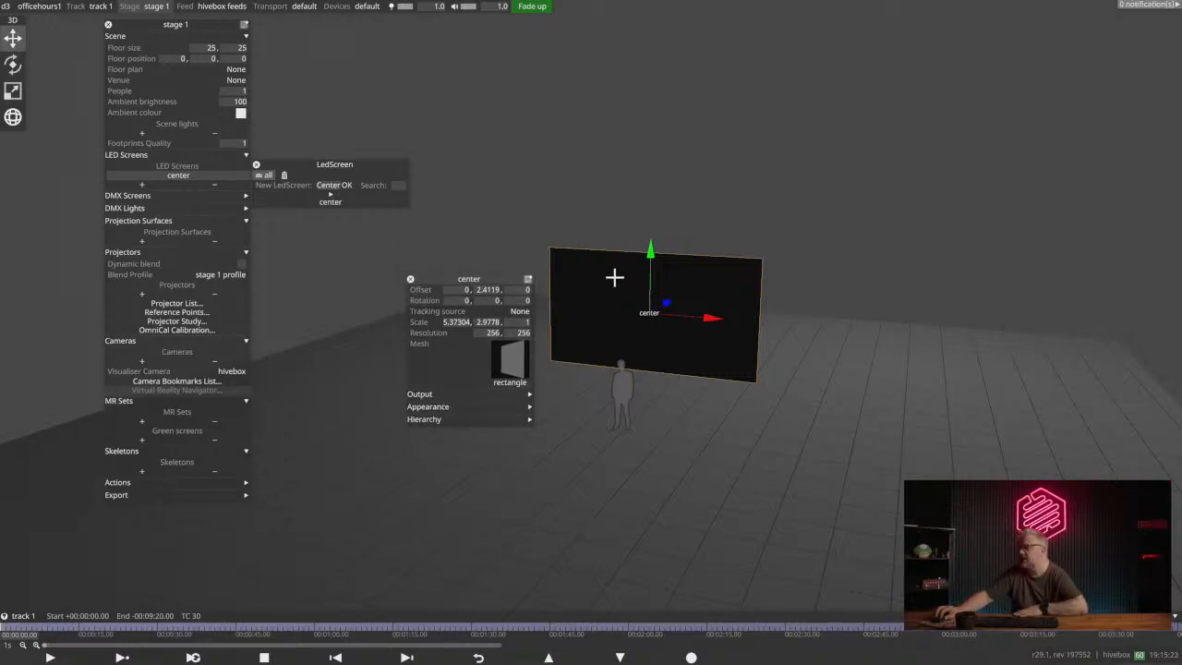
drag(607, 310, 647, 314)
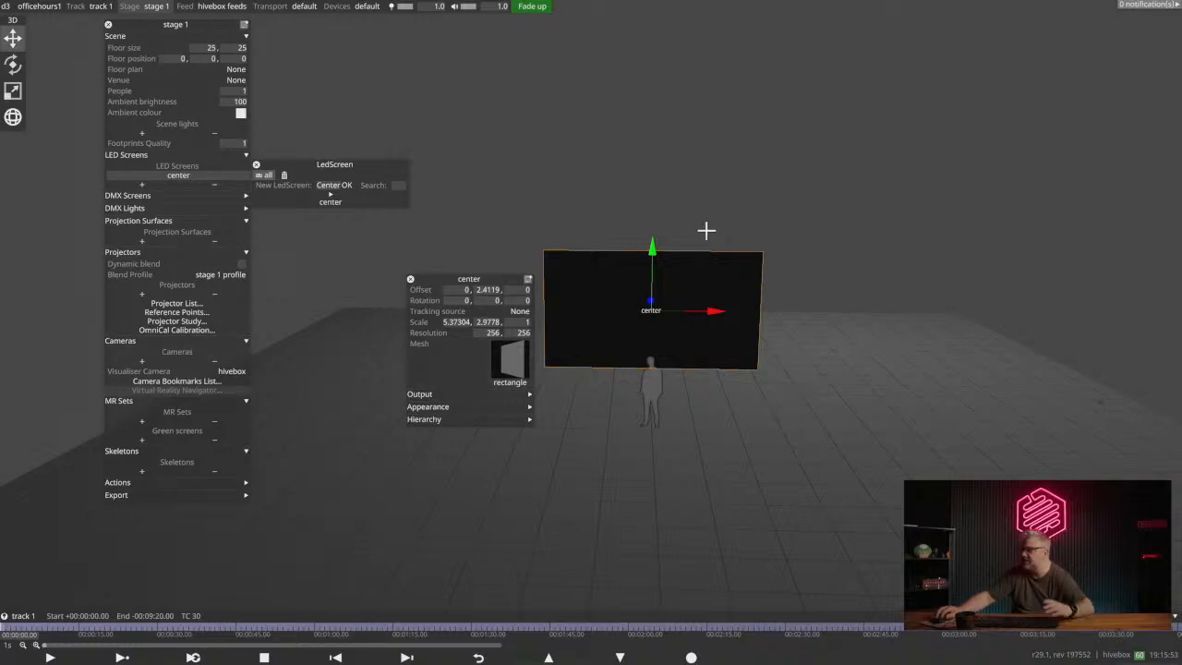
- Set the center screen's scale to 8 by 4.5 and its resolution to 1920 by 1080, and move its settings clear of the screen
click(457, 321)
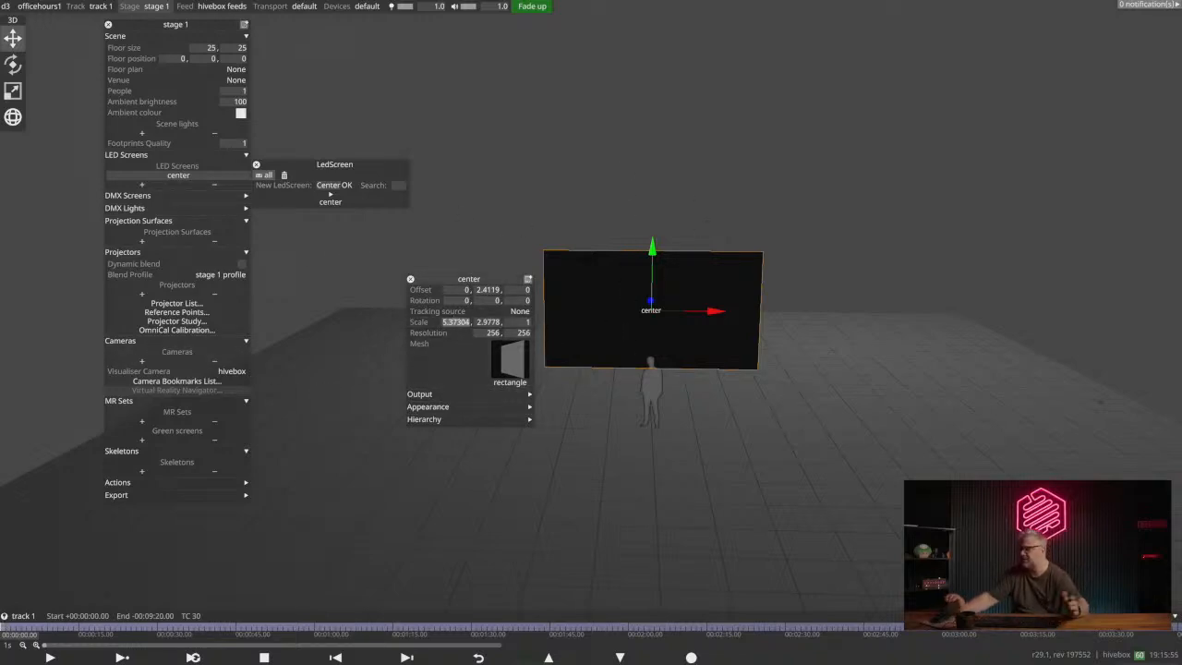
text(5.38)
key(Tab)
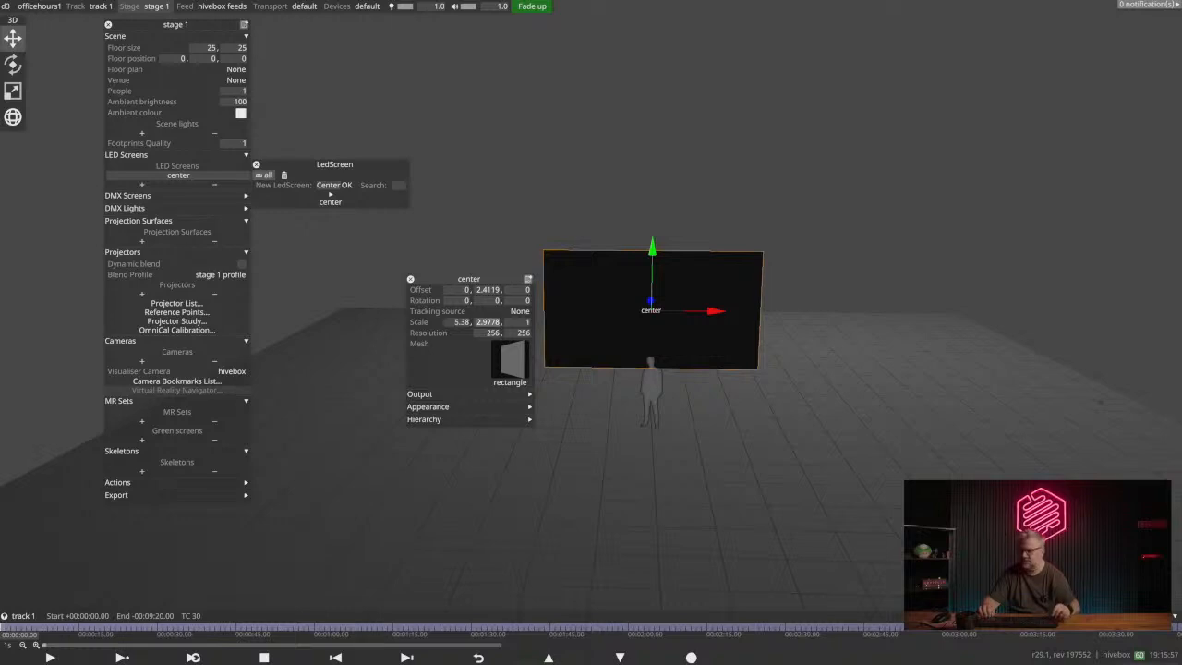
key(Delete)
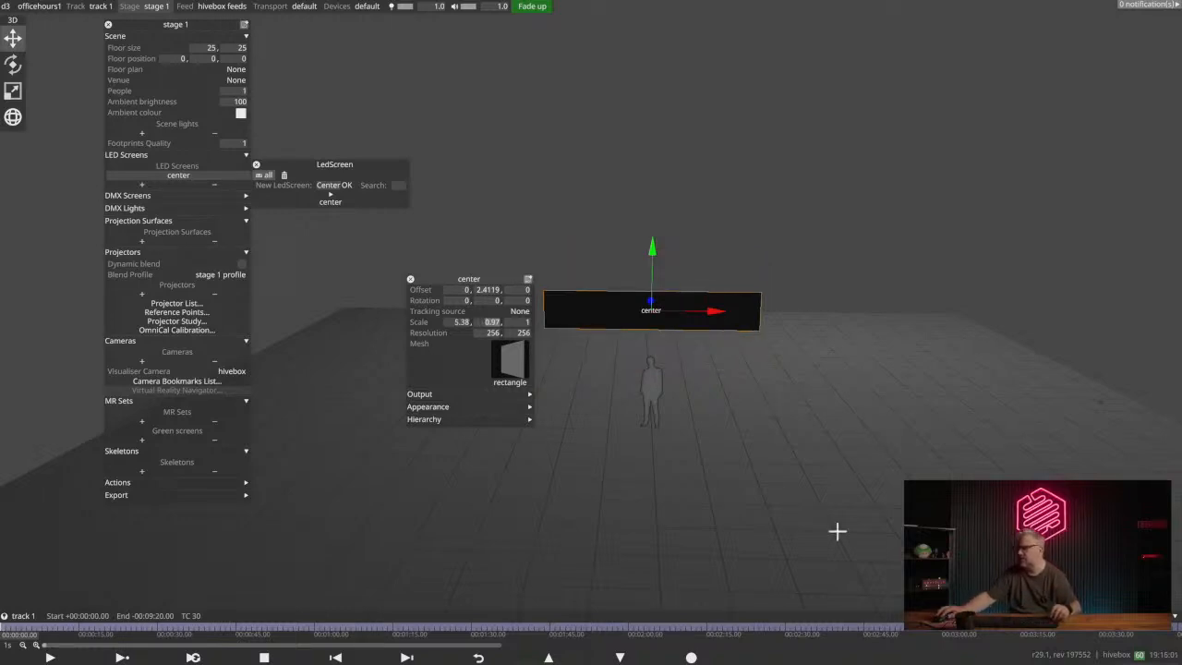
key(shift+Tab)
text(8, )
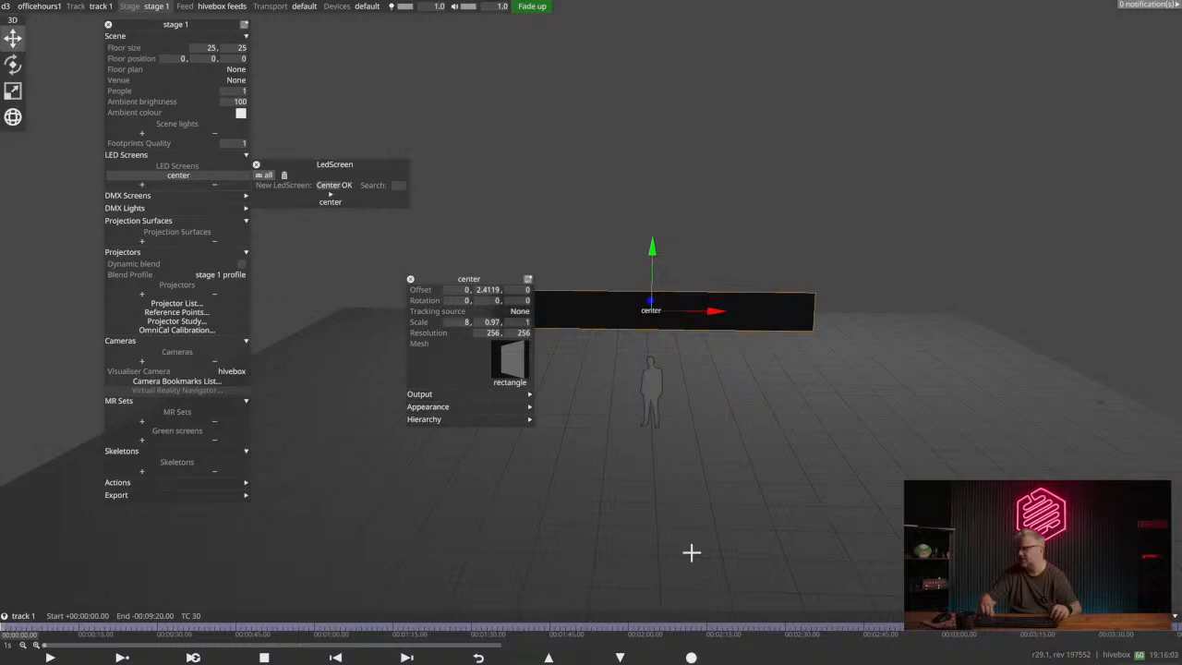
text(4.5)
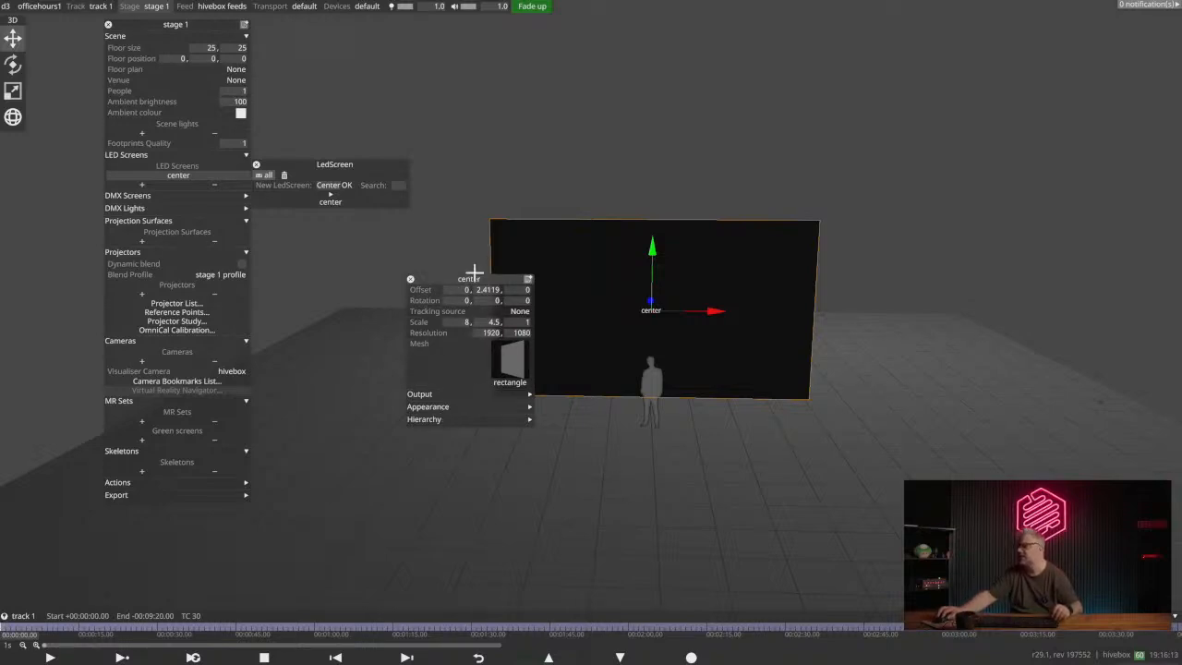
drag(468, 278, 358, 278)
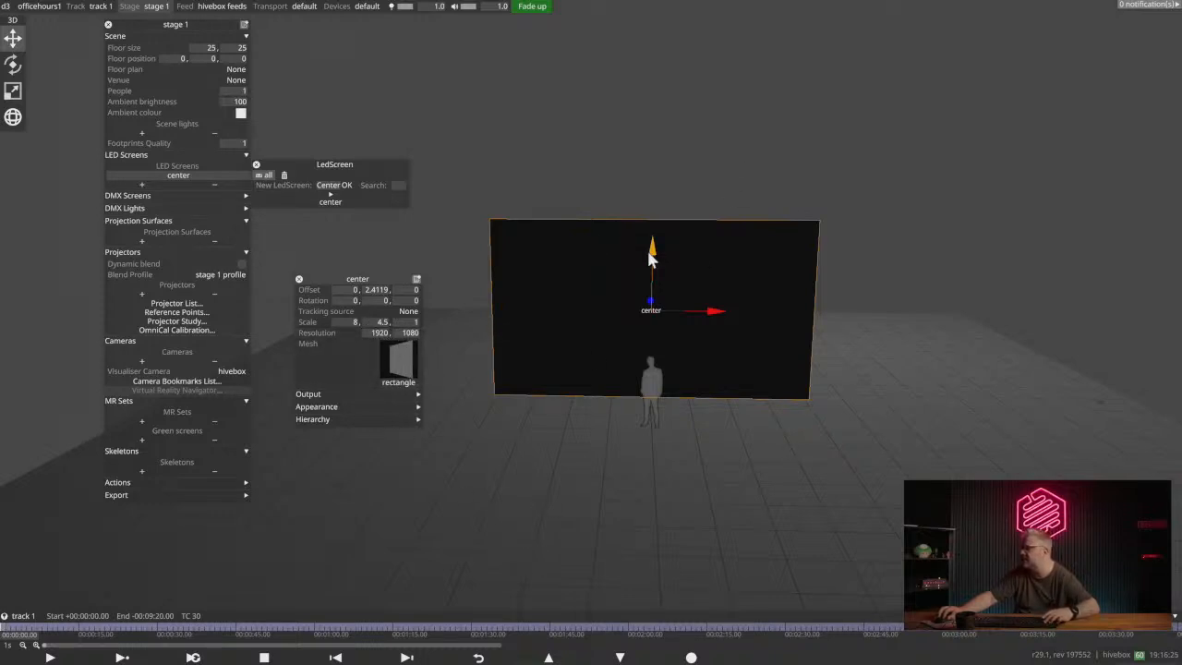
- Raise the center screen to a vertical offset of 4 and close its settings
drag(652, 256, 628, 198)
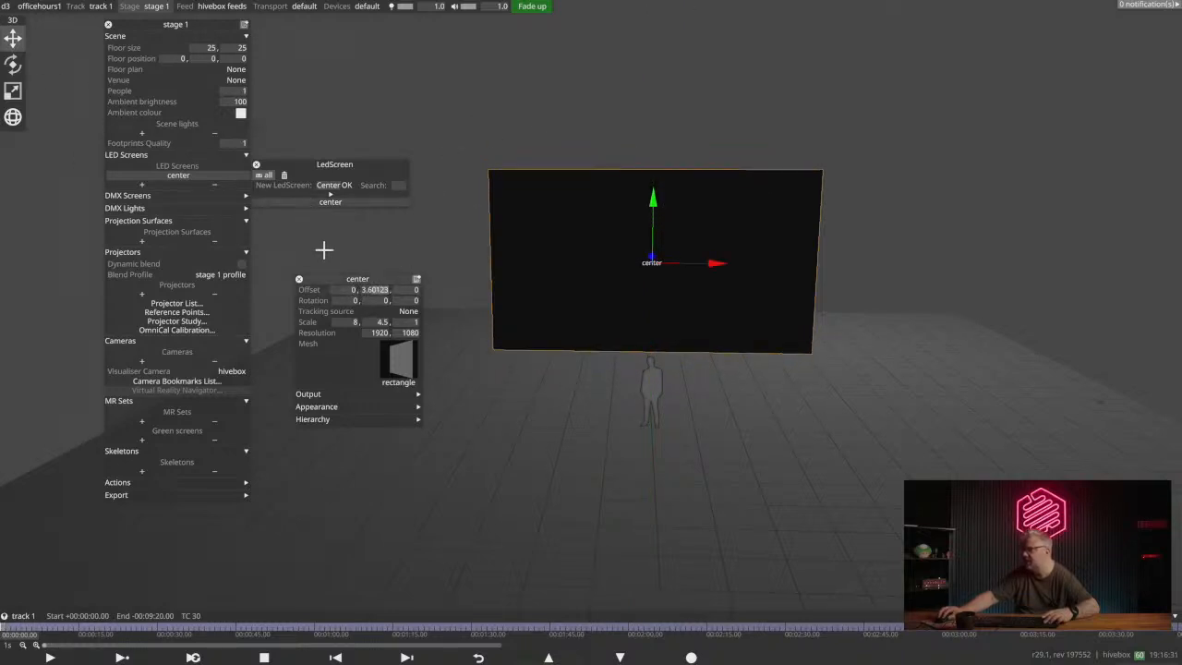
click(379, 291)
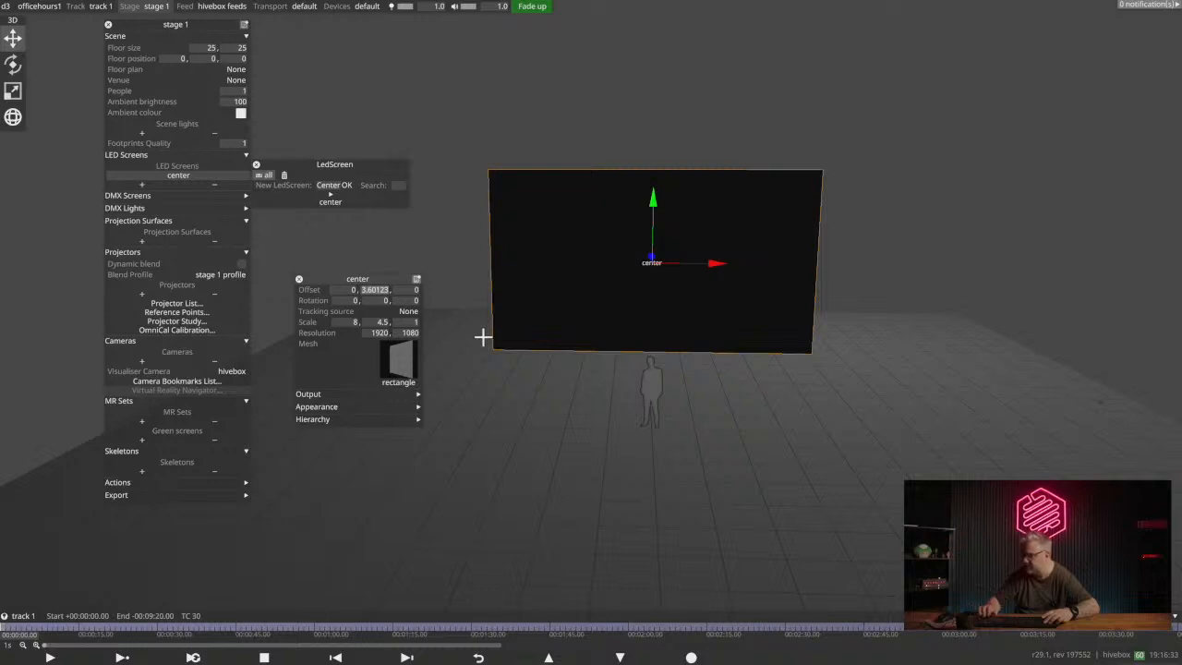
text(4)
key(Return)
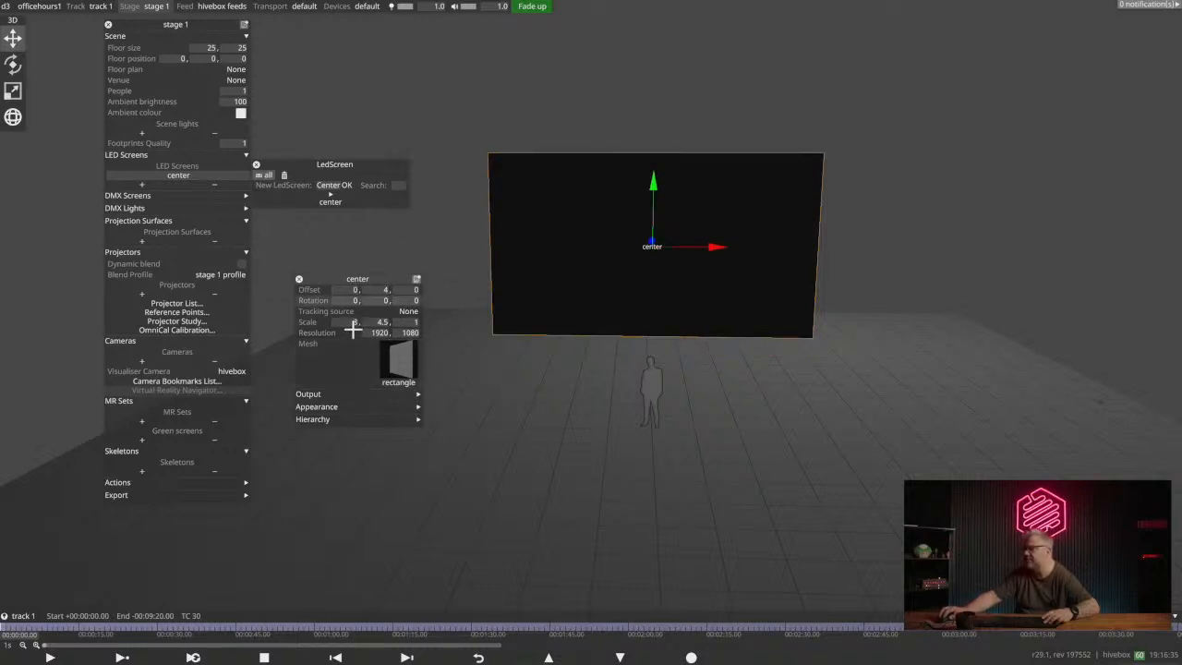
click(298, 279)
- Add a new LED screen named Imag Left to stage 1
drag(659, 286, 631, 291)
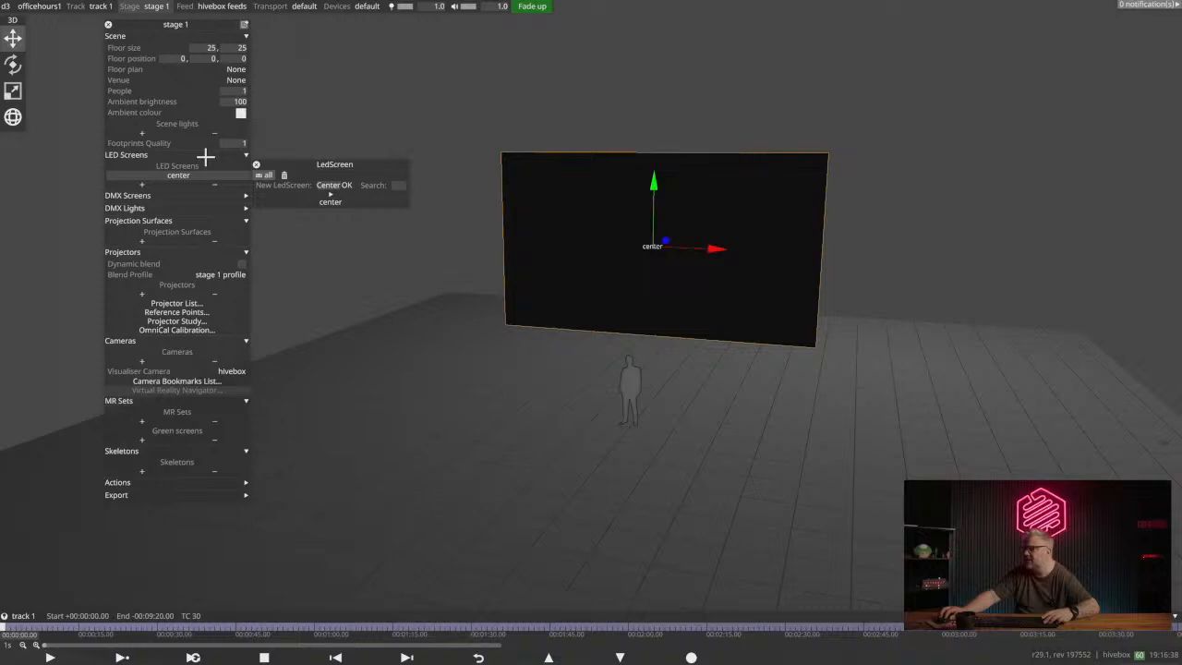
click(141, 185)
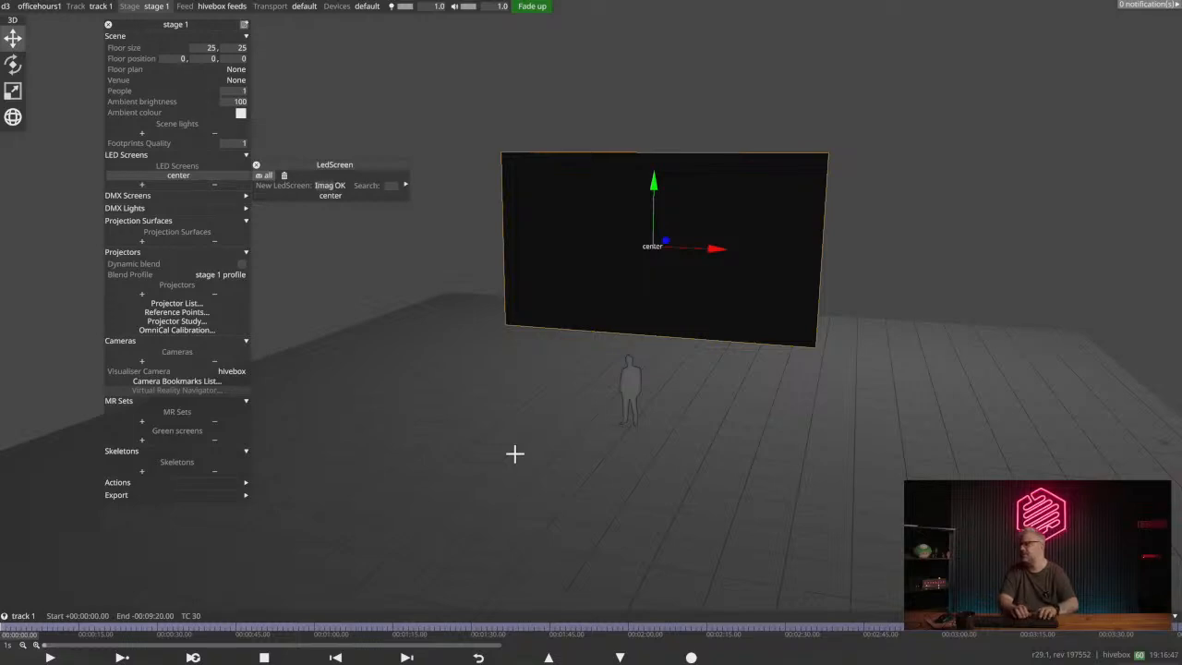
text(Left)
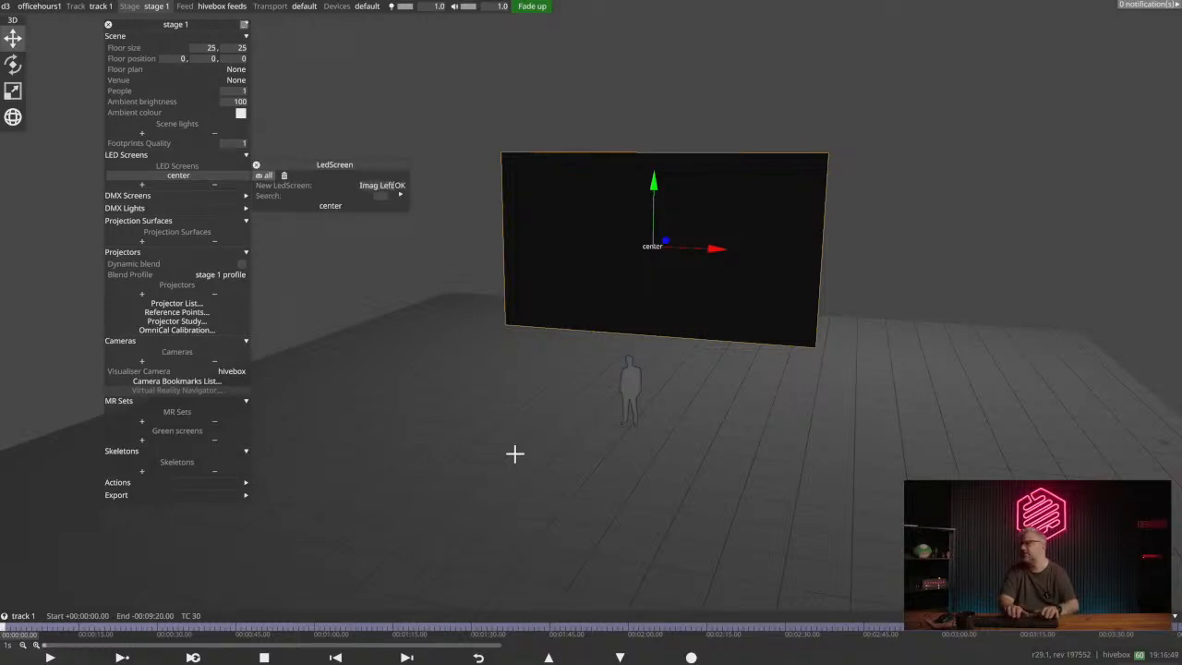
key(Return)
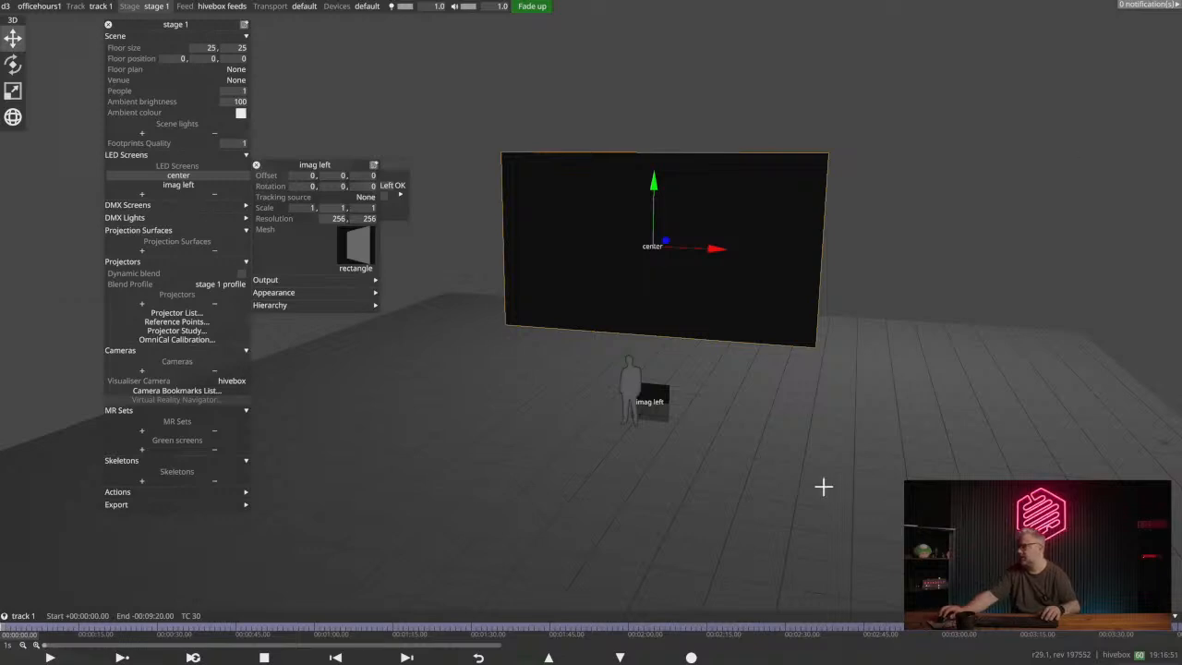
- Select the imag left screen and move it sideways with the gizmo to a horizontal offset of about -8.02
drag(662, 383, 865, 448)
click(672, 361)
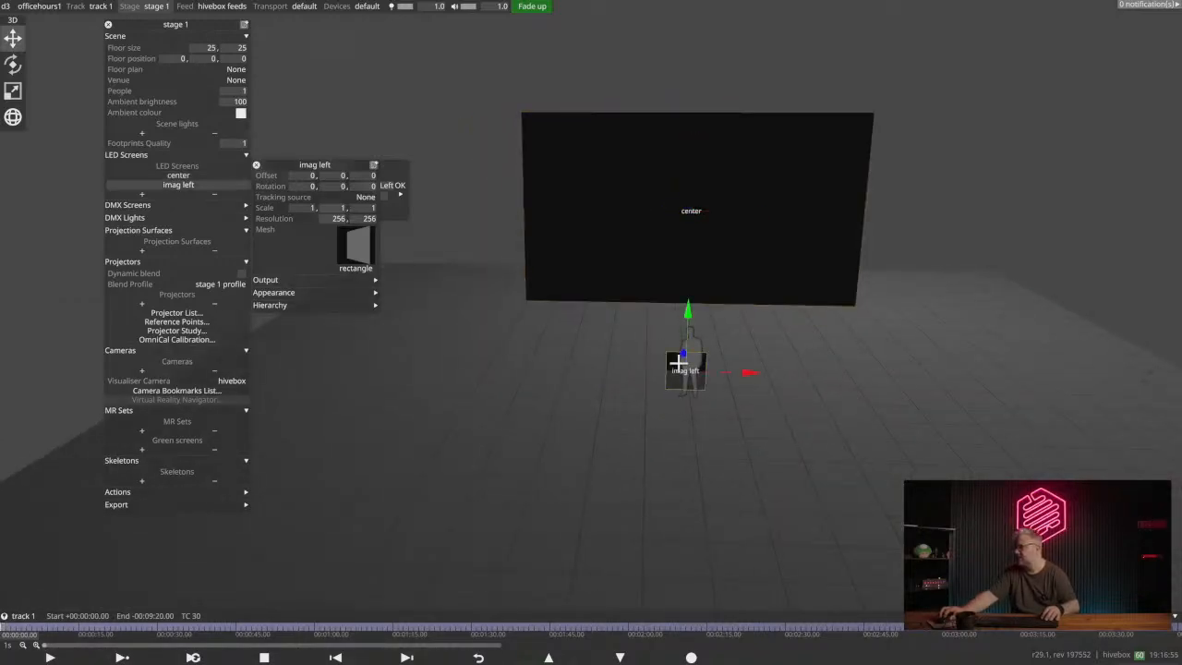
drag(746, 374, 436, 346)
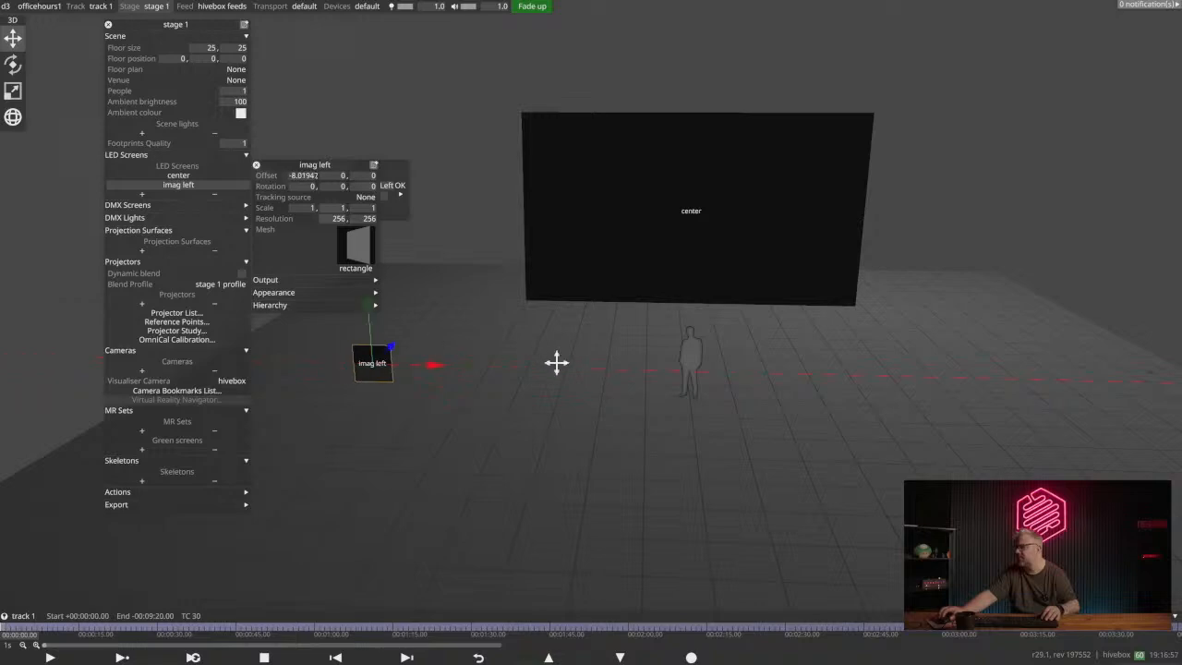
- Open the center screen's settings for comparison and set the imag left screen's scale to 4.5 by 4.5
middle_drag(557, 362, 757, 384)
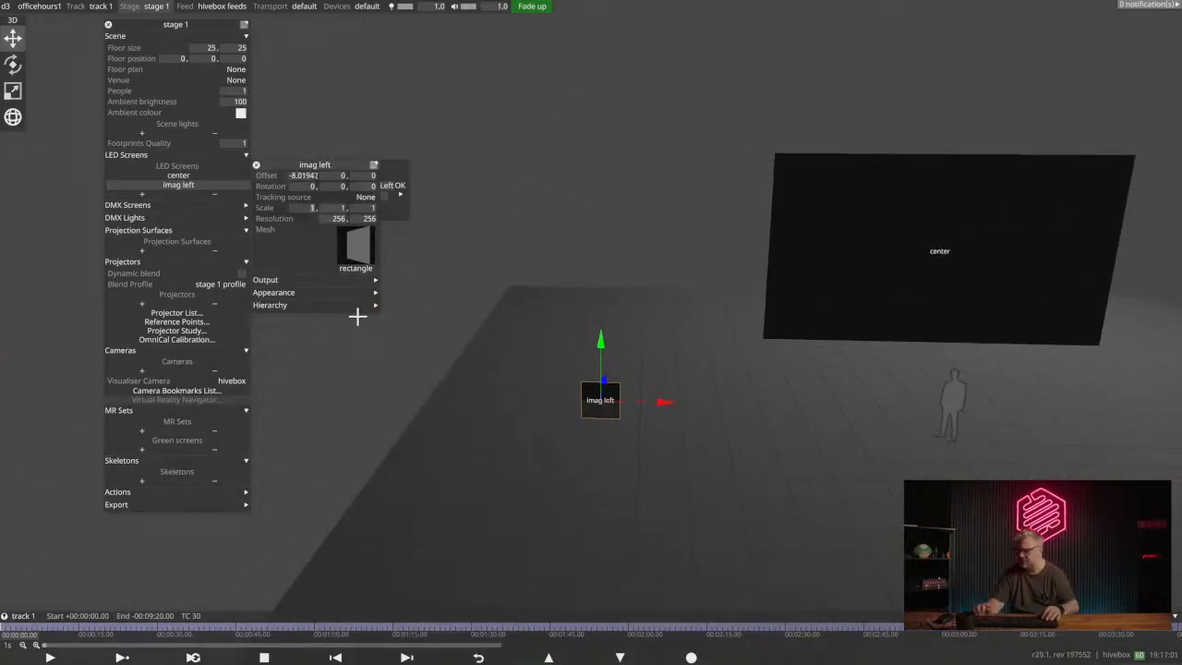
right_click(816, 306)
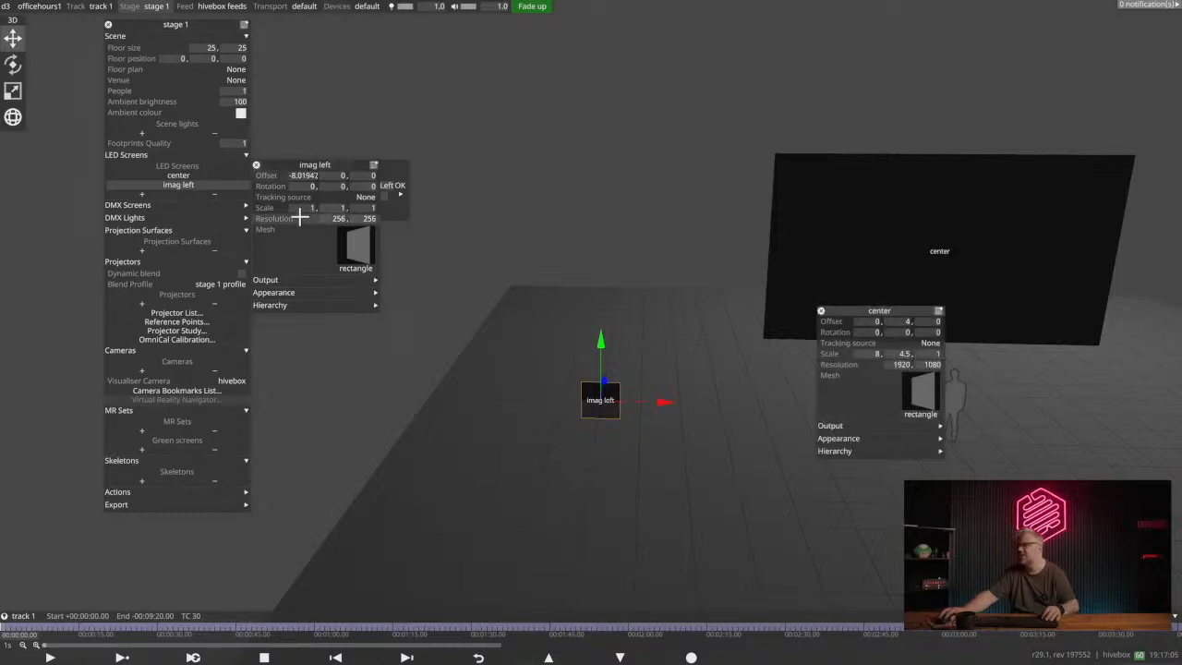
text(4.5)
key(Return)
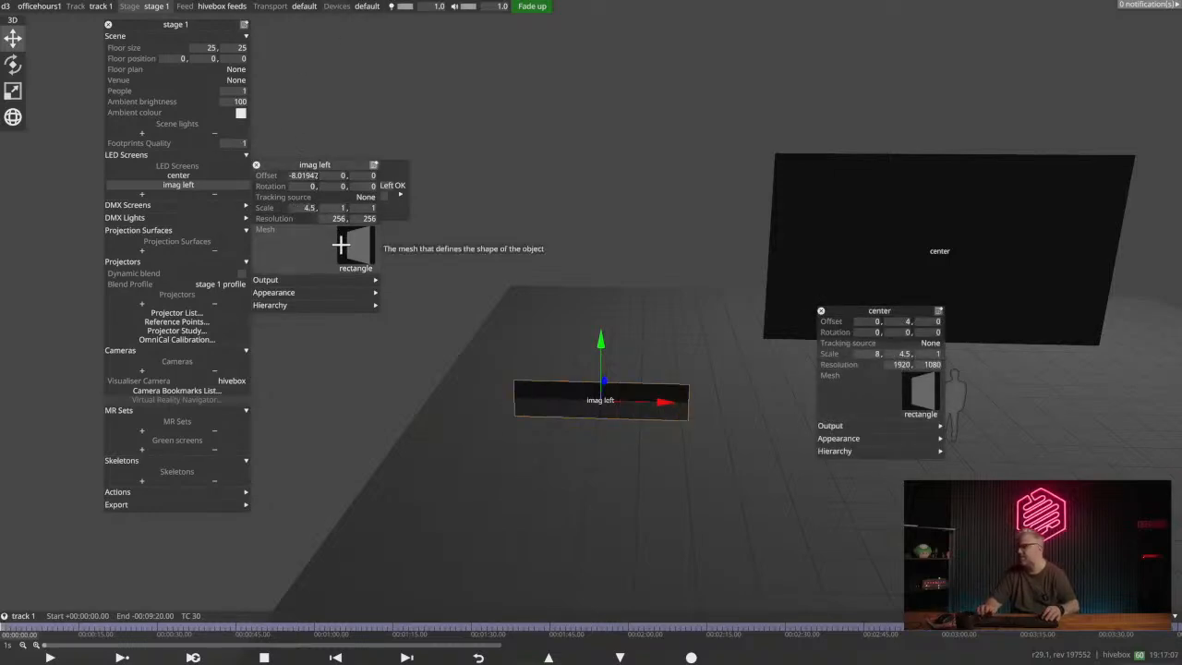
click(343, 210)
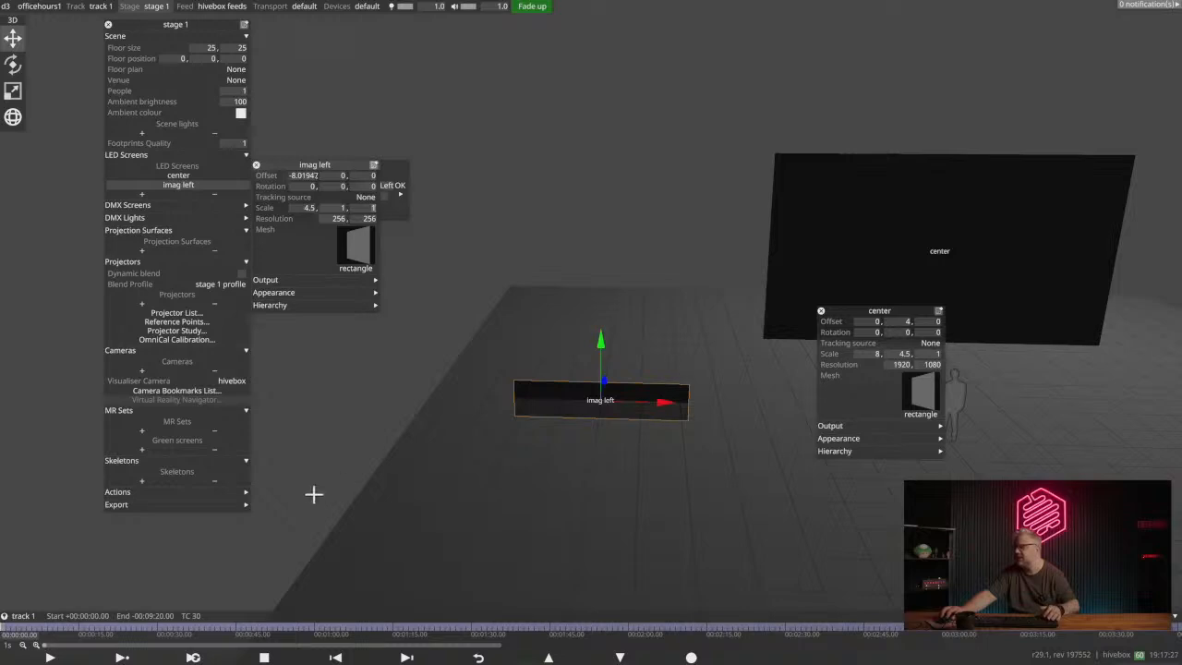
text(4.5)
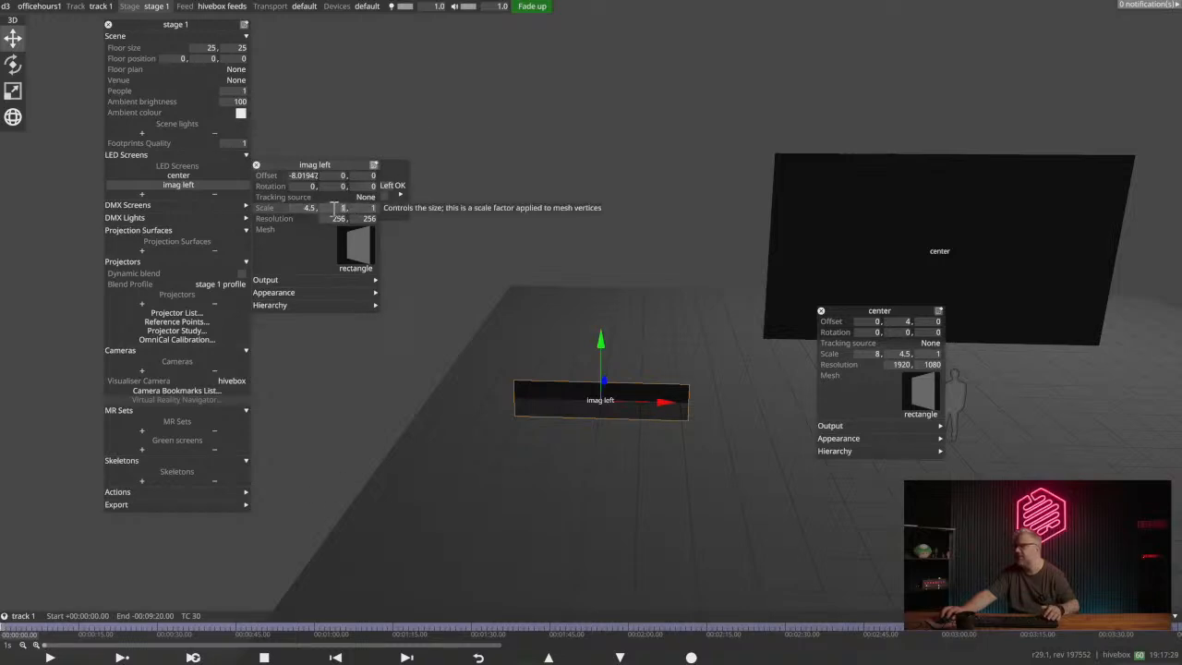
key(Return)
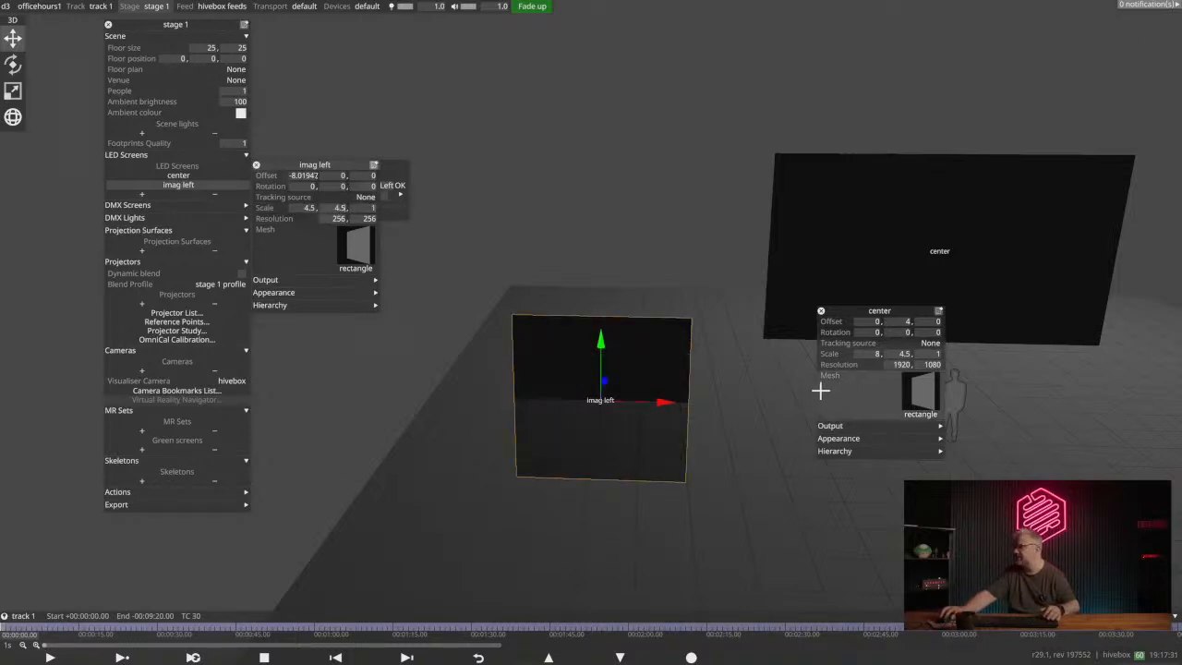
- Raise the imag left screen off the floor and set its vertical offset to 4
drag(605, 351, 621, 215)
drag(1000, 217, 957, 262)
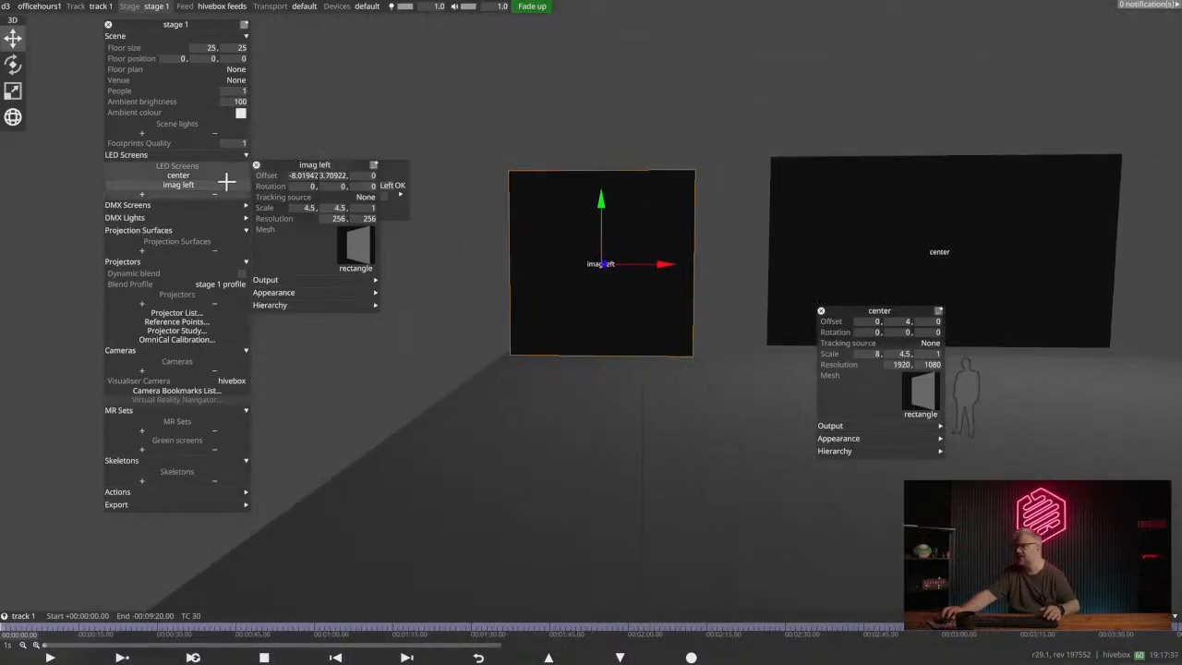
click(334, 175)
text(4)
key(Return)
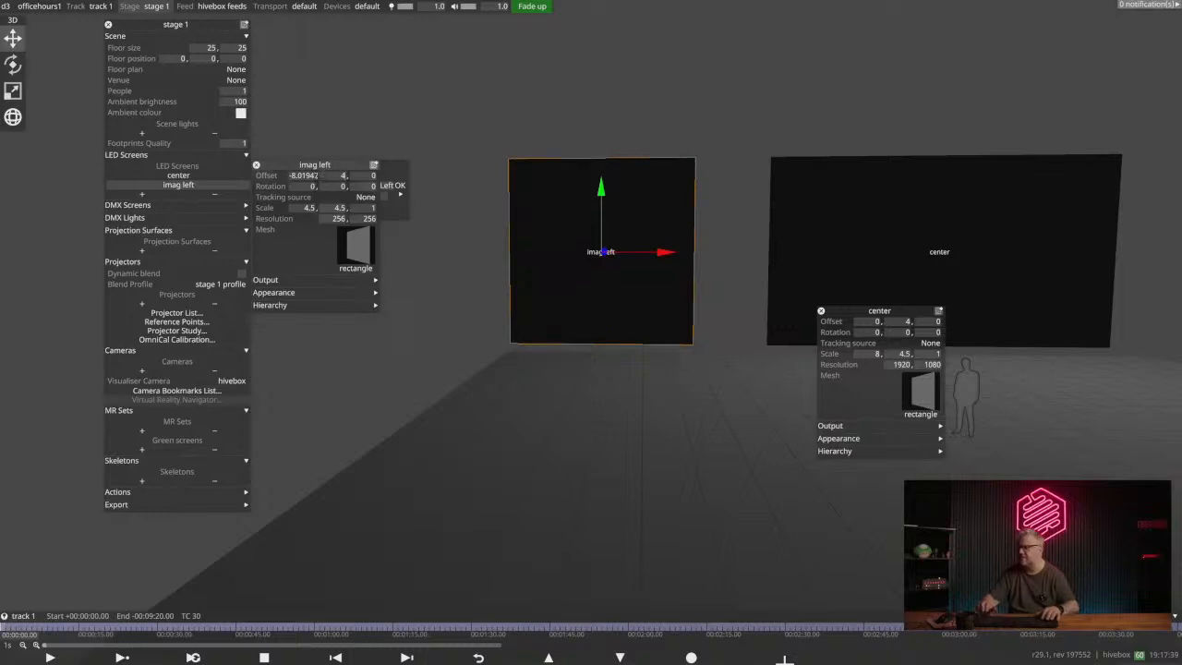
- Narrow the imag left screen to portrait format by setting its horizontal scale to 4.5/1.778, then deselect it
click(310, 208)
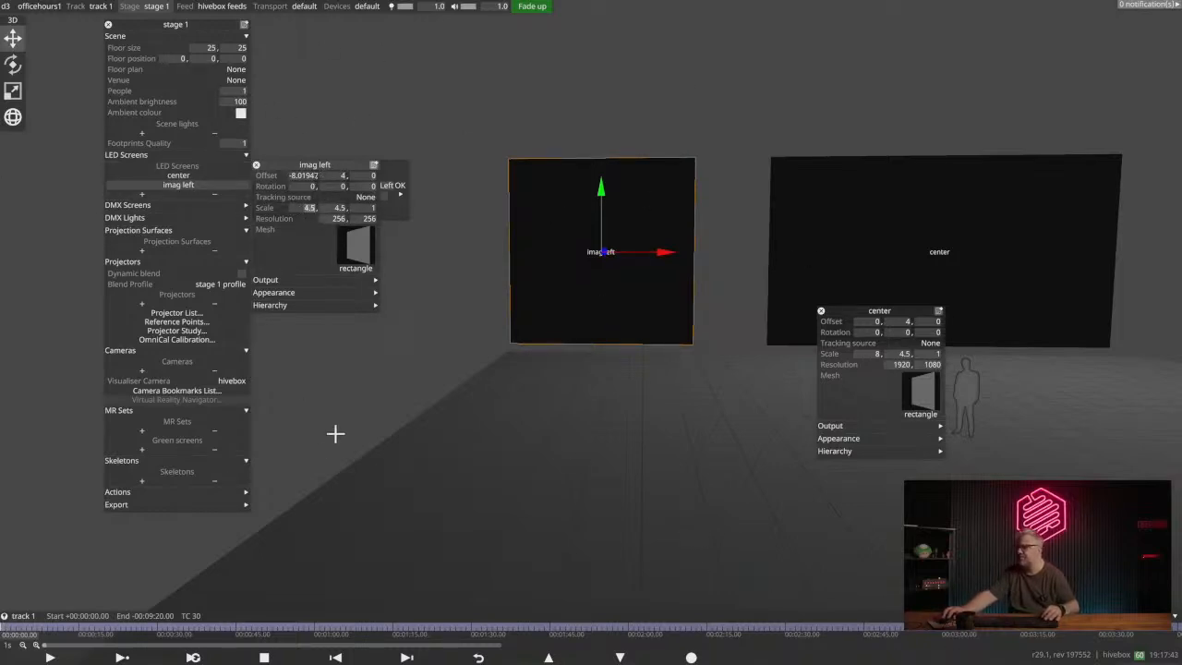
text(4.5)
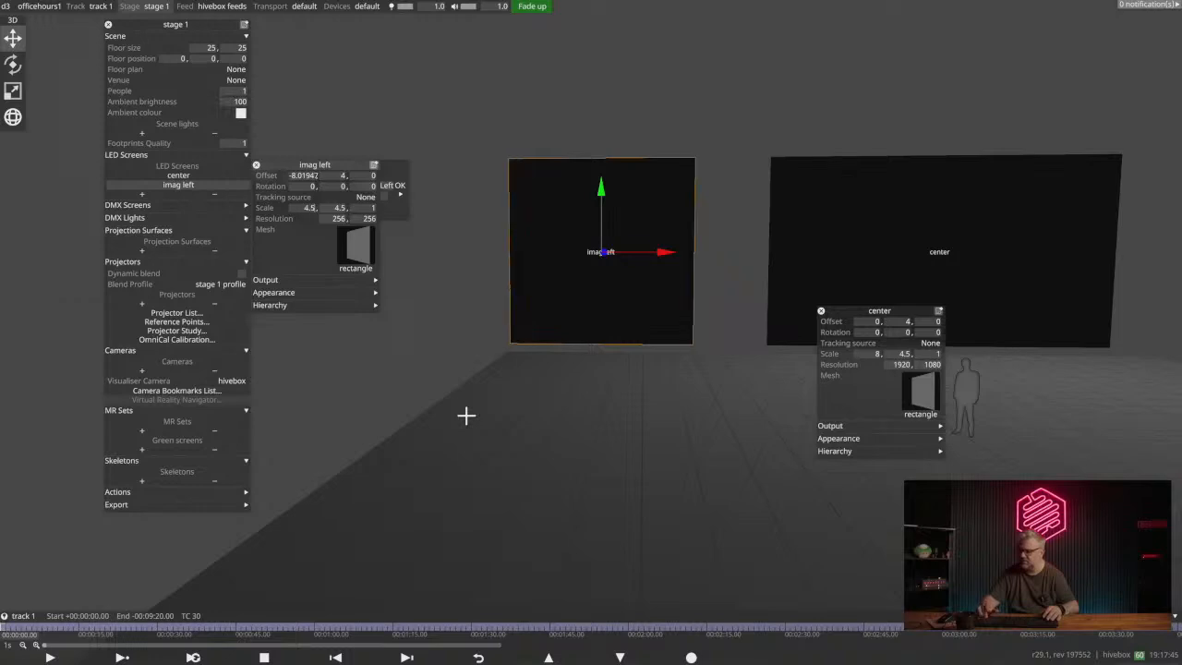
text(/1.778)
key(Return)
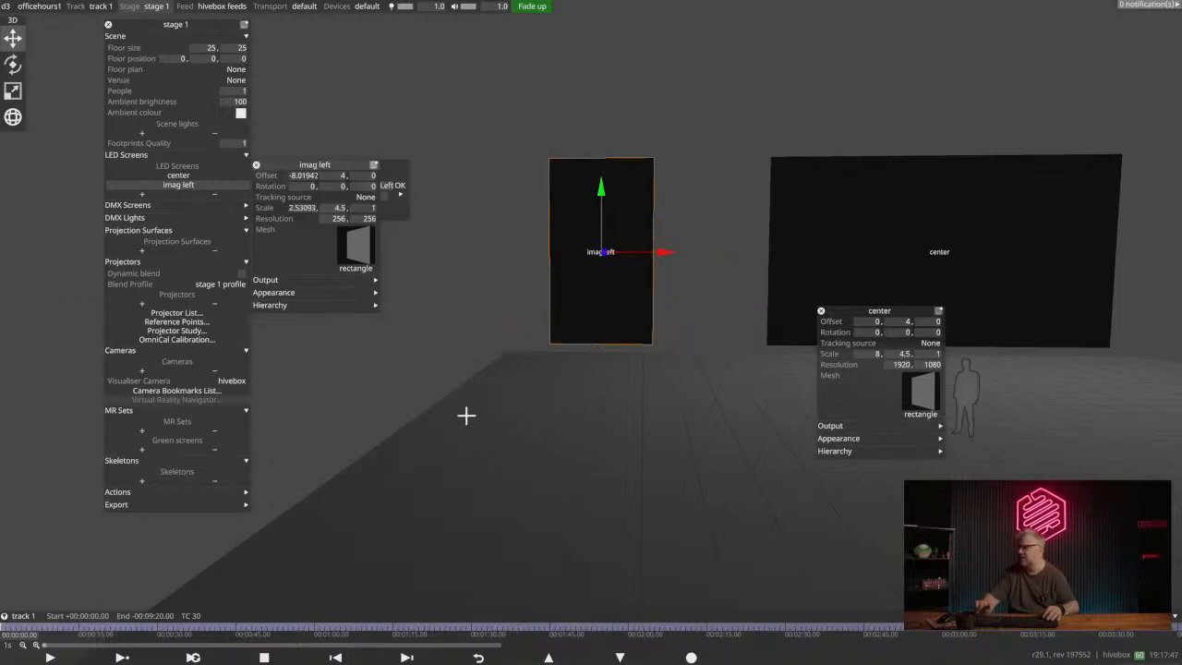
click(534, 393)
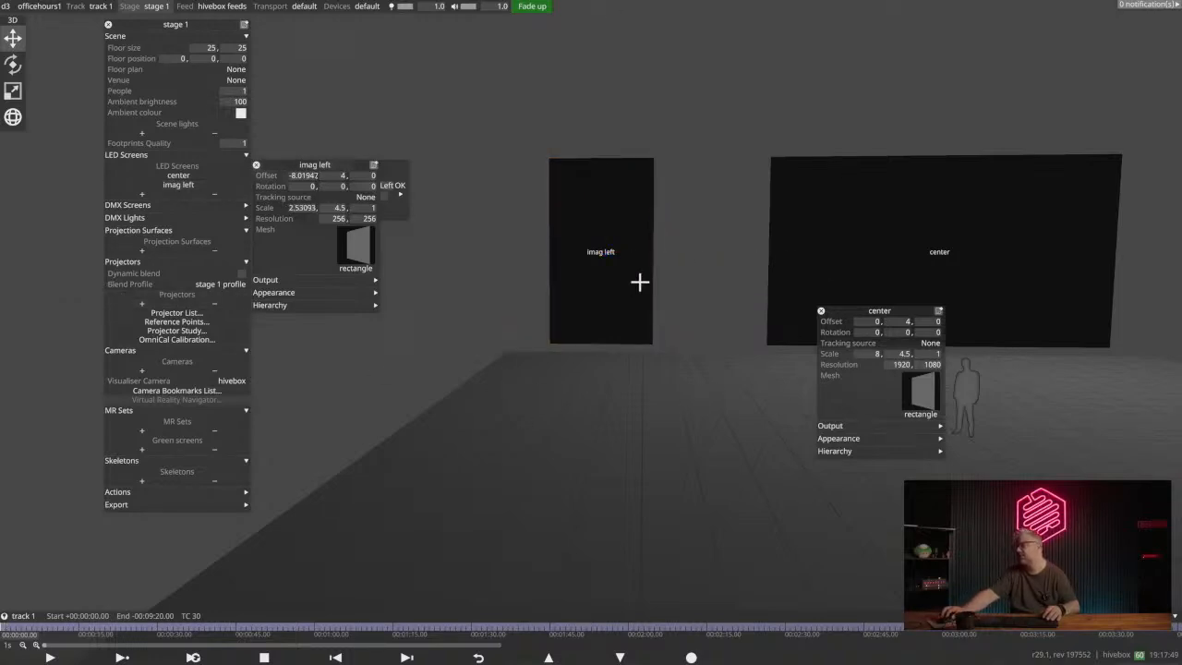
- Move the imag left screen closer to the center screen at a horizontal offset of -6, and close the center screen's settings
click(607, 241)
drag(665, 257, 742, 252)
drag(317, 164, 385, 361)
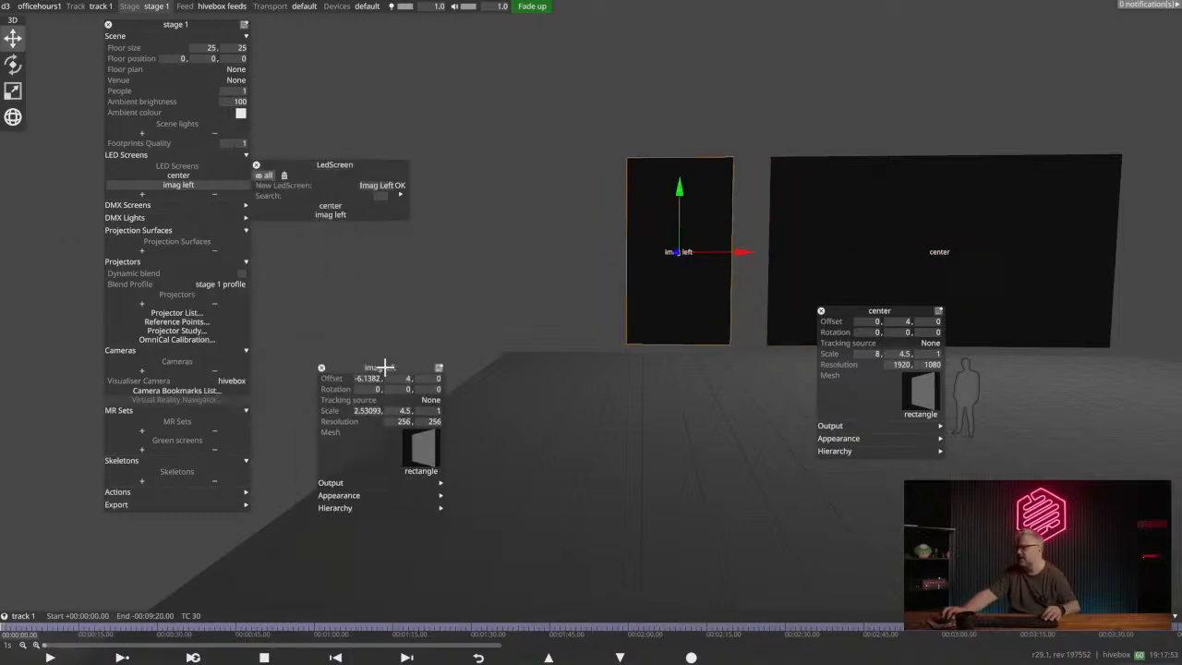
middle_drag(966, 188, 779, 216)
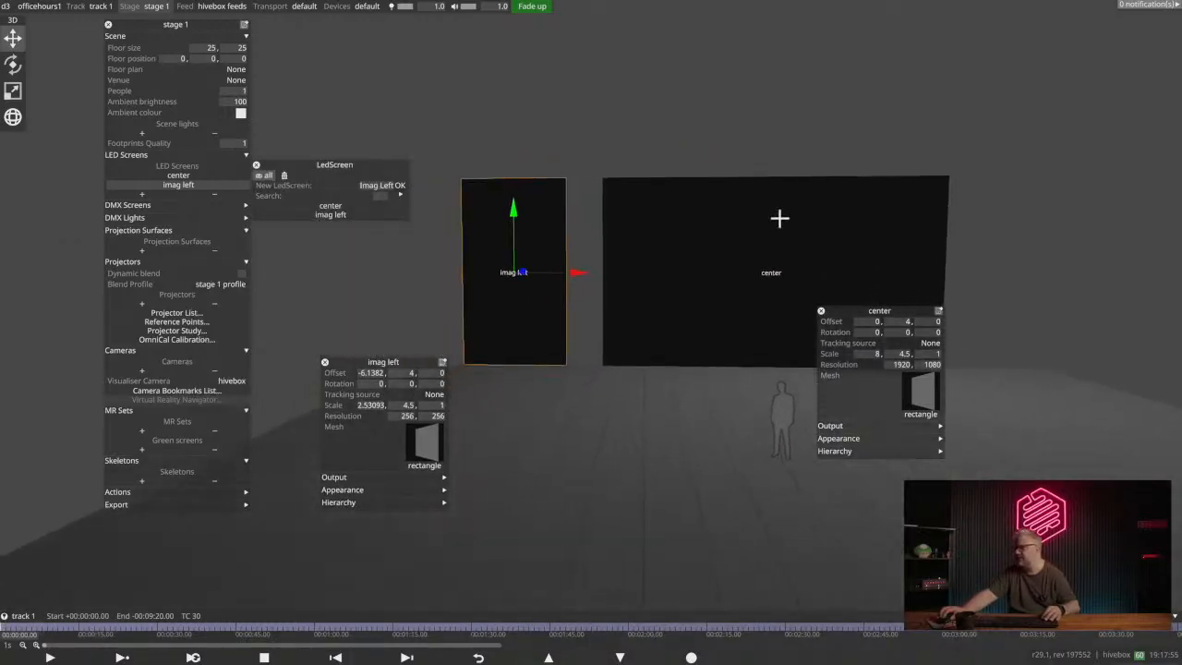
click(359, 372)
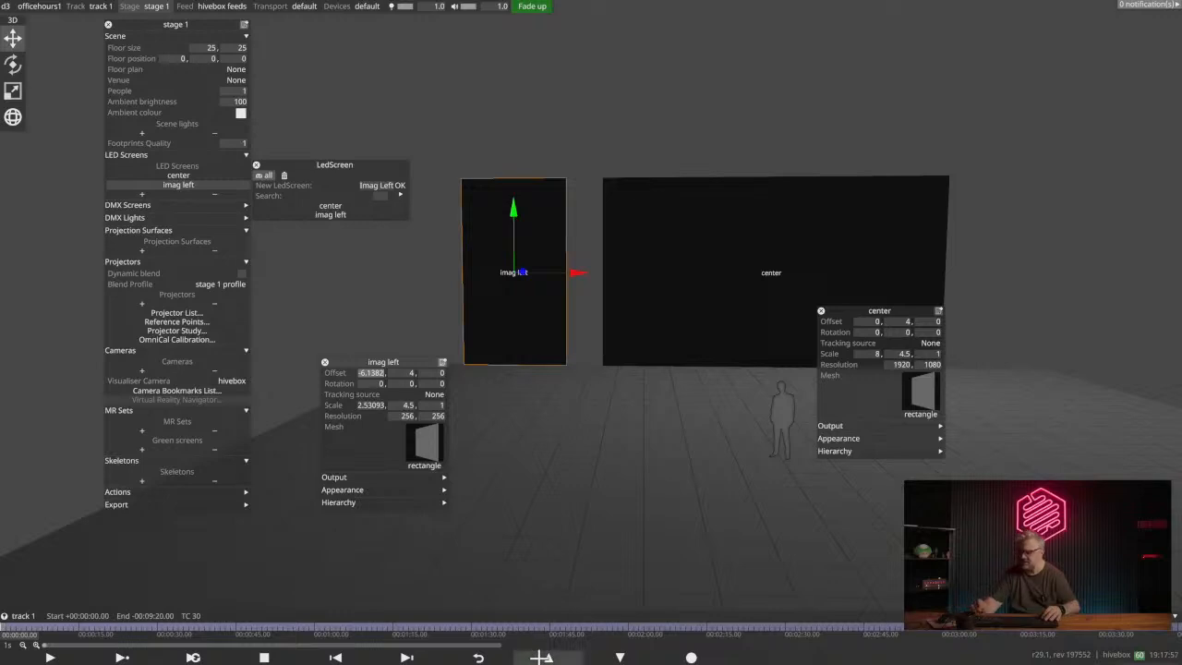
text(-6)
key(Return)
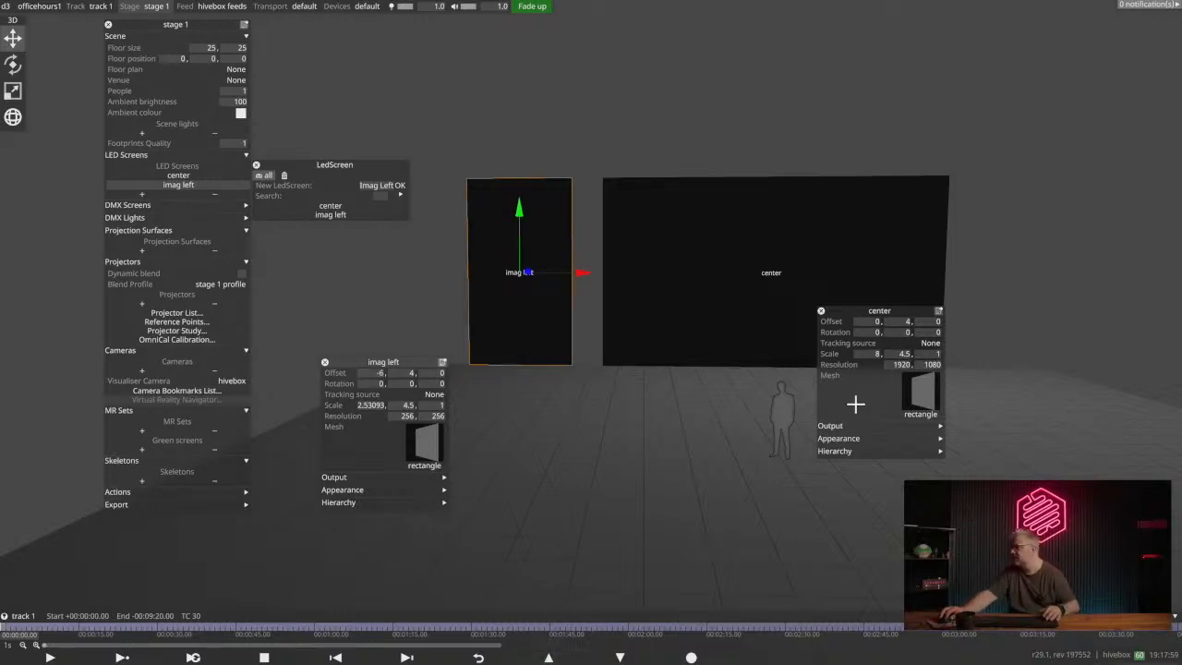
click(820, 311)
- Duplicate the imag left screen as a new LED screen named imag right
middle_drag(699, 256, 695, 296)
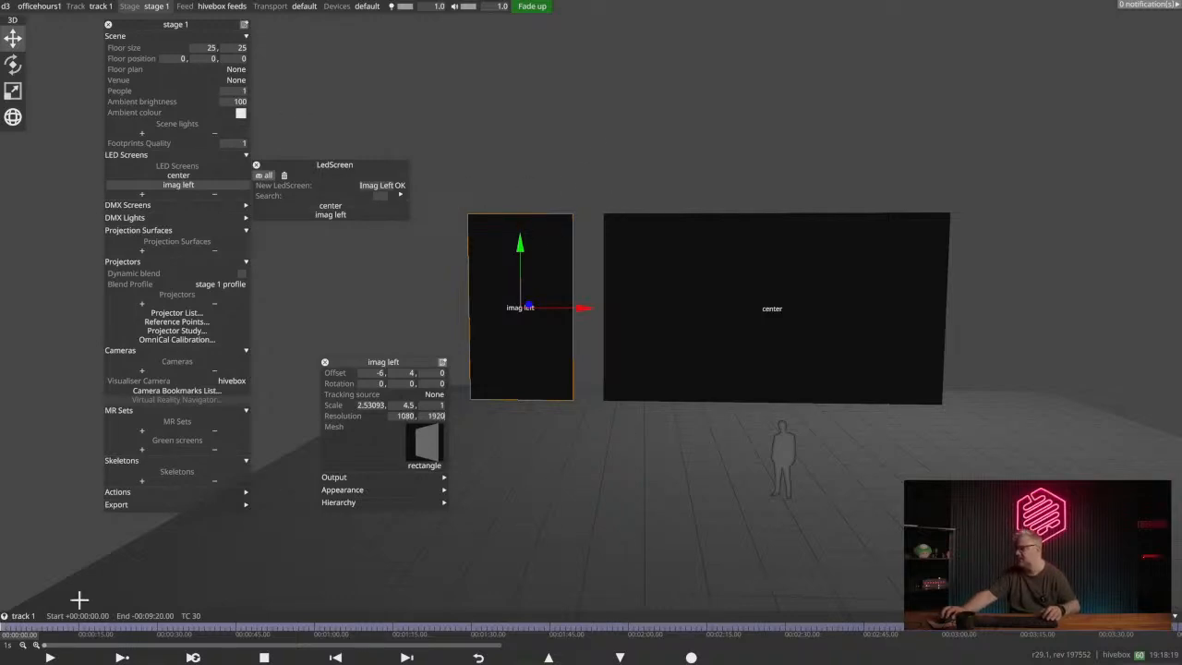
right_click(380, 361)
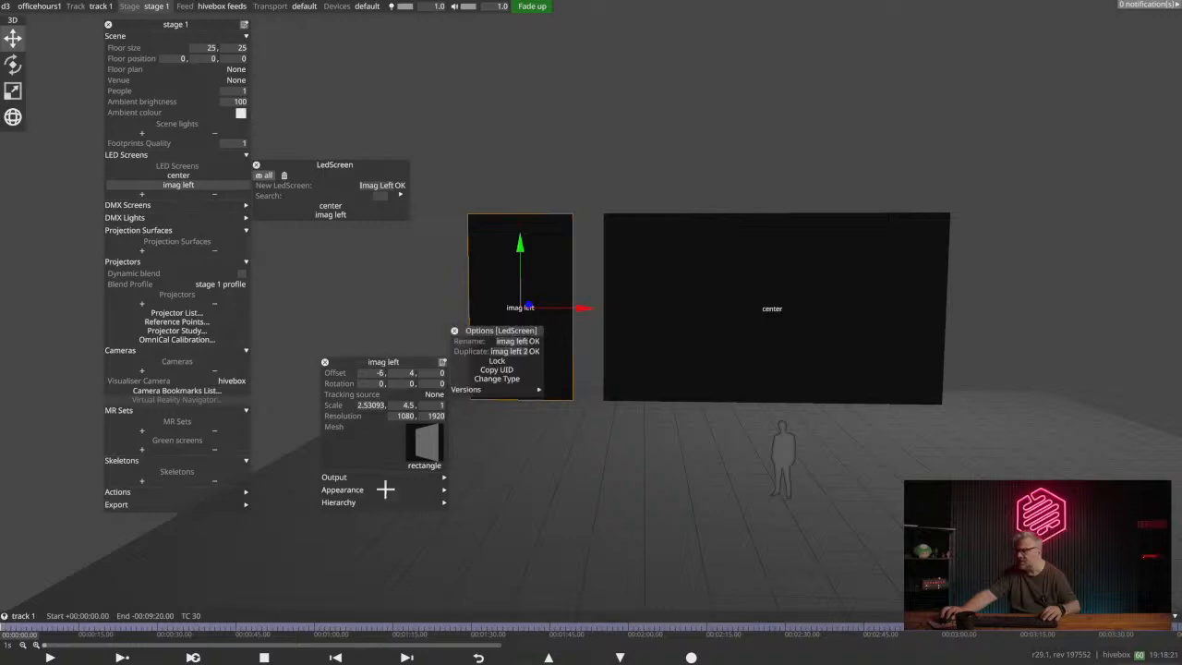
drag(505, 330, 337, 281)
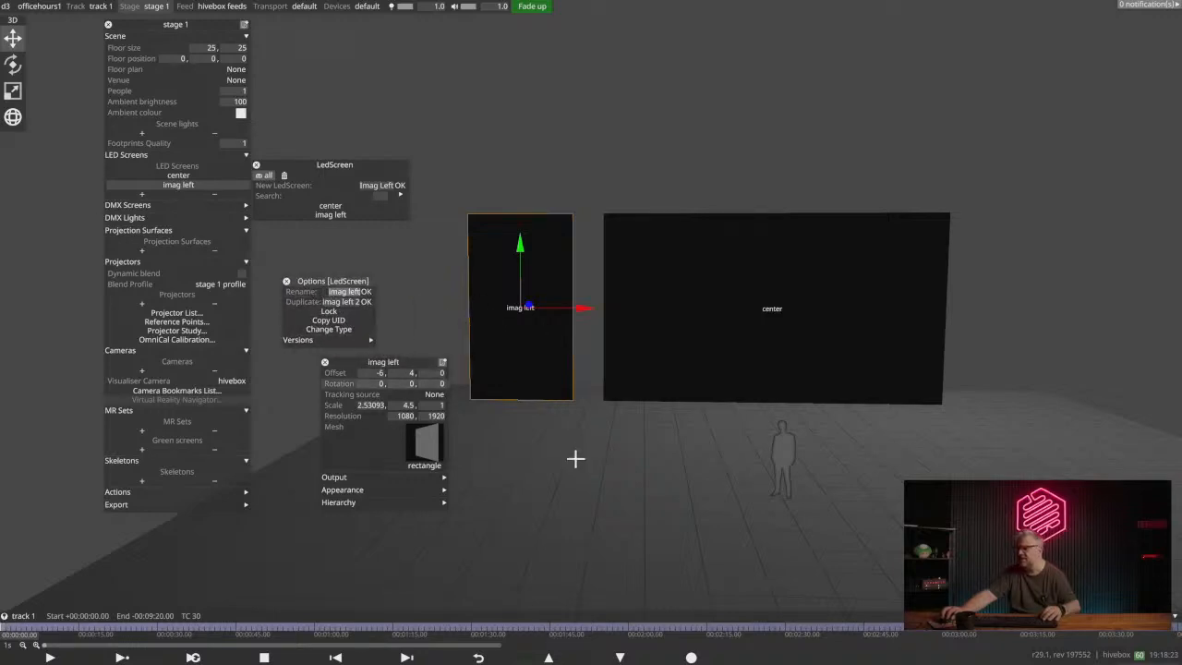
key(Tab)
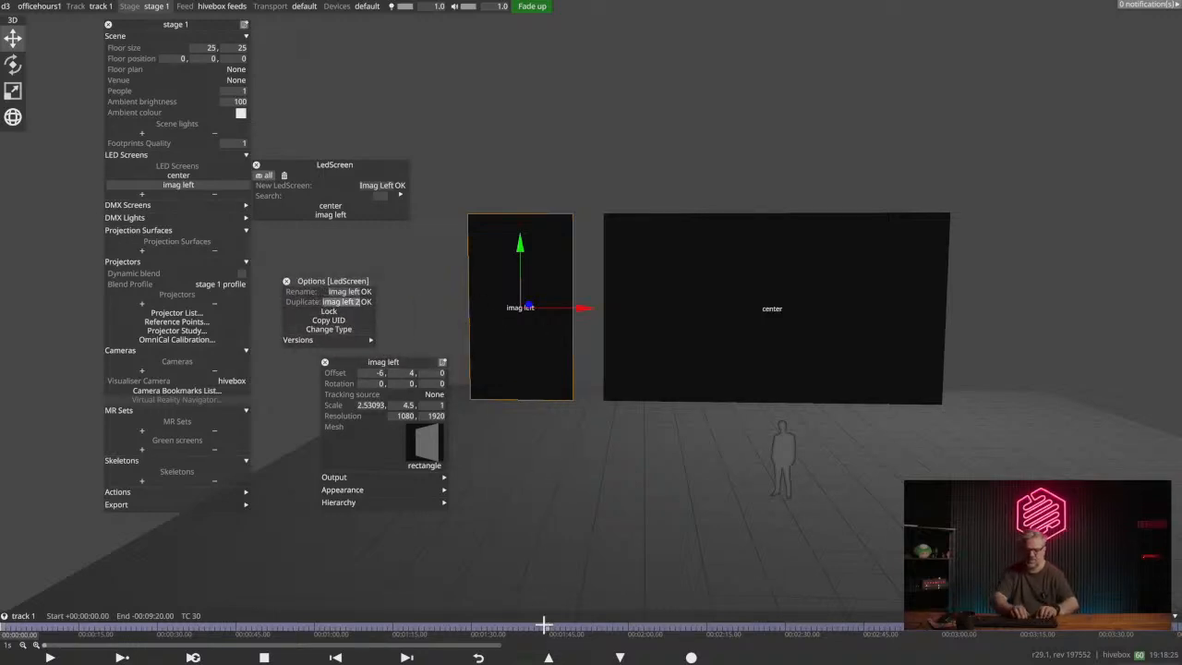
text(imag r)
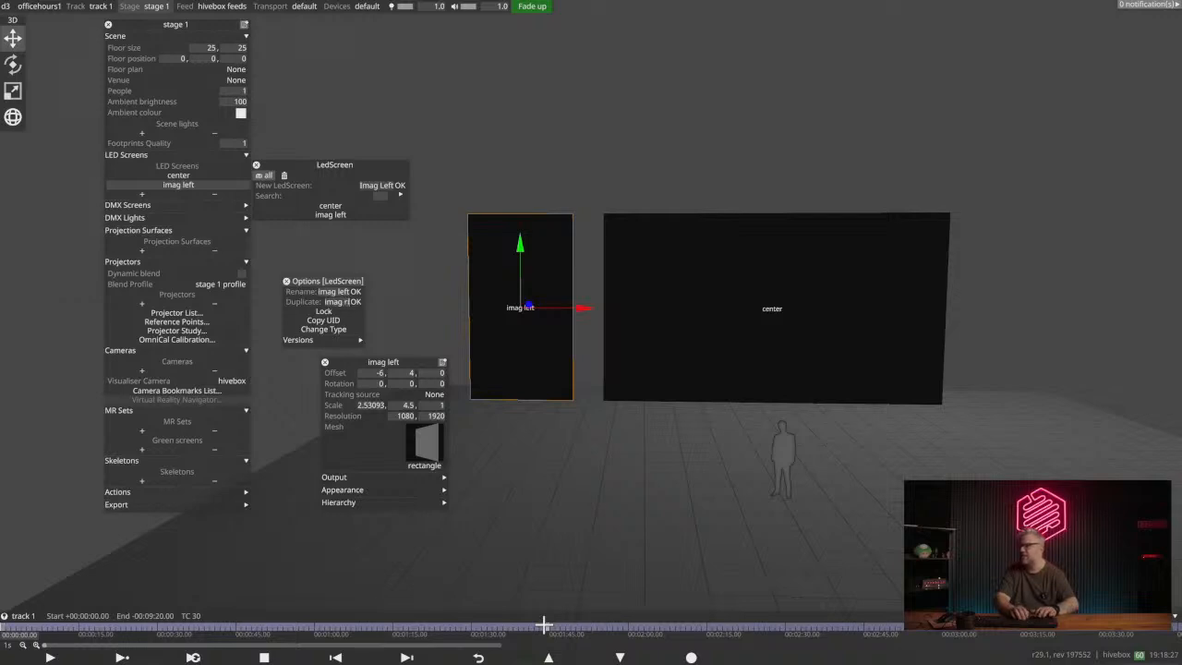
text(ight)
key(Return)
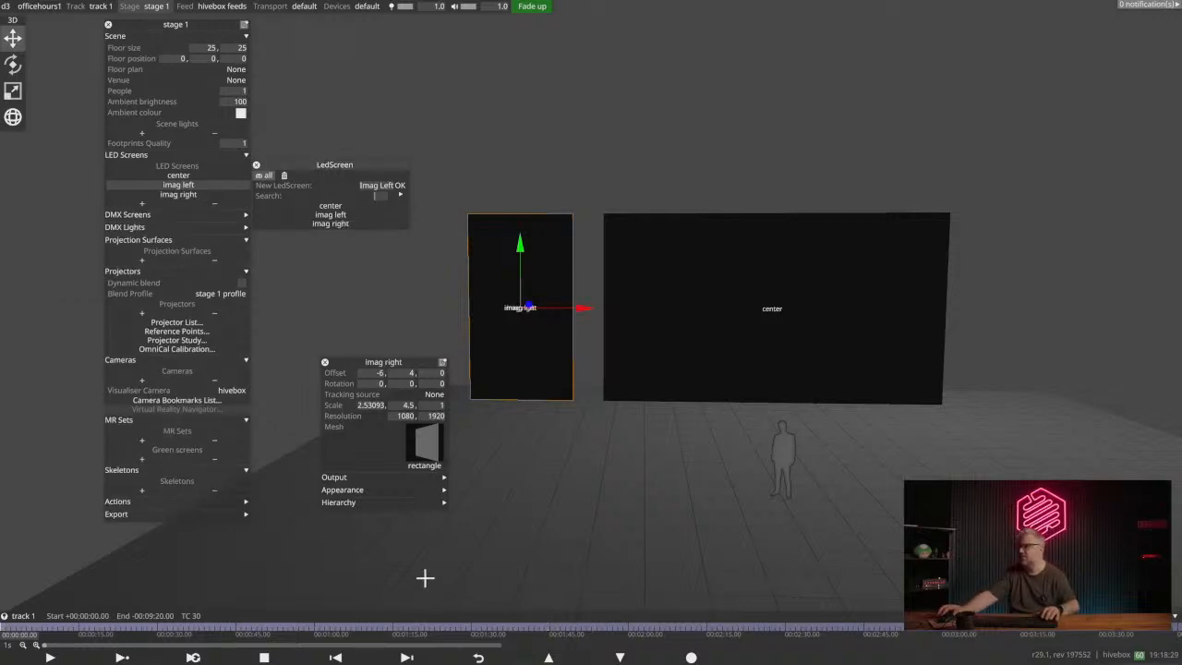
click(376, 374)
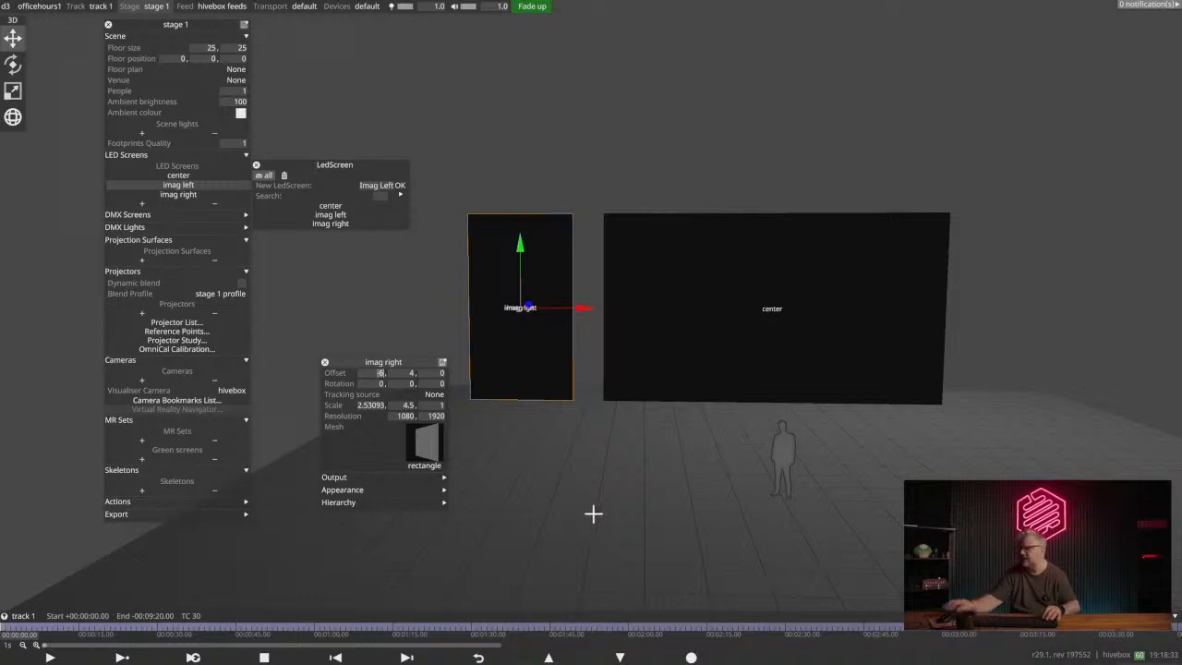
drag(574, 311, 394, 292)
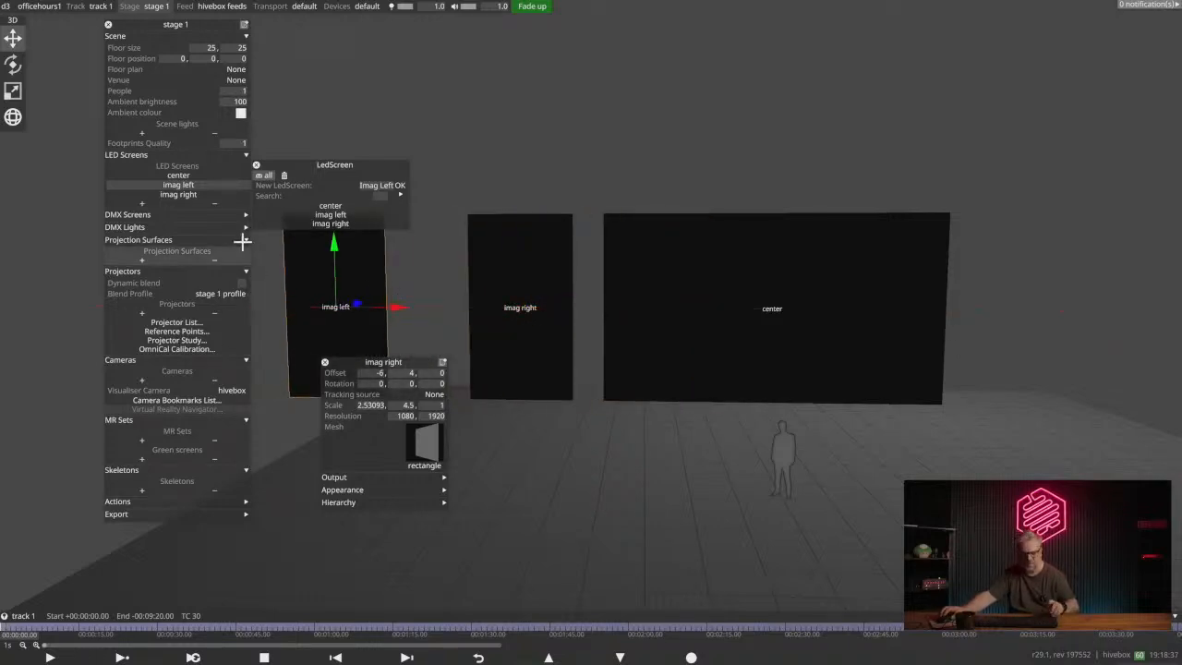
key(ctrl+z)
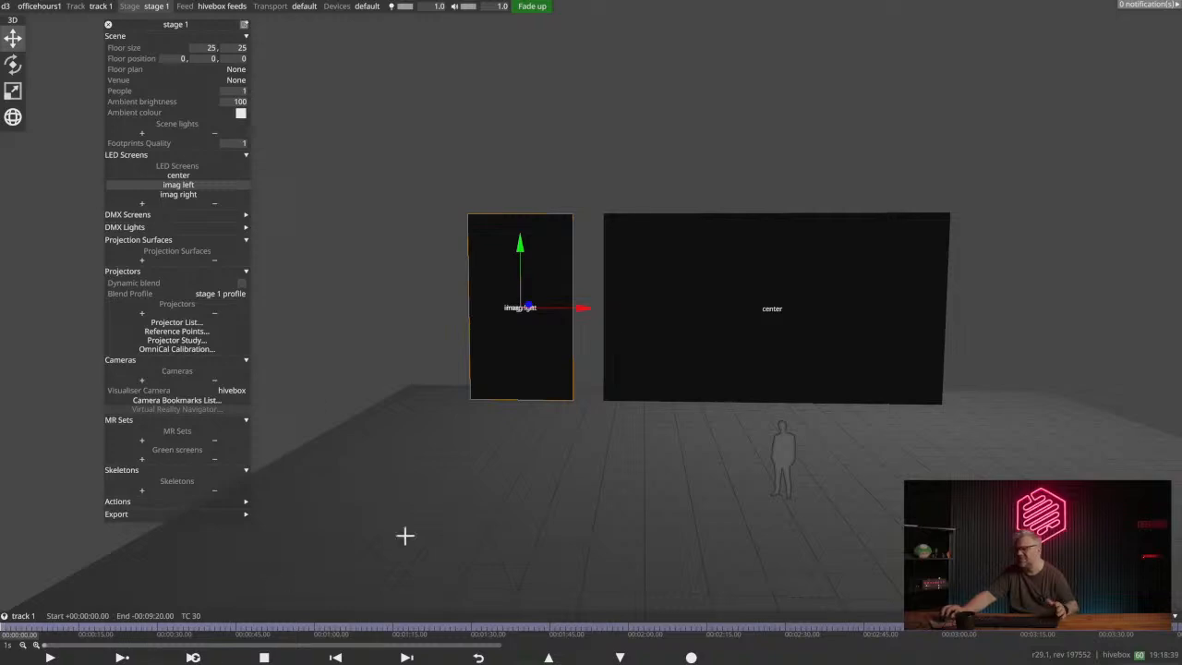
- Set the imag right screen's horizontal offset to 6 and close the screen and stage settings
click(164, 194)
drag(285, 132, 333, 178)
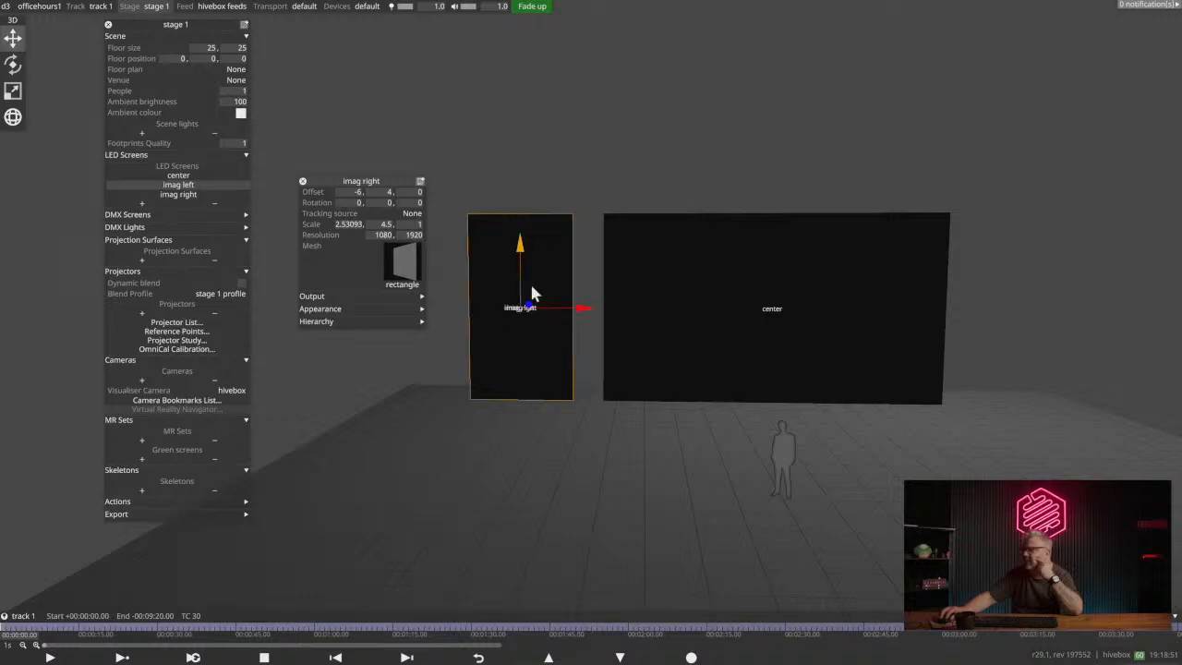
click(537, 258)
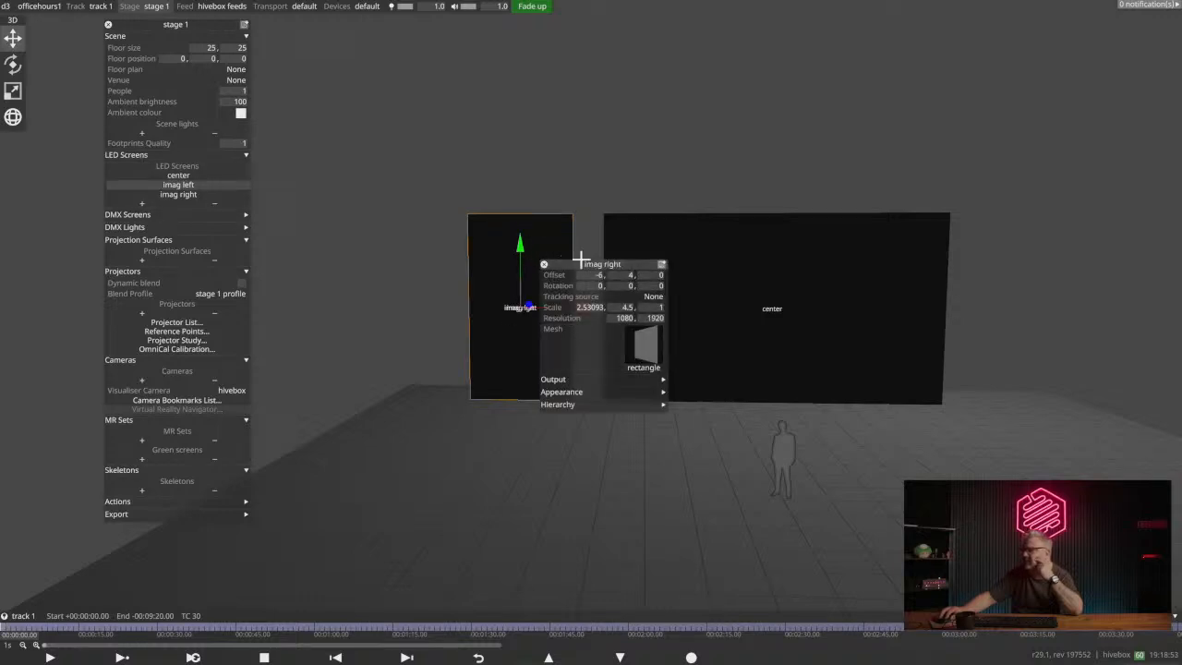
drag(581, 260, 303, 166)
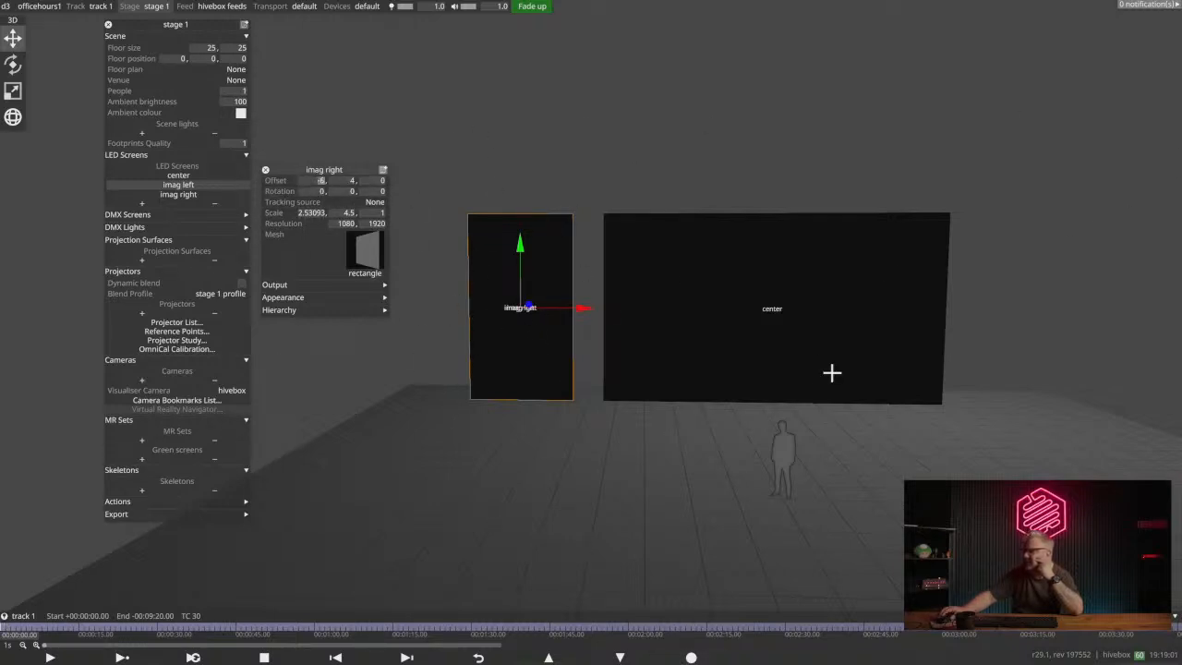
middle_drag(832, 372, 702, 299)
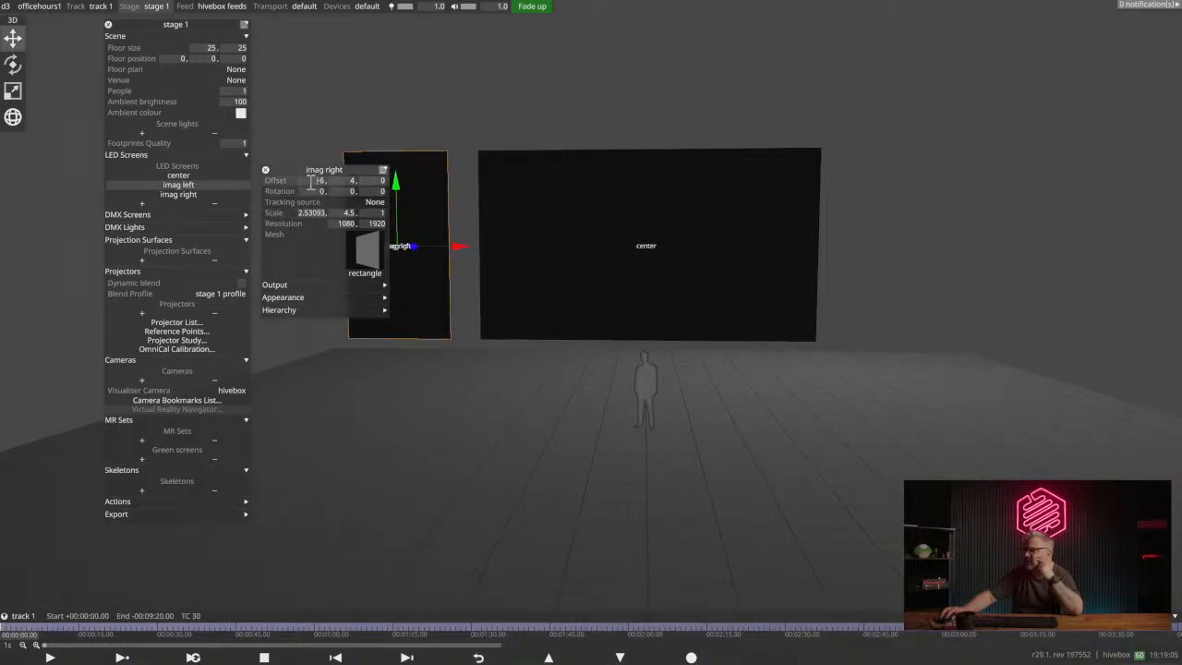
text(6)
key(Return)
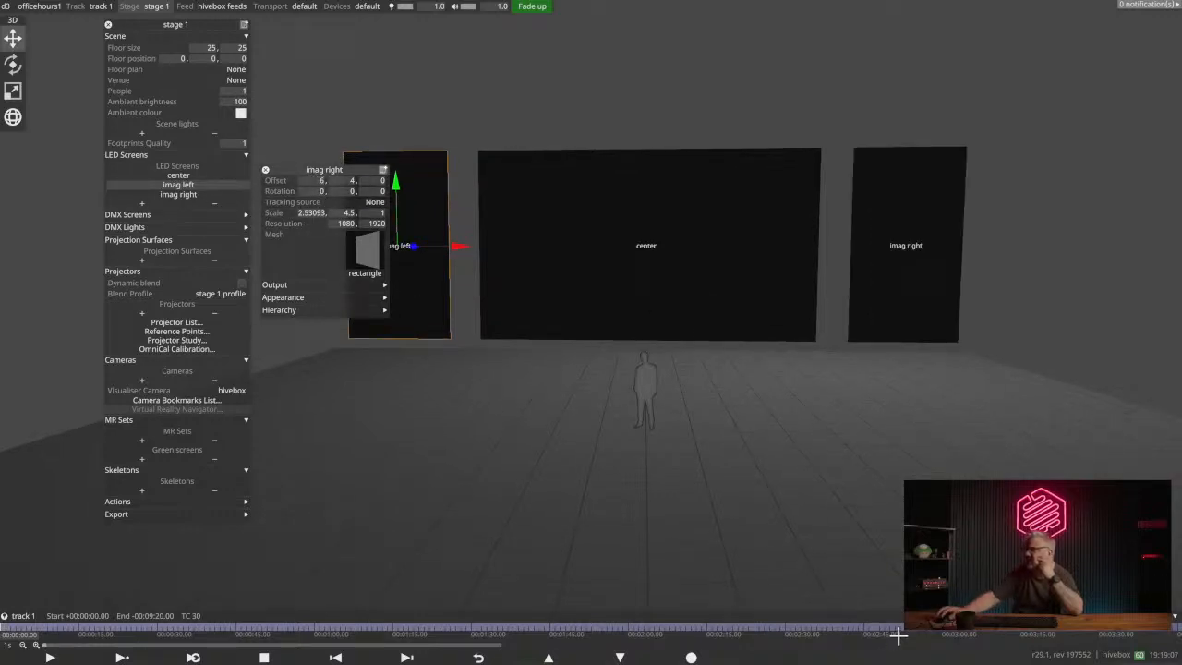
middle_drag(676, 295, 593, 326)
click(178, 185)
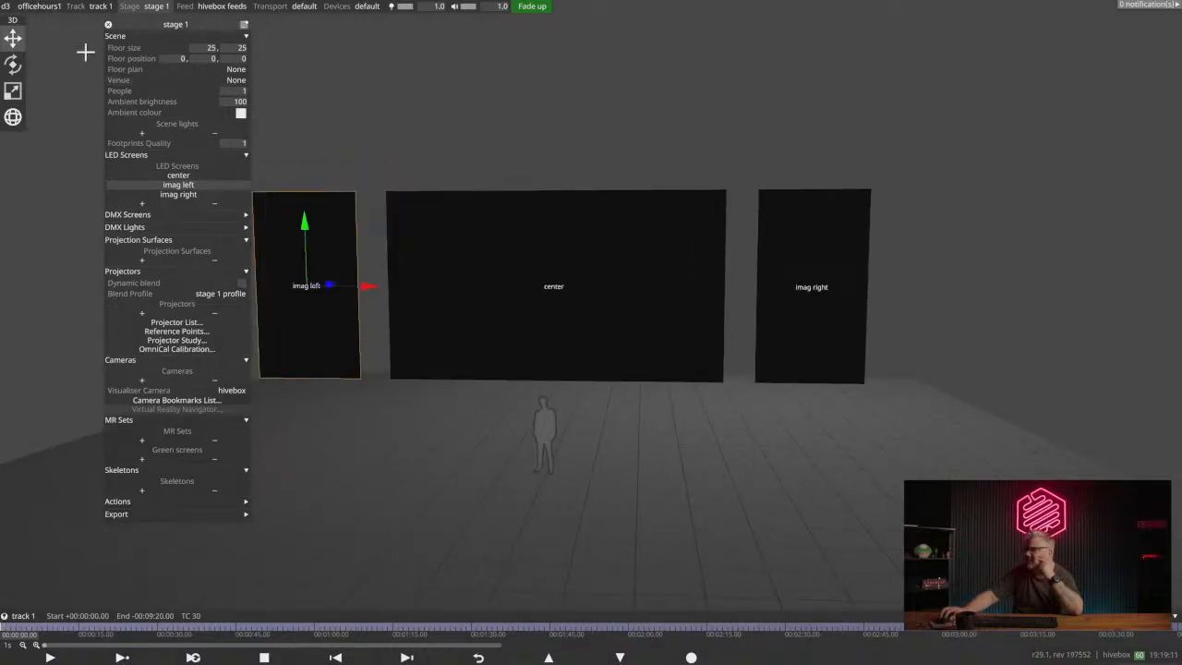
click(108, 27)
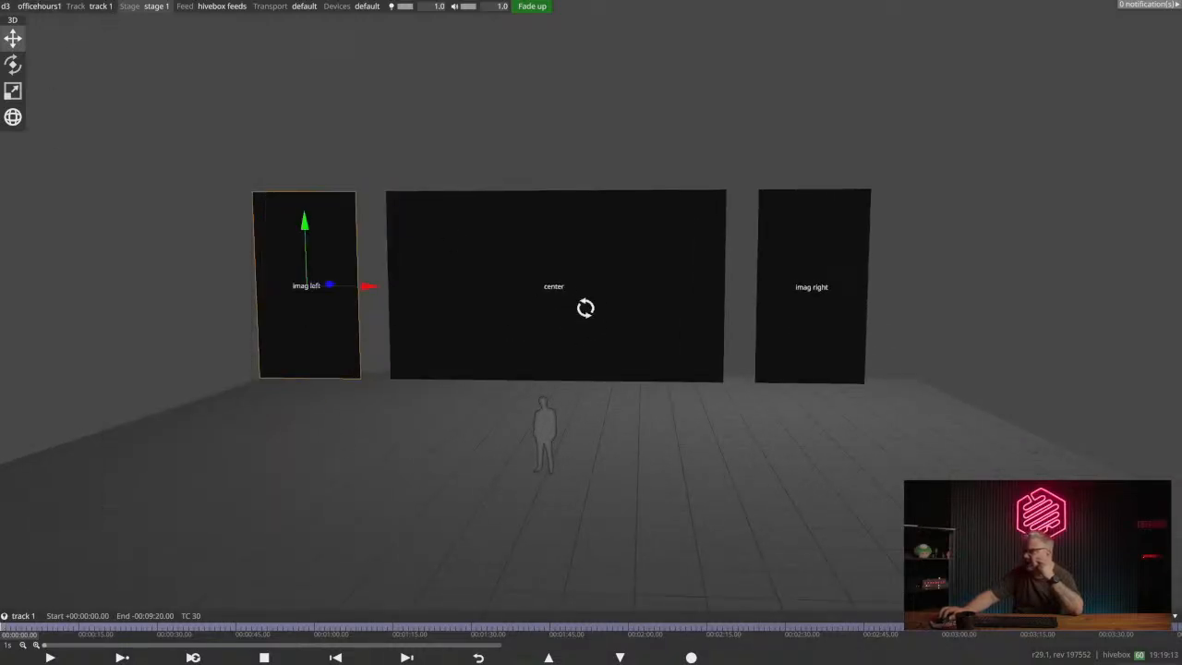
drag(586, 308, 531, 346)
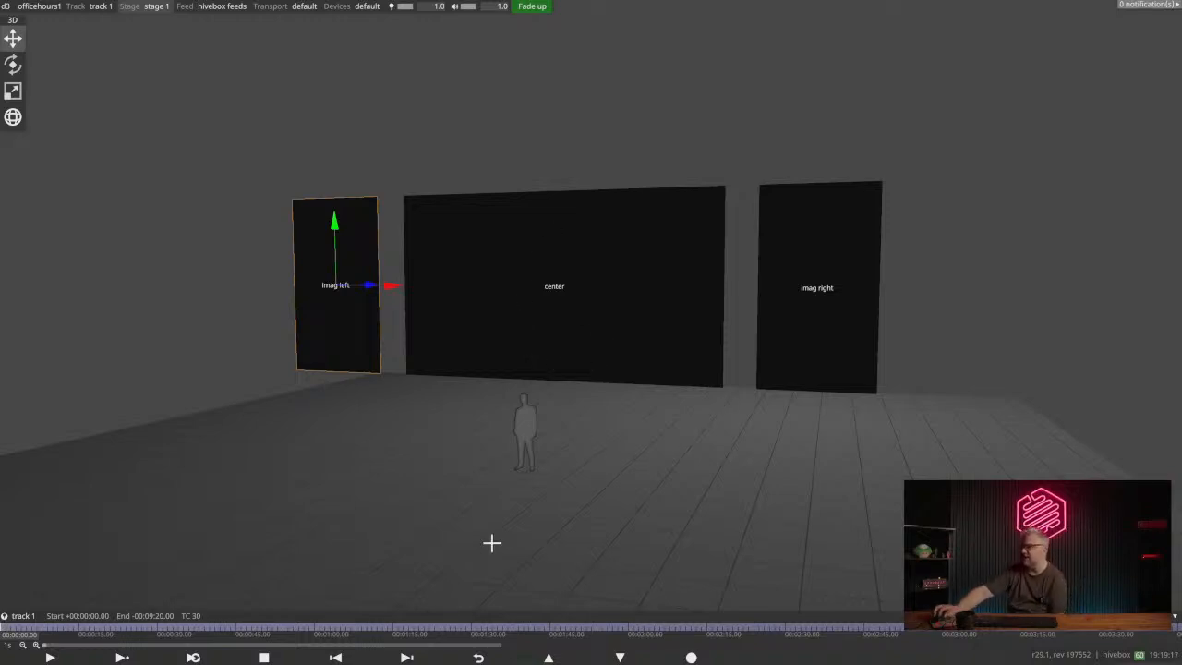
mouse_move(518, 361)
mouse_down()
mouse_move(560, 335)
mouse_move(533, 366)
mouse_move(520, 345)
mouse_move(513, 369)
mouse_up()
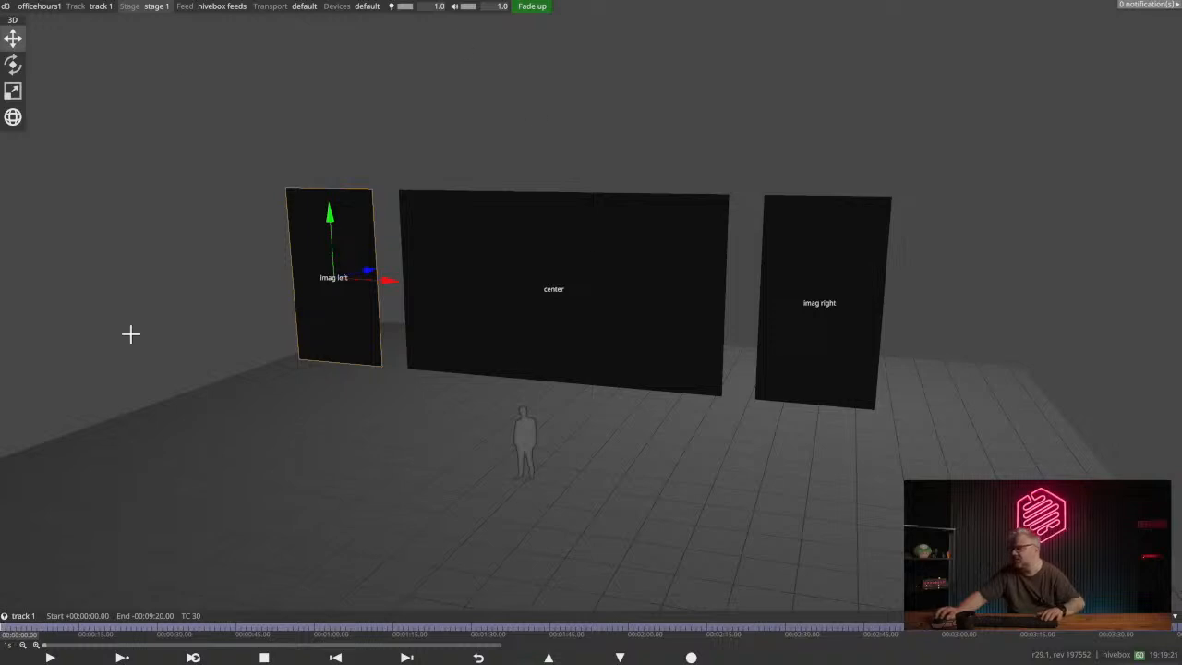
mouse_move(549, 314)
mouse_down()
mouse_move(597, 327)
mouse_move(568, 324)
mouse_up()
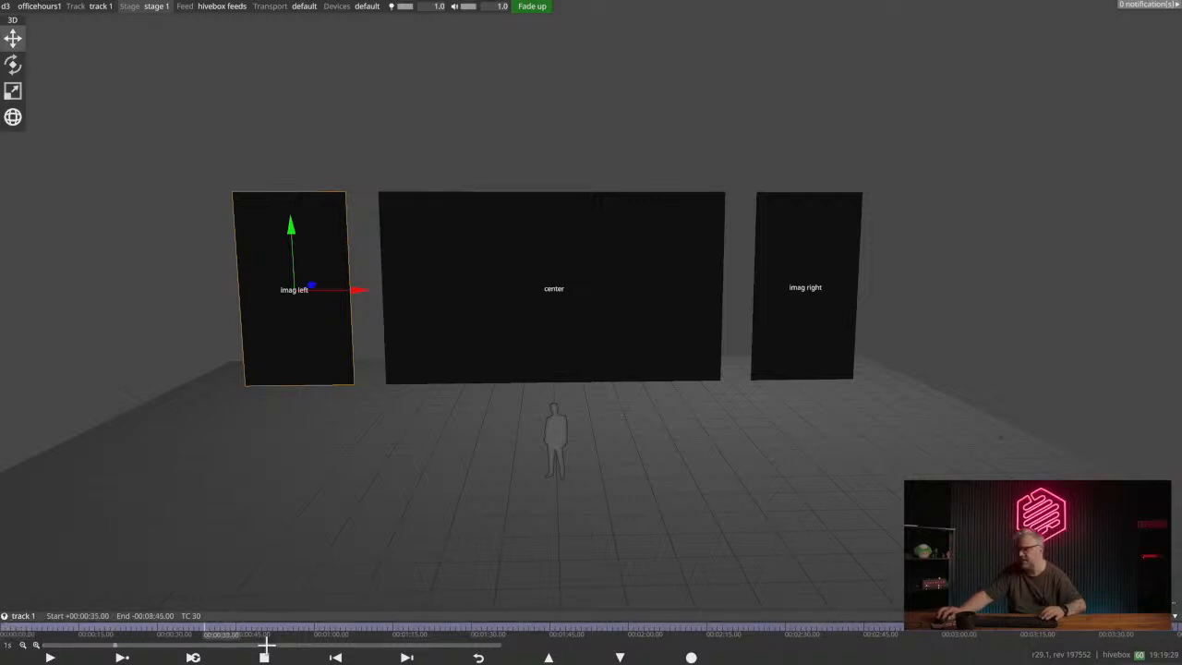
- Scrub the playhead along track 1, return it to the start, and briefly play and stop the track
click(126, 635)
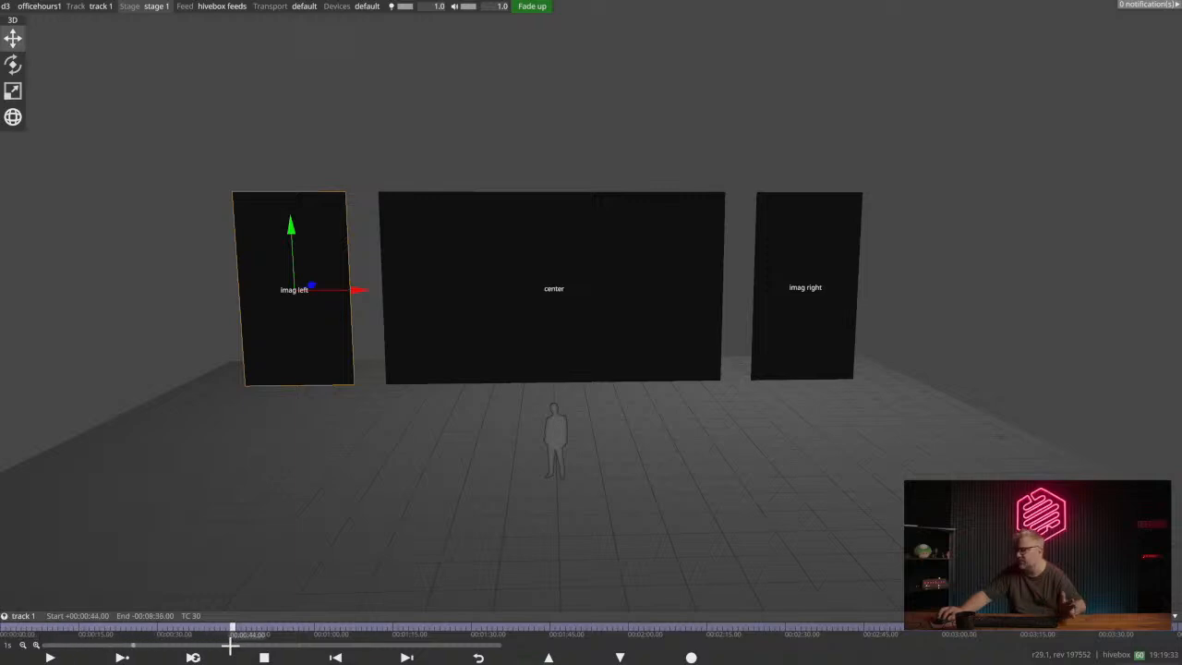
click(138, 634)
click(198, 636)
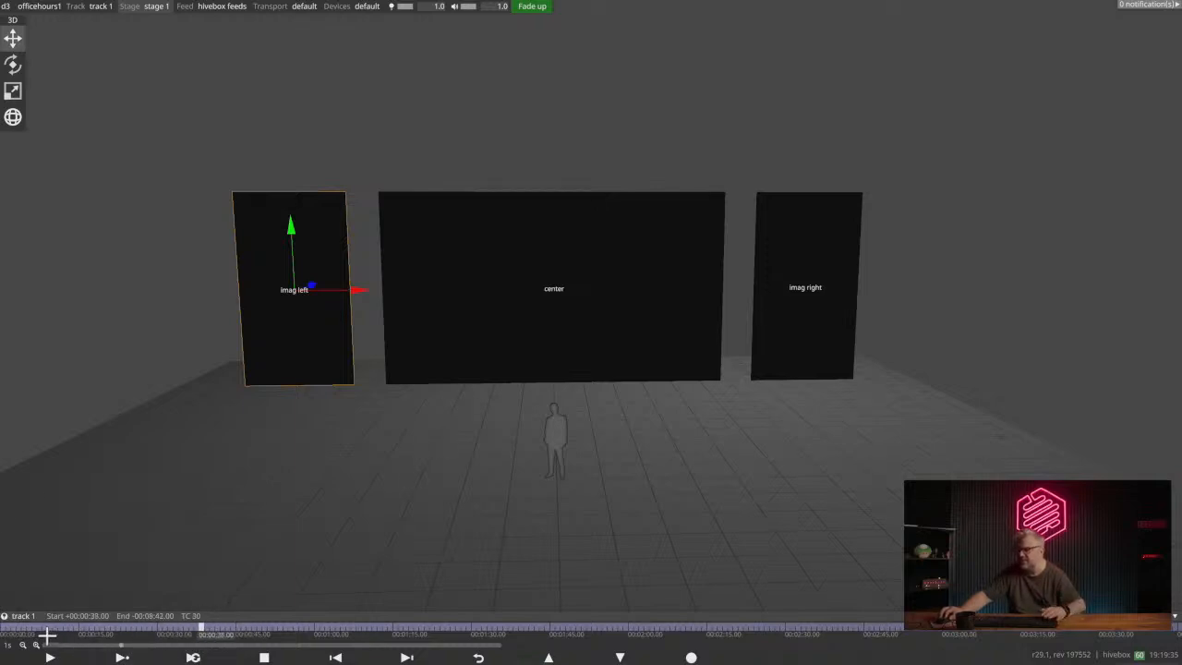
drag(228, 635, 1, 632)
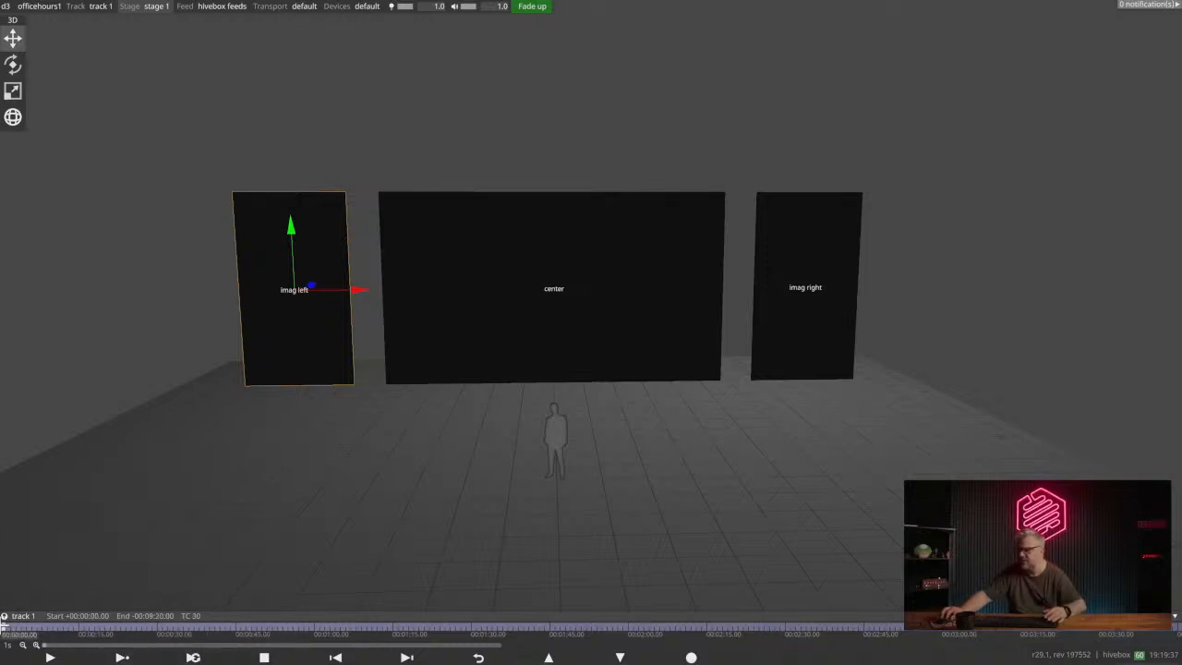
click(121, 658)
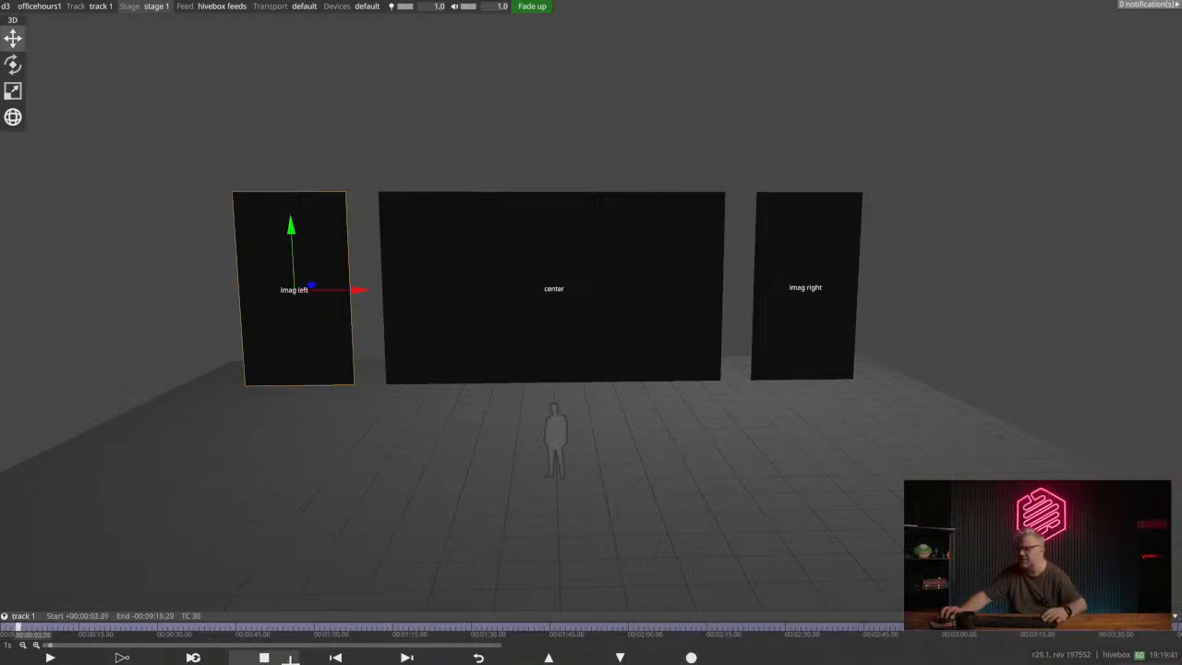
click(280, 658)
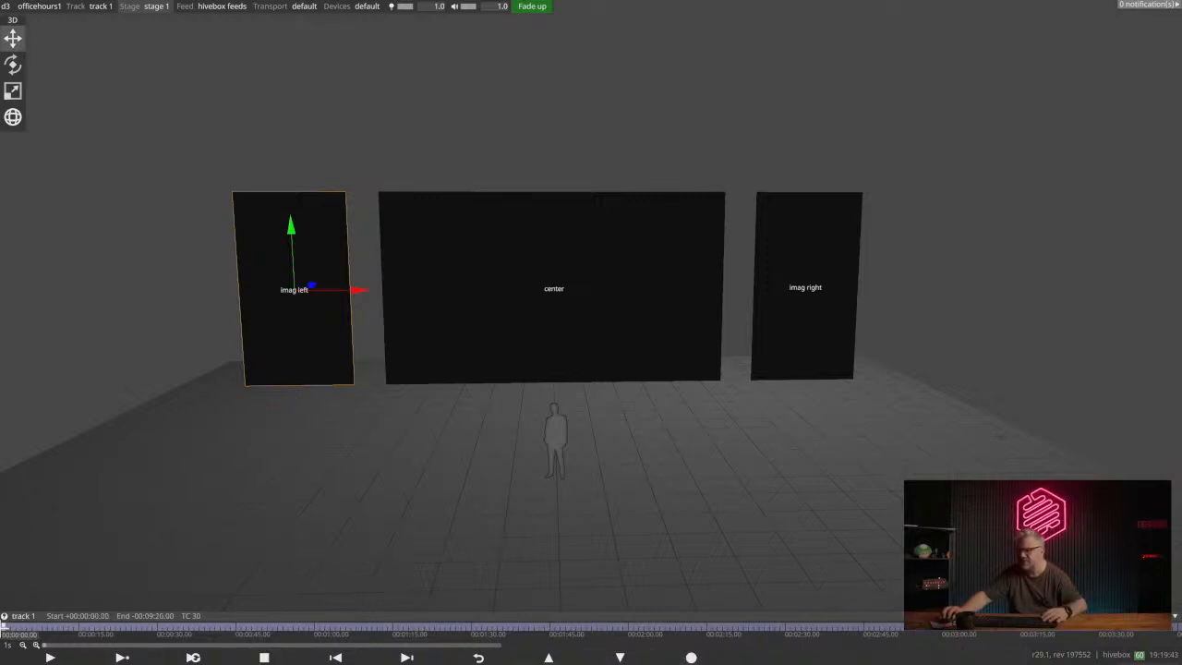
click(5, 619)
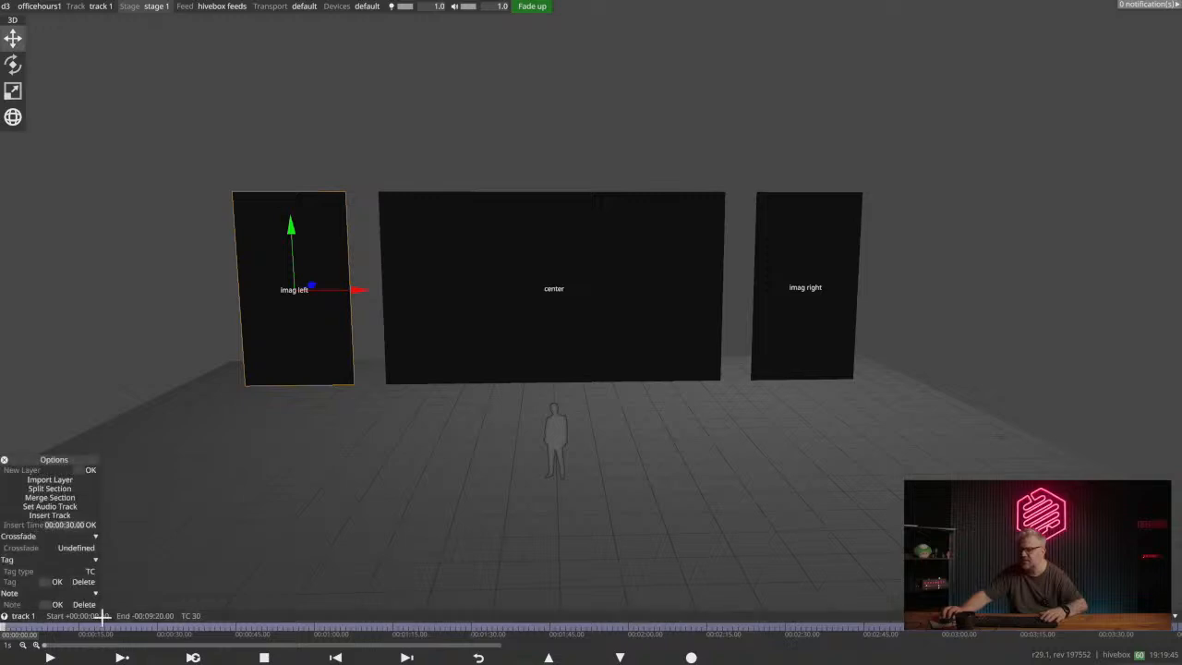
drag(50, 446, 127, 370)
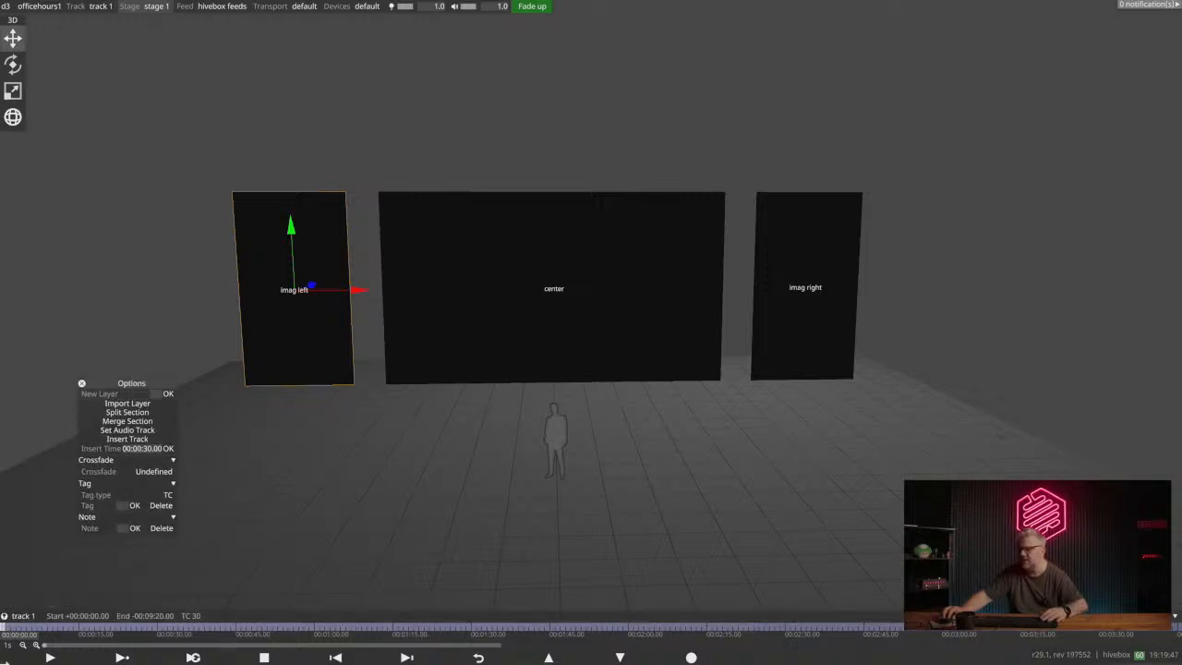
right_click(190, 626)
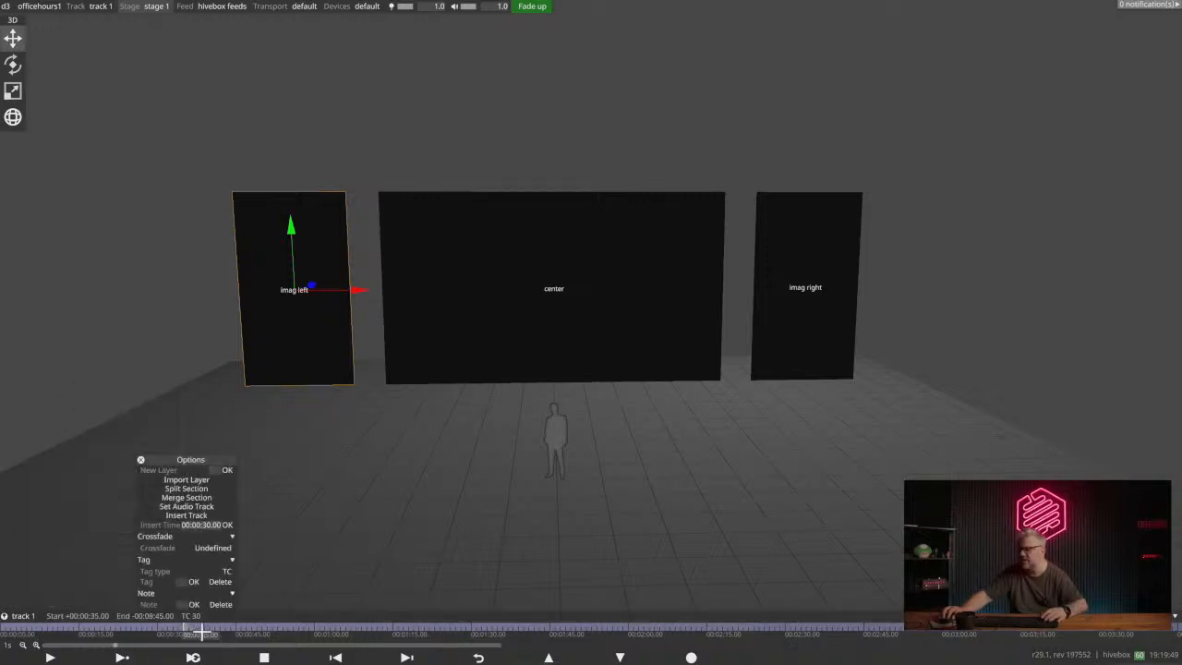
- Place the playhead at 00:00:31 on track 1 and create a new layer named Center there
drag(197, 632, 152, 625)
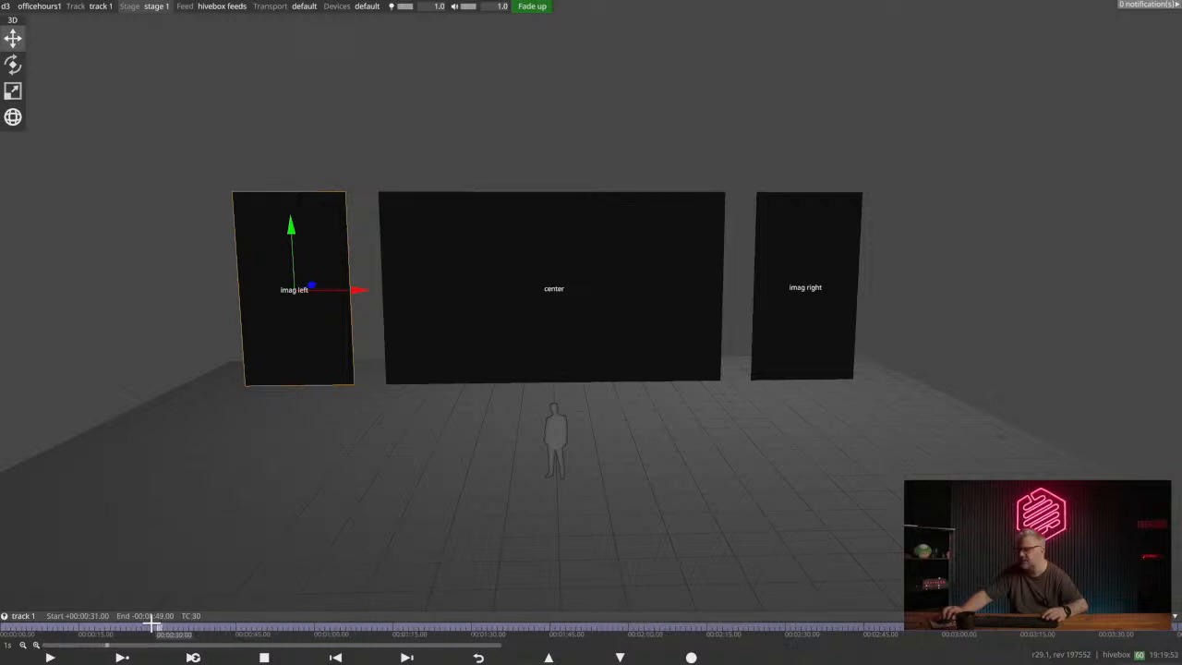
right_click(163, 628)
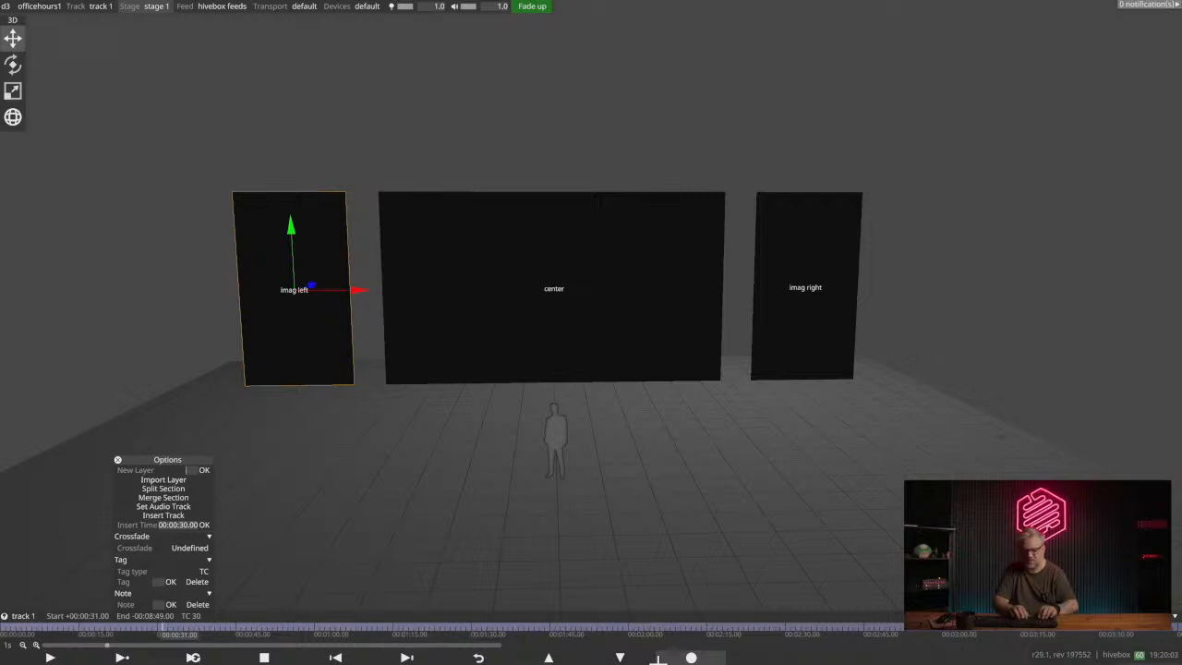
text(t)
text(er)
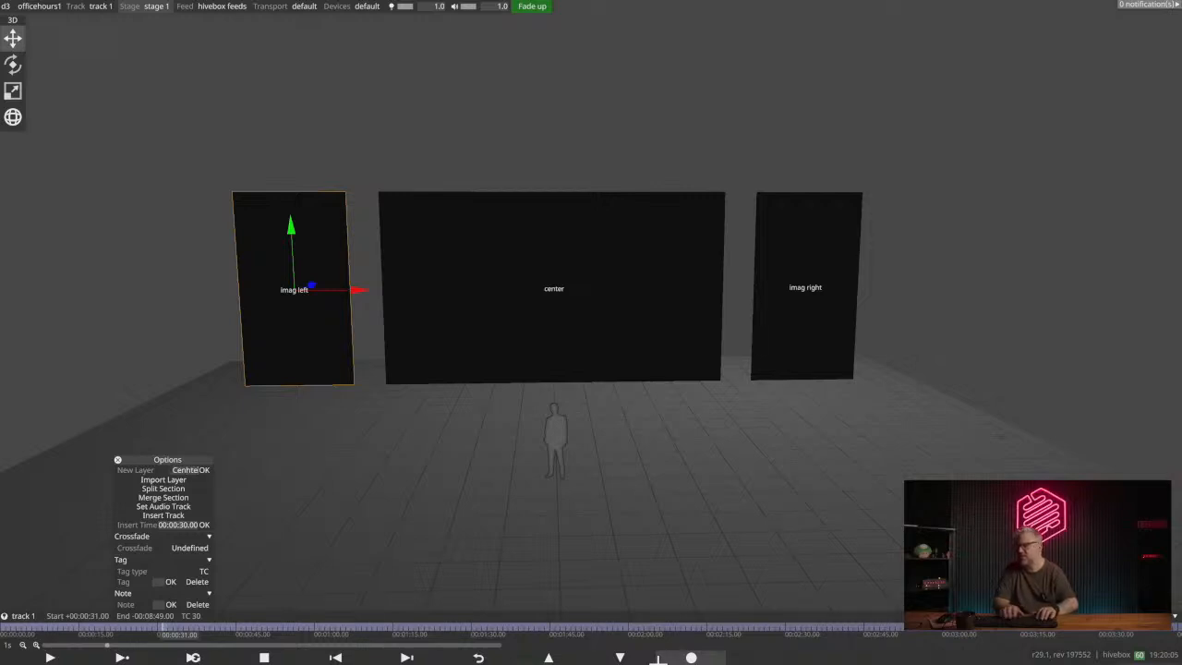
key(BackSpace)
key(BackSpace)
key(BackSpace)
key(BackSpace)
text(nte)
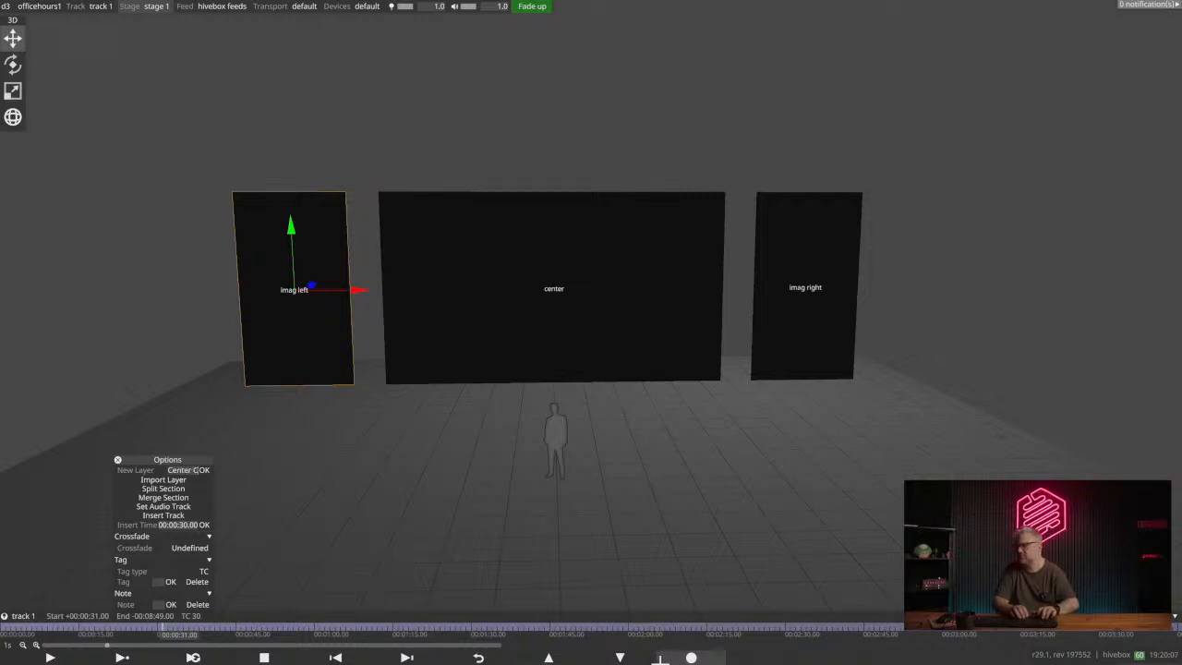
key(BackSpace)
key(BackSpace)
key(Return)
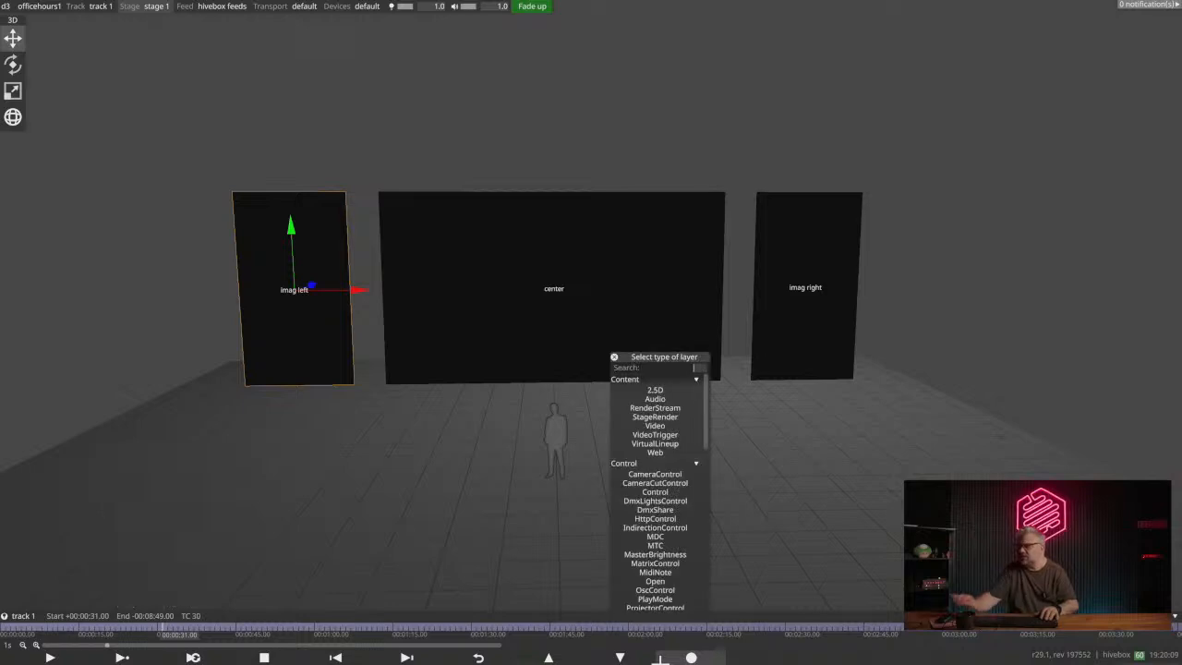
- Make the Center layer a Video layer and expand its Default and Media settings
drag(667, 363, 554, 225)
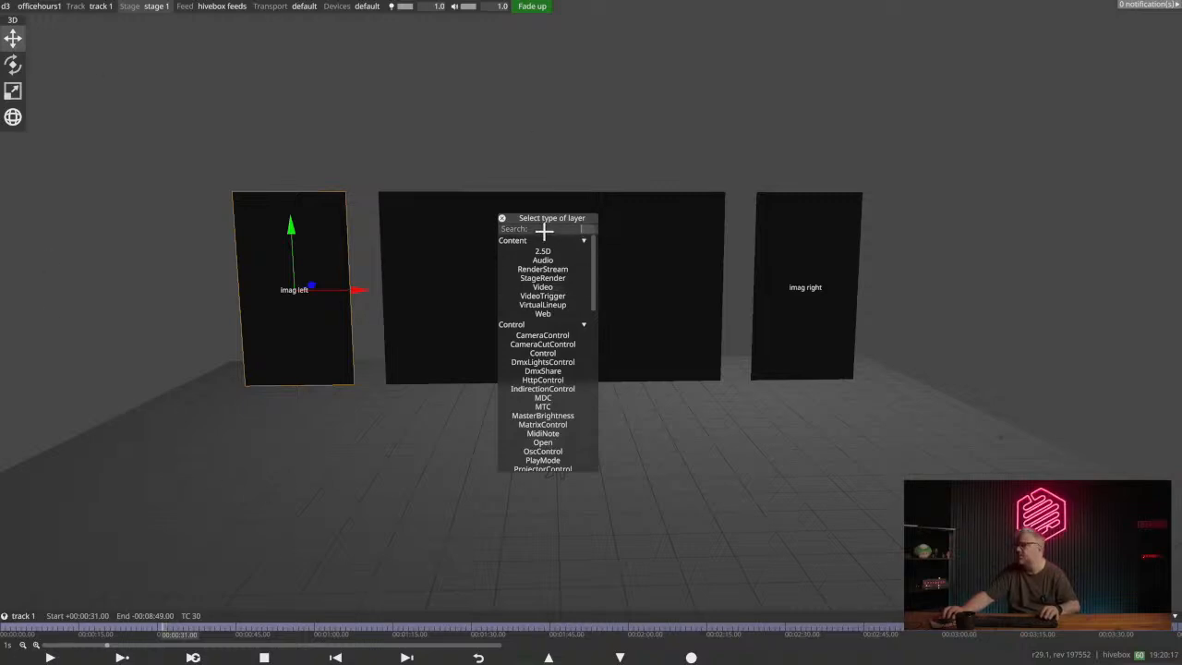
click(547, 287)
drag(23, 18, 101, 116)
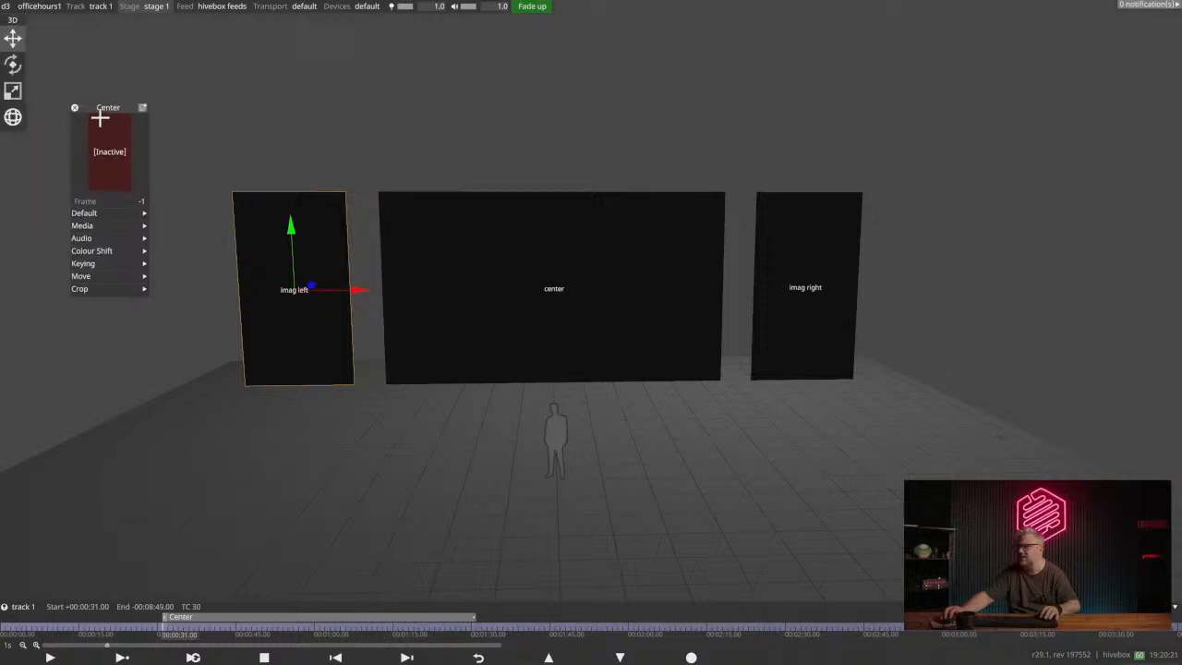
click(134, 235)
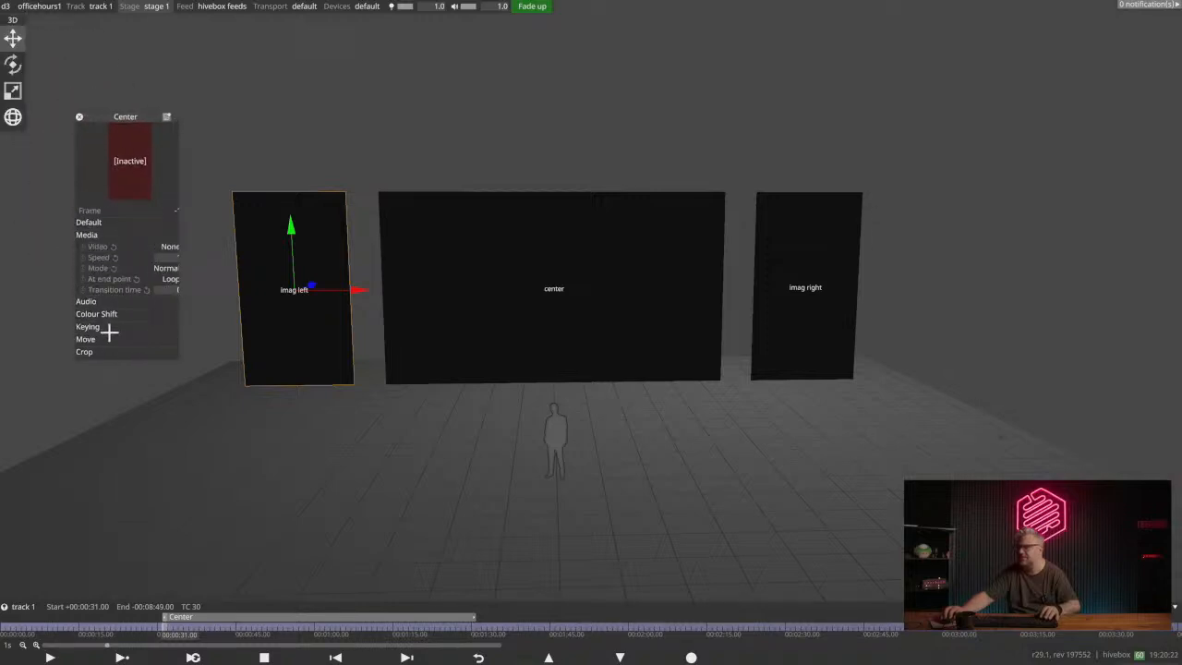
click(109, 222)
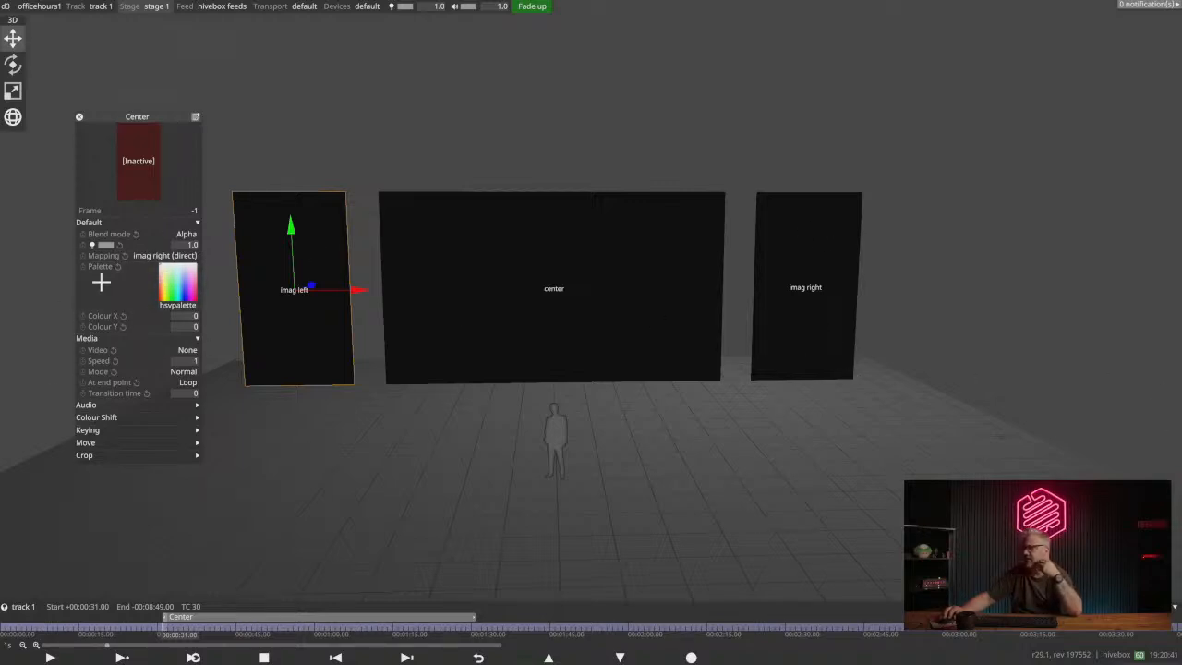
- Assign george.jpg as the Center layer's video and set its mapping to center (direct)
click(187, 351)
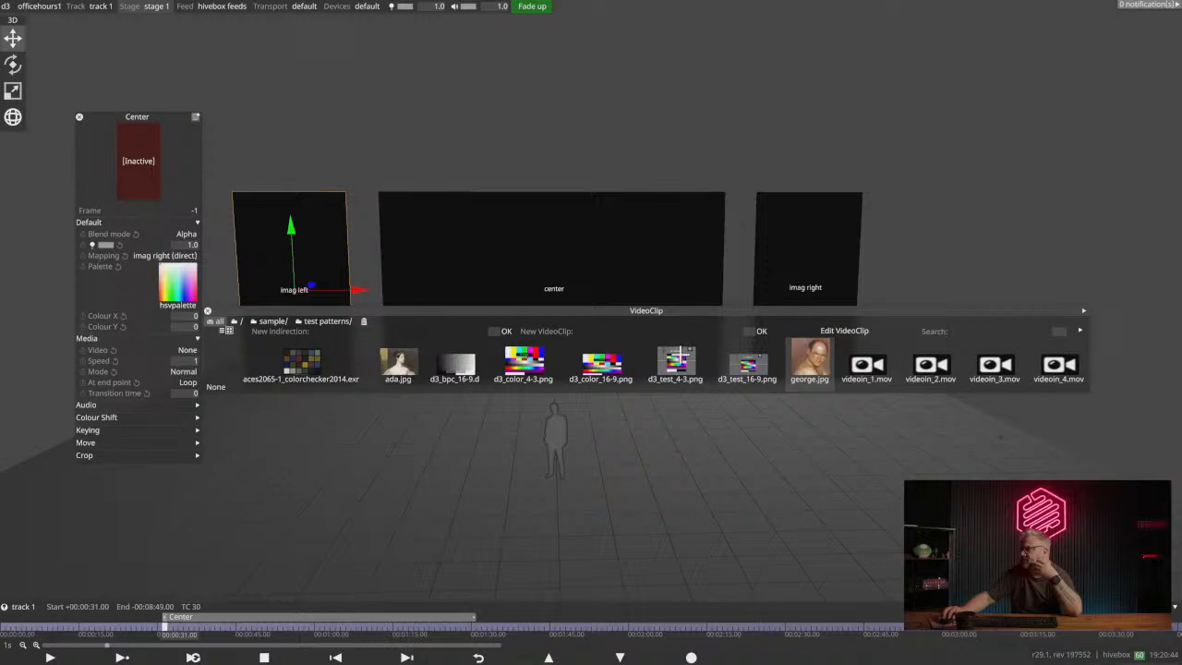
click(810, 360)
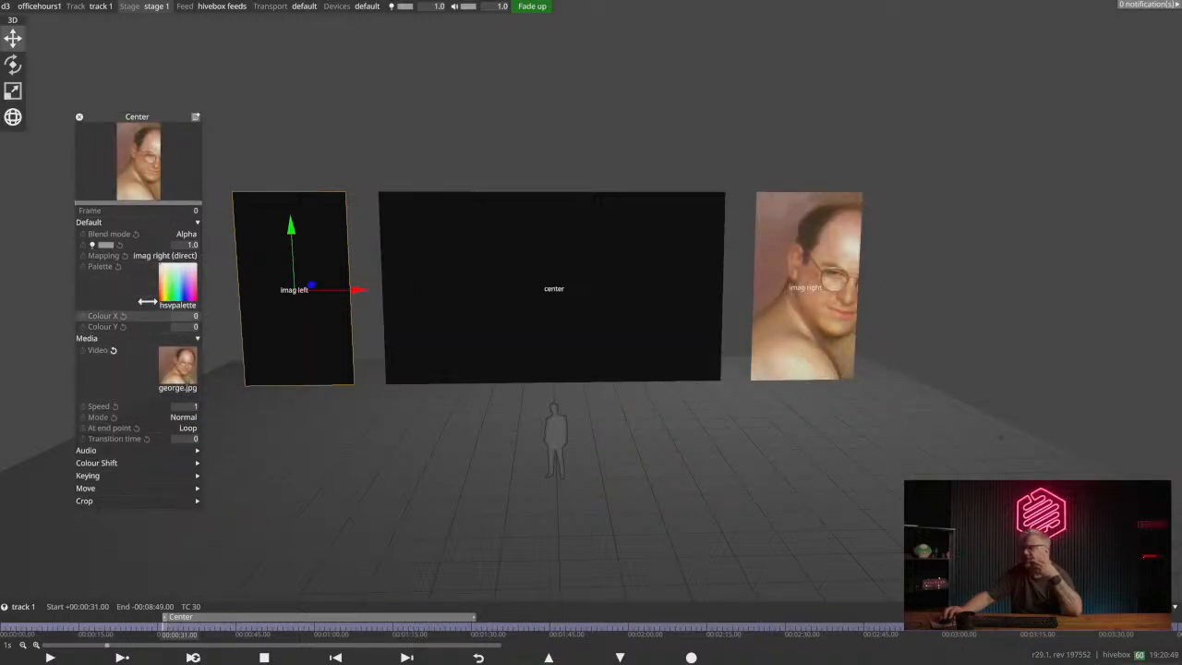
click(162, 255)
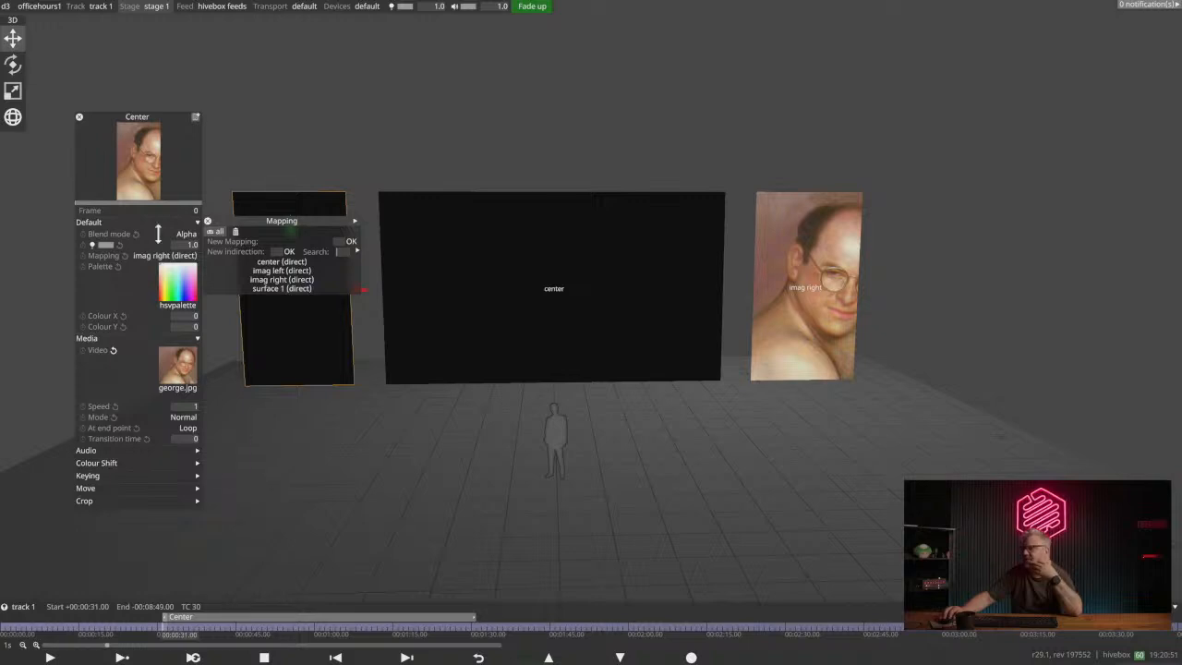
click(282, 261)
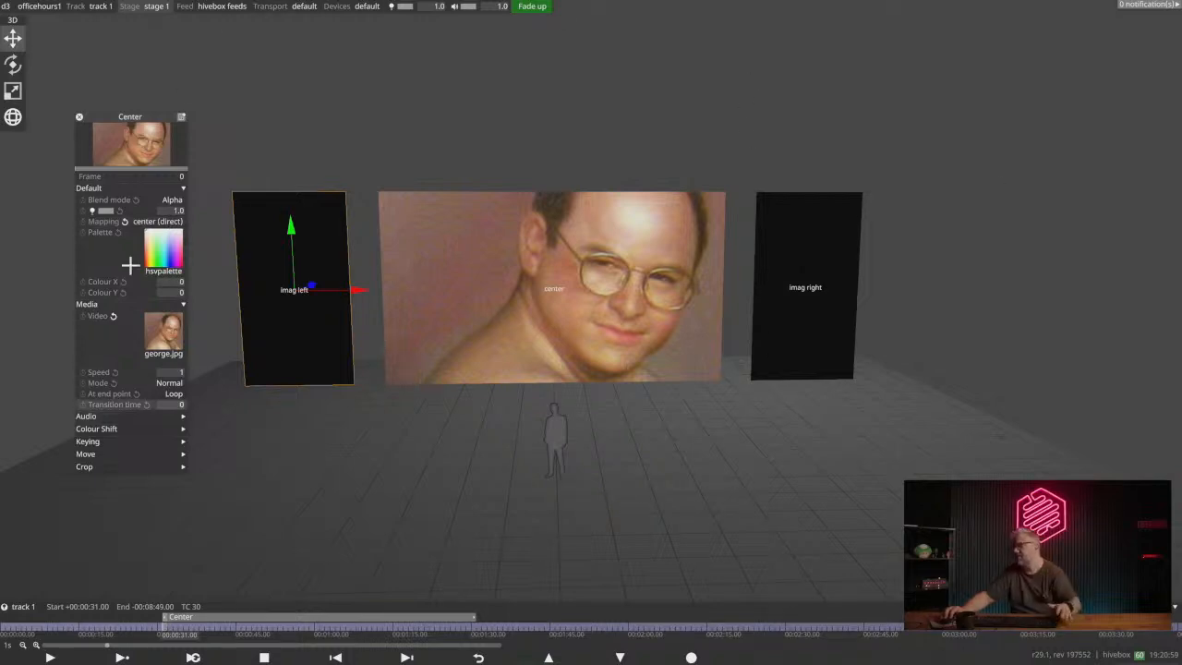
- Create a new layer named IMAG at the playhead on track 1 and make it a Video layer
right_click(220, 623)
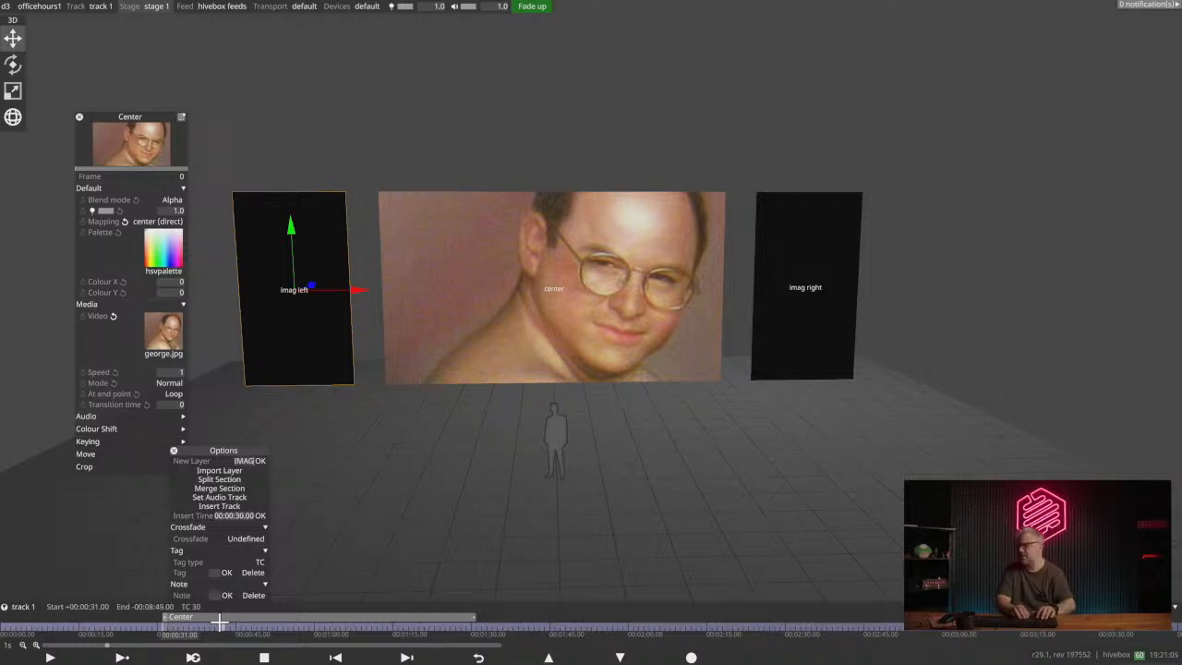
key(Return)
text(v)
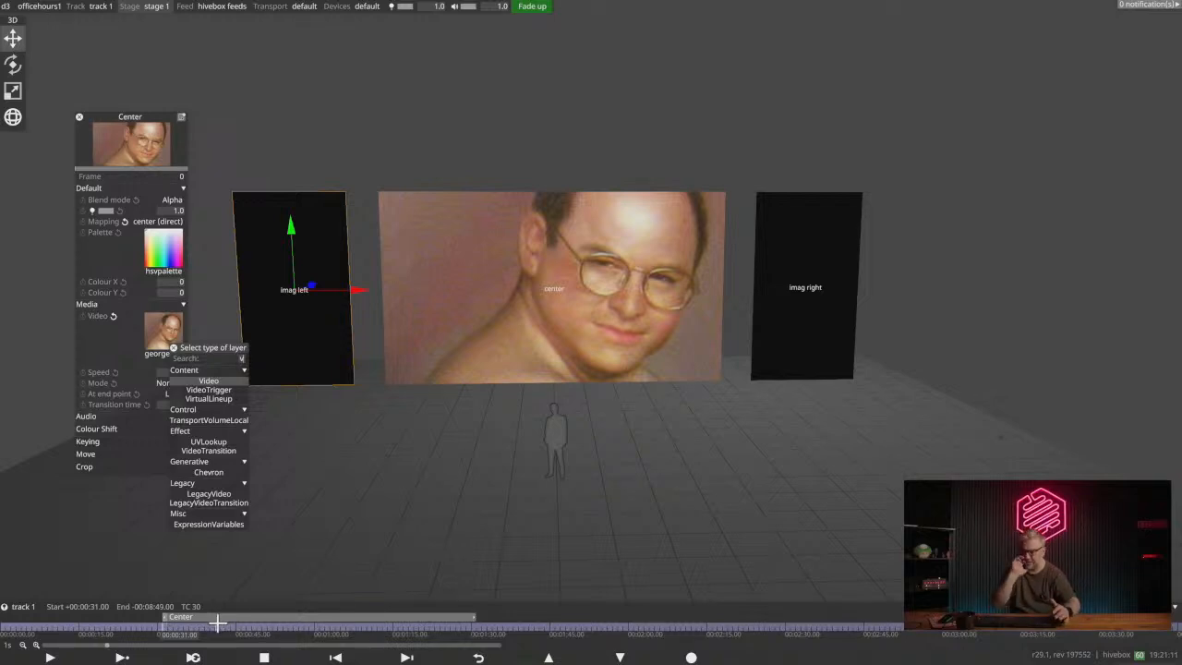
key(BackSpace)
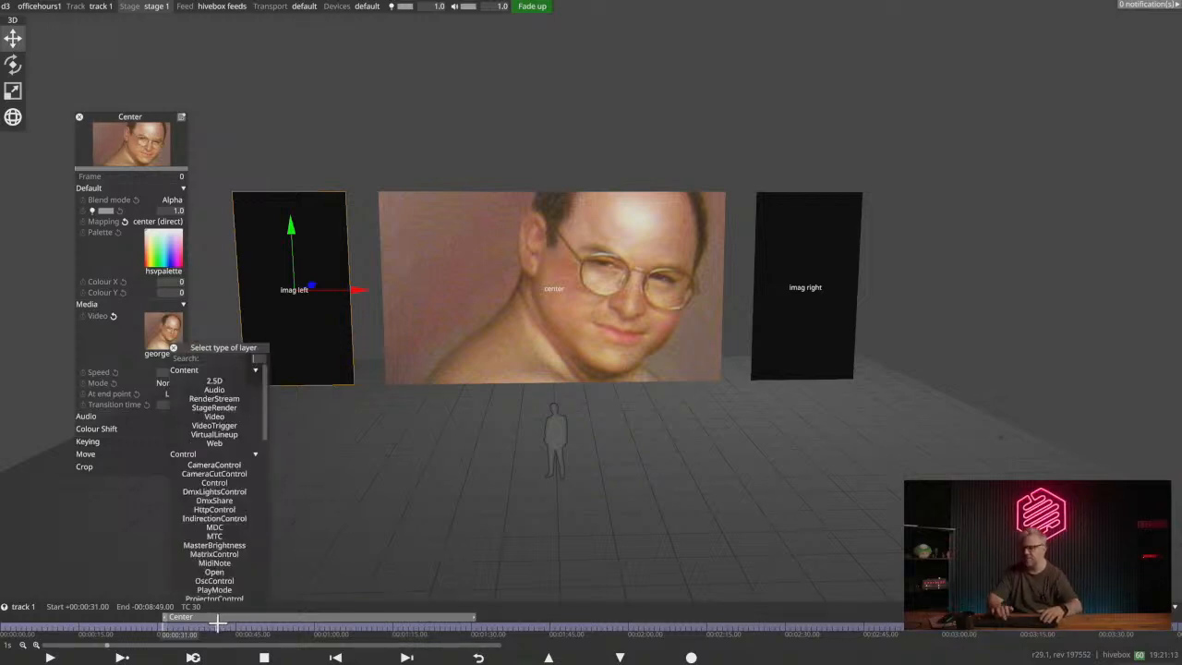
drag(239, 347, 273, 245)
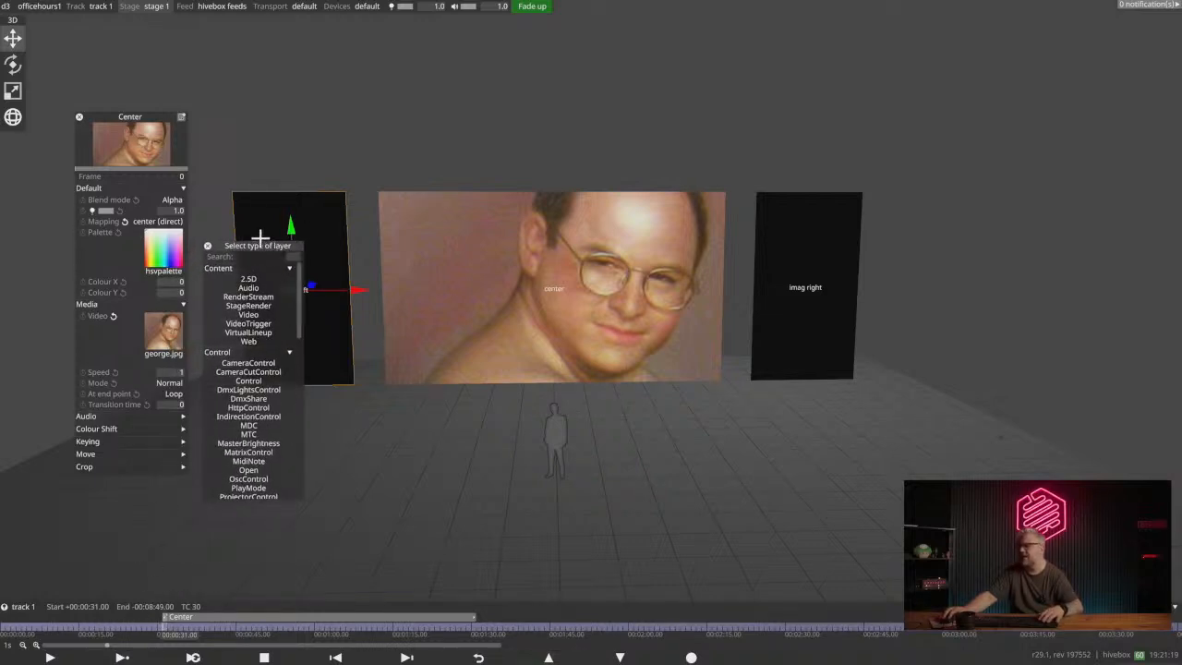
drag(276, 246, 294, 267)
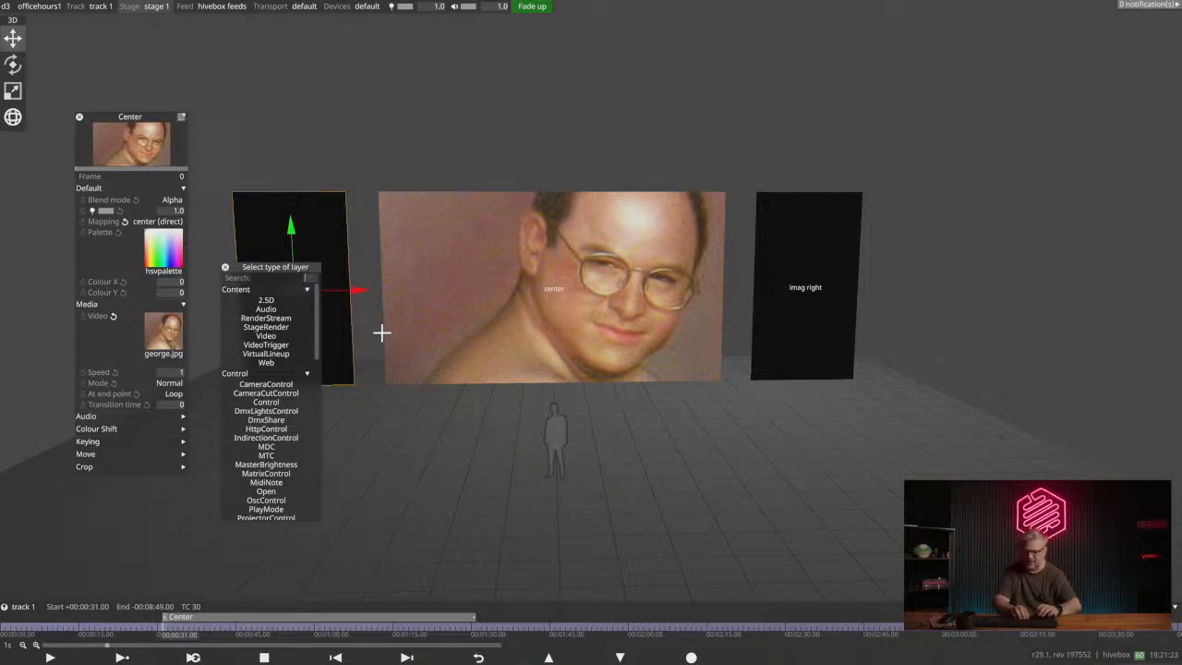
text(v)
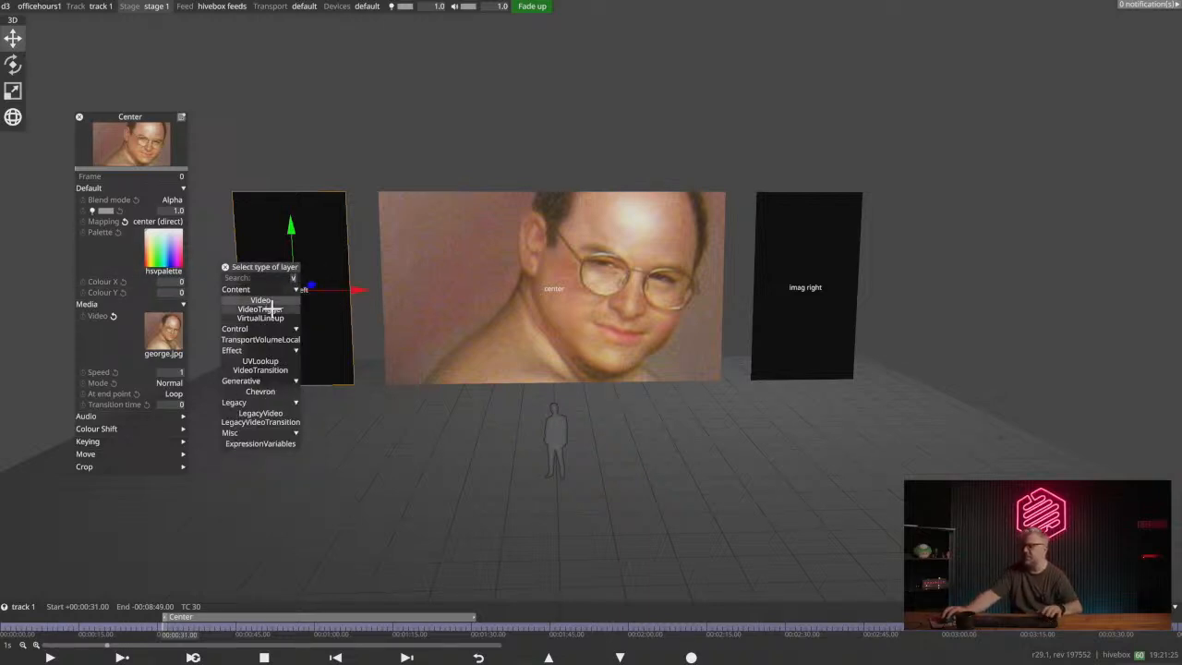
text(ide)
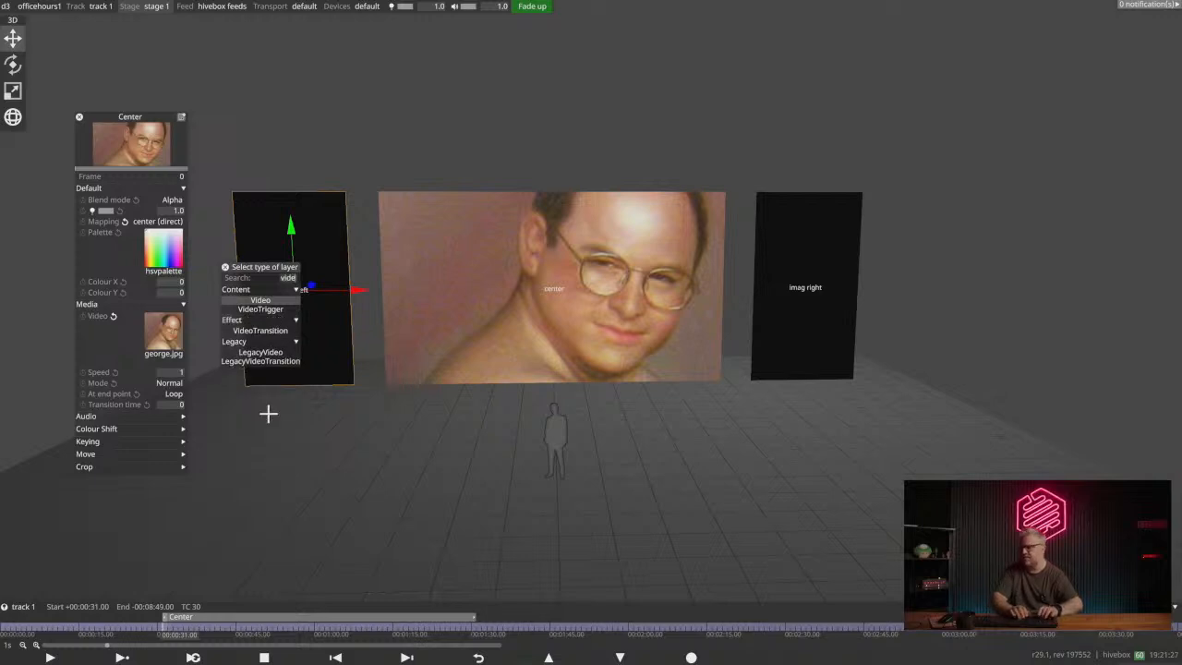
text(o)
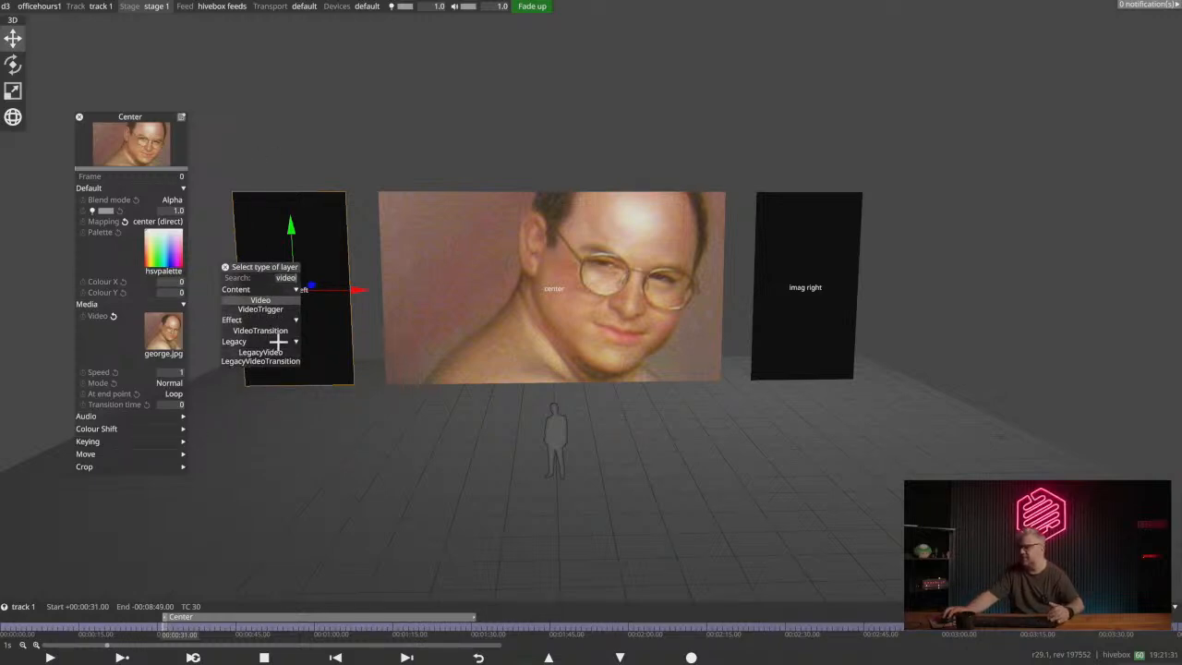
click(262, 302)
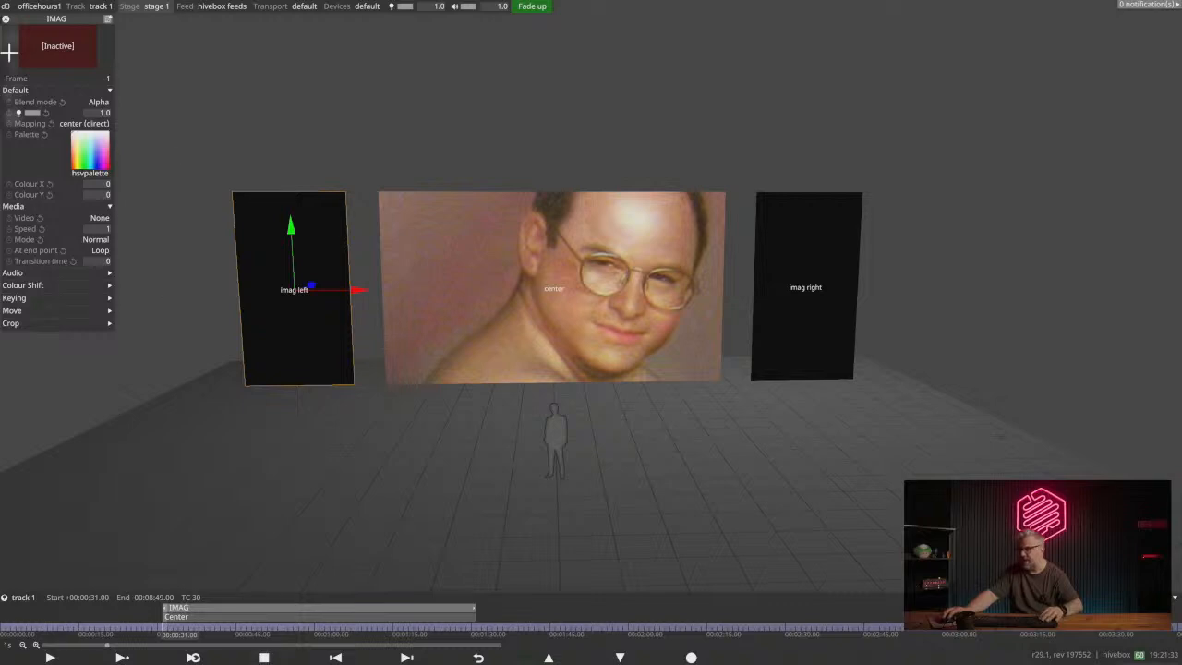
- Assign ada.jpg as the IMAG layer's video
click(84, 123)
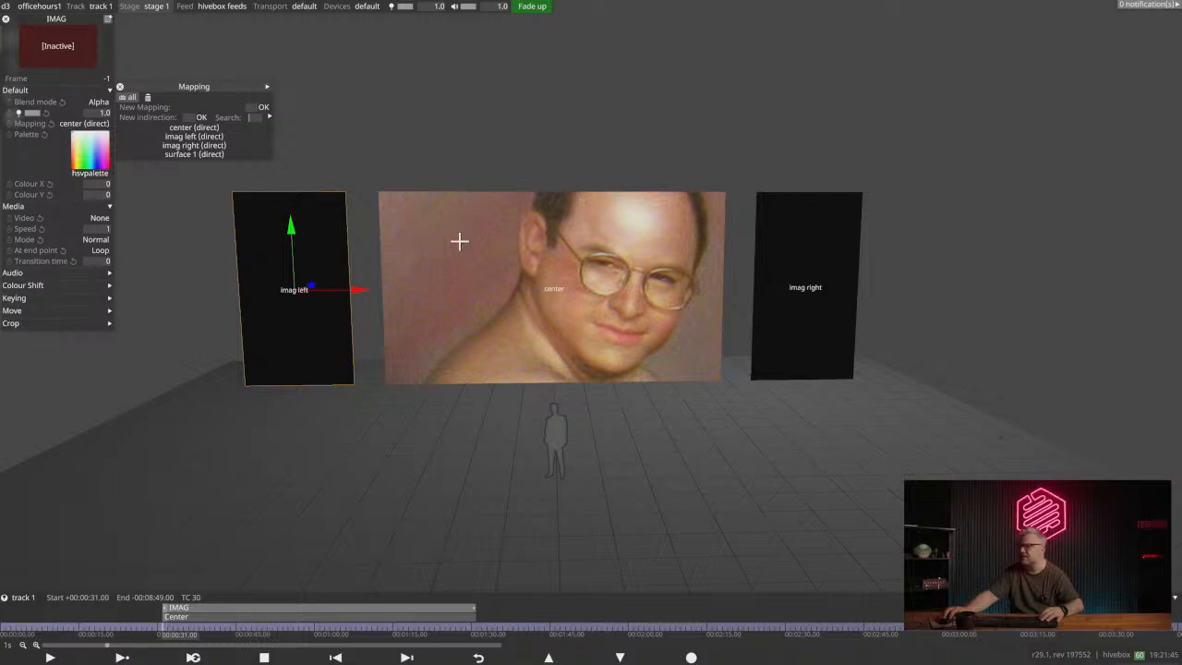
click(155, 6)
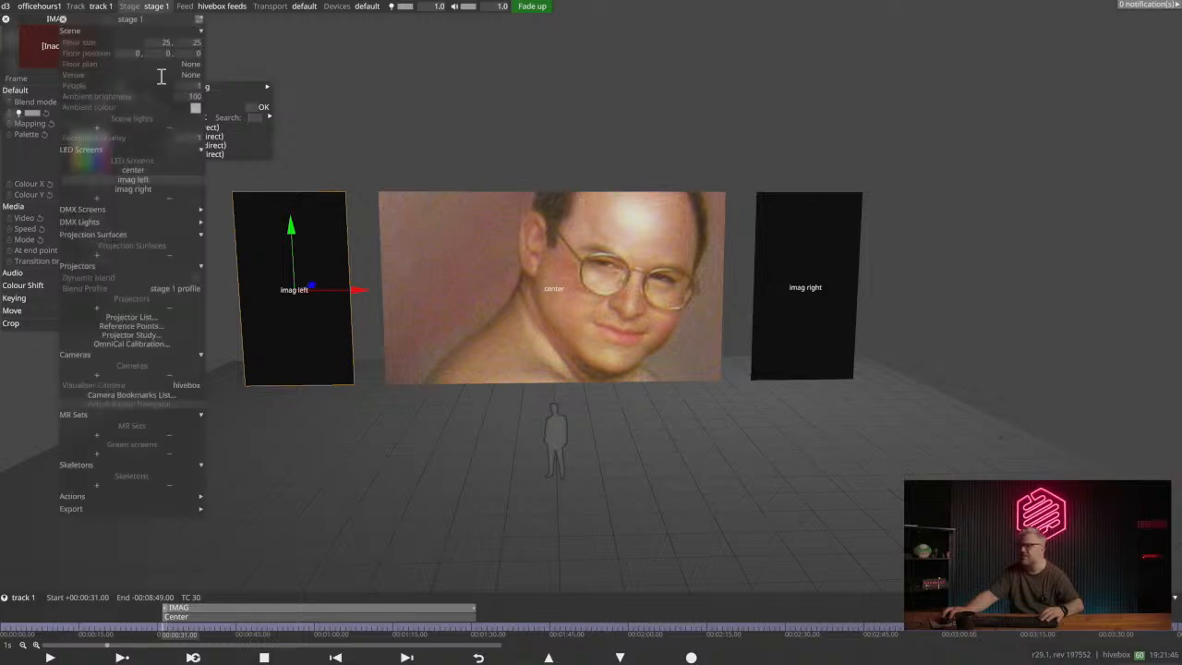
click(63, 18)
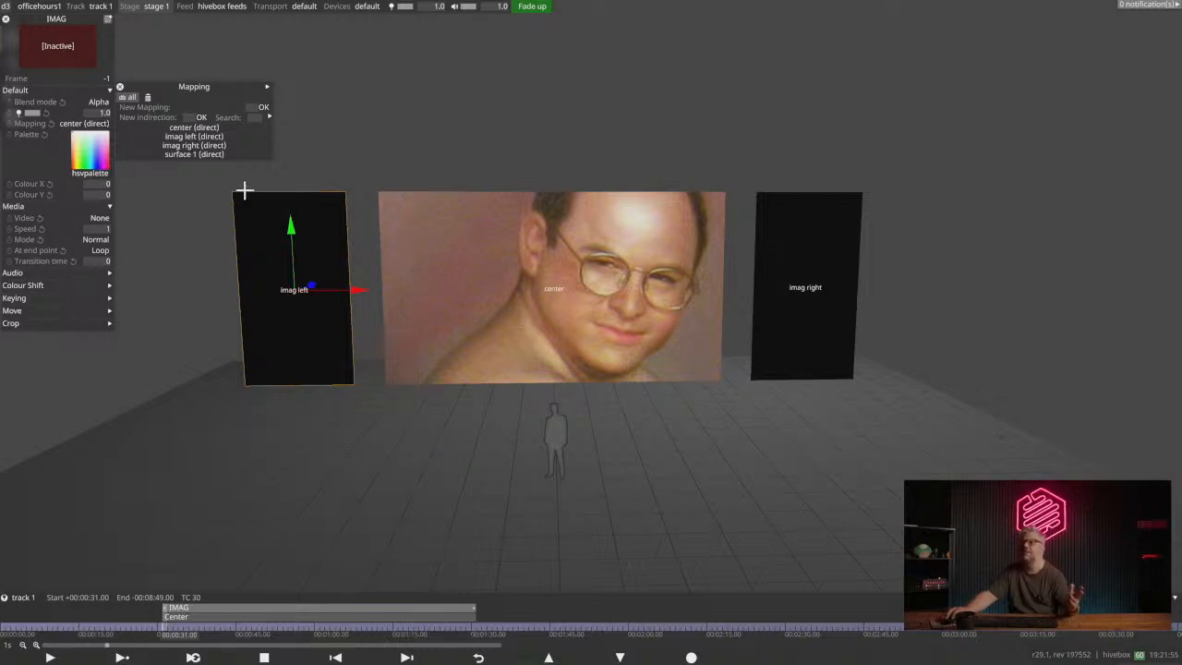
click(98, 218)
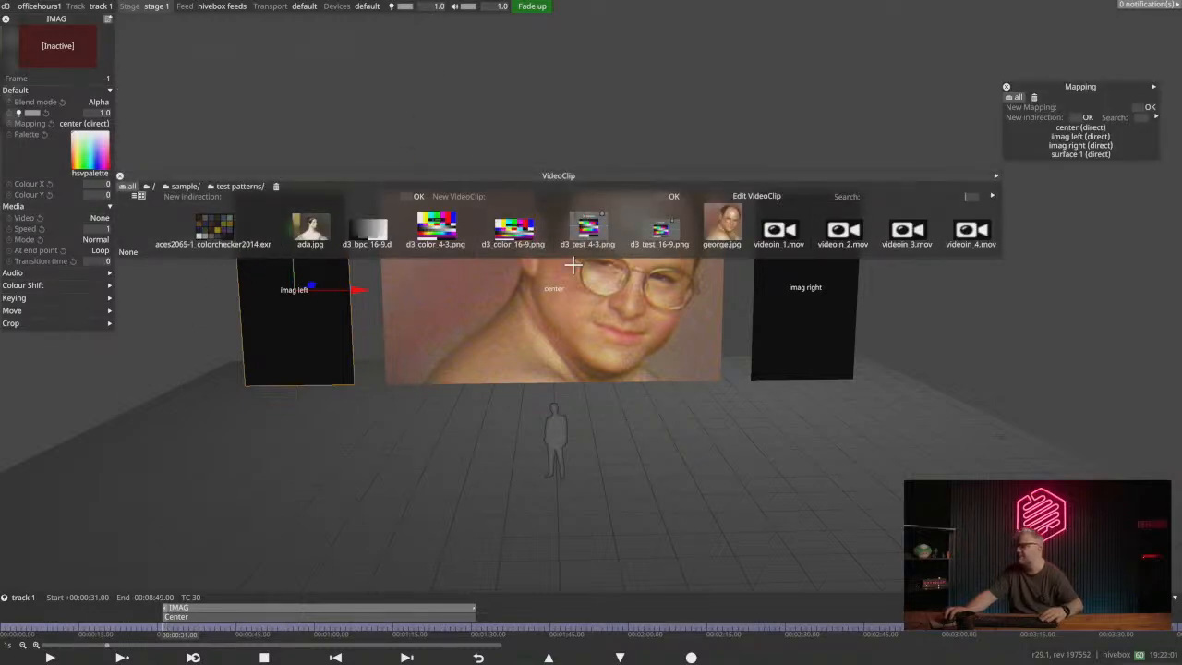
click(311, 227)
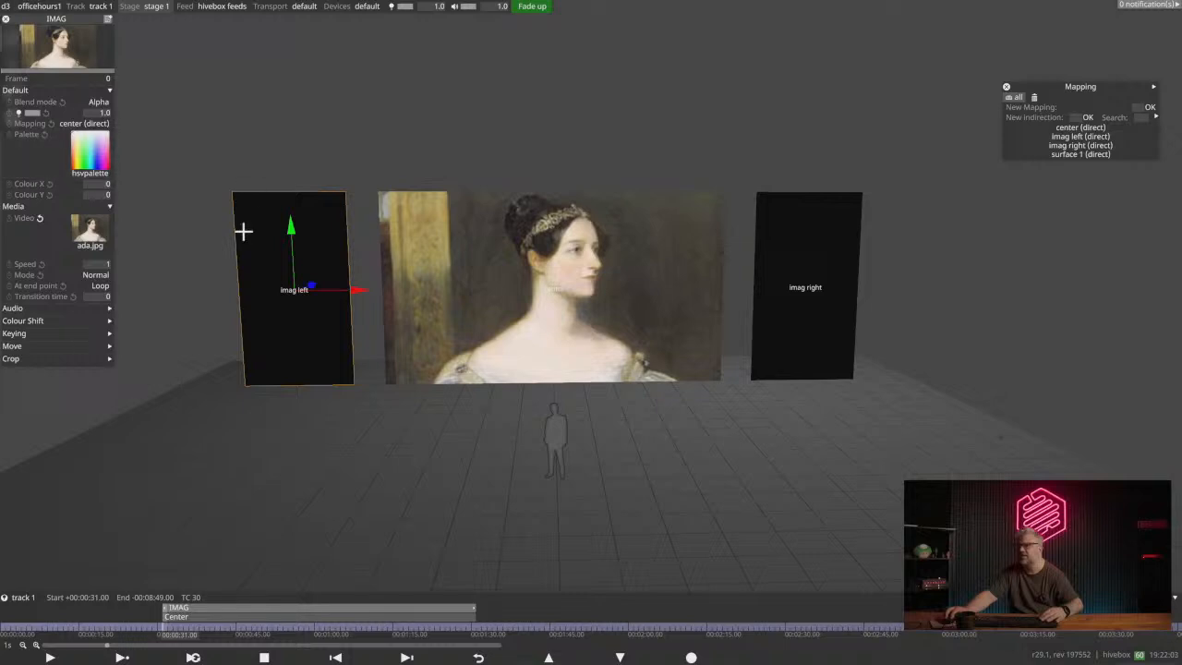
- Create a new Direct mapping named BothIMAG for the IMAG layer
drag(57, 16, 110, 88)
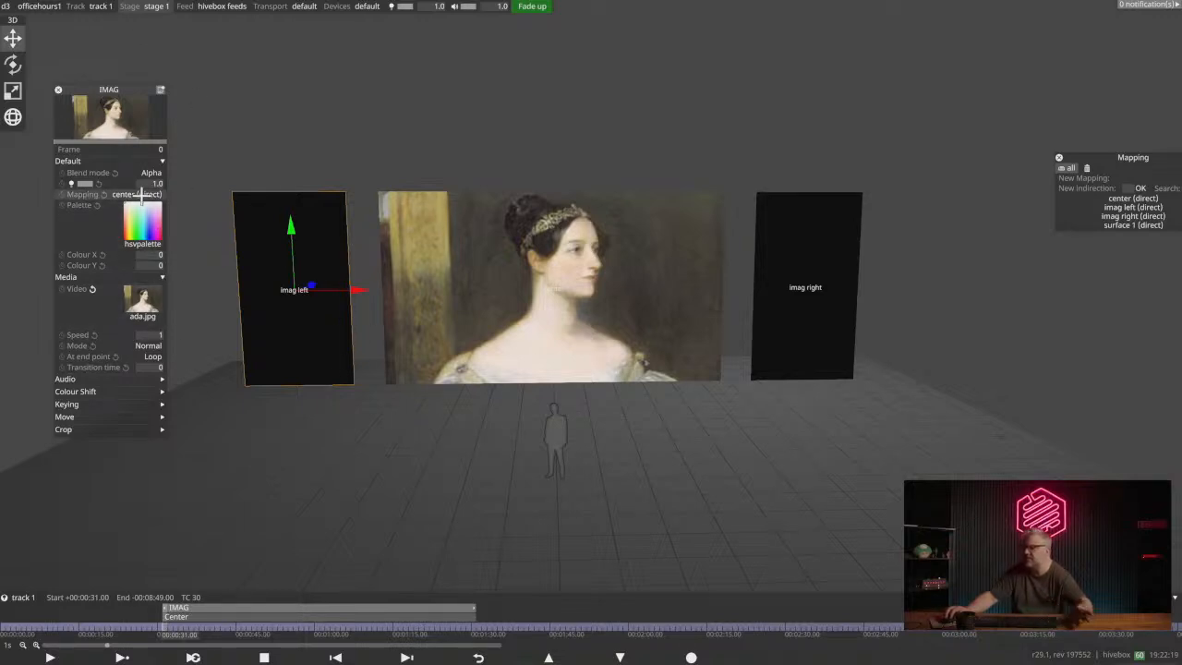
drag(1132, 156, 289, 110)
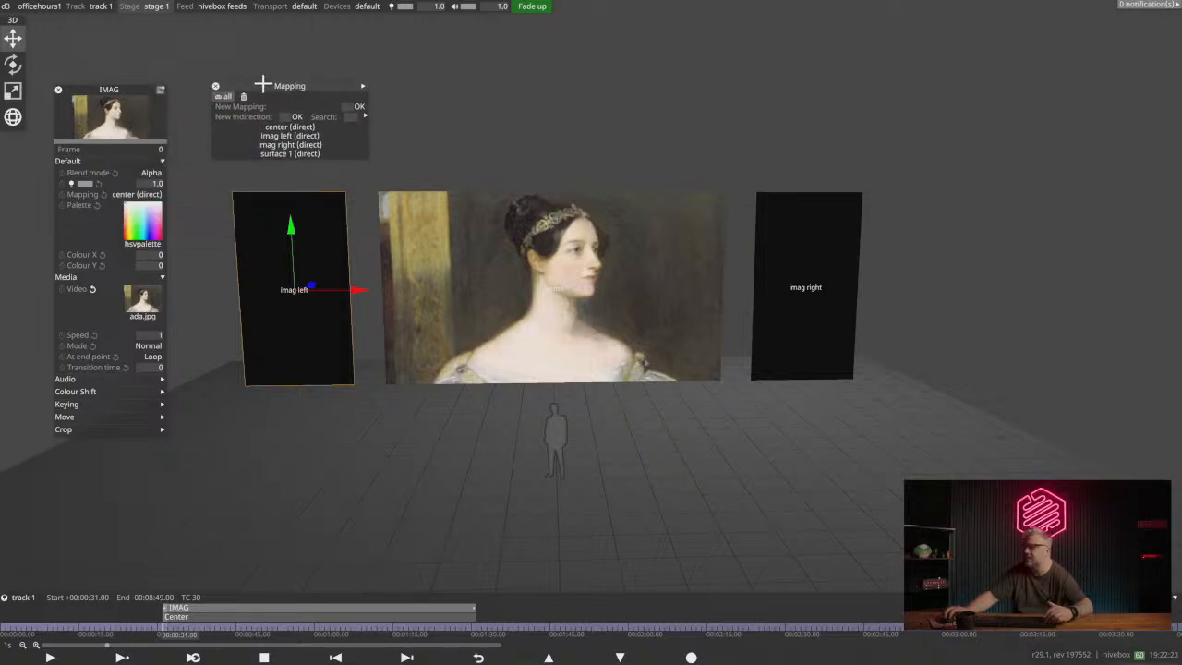
click(349, 106)
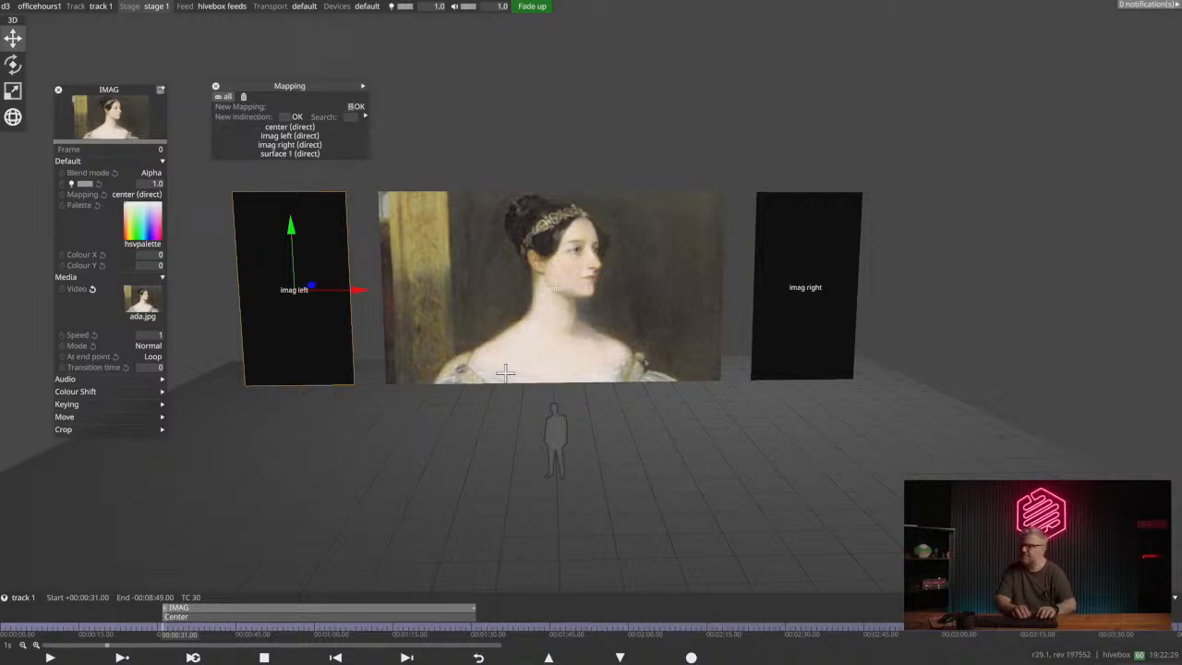
text(Bot)
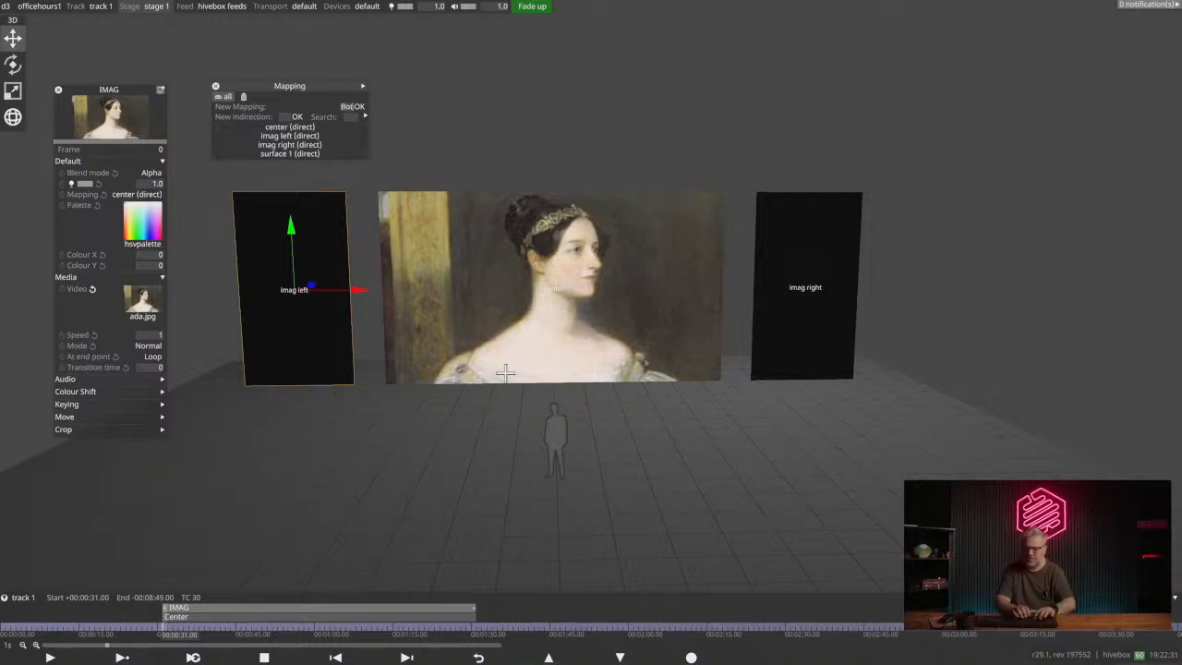
text(hIMAG)
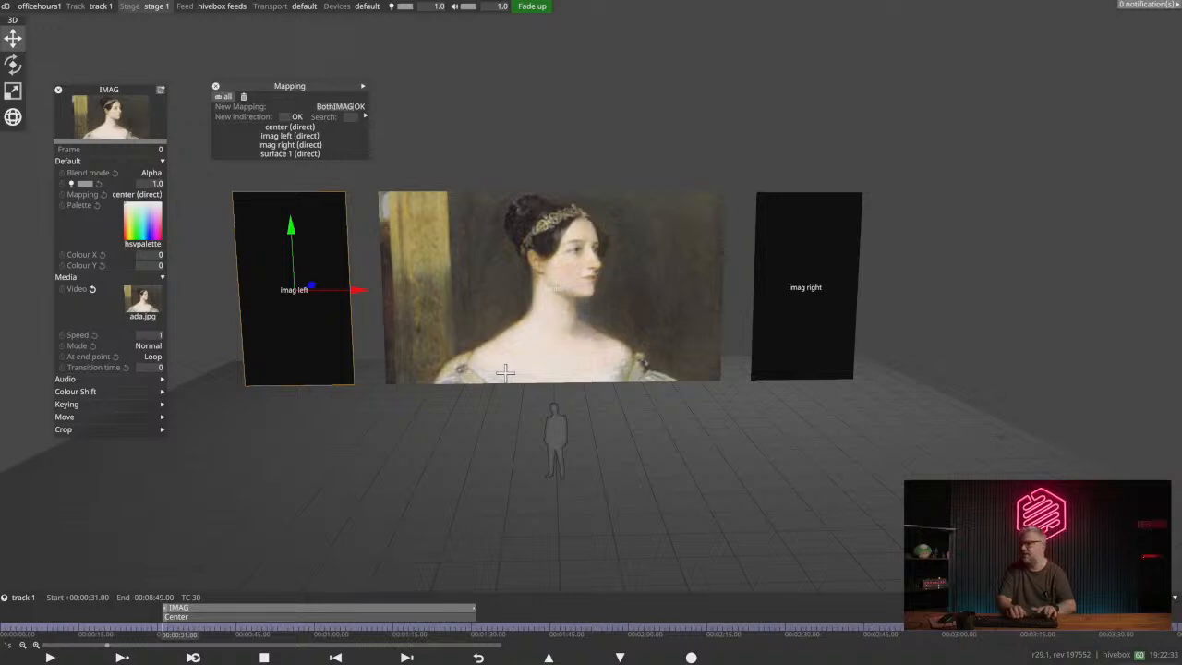
key(Return)
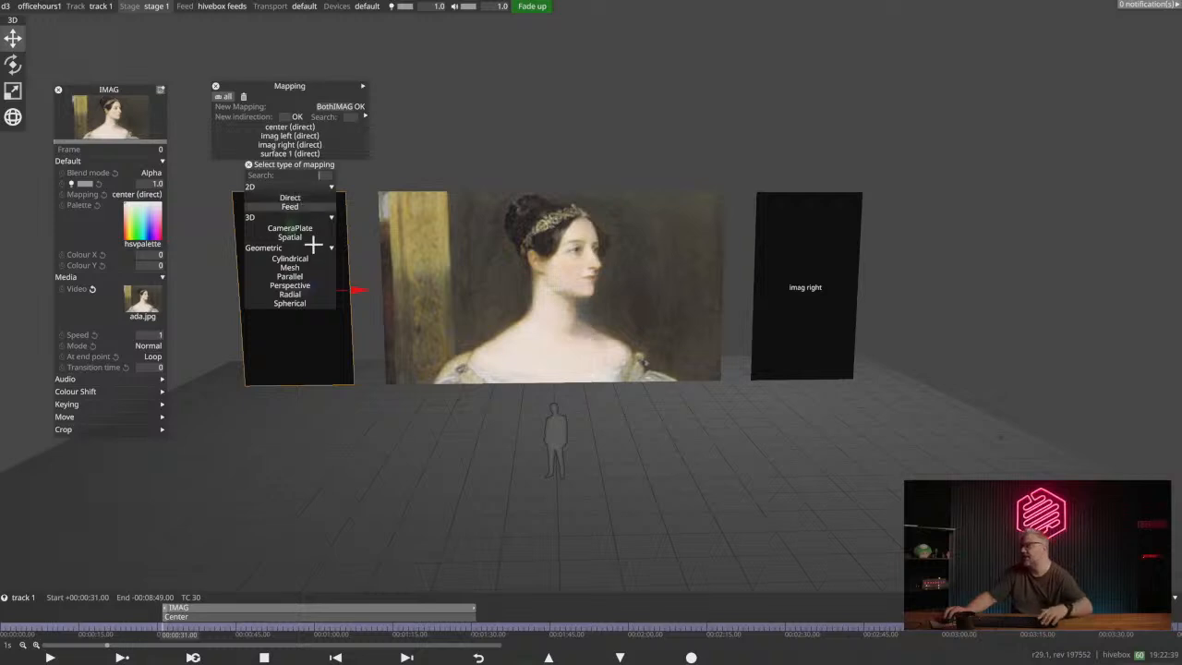
click(294, 198)
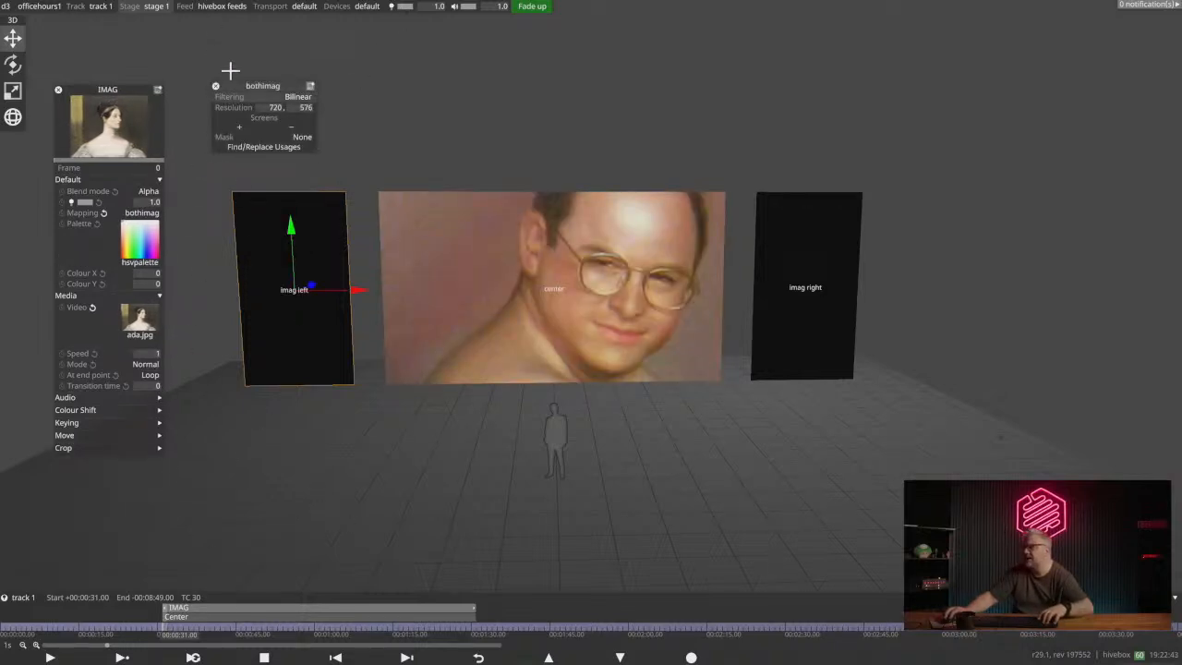
- Add the imag left and imag right screens to the bothimag mapping
drag(258, 139, 291, 138)
click(273, 126)
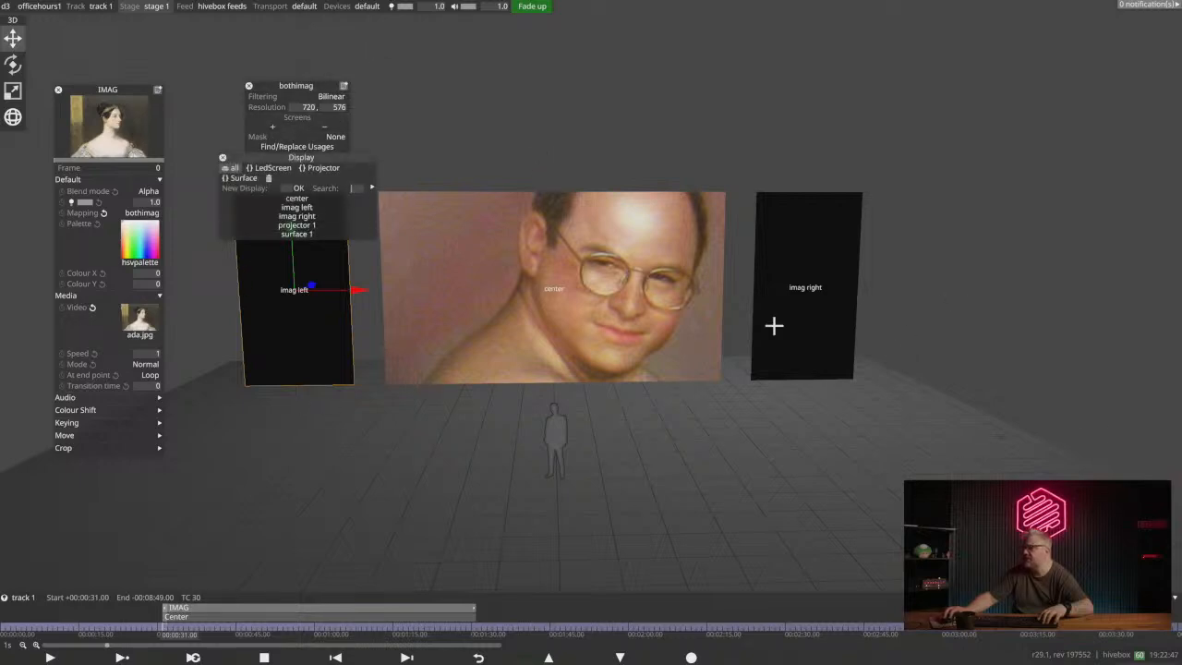
click(312, 207)
click(369, 217)
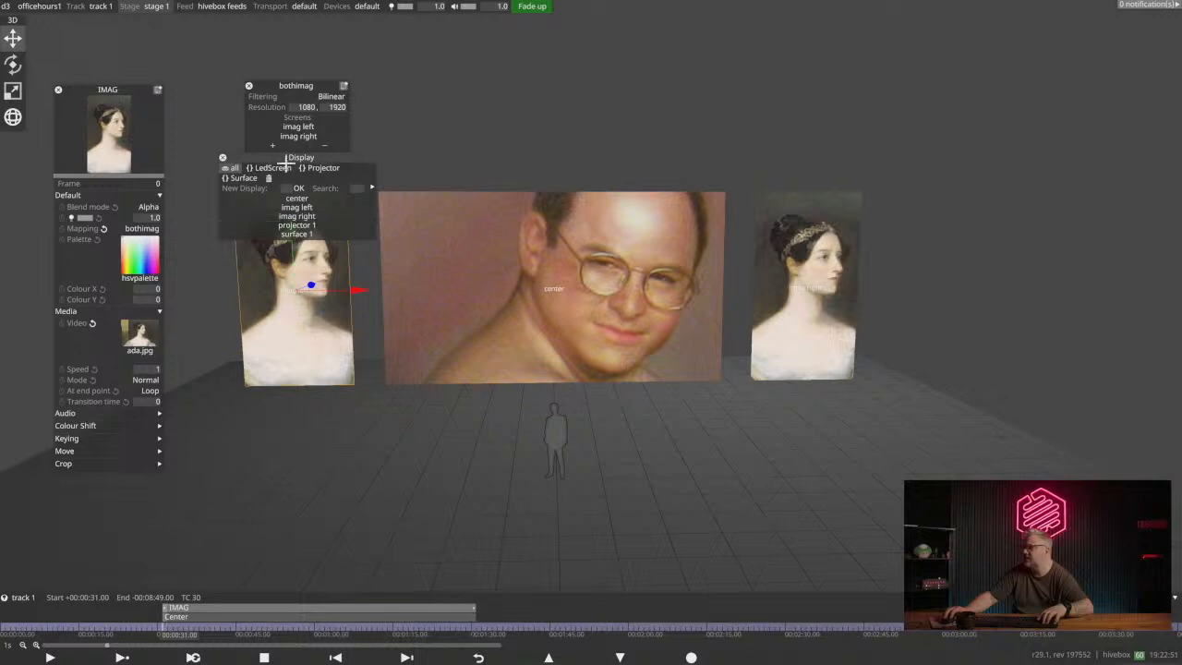
drag(265, 157, 491, 58)
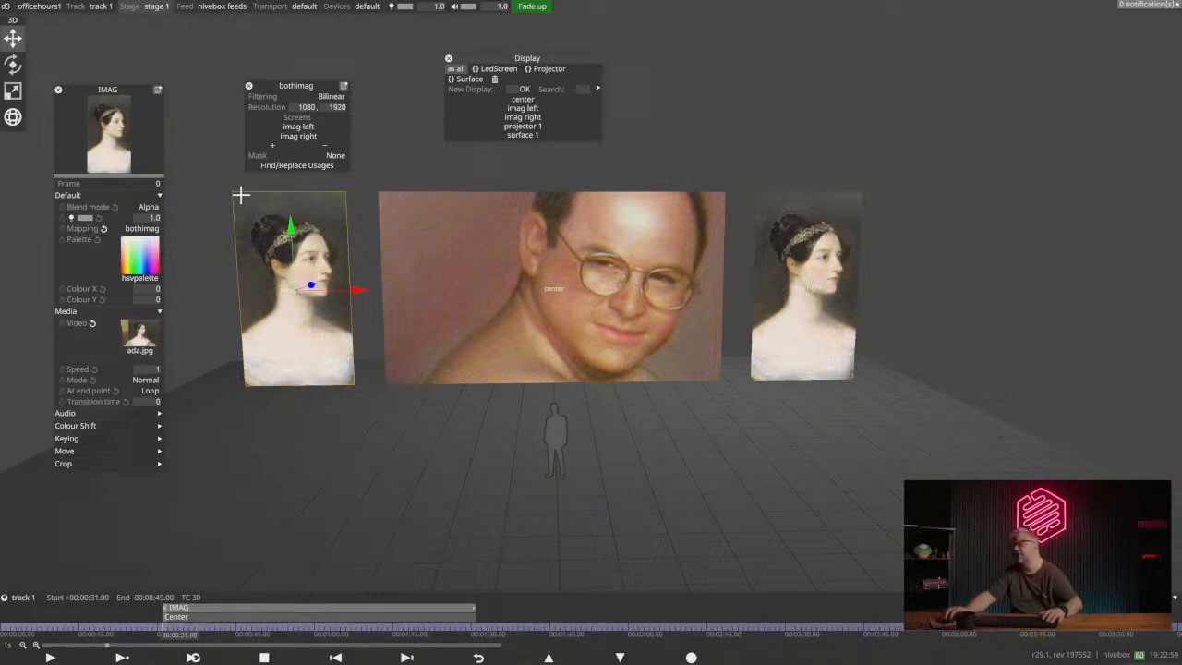
- Create a new mapping indirection named both imag (feed) for the IMAG layer
click(100, 229)
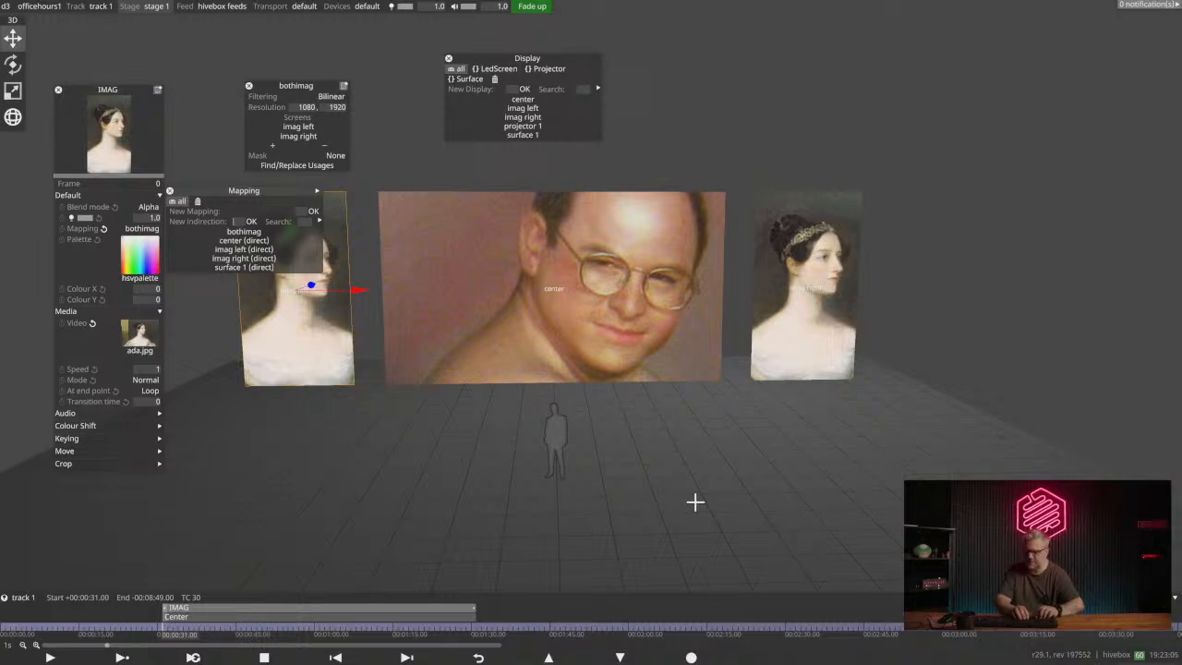
text(both)
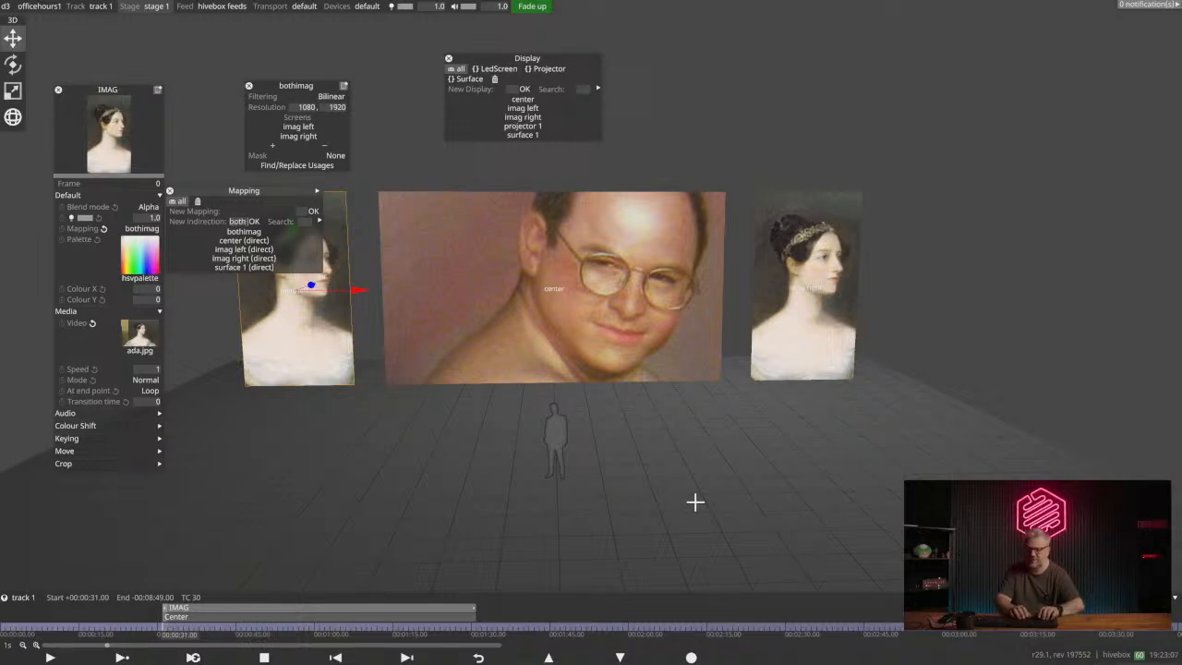
text( imag)
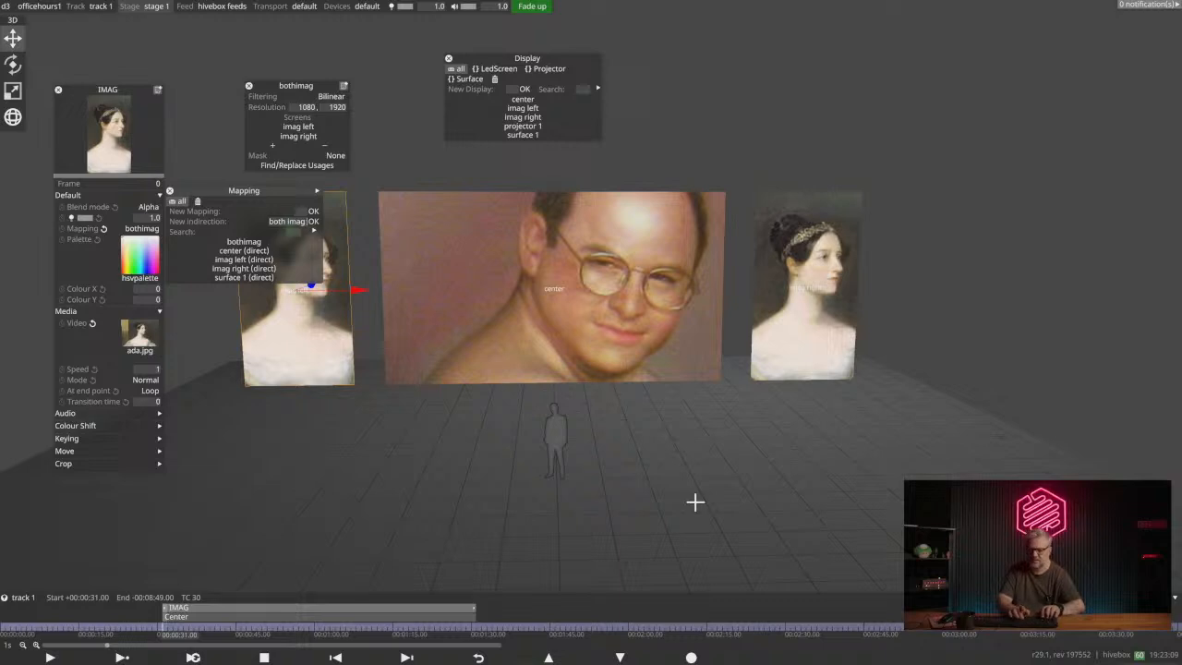
text( (feed))
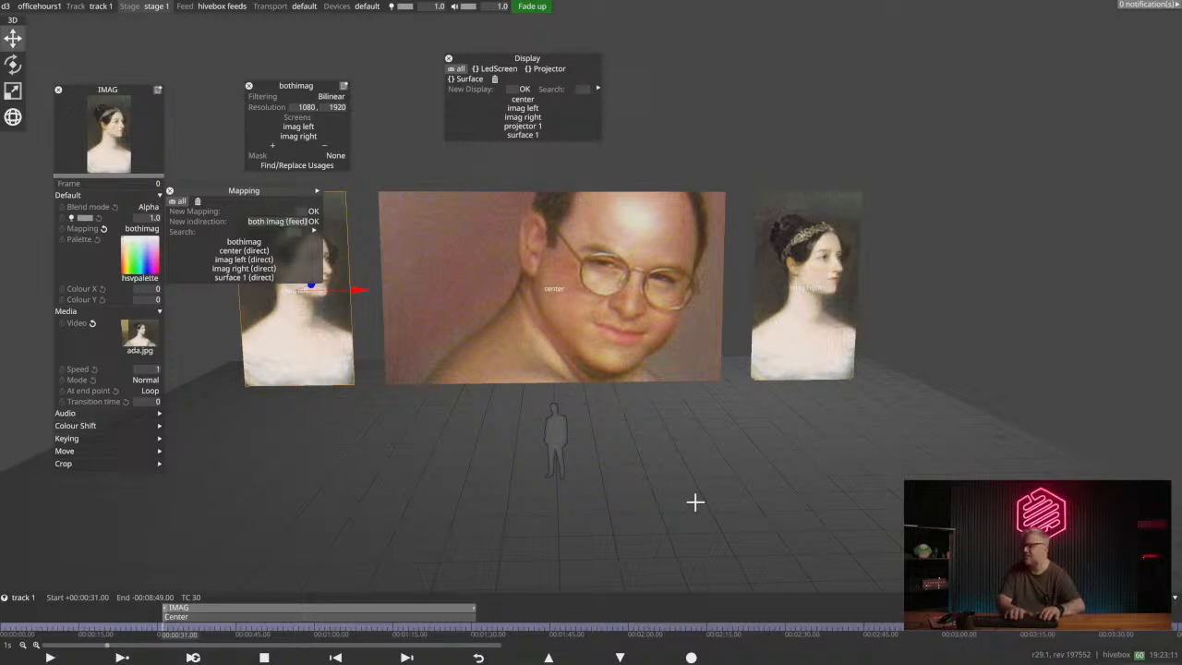
key(Return)
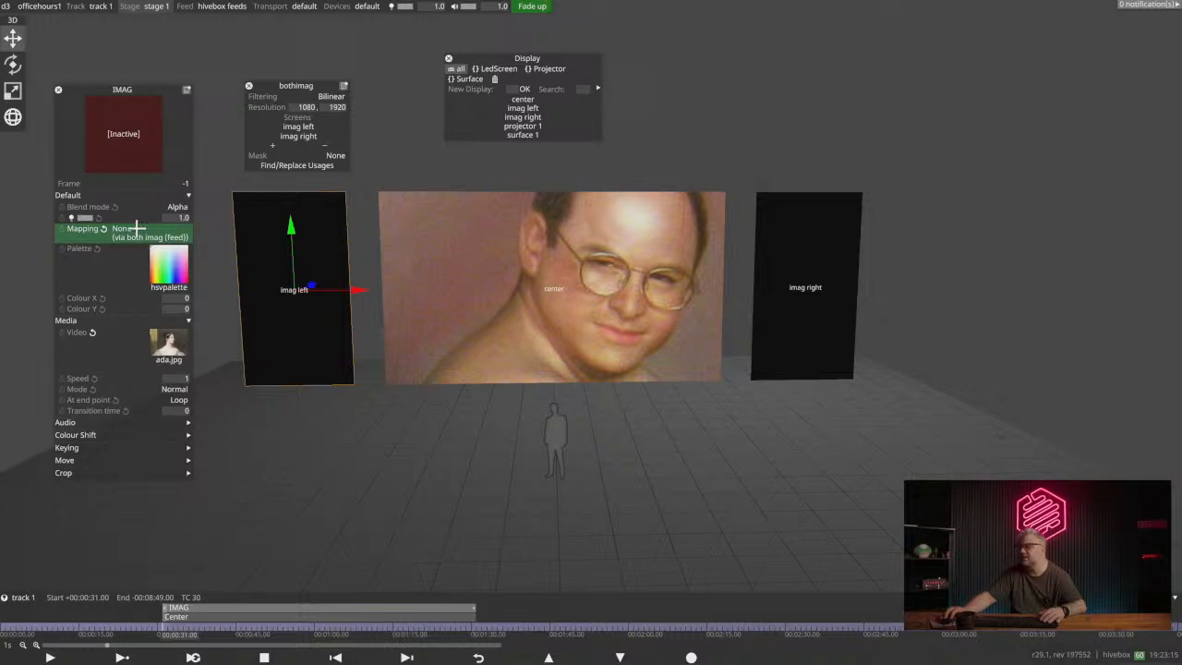
- Delete the both imag (feed) indirection from the available mappings
click(152, 228)
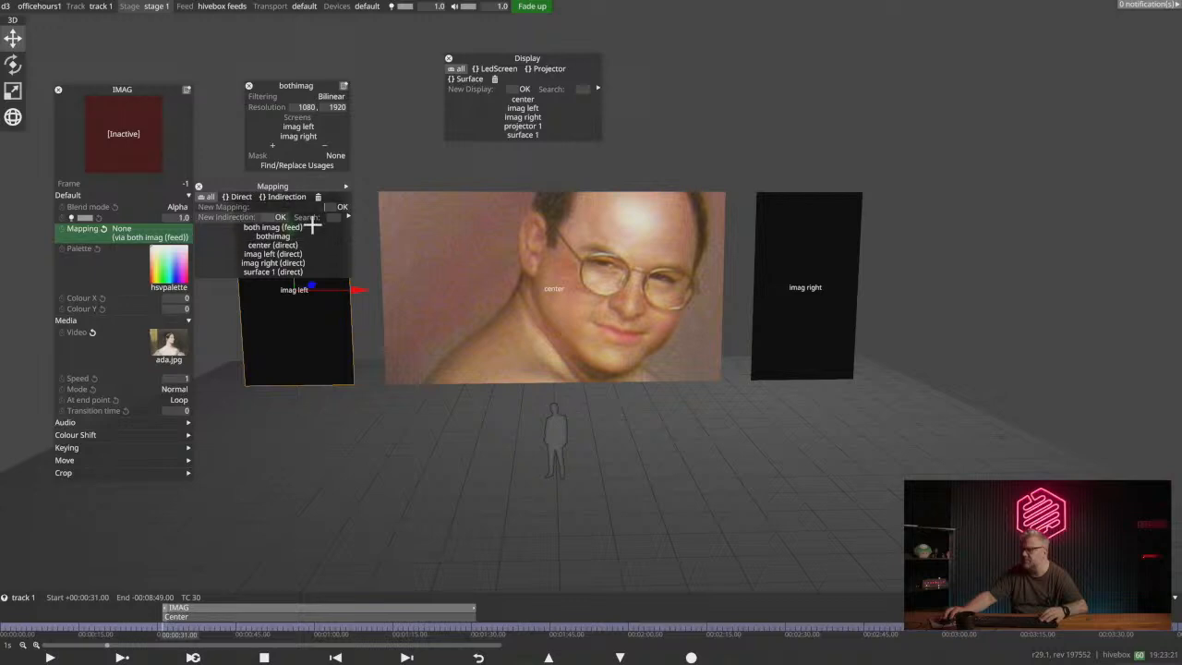
drag(305, 187, 346, 209)
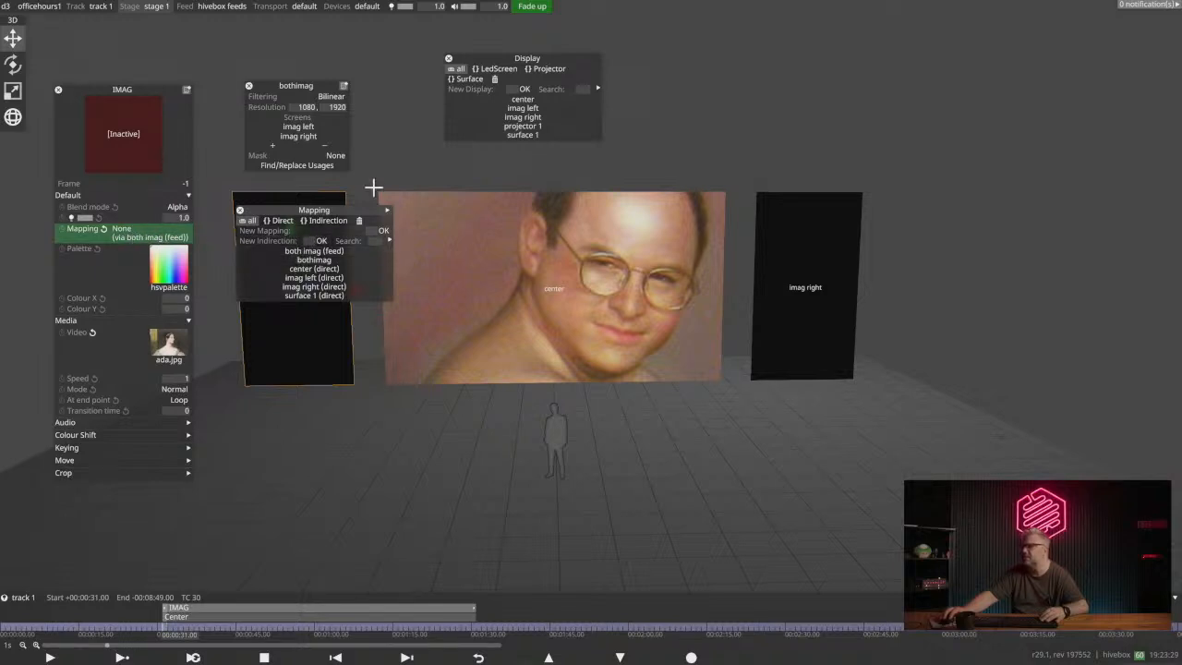
drag(321, 252, 360, 220)
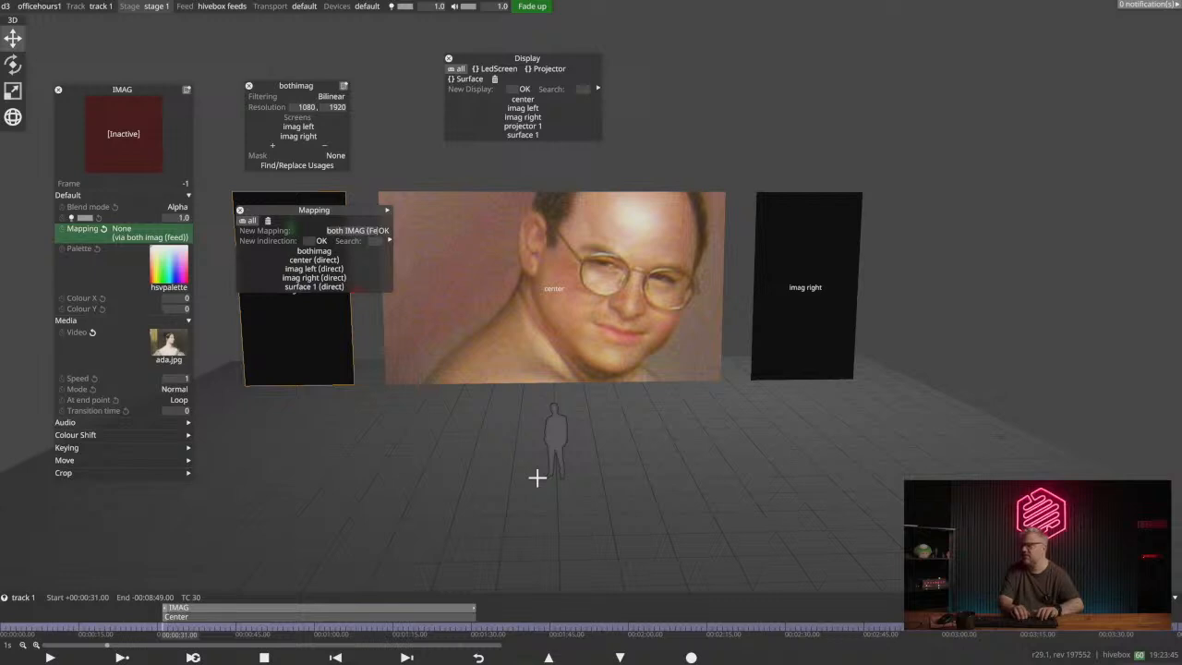
- Create a new Feed mapping named both IMAG (Feed) for the IMAG layer
key(Return)
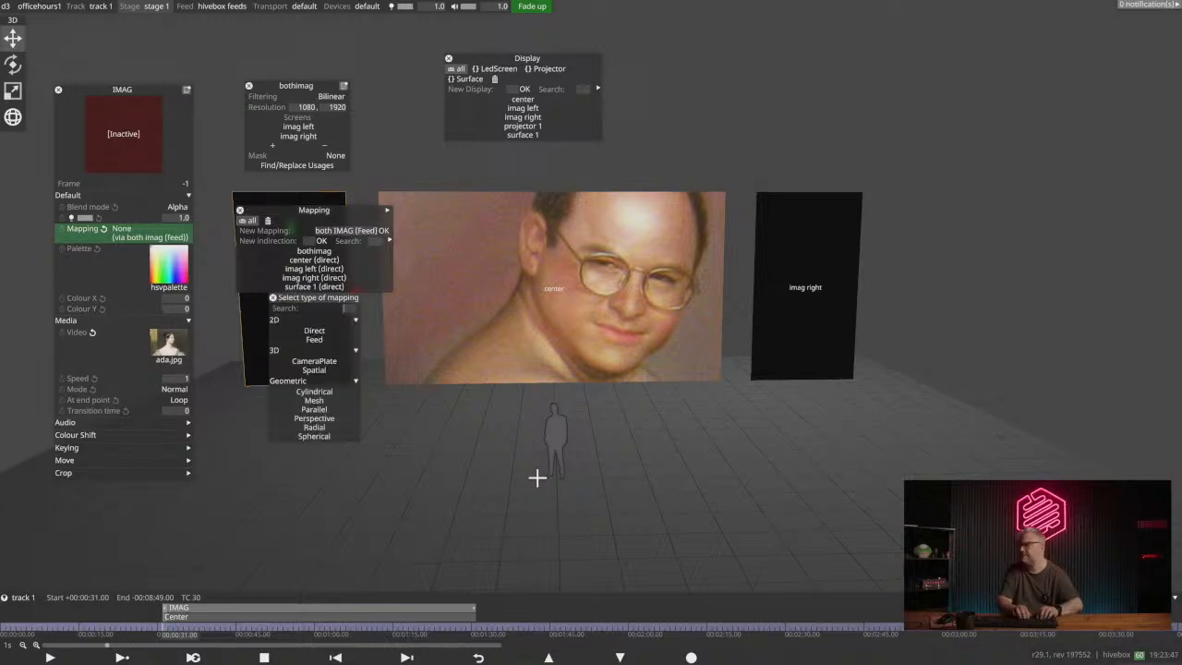
text(feed)
key(Return)
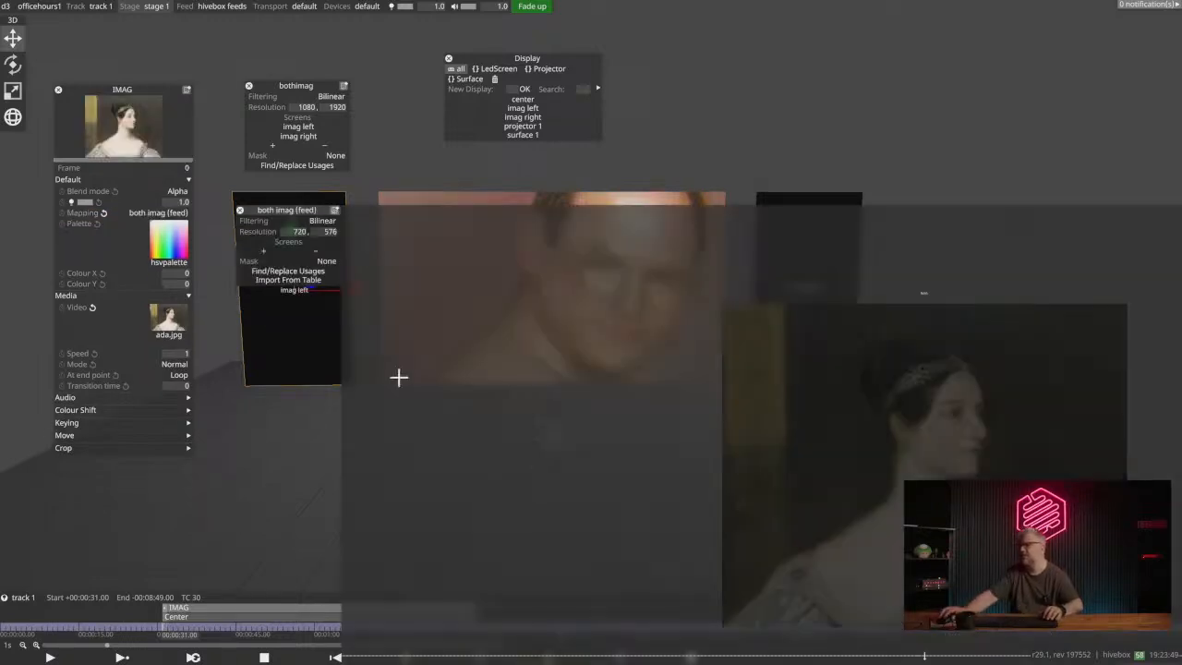
drag(269, 213, 218, 114)
scroll(680, 293, down, 3)
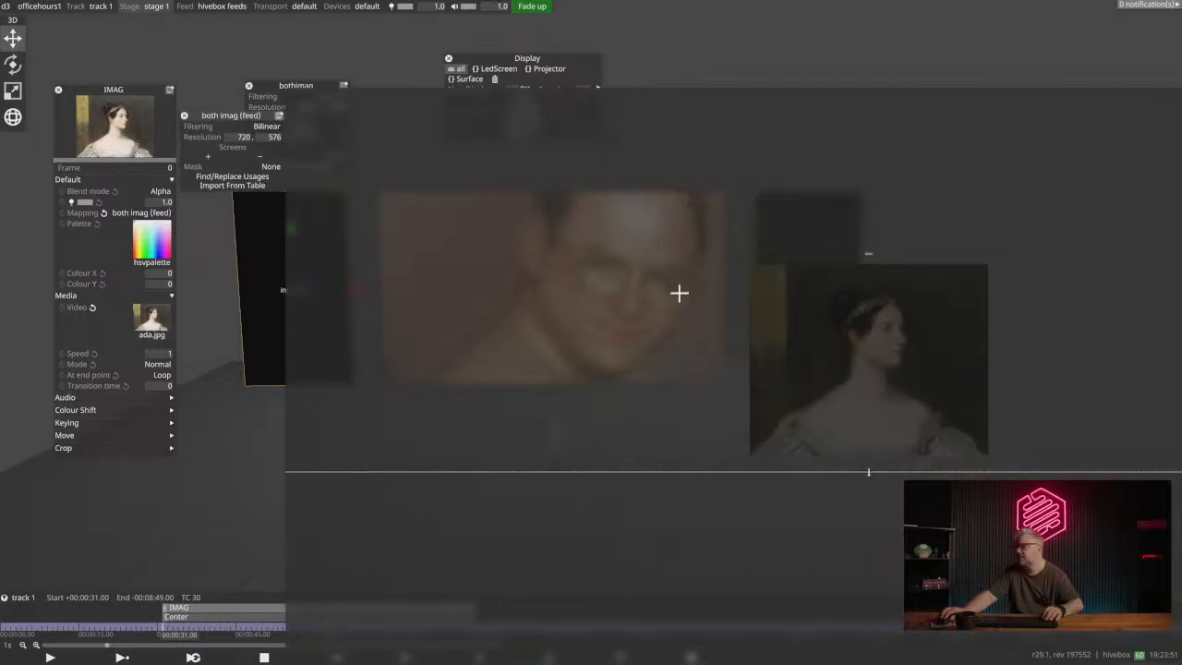
- Add the imag left and imag right screens to the both imag (feed) mapping
drag(842, 336, 567, 116)
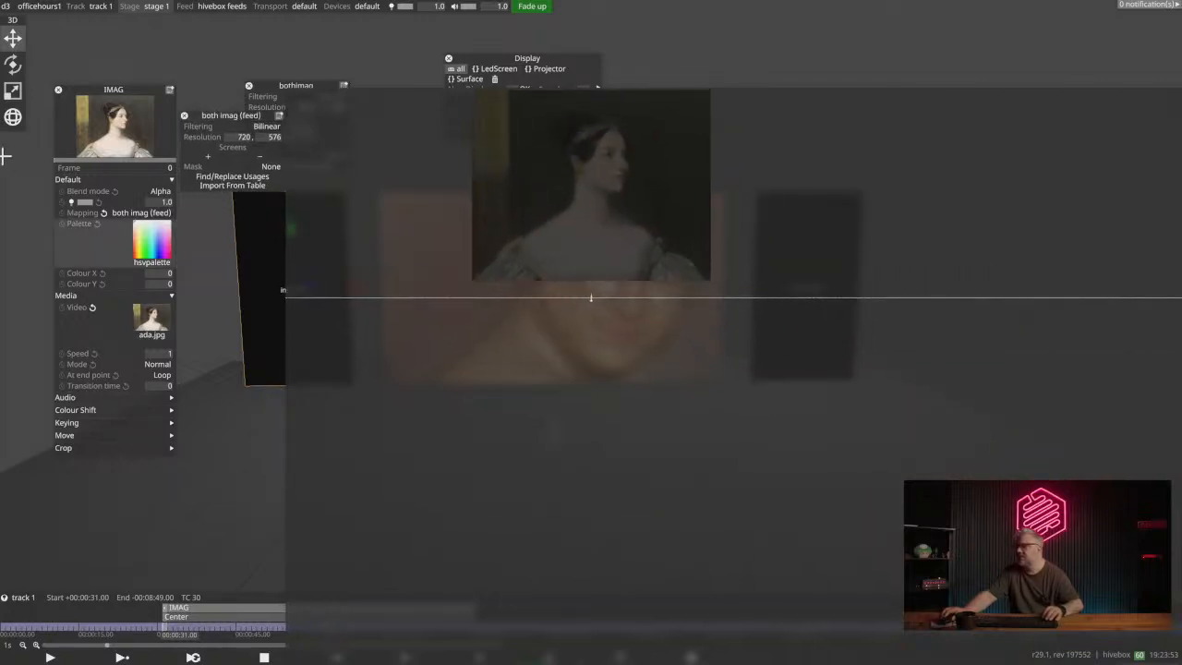
click(205, 155)
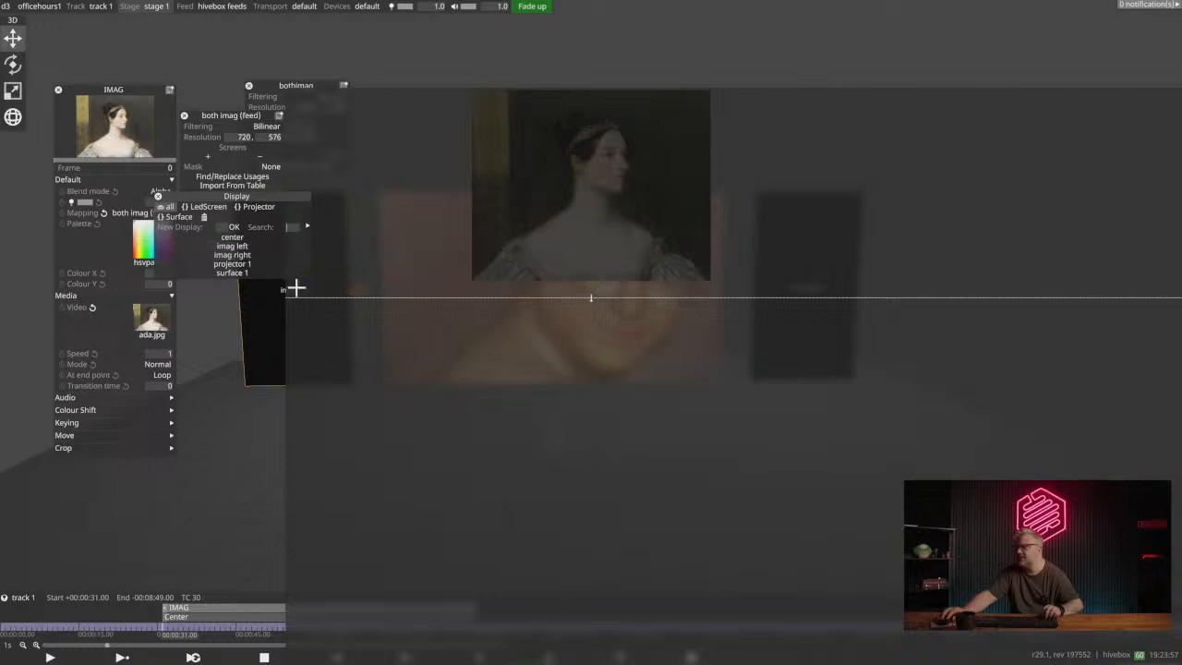
click(233, 246)
click(232, 255)
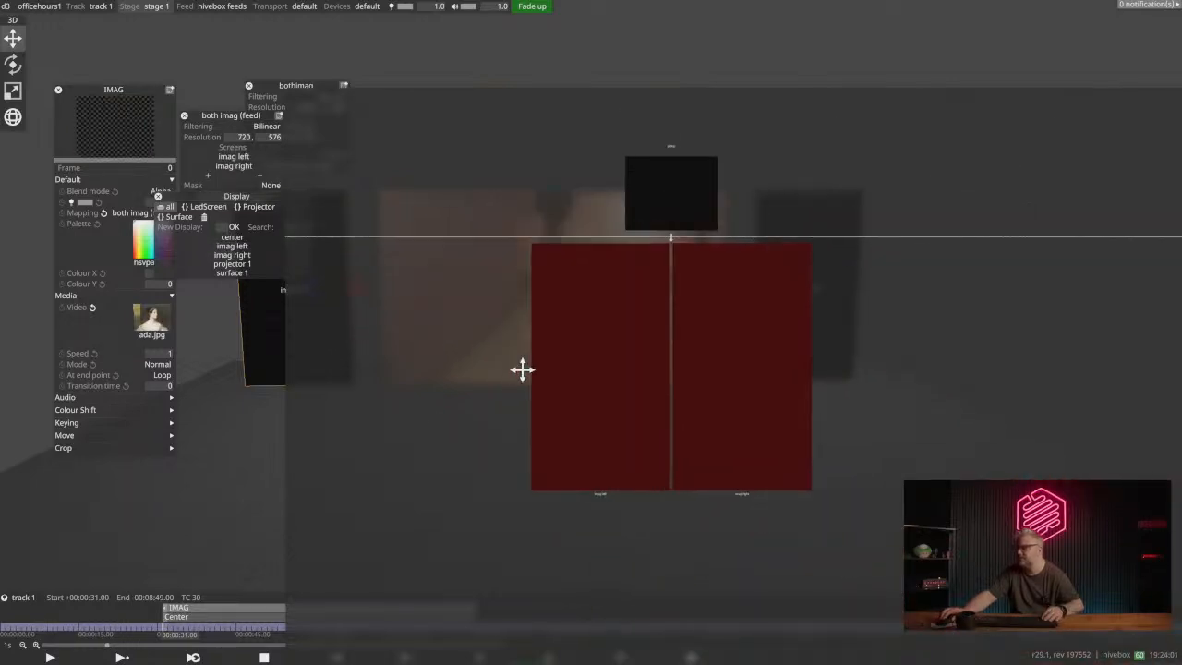
- Set the both imag (feed) mapping's resolution to 1080 by 1920
click(245, 138)
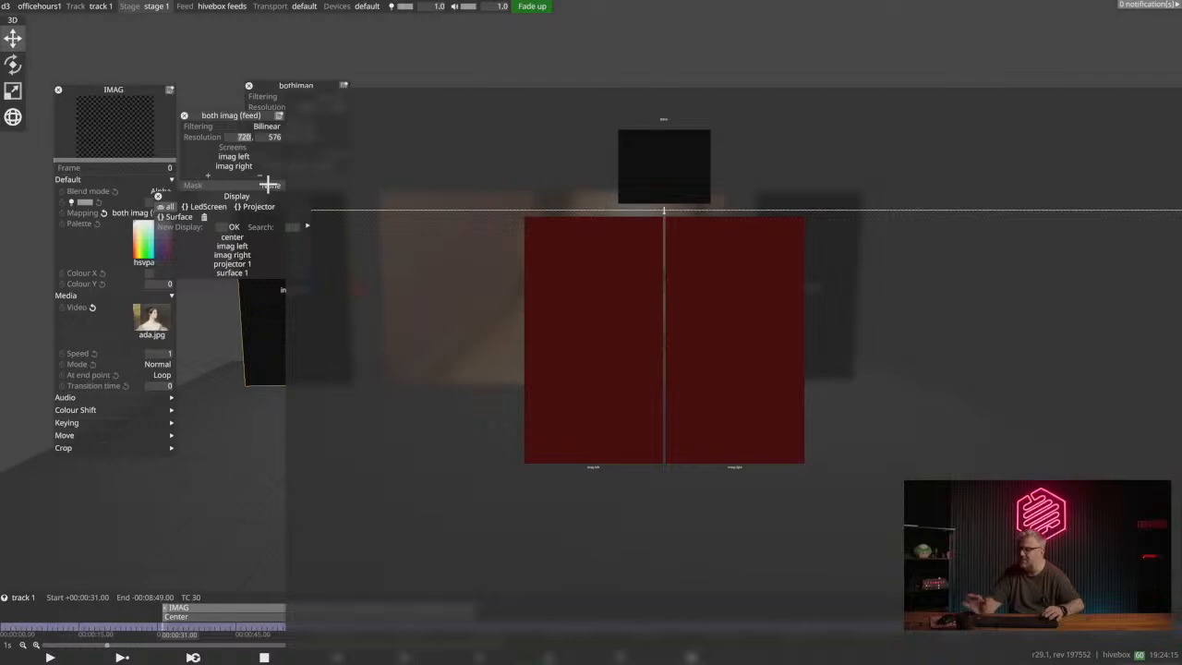
text(10)
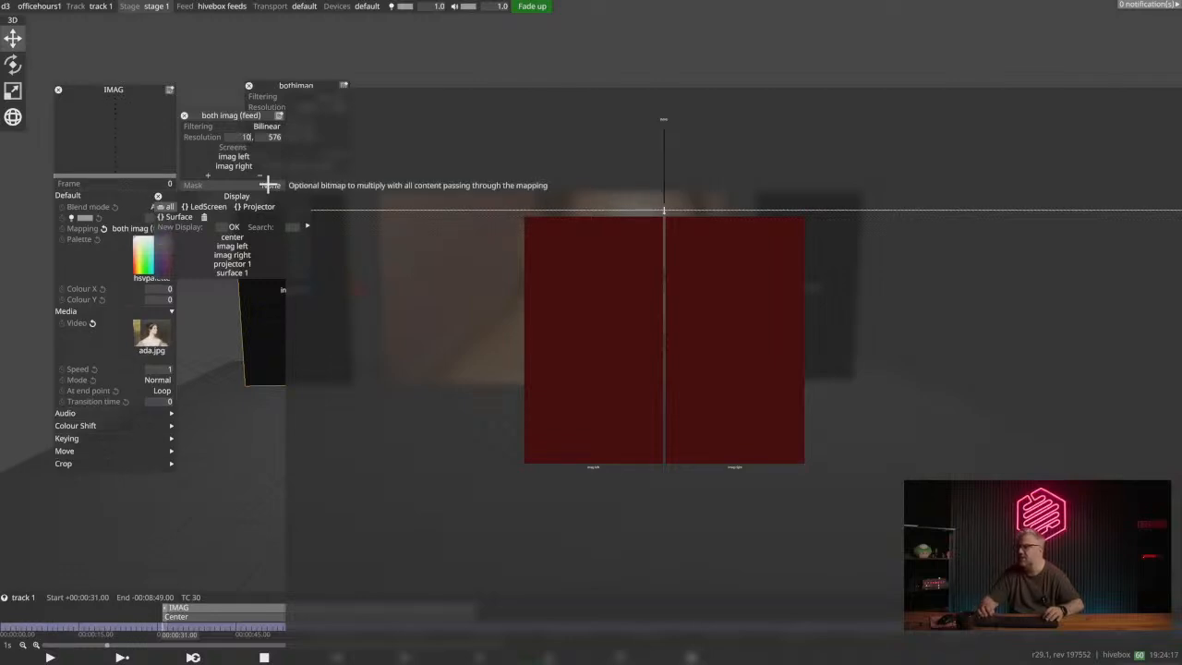
text(8019)
key(BackSpace)
key(BackSpace)
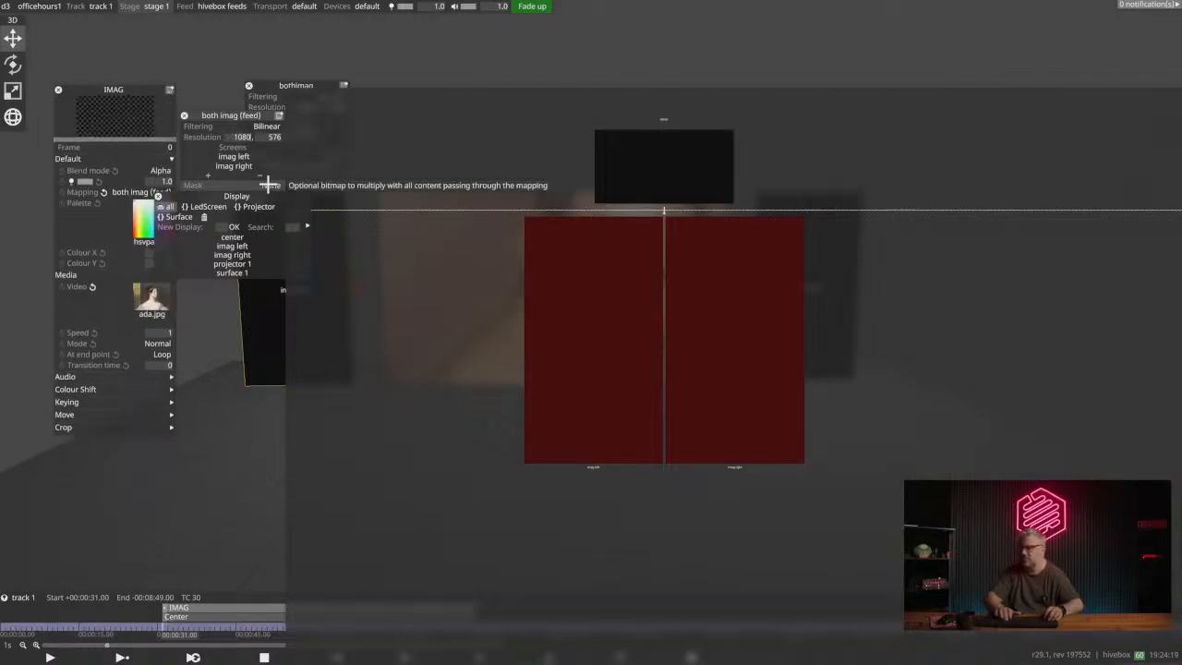
text(1920)
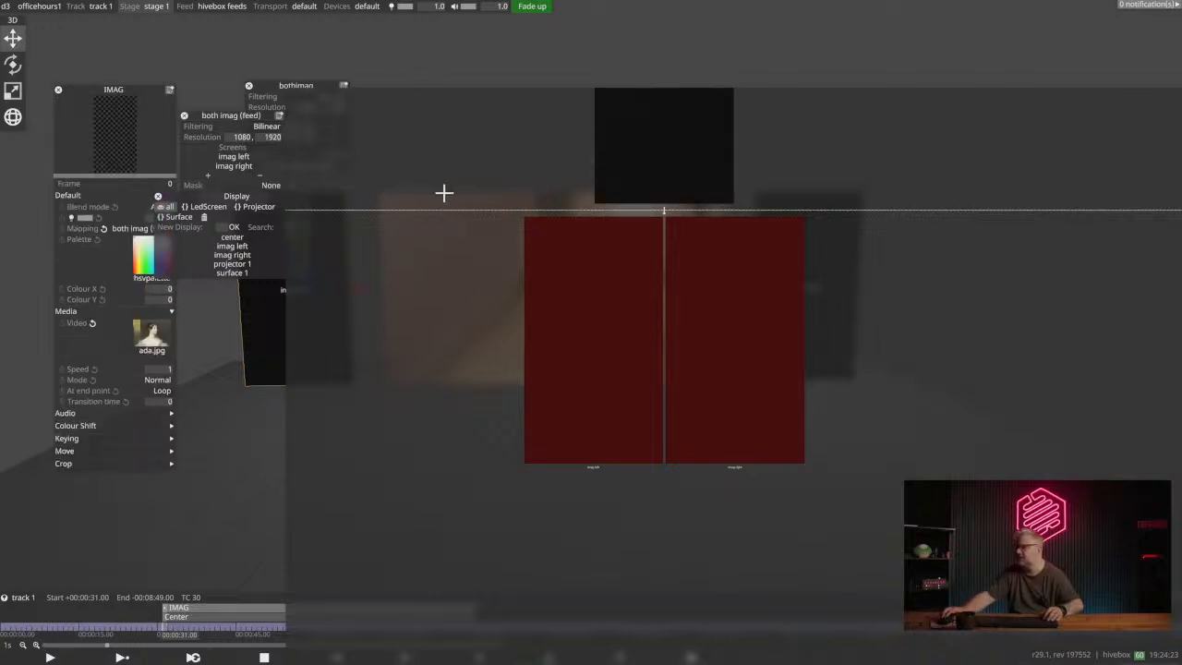
- Feed the full both imag (feed) canvas onto the imag left screen and onto the imag right screen
drag(457, 212, 436, 273)
drag(655, 173, 611, 377)
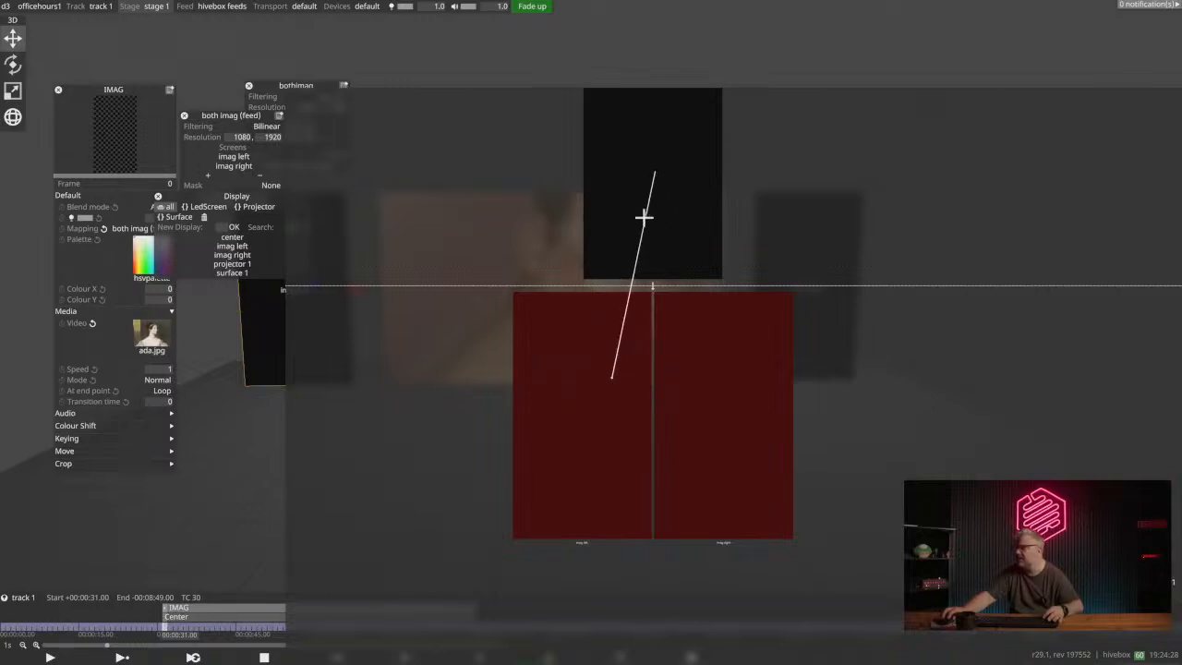
drag(644, 216, 612, 377)
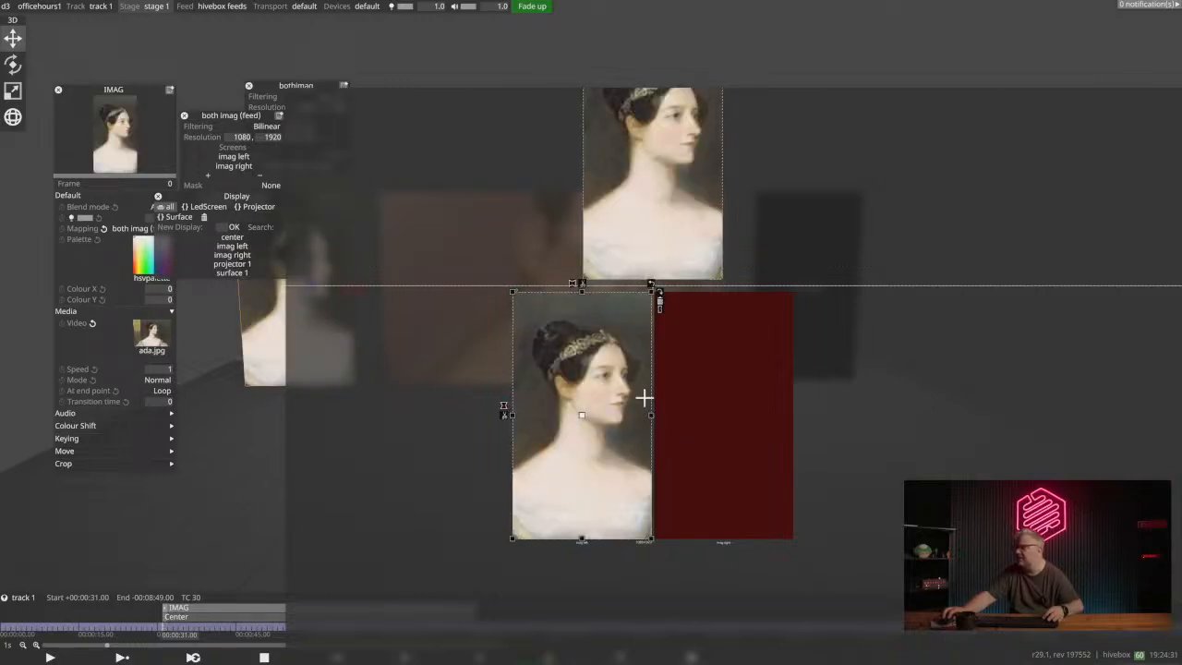
drag(664, 194, 721, 407)
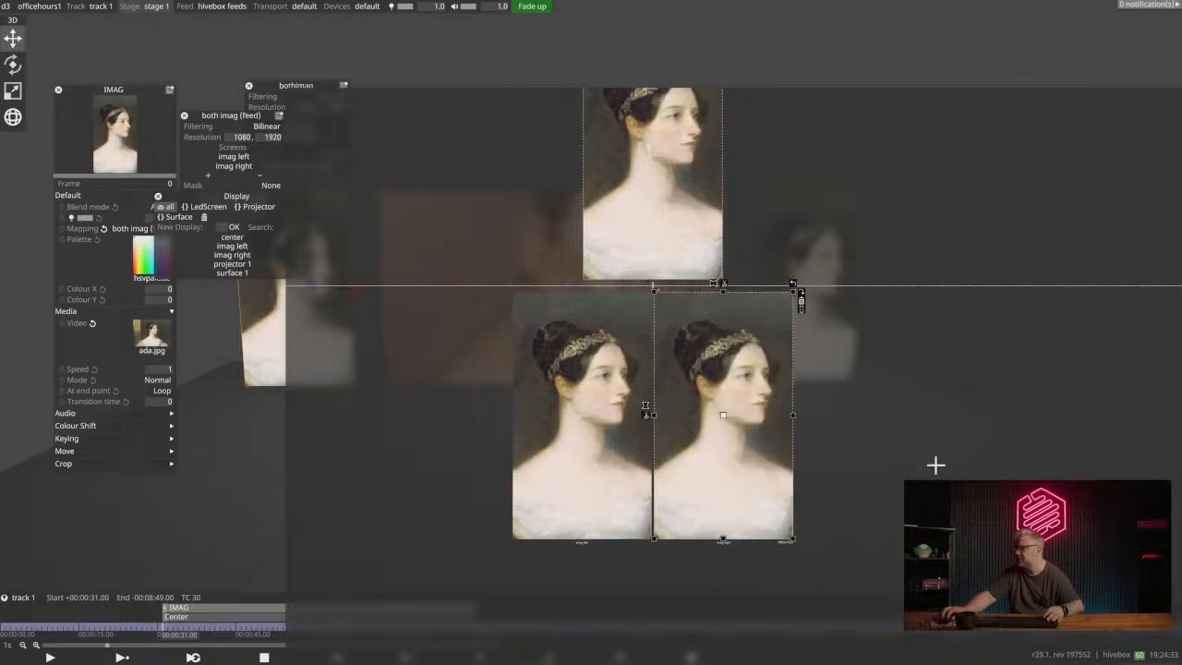
- Move the feed mapping editor aside and assign the bothimag mapping to the IMAG layer
drag(203, 114, 812, 25)
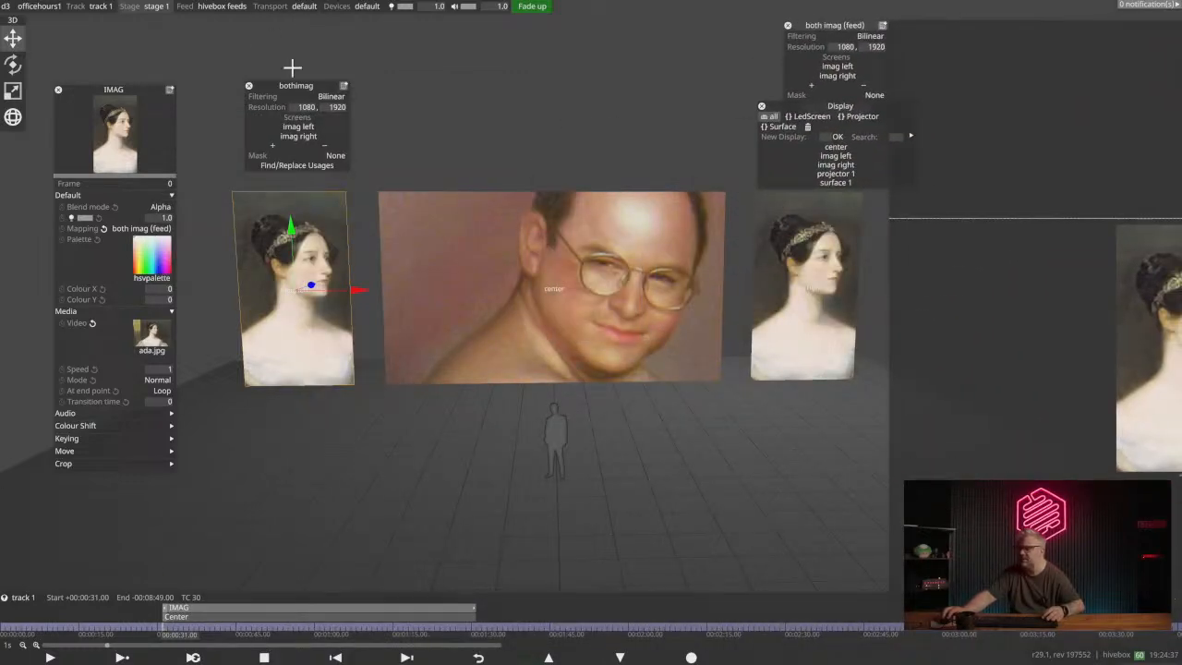
click(141, 228)
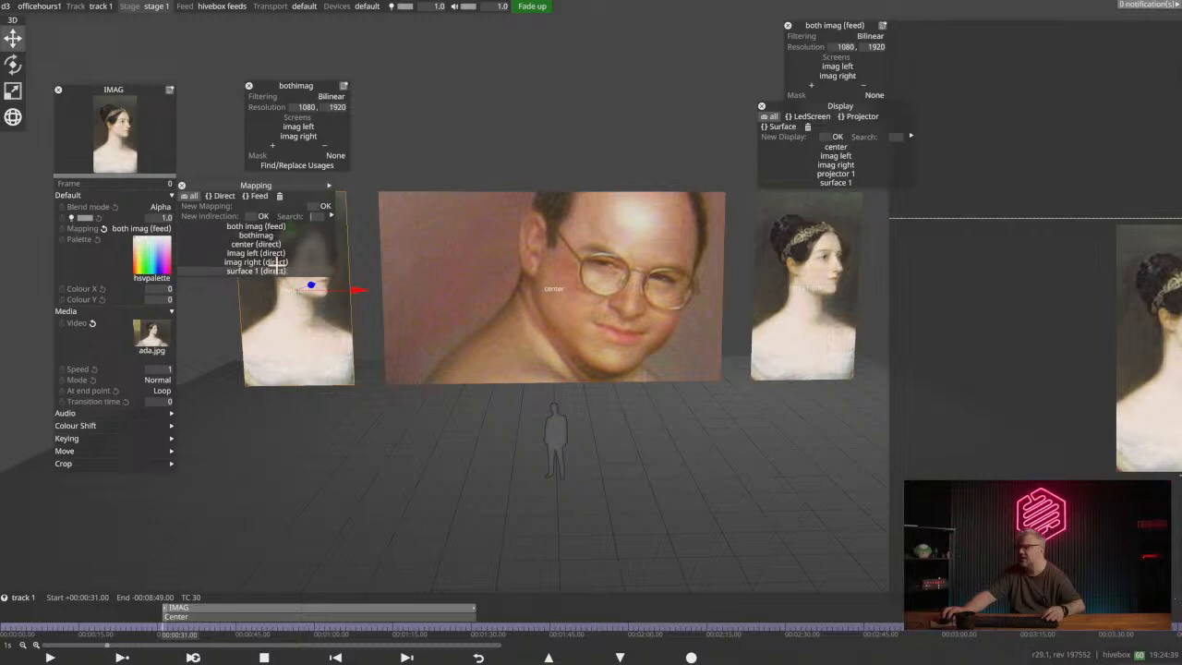
click(255, 235)
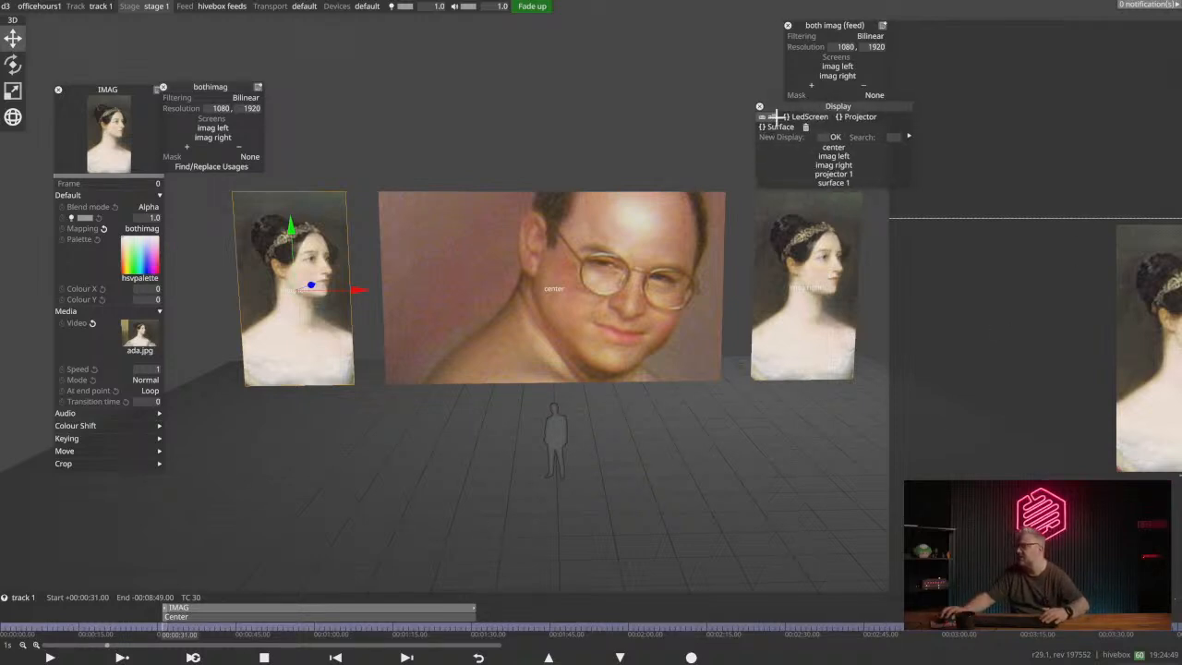
- Shrink the feed rectangle on imag right to a bit under half its width and height, anchored at the upper-left corner
drag(777, 117, 330, 66)
drag(842, 26, 370, 52)
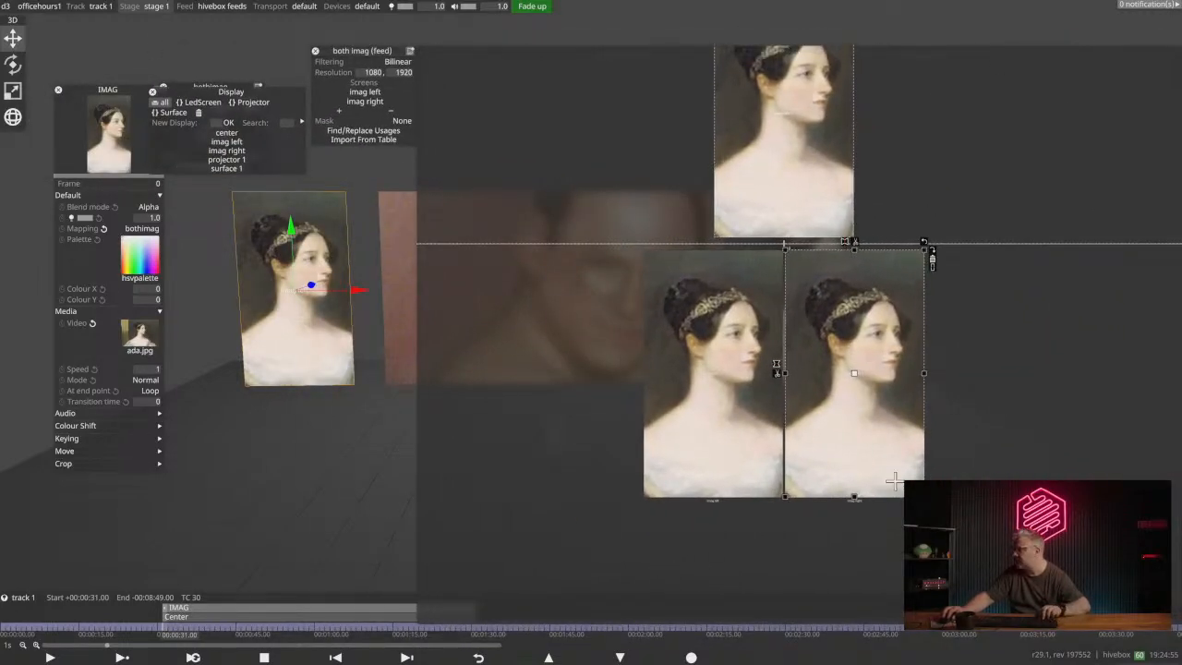
drag(925, 497, 848, 333)
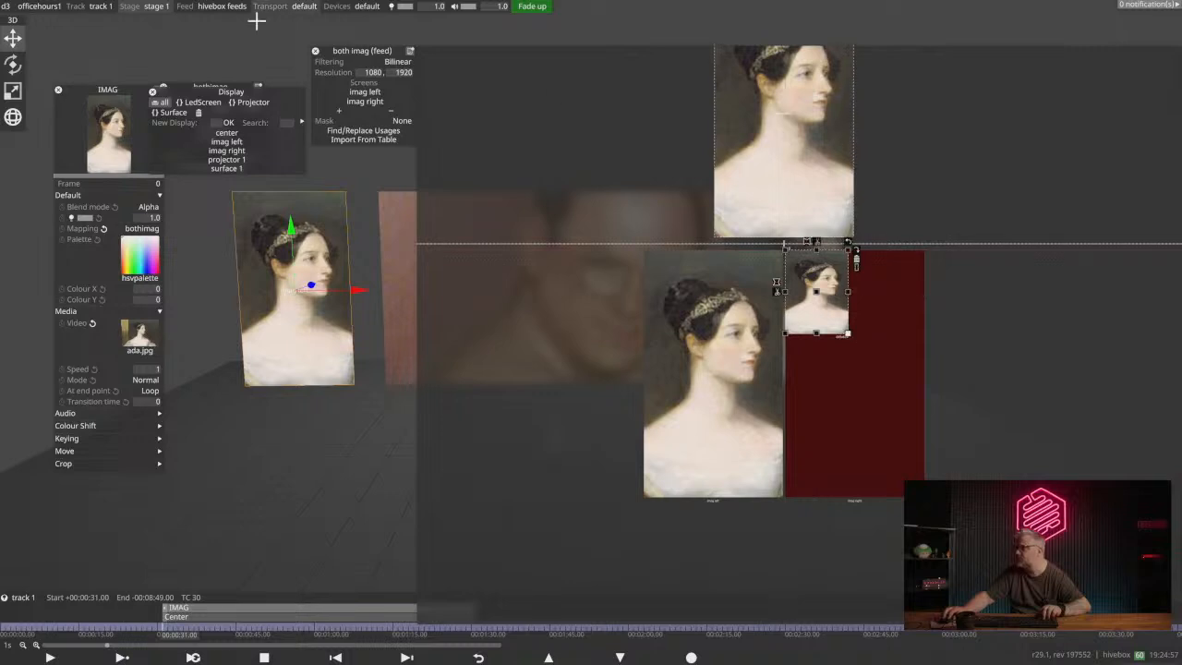
- Reduce the imag right source region on the feed canvas to its upper-left part, a bit over half the width
drag(364, 51, 327, 97)
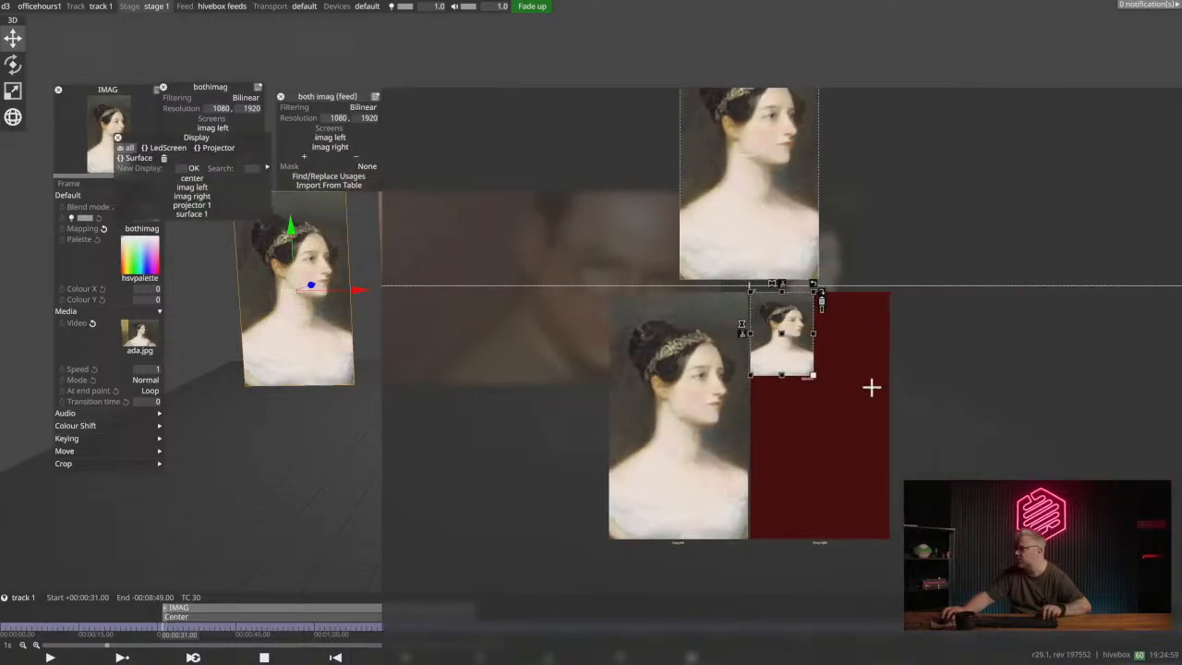
click(748, 209)
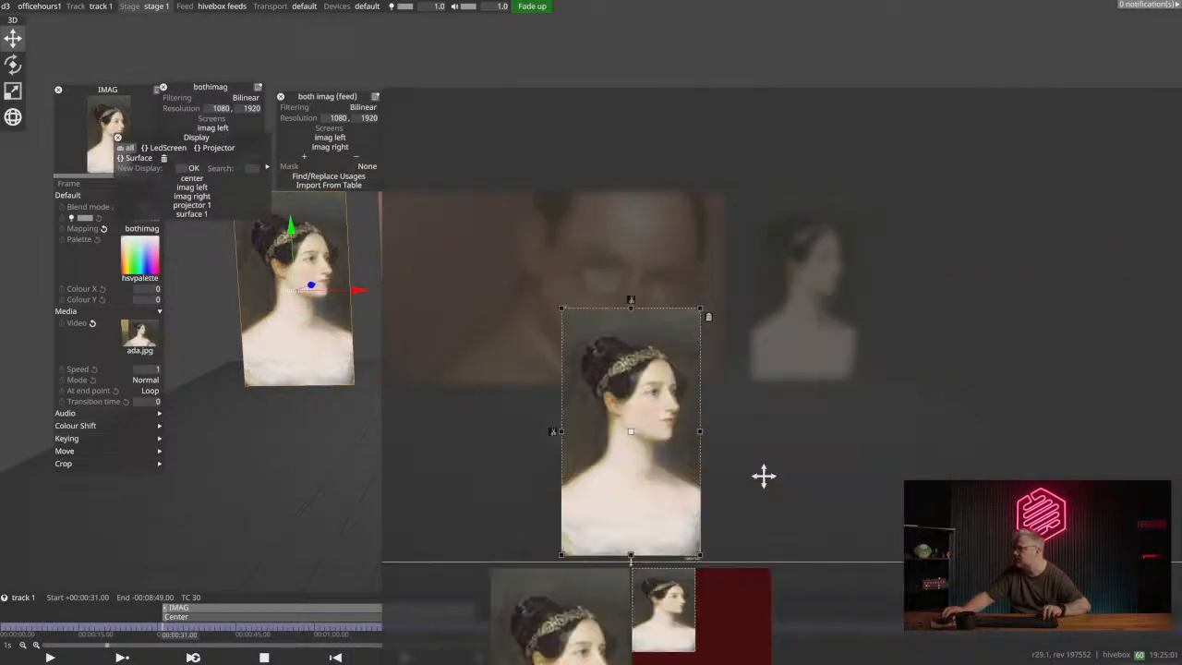
drag(736, 491, 682, 353)
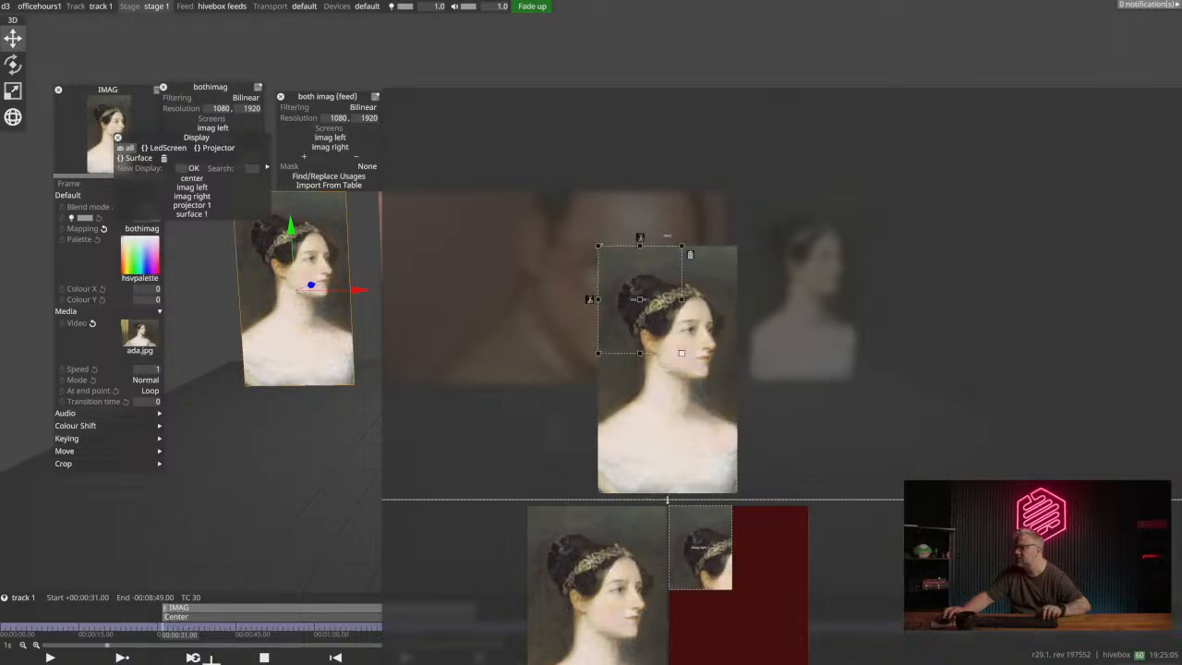
- Assign the both imag (feed) mapping to the IMAG layer and check the imag right screen on the stage
drag(180, 136, 362, 486)
drag(315, 94, 675, 97)
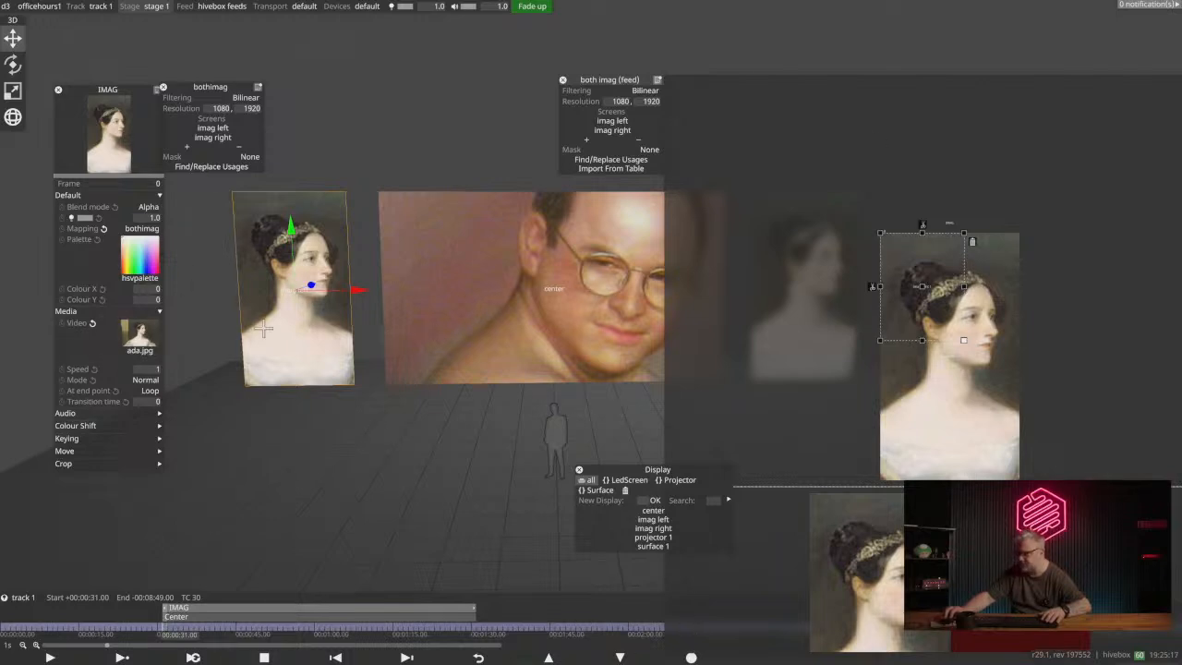
click(141, 228)
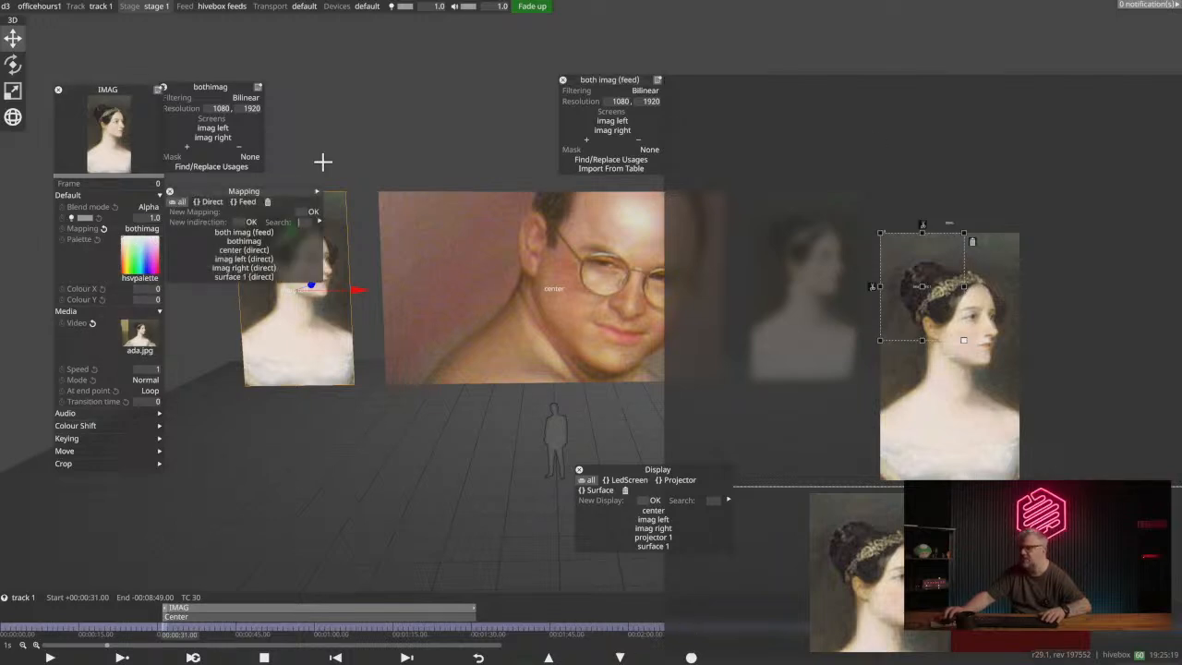
click(277, 235)
drag(529, 367, 267, 355)
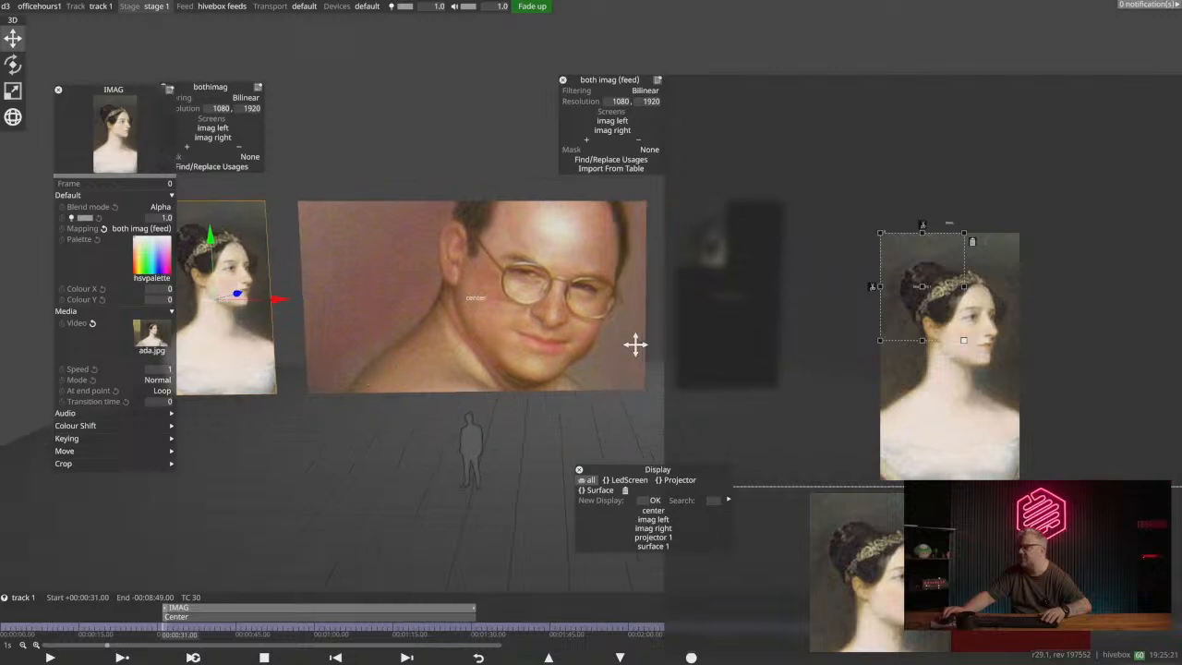
drag(635, 345, 401, 322)
drag(538, 247, 430, 270)
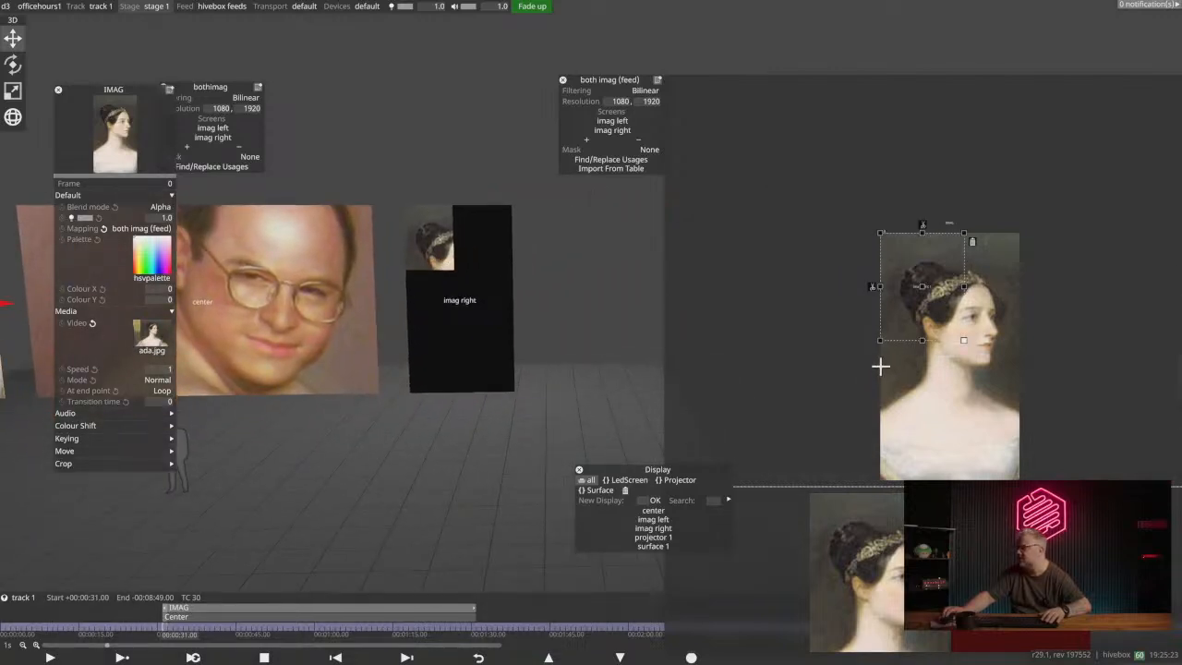
- Enlarge the feed rectangle to imag right's full width and widen its source region to the canvas's full width
drag(917, 369, 783, 195)
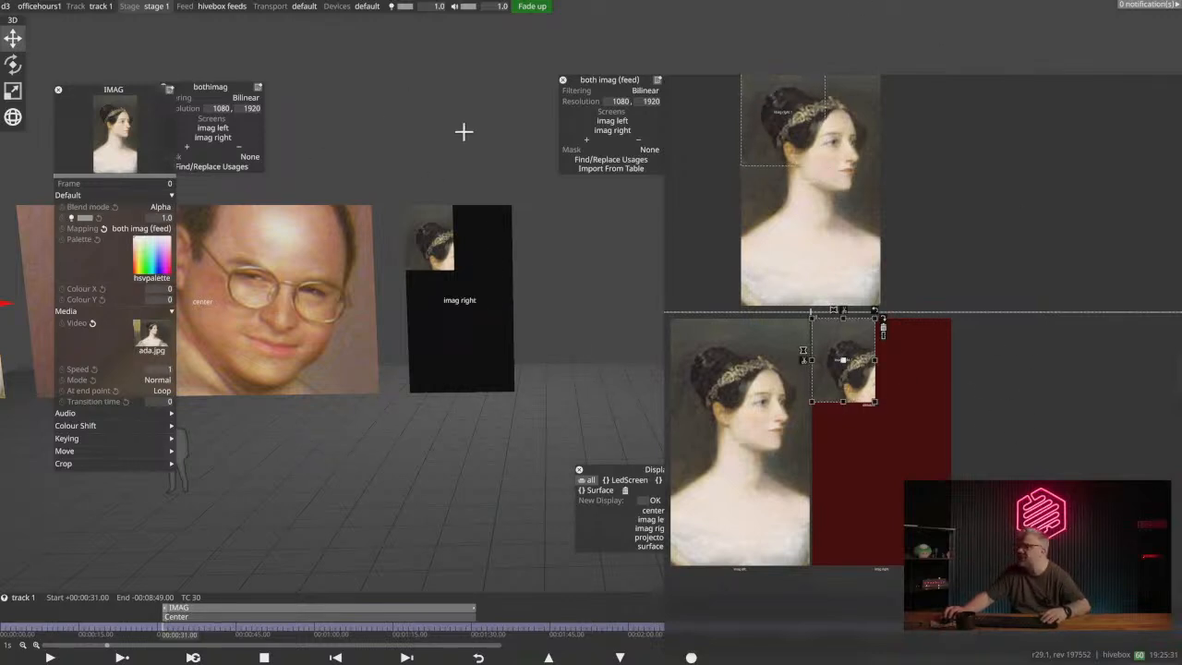
drag(358, 264, 531, 240)
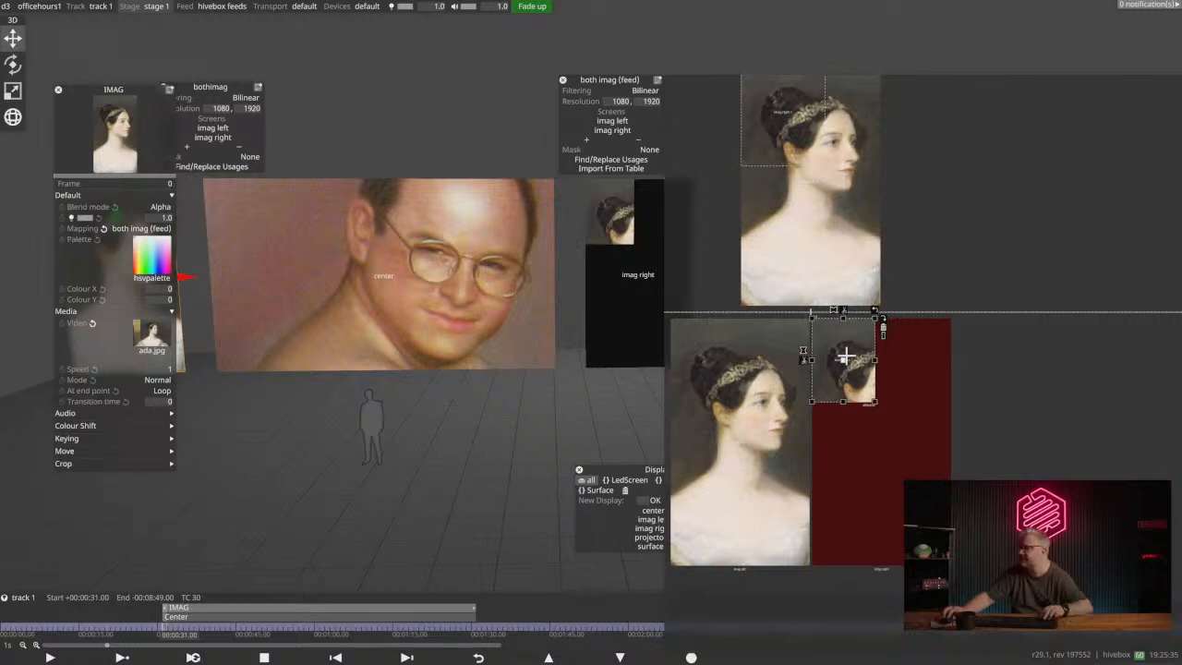
drag(874, 403, 950, 470)
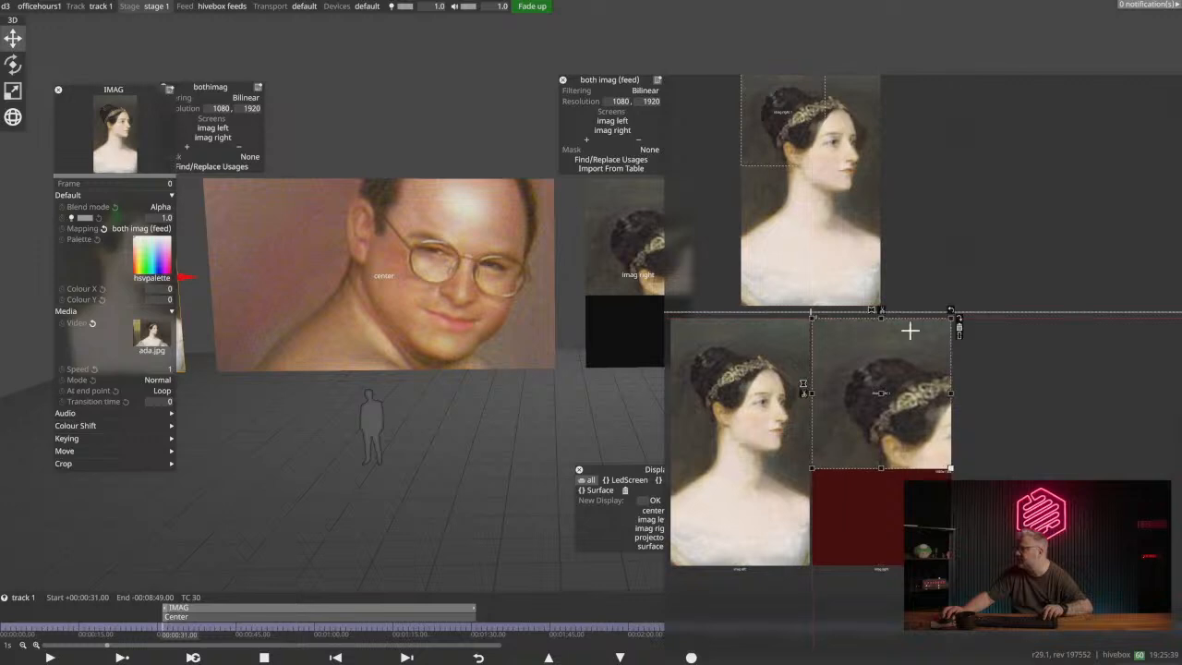
drag(824, 167, 878, 227)
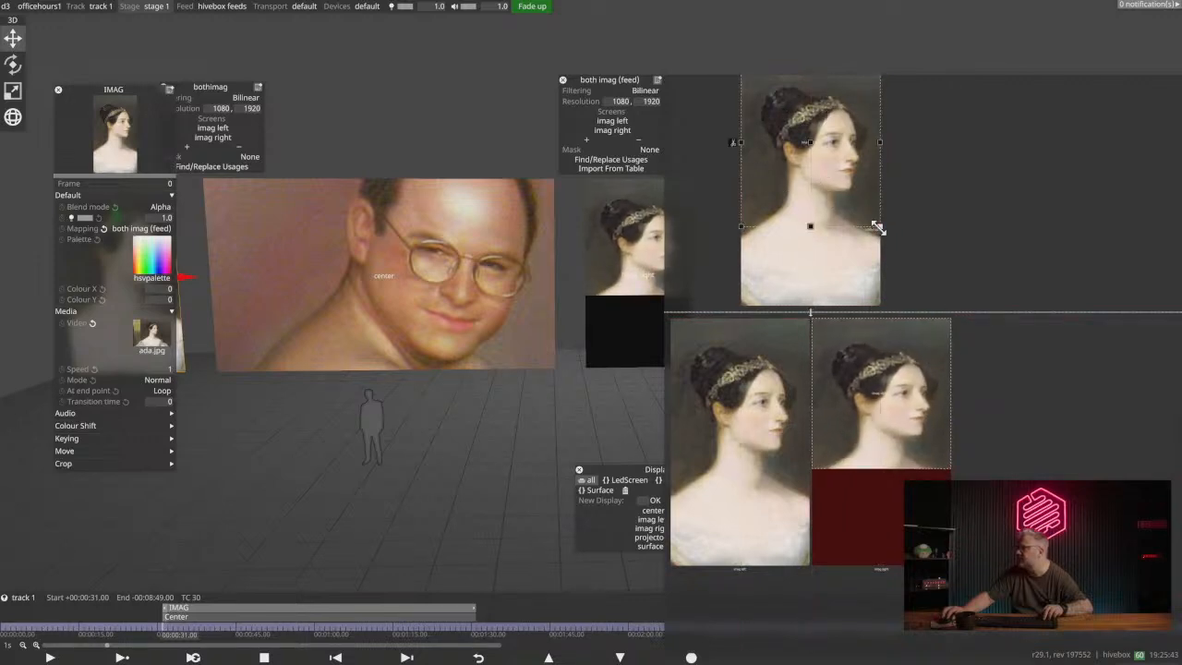
- Stretch the feed rectangle on imag right down to the screen's full height
middle_drag(751, 175, 704, 241)
middle_drag(485, 300, 522, 277)
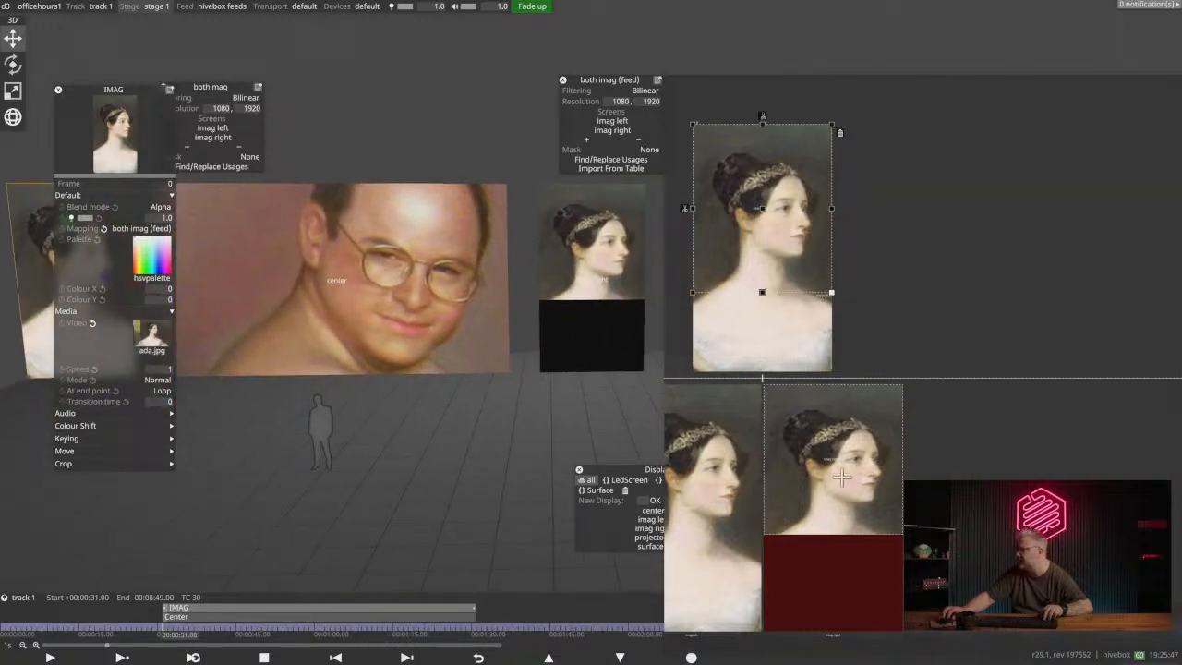
middle_drag(1004, 428, 957, 240)
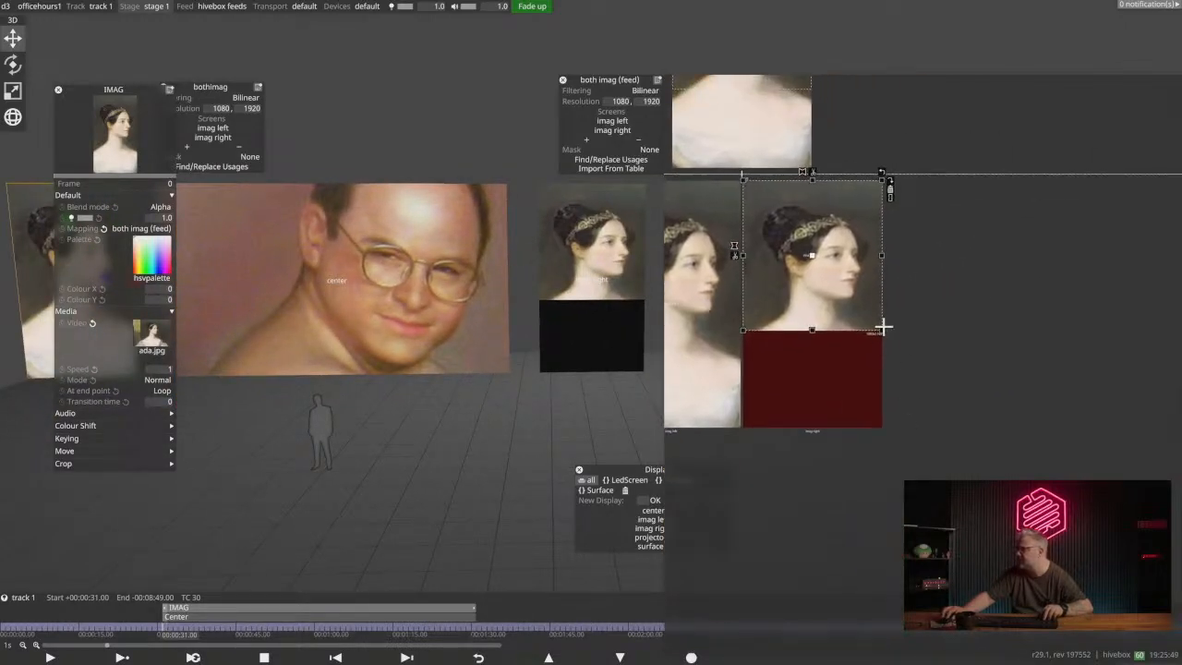
drag(883, 329, 884, 429)
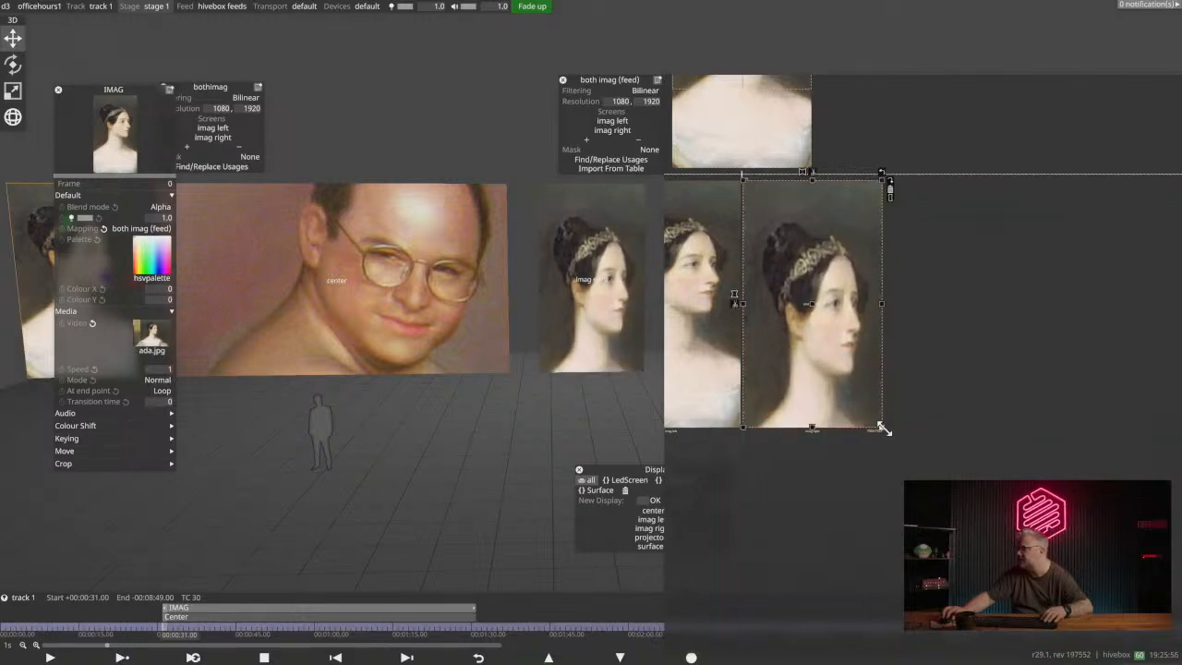
- Split the imag right feed rectangle into upper and lower halves and shift the upper half sideways
click(733, 303)
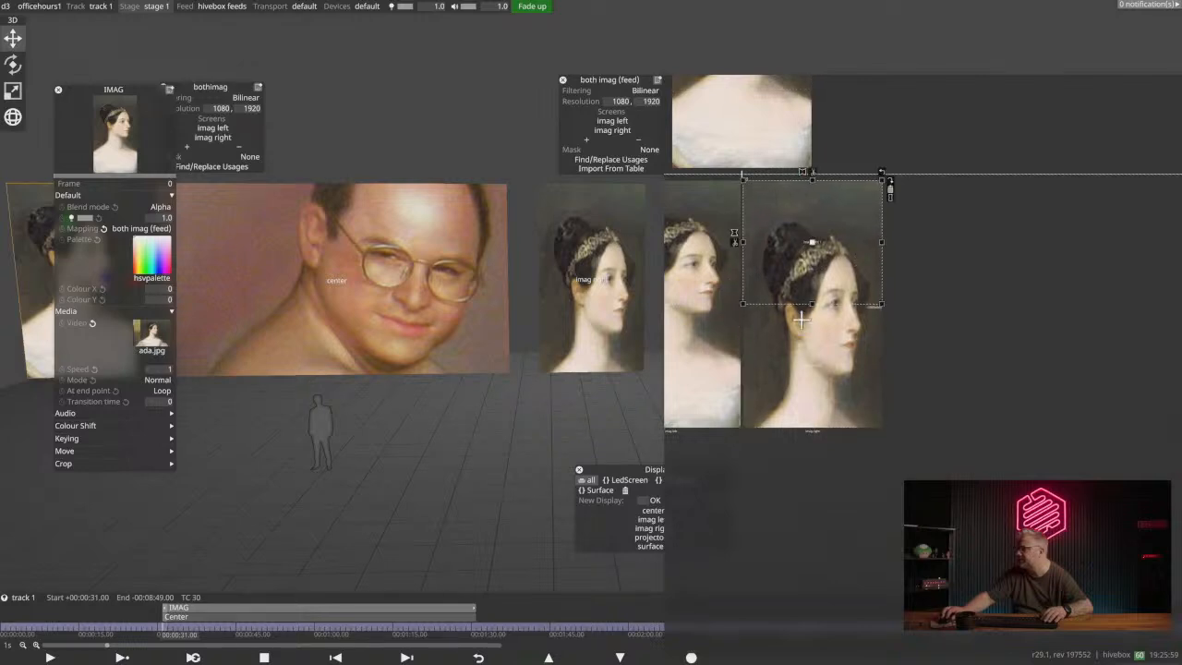
drag(810, 245, 843, 239)
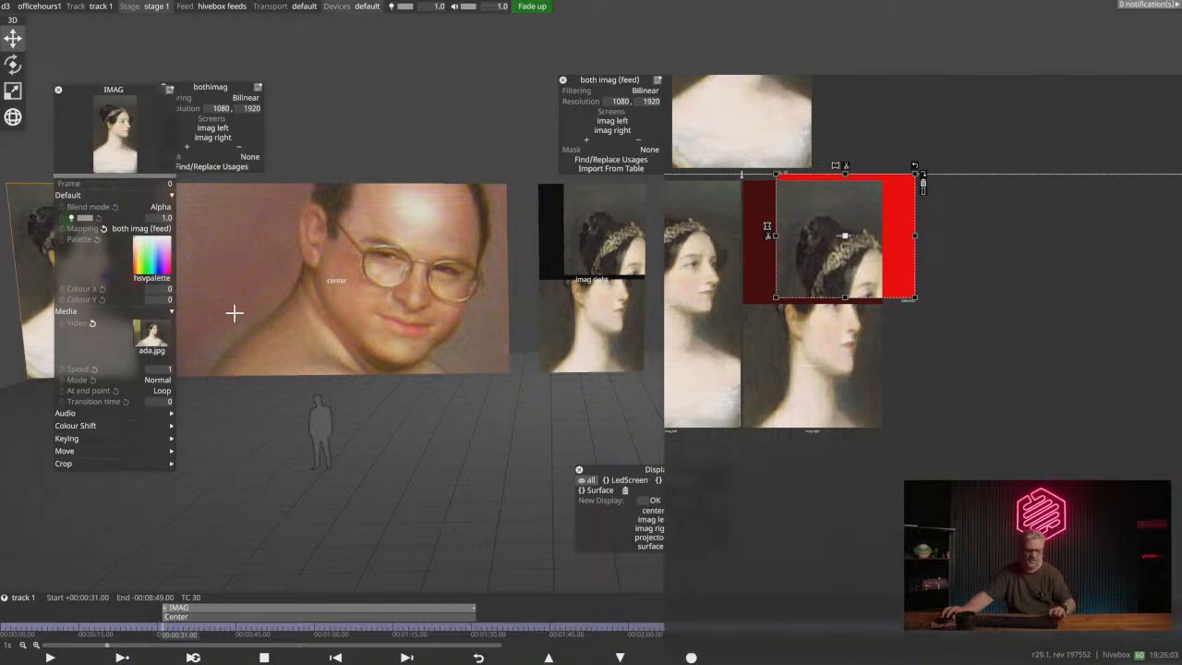
- Undo the split, resizing and source region edits on the imag right feed and the IMAG layer's last mapping change
key(ctrl+z)
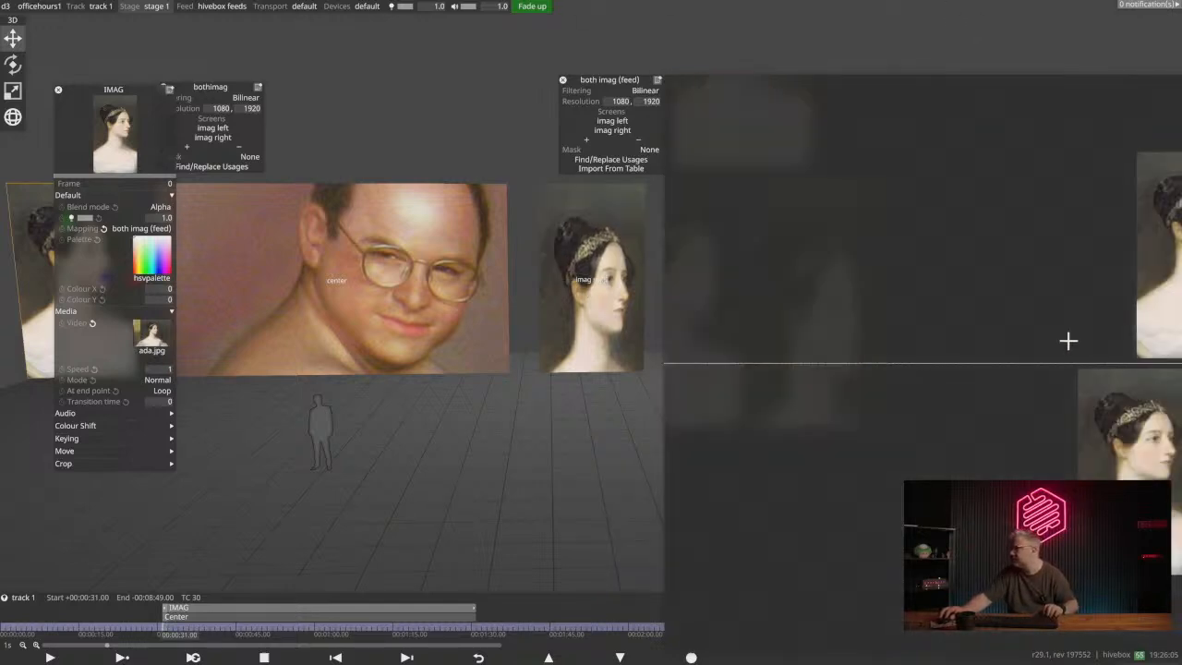
drag(1007, 255, 560, 210)
key(ctrl+z)
key(ctrl+z)
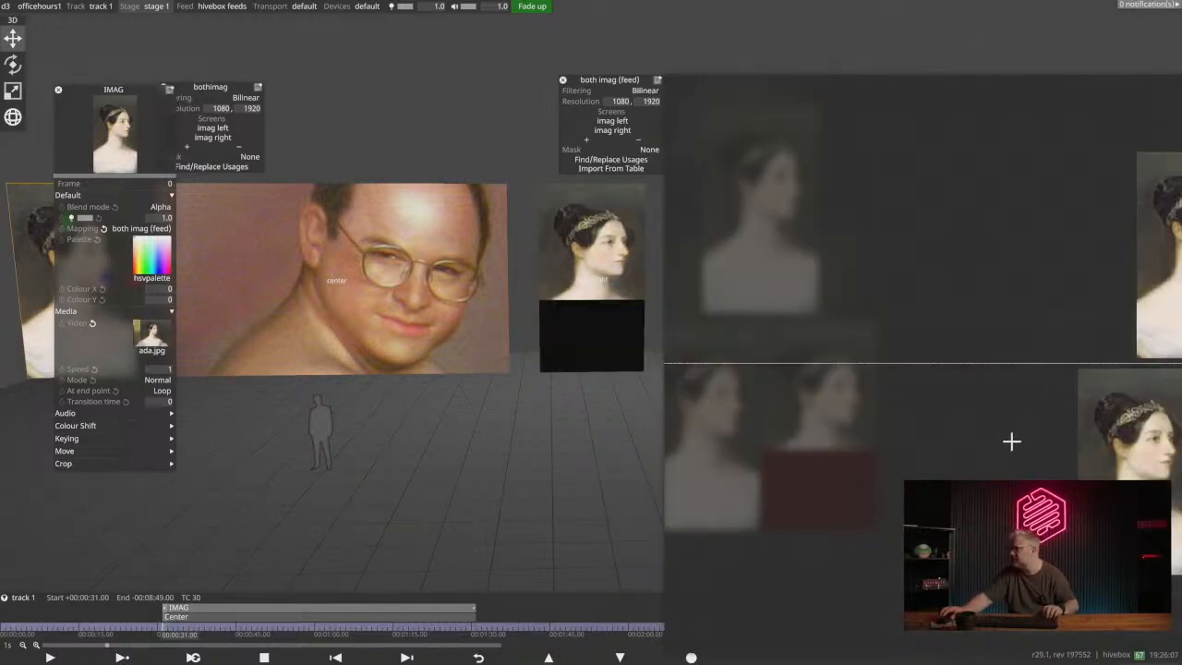
key(ctrl+z)
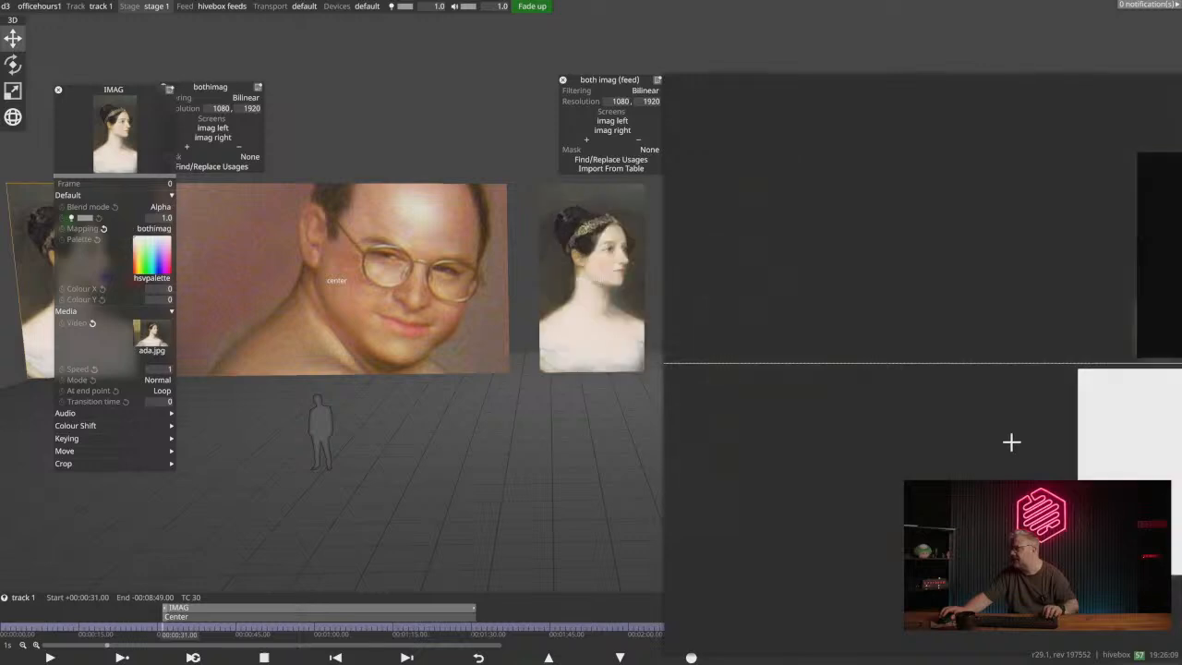
drag(936, 427, 704, 387)
click(1011, 338)
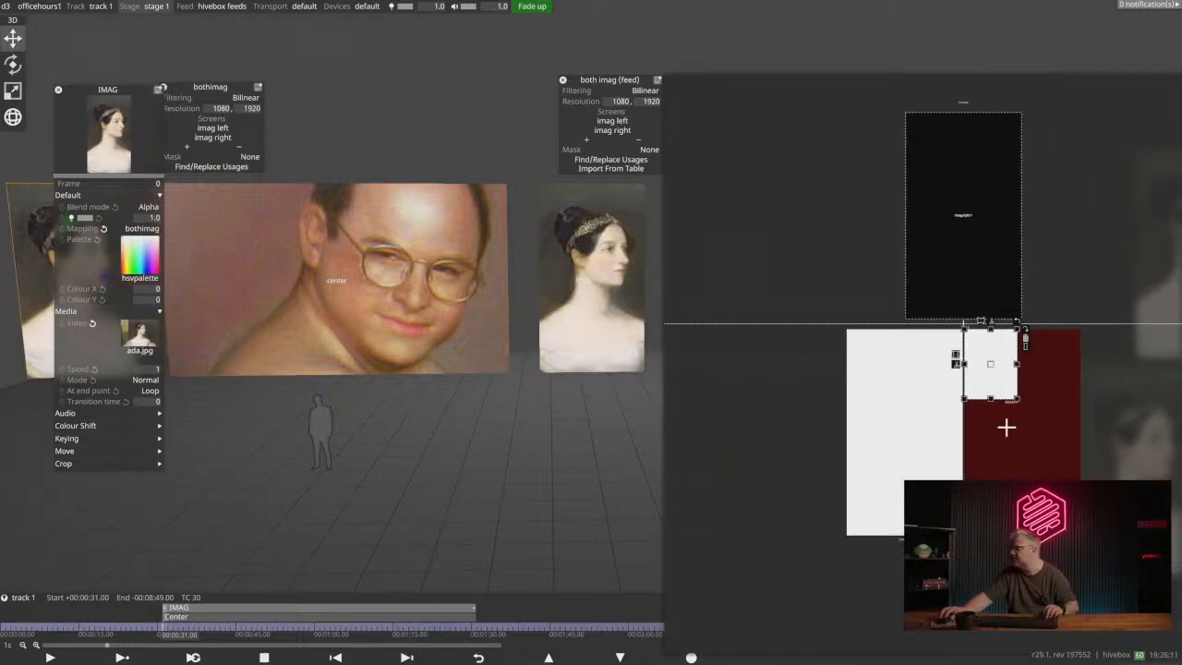
- Enlarge the feed rectangle on imag right to cover the whole screen and close the both imag (feed) mapping editor
drag(1030, 434, 1081, 536)
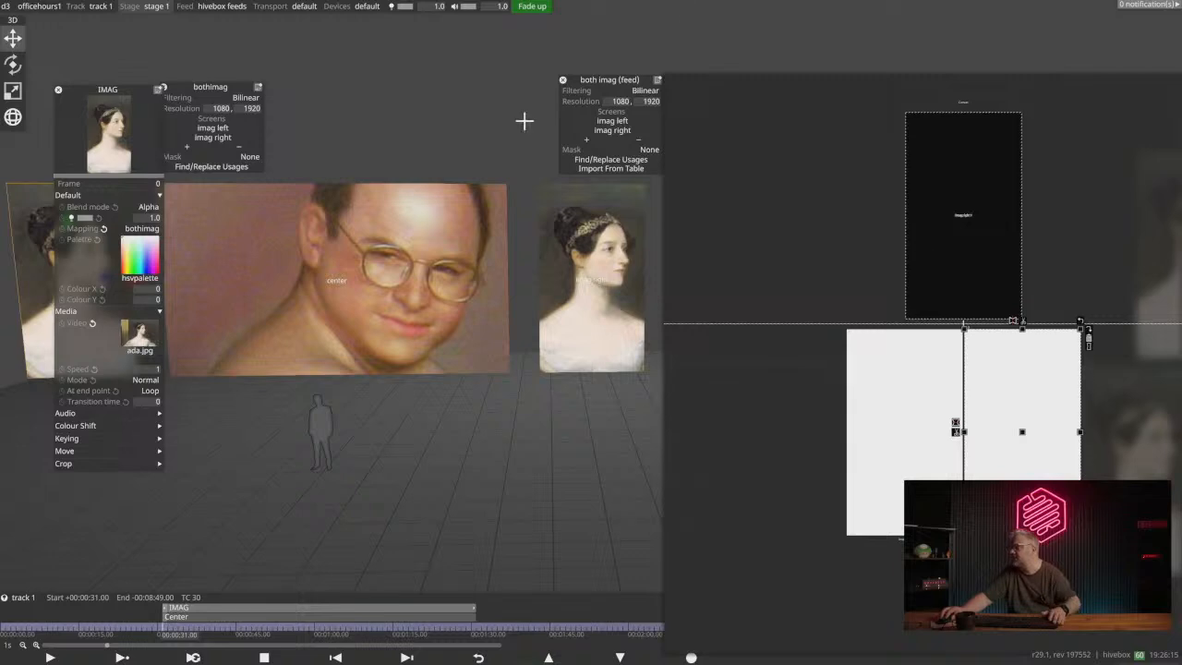
click(563, 81)
- Assign the both imag (feed) mapping to the IMAG layer and move the layer's editor clear of the LED screens
click(132, 228)
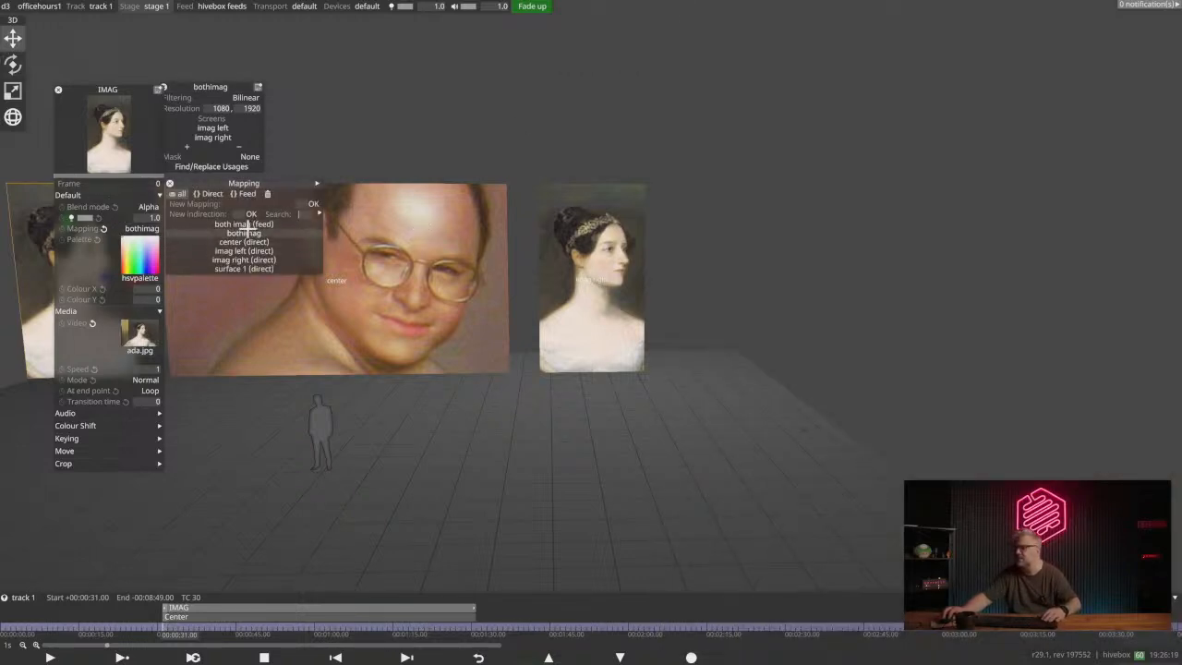
click(249, 230)
click(158, 230)
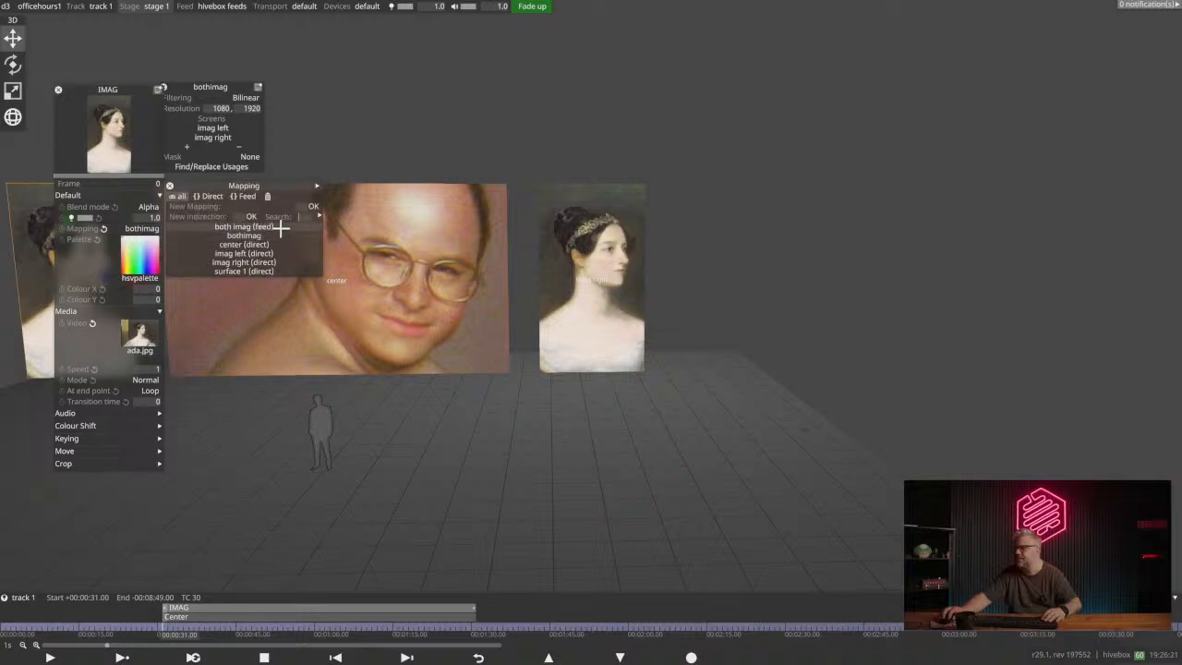
click(280, 227)
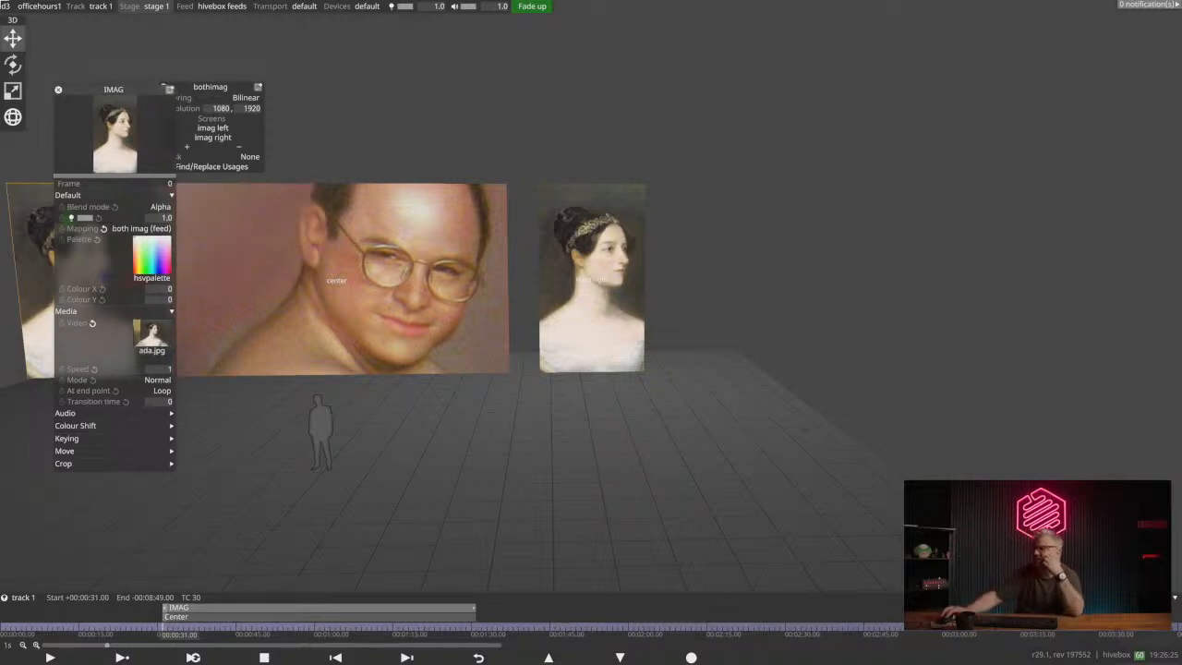
drag(88, 90, 1040, 72)
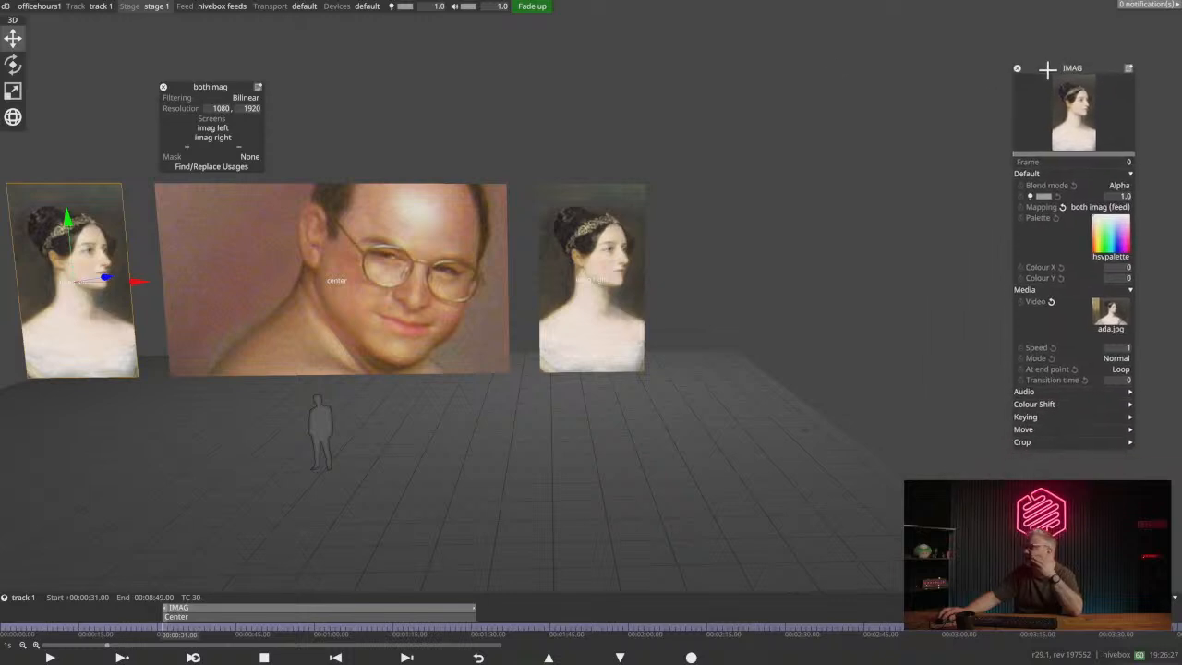
middle_drag(346, 339, 486, 322)
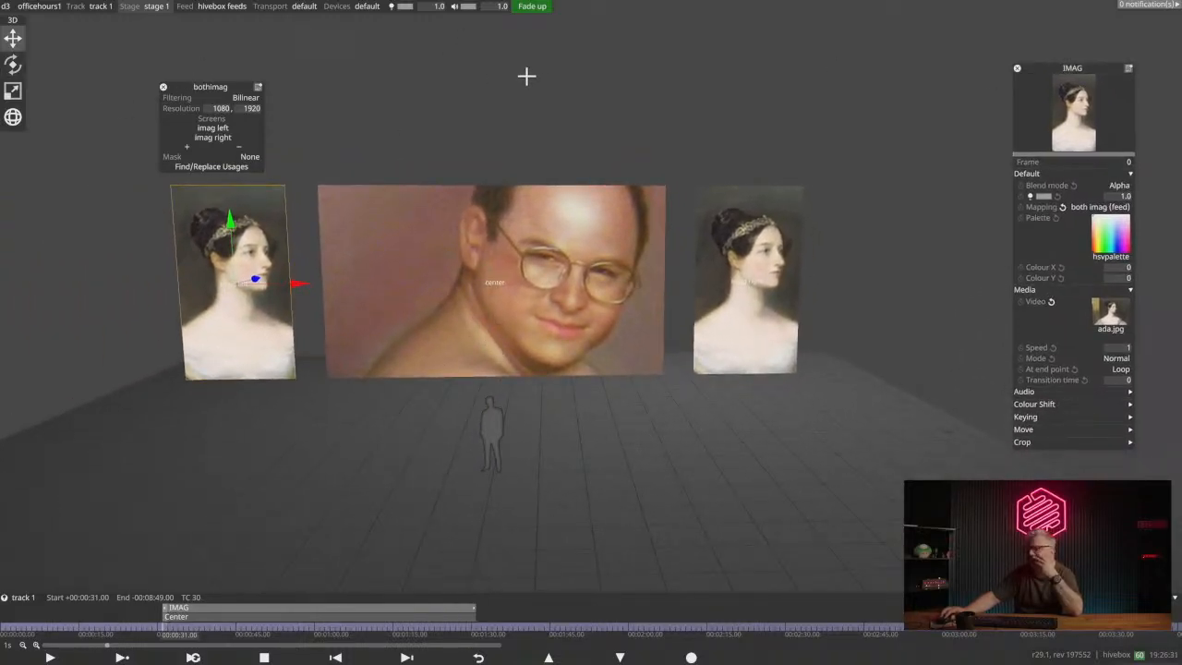
middle_drag(525, 262, 518, 303)
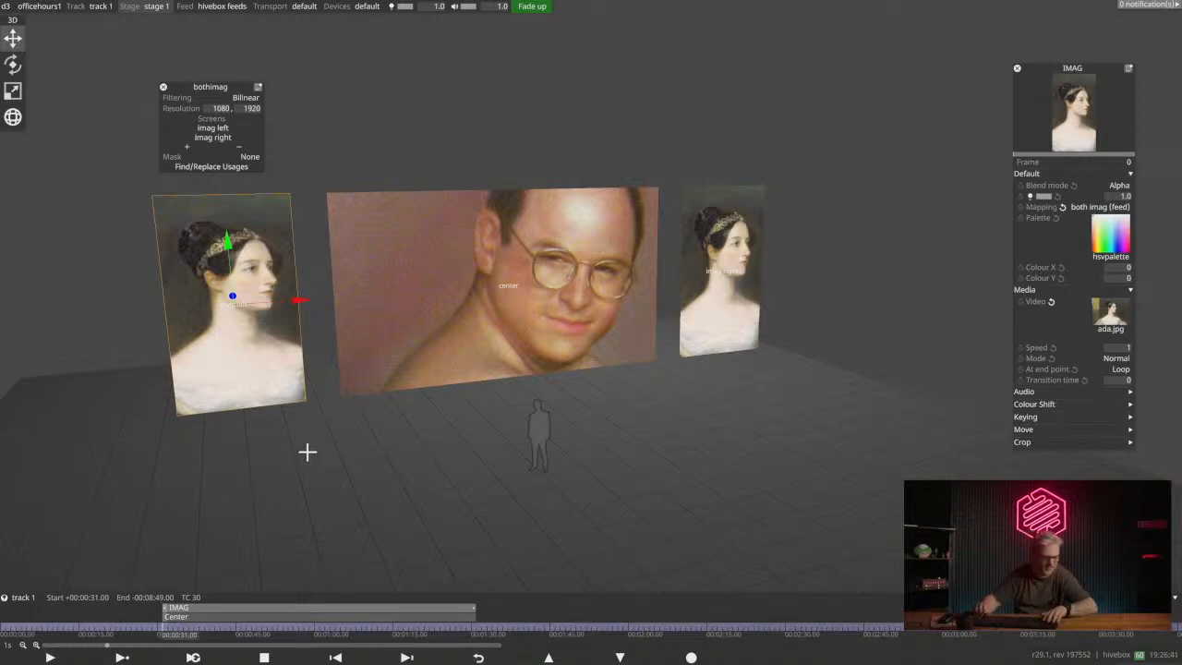
- Exit the officehours1 project to the desktop and reposition the d3 Manager window
key(alt+F4)
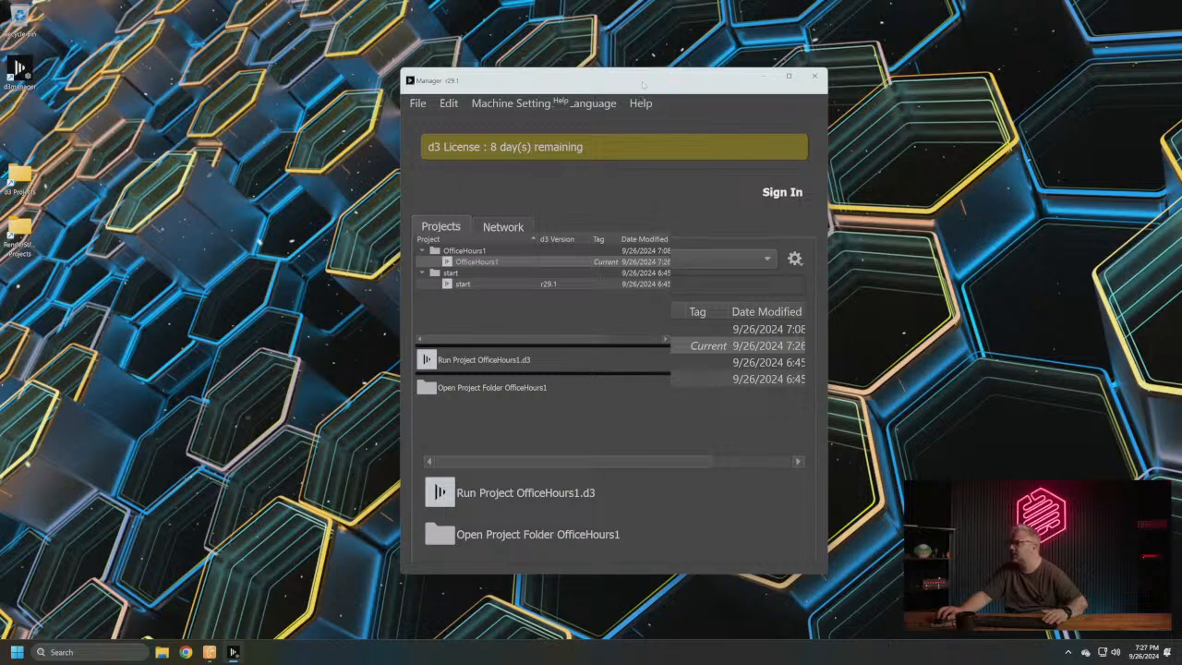
drag(644, 85, 591, 68)
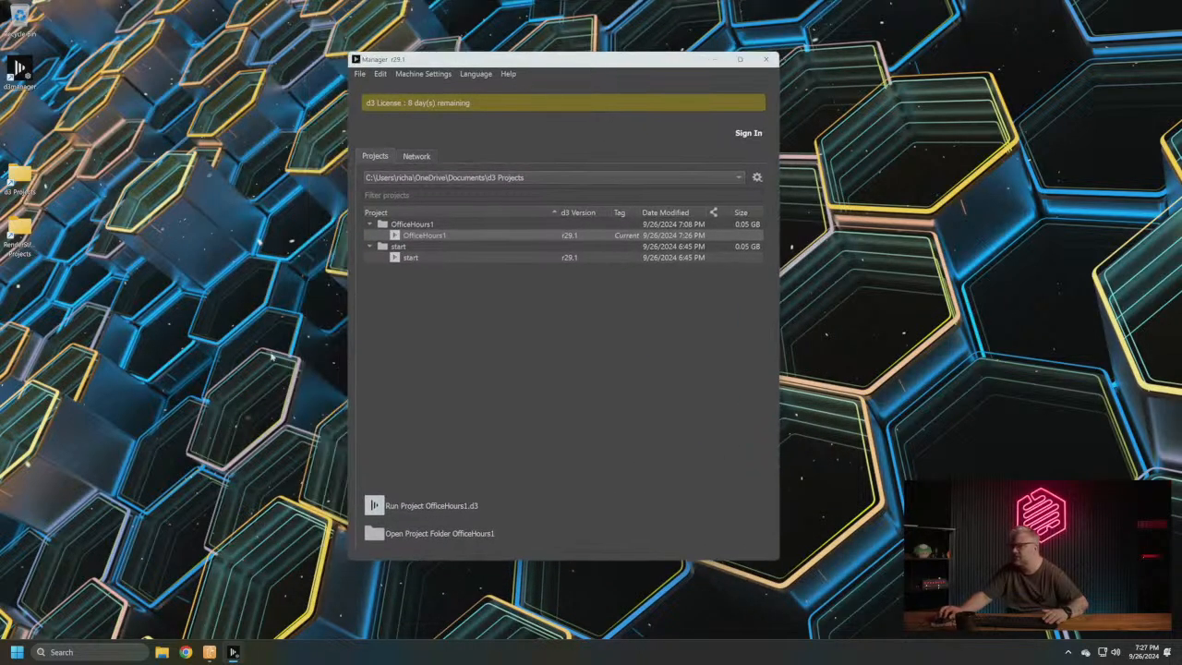
- Search Windows for an installed copy of Notch Builder, trying the terms notch and builder, and dismiss the search
click(134, 651)
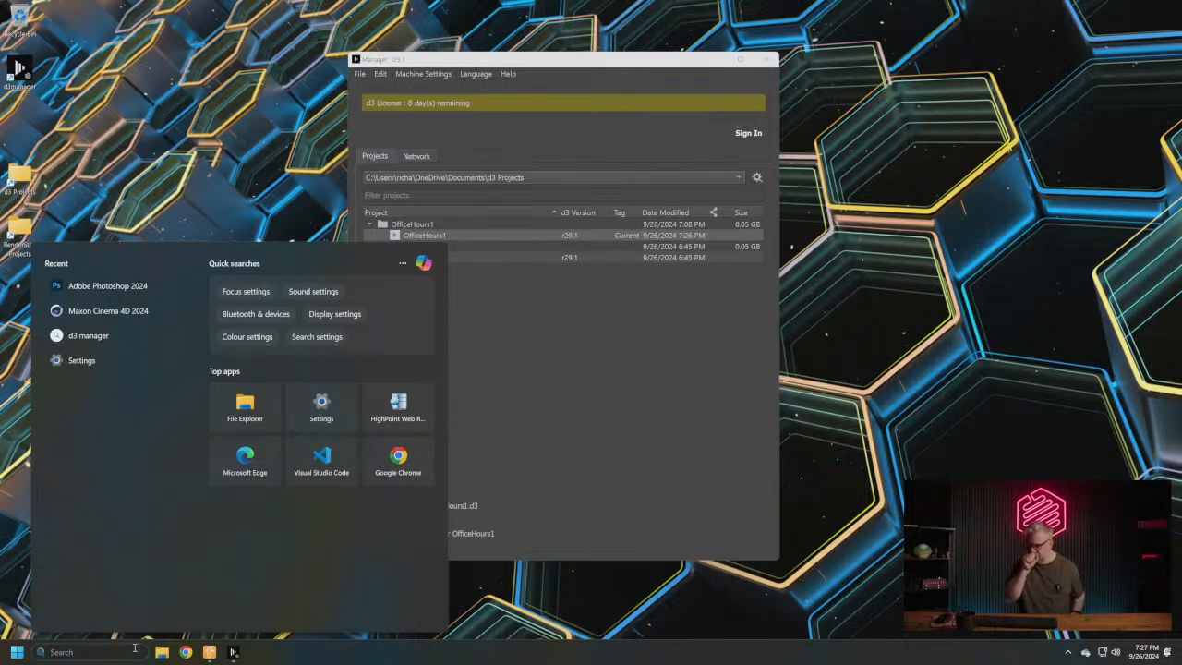
text(notch_host)
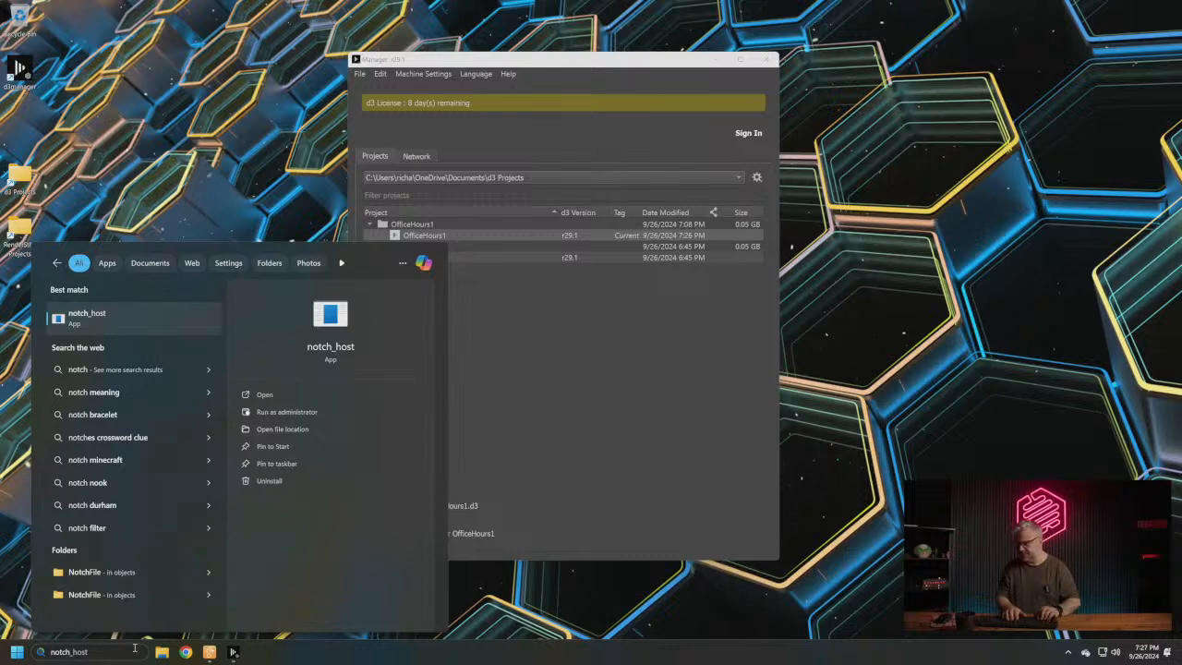
key(BackSpace)
key(BackSpace)
key(BackSpace)
key(BackSpace)
key(BackSpace)
key(BackSpace)
key(BackSpace)
key(BackSpace)
key(BackSpace)
key(BackSpace)
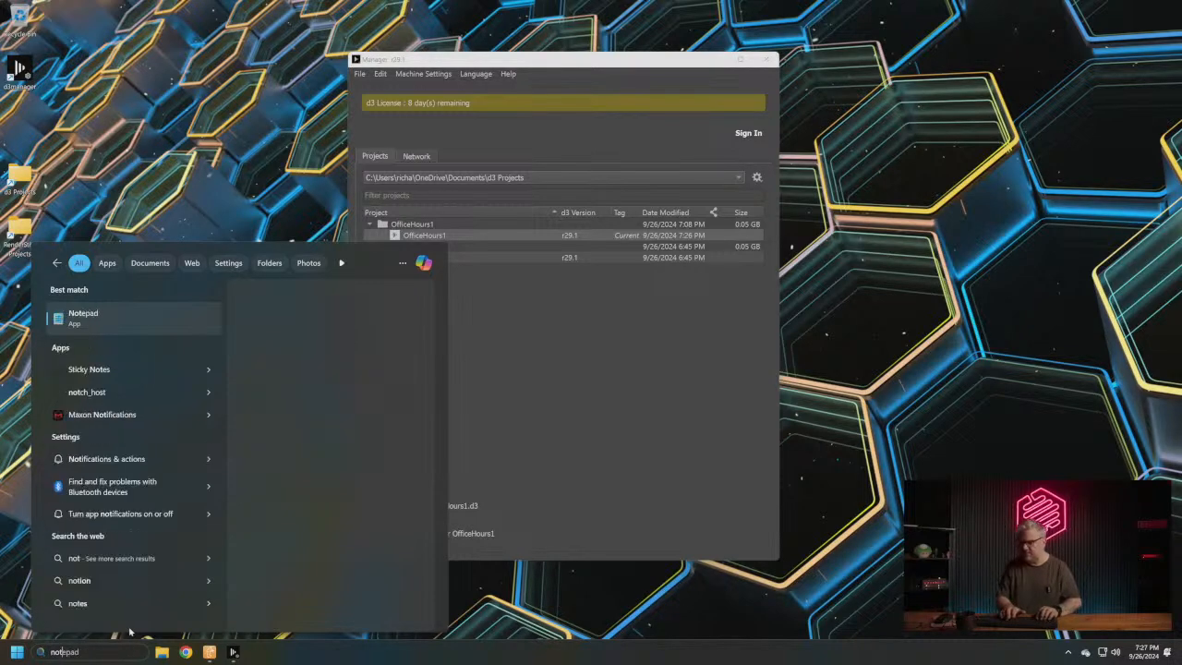
text(builder depot)
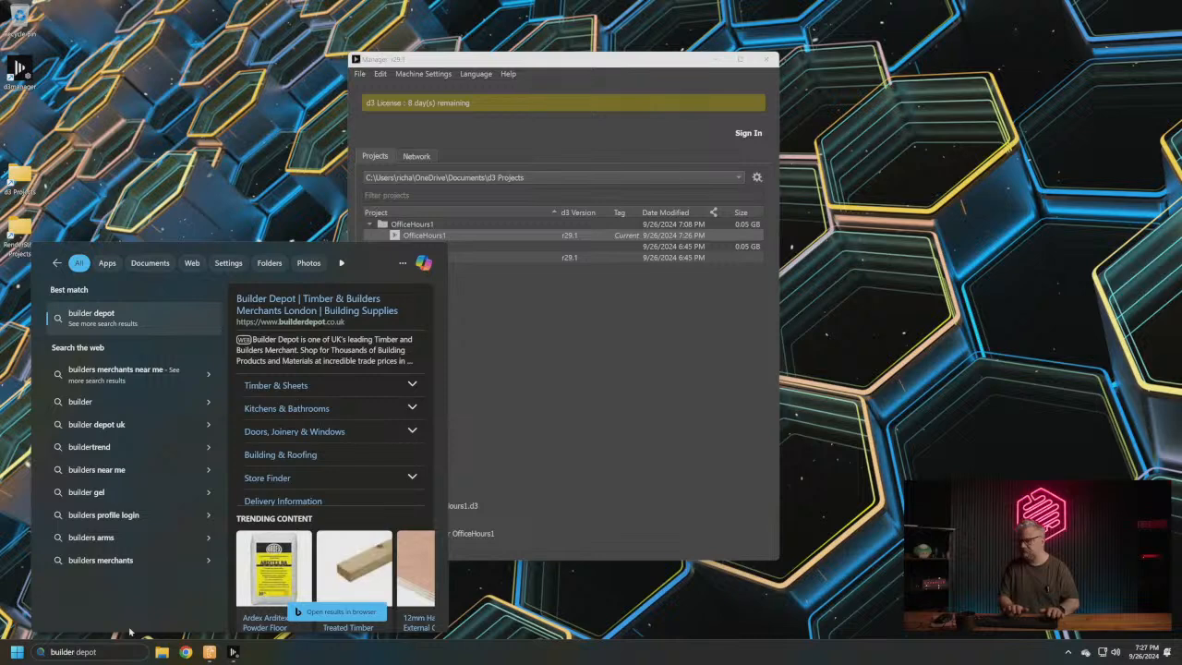
click(517, 369)
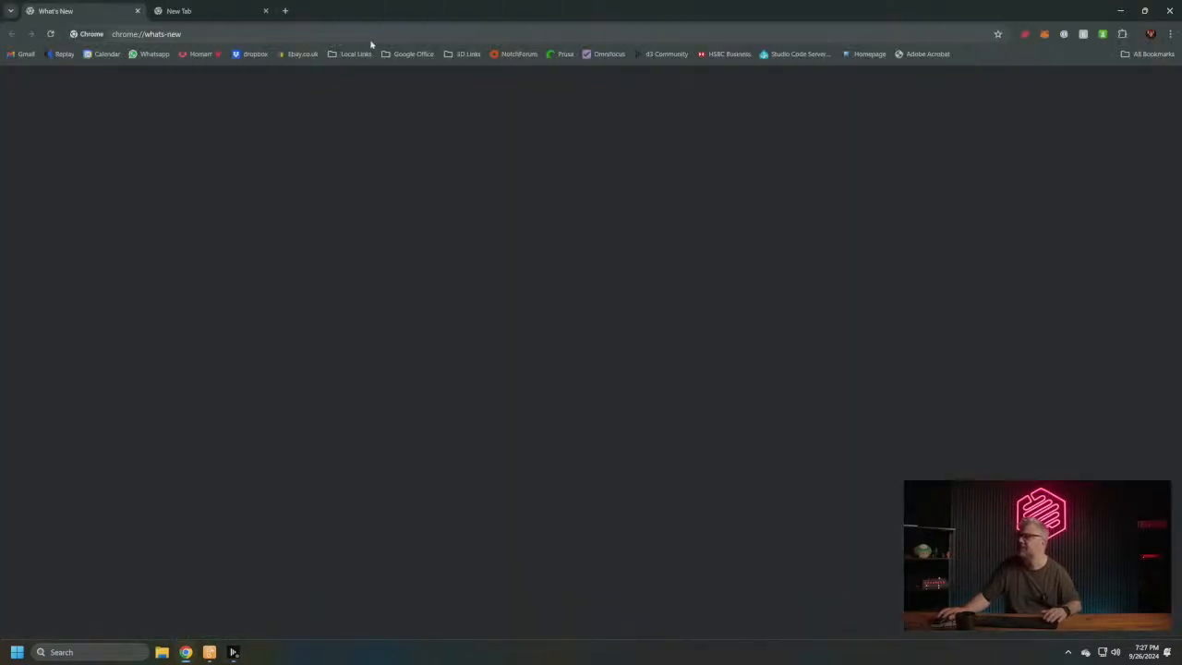
- Switch to Chrome and search the web for "download notch"
click(390, 32)
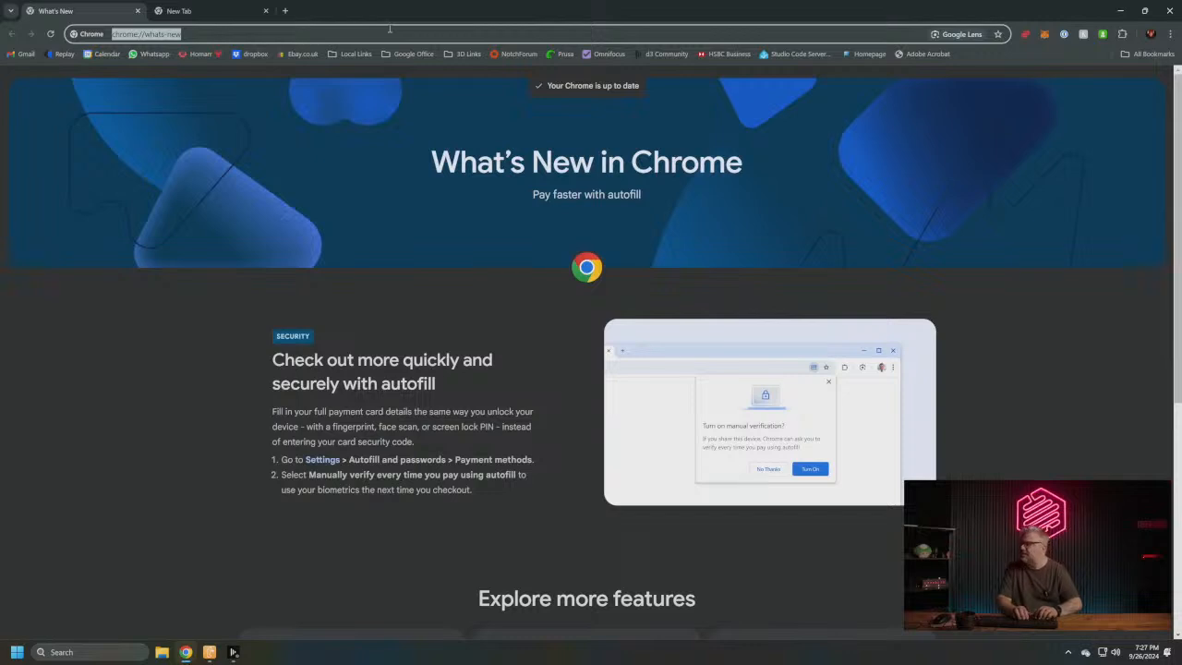
text(download n)
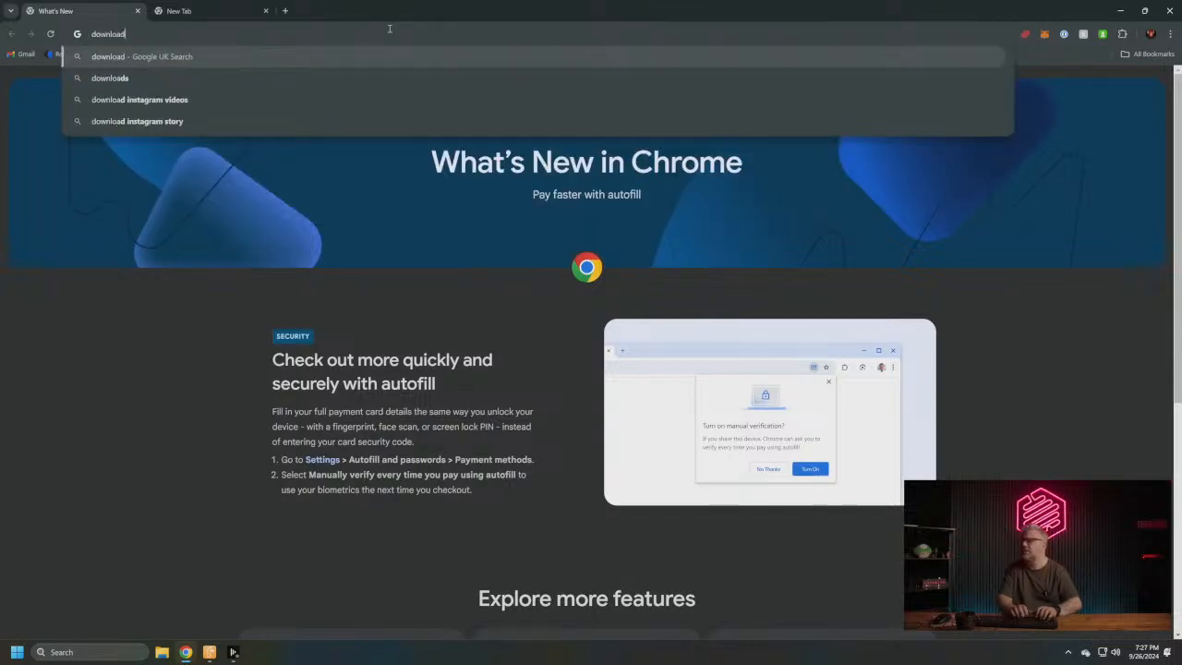
text(otch)
key(Return)
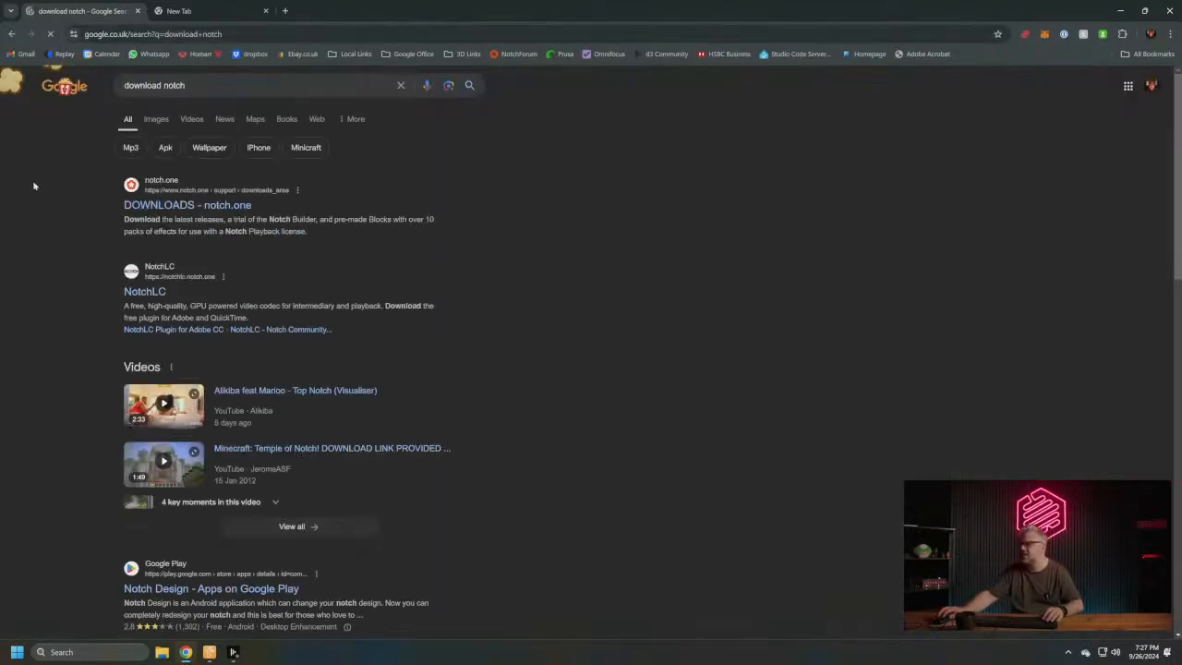
- Open the notch.one Downloads page and save the 64-bit Notch Builder installer for Learning, Base & Pro in the Downloads folder
click(179, 205)
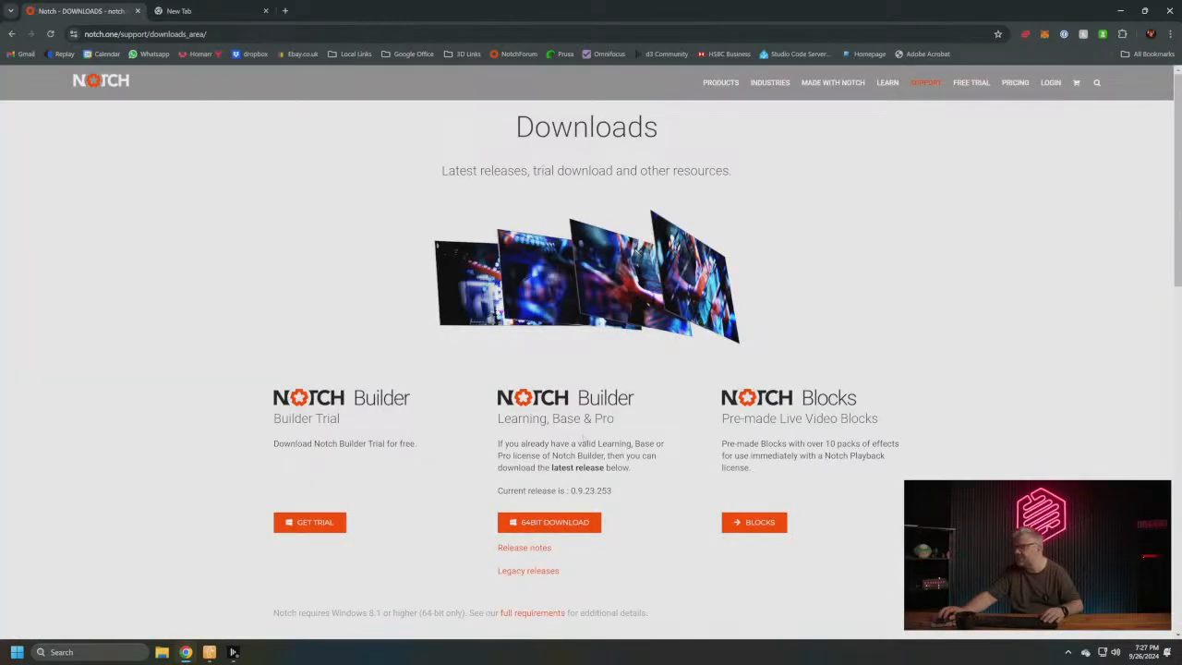
click(554, 523)
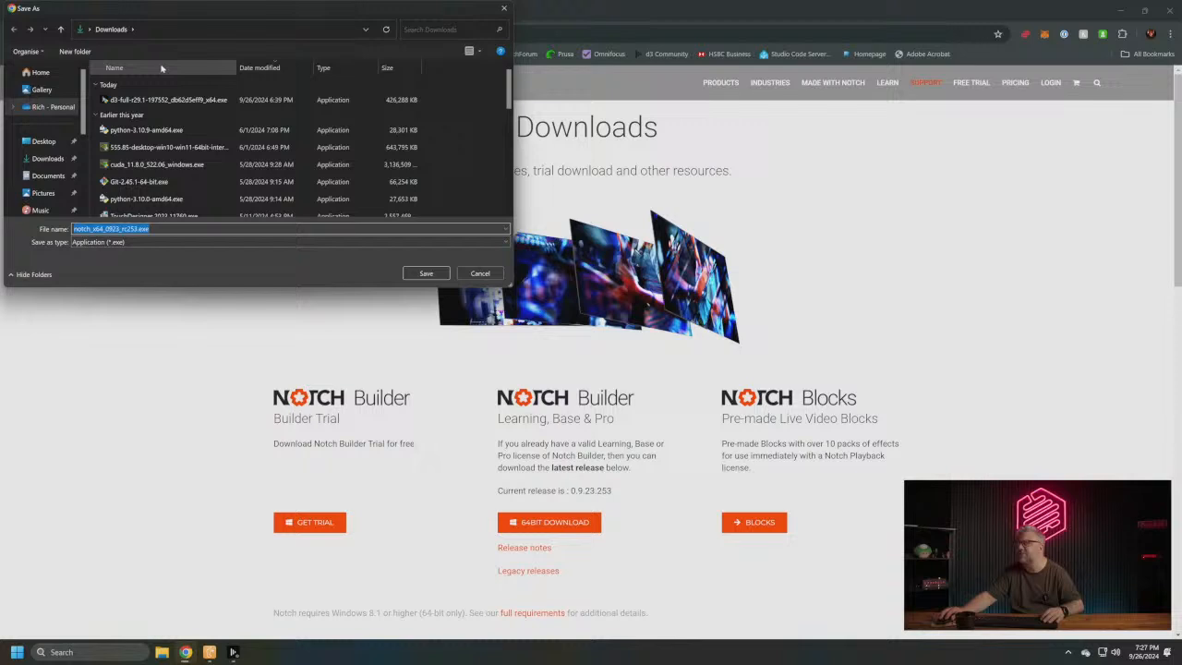
click(430, 272)
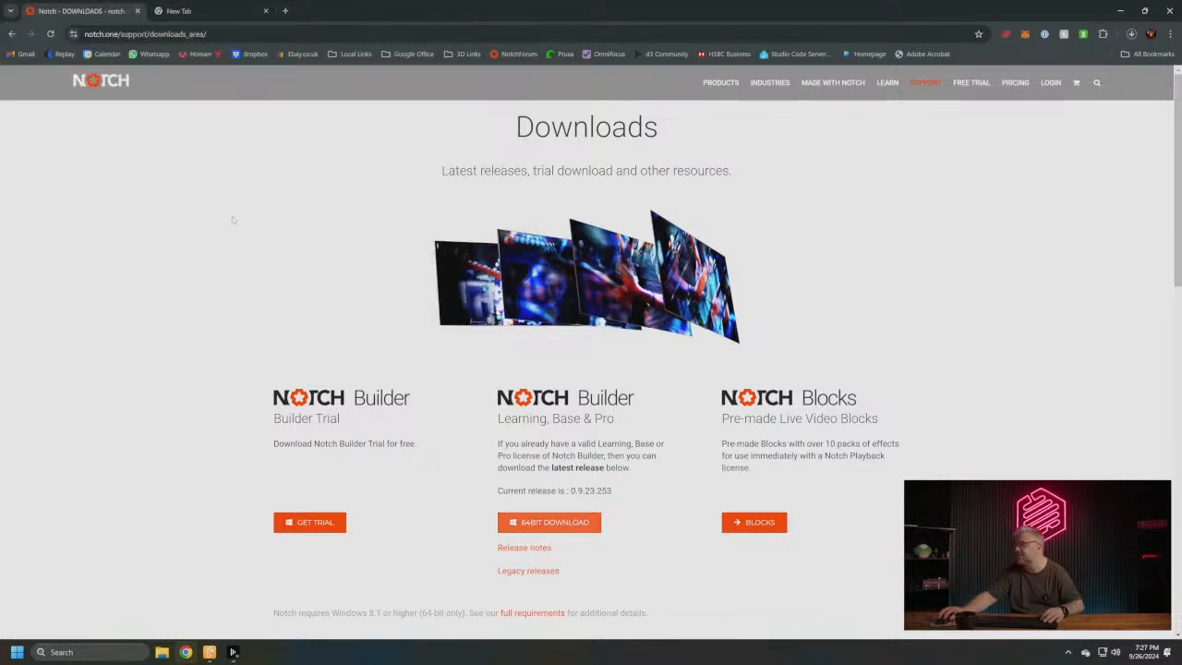
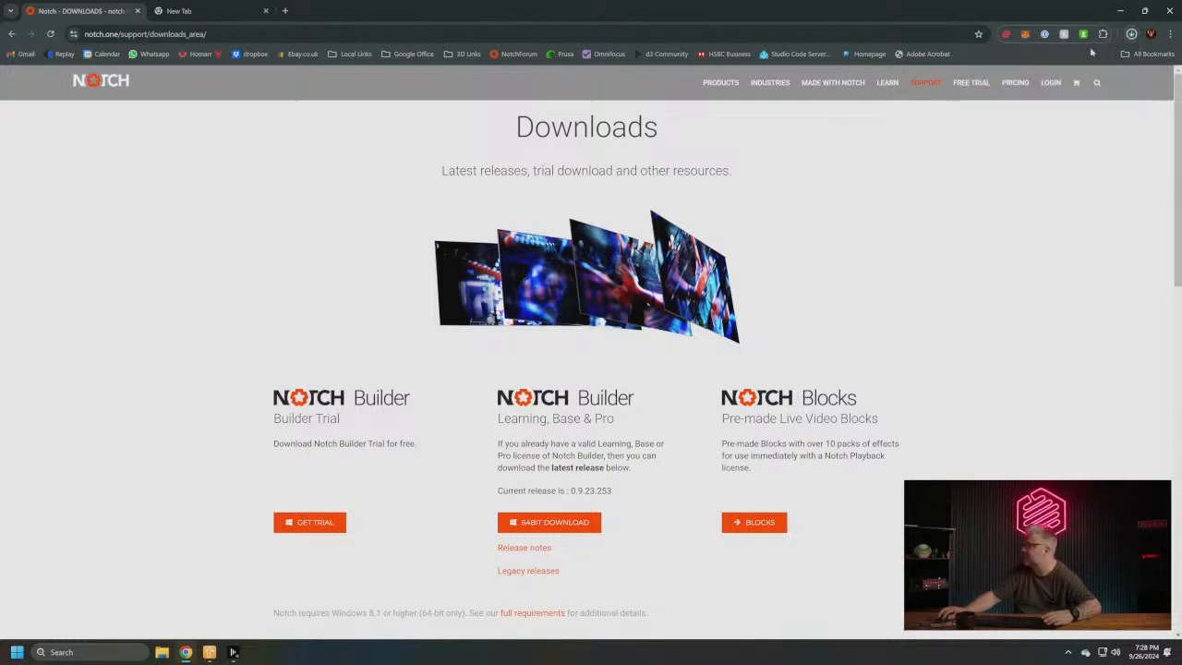
- Show the finished download in its folder and launch the notch_x64_0923_rc253.exe installer
click(1131, 33)
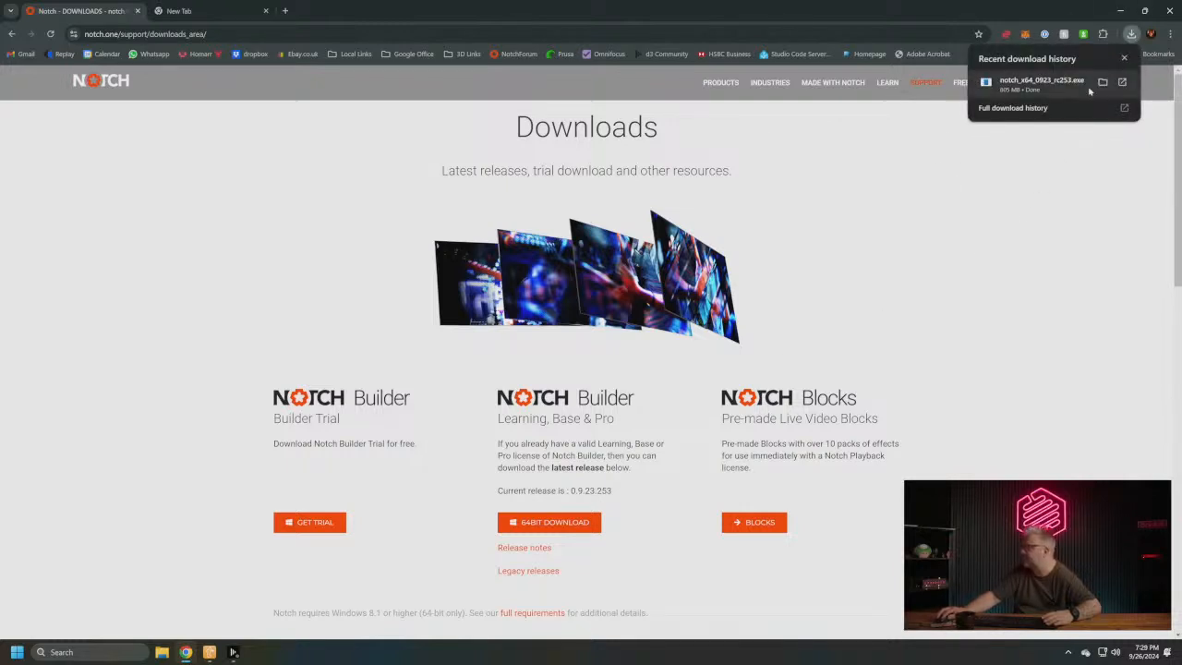
click(1104, 83)
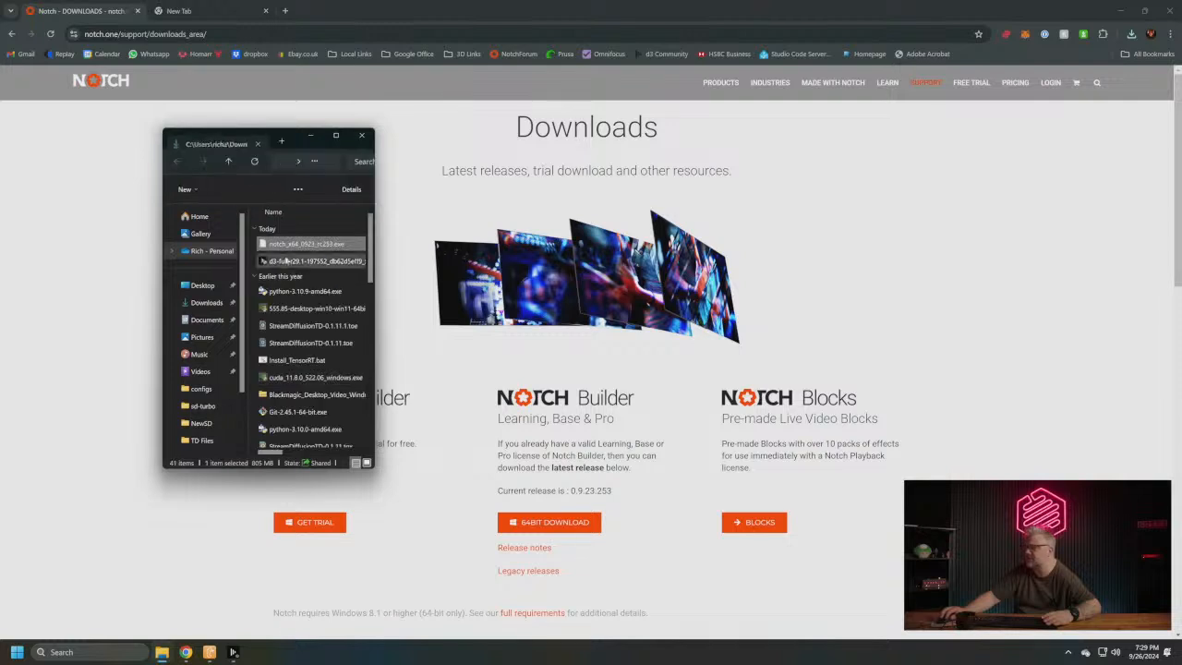
double_click(310, 245)
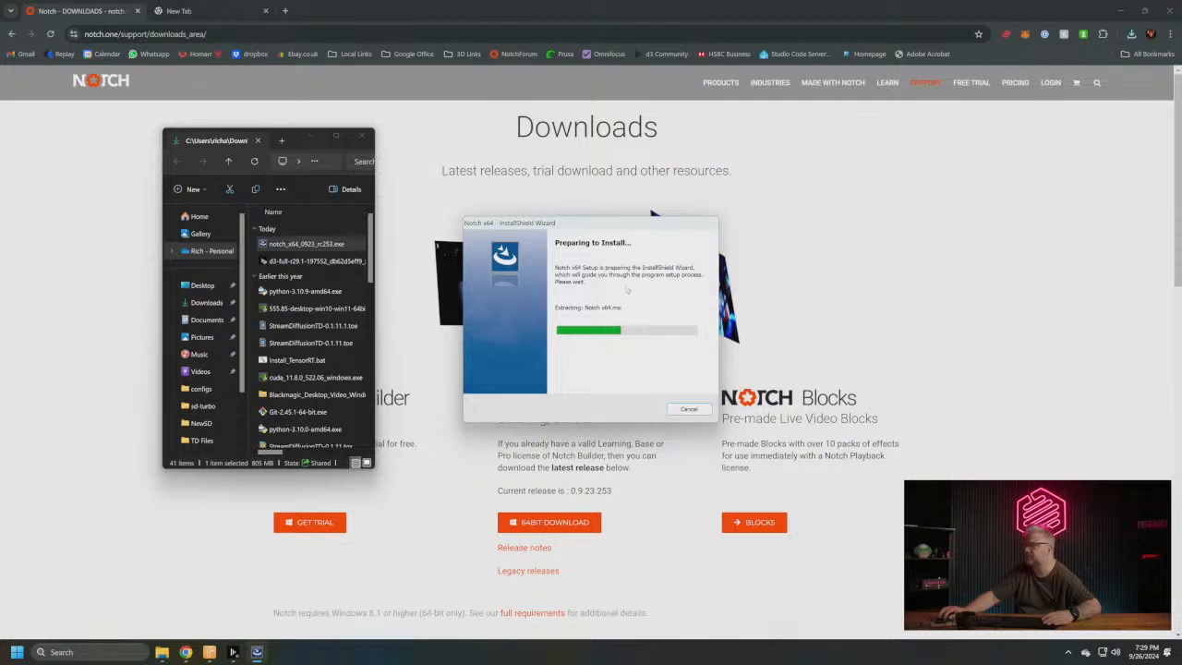
drag(593, 225, 445, 205)
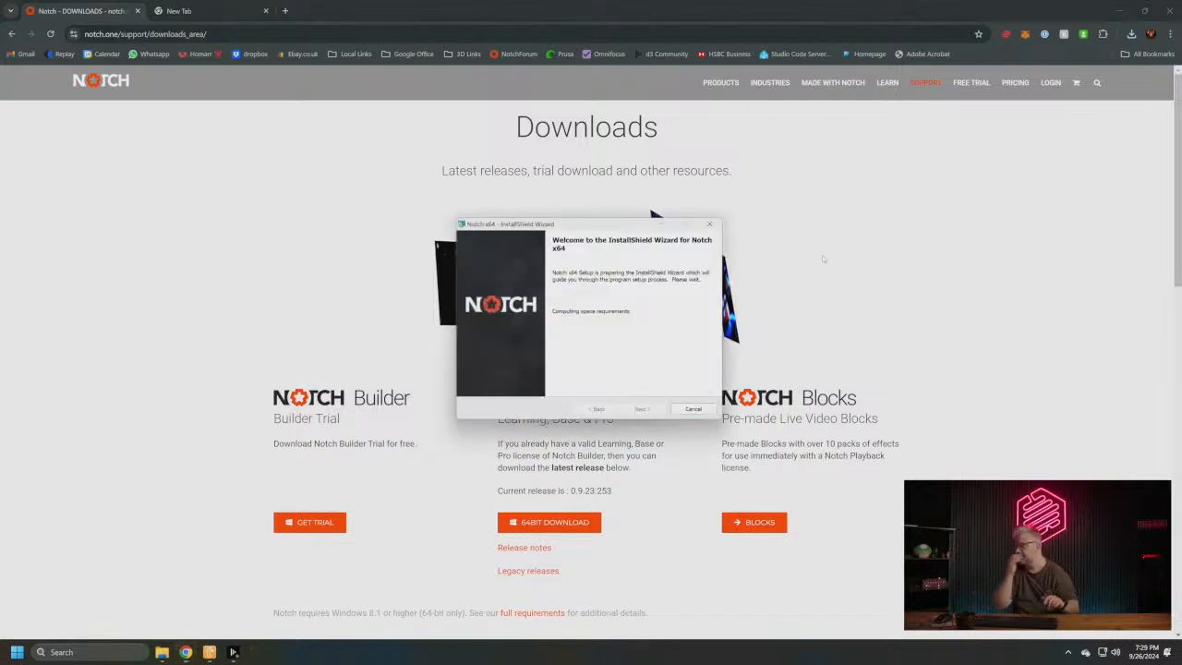
- Accept the Notch end-user license agreement and start the installation with the Typical setup type
click(646, 414)
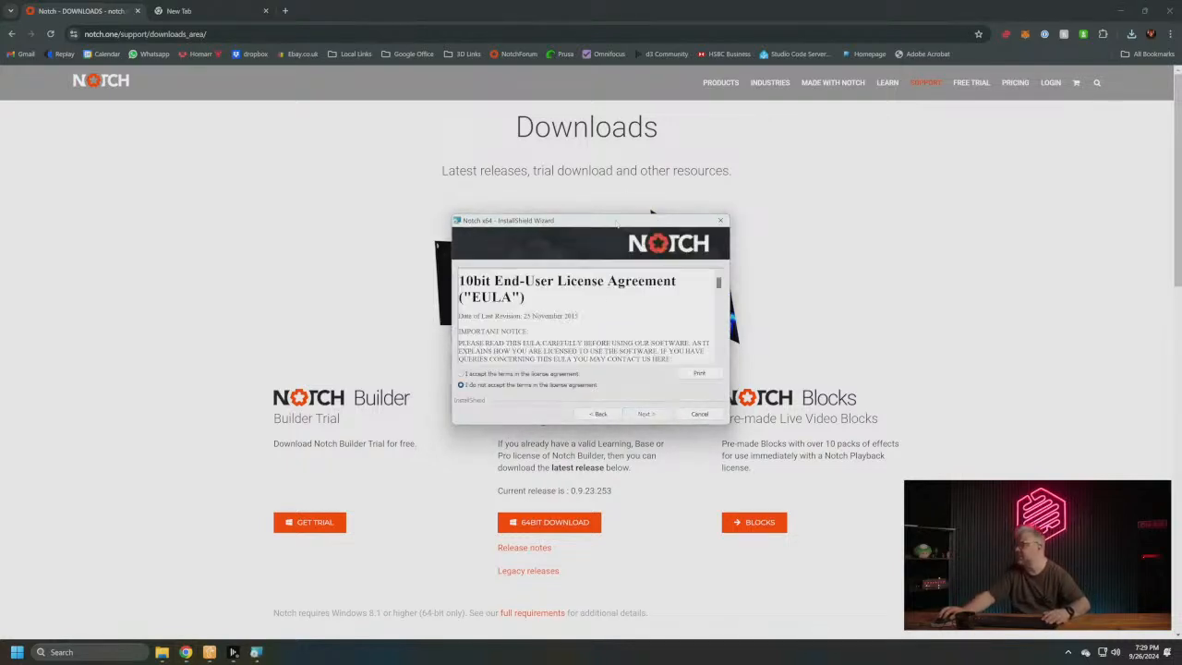
click(554, 373)
click(646, 414)
click(665, 413)
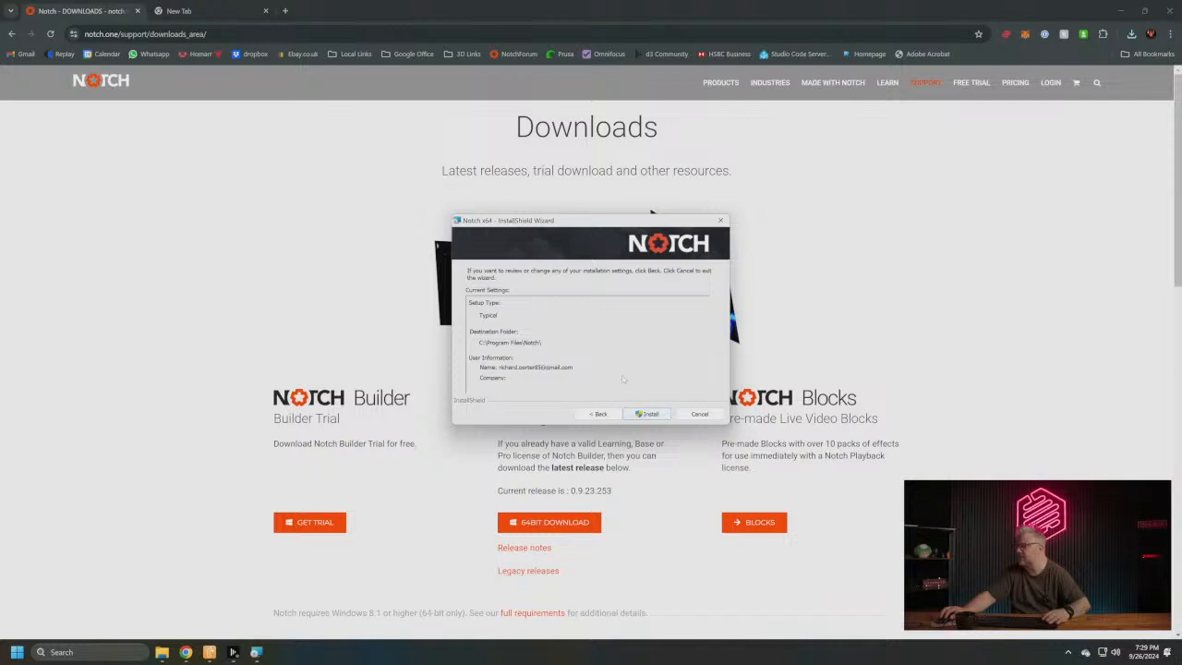
click(649, 414)
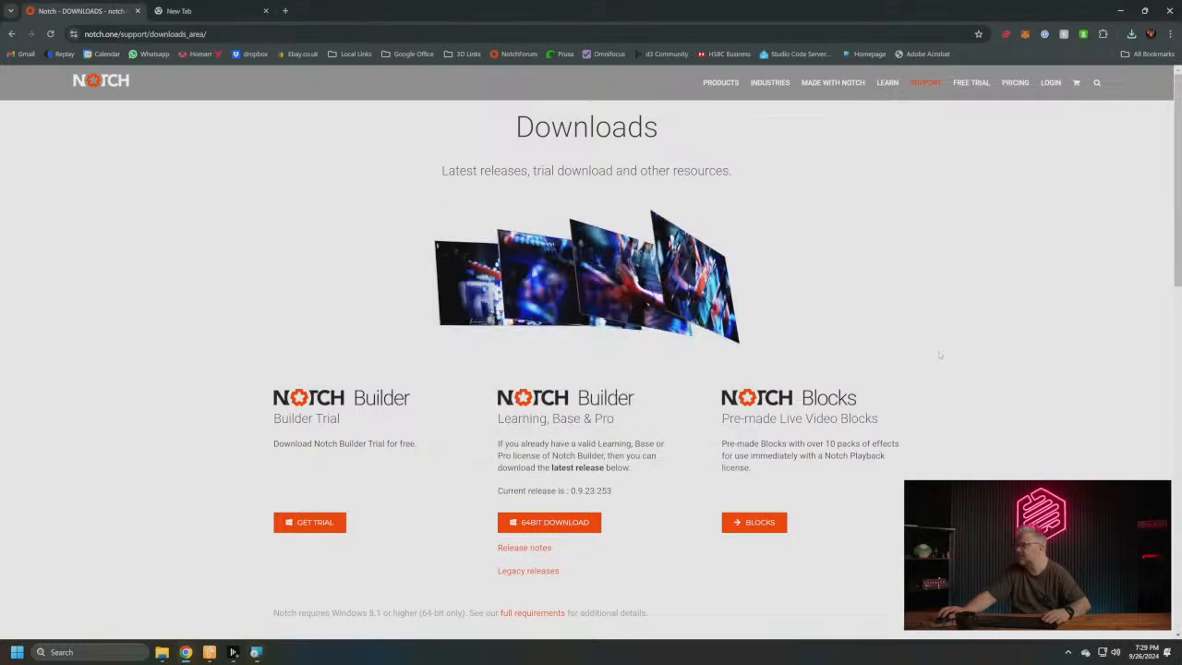
- Search the web for "storyblocks" in a new browser tab and open the Storyblocks stock video page
key(ctrl+t)
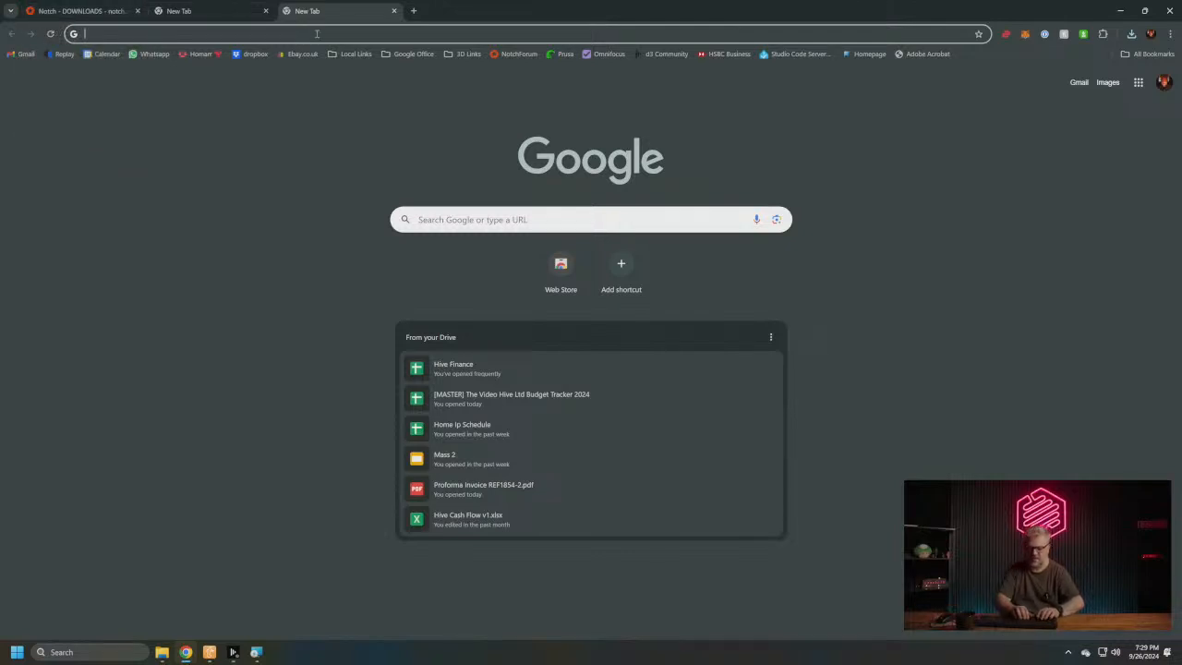
text(storybl)
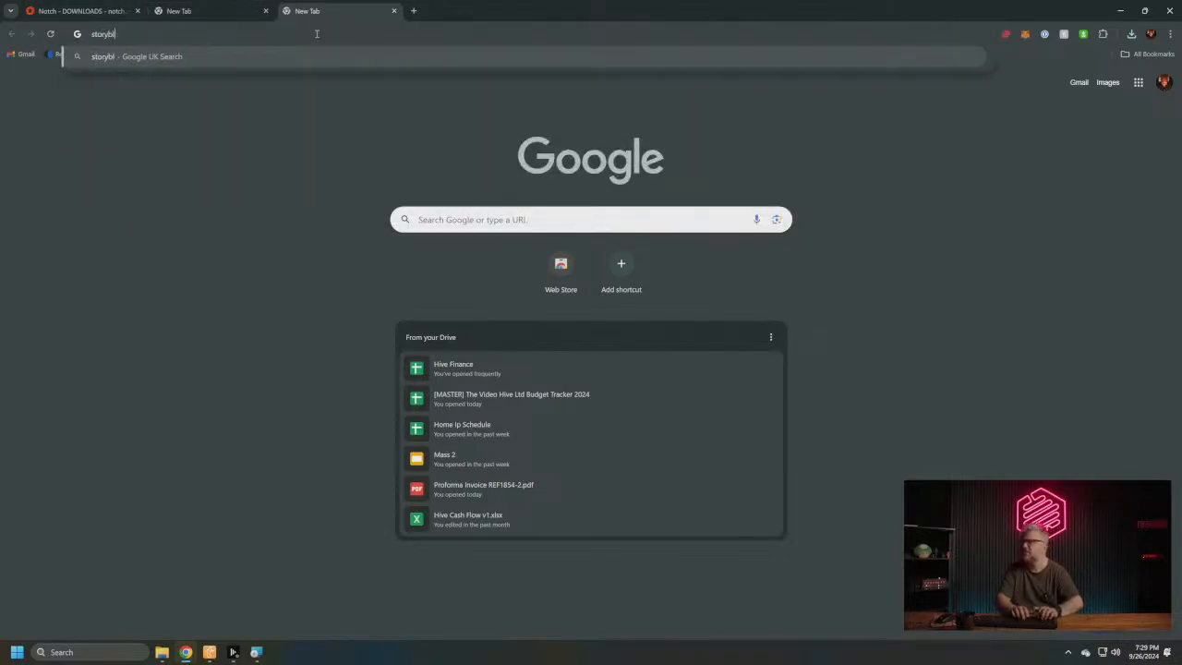
text(ocks)
key(Return)
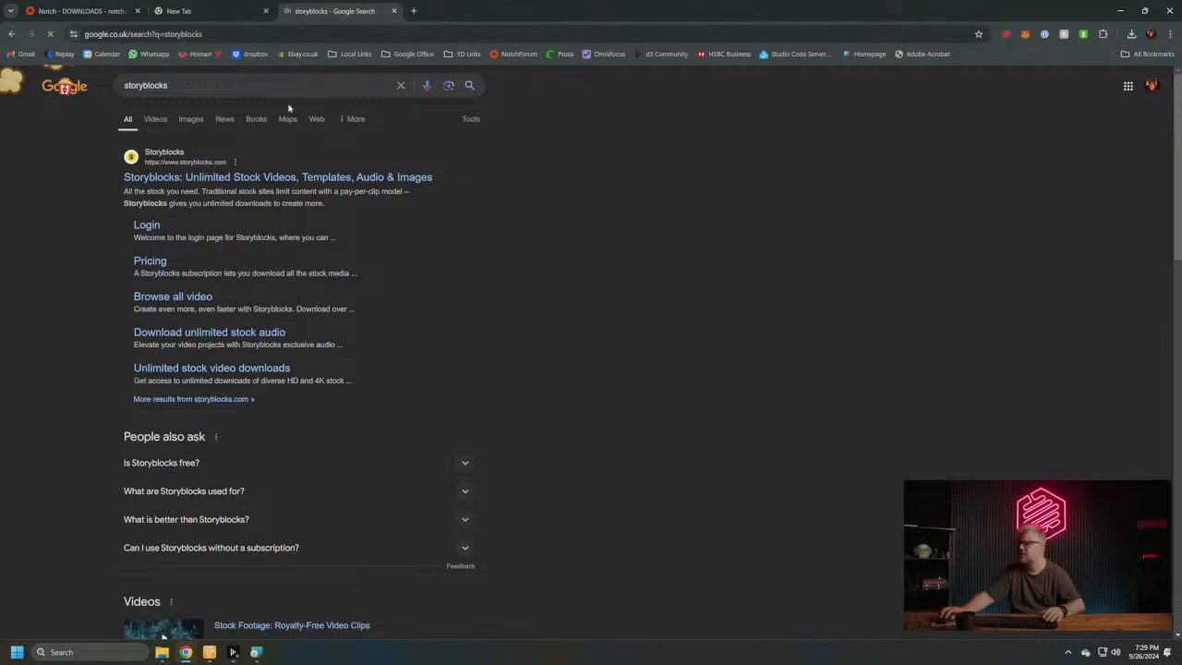
click(282, 179)
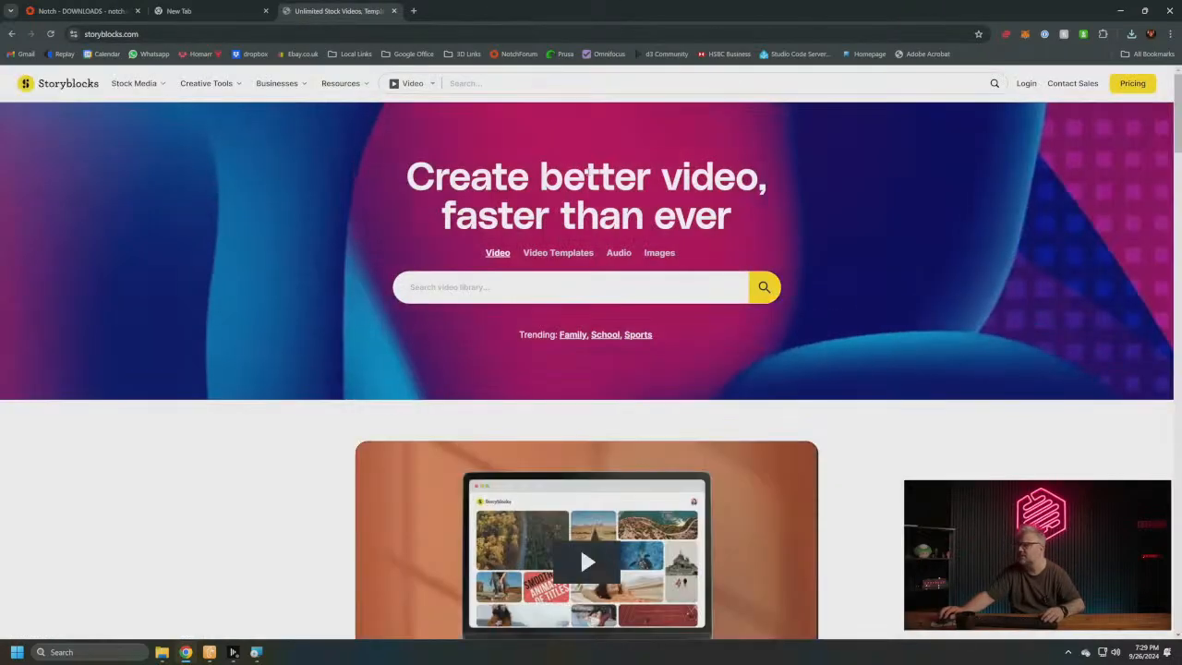
click(1026, 83)
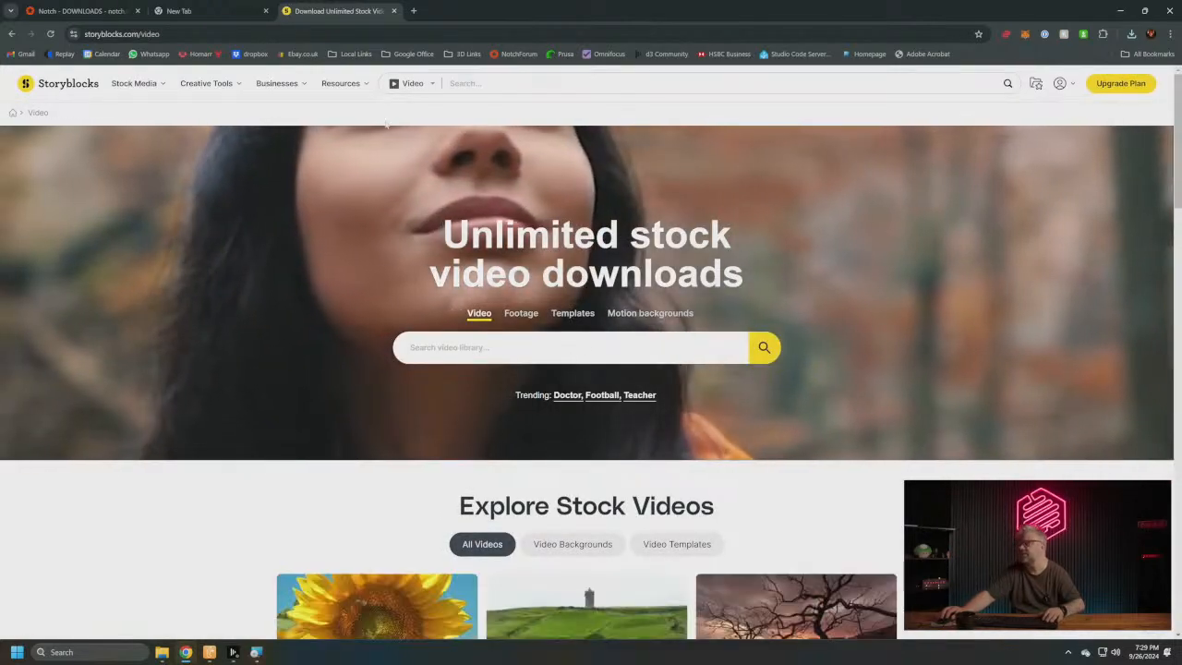
- Search the Storyblocks video library for "guitarist"
click(516, 84)
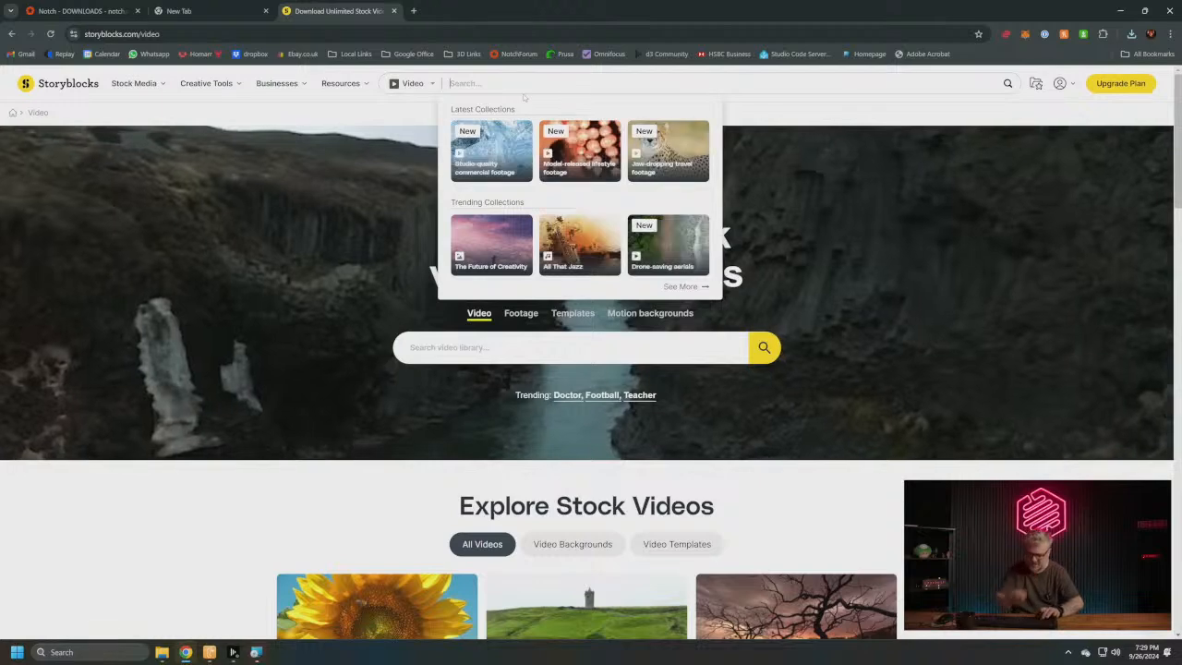
text(guitarist)
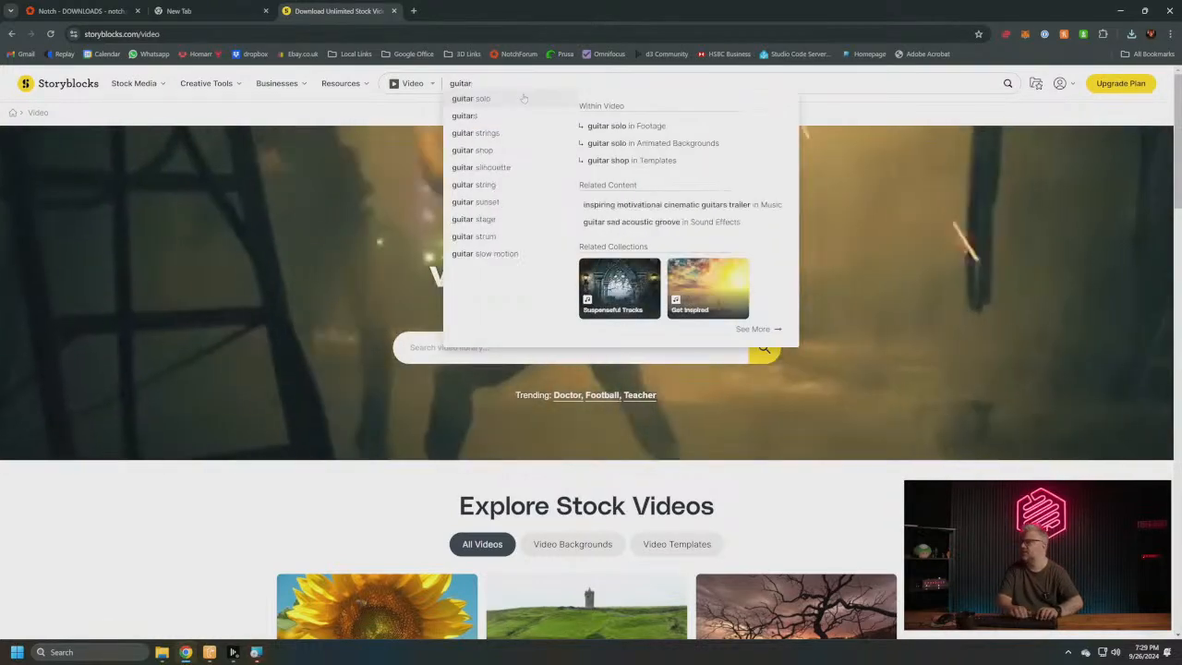
key(Return)
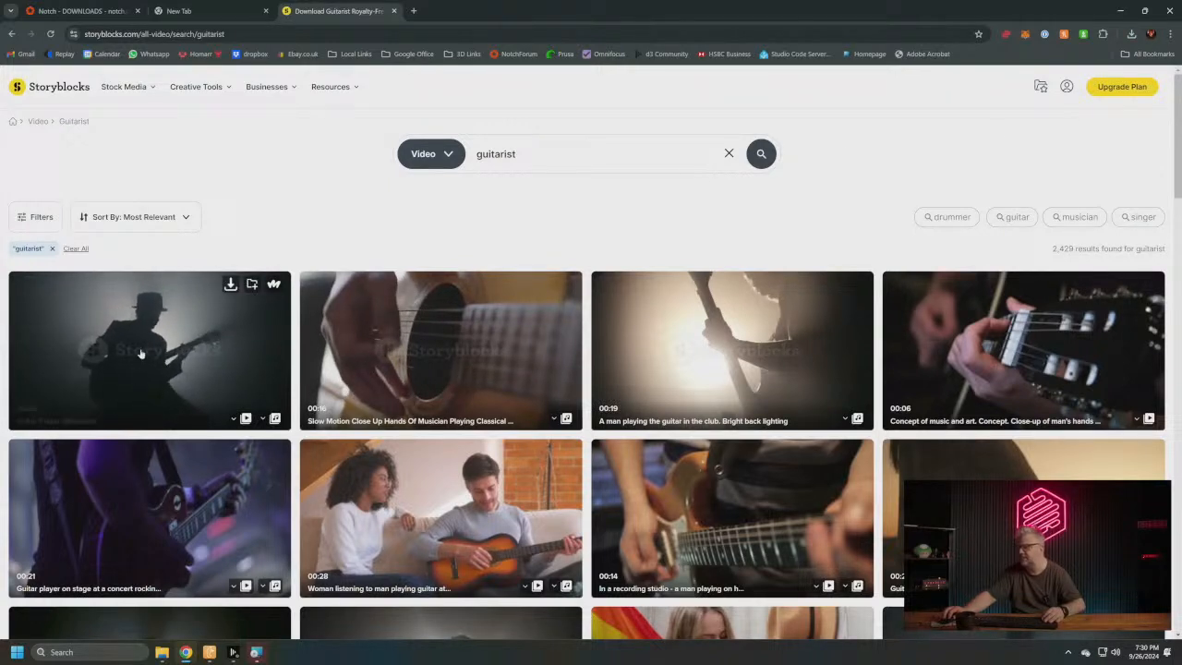
- Download the clip of a guitarist playing a red guitar as HDMOV (prores) into the Downloads folder
scroll(130, 351, down, 2)
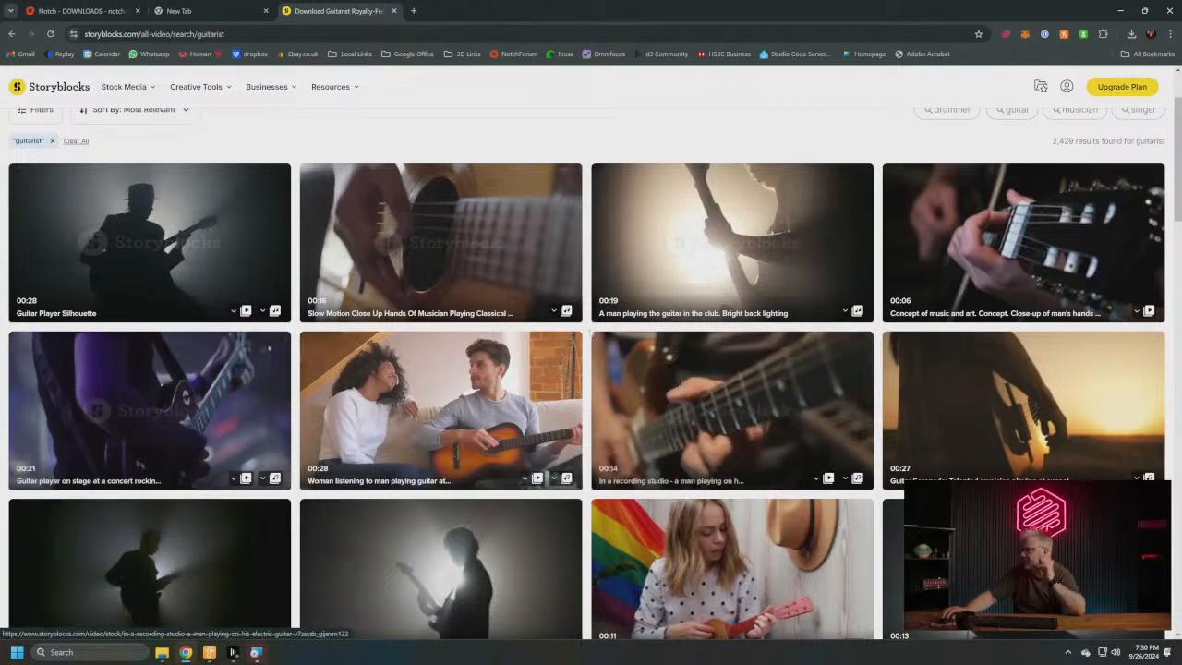
scroll(506, 346, down, 4)
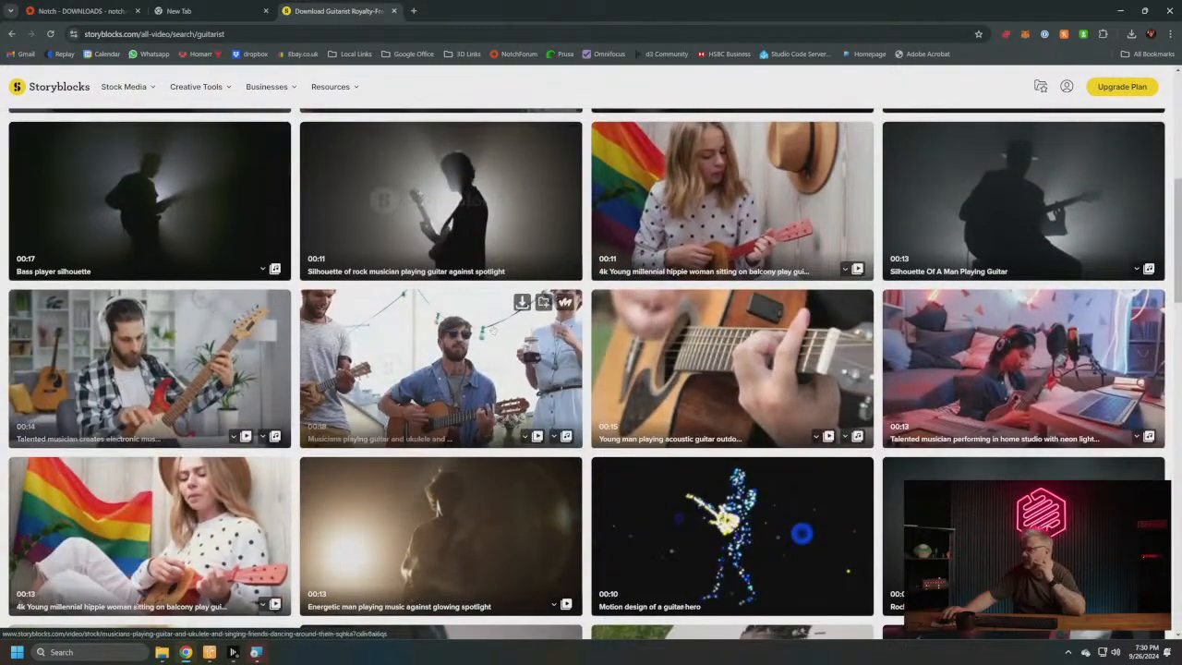
scroll(652, 329, down, 4)
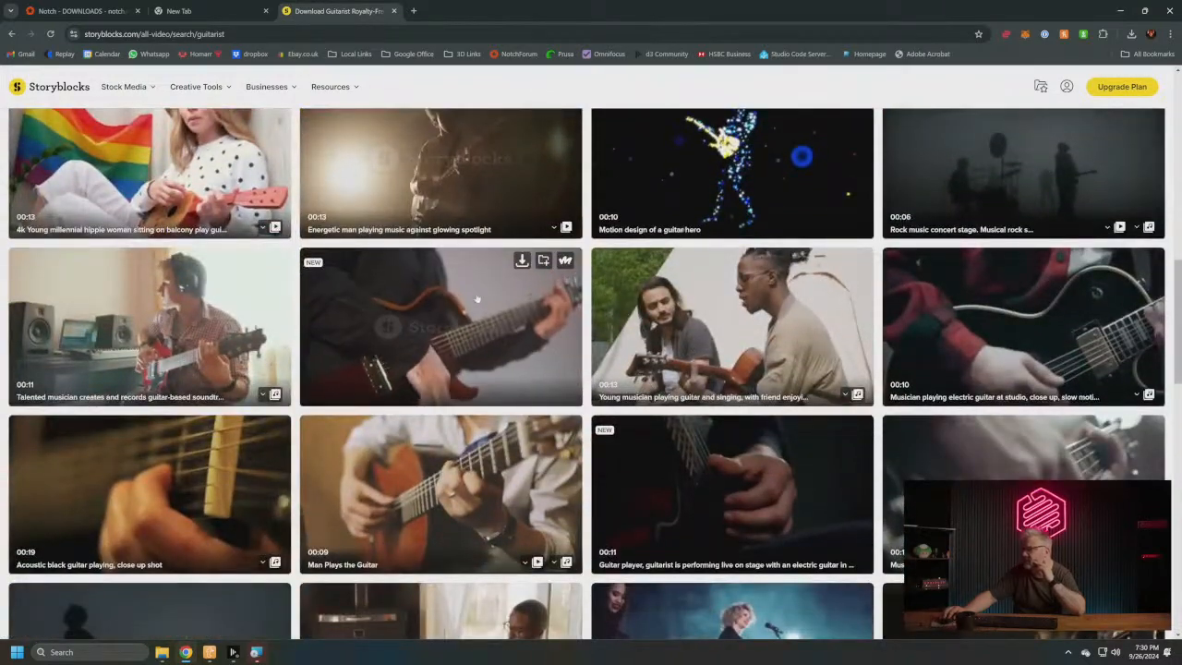
click(522, 261)
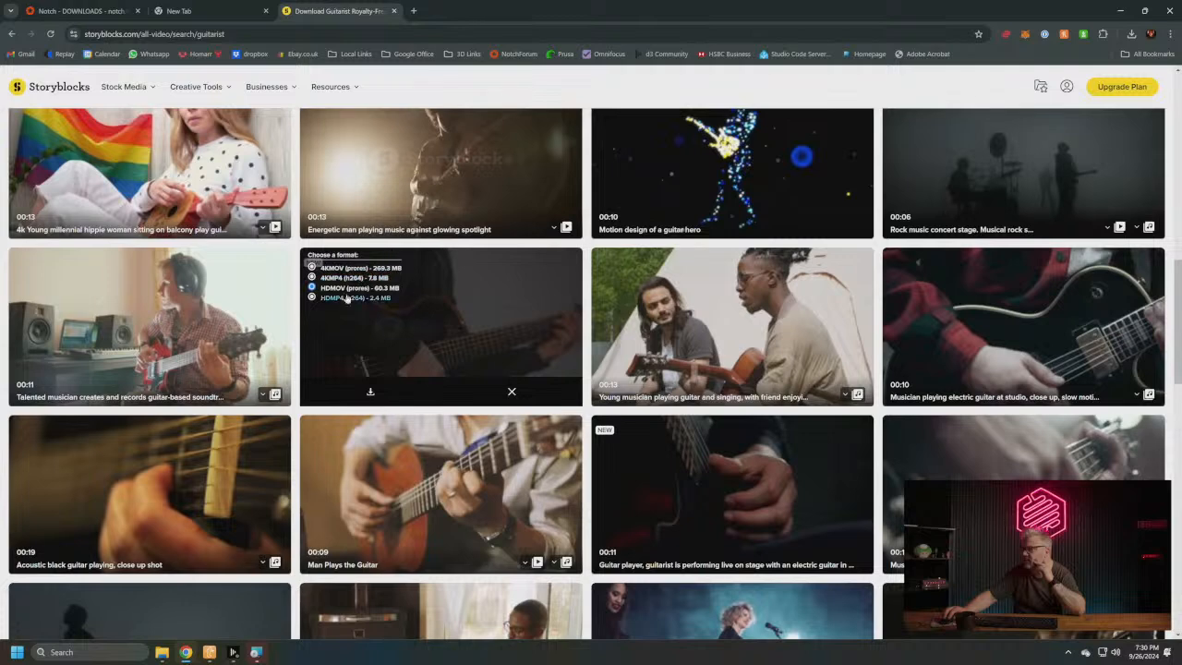
click(383, 398)
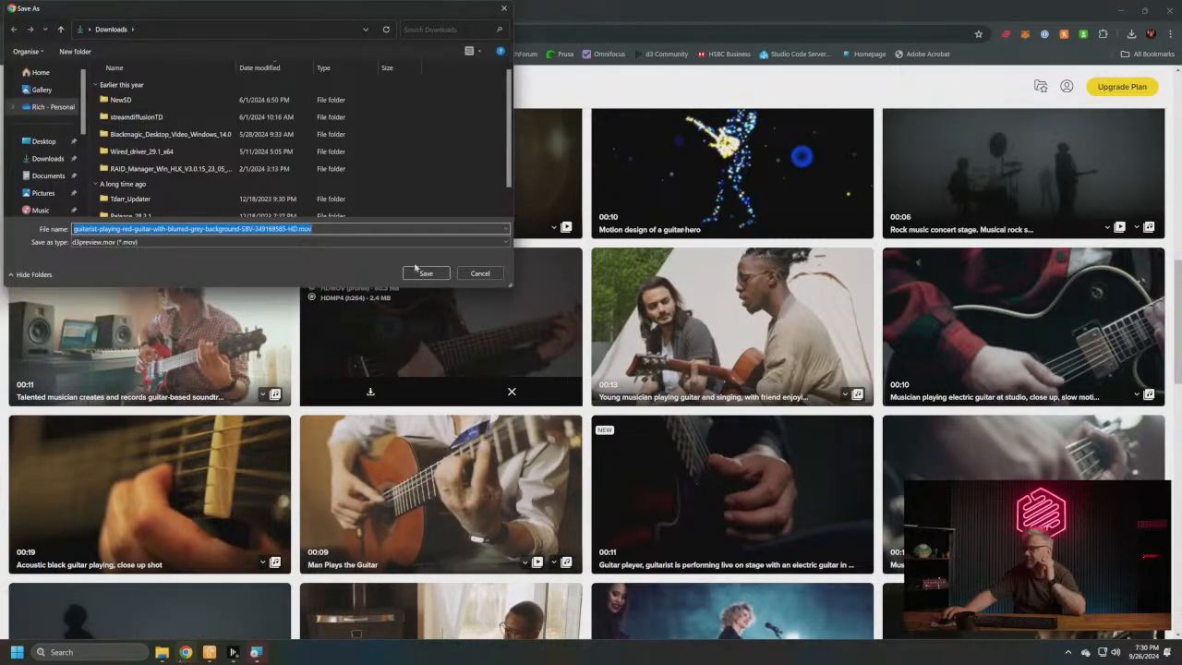
key(Return)
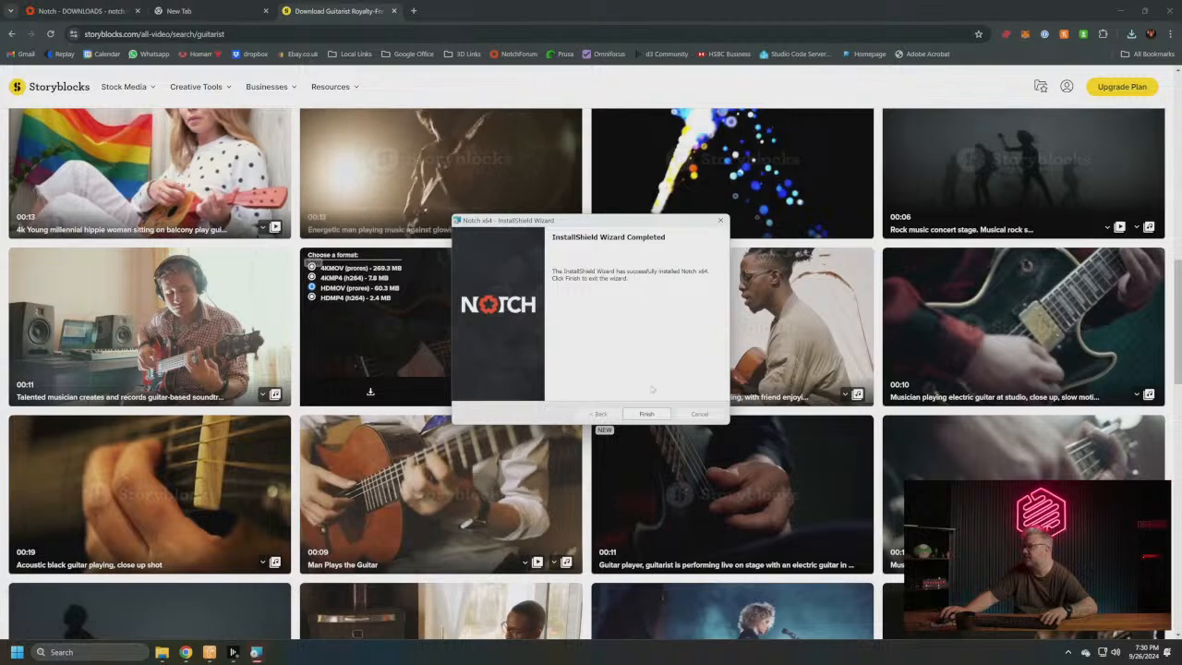
- Finish the Notch x64 installation wizard, then find Notch Builder x64 through a Windows search for "notch" and launch it
click(649, 413)
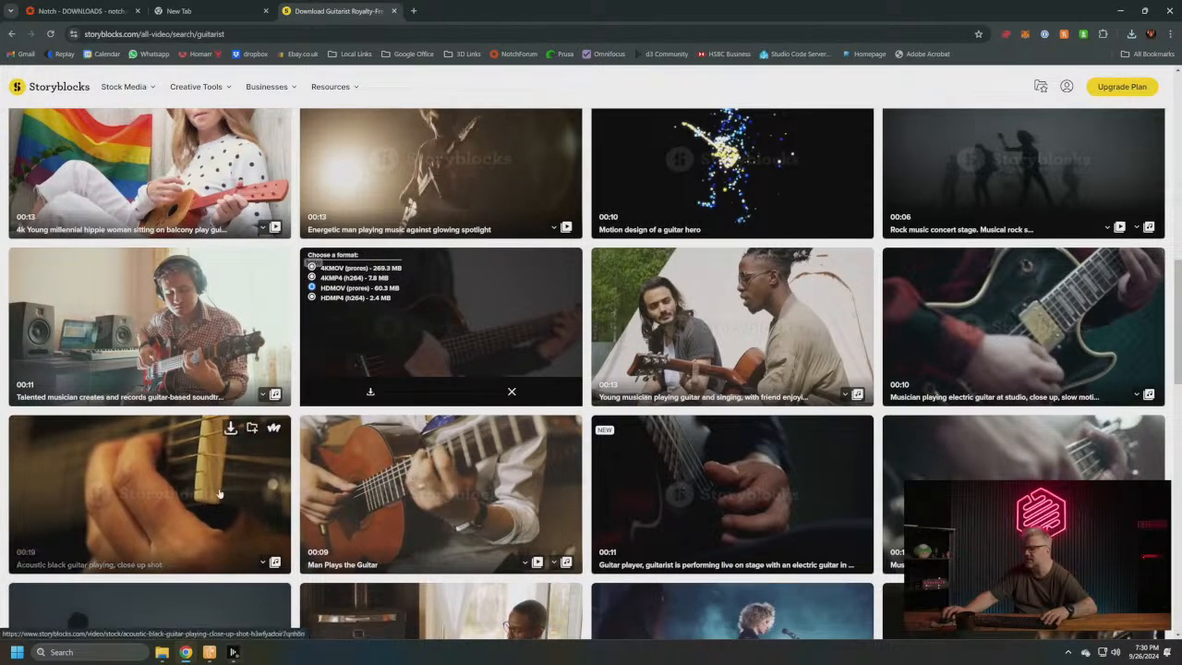
click(179, 12)
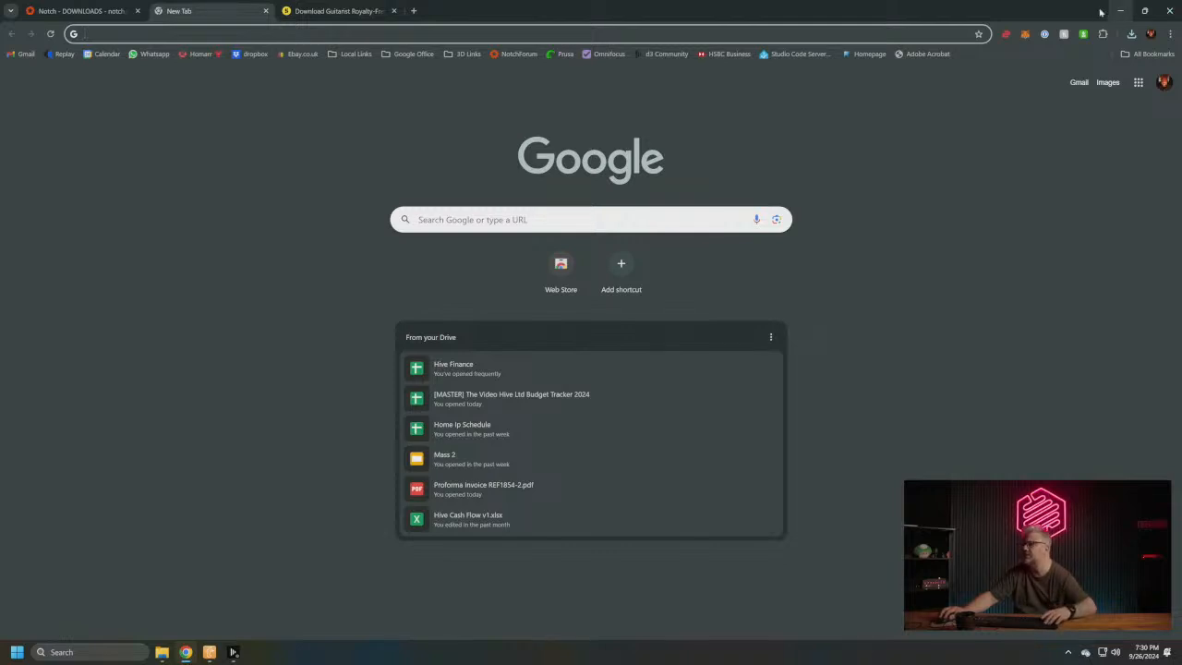
key(super)
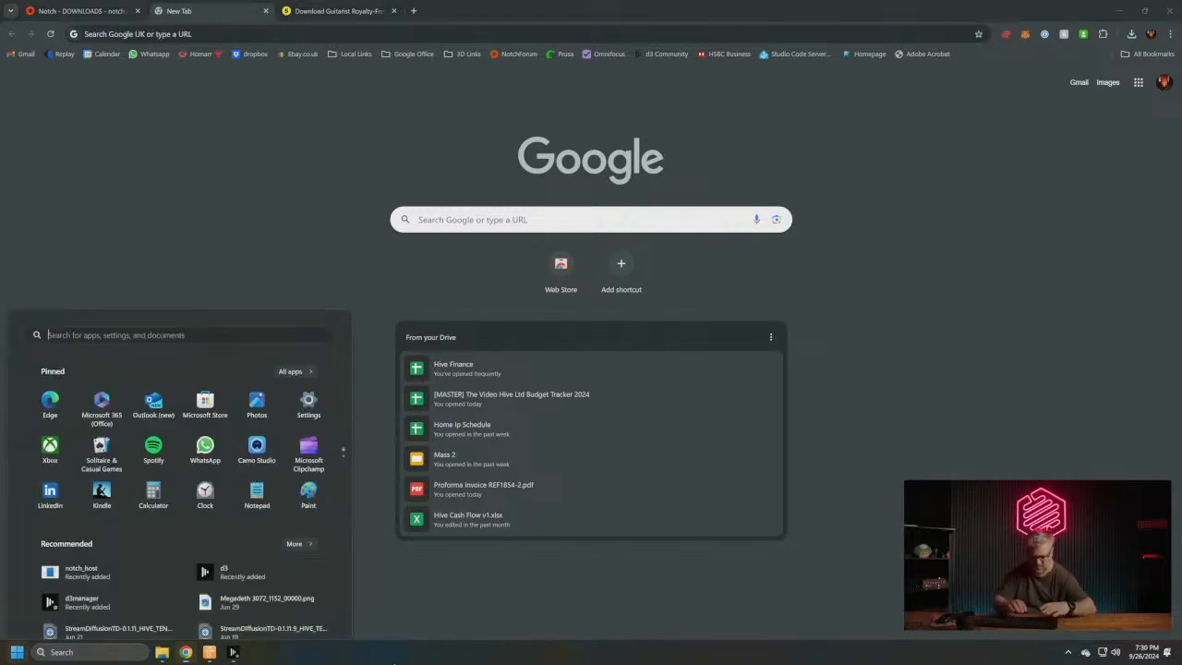
text(notch)
key(Down)
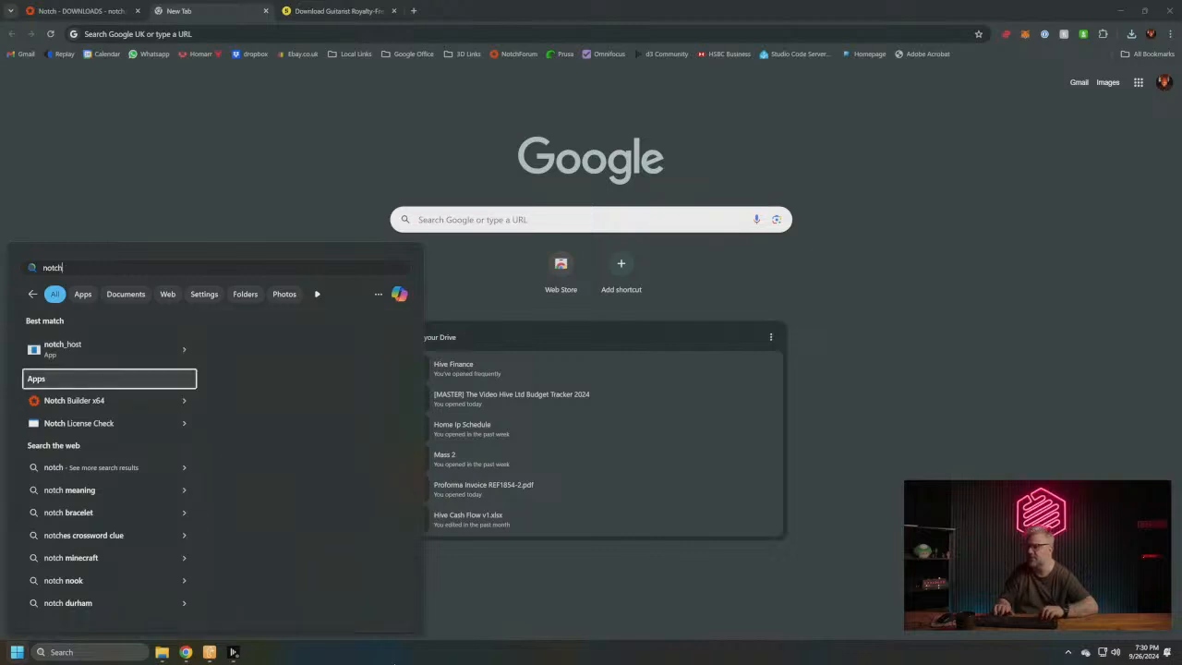
key(Return)
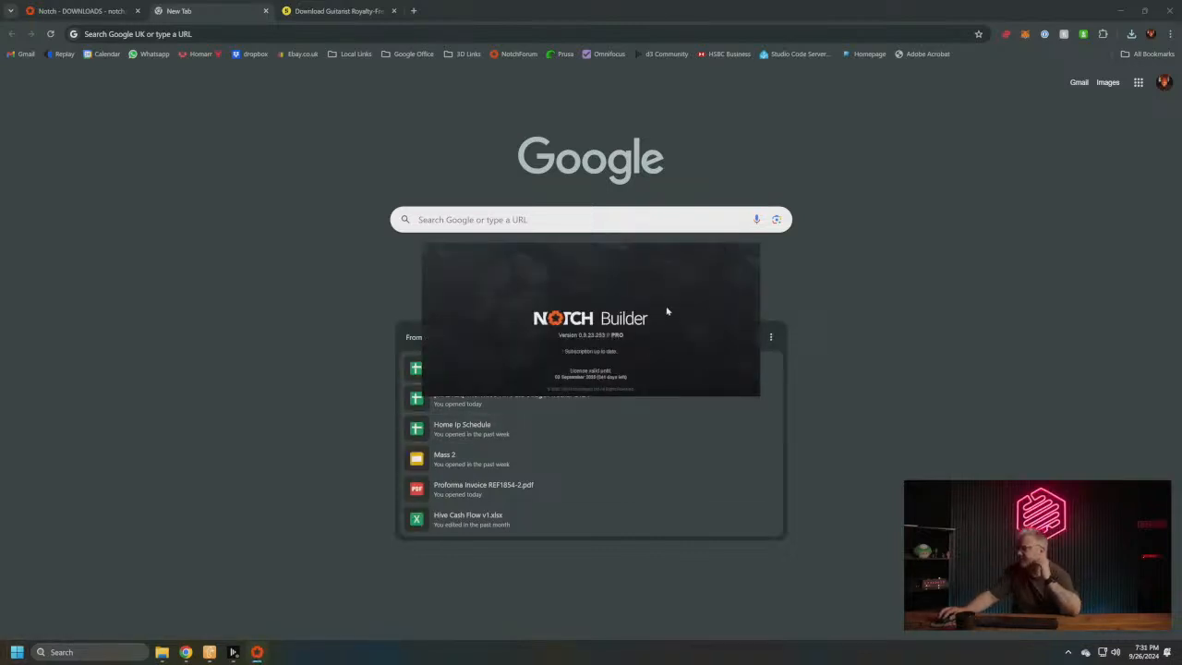
- Check Chrome's recent downloads, and clear the Chrome and Downloads folder windows from the desktop
click(1132, 35)
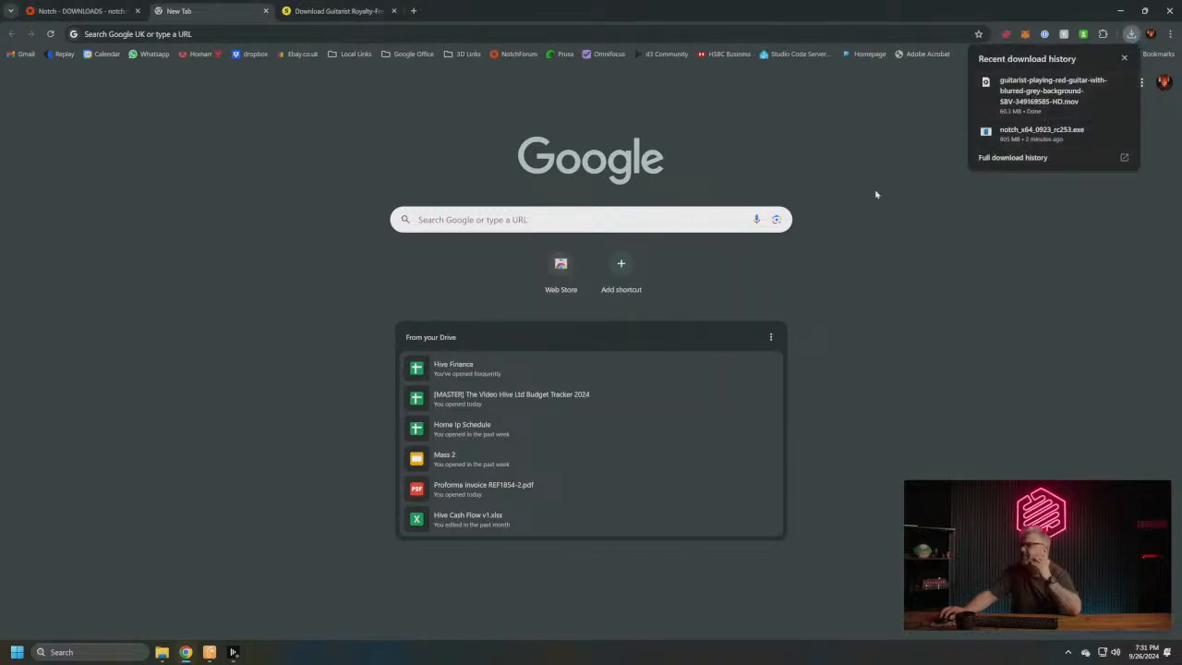
click(1119, 10)
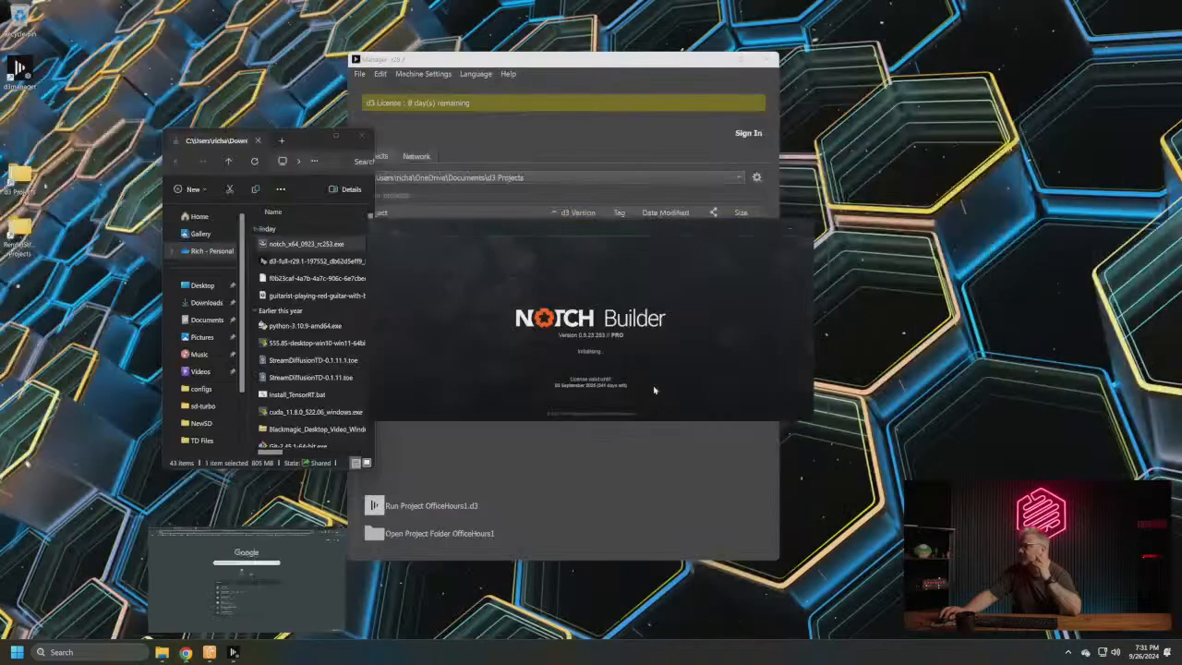
click(363, 135)
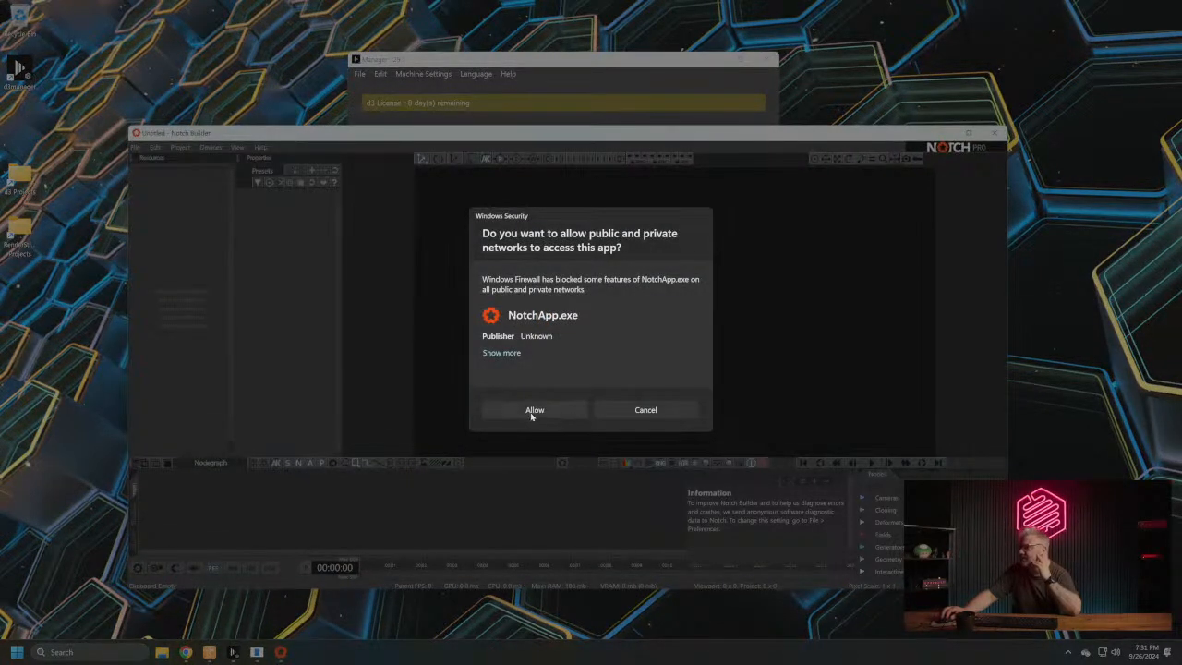
- Dismiss the Windows firewall prompt for NotchApp.exe and start a blank project in Notch Builder
click(646, 412)
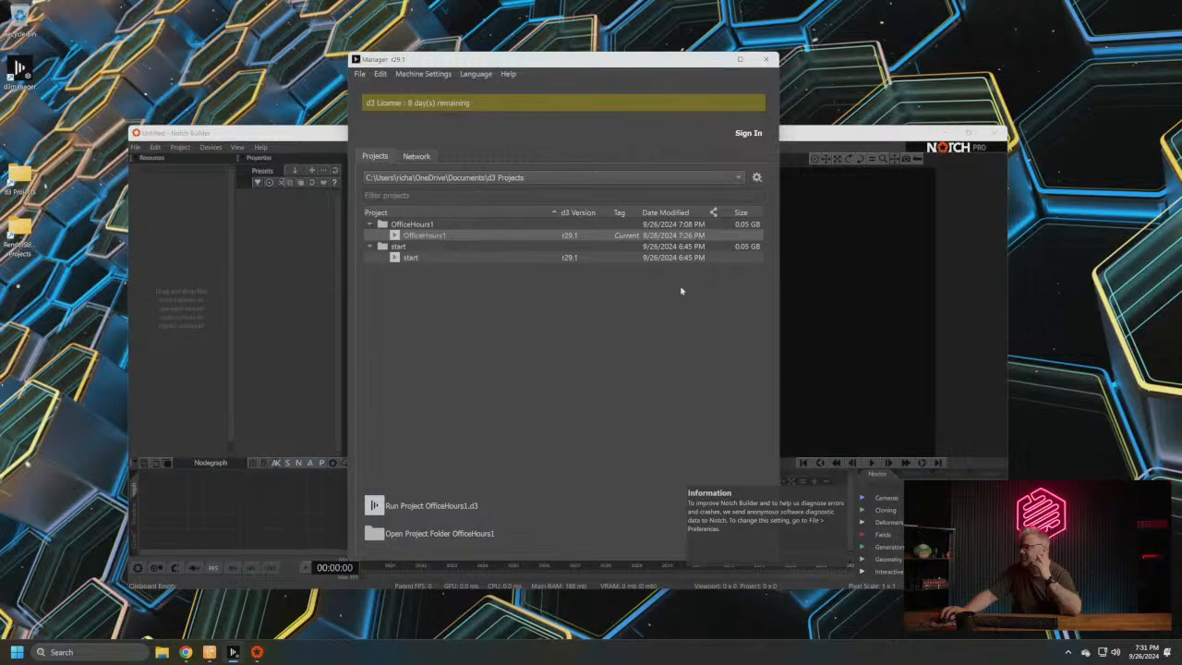
click(810, 293)
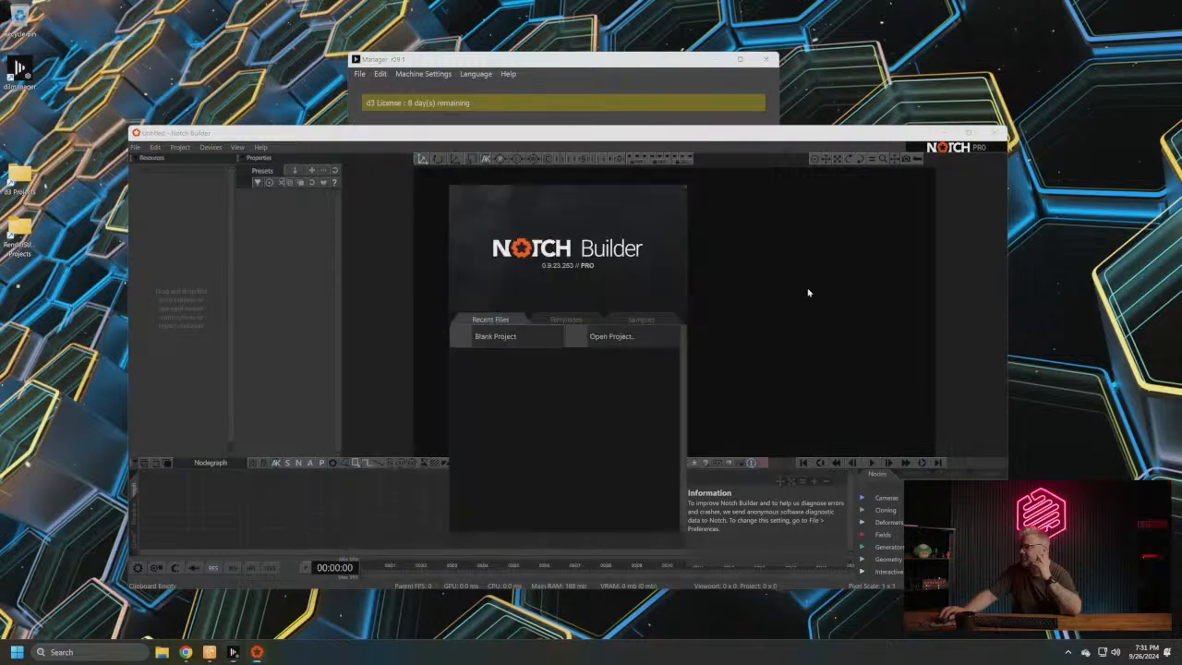
click(505, 336)
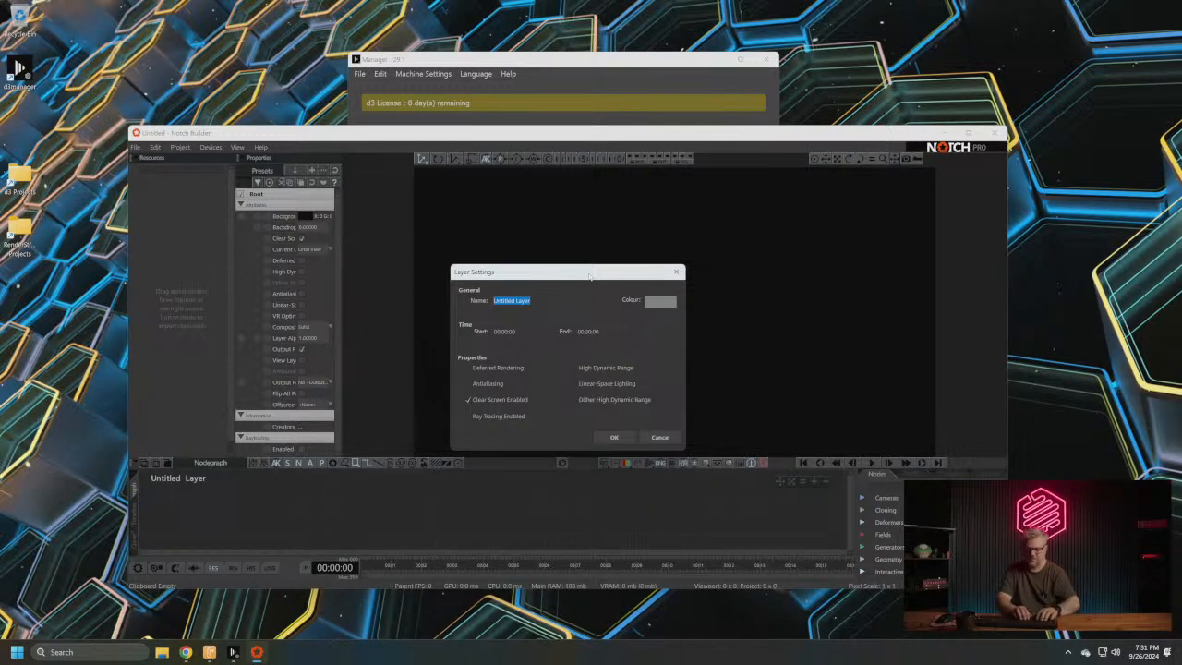
- Name the new project's layer IMAGFX in its layer settings and maximise the Notch Builder window
text(bkgG)
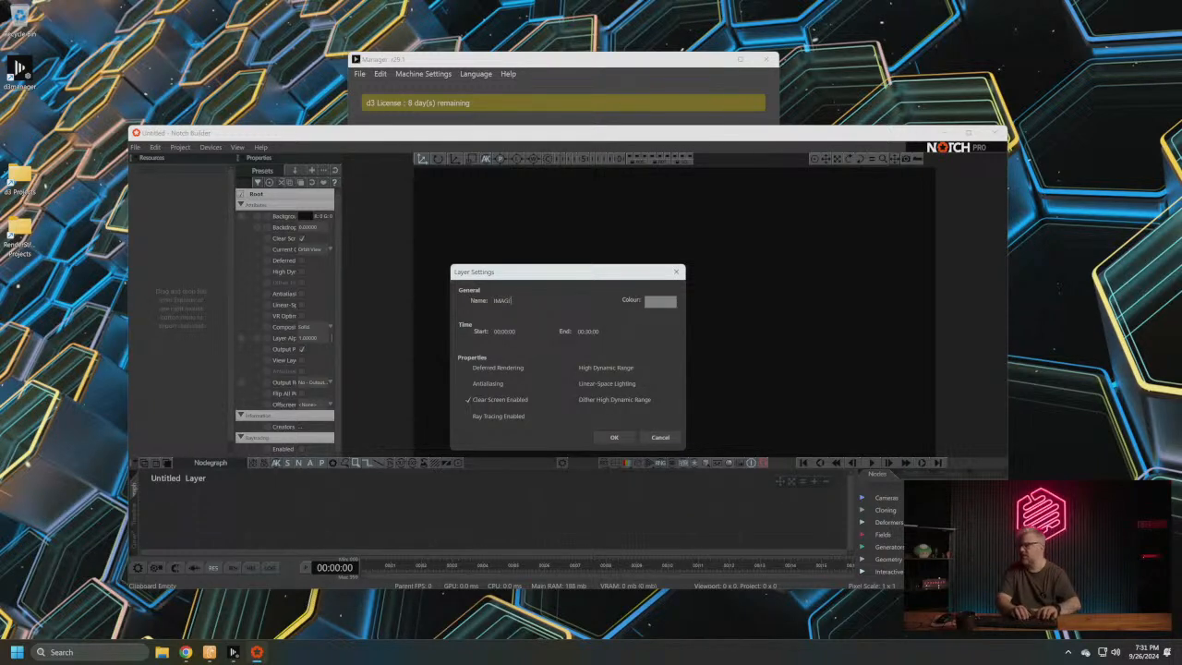
text(FX)
click(613, 437)
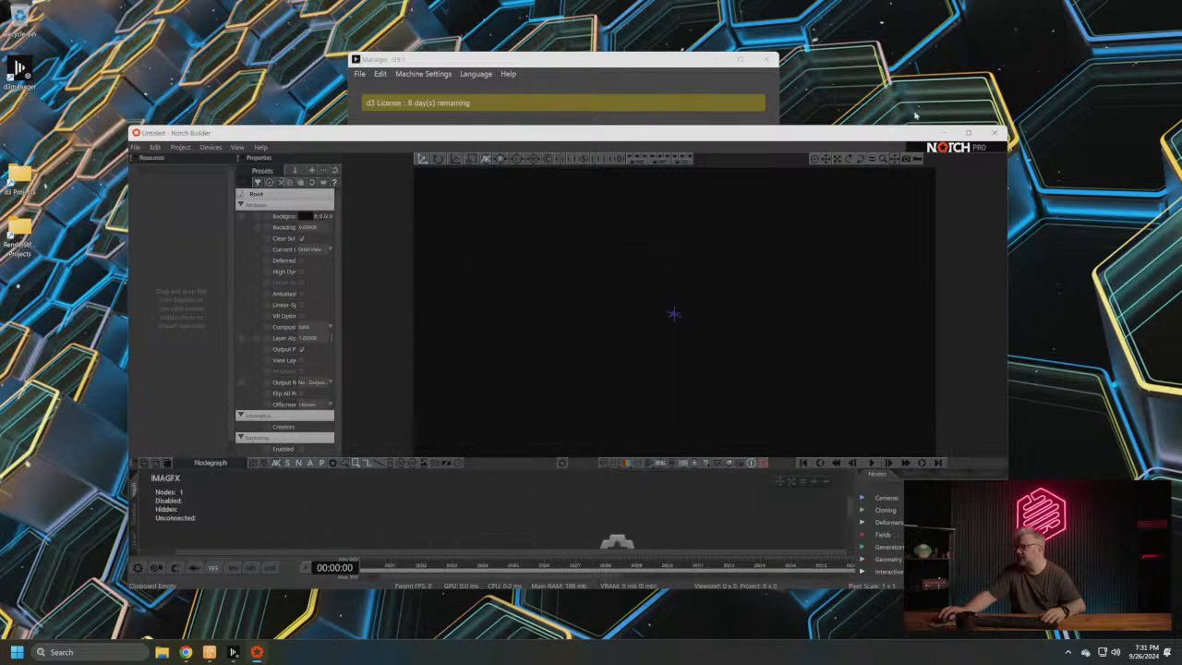
click(968, 132)
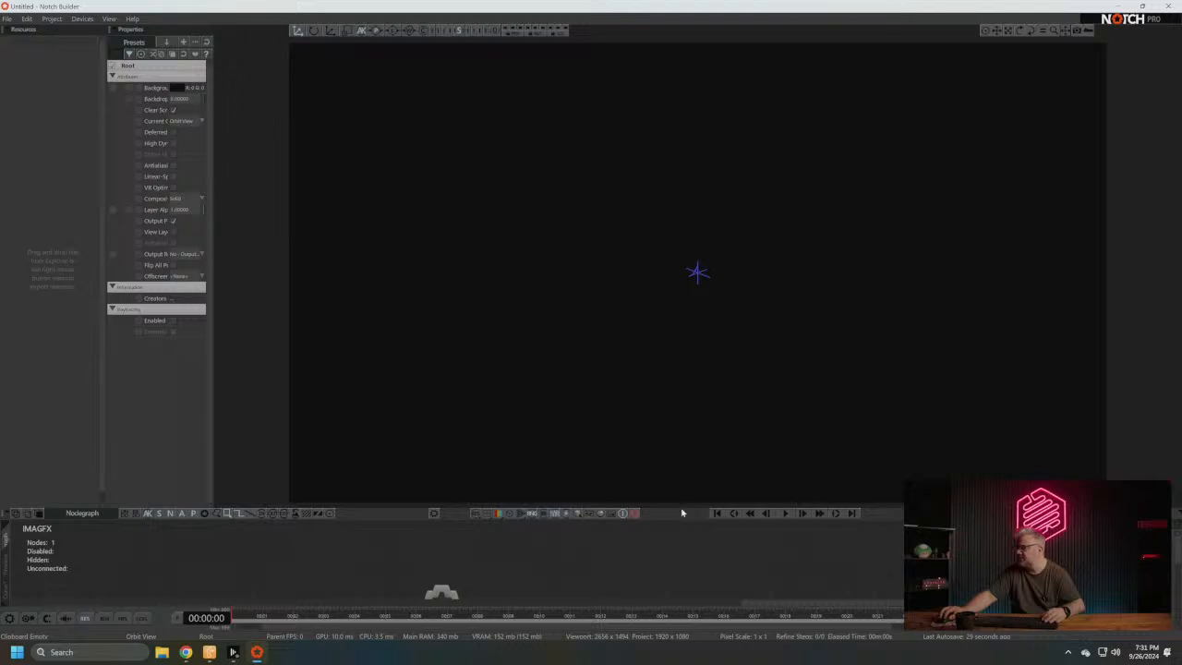
- Enlarge the node graph area, widen the Properties and Resources panels, and reposition the graph view around the root node
drag(682, 508, 697, 351)
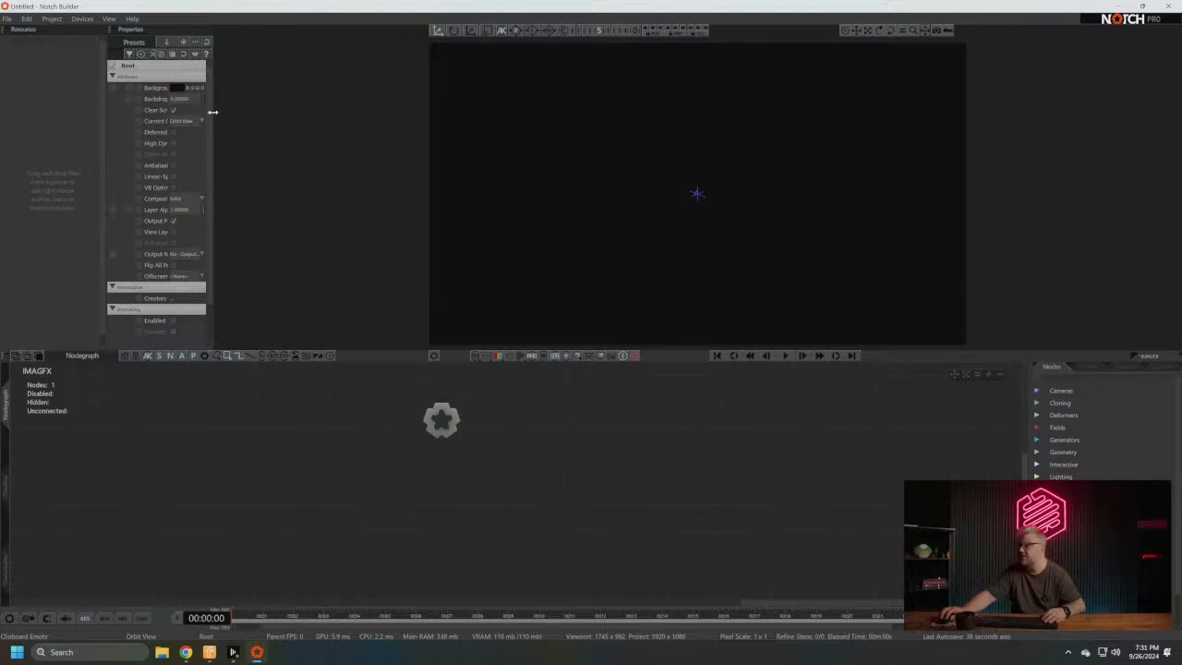
drag(212, 111, 312, 113)
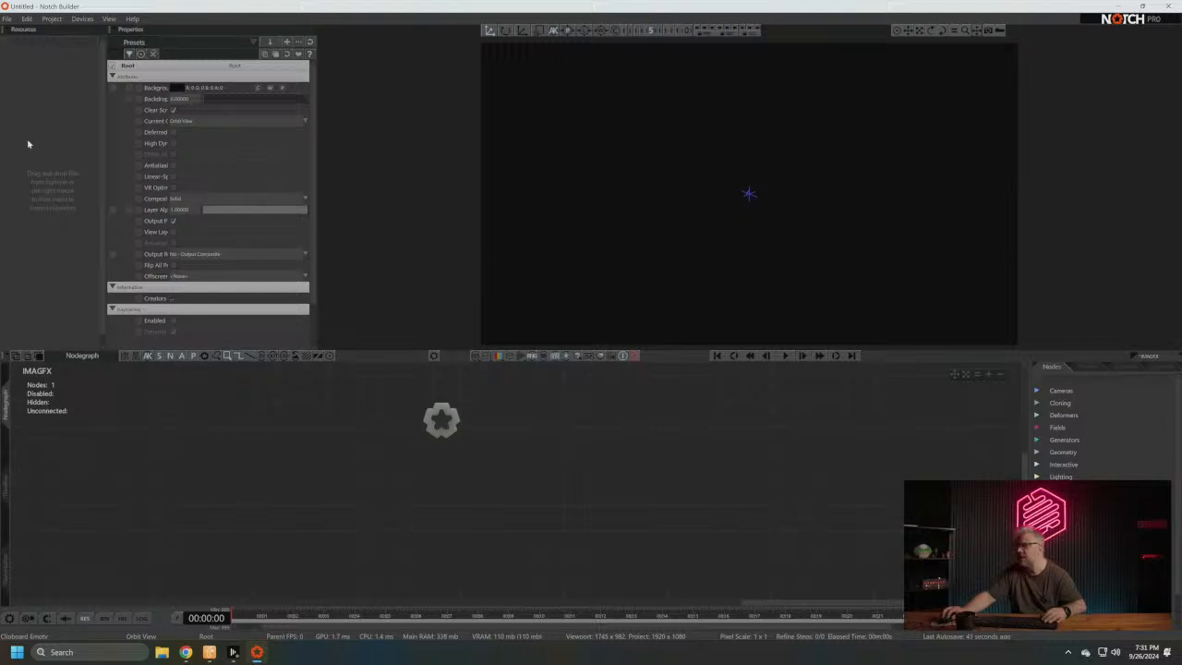
drag(105, 174, 170, 176)
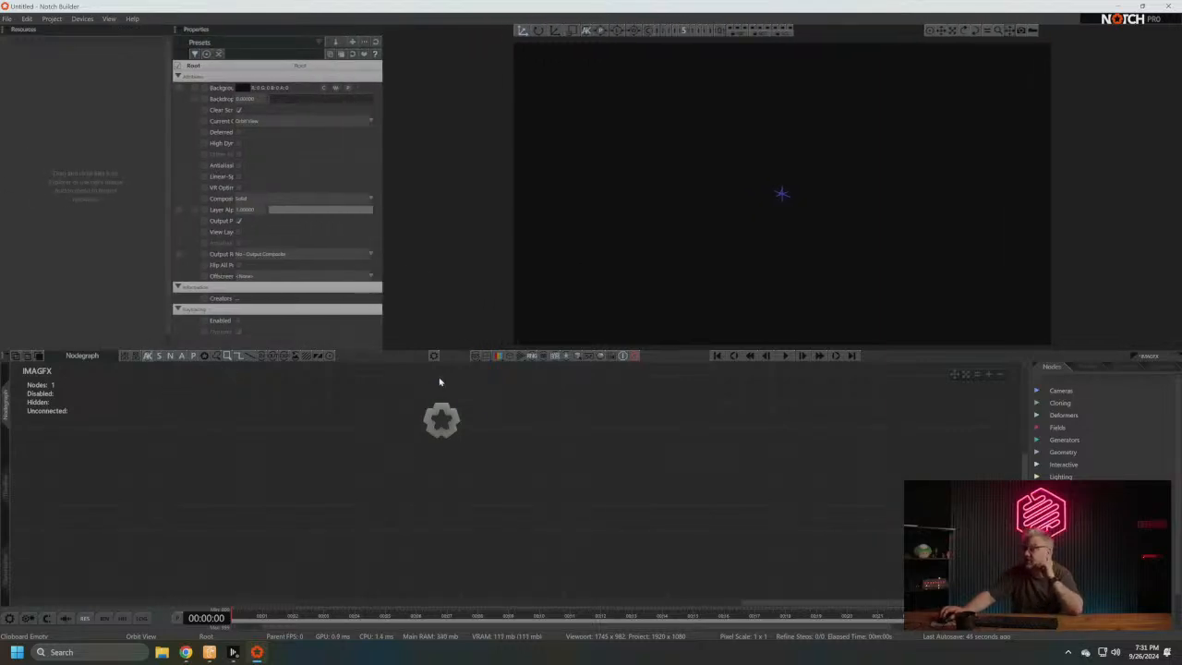
drag(440, 381, 364, 422)
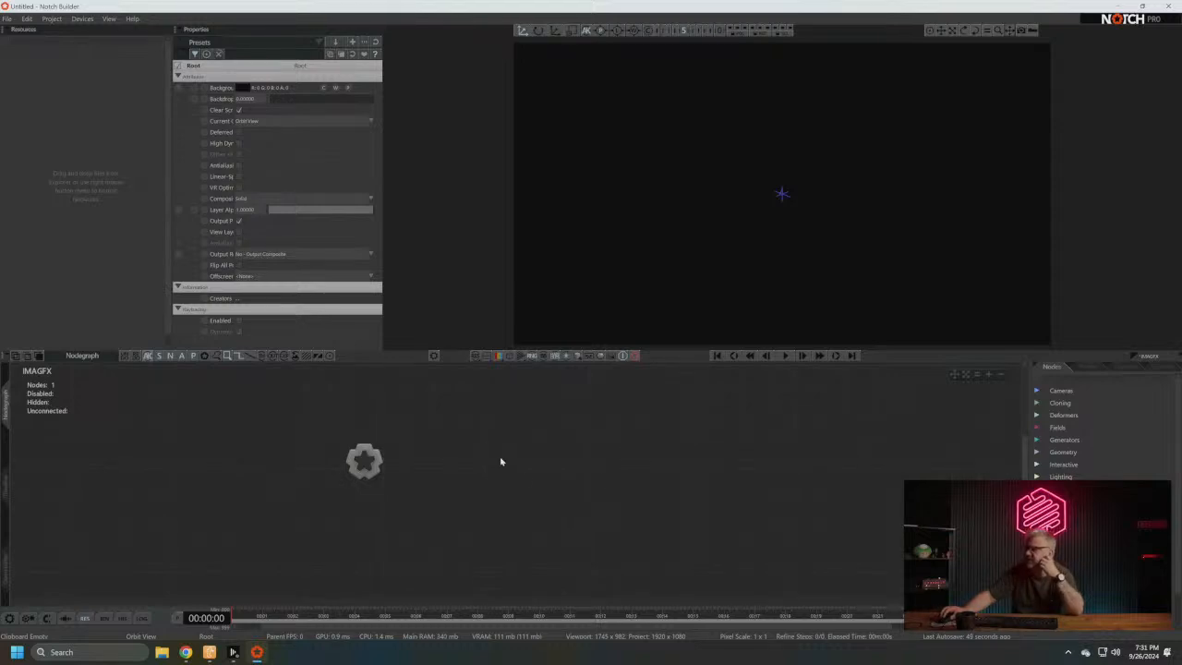
middle_drag(500, 462, 486, 480)
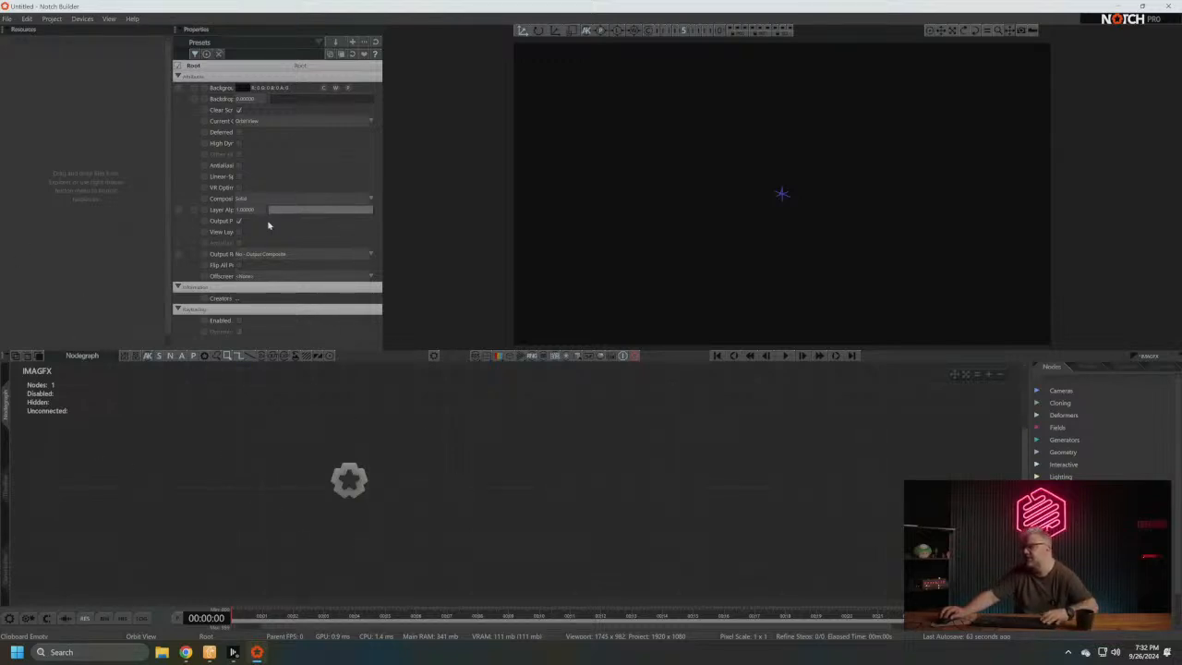
middle_drag(510, 472, 456, 462)
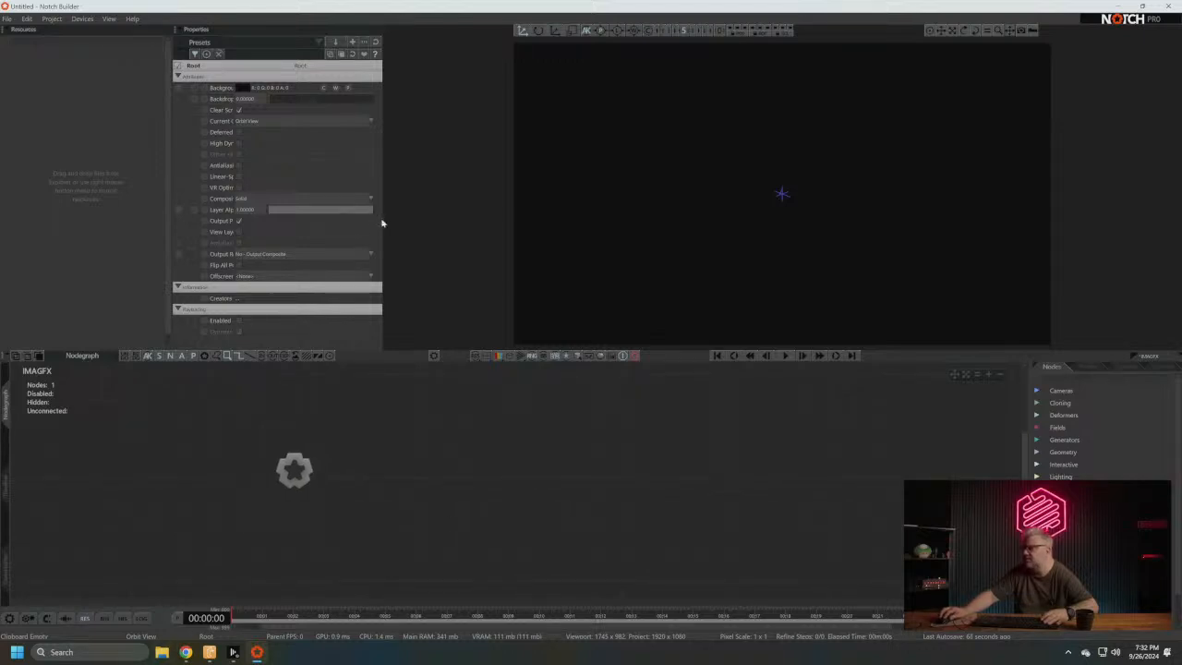
- Look over the root node's properties and widen the Properties panel further
scroll(381, 223, down, 1)
scroll(233, 175, up, 1)
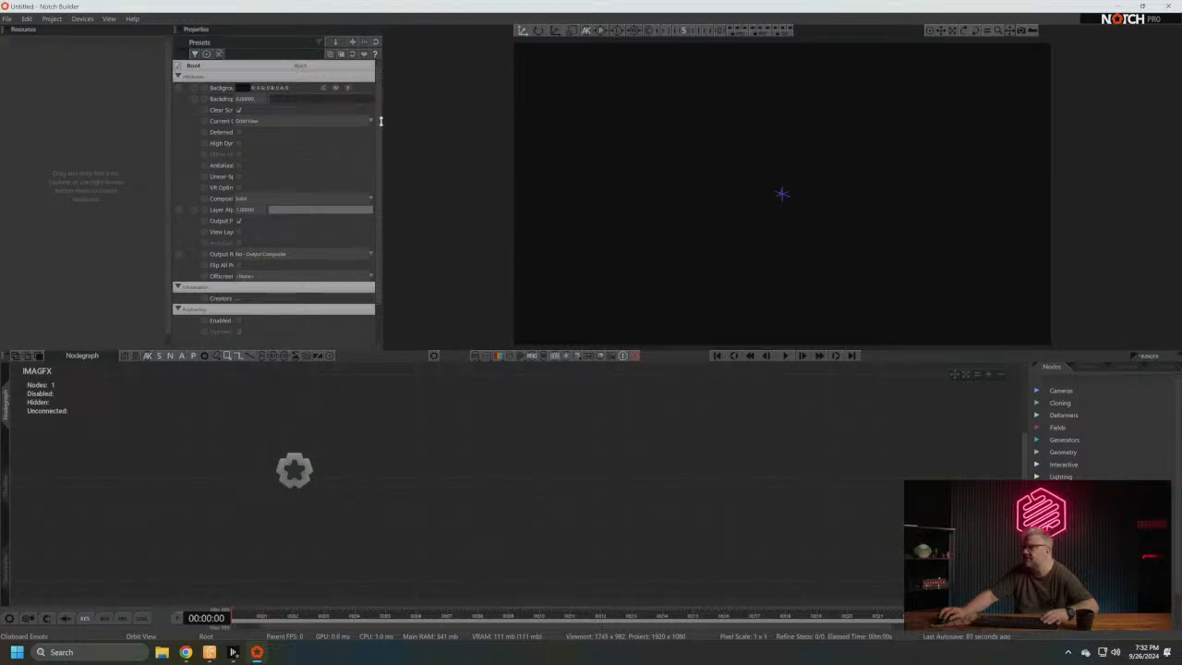
drag(382, 121, 507, 128)
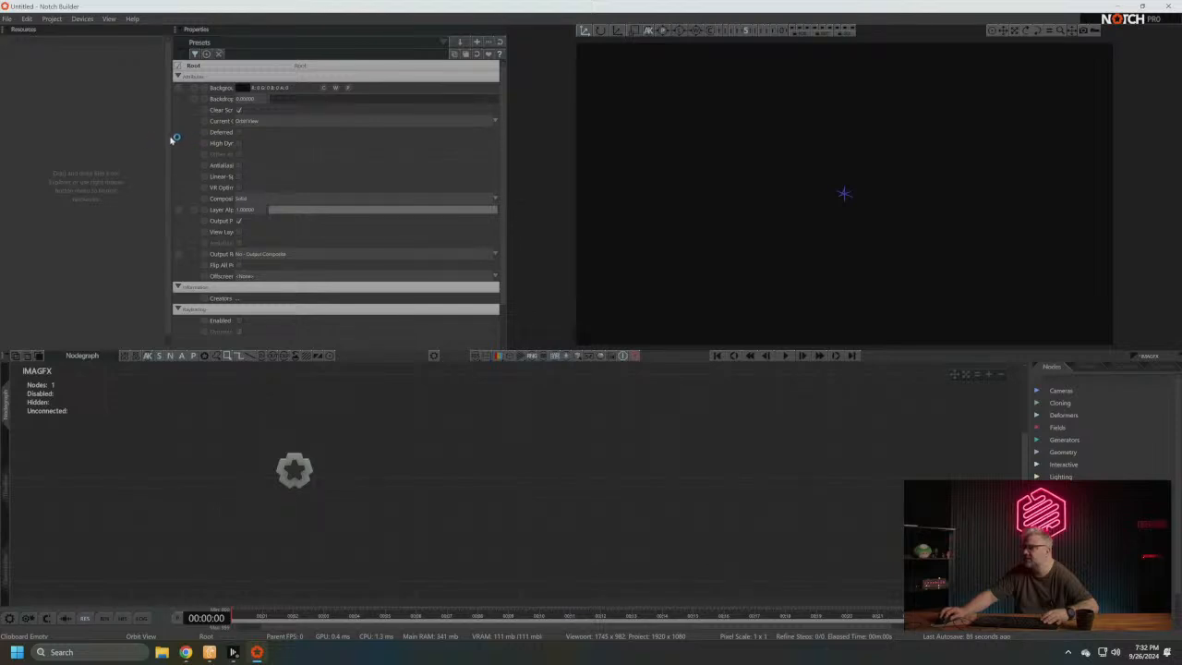
middle_drag(472, 475, 419, 488)
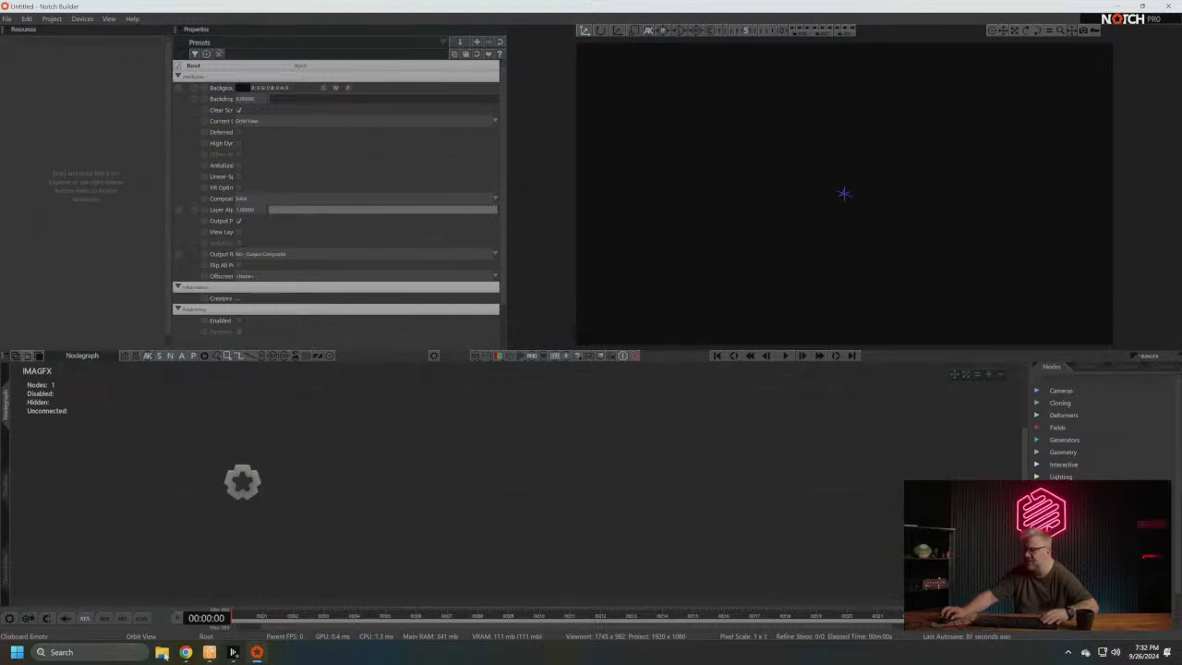
- Import the guitarist-playing-red-guitar clip from the Downloads folder as a resource, transcoding it at Optimal quality with alpha channel in turbo mode
key(super+e)
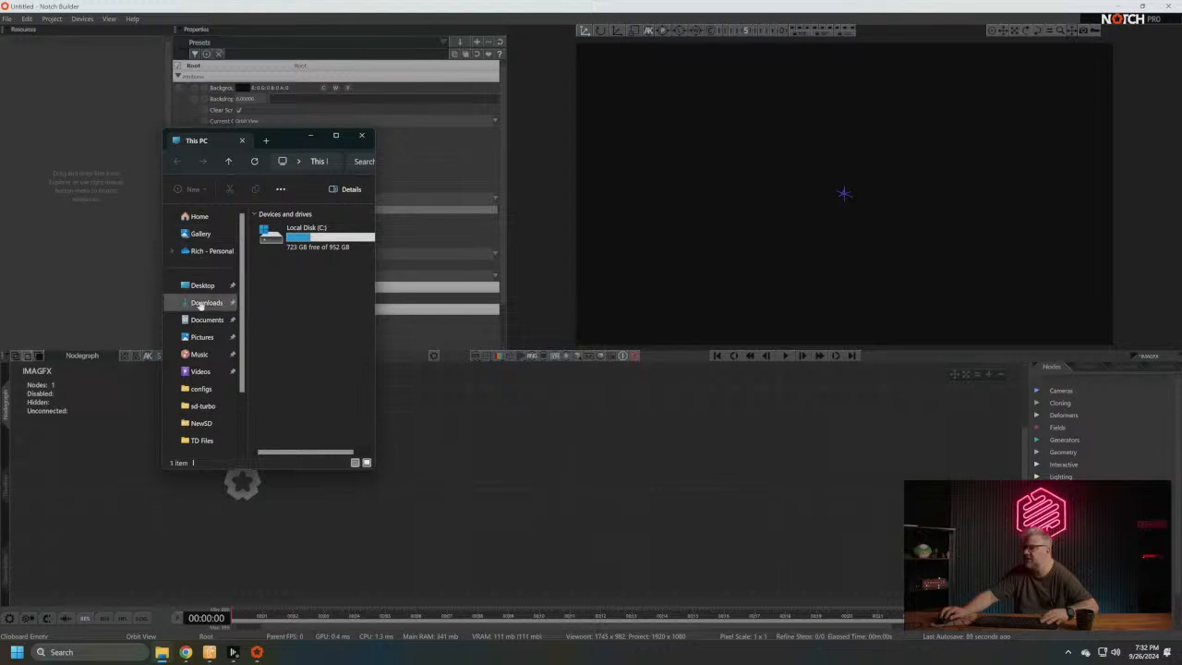
click(203, 303)
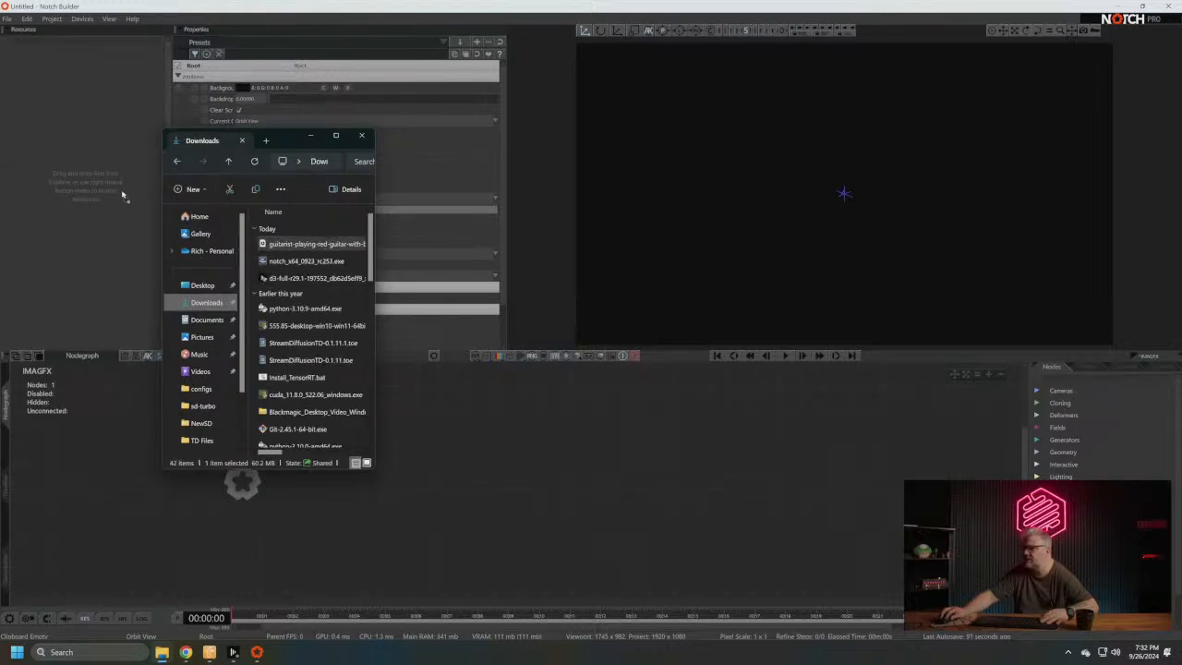
drag(123, 194, 121, 197)
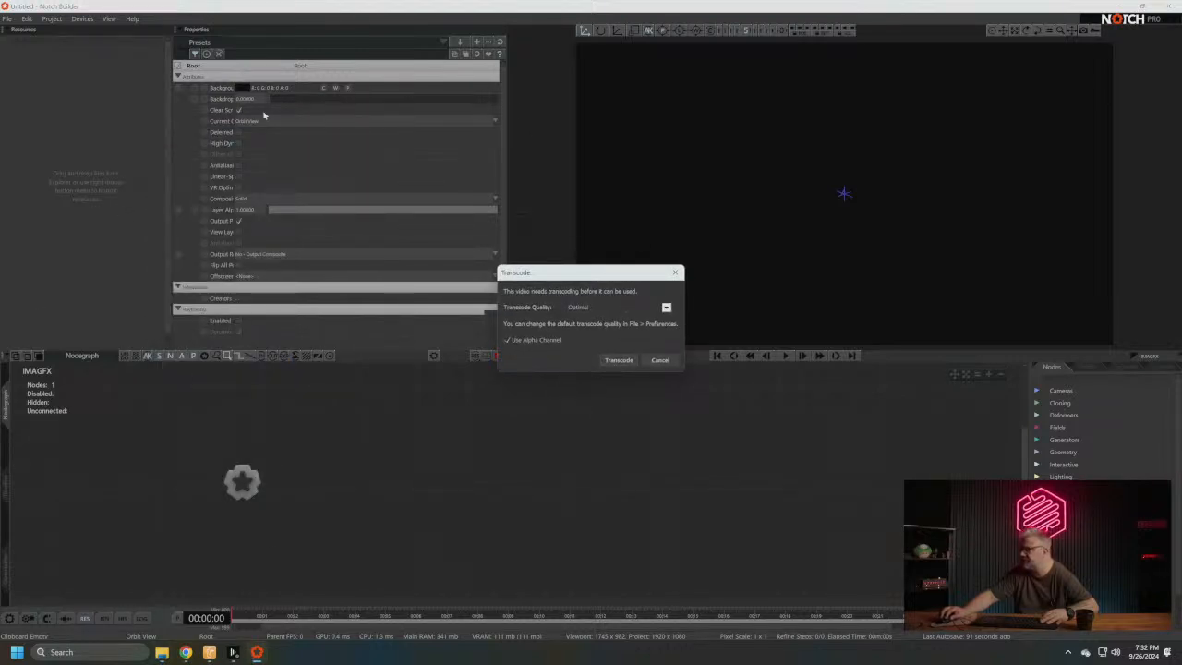
click(619, 359)
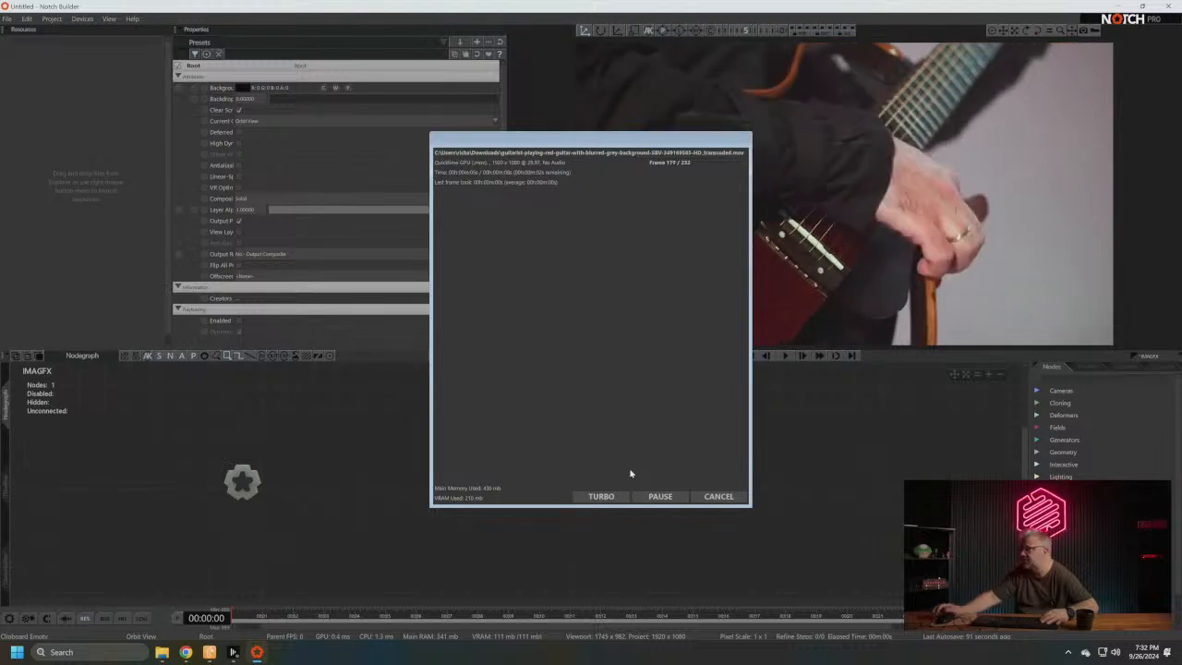
click(602, 496)
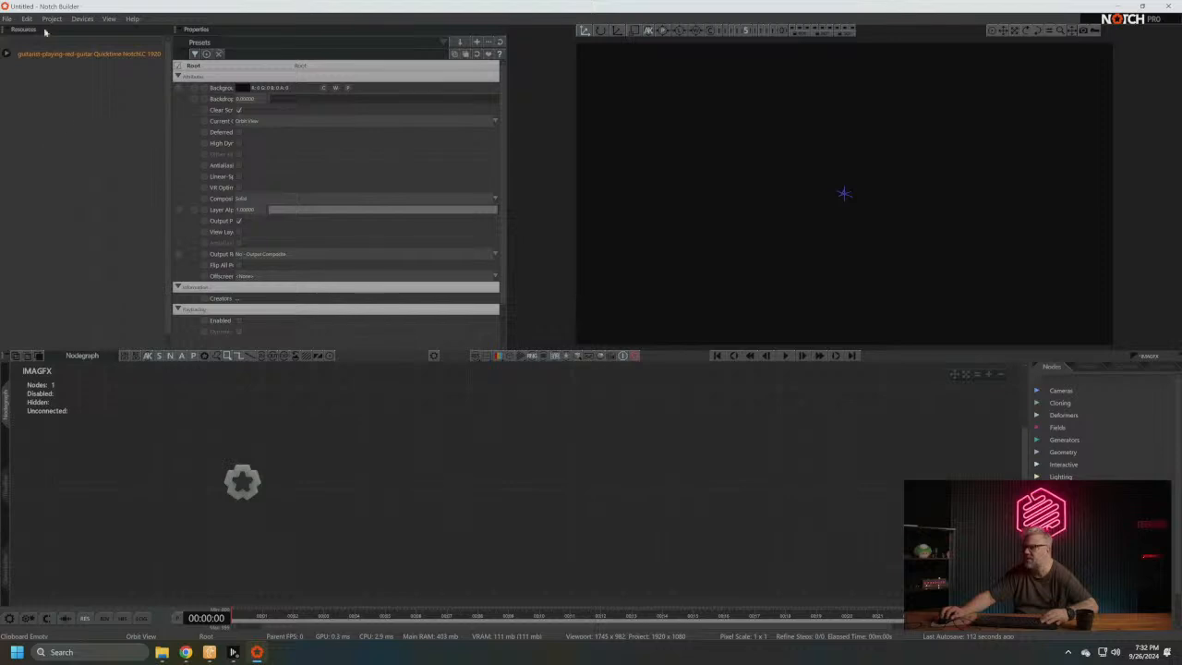
- Add the guitarist clip from the resources to the node graph as a Video Loader node below the root
drag(51, 57, 257, 458)
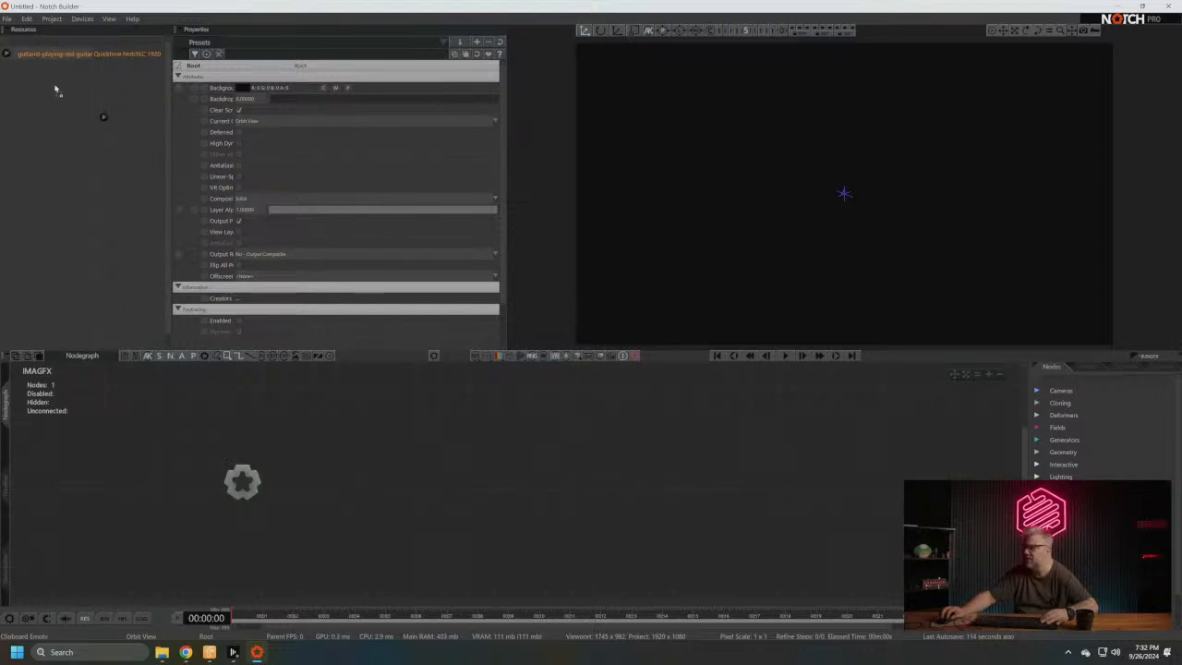
drag(296, 536, 297, 536)
middle_drag(361, 458, 318, 437)
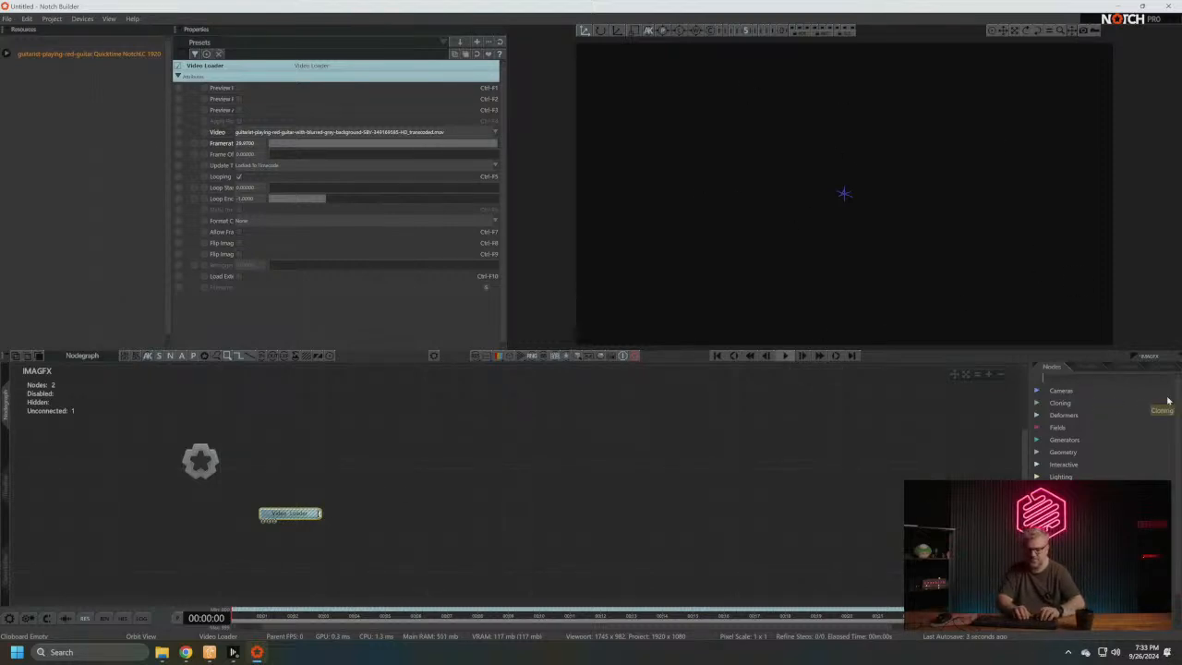
- Find the Image 2D node with the search "image 2d", add it to the node graph, and connect it to Root
text(image 2d)
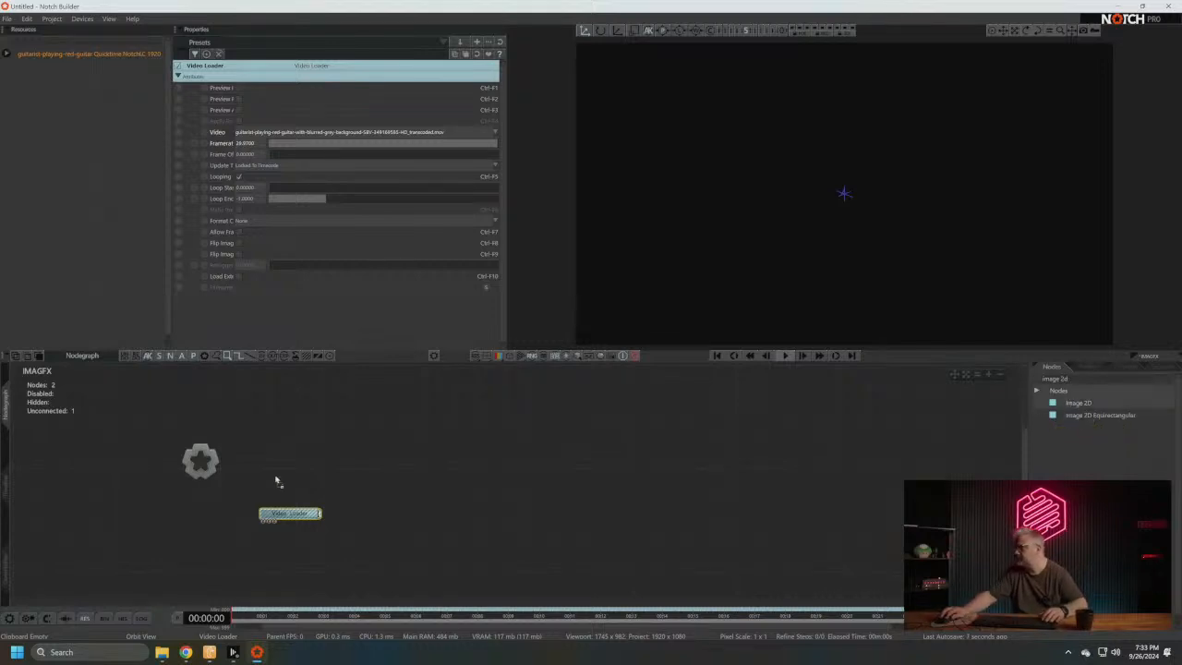
drag(275, 481, 365, 441)
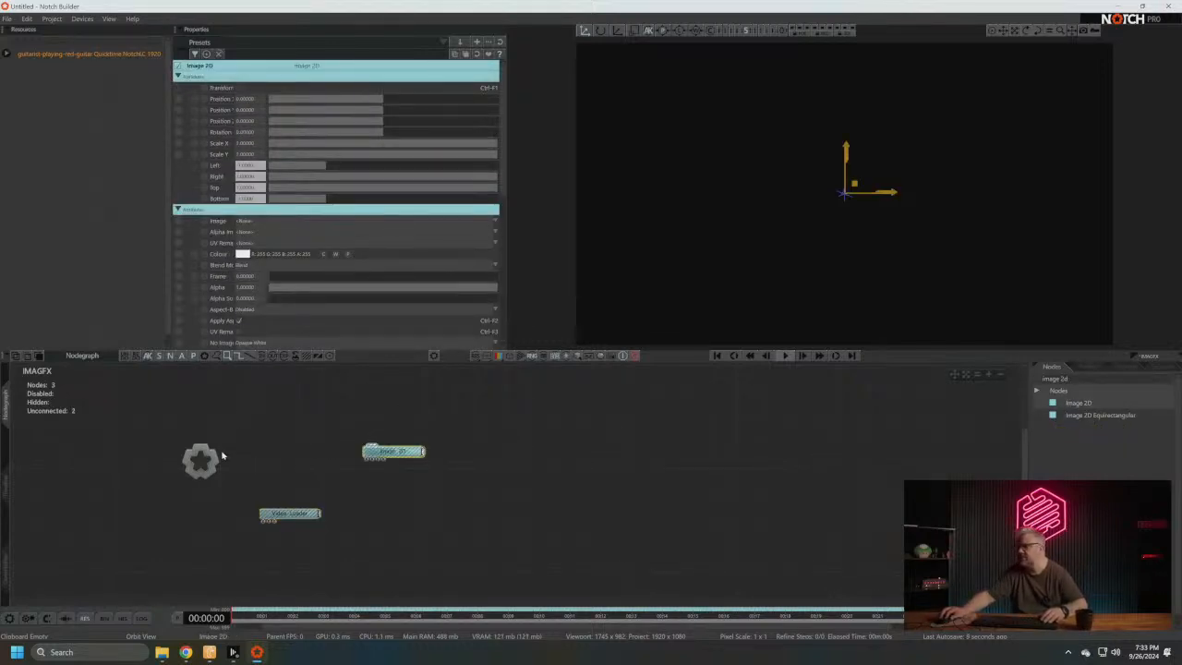
drag(216, 462, 362, 425)
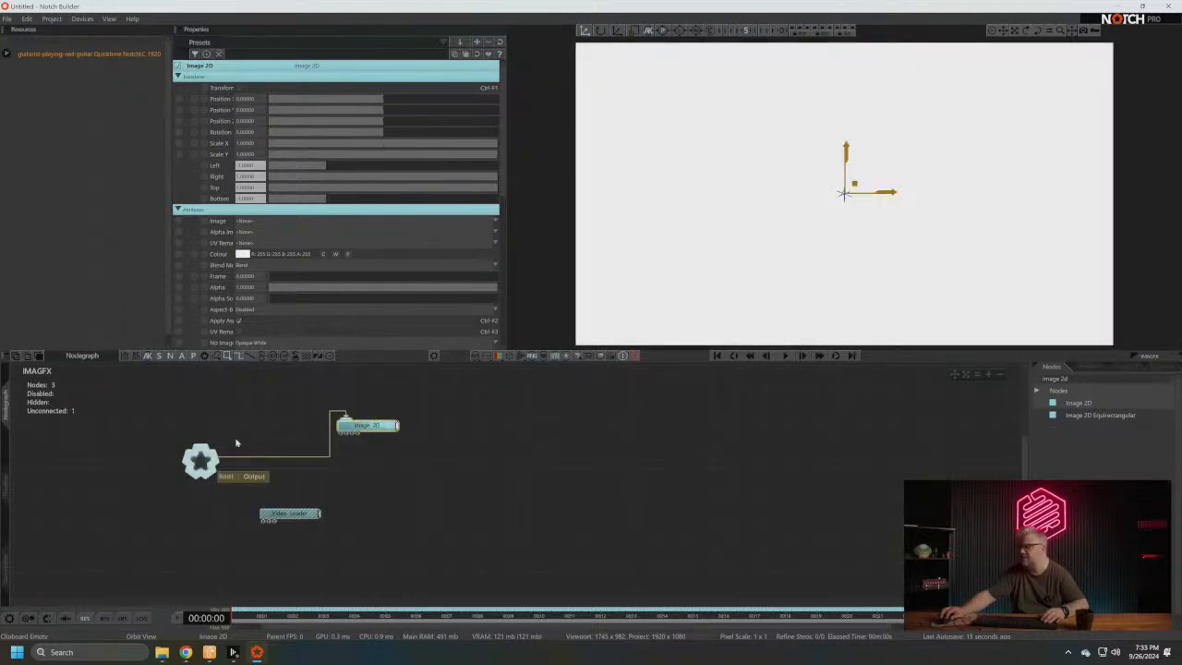
- Delete the connection between Root and Image 2D and reconnect the node to Root
click(327, 459)
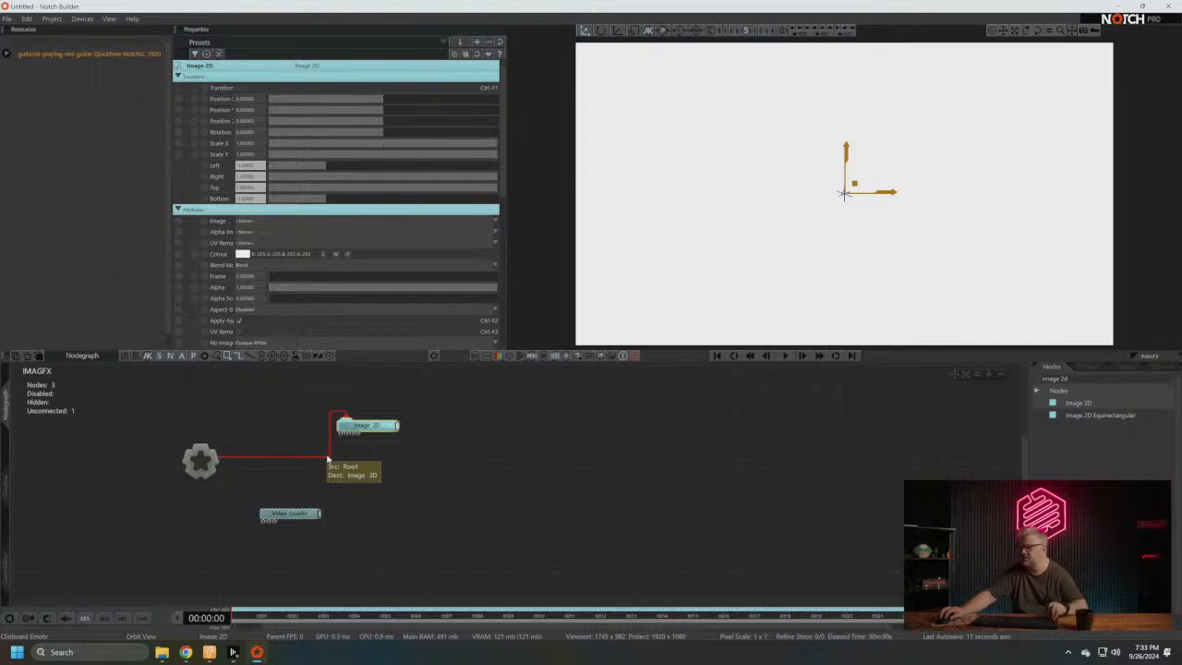
key(Delete)
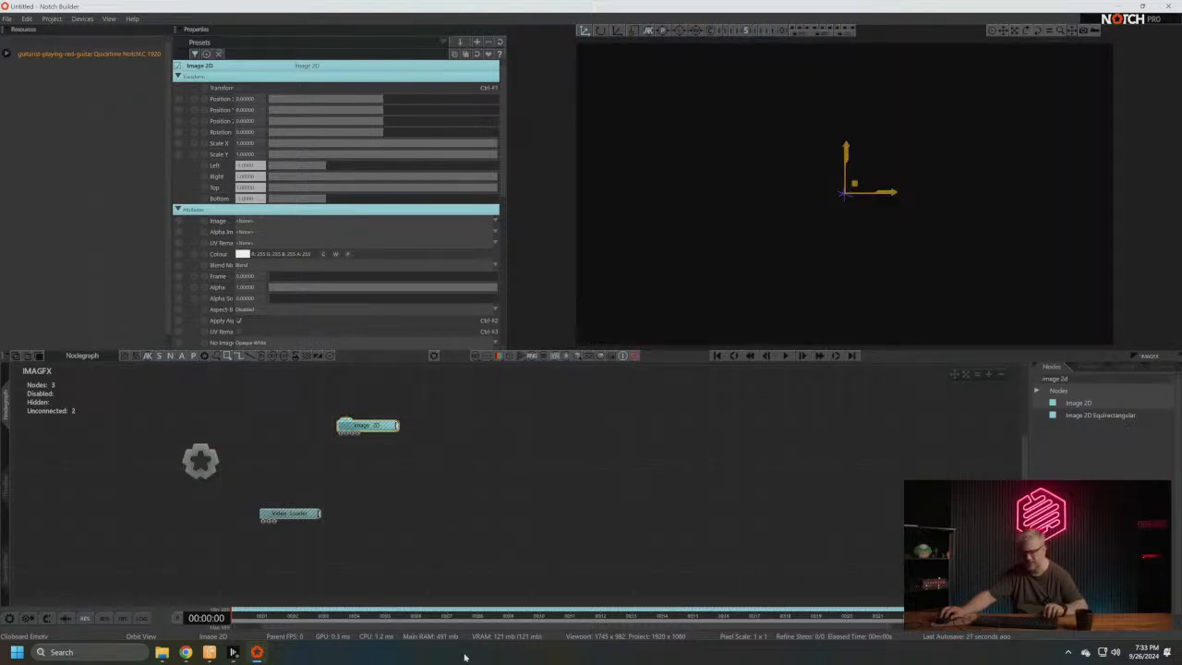
key(r)
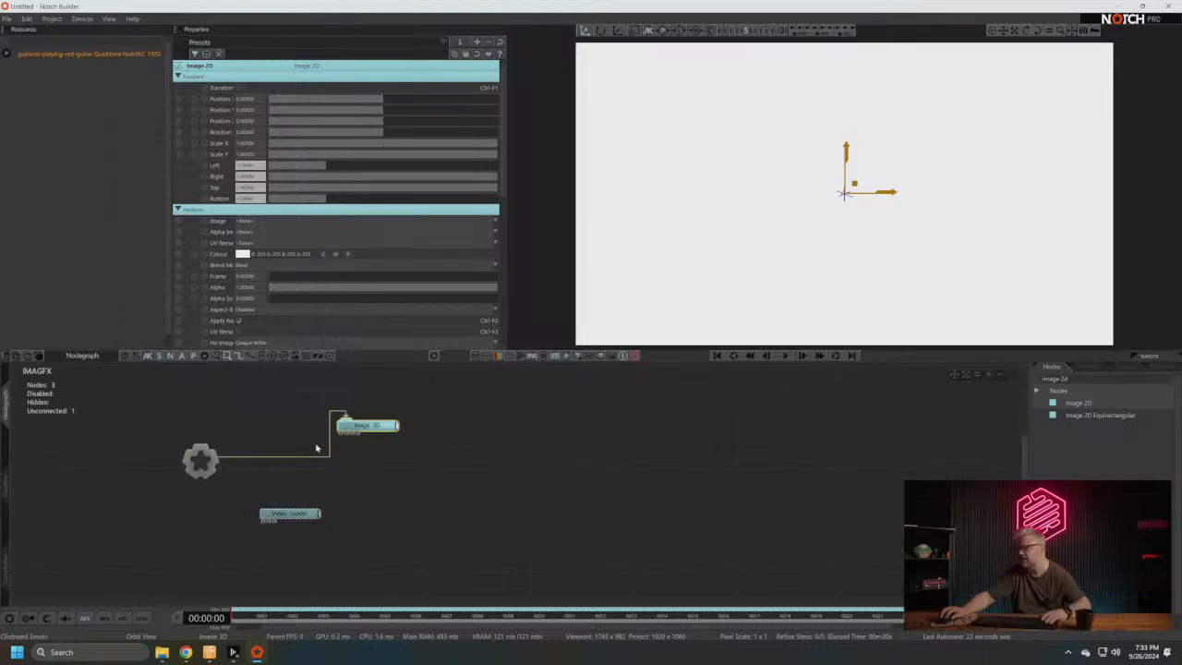
- Space out the Video Loader and Image 2D nodes, connect the Video Loader to Image 2D, and play the timeline
drag(284, 517, 250, 522)
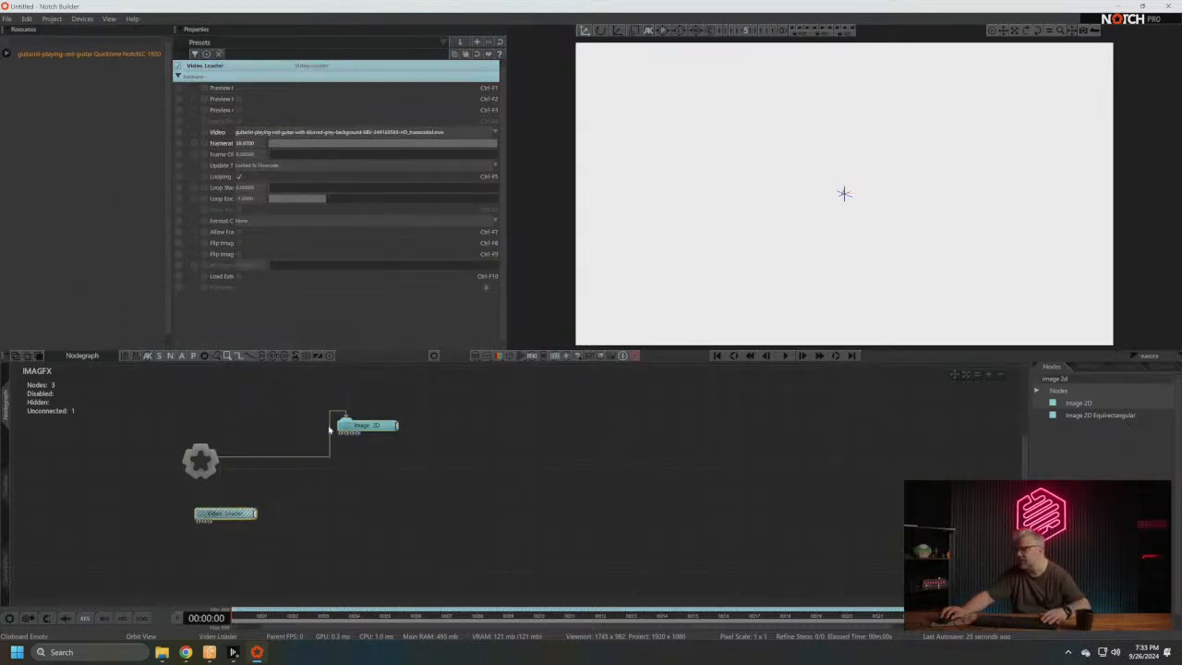
drag(383, 425, 396, 424)
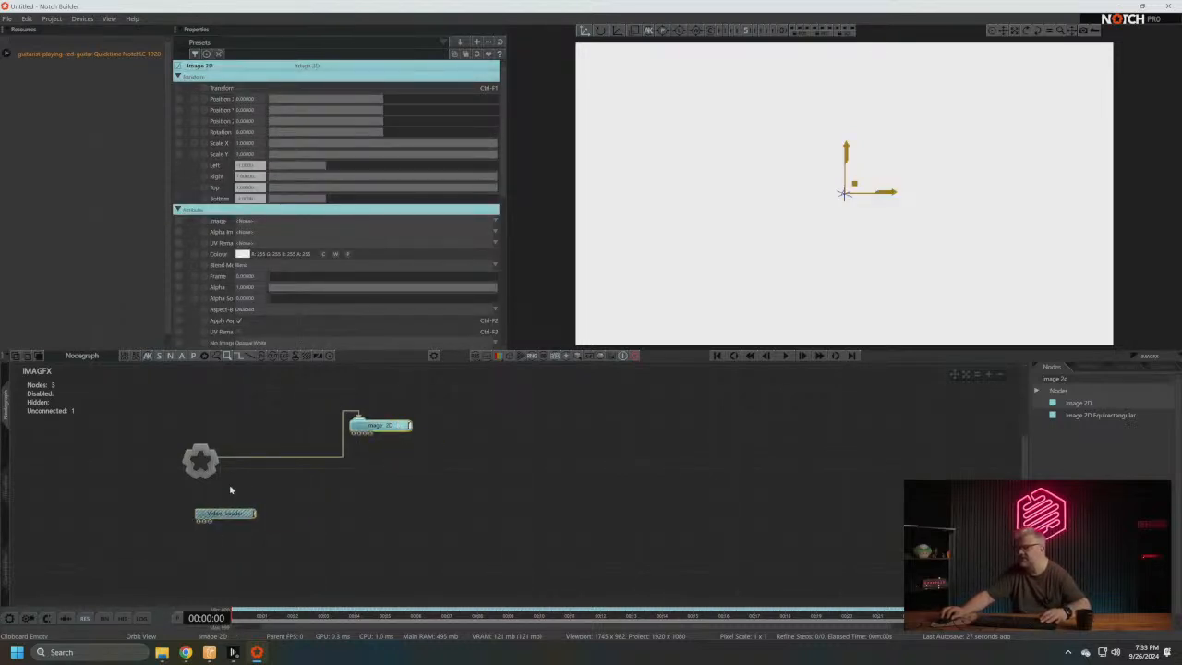
click(234, 520)
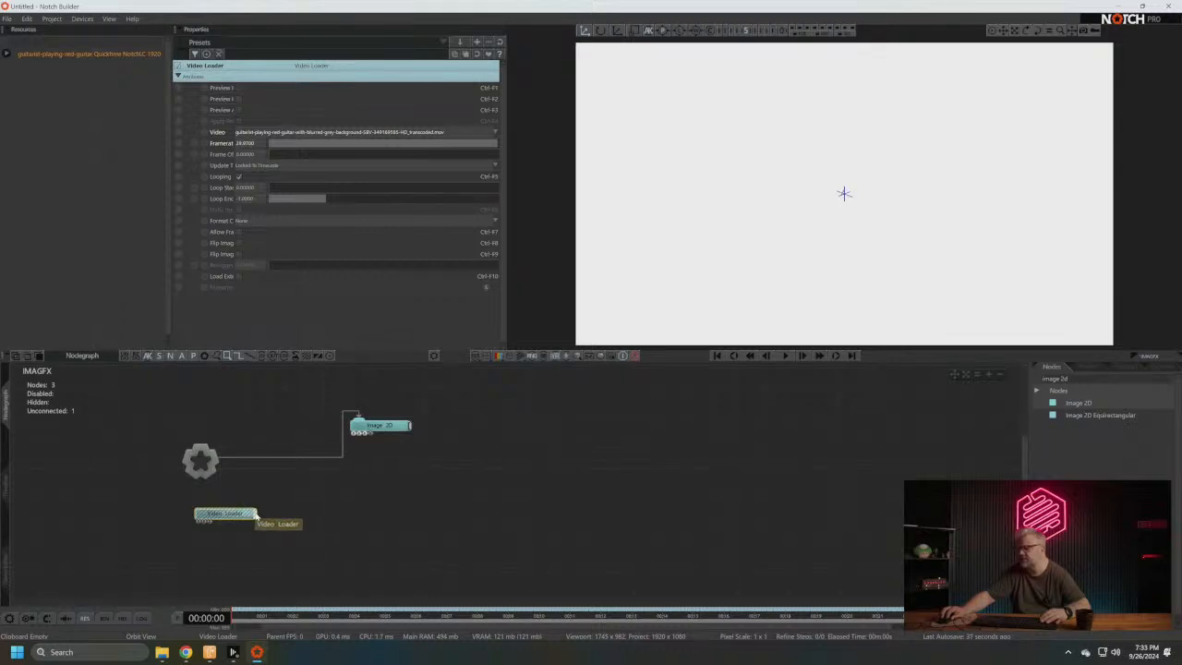
drag(356, 434, 353, 434)
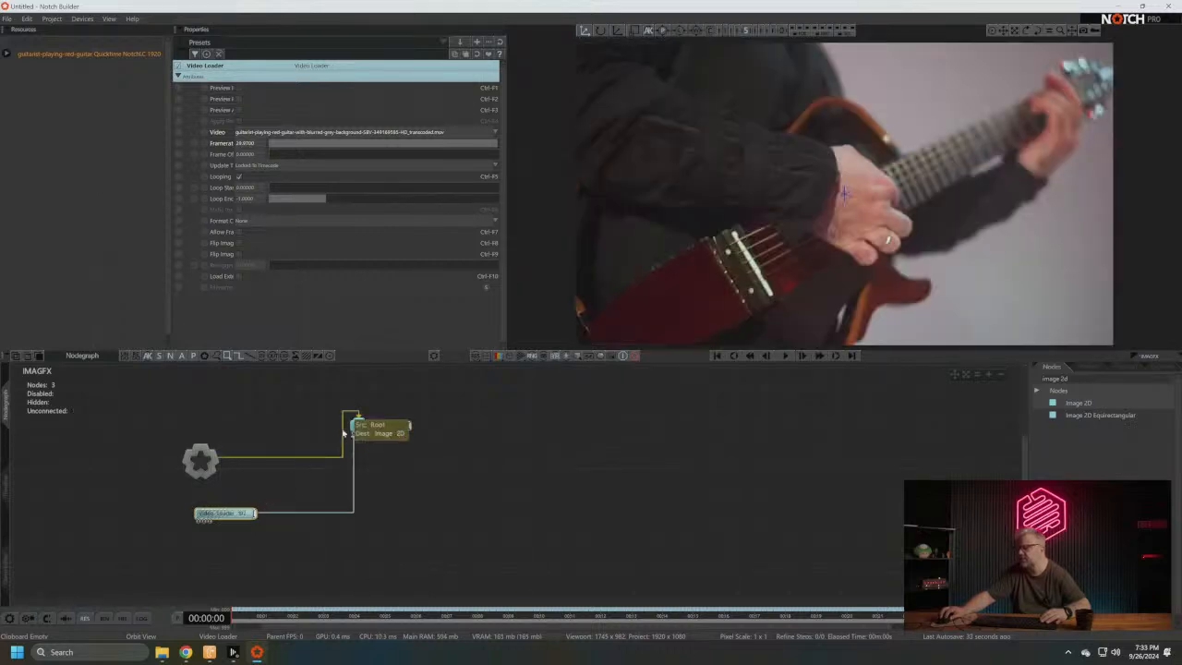
click(781, 357)
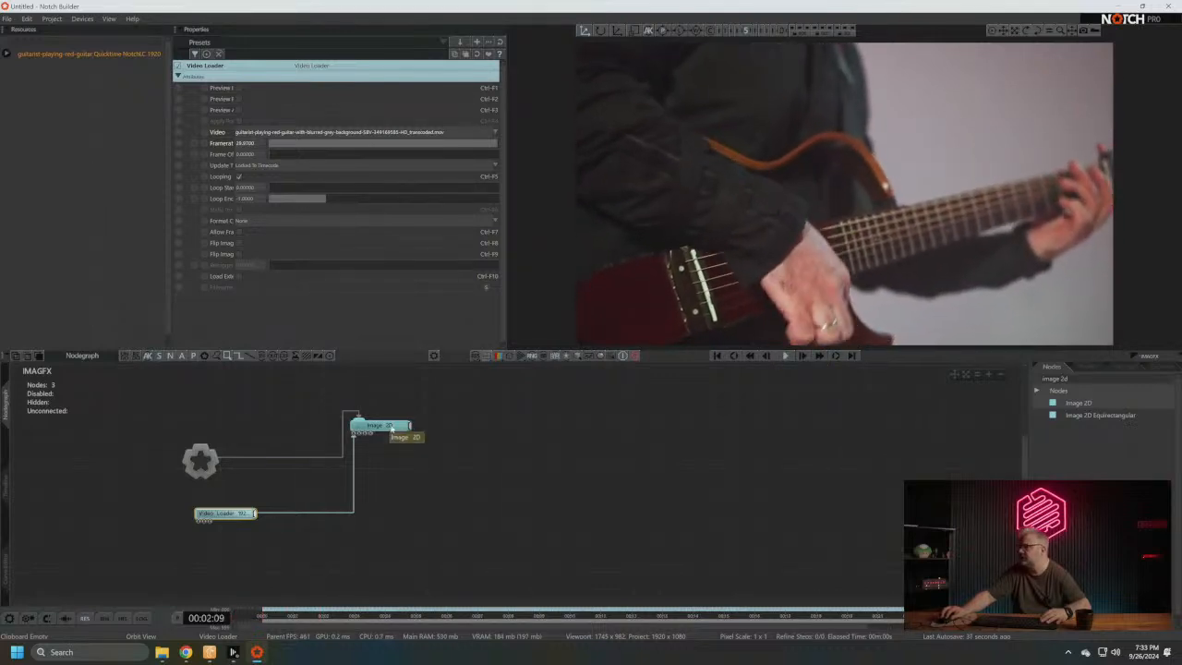
- Move the Image 2D node farther from Root, and clear the node search to expand the Post-FX category
drag(379, 425, 417, 425)
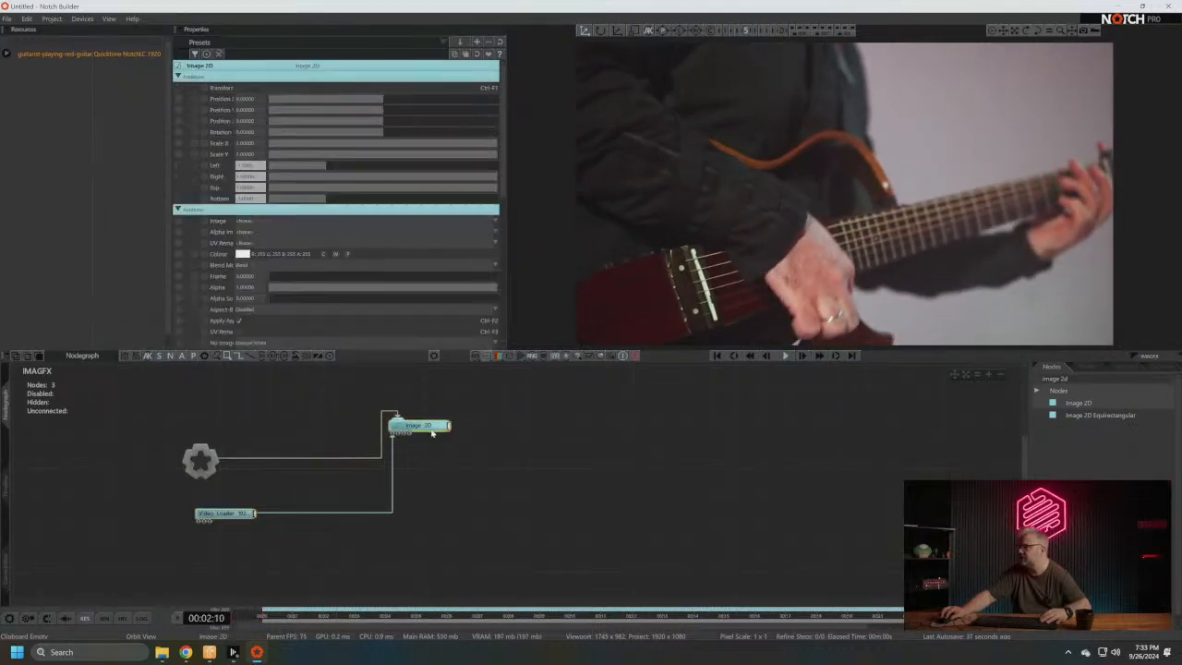
click(1074, 379)
key(BackSpace)
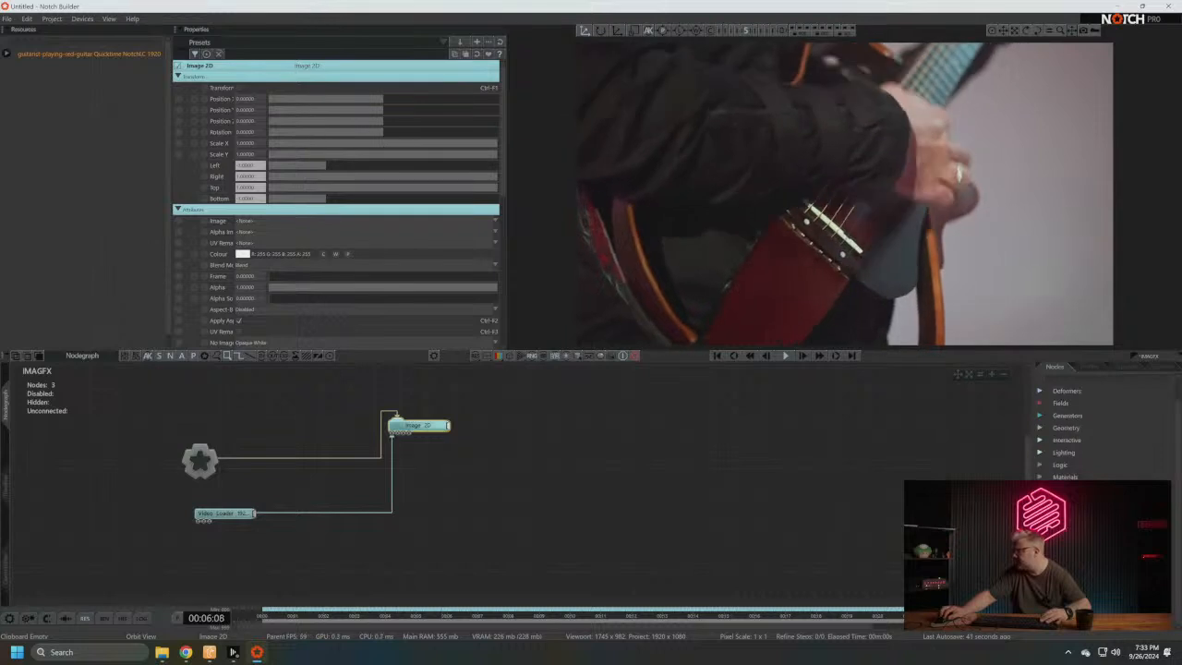
scroll(1055, 415, down, 1)
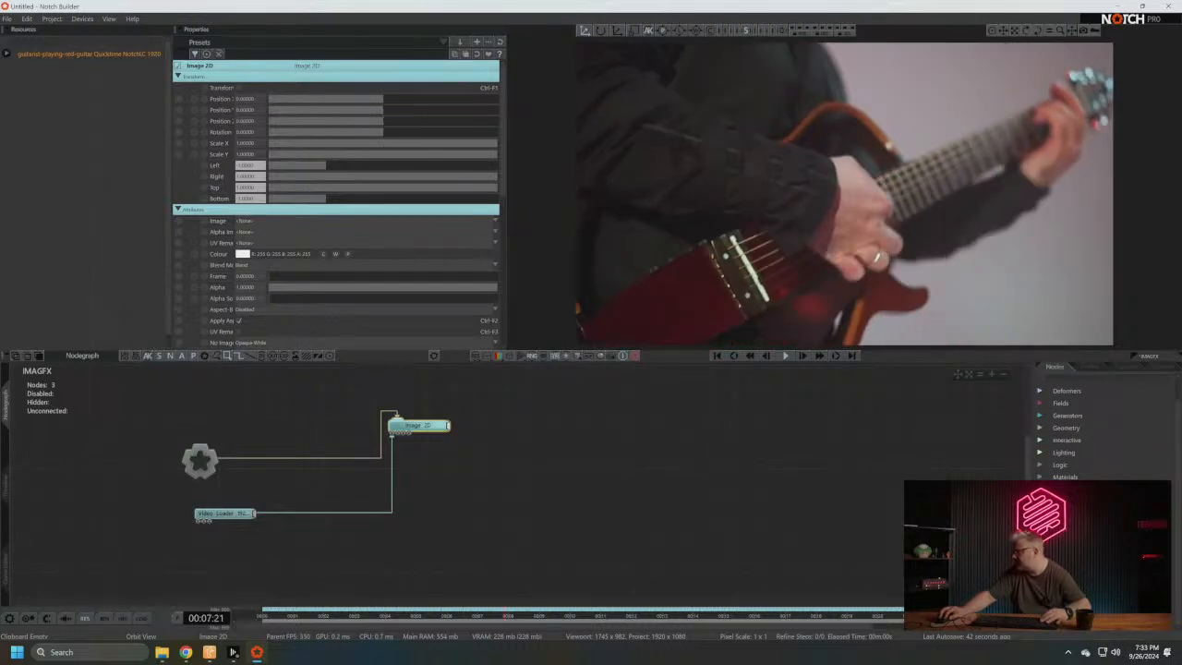
scroll(1112, 439, down, 8)
click(1106, 441)
scroll(1106, 442, down, 1)
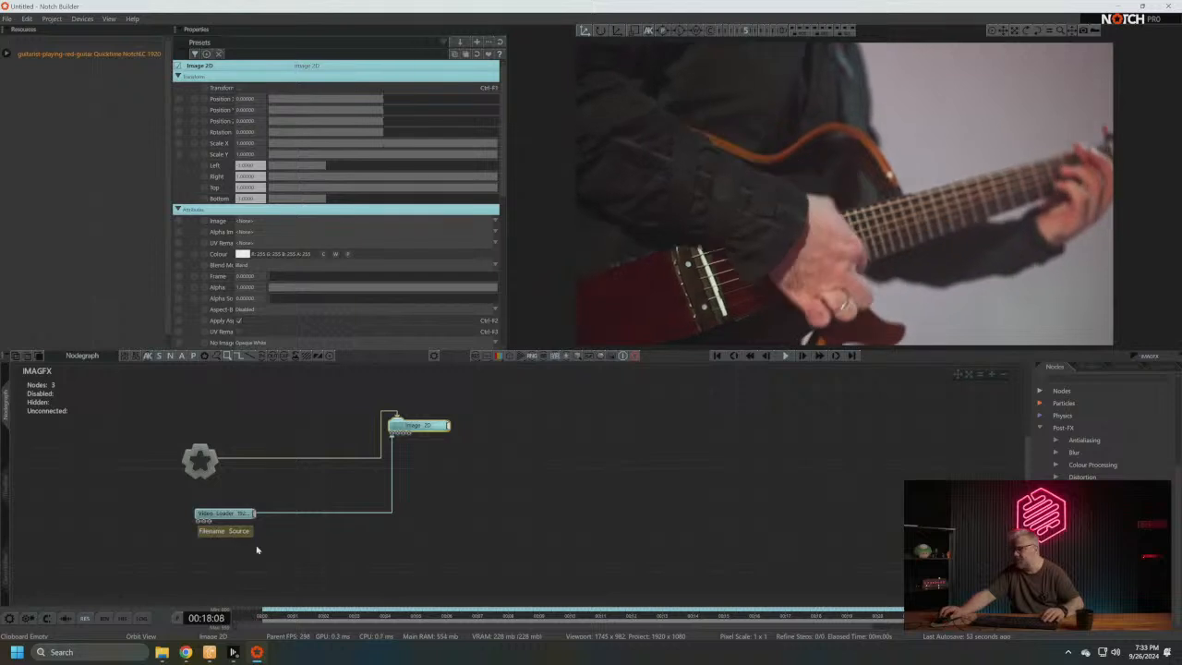
- Move the Video Loader node farther below Root and expand the Stylisation group within Post-FX
drag(235, 522, 196, 561)
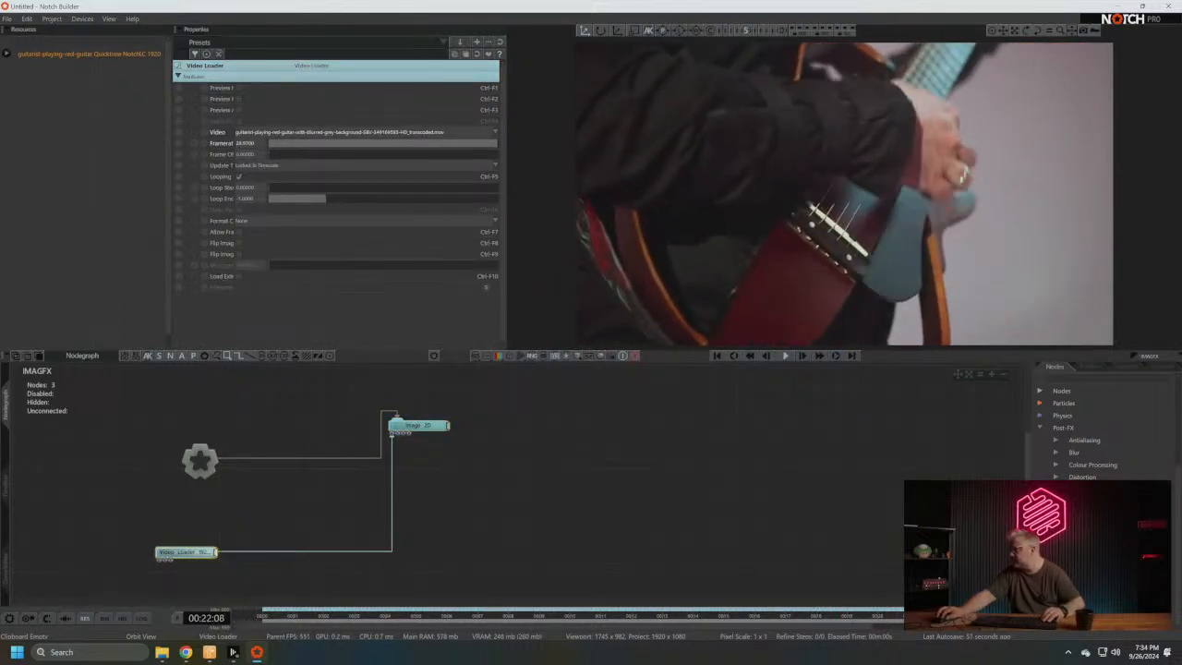
scroll(1081, 476, down, 5)
click(1082, 472)
scroll(1081, 474, down, 4)
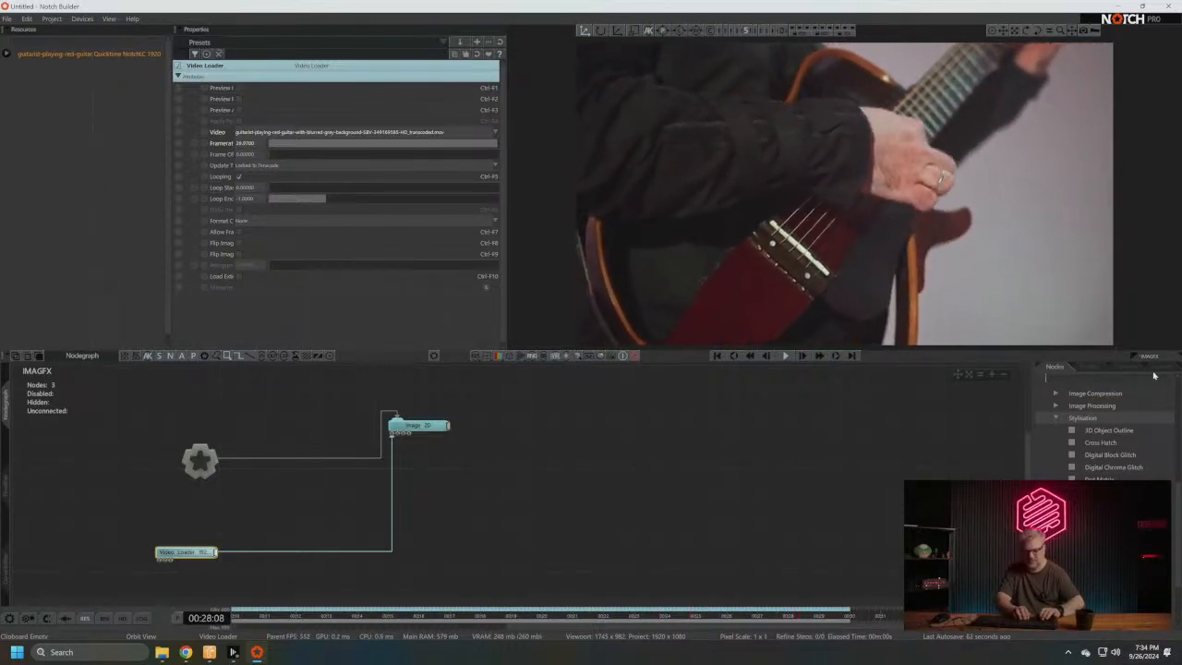
- Search the nodes for edge and add an Edge Detect node below Image 2D in the nodegraph
text(c)
text(dge)
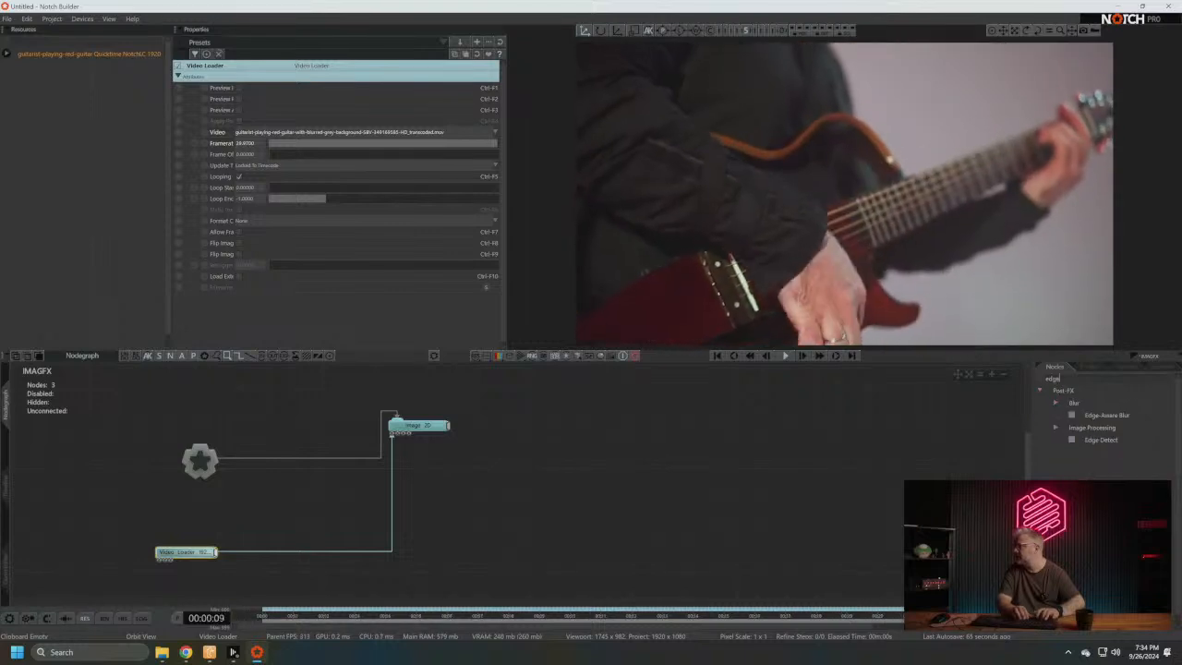
click(1042, 379)
click(1099, 373)
text(e)
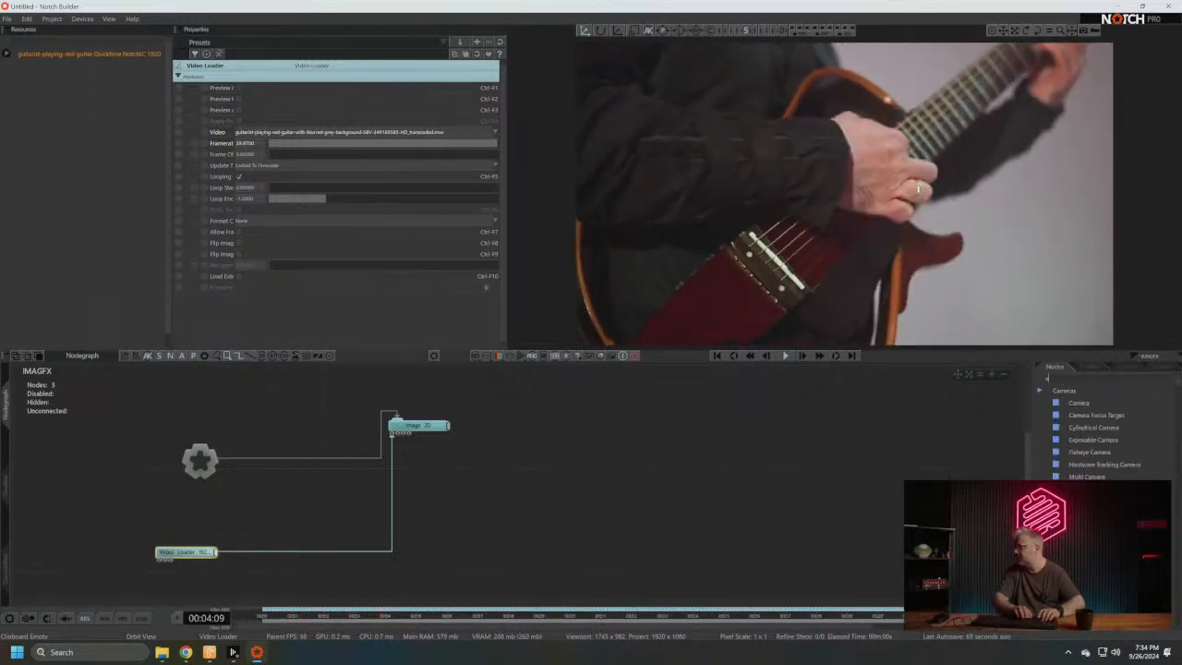
text(dge)
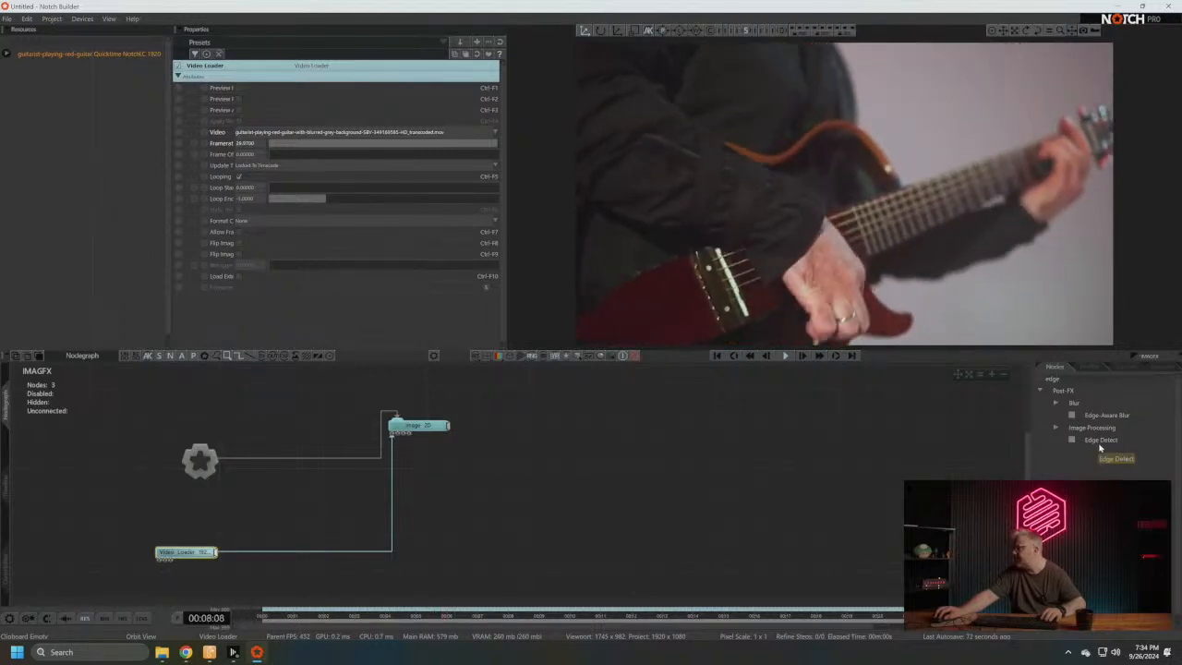
drag(399, 529, 430, 549)
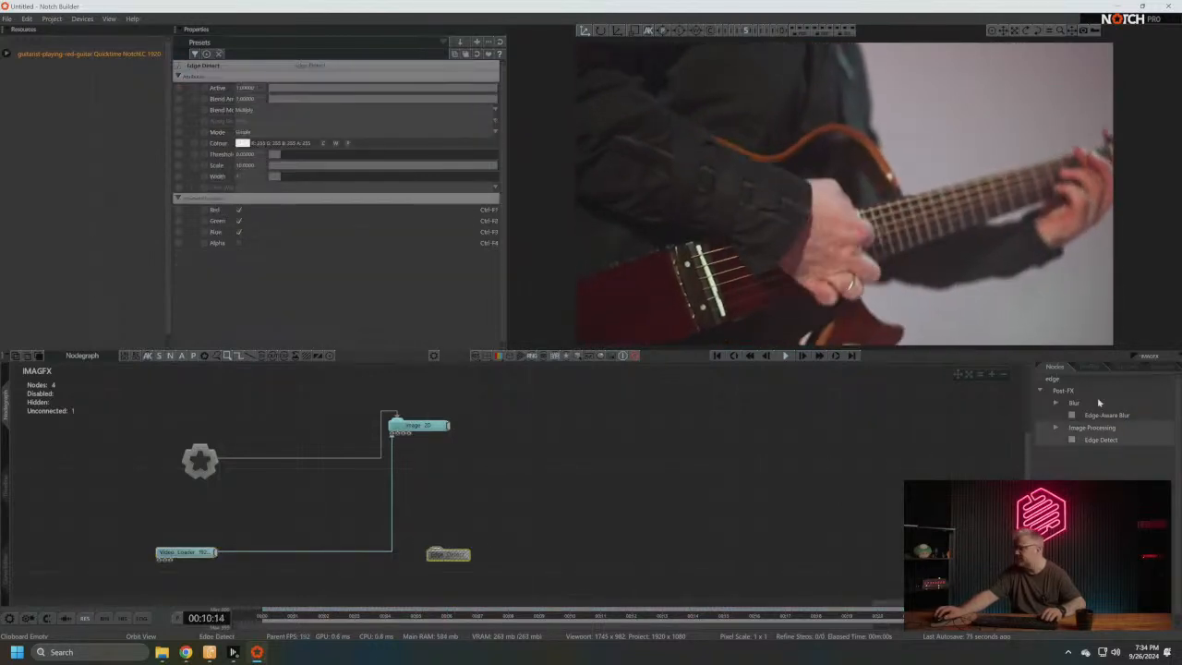
- Connect the Video Loader to Edge Detect, place the two nodes closer together, and clear the node search
drag(185, 553, 436, 552)
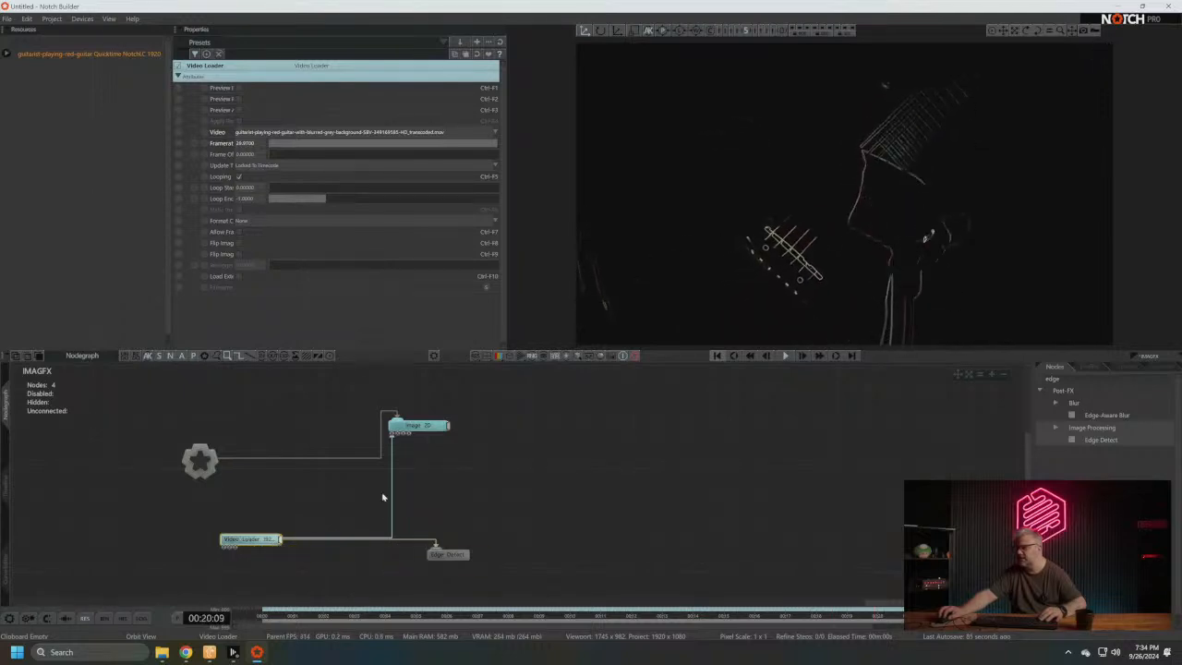
click(442, 552)
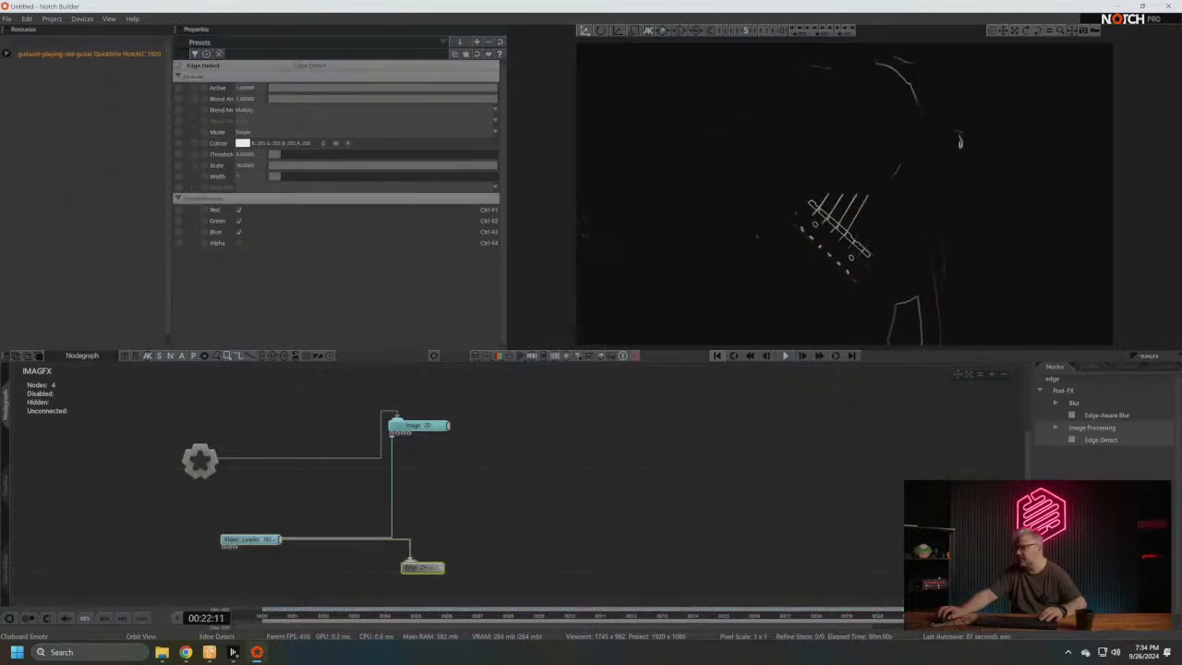
click(1038, 381)
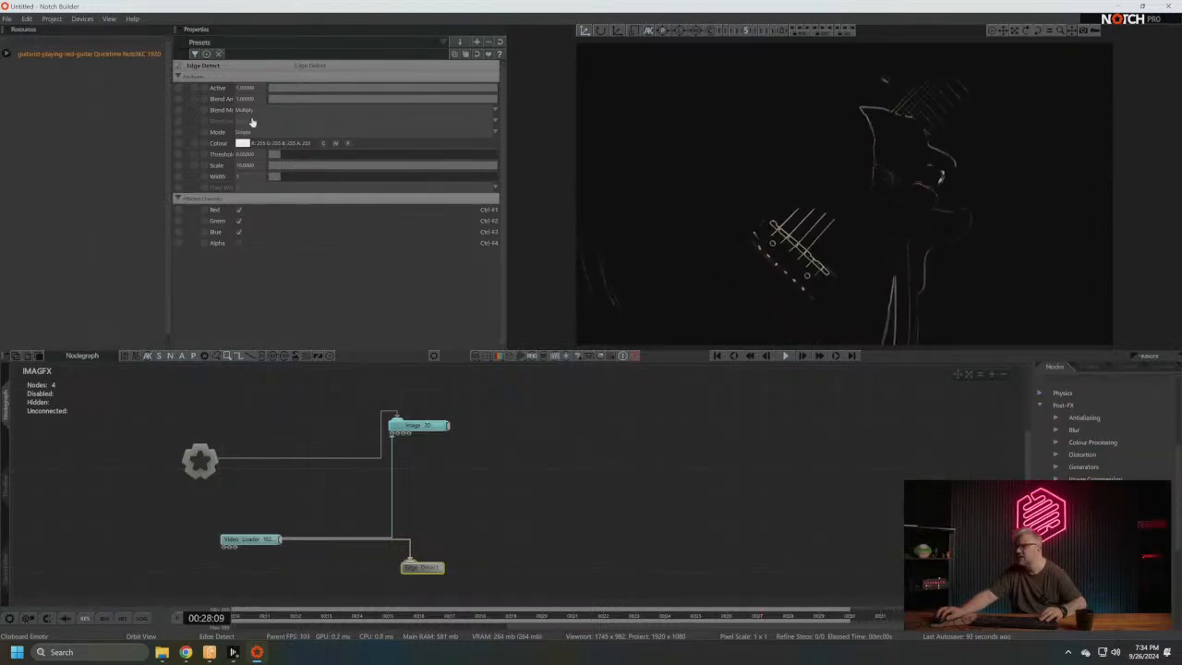
- Set Edge Detect's Blend Mode (RGB) to Additive and widen the column of property names
click(248, 111)
click(255, 133)
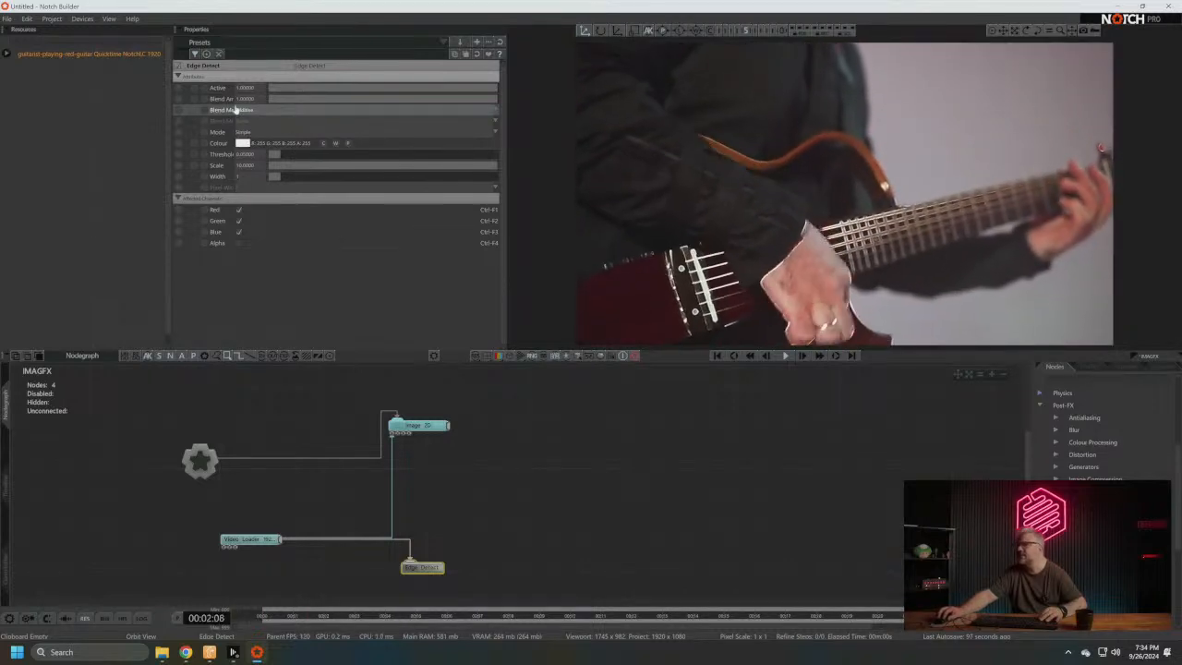
drag(236, 109, 310, 85)
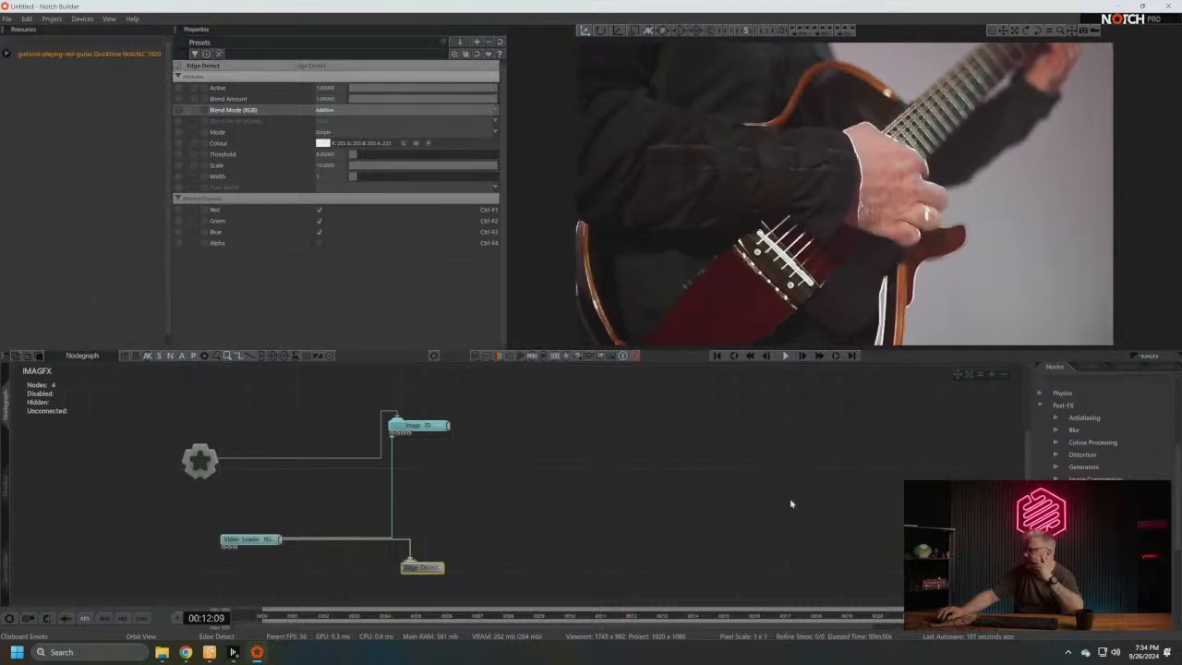
- Tidy the Edge Detect and Video Loader positions, and search the nodes for nul to add a Video Null
scroll(793, 504, down, 1)
scroll(1090, 443, down, 4)
scroll(1128, 421, down, 3)
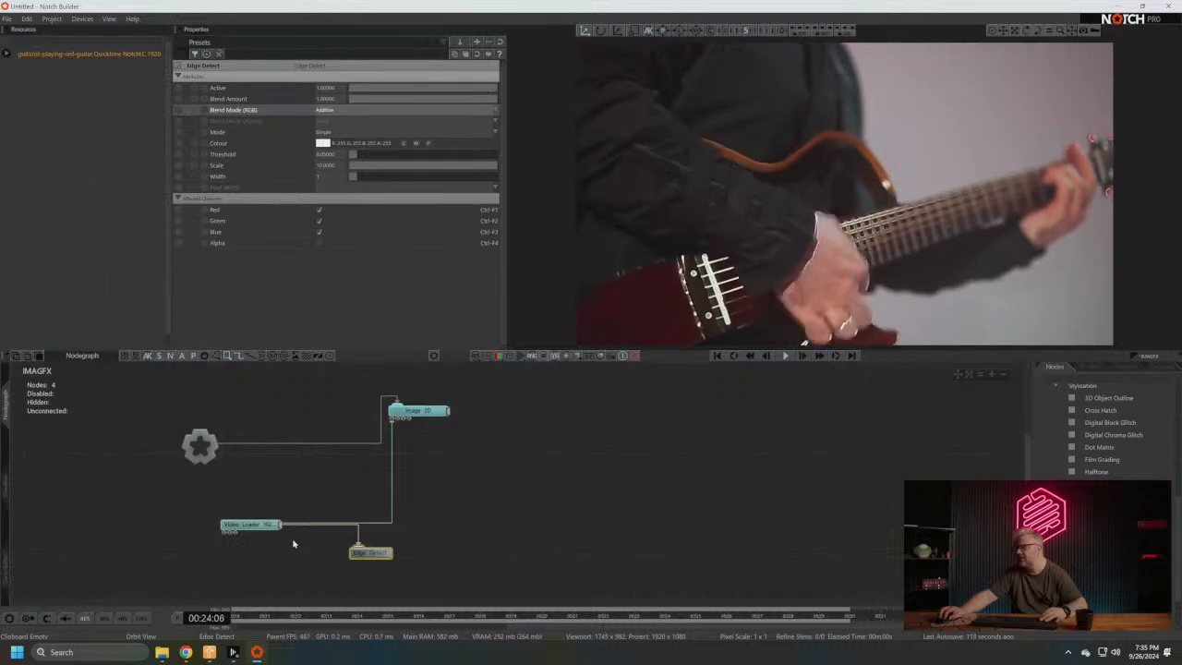
click(251, 525)
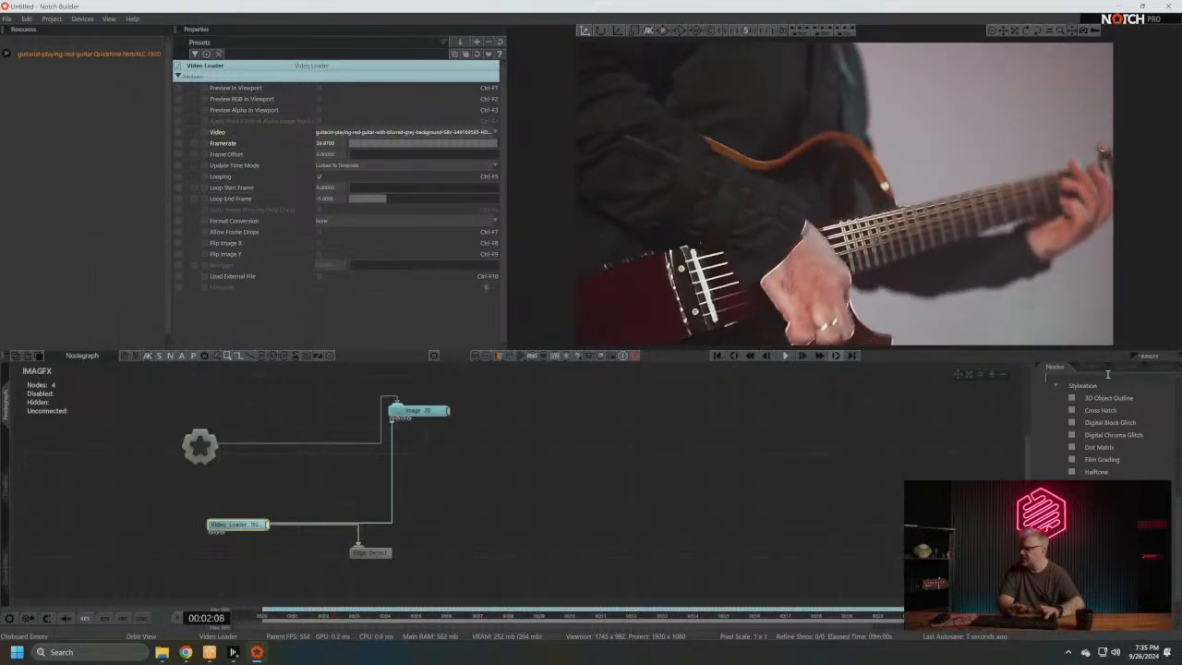
text(nul)
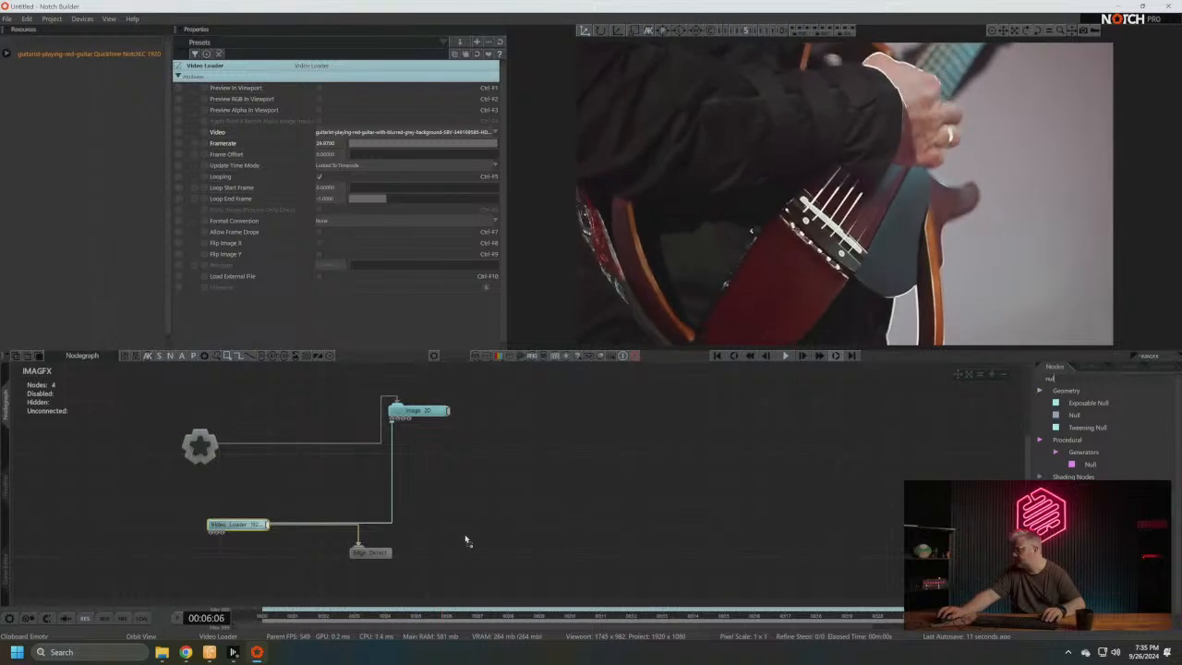
drag(466, 539, 465, 501)
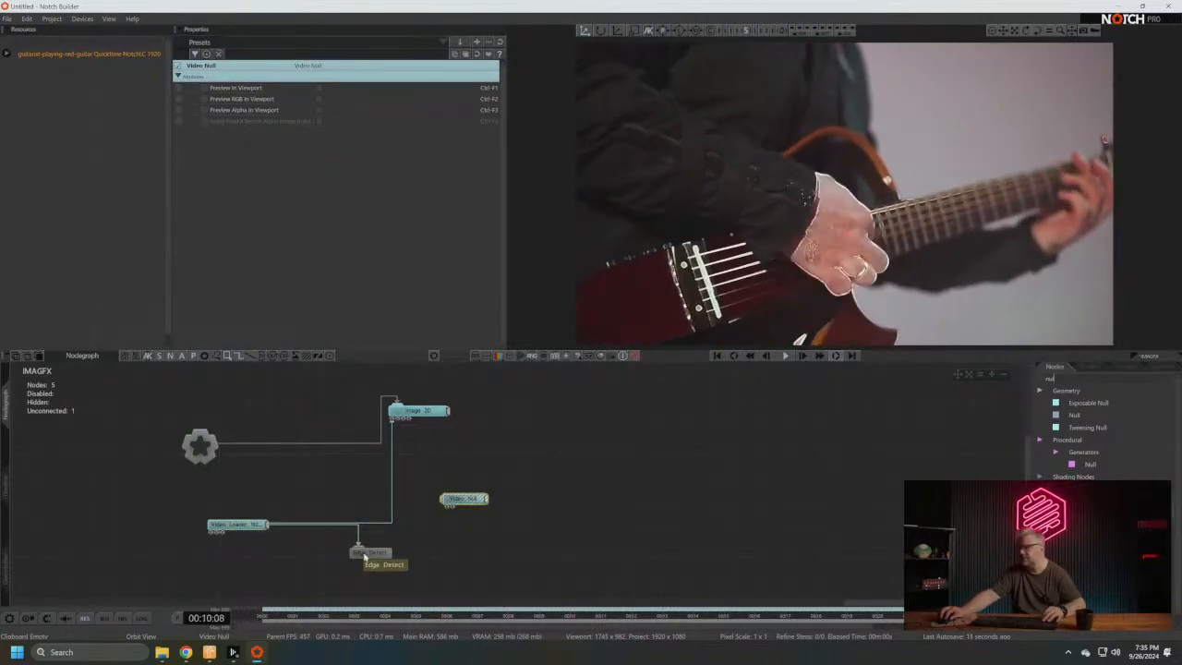
- Show the Video Loader's preview thumbnail in the nodegraph and set Edge Detect's Blend Mode (RGB) to Multiply
click(240, 527)
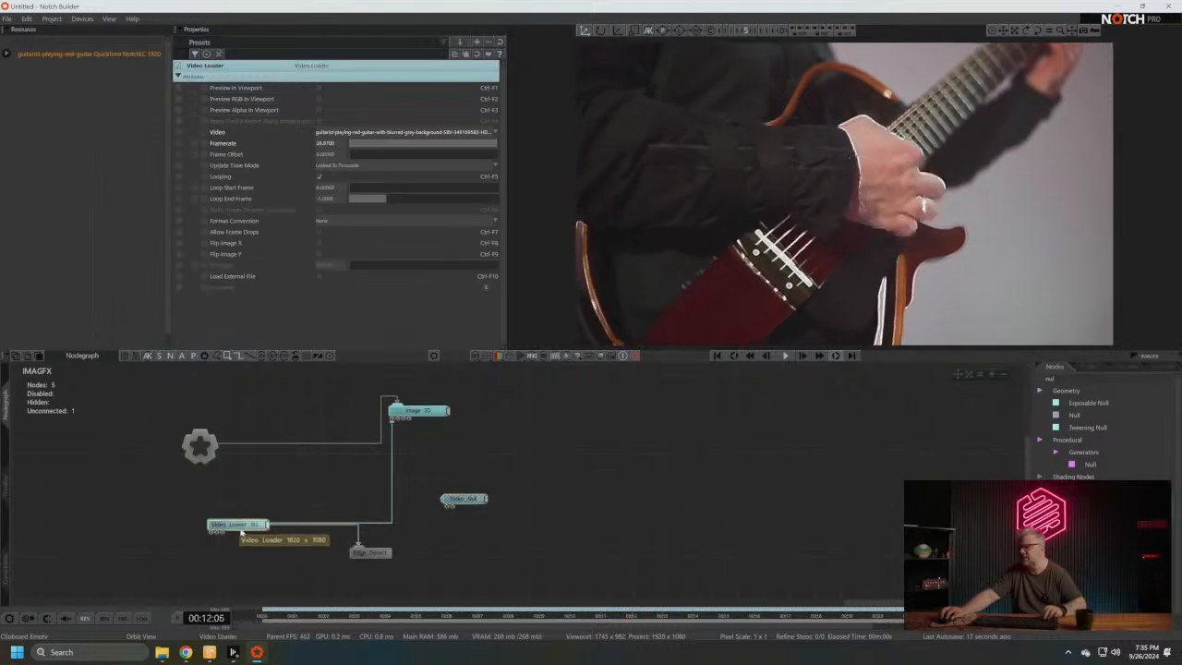
click(370, 553)
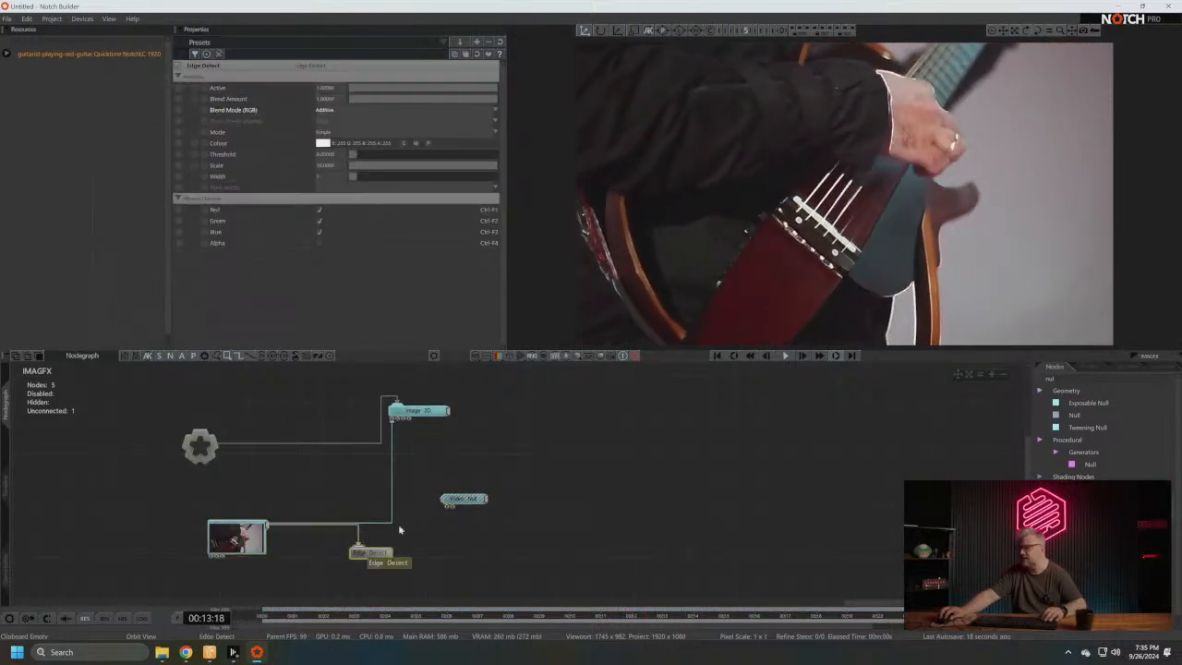
click(344, 112)
click(338, 157)
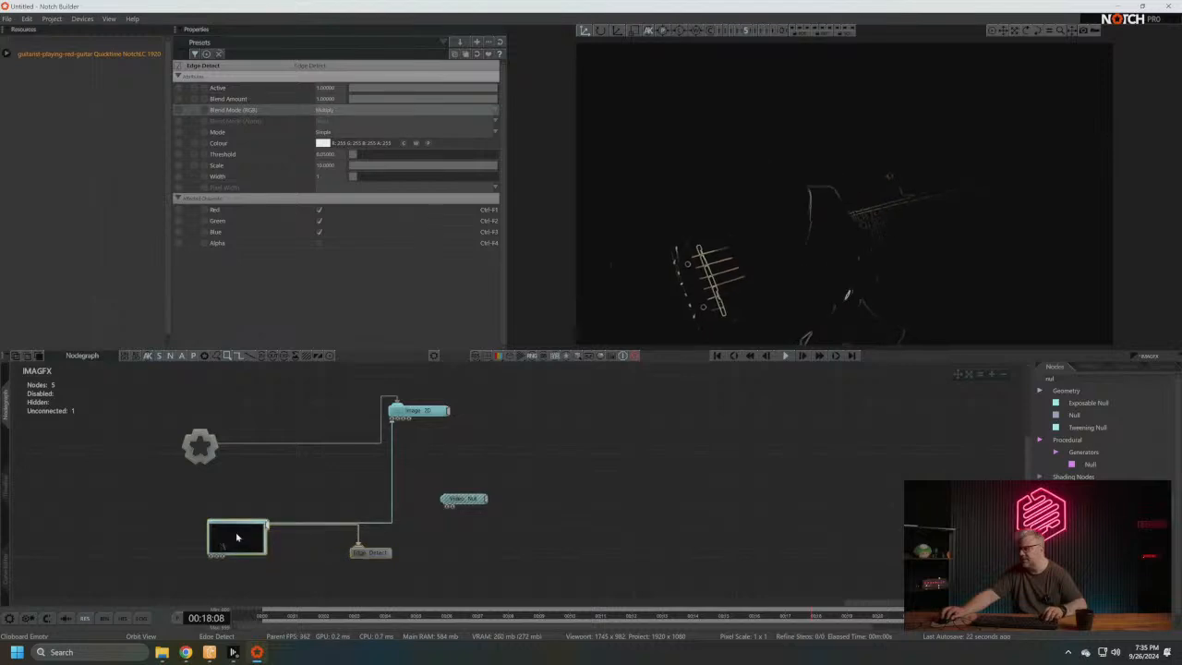
- Connect the Video Loader to the Video Null, and attach Edge Detect to the Video Null instead of the Video Loader
click(236, 537)
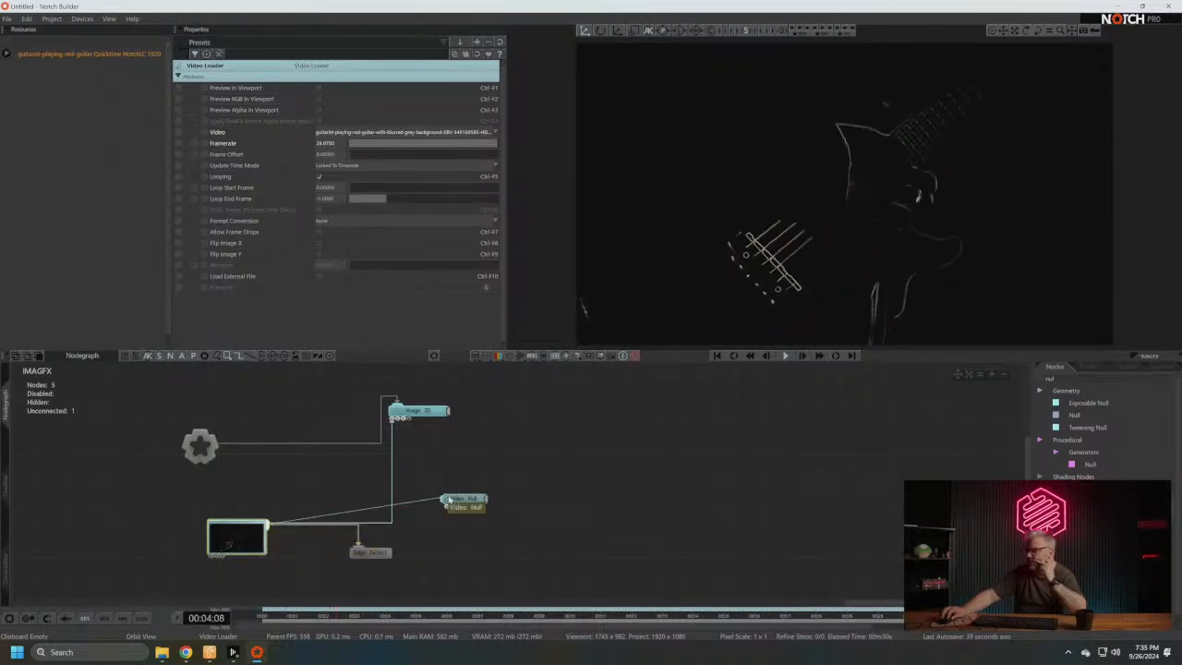
drag(485, 500, 454, 526)
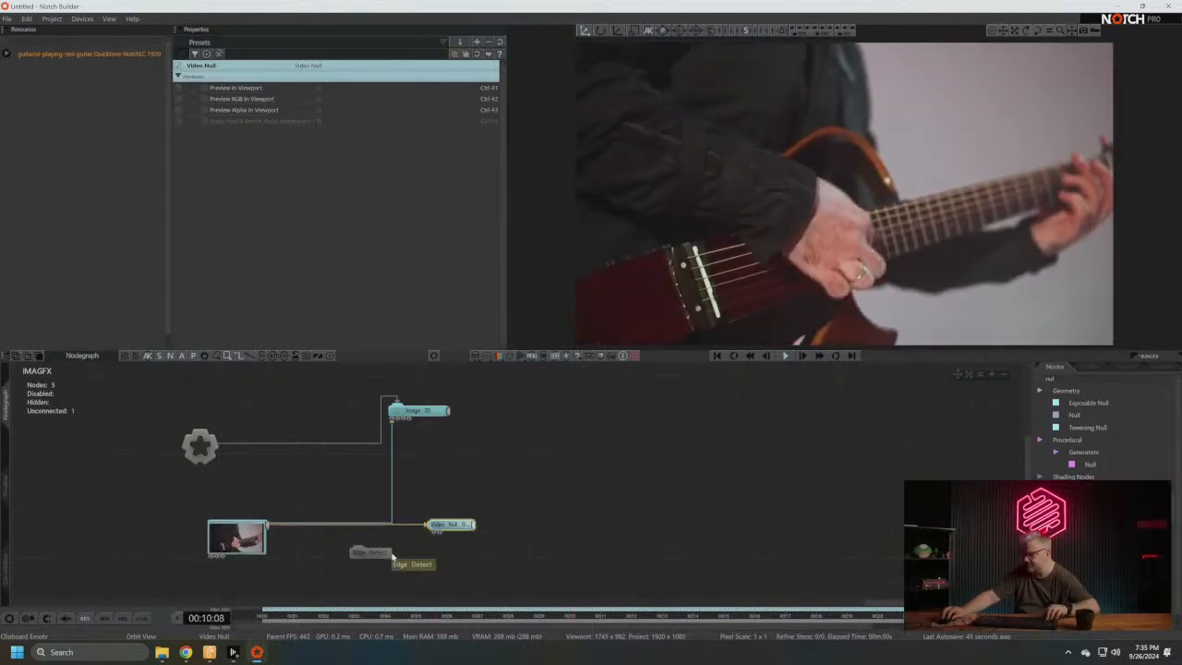
drag(371, 554, 526, 566)
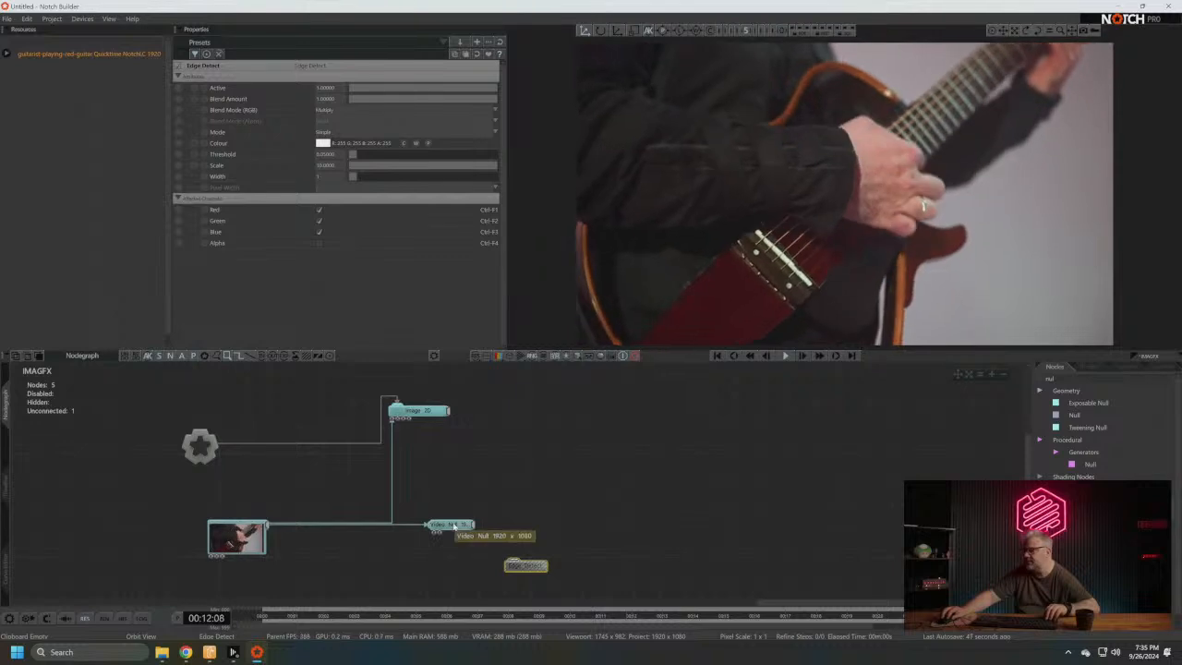
drag(453, 526, 515, 564)
- Show the Video Null's preview thumbnail and make the Video Null Image 2D's source in place of the Video Loader
right_click(416, 532)
click(417, 532)
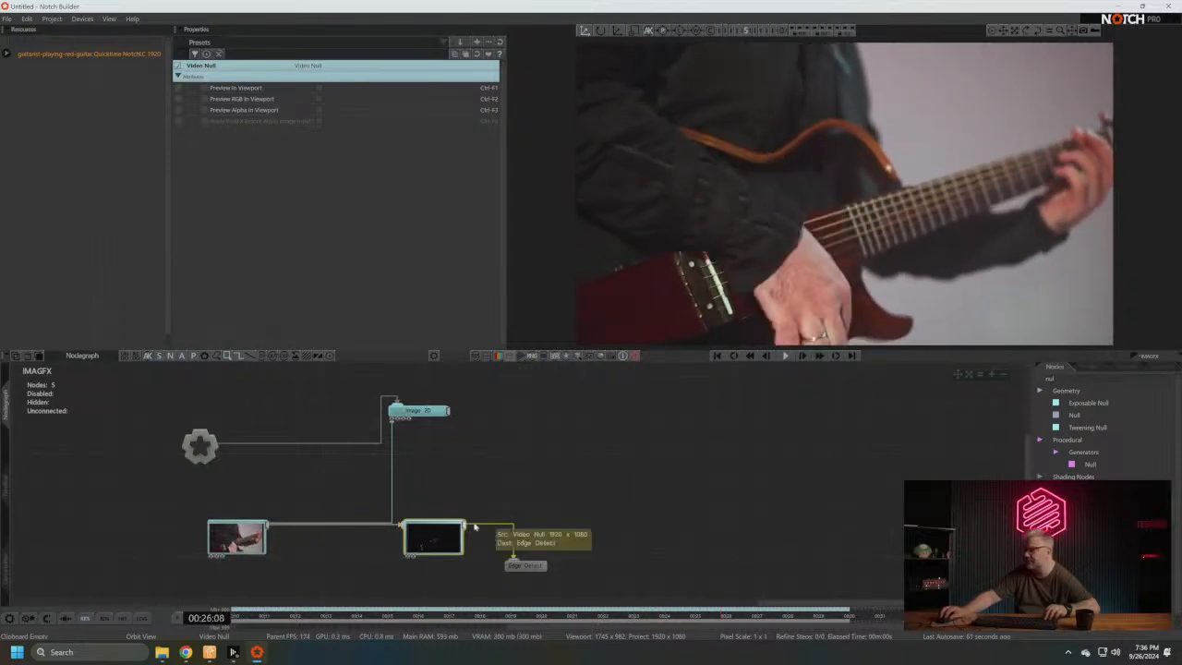
drag(464, 526, 420, 455)
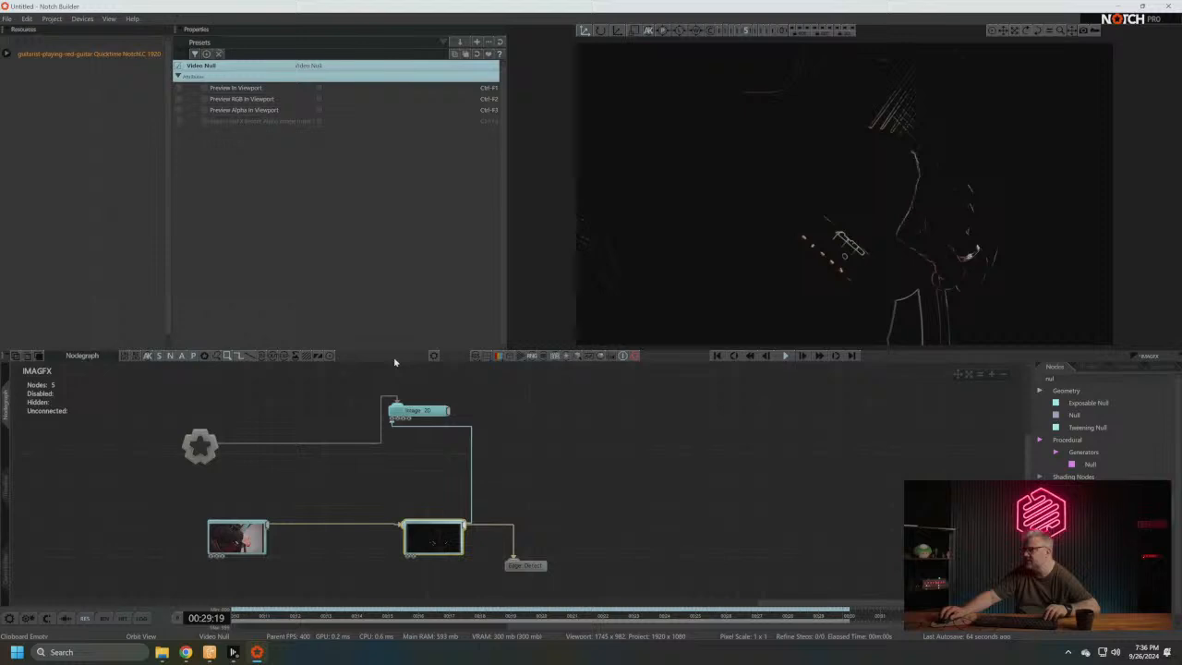
click(427, 412)
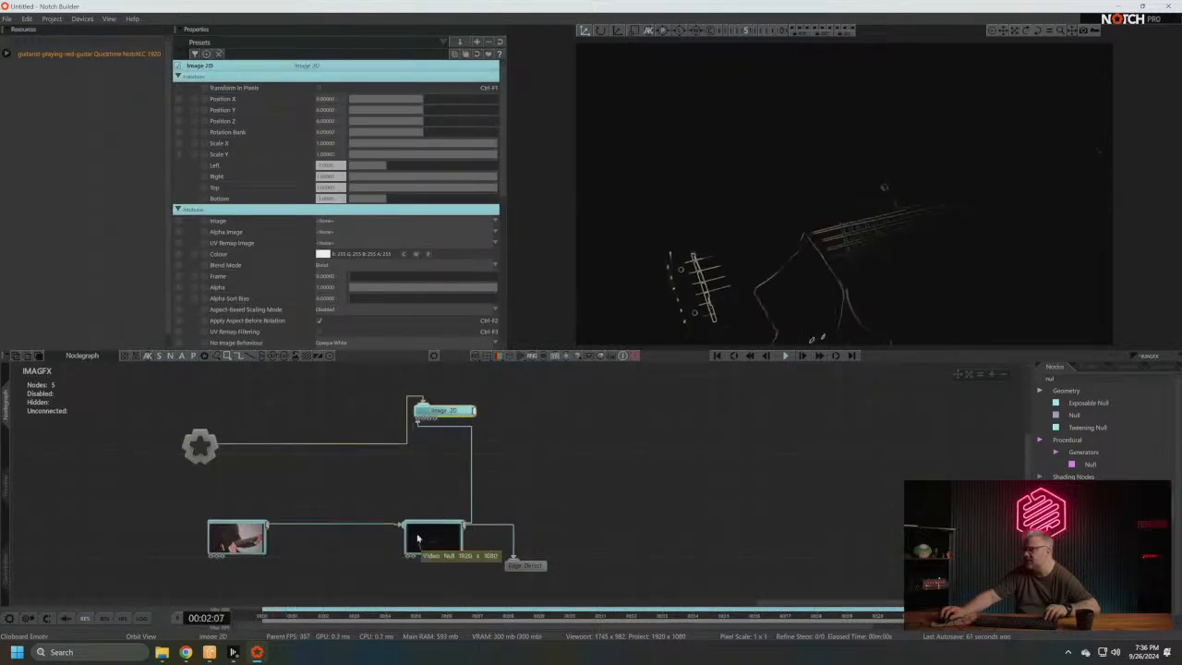
- Set the Blend Mode (RGB) of the Edge Detect node on the Video Null to Additive
click(418, 539)
click(522, 565)
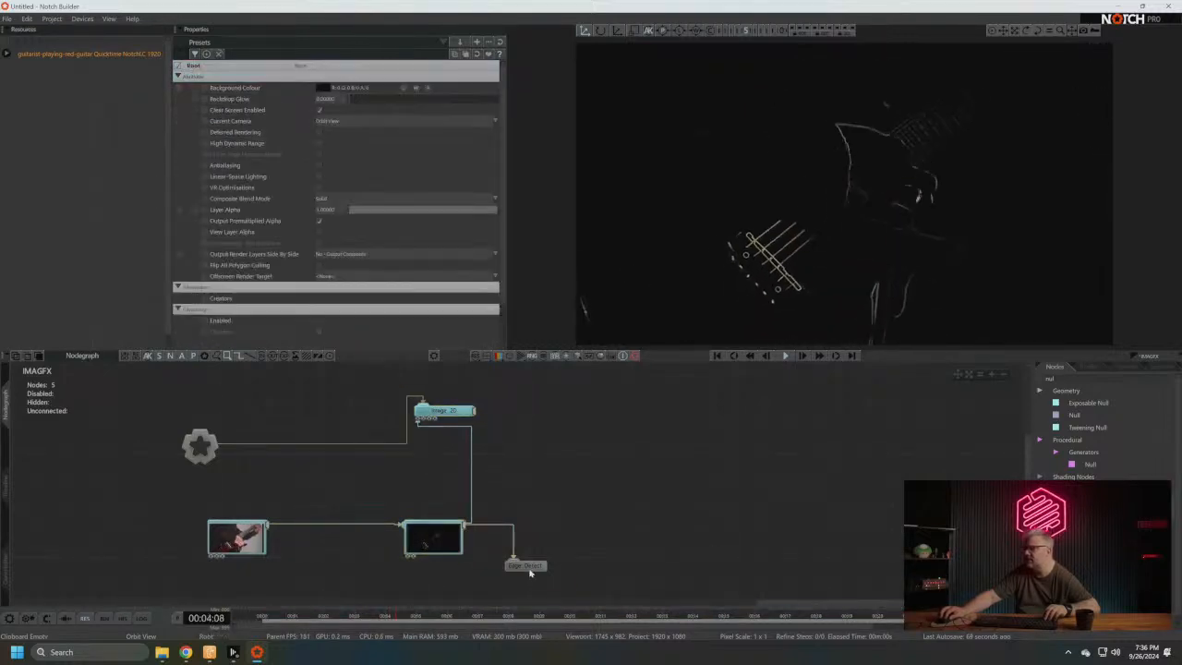
click(336, 112)
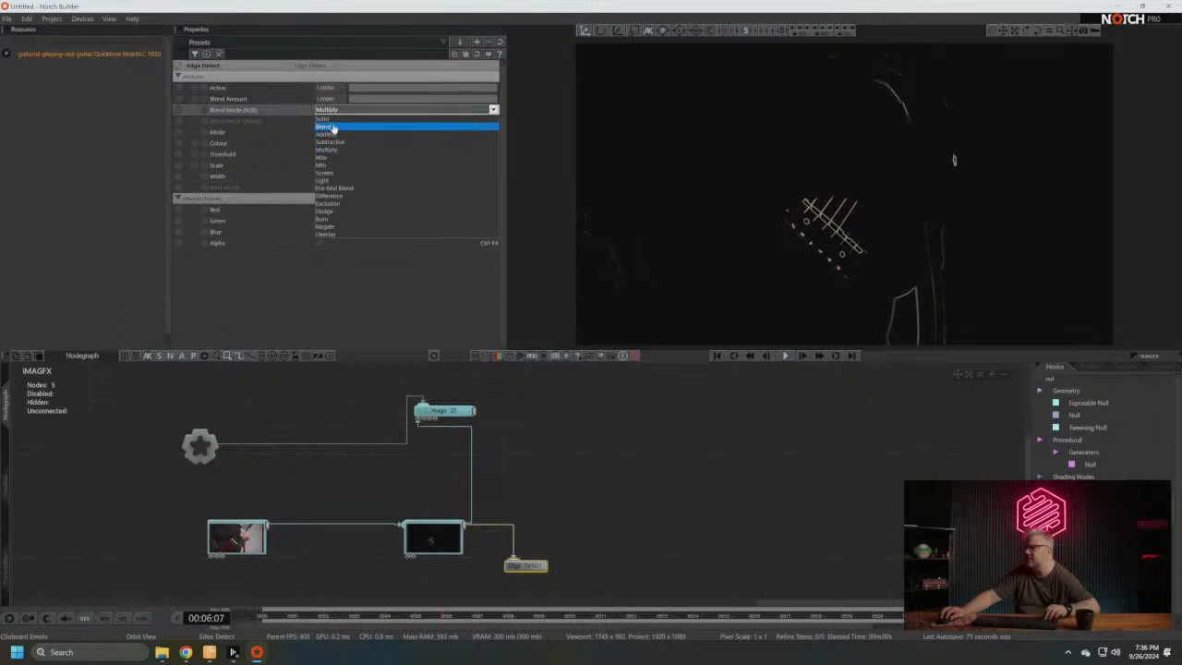
click(330, 135)
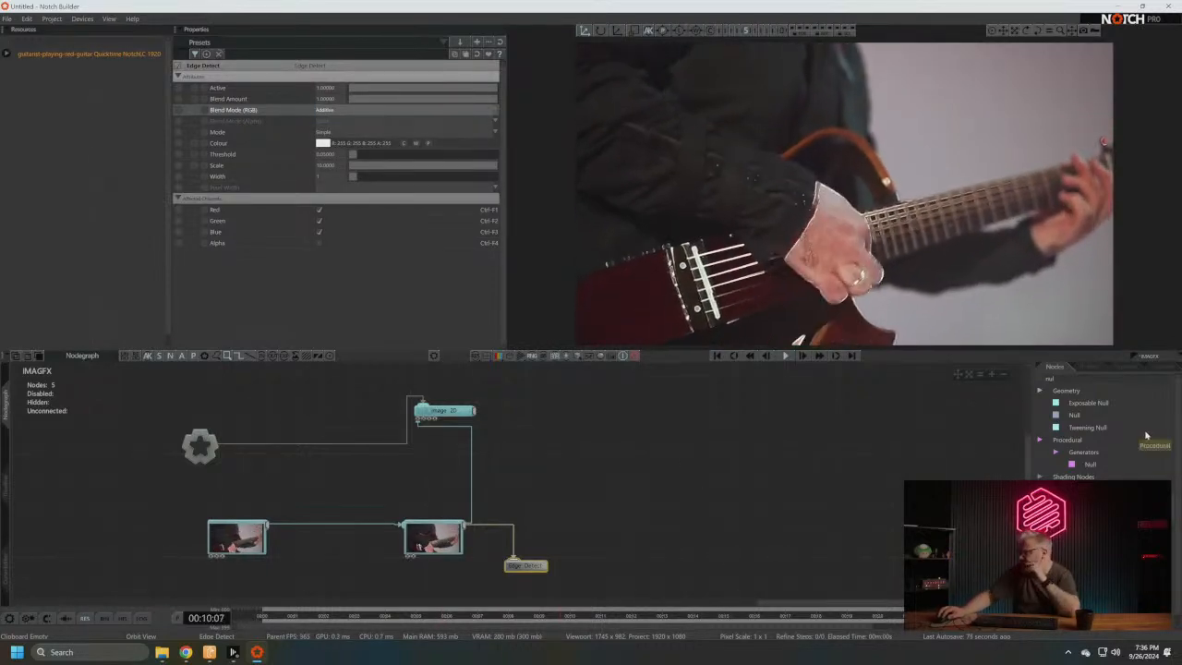
- Search the nodes for nvidia, try an NVIDIA Virtual Background node on the Video Null, and delete it
key(BackSpace)
key(BackSpace)
key(BackSpace)
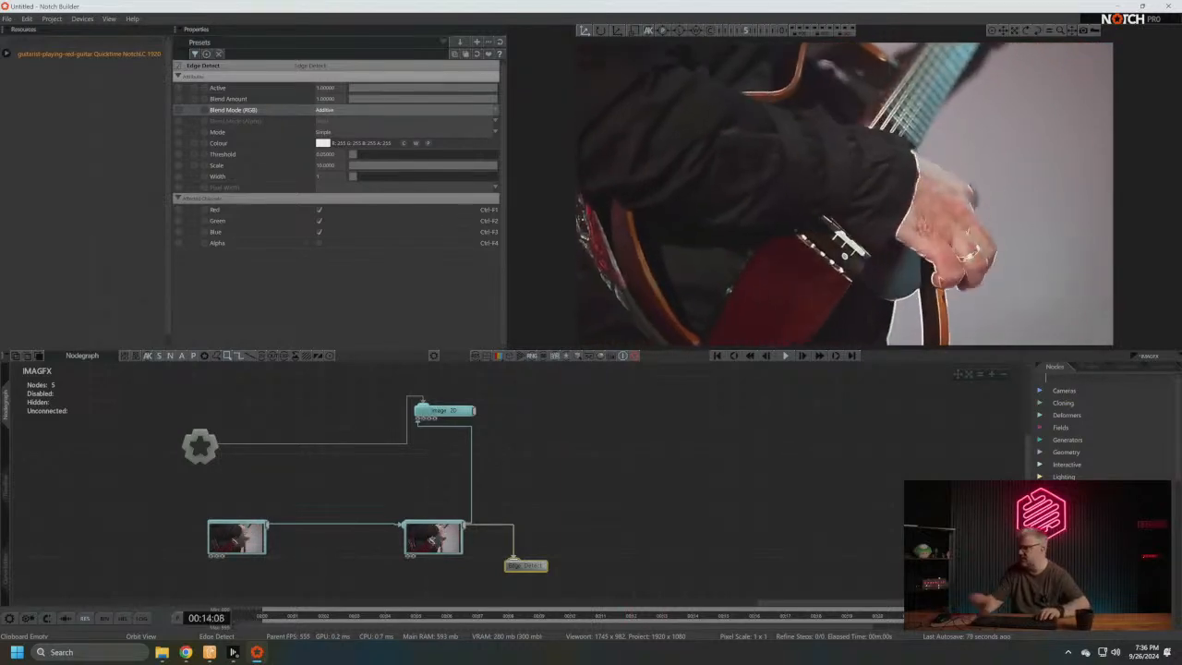
text(nvidia)
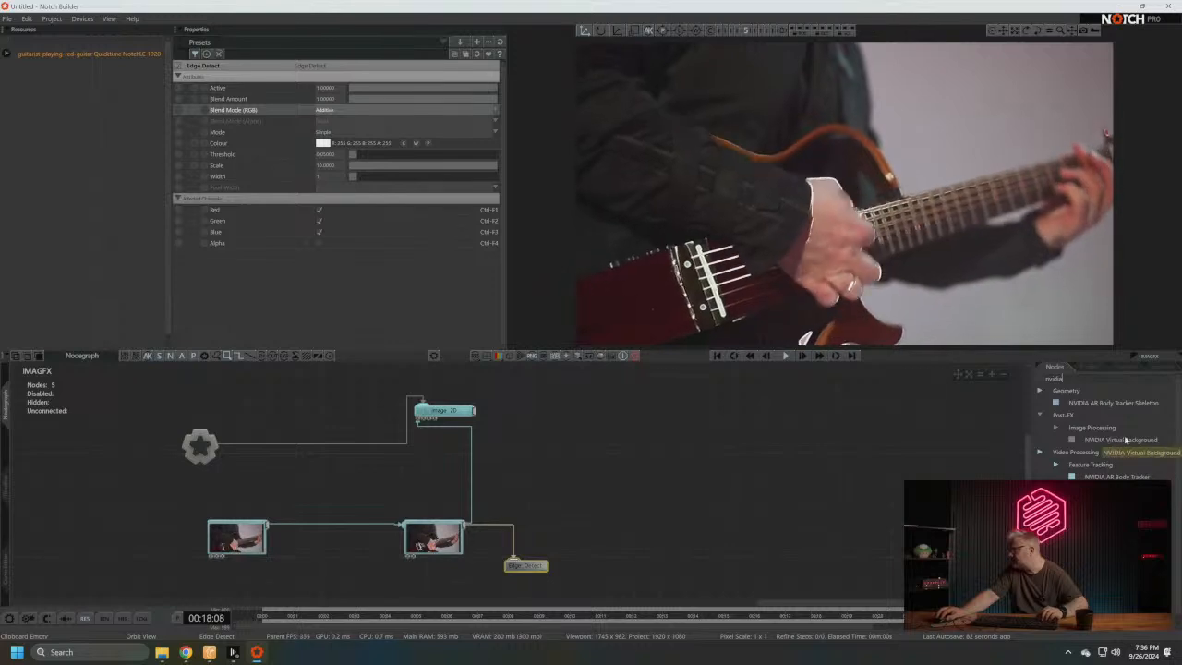
drag(1125, 443, 332, 476)
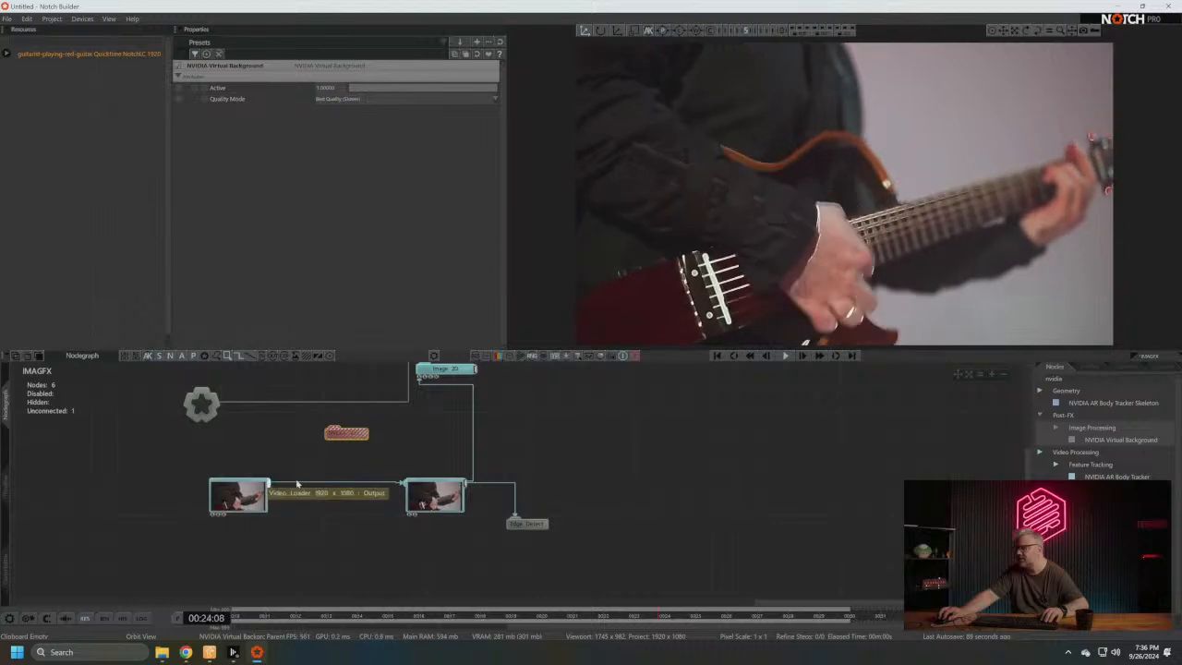
drag(347, 434, 436, 558)
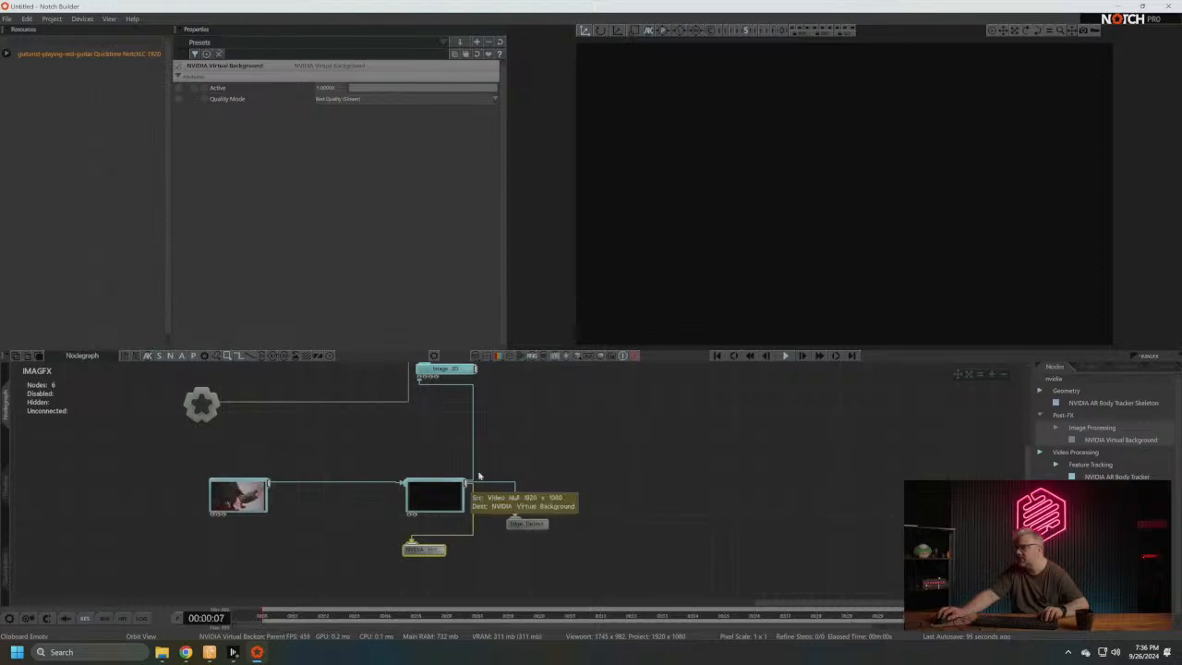
drag(445, 547, 423, 576)
key(Delete)
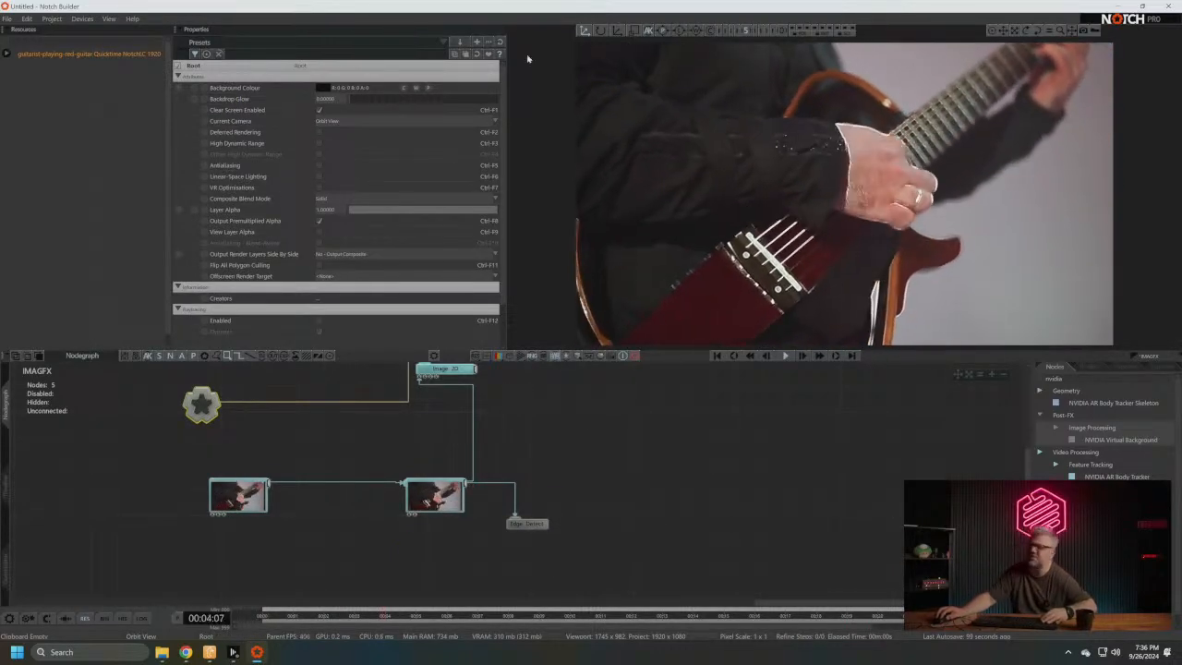
- Move the Video Null closer to the Video Loader, clear the node search, and look through the Post-FX Stylisation nodes
drag(389, 509, 388, 509)
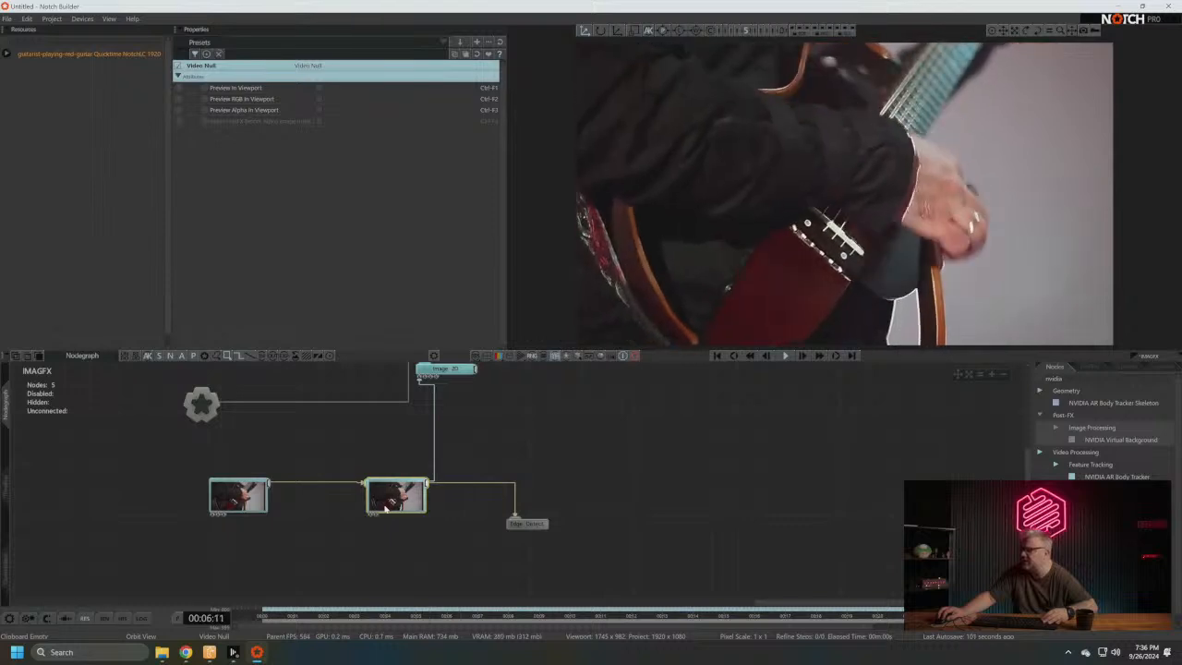
mouse_move(494, 470)
middle_down()
mouse_move(406, 501)
mouse_move(499, 481)
mouse_move(507, 453)
middle_up()
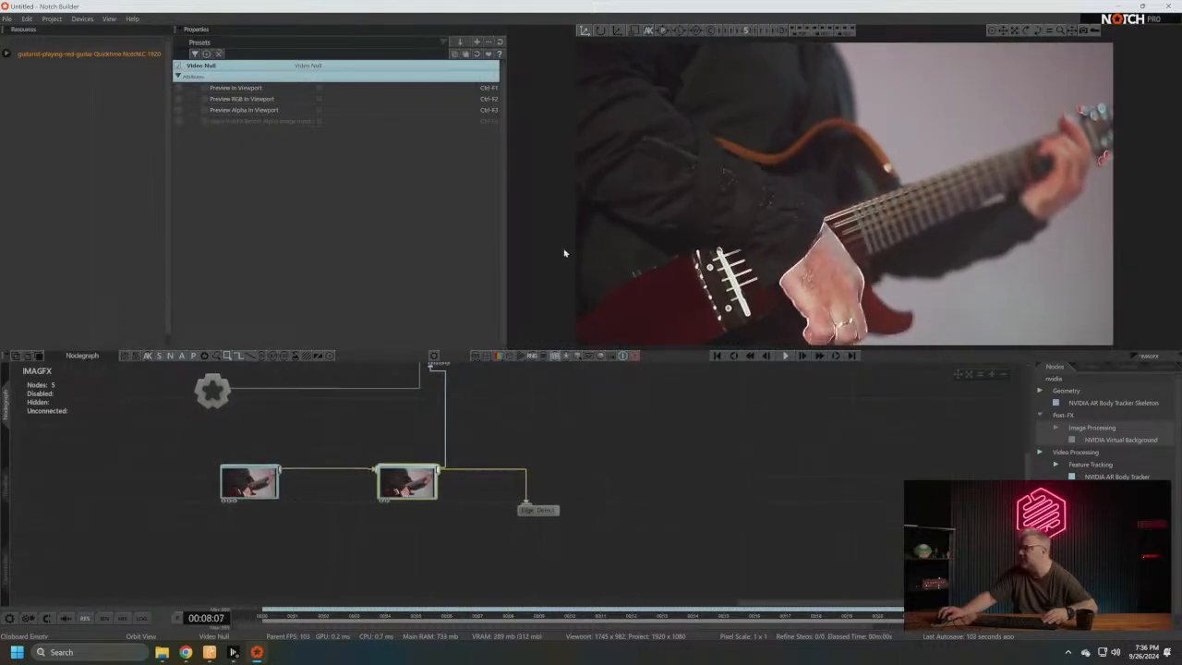
click(1039, 380)
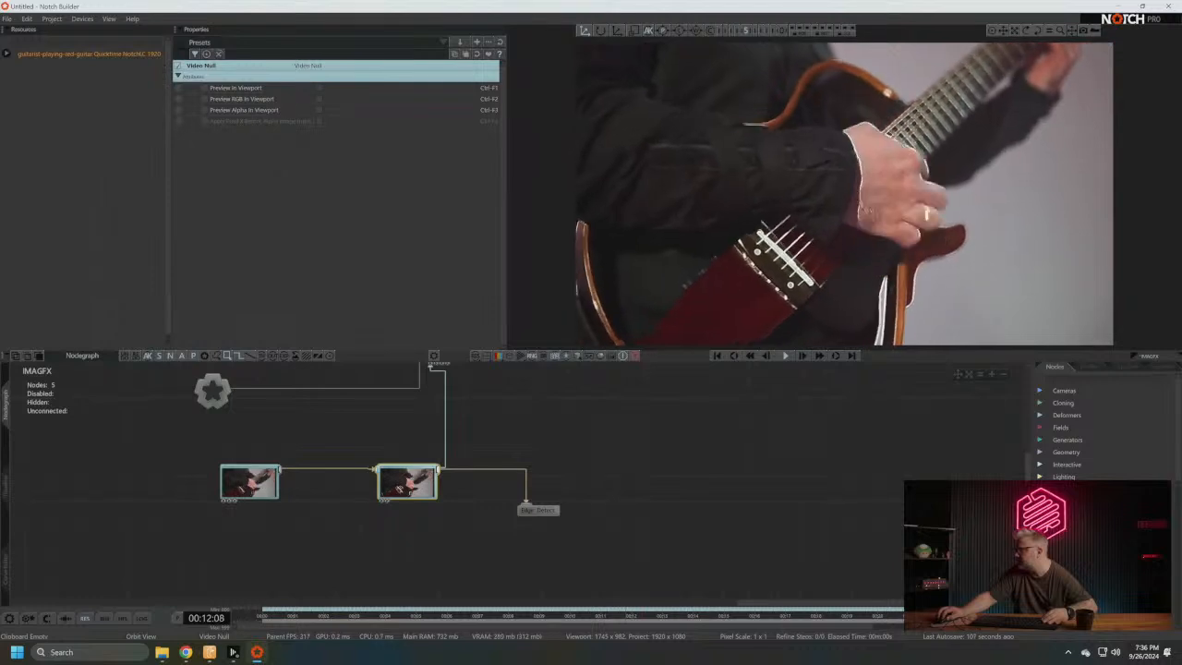
scroll(1067, 426, down, 3)
click(1062, 426)
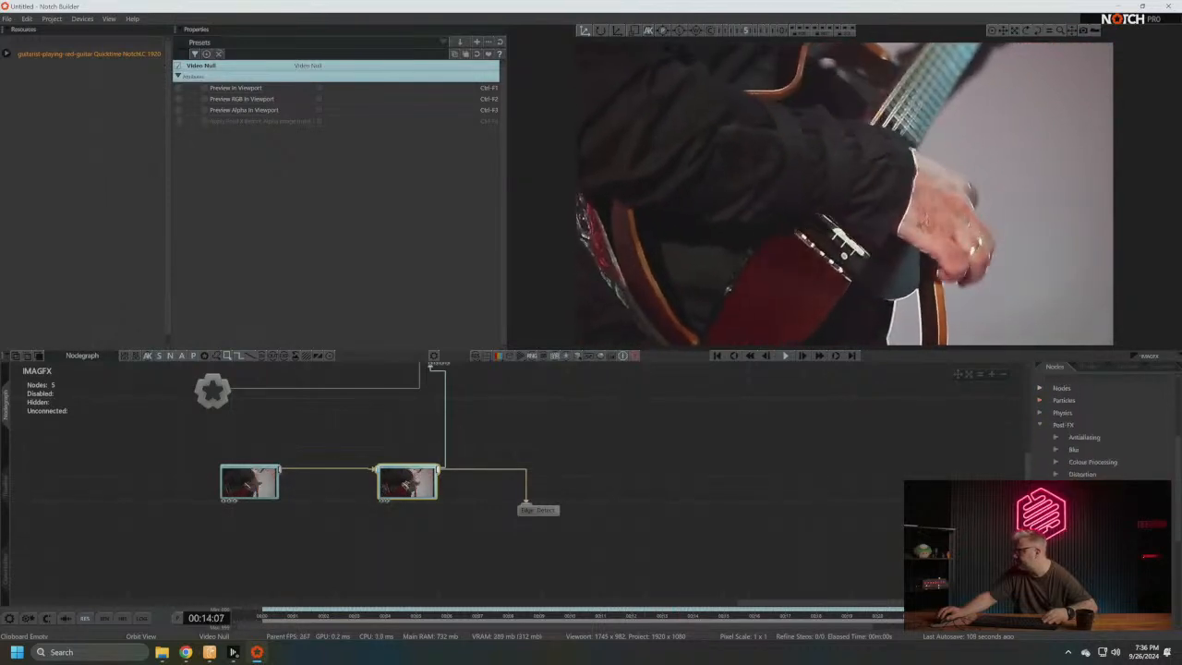
scroll(1072, 434, down, 3)
click(1072, 434)
scroll(1076, 432, down, 1)
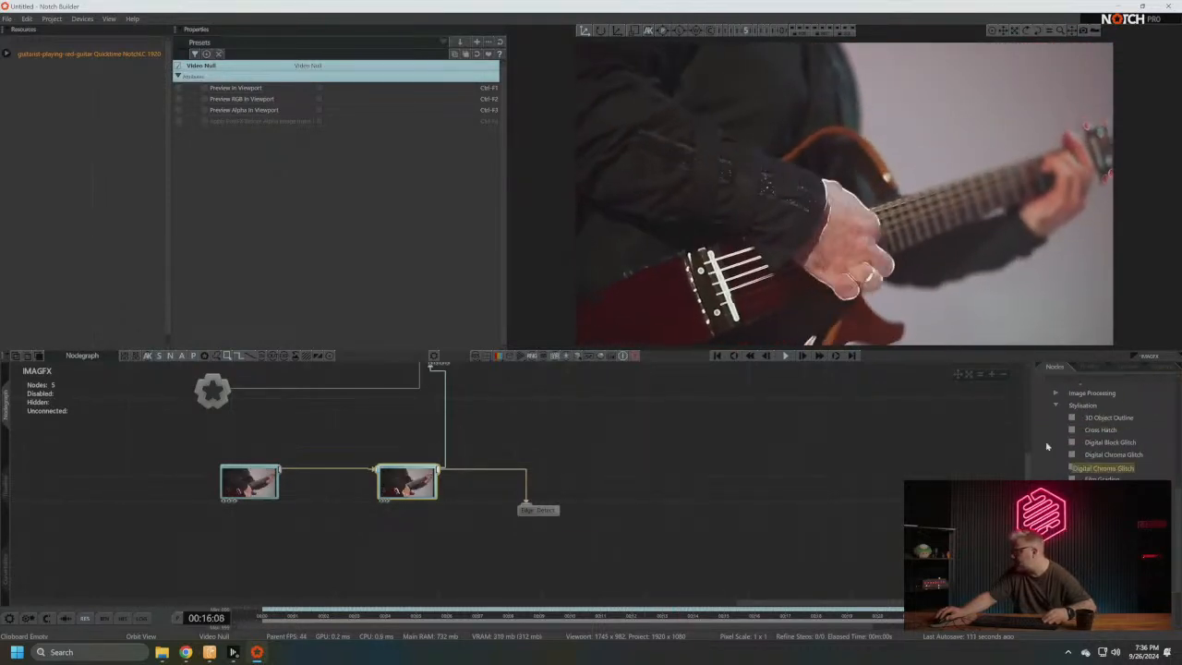
- Add an RGB Distortion node from the Post-FX Distortion category and attach it to the Video Null's output
middle_drag(723, 424, 686, 428)
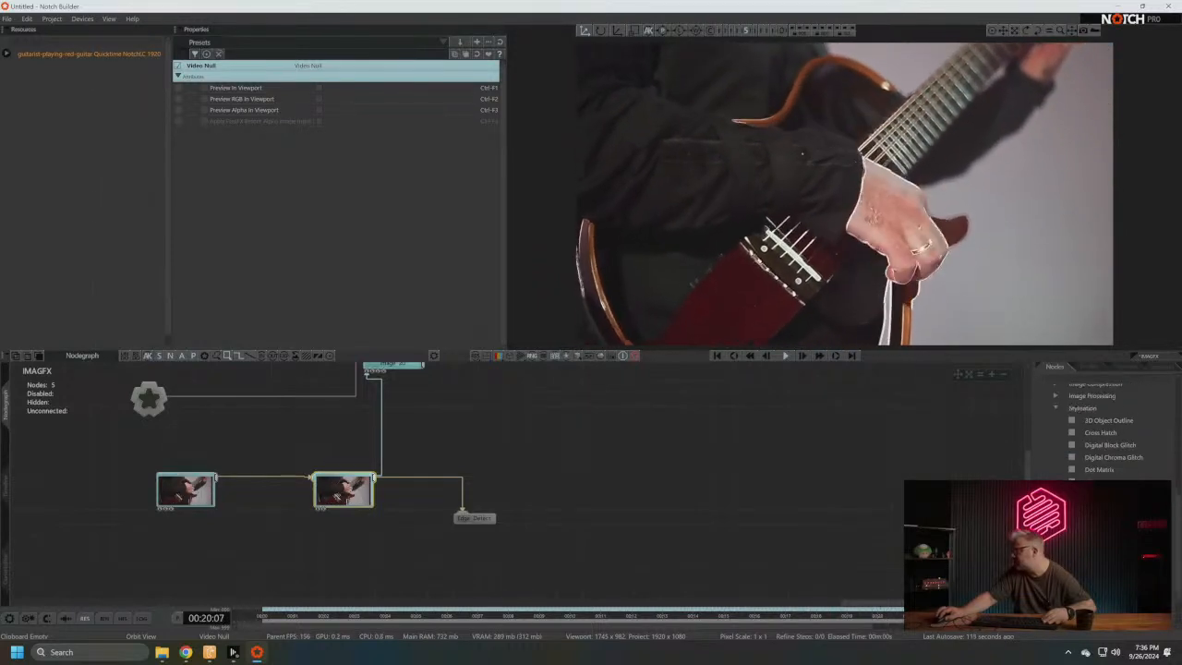
scroll(1057, 438, up, 3)
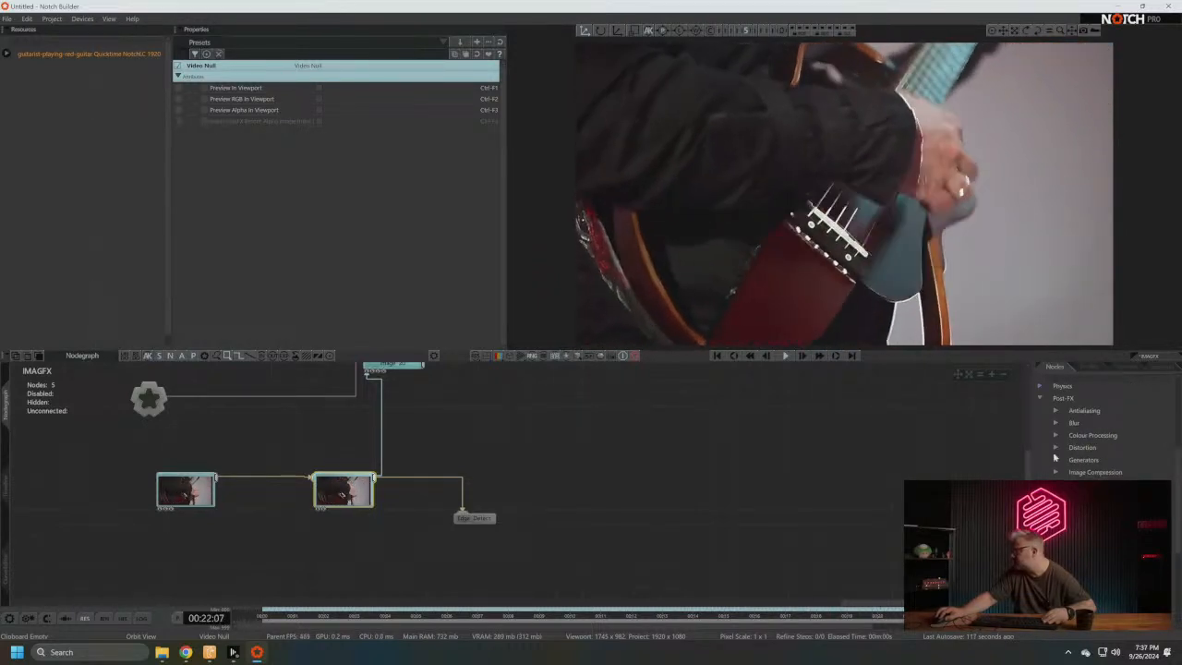
click(1056, 447)
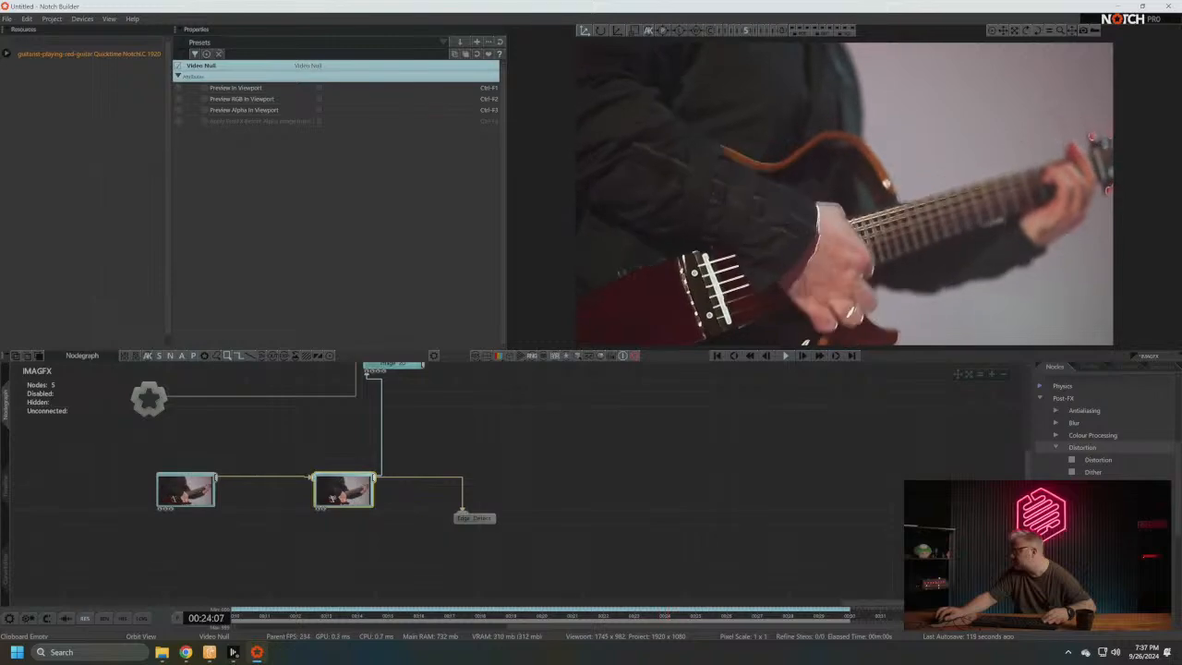
drag(1095, 571, 407, 541)
drag(374, 478, 471, 545)
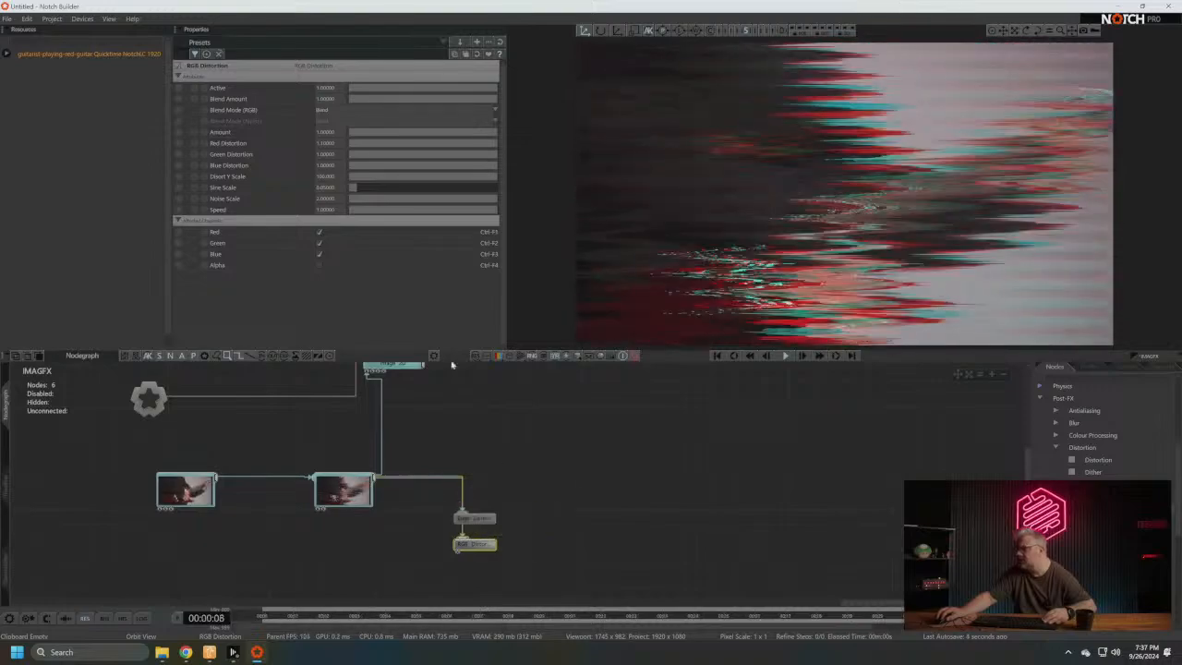
- Delete the Edge Detect and RGB Distortion nodes from the Video Null
scroll(1053, 383, up, 5)
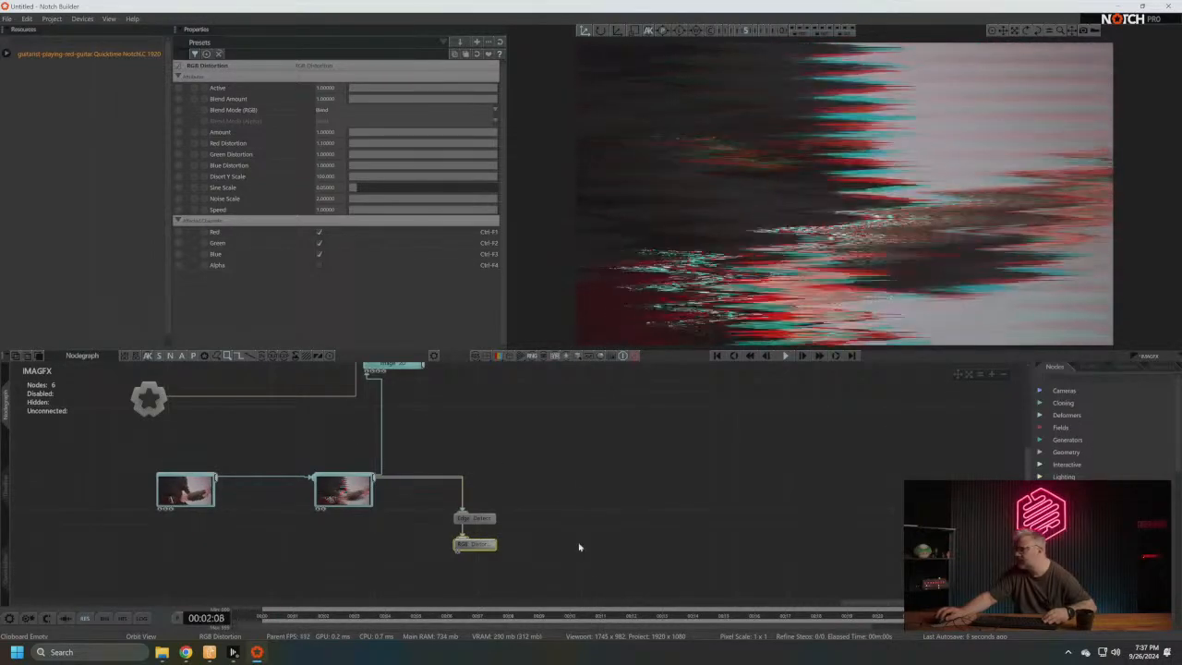
drag(561, 582, 499, 503)
key(Delete)
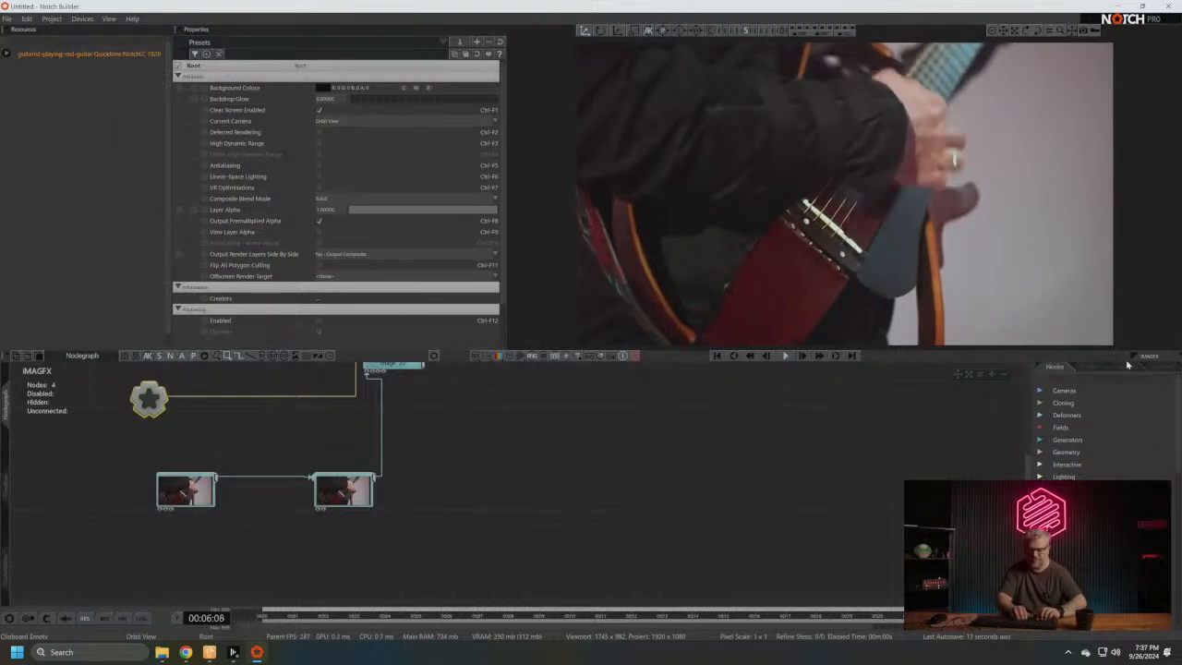
- Add a Clone To Image node connected to the Root and make the Video Null its image source
text(clone to)
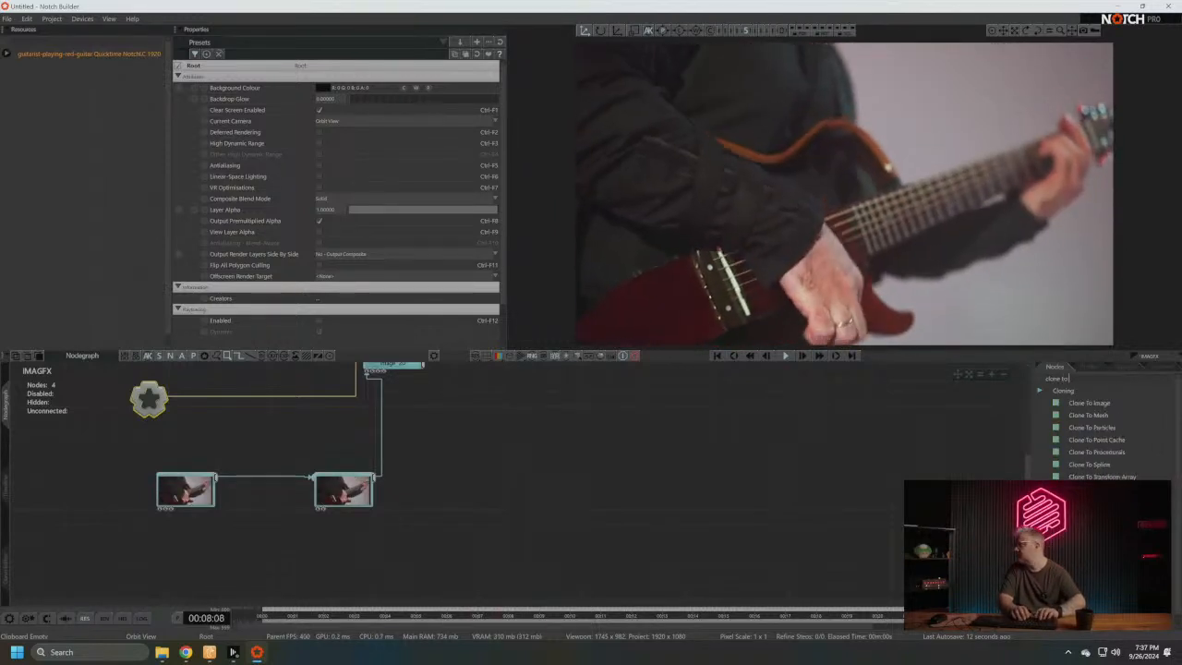
text( image)
drag(1075, 406, 448, 459)
key(r)
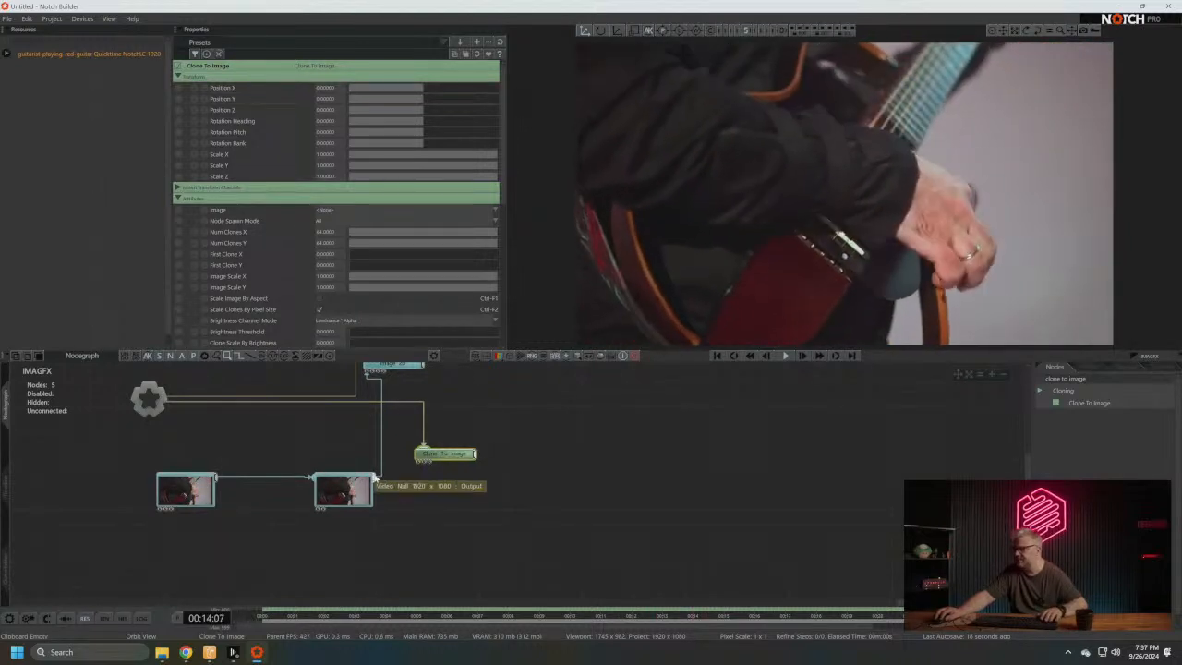
drag(374, 478, 509, 454)
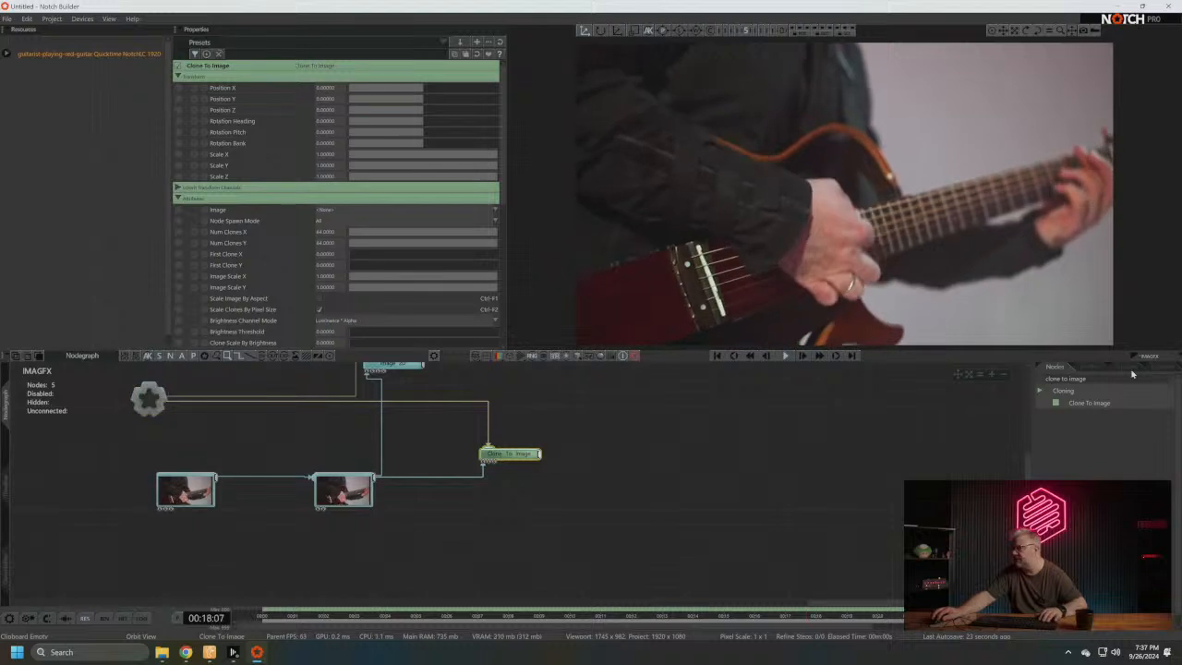
- Search the nodes for shape, add a Shape 3D node, and attach it to the Clone To Image output
click(1071, 379)
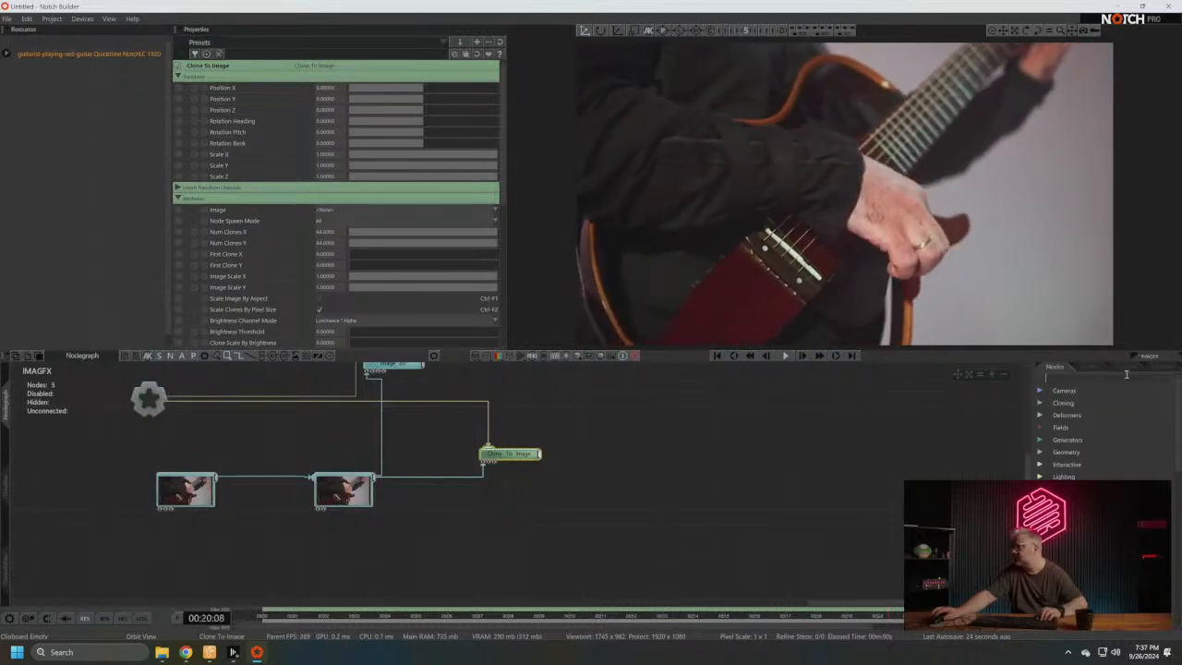
text(shape)
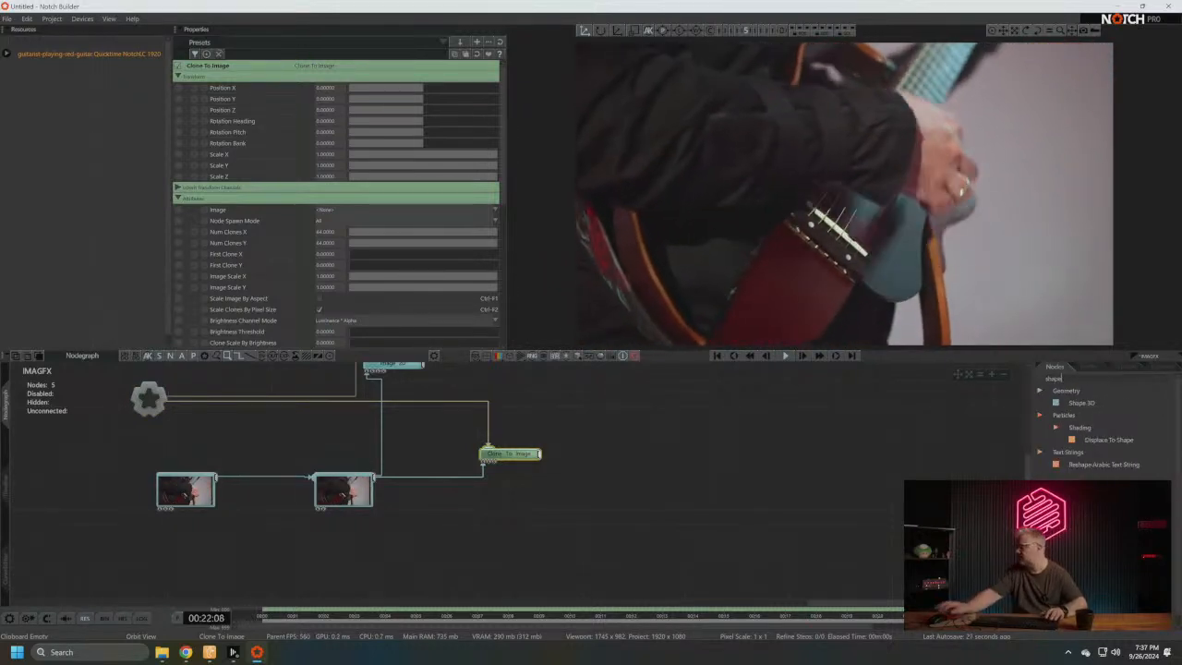
drag(1082, 402, 546, 505)
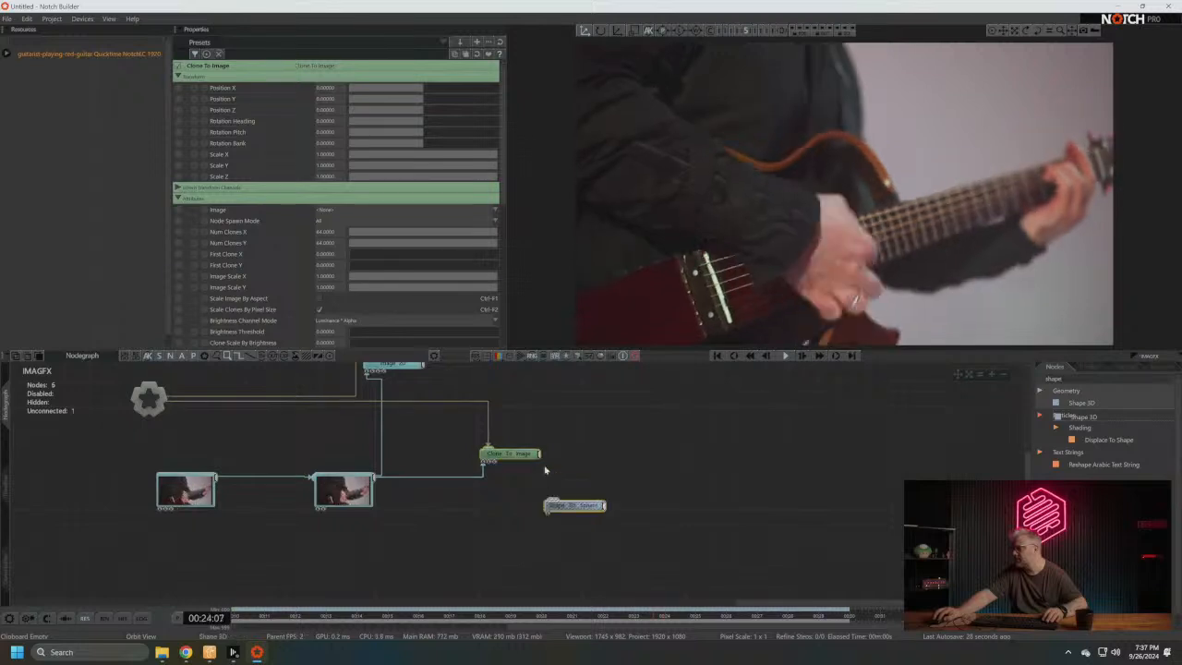
drag(540, 454, 554, 505)
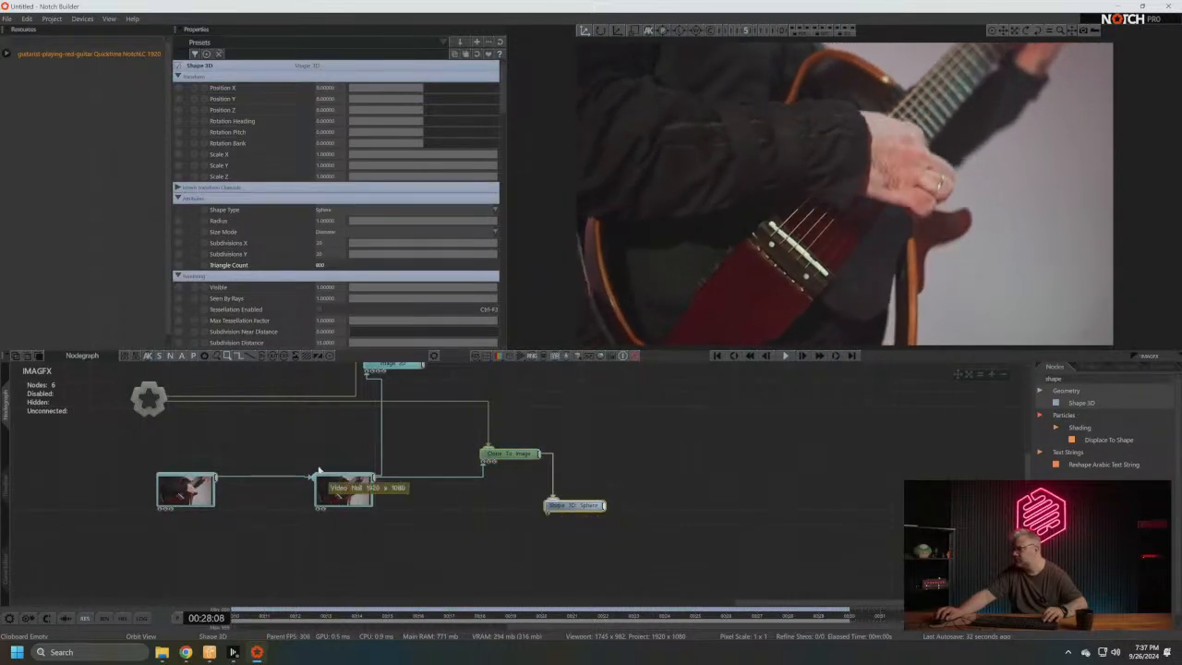
- Delete the Image 2D node from the nodegraph
middle_drag(415, 400, 414, 499)
drag(410, 465, 423, 467)
key(Delete)
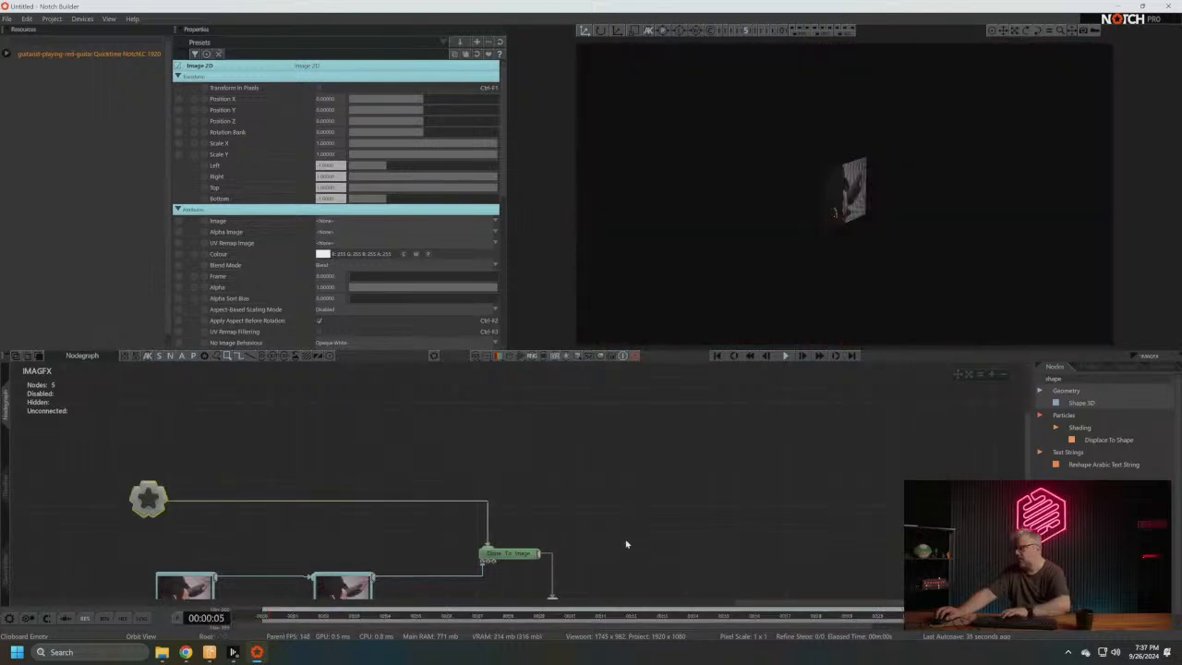
- Hide the preview thumbnails of the Video Null and Video Loader nodes
middle_drag(459, 475, 509, 388)
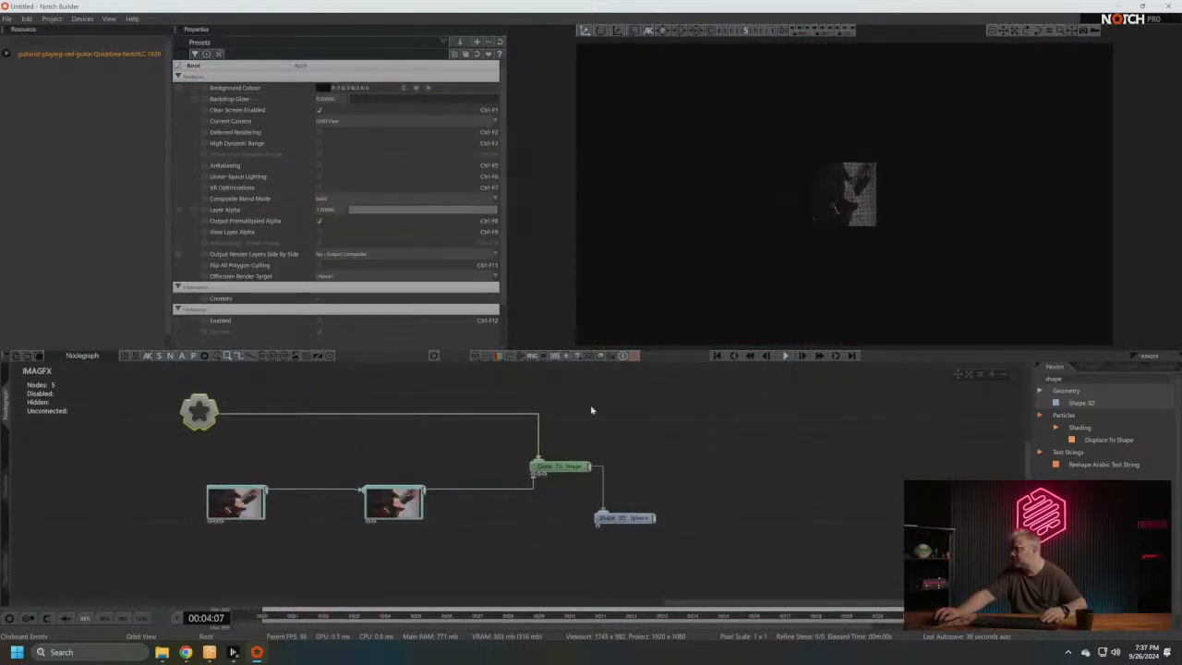
mouse_move(575, 468)
middle_down()
mouse_move(579, 511)
mouse_move(662, 457)
mouse_move(474, 489)
middle_up()
scroll(654, 521, up, 1)
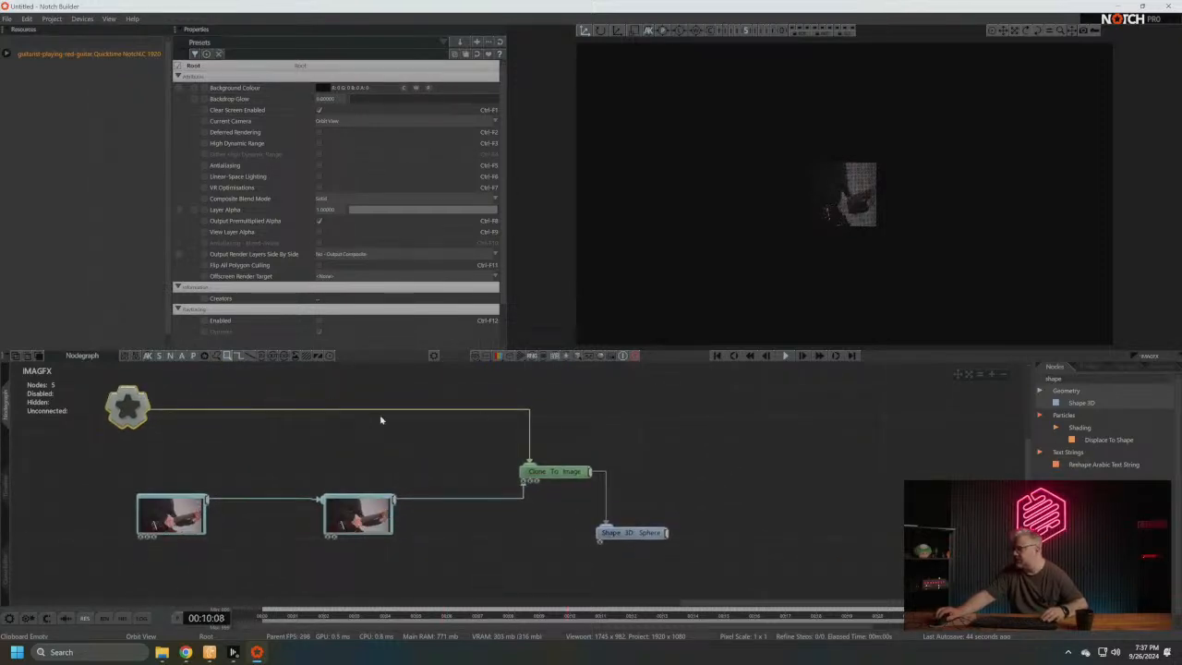
double_click(368, 517)
double_click(191, 522)
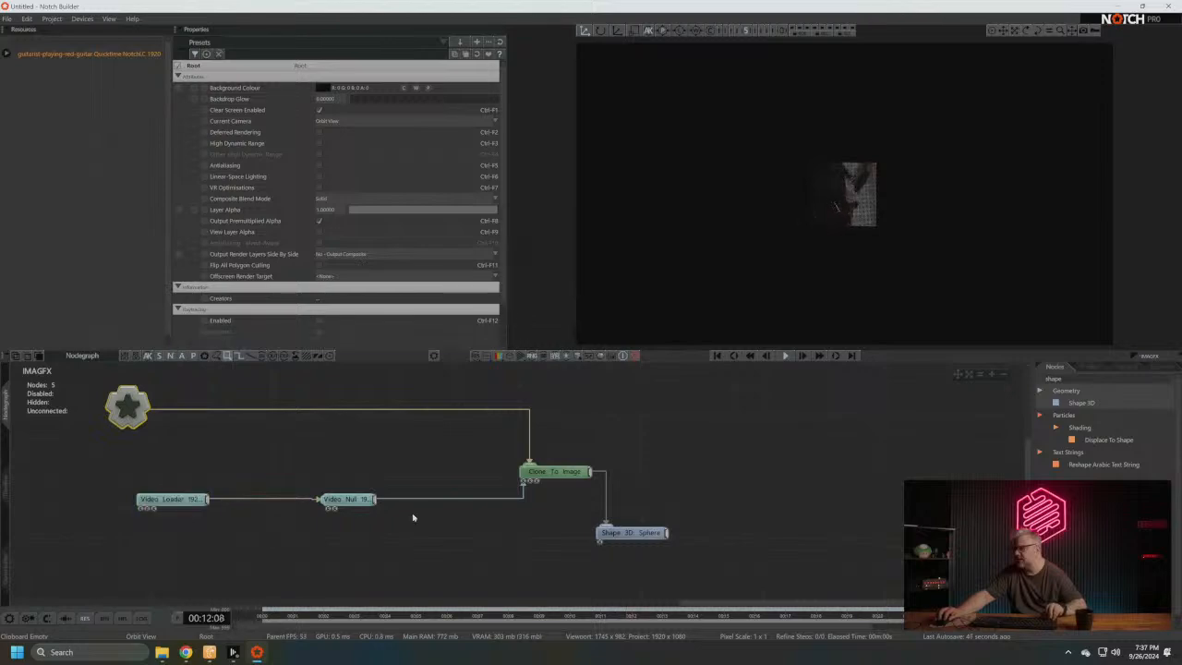
- On the Clone To Image node, set Image Scale X to 1.778 and multiply Num Clones X by 1.778 to 113.792
click(553, 473)
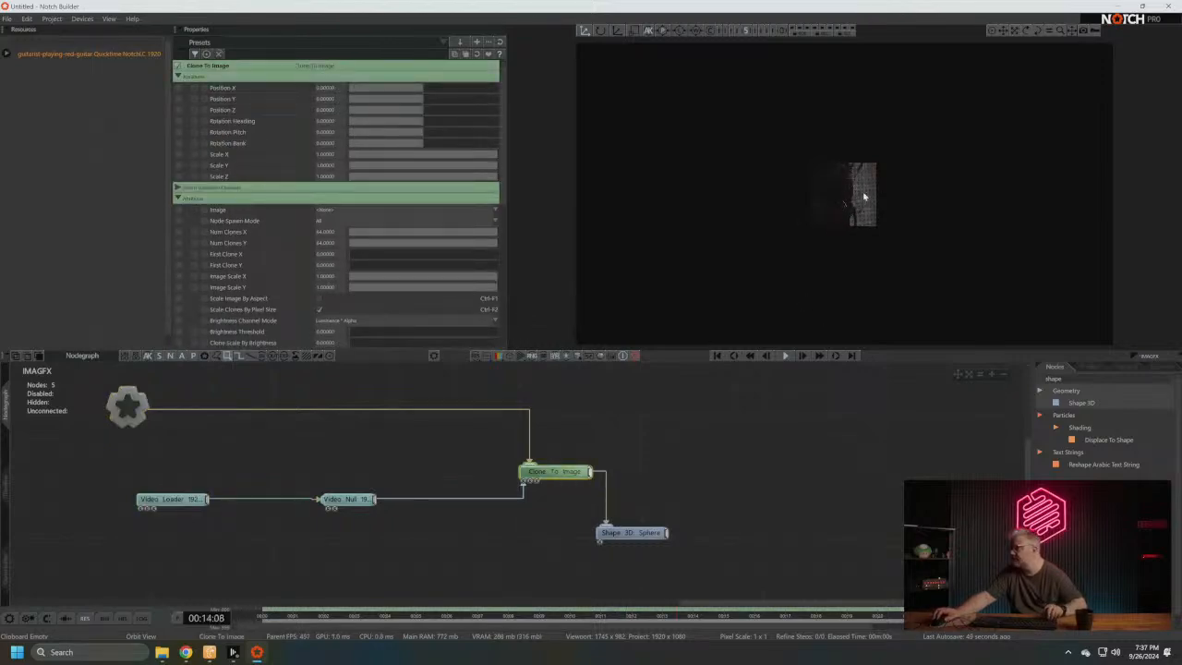
scroll(852, 177, up, 12)
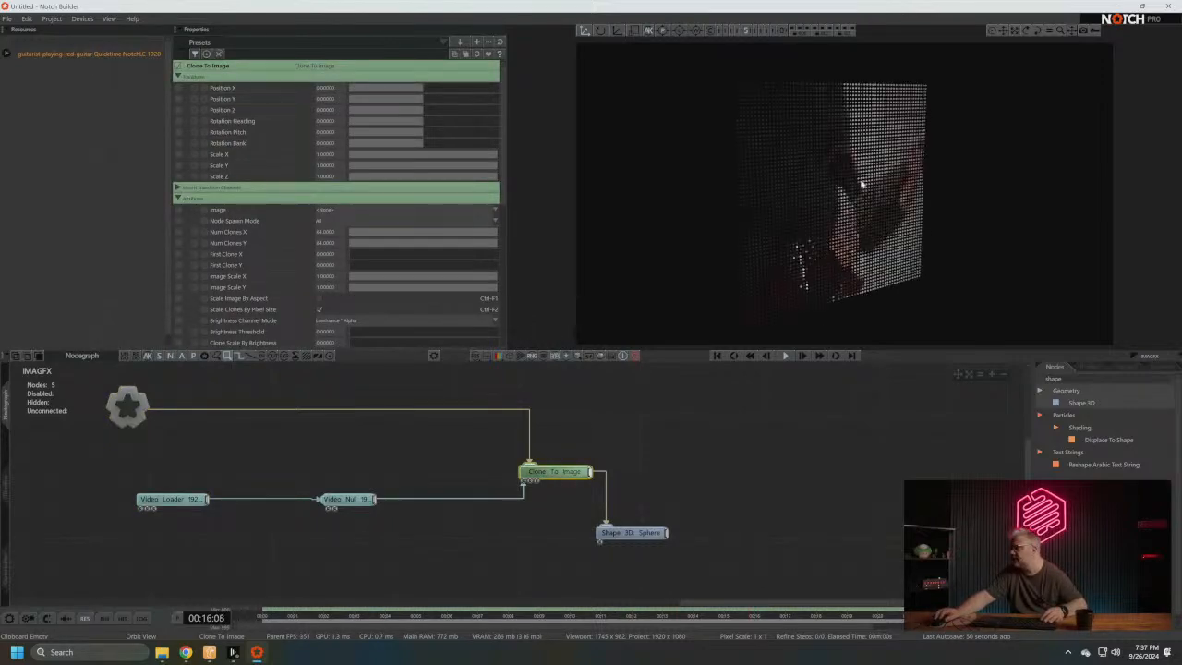
mouse_move(897, 195)
mouse_down()
mouse_move(816, 114)
mouse_move(837, 187)
mouse_move(844, 176)
mouse_move(803, 256)
mouse_move(994, 249)
mouse_move(840, 251)
mouse_move(784, 213)
mouse_move(815, 214)
mouse_move(781, 257)
mouse_up()
scroll(796, 289, down, 3)
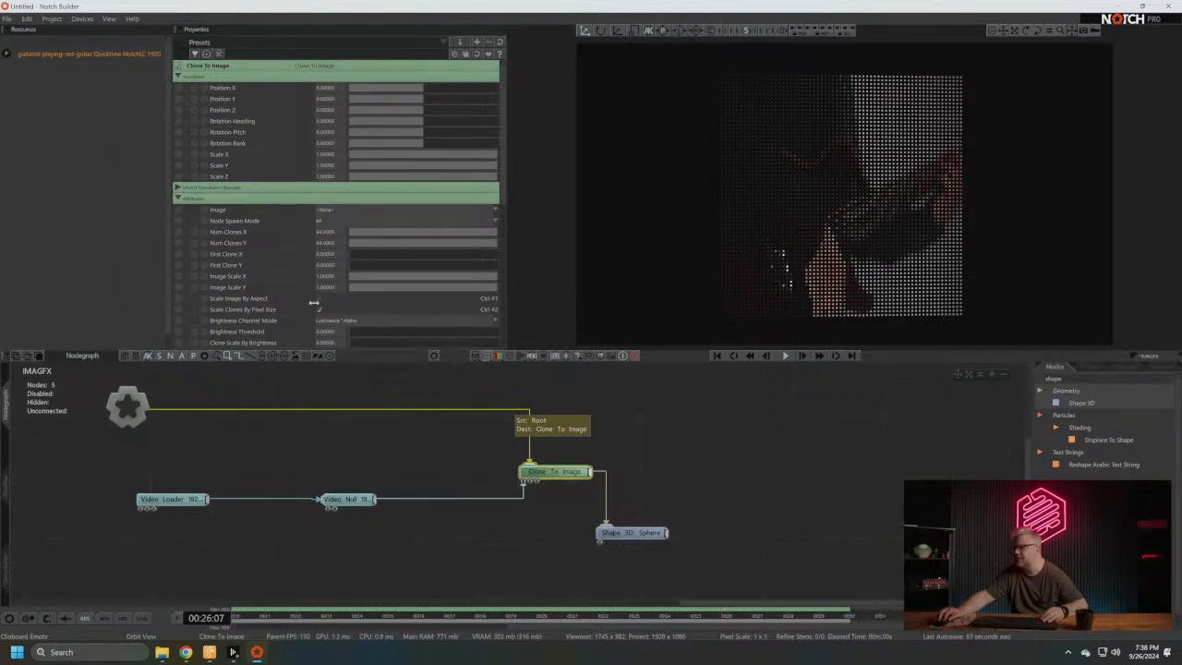
click(333, 279)
text(1.778)
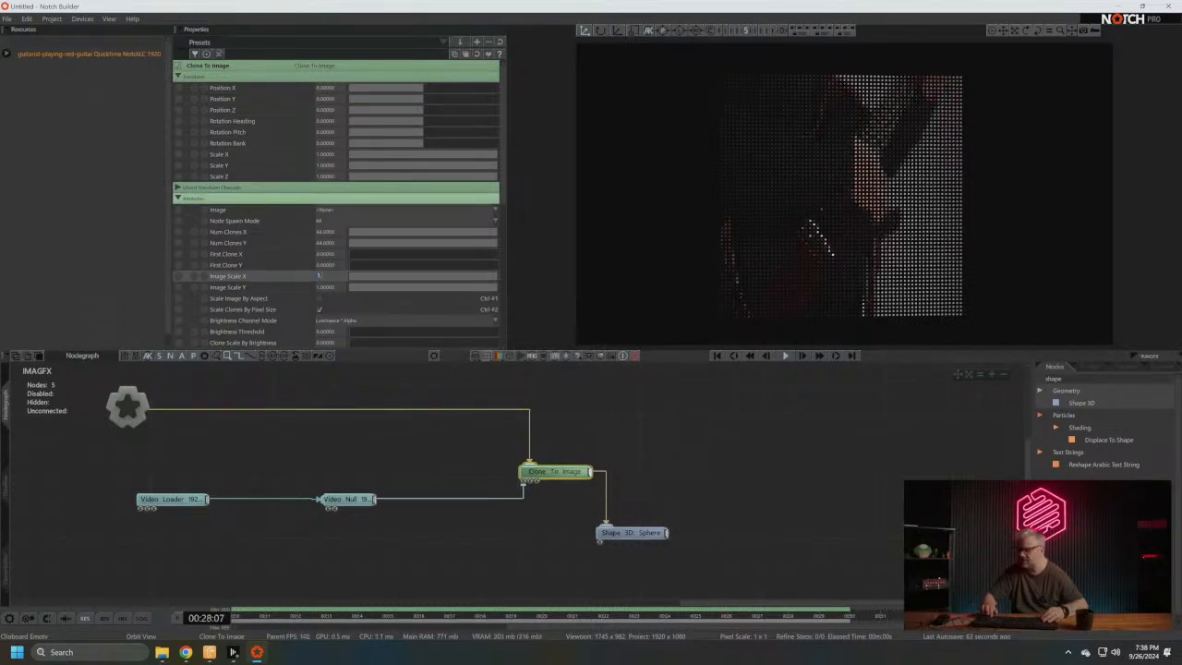
click(335, 232)
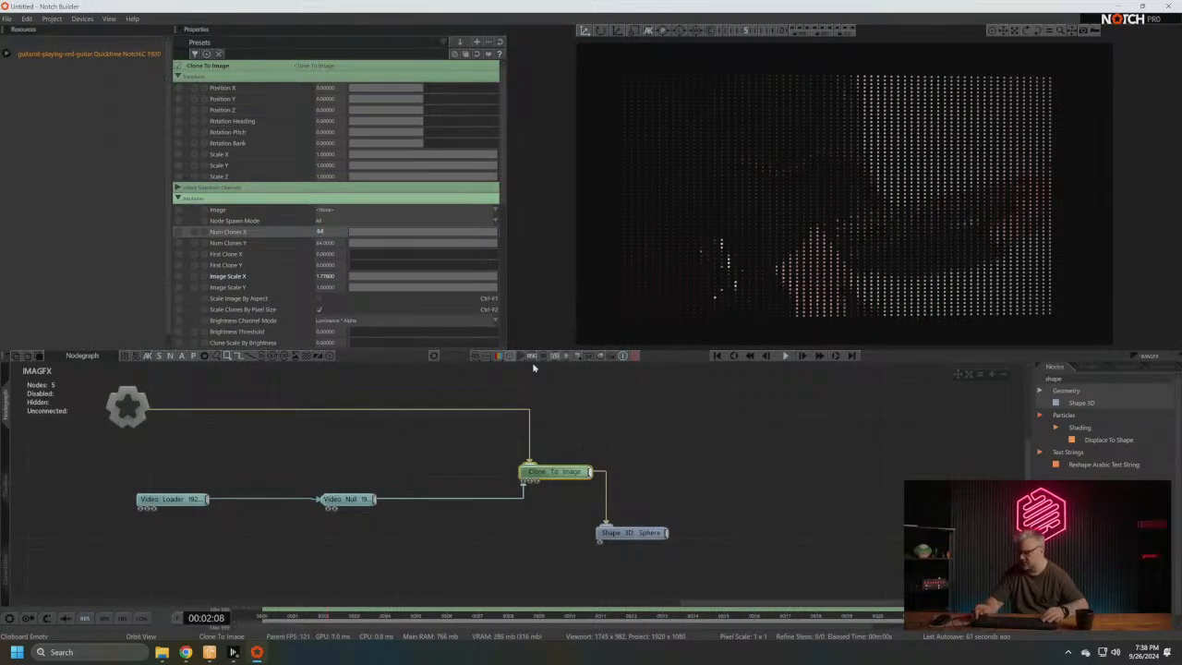
text(*1.7)
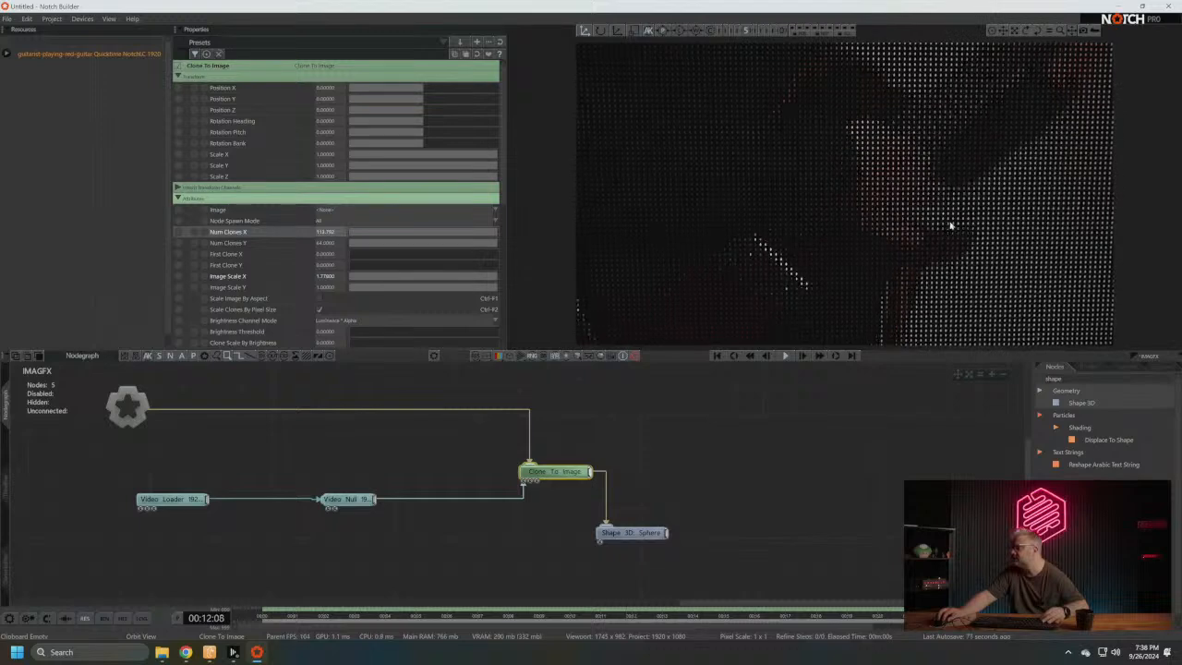
- Raise the Clone To Image node's Clone Offset By Brightness to 1.0 and view the clones' depth from the side
scroll(394, 235, down, 5)
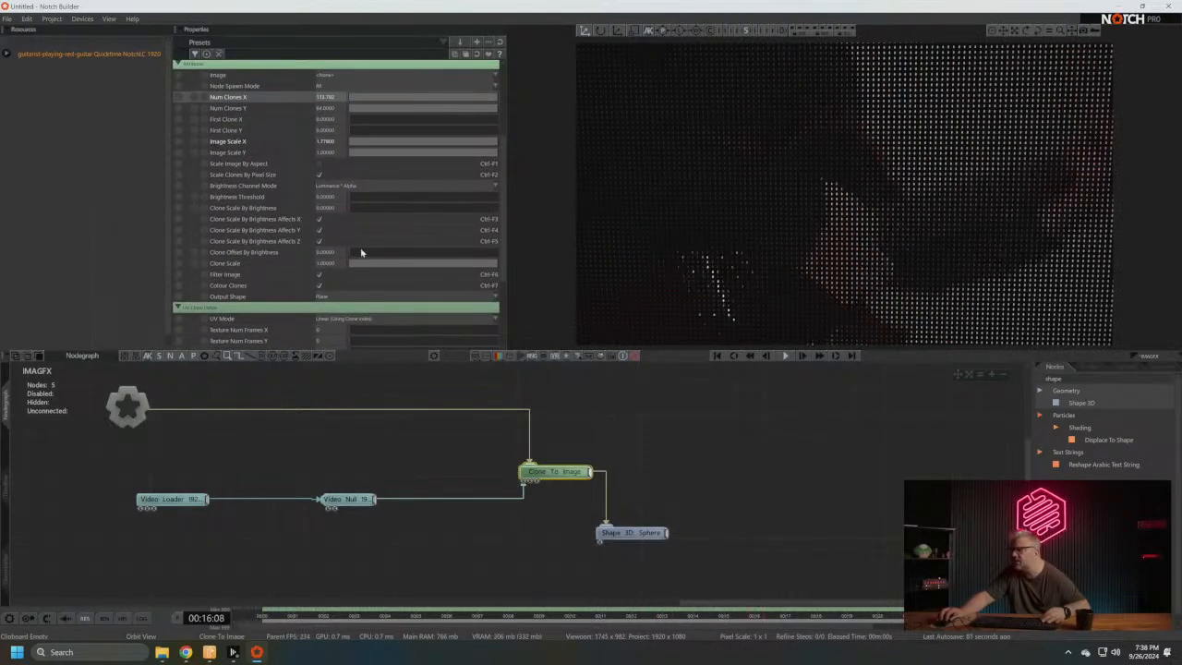
drag(361, 252, 397, 253)
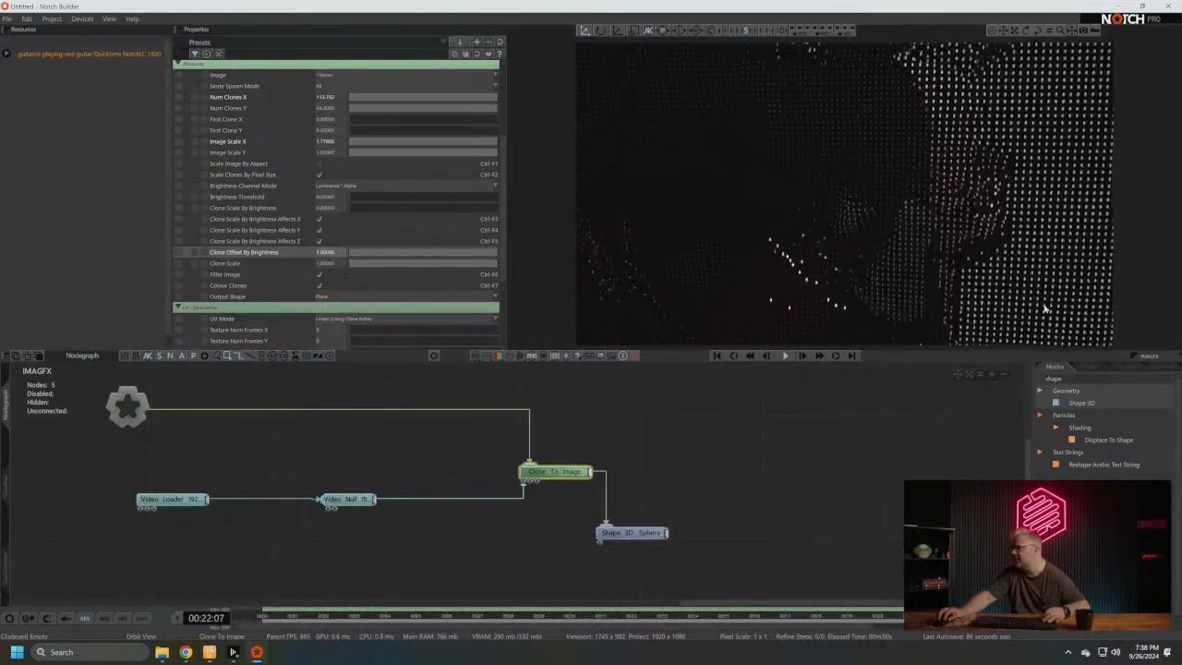
right_drag(1046, 309, 880, 284)
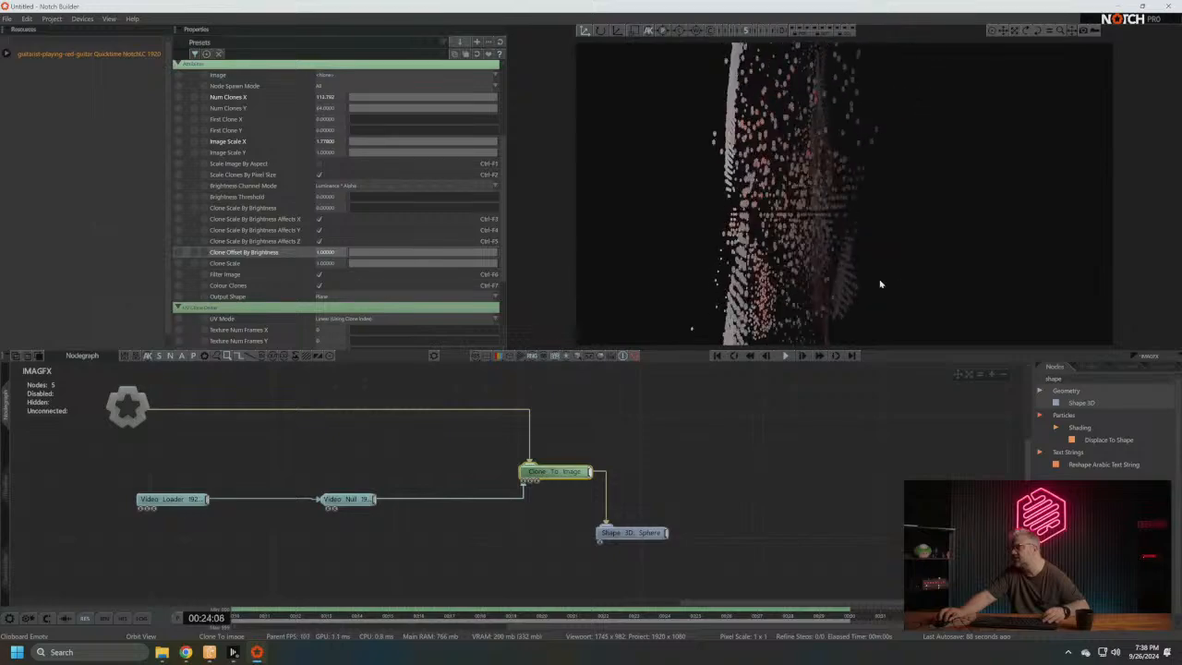
- Return to a front view of the clones and arrange the Video Null, Clone To Image and Shape 3D nodes closer together
drag(635, 540, 635, 508)
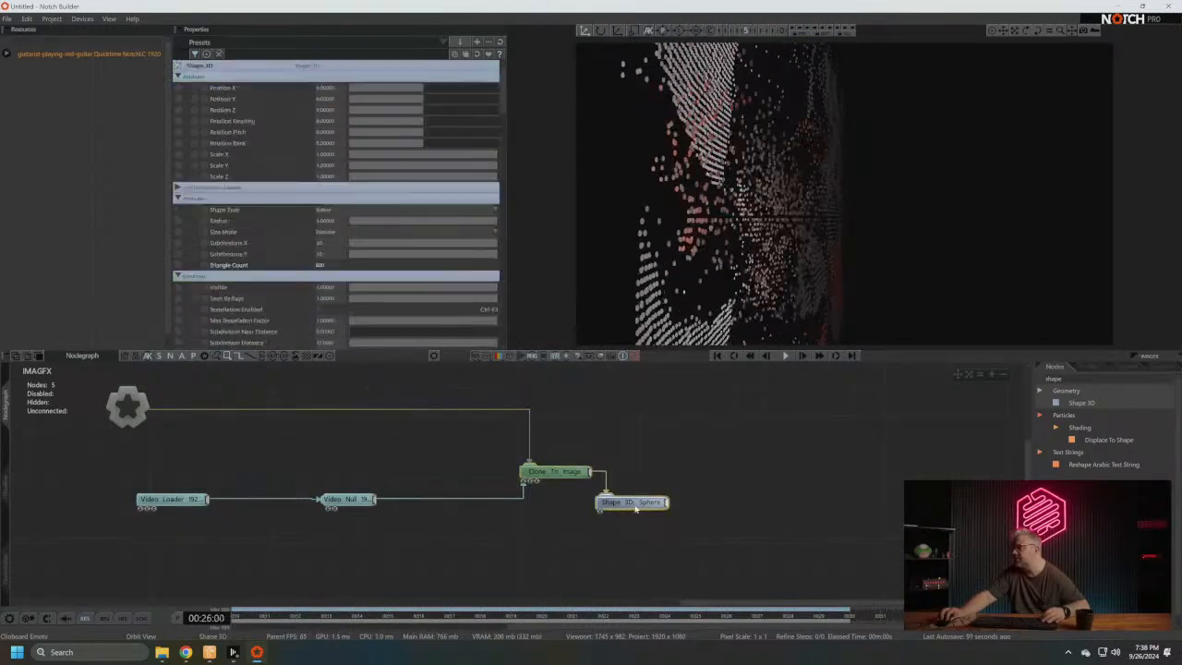
right_drag(743, 248, 916, 269)
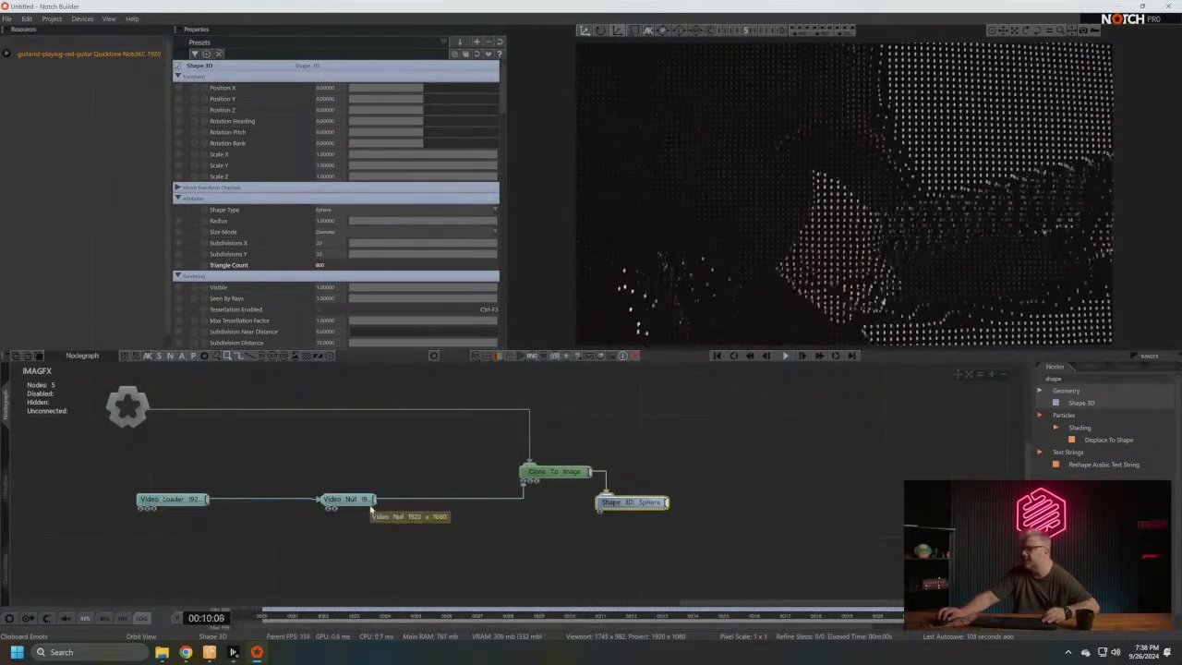
drag(371, 507, 278, 538)
drag(560, 473, 437, 472)
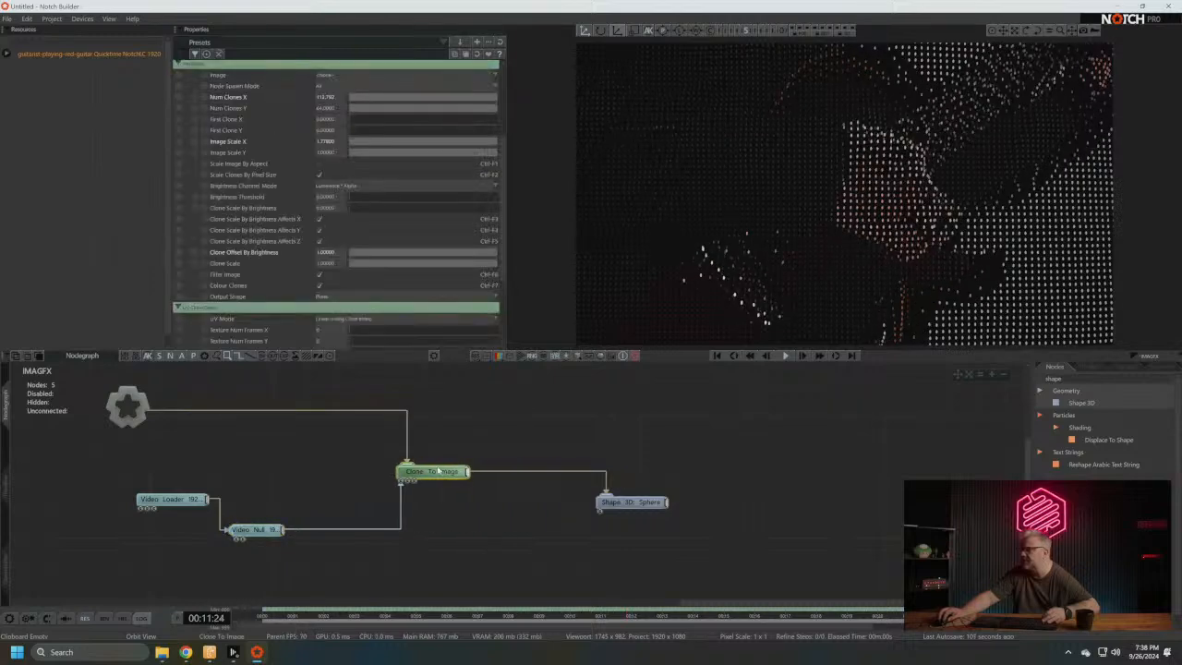
mouse_move(632, 506)
mouse_down()
mouse_move(509, 507)
mouse_move(525, 507)
mouse_up()
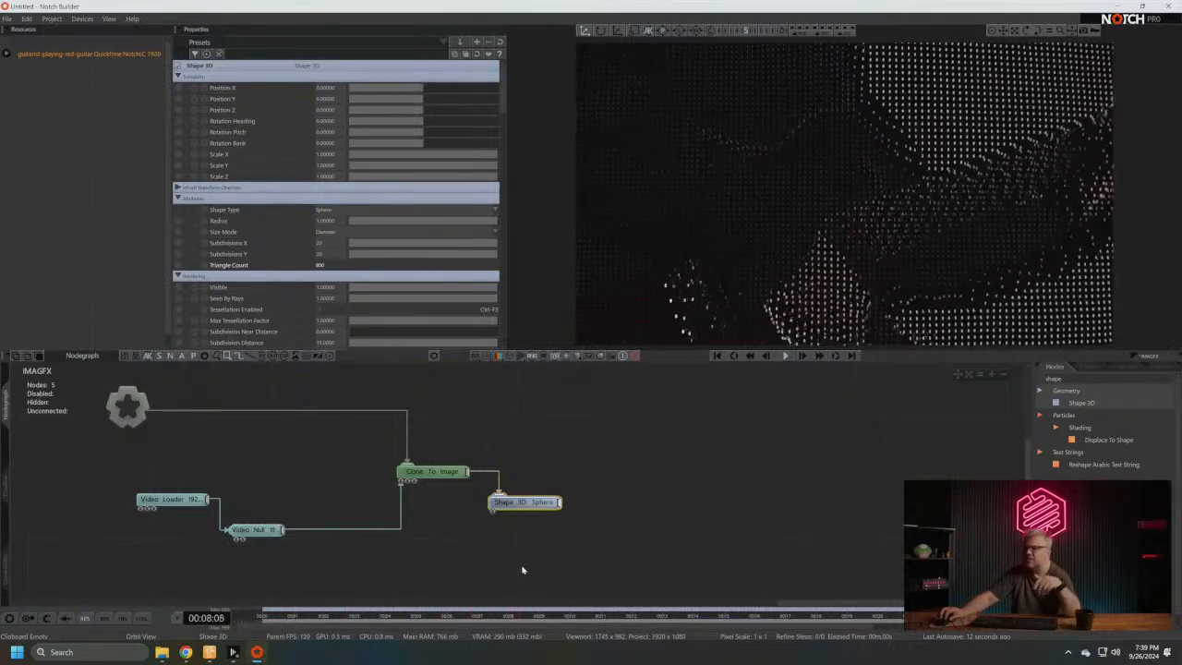
- Check the timeline layers, return to the nodegraph and line up the Video Loader node beside the Video Null node
click(6, 496)
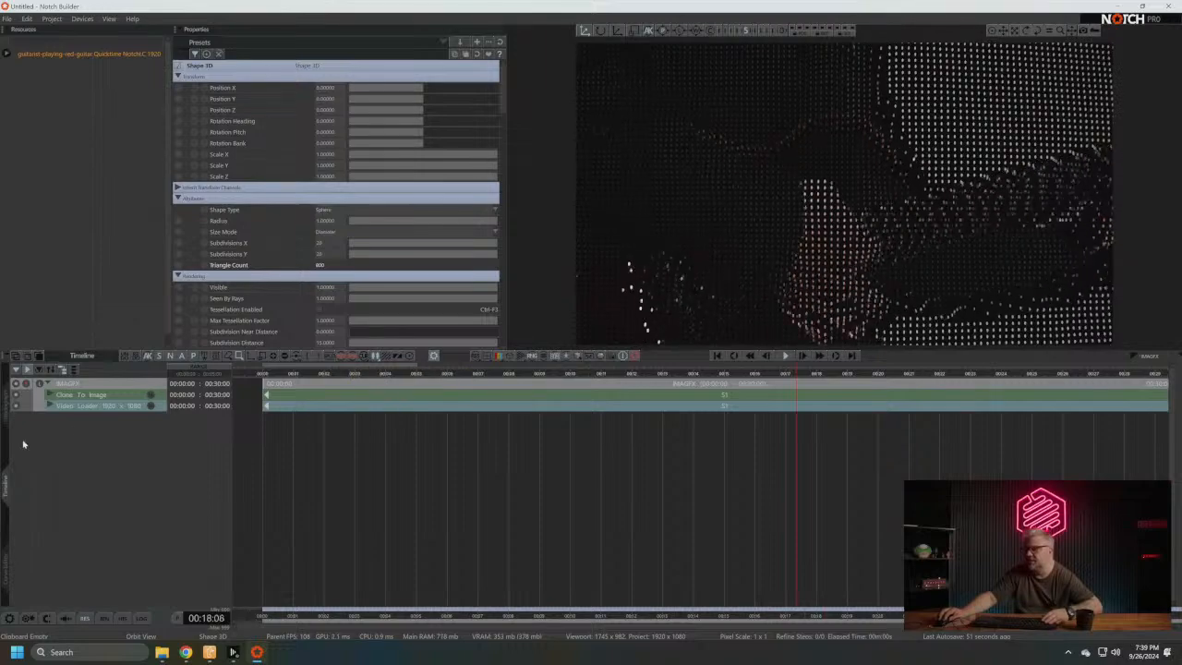
click(5, 414)
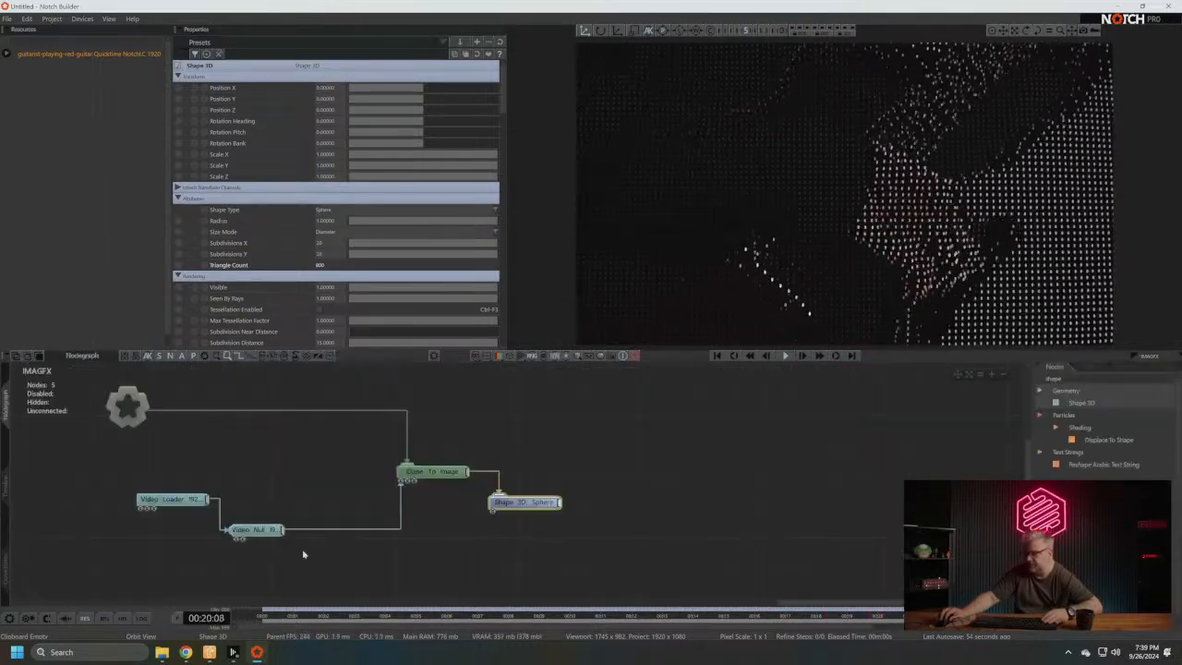
middle_drag(629, 462, 592, 451)
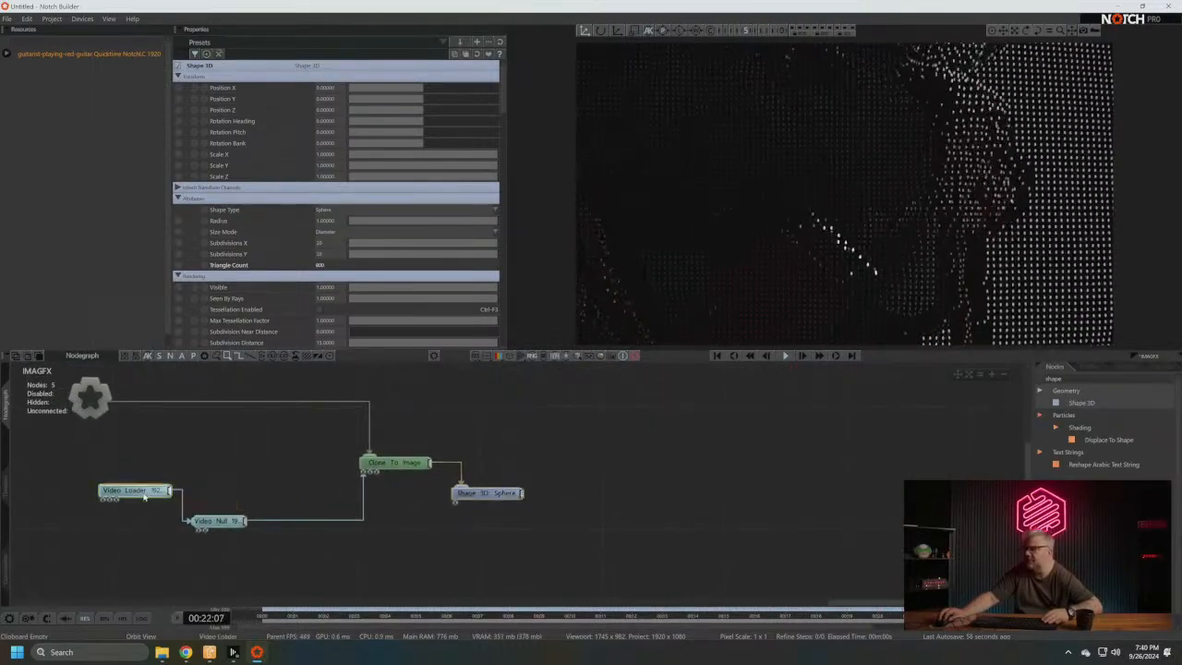
drag(145, 488, 139, 523)
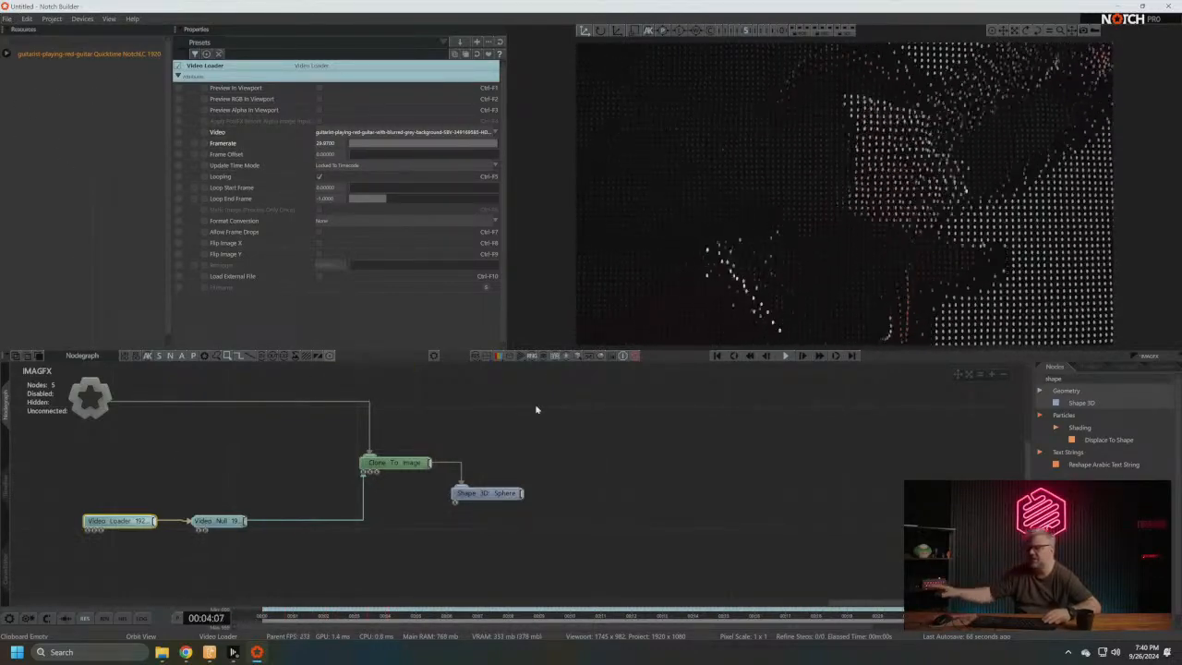
click(9, 19)
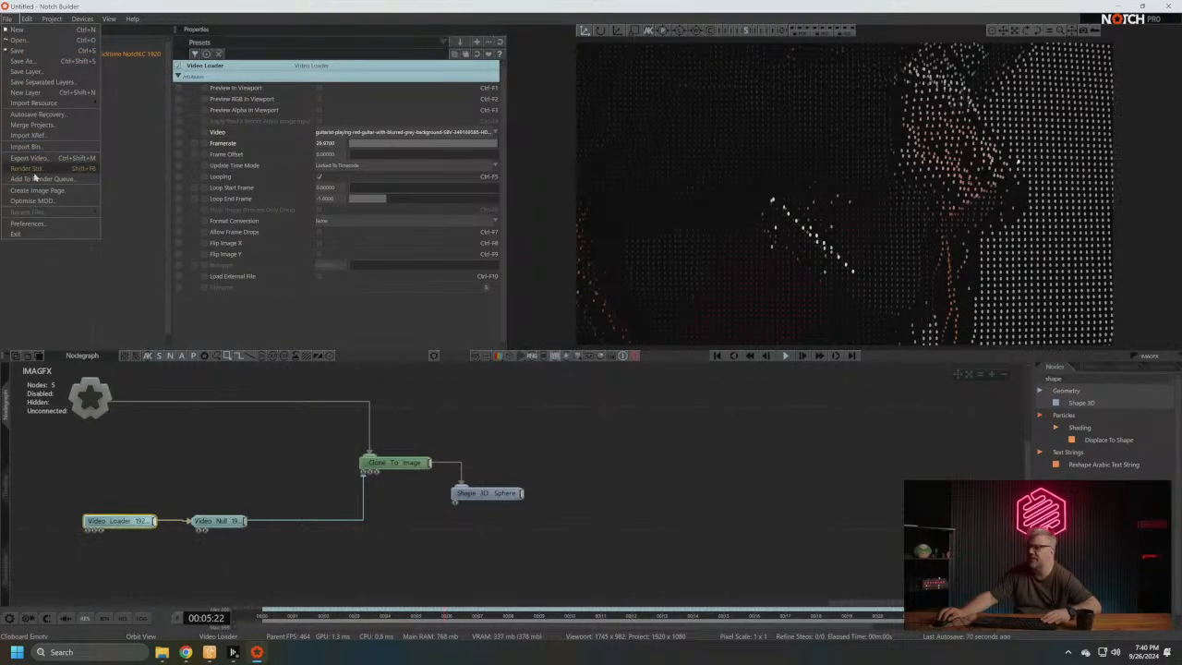
click(51, 129)
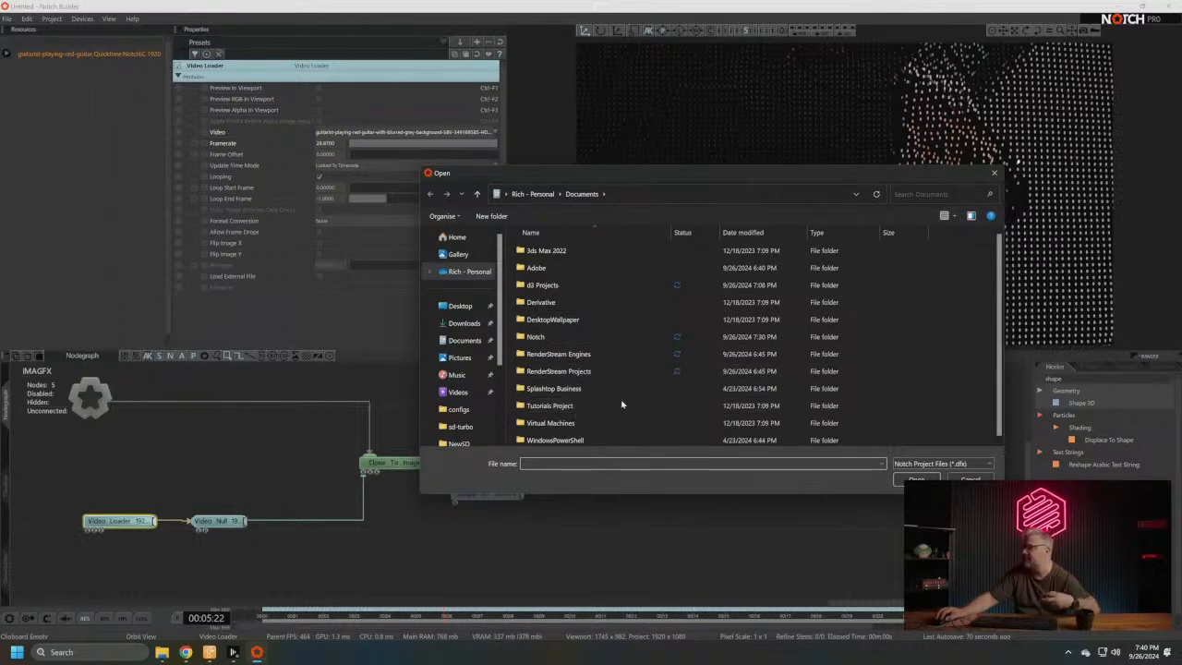
click(970, 481)
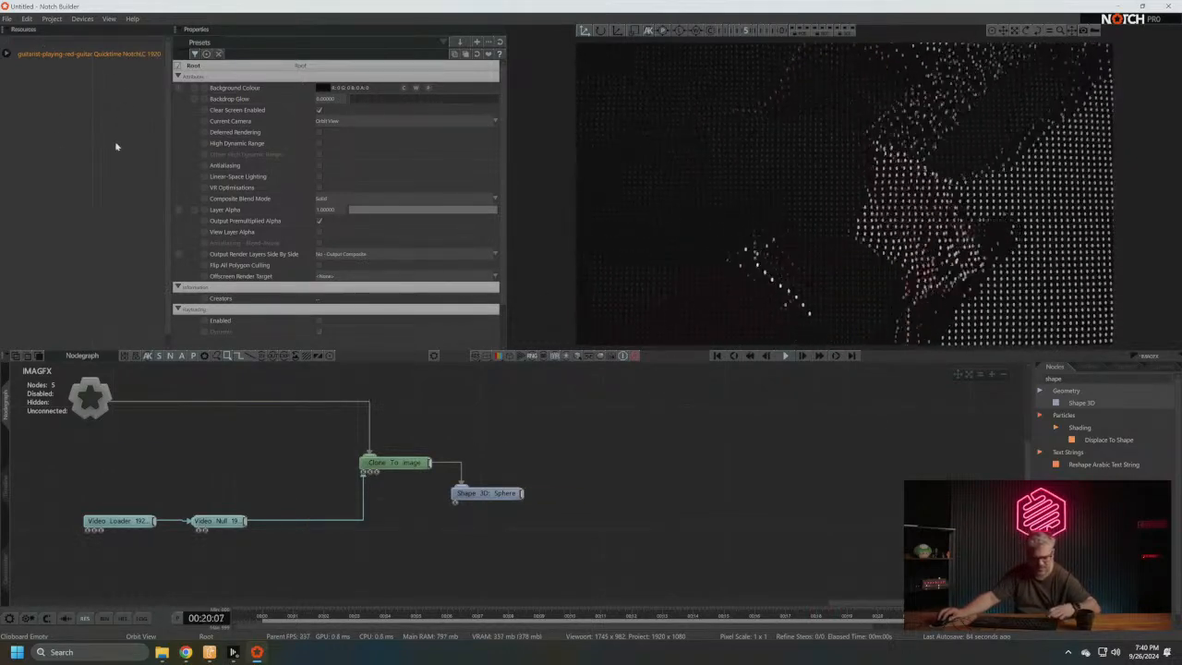
- Save the project to the Desktop as OfficeHours.dfx
key(ctrl+s)
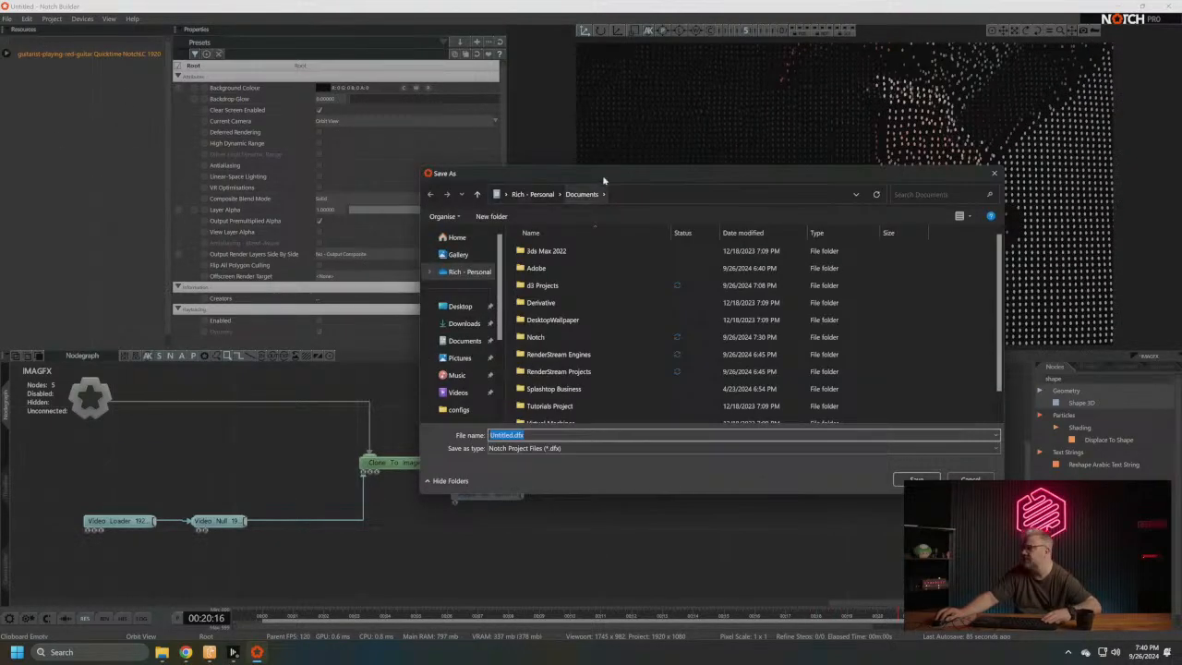
drag(604, 178, 489, 139)
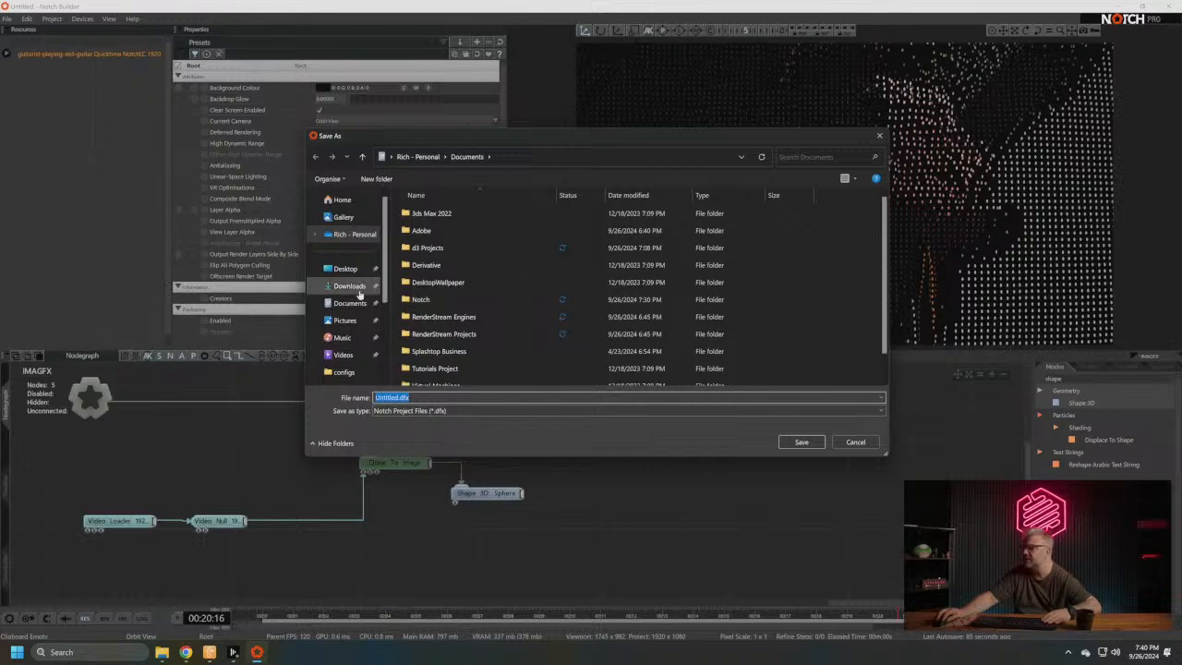
click(345, 268)
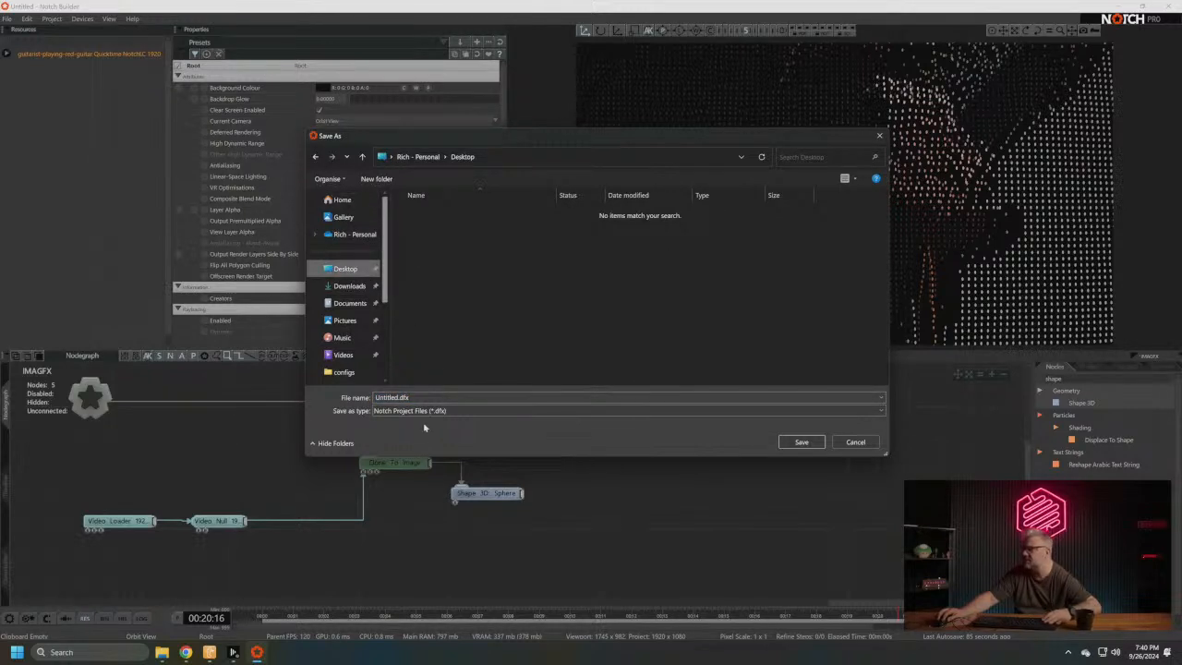
click(396, 398)
drag(396, 398, 399, 399)
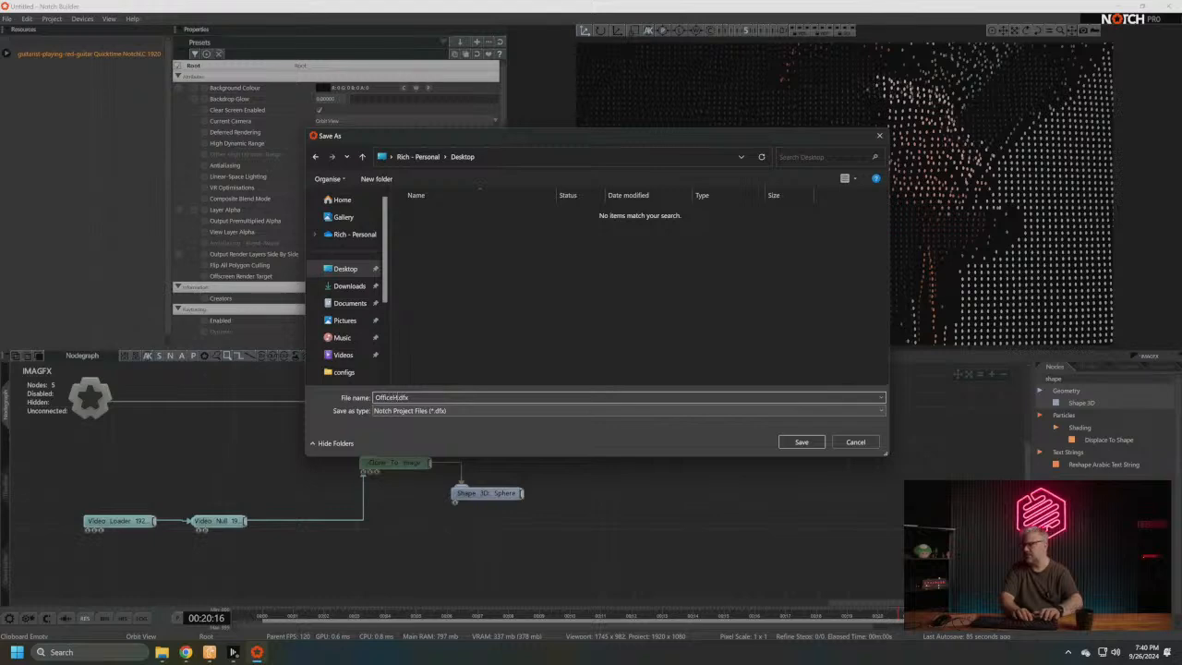
key(Return)
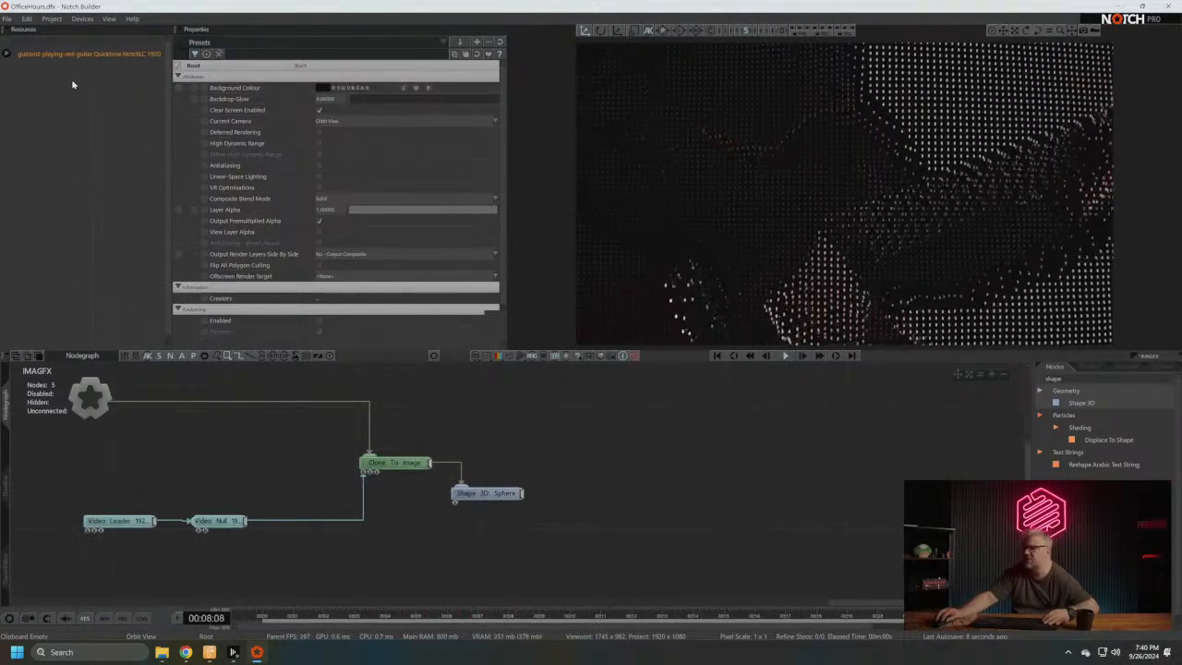
- Compile the project as a media server block named OfficeHours on the Desktop
click(52, 18)
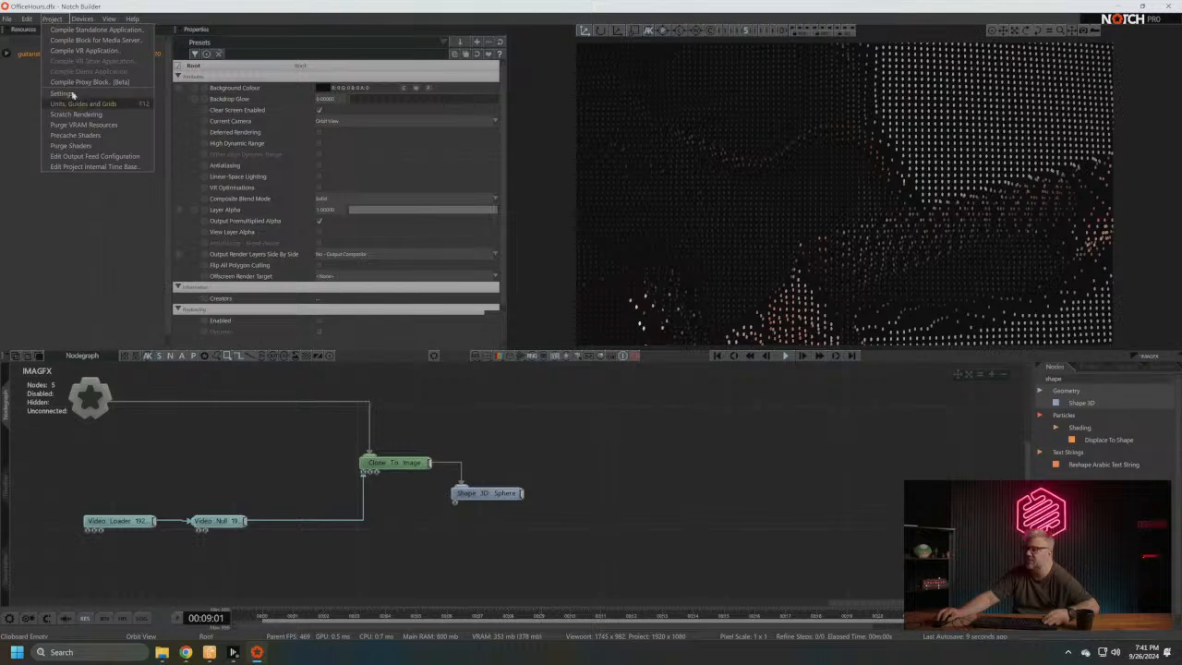
click(101, 40)
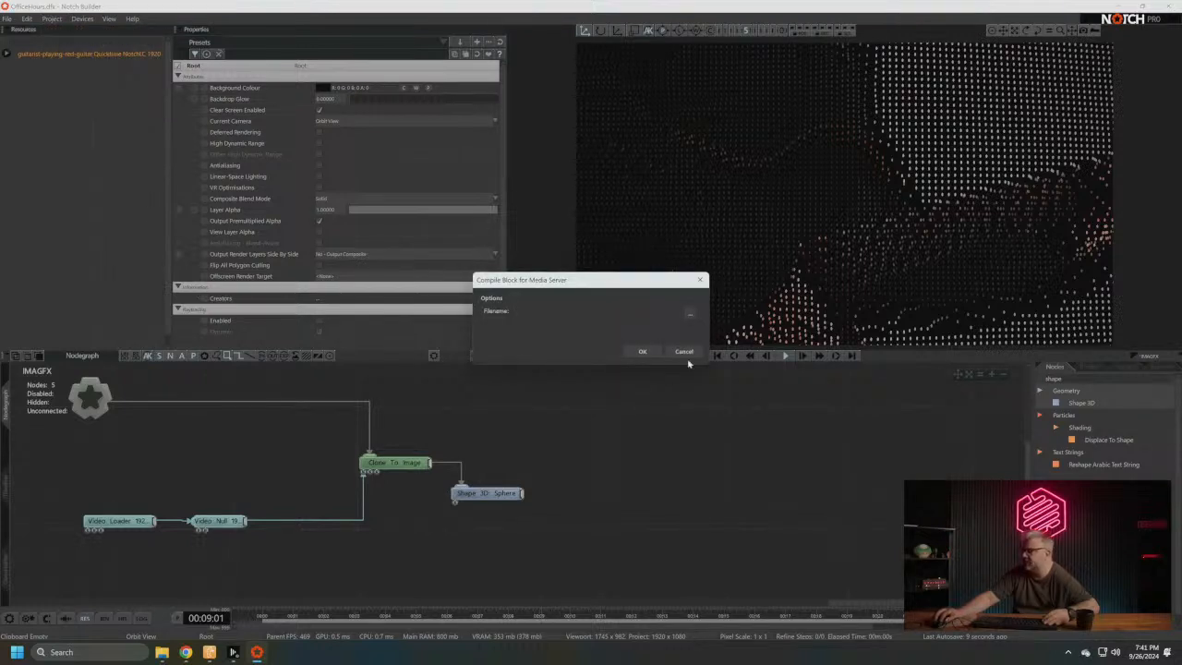
click(689, 319)
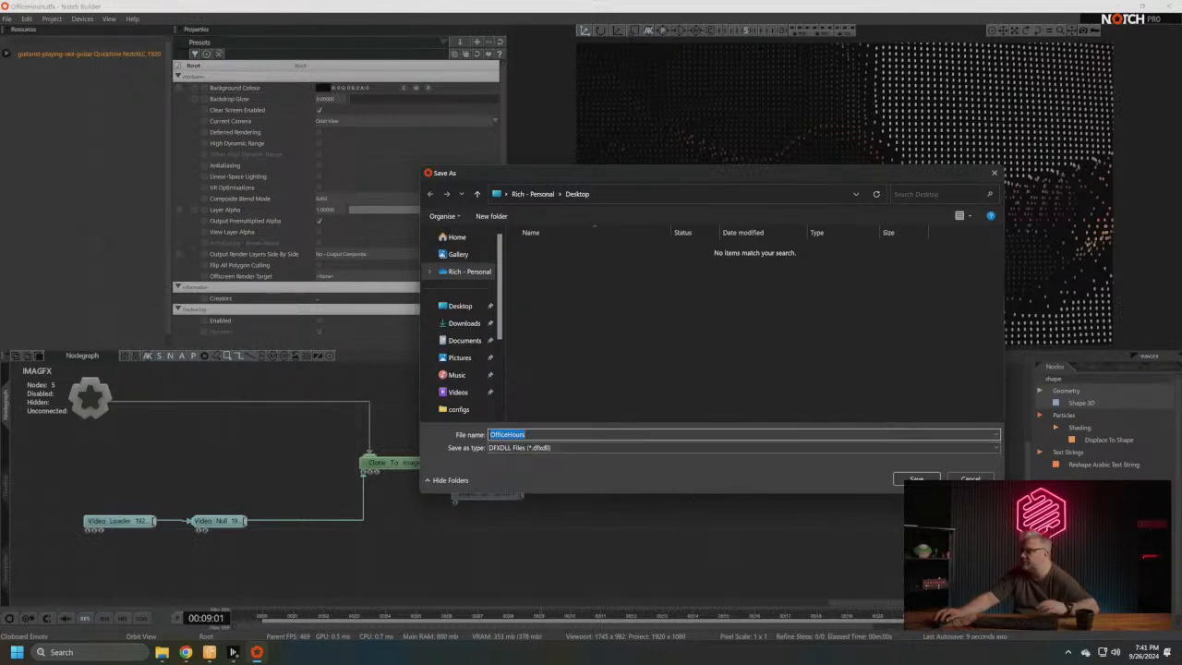
click(920, 479)
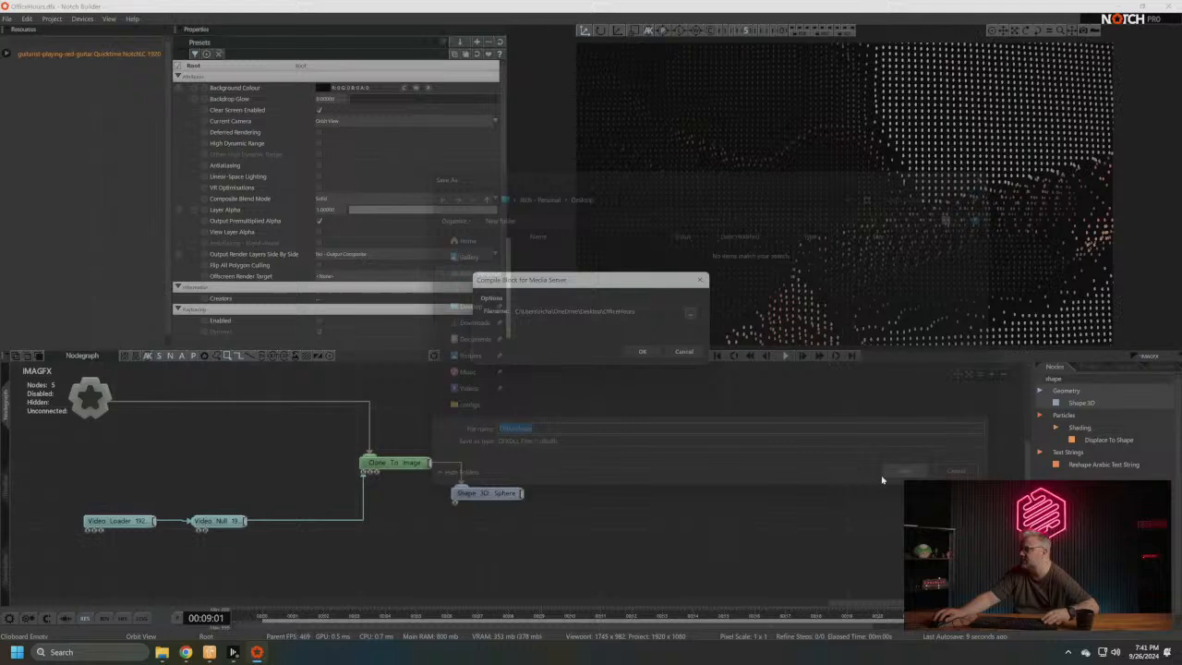
click(643, 350)
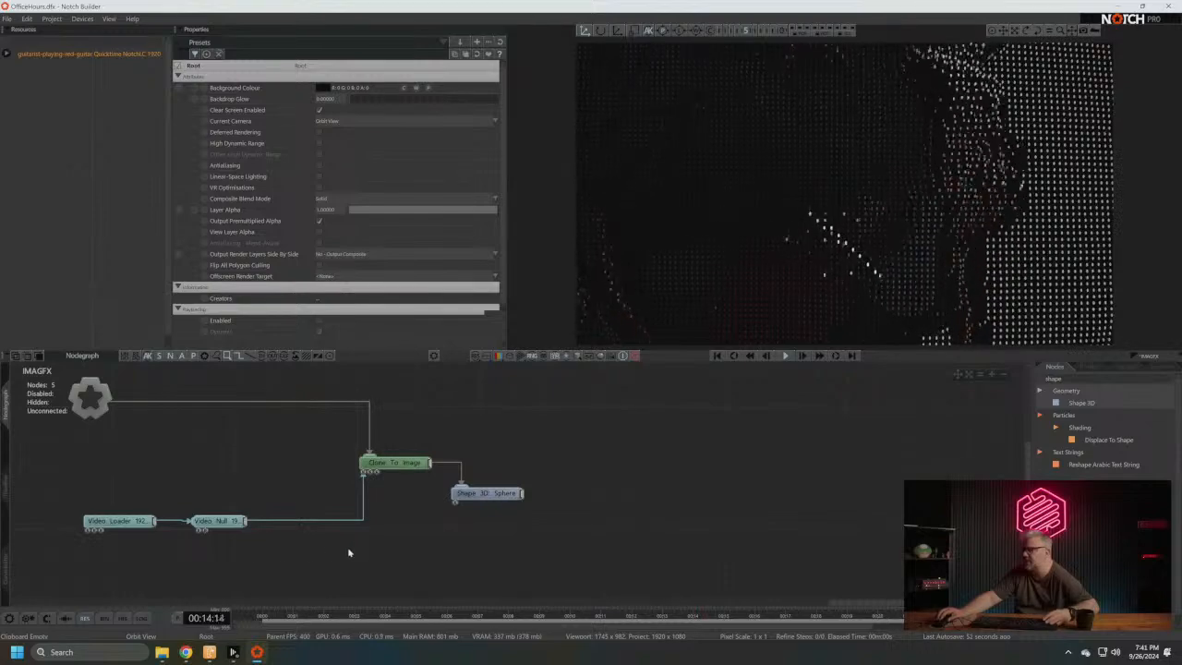
- Expose the Video Loader node's Video property, keeping the default exposed name and group name
middle_drag(349, 552, 457, 560)
click(229, 528)
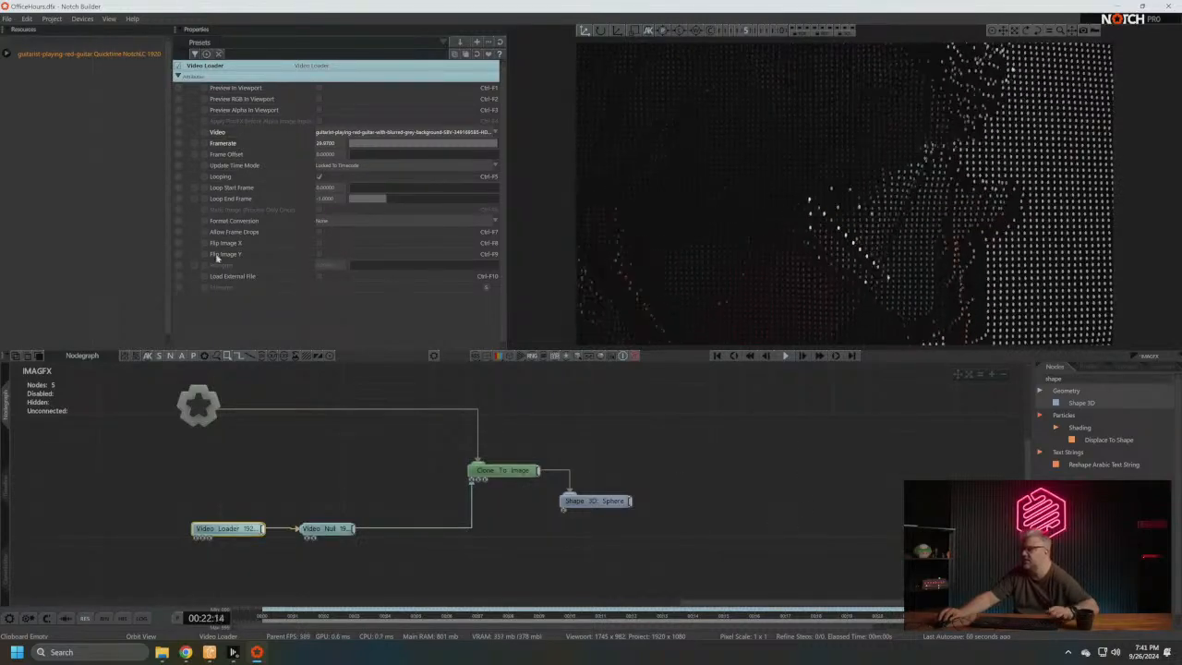
click(181, 135)
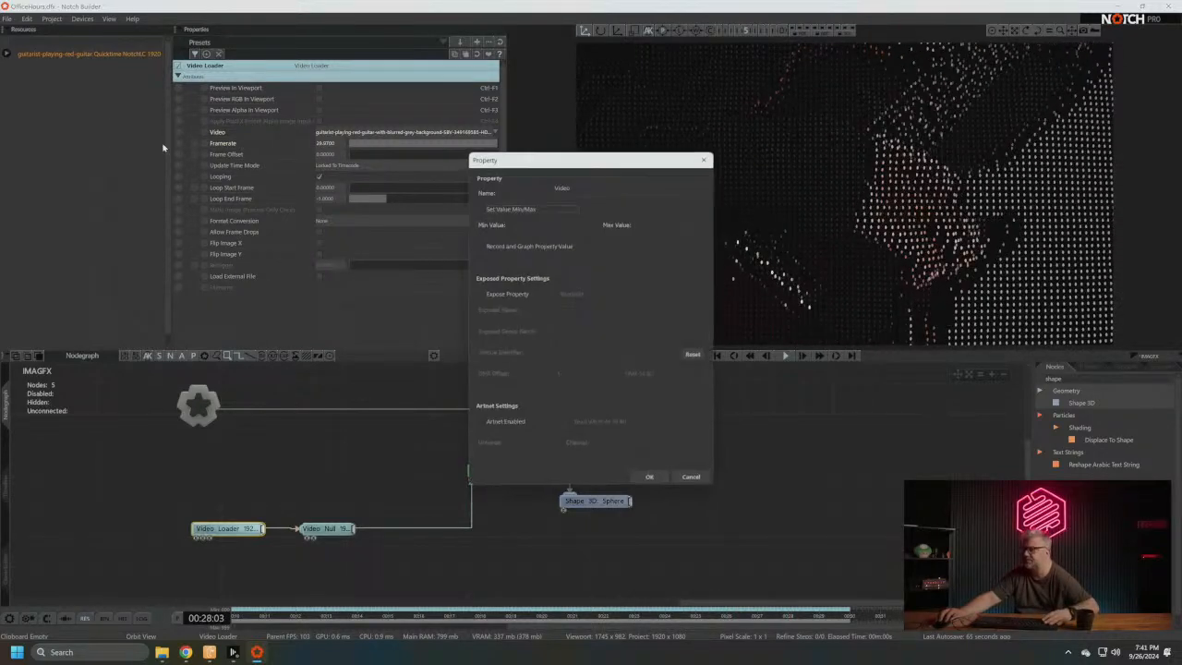
click(499, 295)
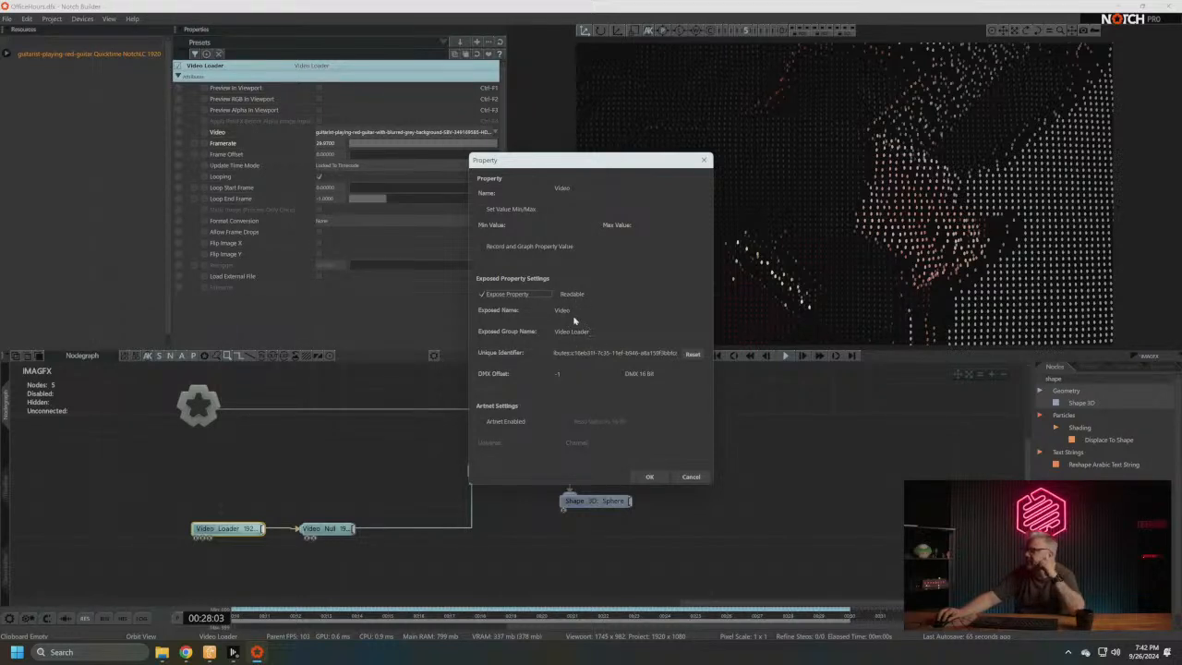
click(649, 477)
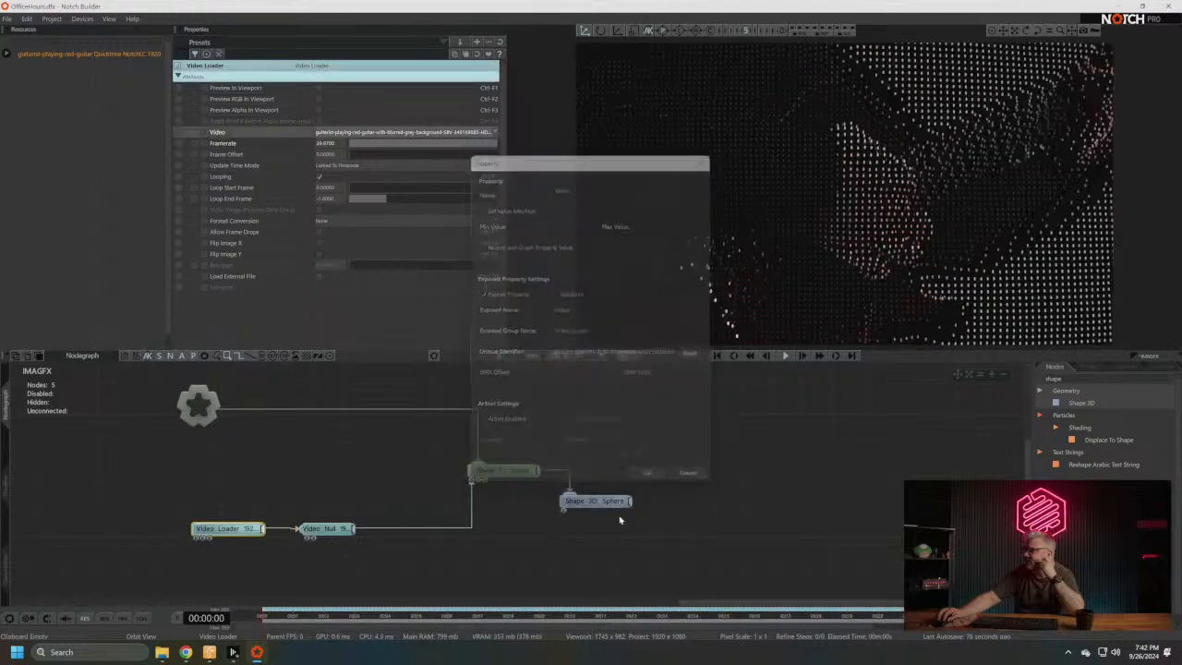
- Examine the Clone To Image node's transform and attribute properties, including the clone counts and image scale
middle_drag(591, 471, 547, 454)
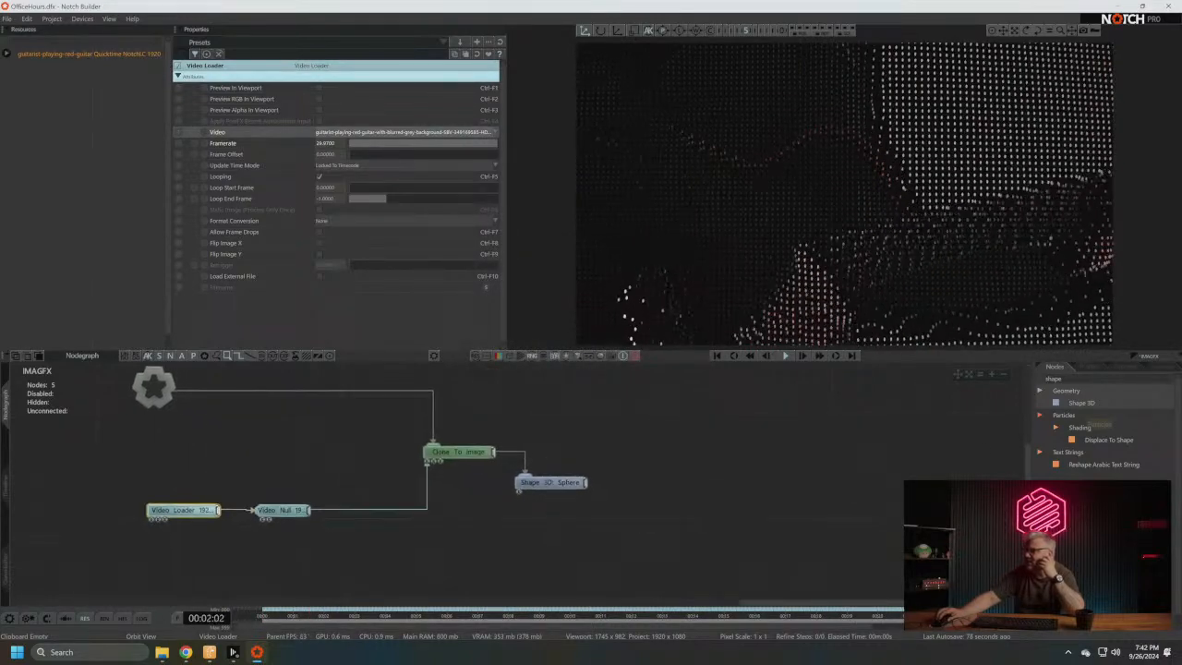
middle_drag(362, 470, 448, 469)
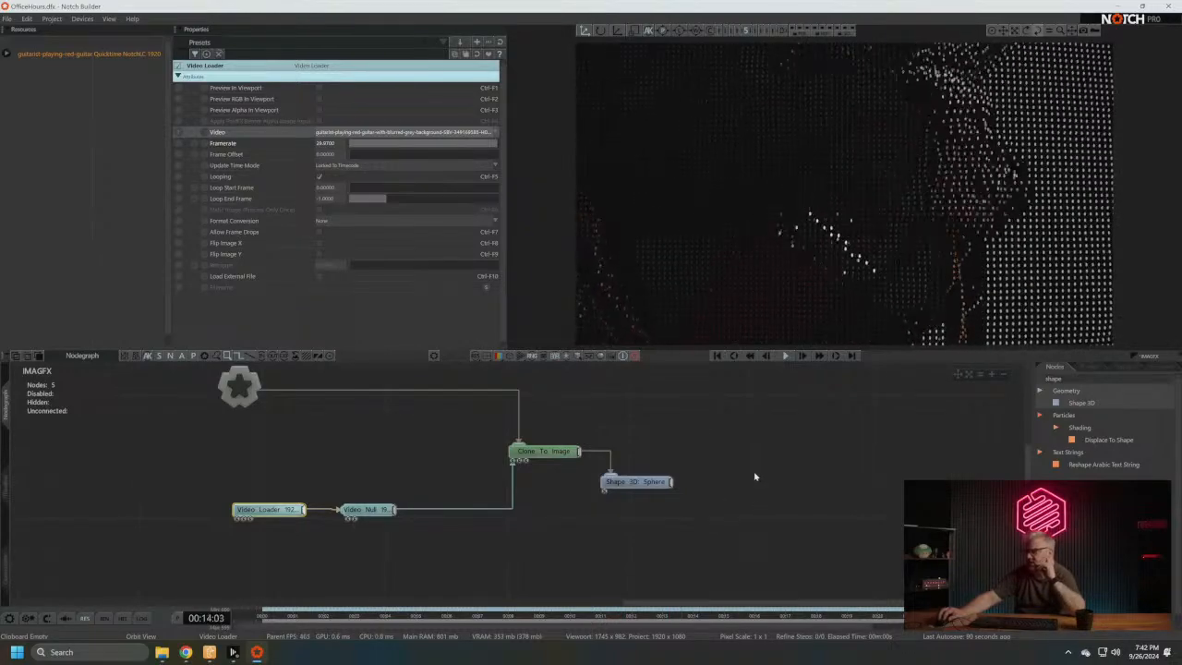
click(545, 451)
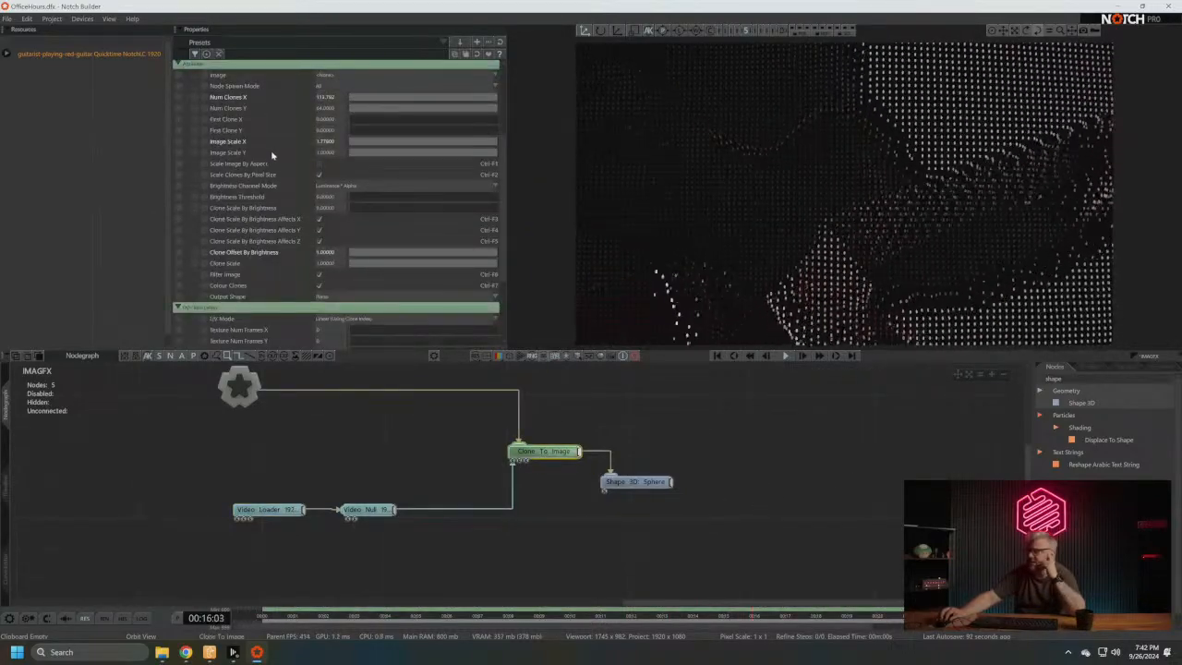
scroll(271, 155, up, 4)
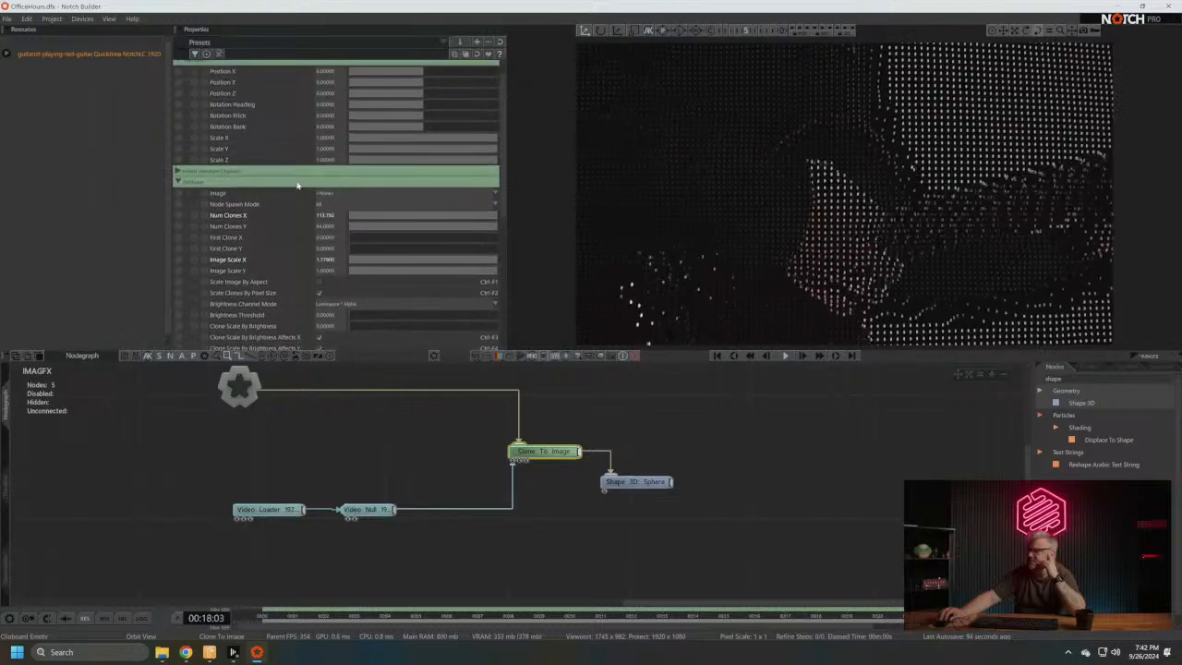
scroll(297, 186, up, 1)
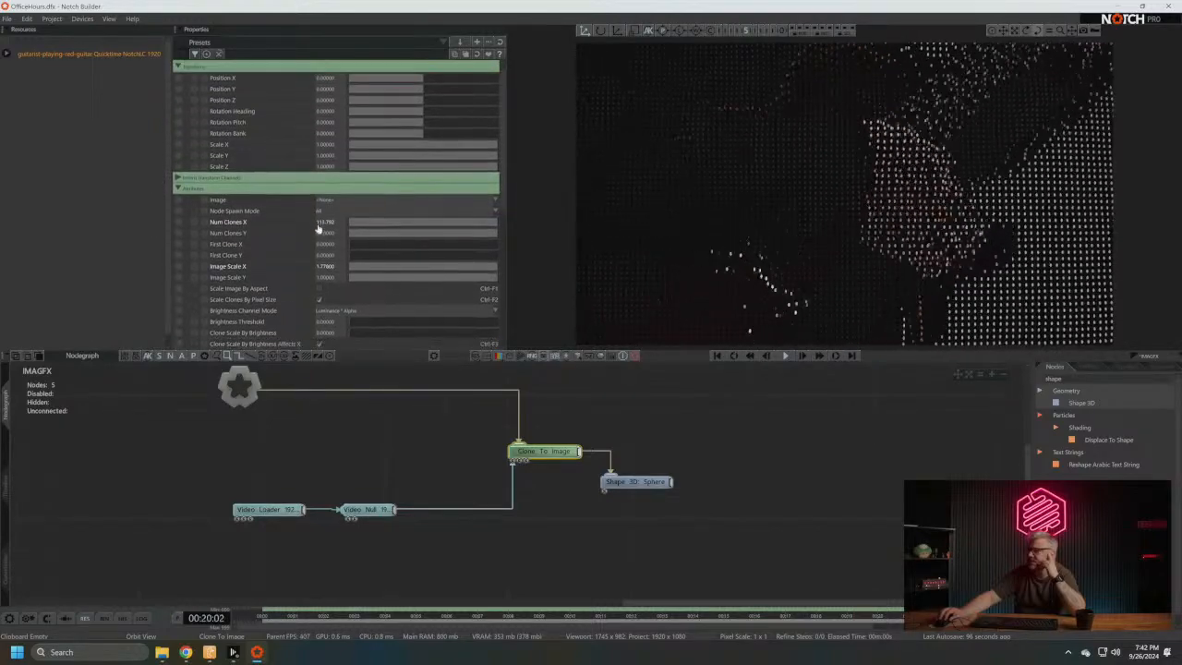
scroll(367, 258, down, 2)
- Examine the Shape 3D node's Scale X property and its exposure settings
click(637, 482)
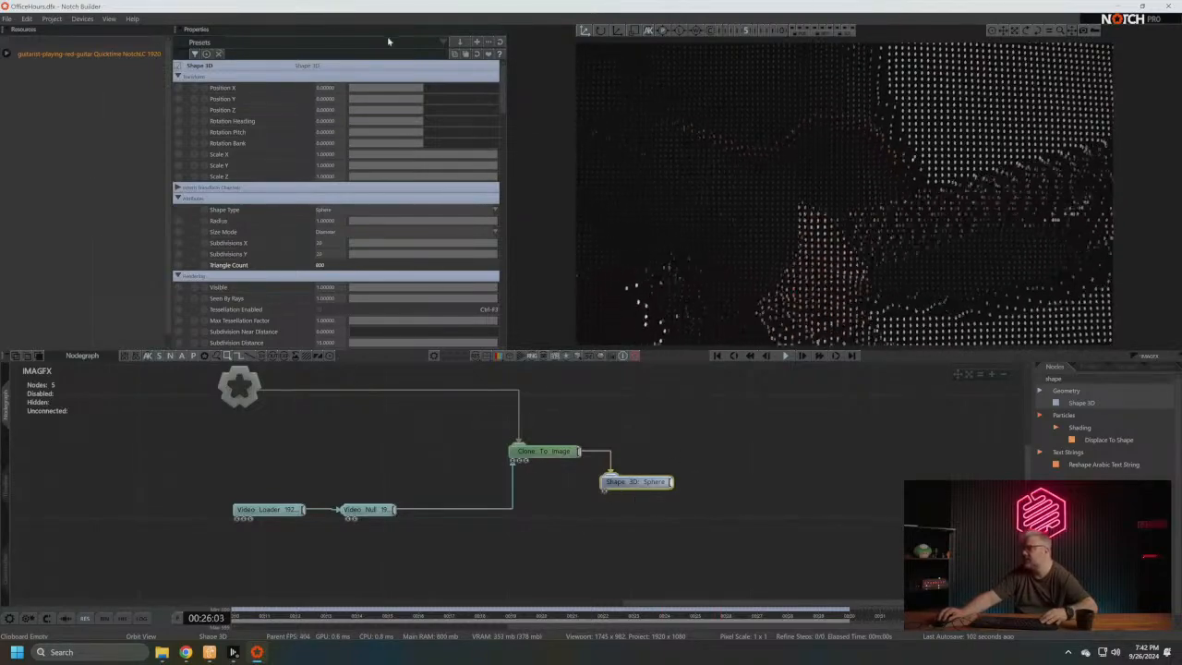
drag(494, 155, 386, 154)
drag(459, 162, 548, 171)
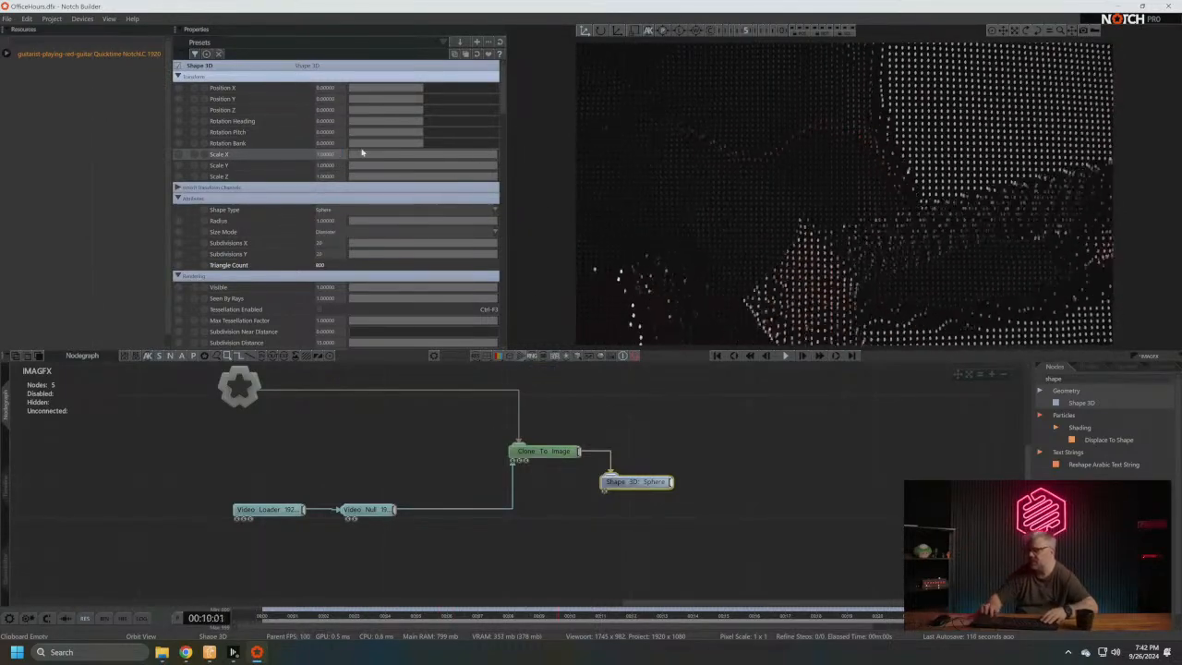
click(179, 155)
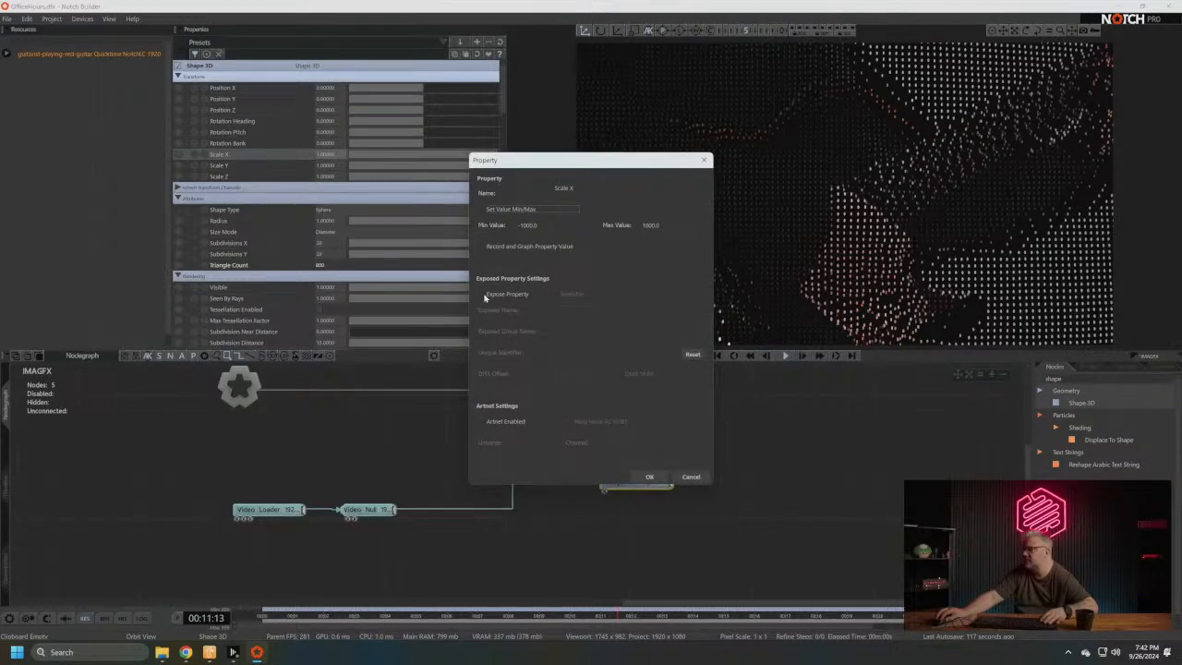
click(677, 478)
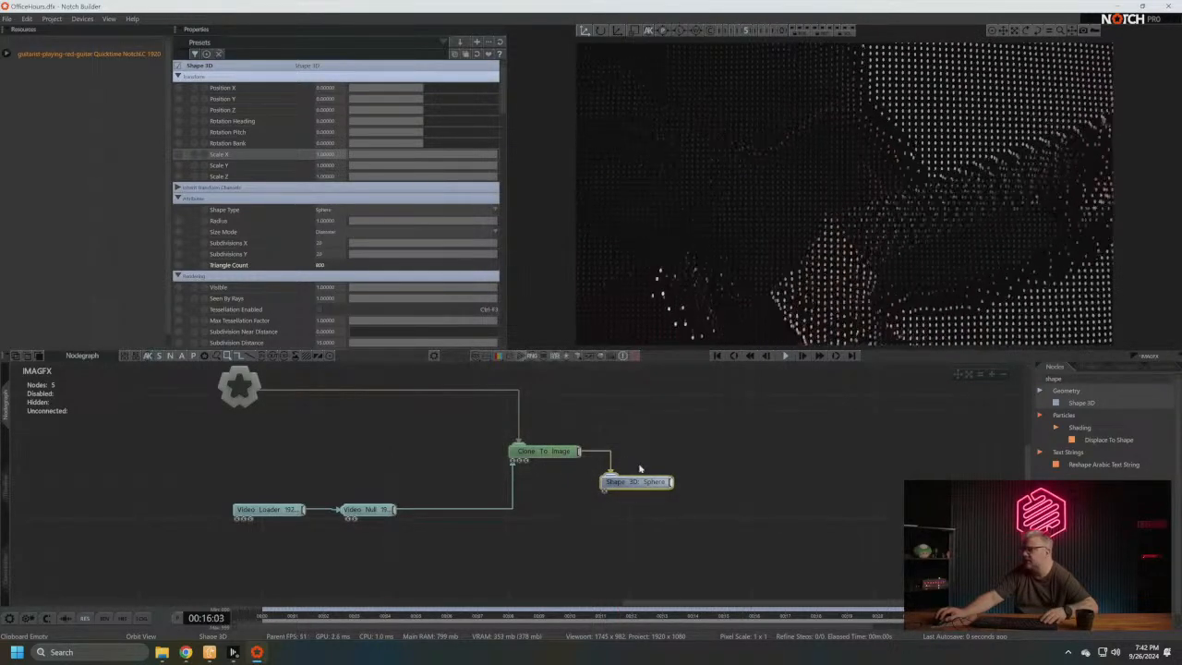
click(181, 155)
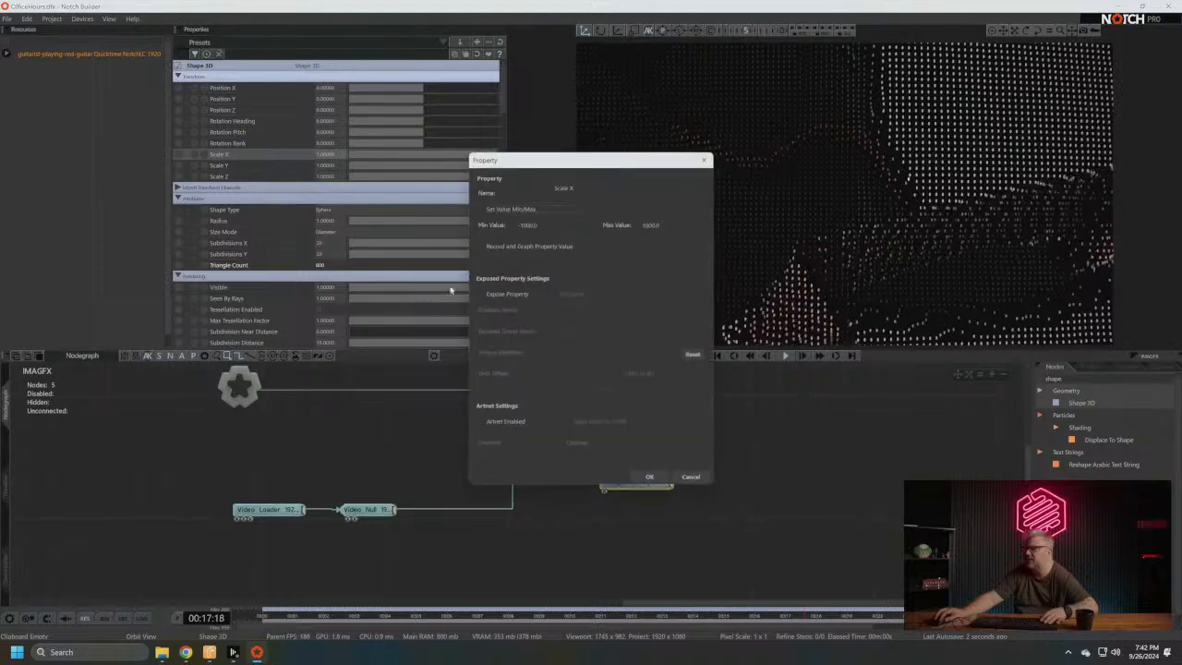
click(685, 478)
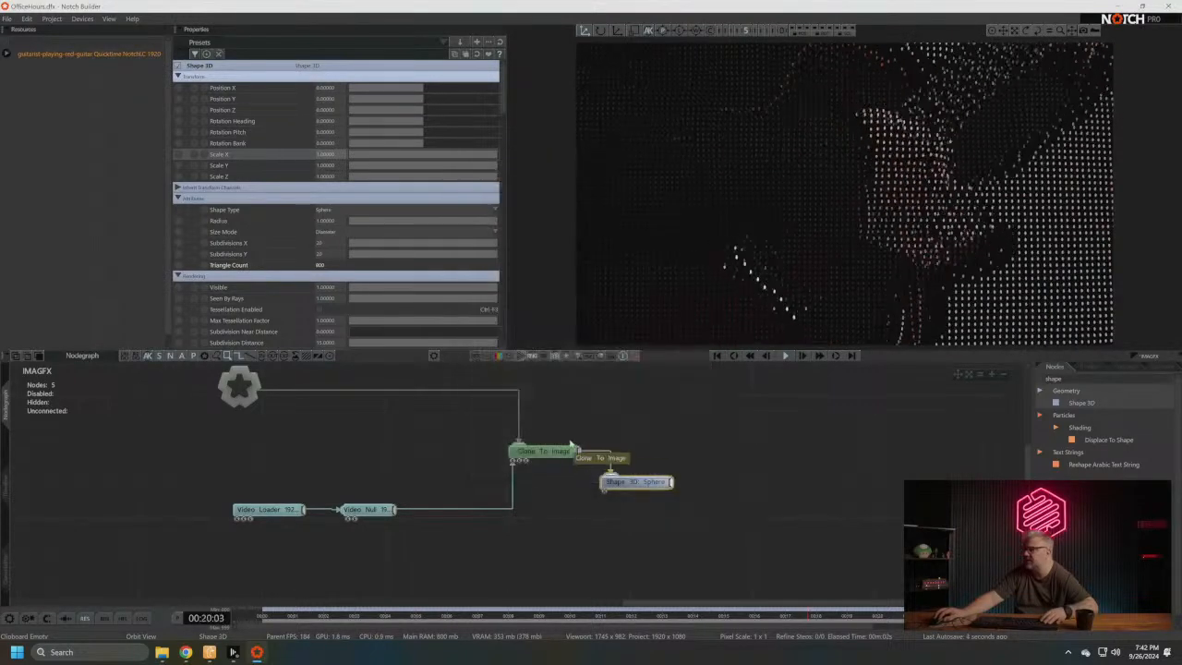
- Search the node library for "envel" and add an Envelope Modifier to the node graph
click(451, 370)
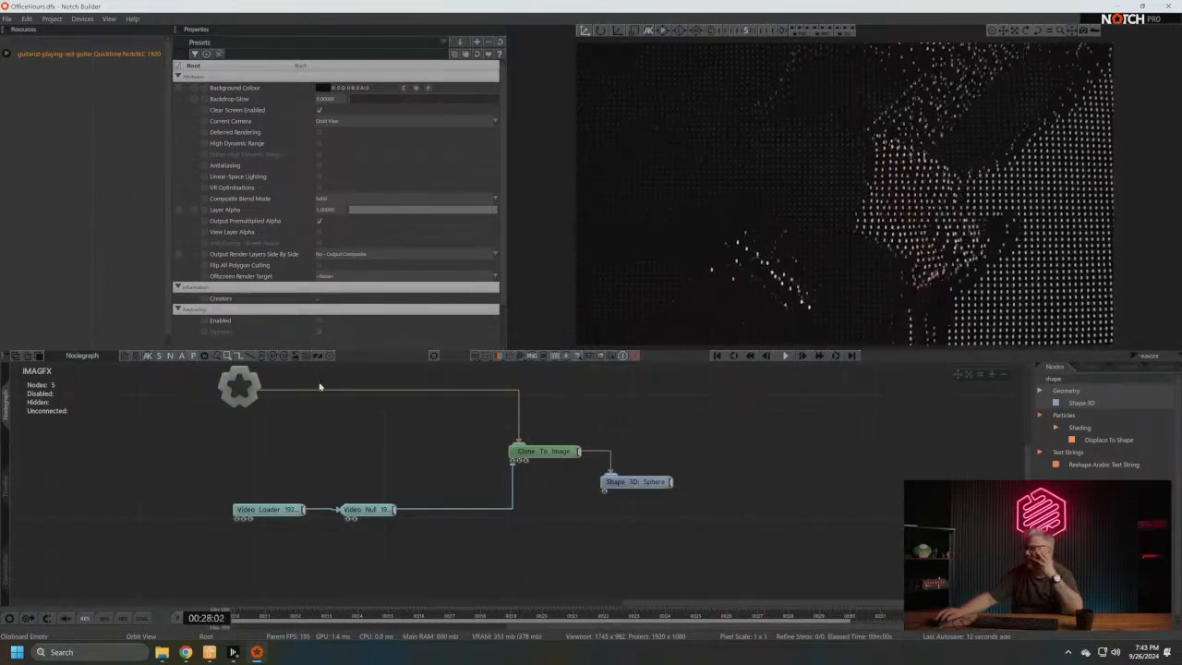
mouse_move(446, 521)
middle_down()
mouse_move(470, 531)
mouse_move(459, 521)
middle_up()
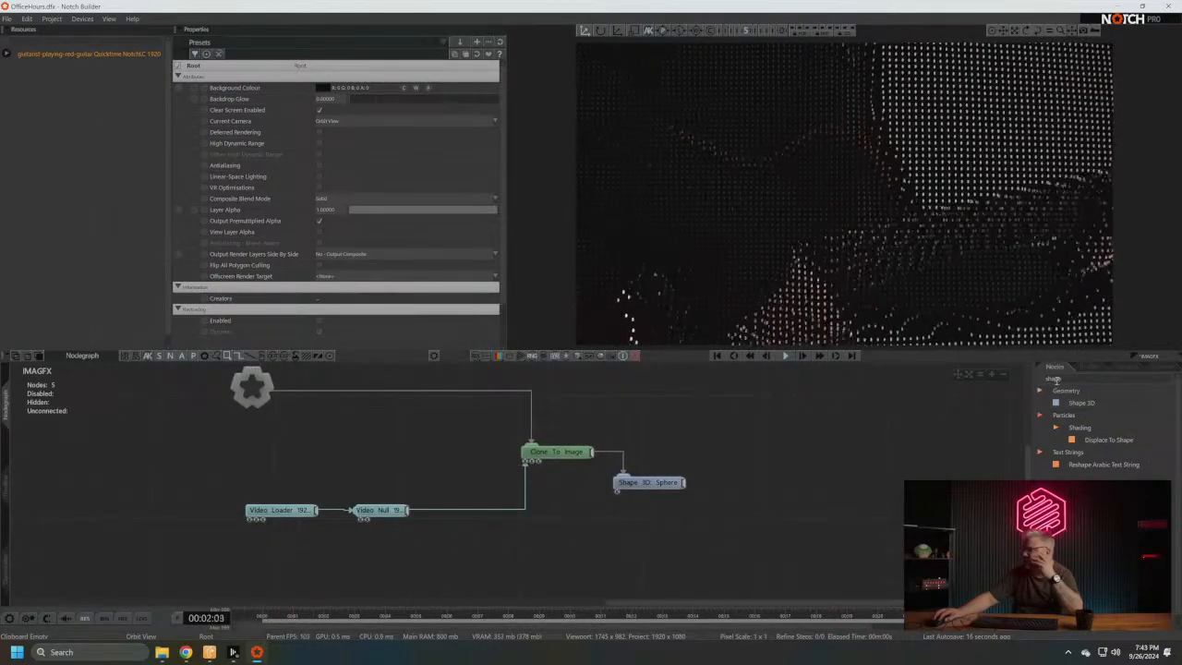
key(BackSpace)
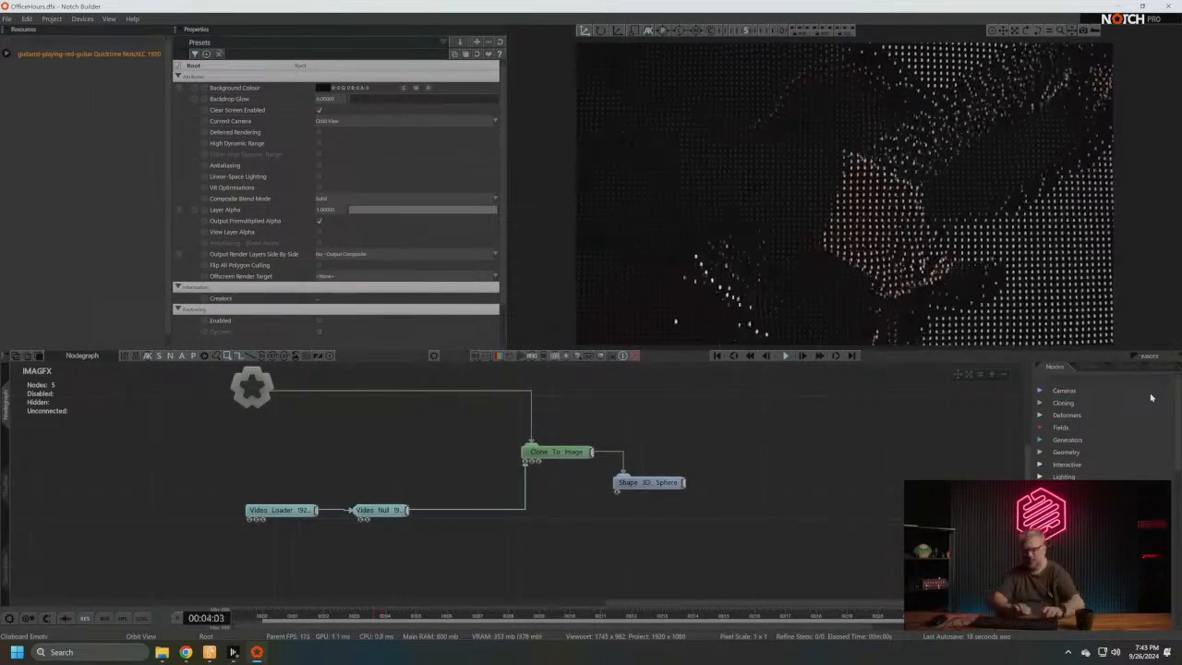
text(envel)
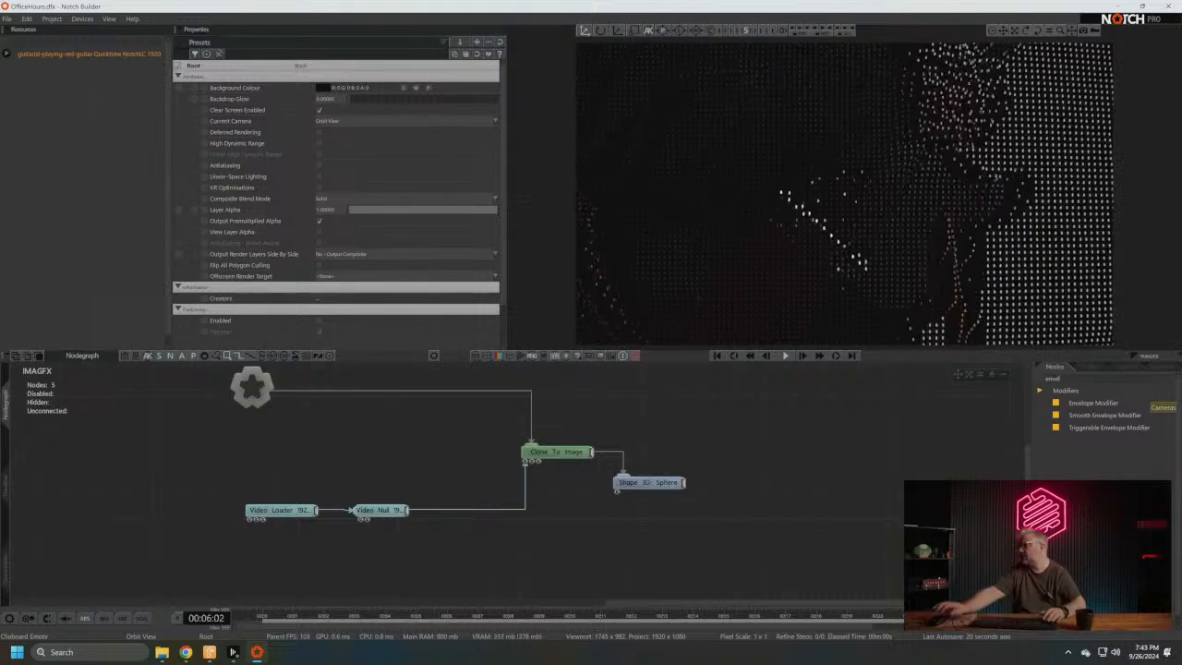
drag(1083, 404, 765, 478)
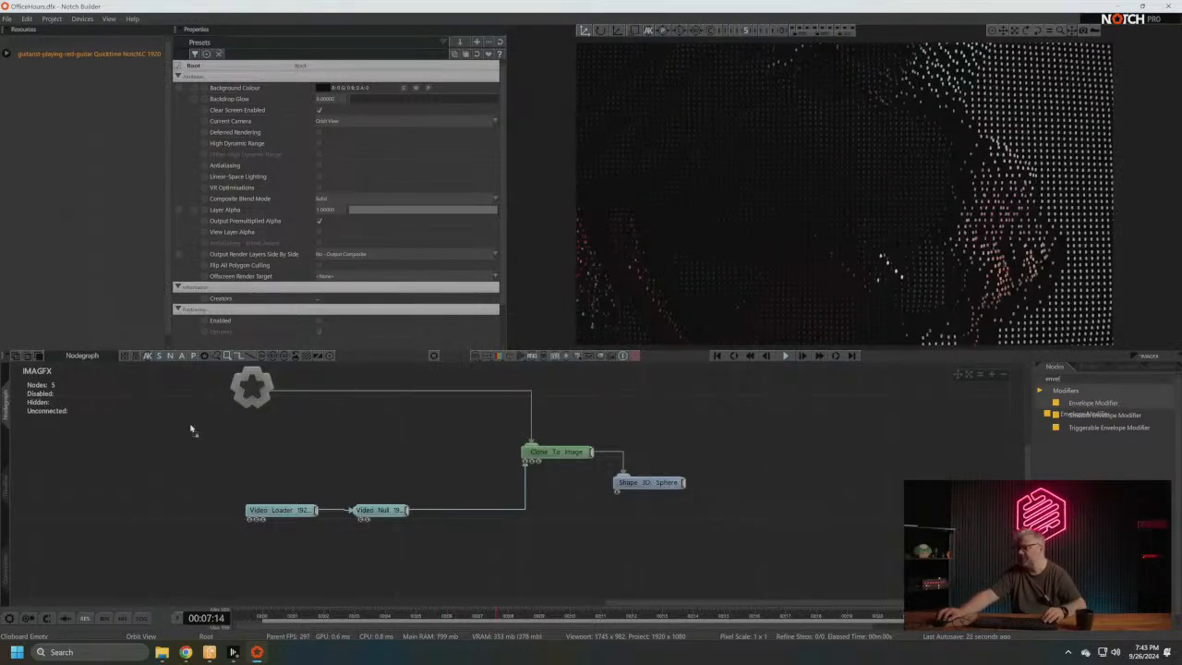
drag(191, 429, 190, 431)
middle_drag(438, 456, 646, 480)
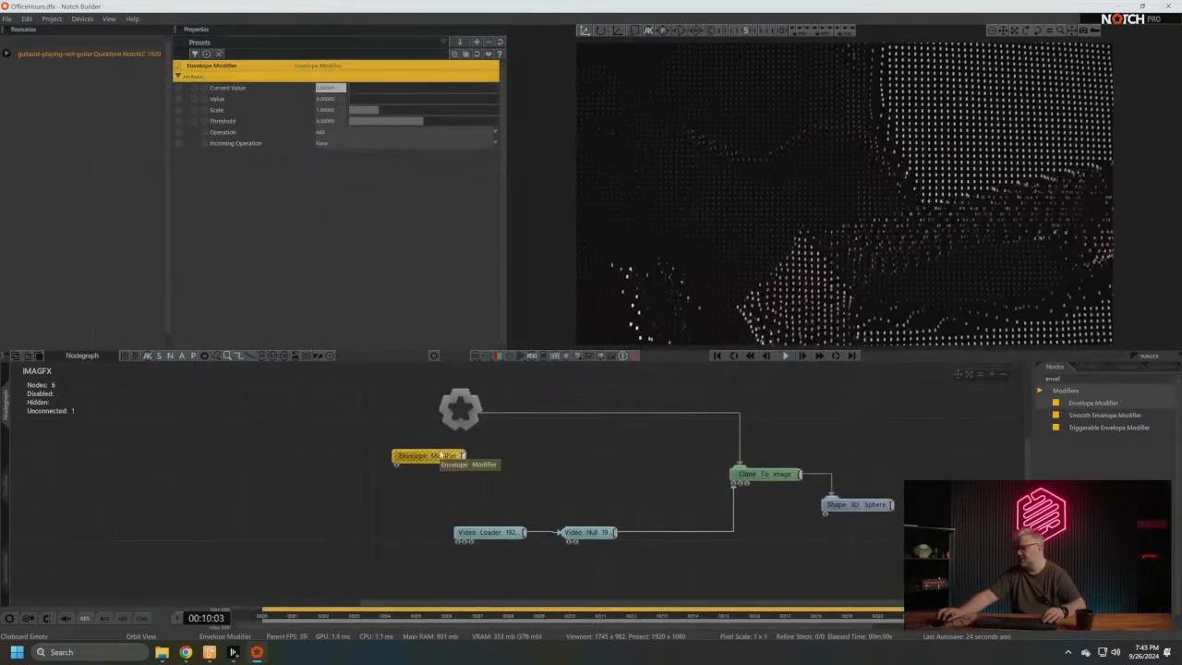
- Rearrange the node graph, moving the Envelope Modifier away from the root and the Video Loader and Video Null pair below it
drag(442, 456, 266, 476)
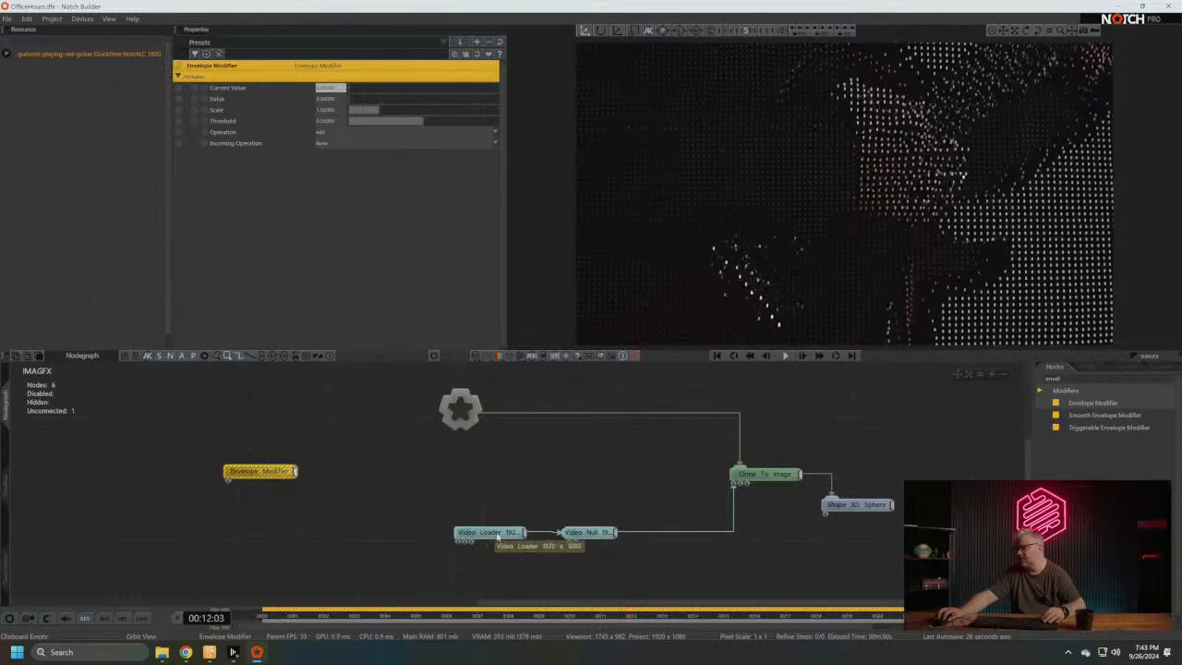
drag(415, 493, 669, 600)
drag(580, 547, 218, 586)
click(292, 473)
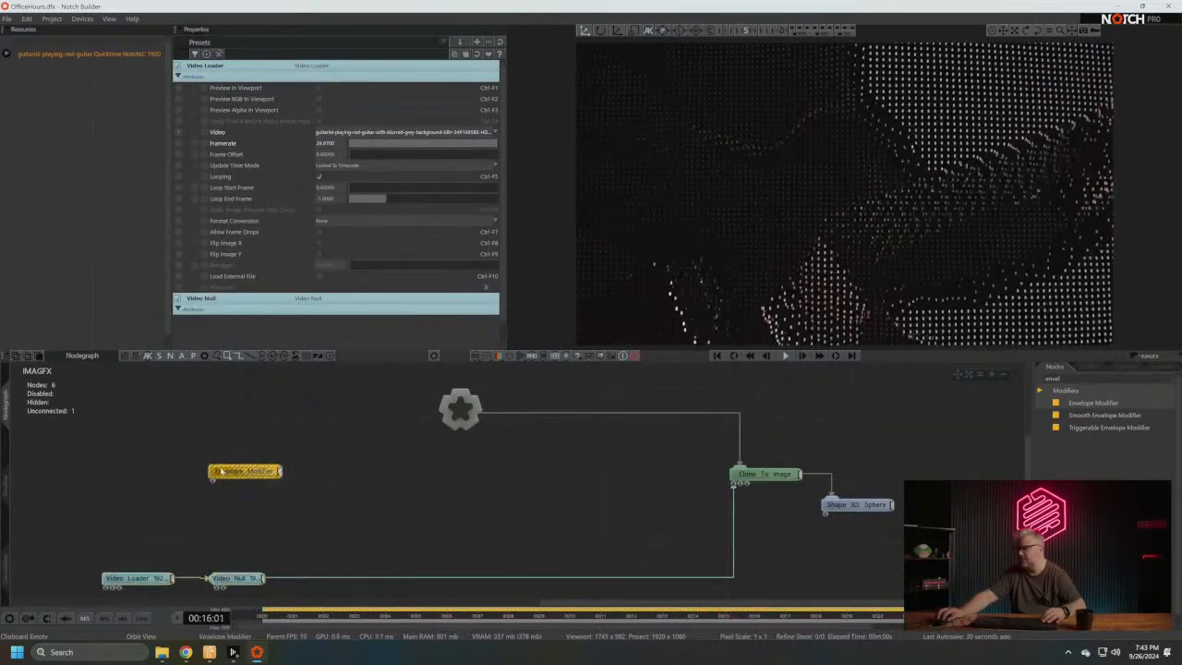
drag(251, 471, 189, 450)
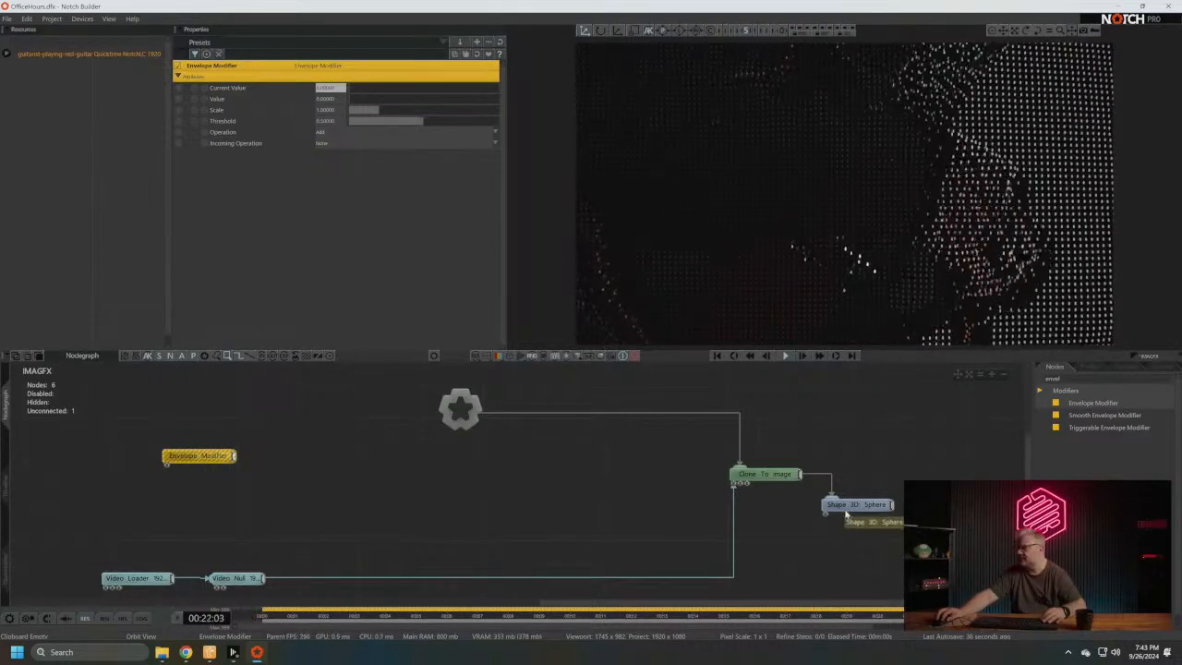
- Connect the Envelope Modifier's output to the Shape 3D node's Scale X property
click(854, 506)
drag(234, 457, 237, 251)
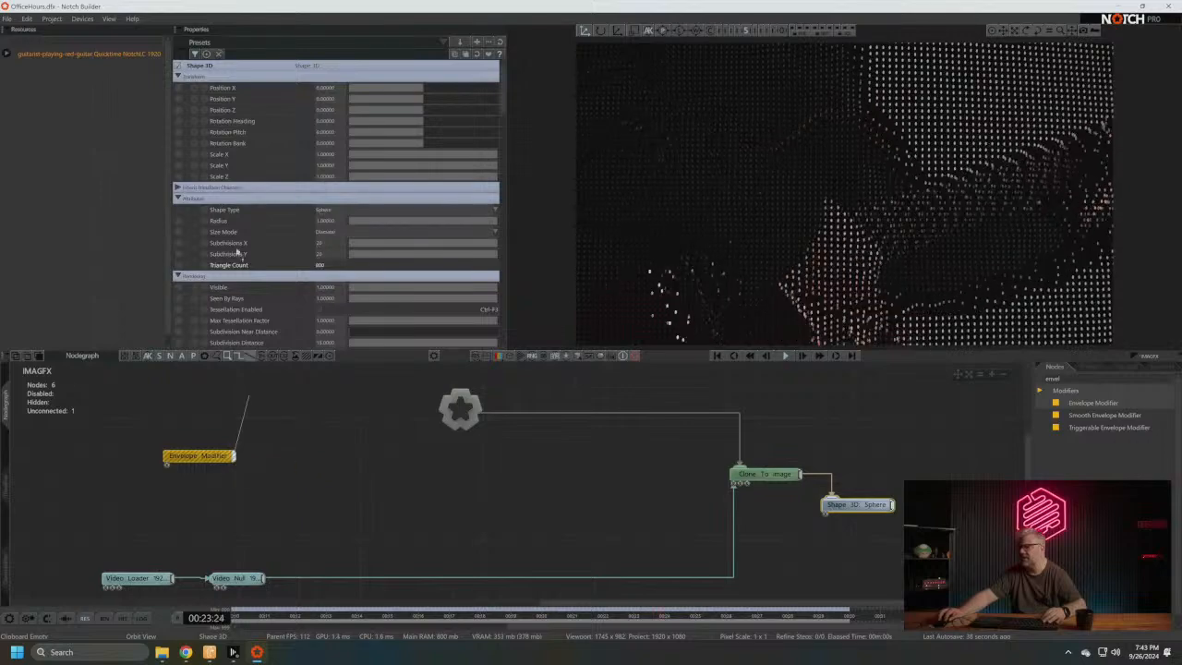
drag(222, 154, 222, 154)
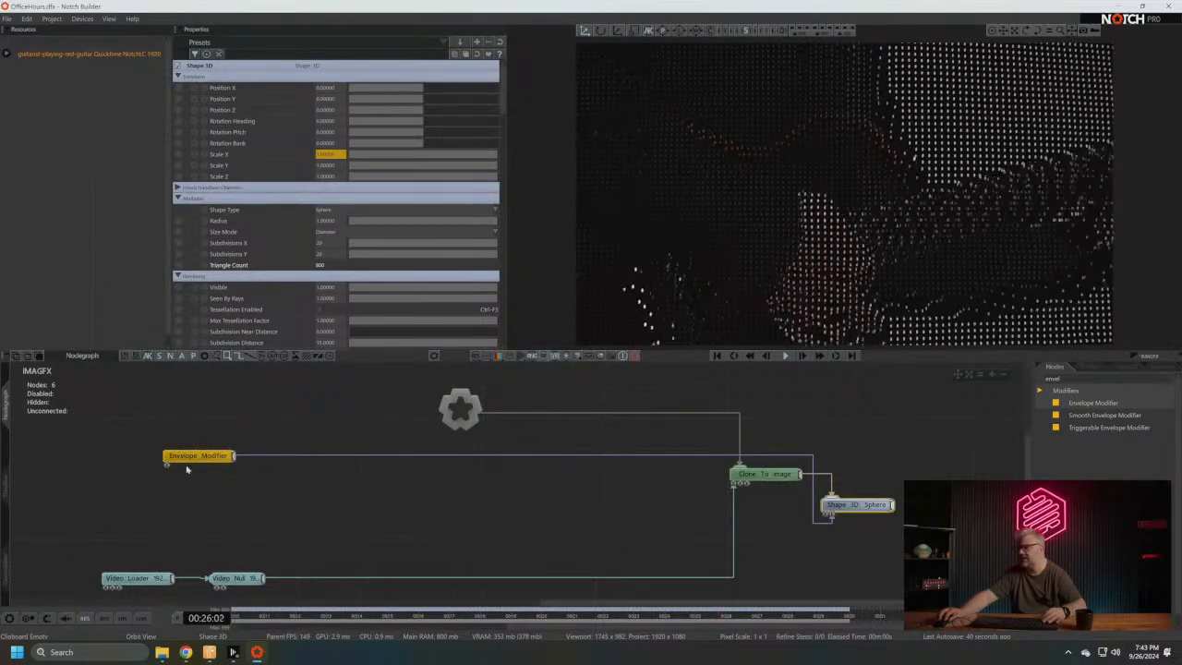
- Sweep the Envelope Modifier's Value between 0 and 1 to test the shape scaling, leaving it at 1
click(190, 457)
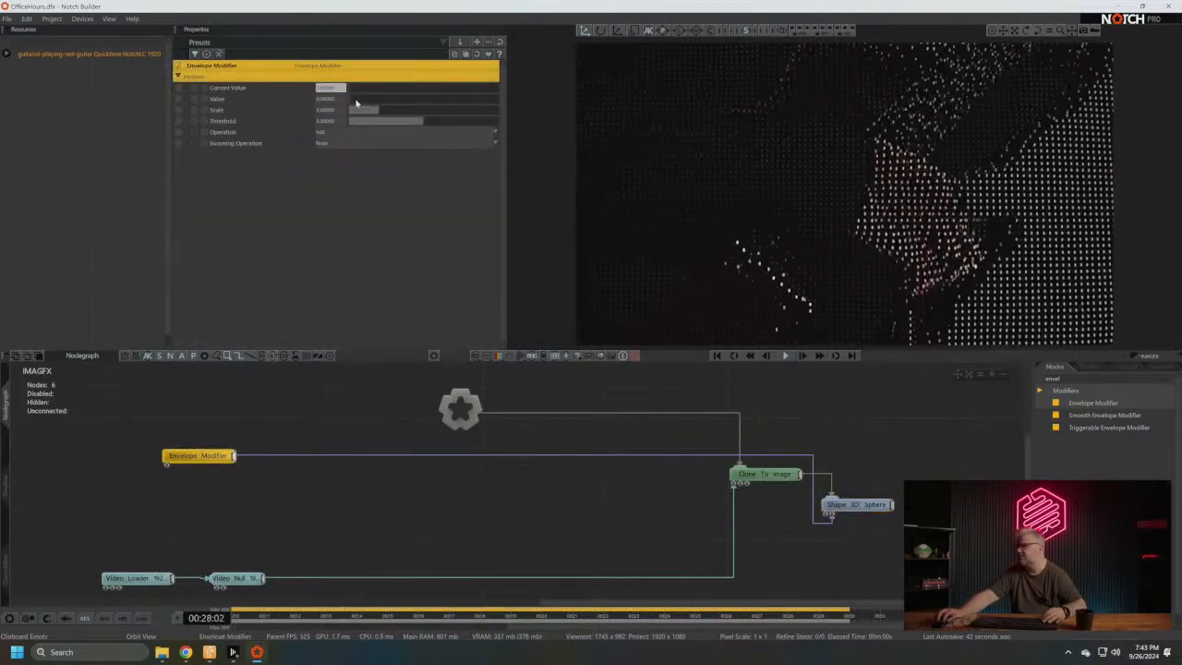
drag(356, 101, 560, 95)
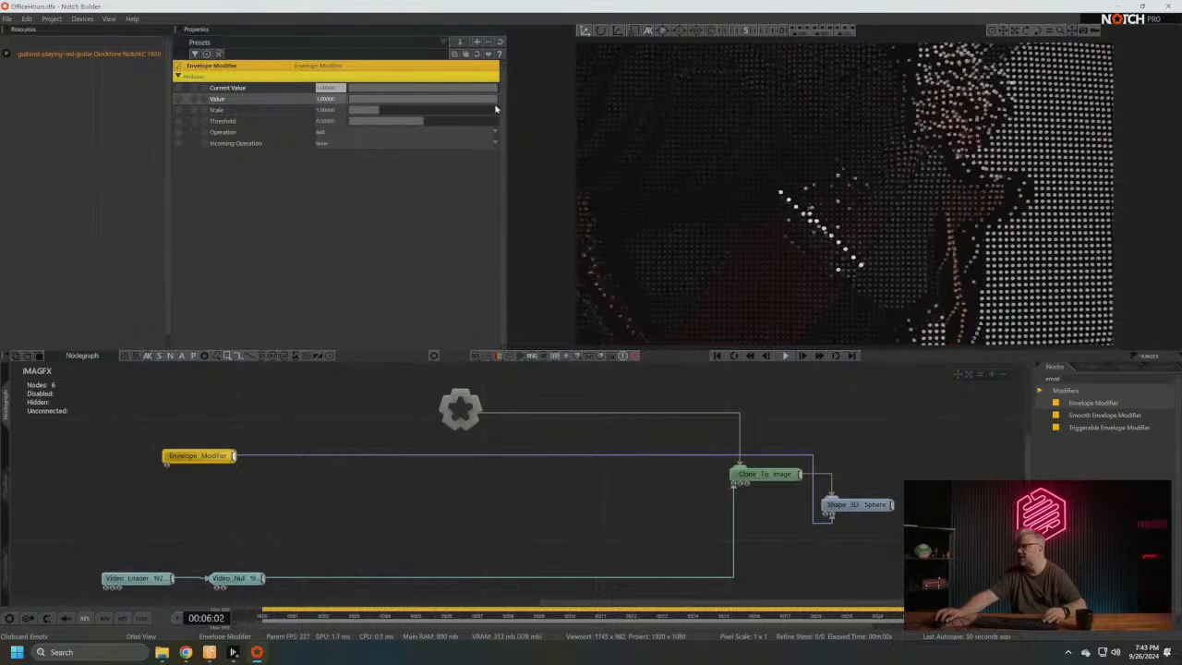
drag(495, 109, 277, 101)
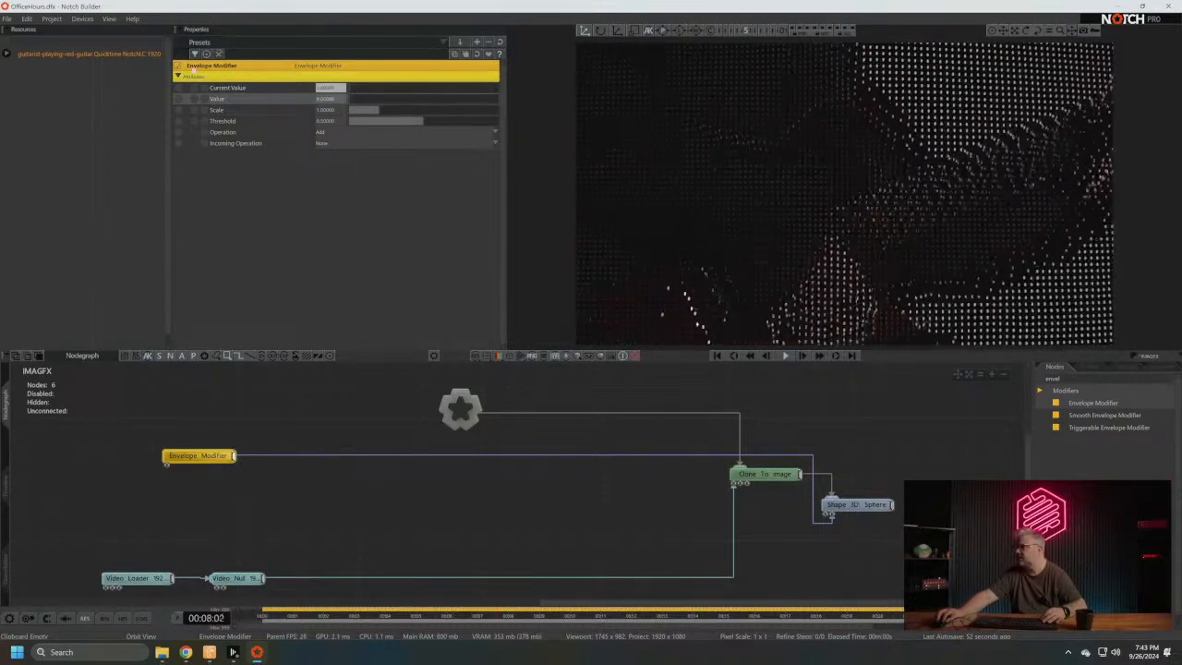
drag(194, 69, 563, 68)
- Rename the Envelope Modifier node as Scale X
key(F2)
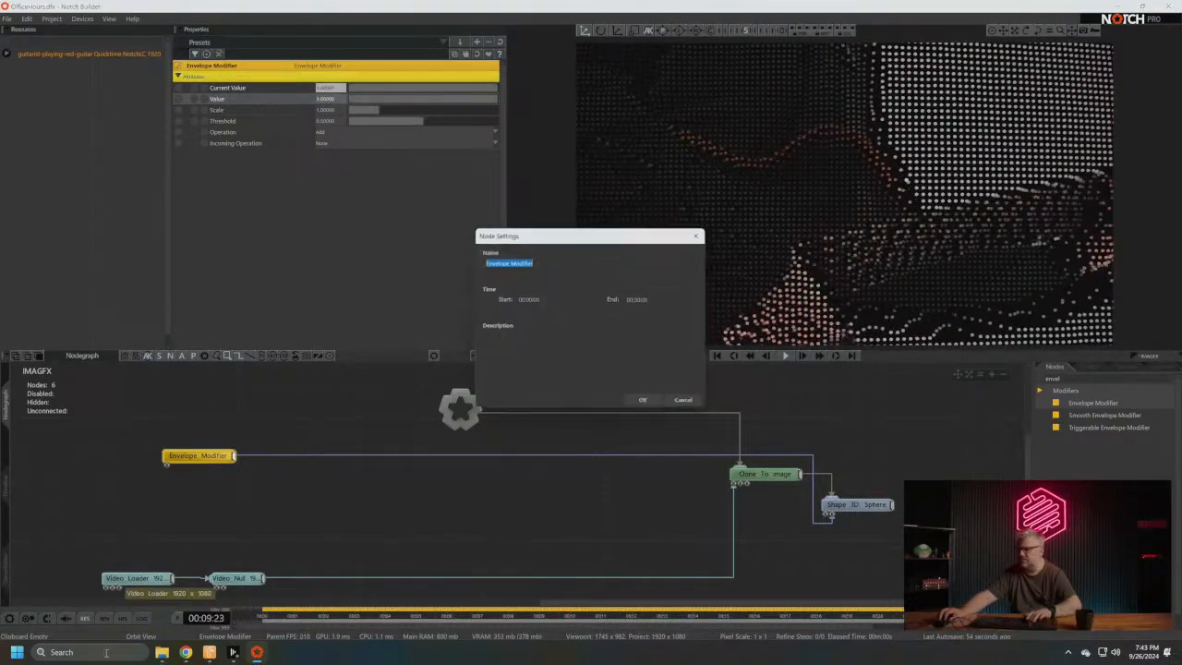
text(Scale)
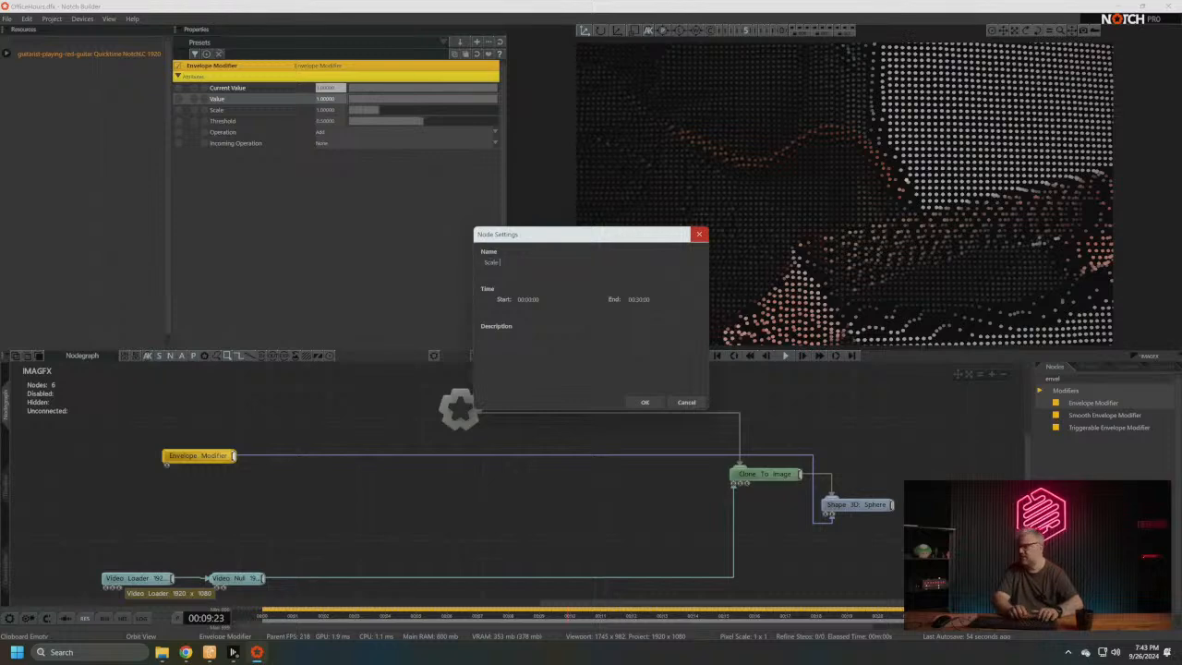
text( X)
key(Return)
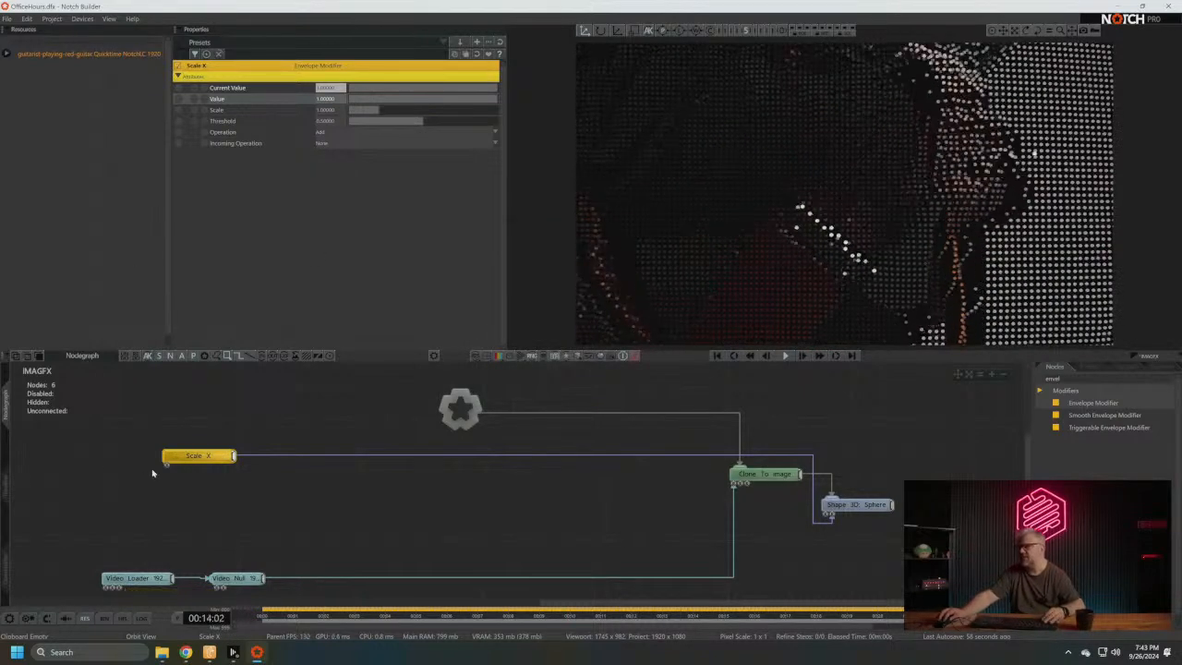
- Expose the Scale X modifier's Value property with the exposed name Scale X and group name Shape Scale
click(179, 100)
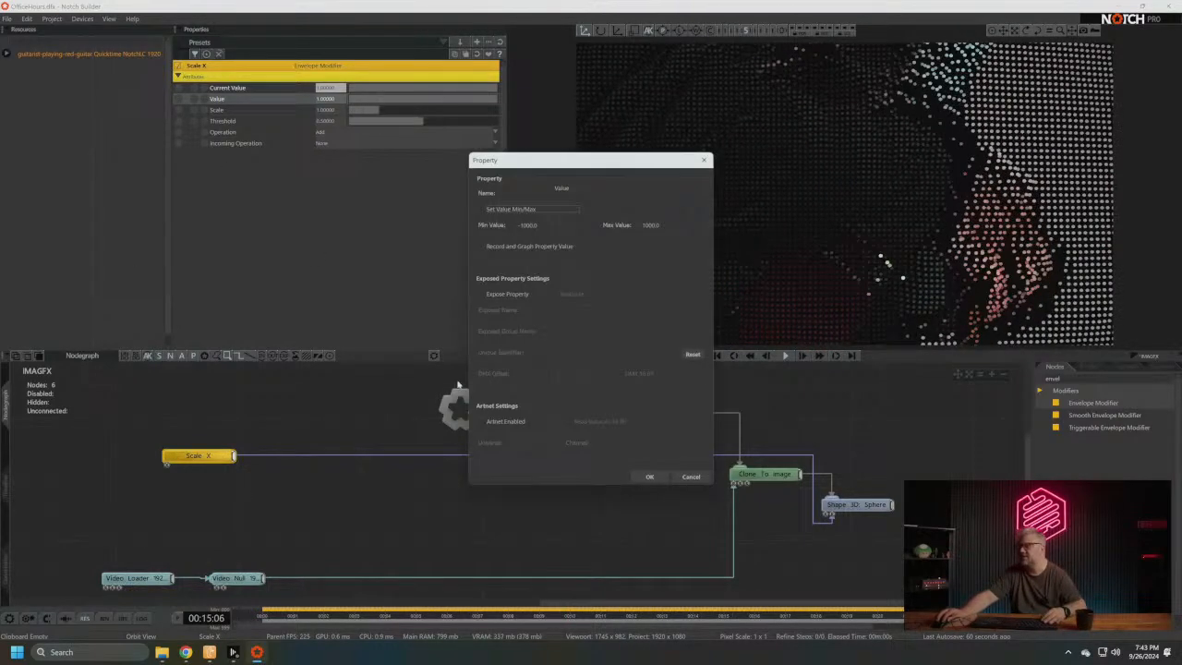
click(484, 295)
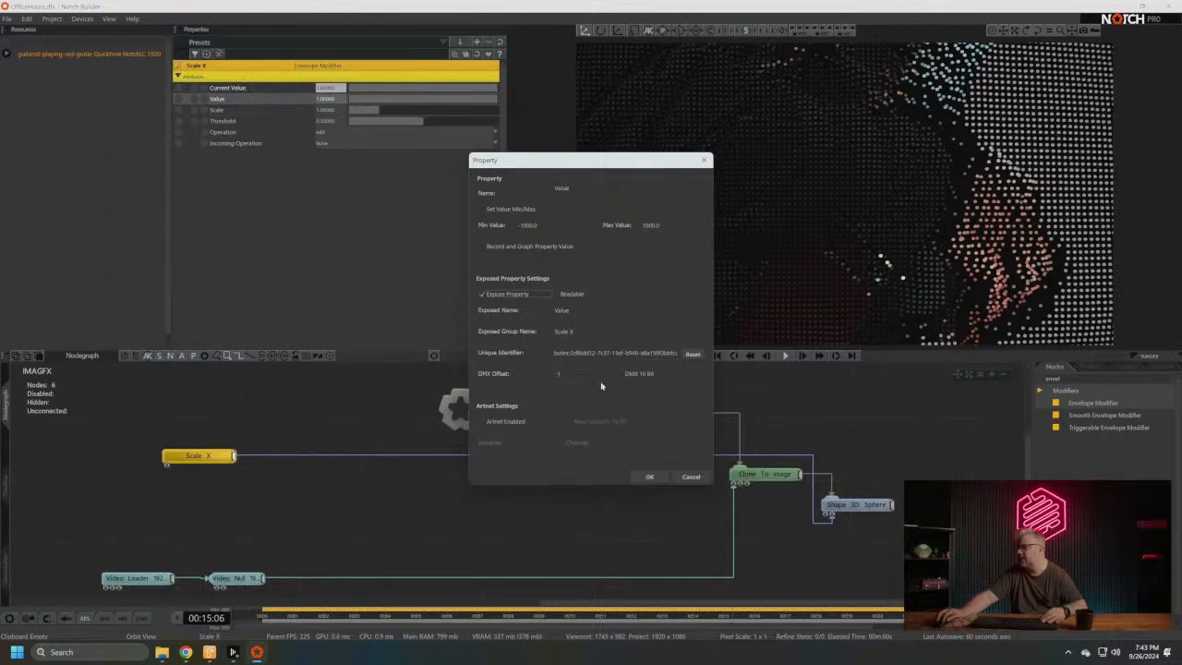
mouse_move(258, 652)
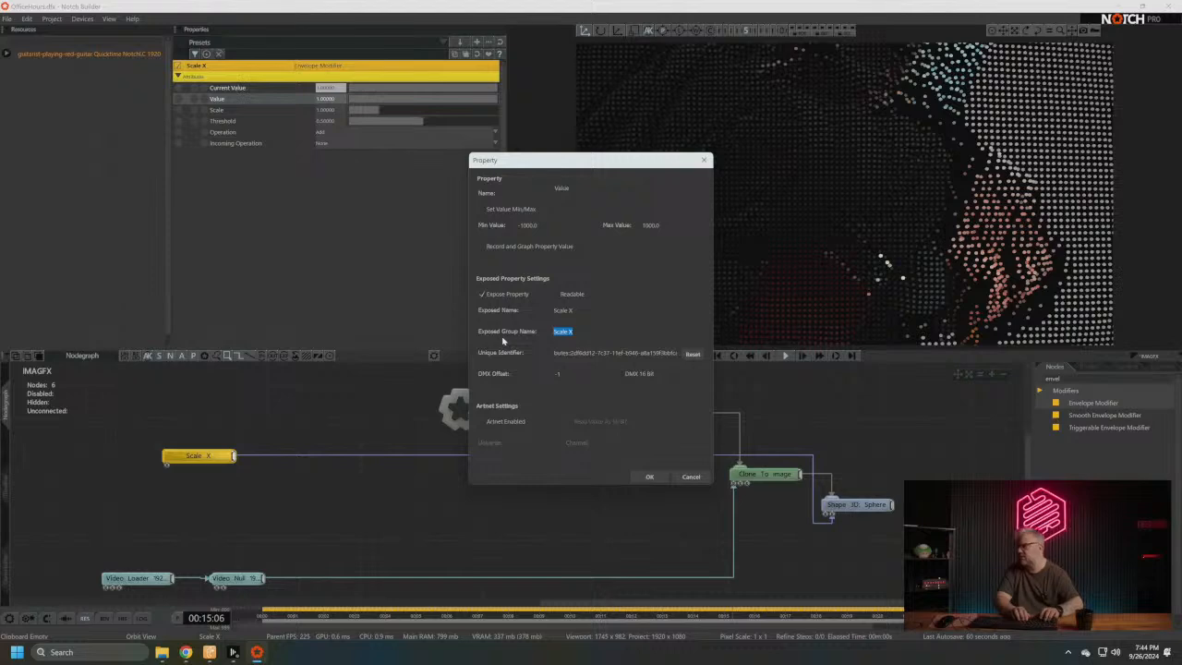
text(Shape)
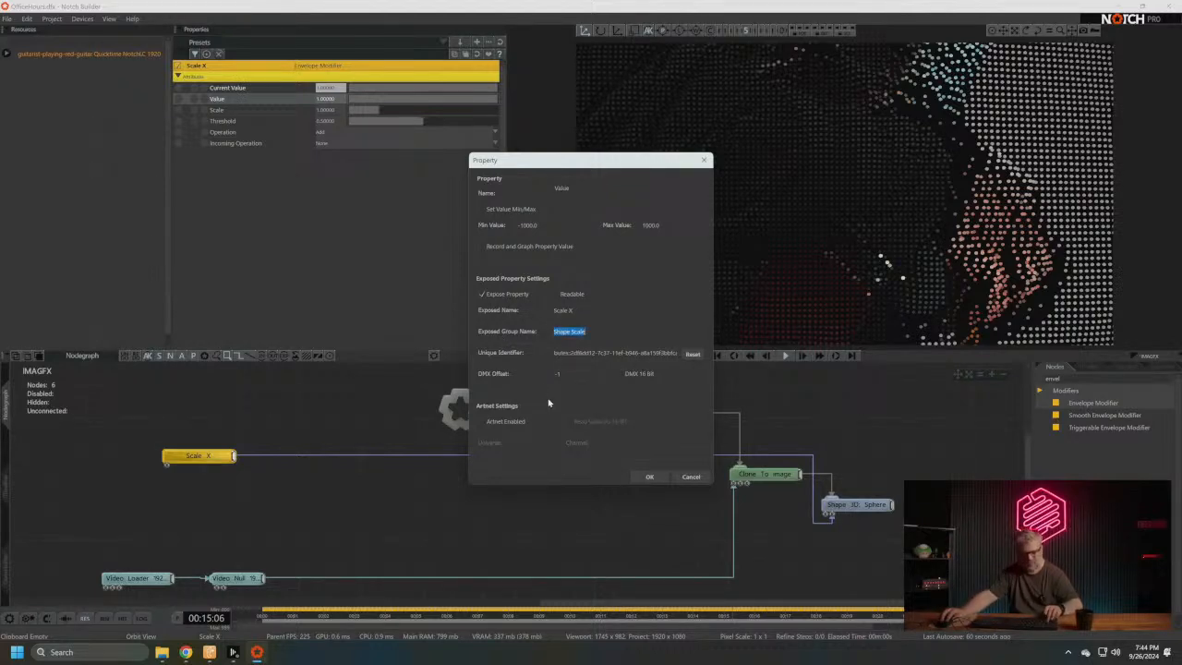
click(662, 478)
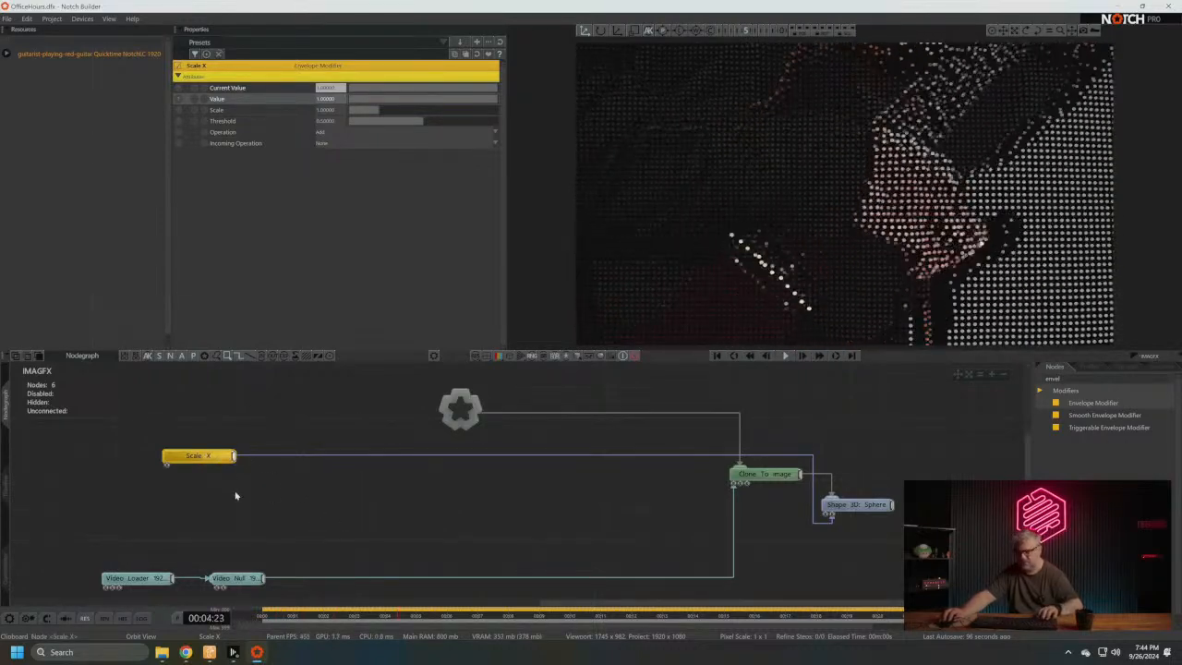
- Duplicate the Scale X modifier twice with unique exposed properties and place the copies beneath the original
key(ctrl+c)
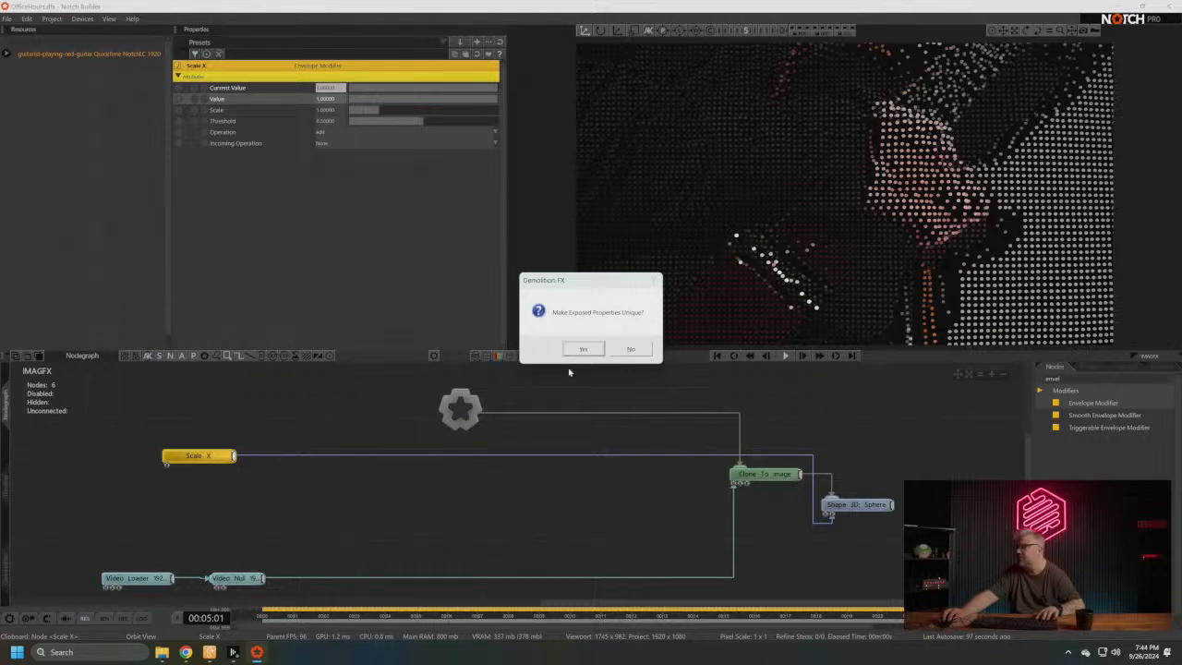
click(583, 348)
drag(272, 506, 196, 490)
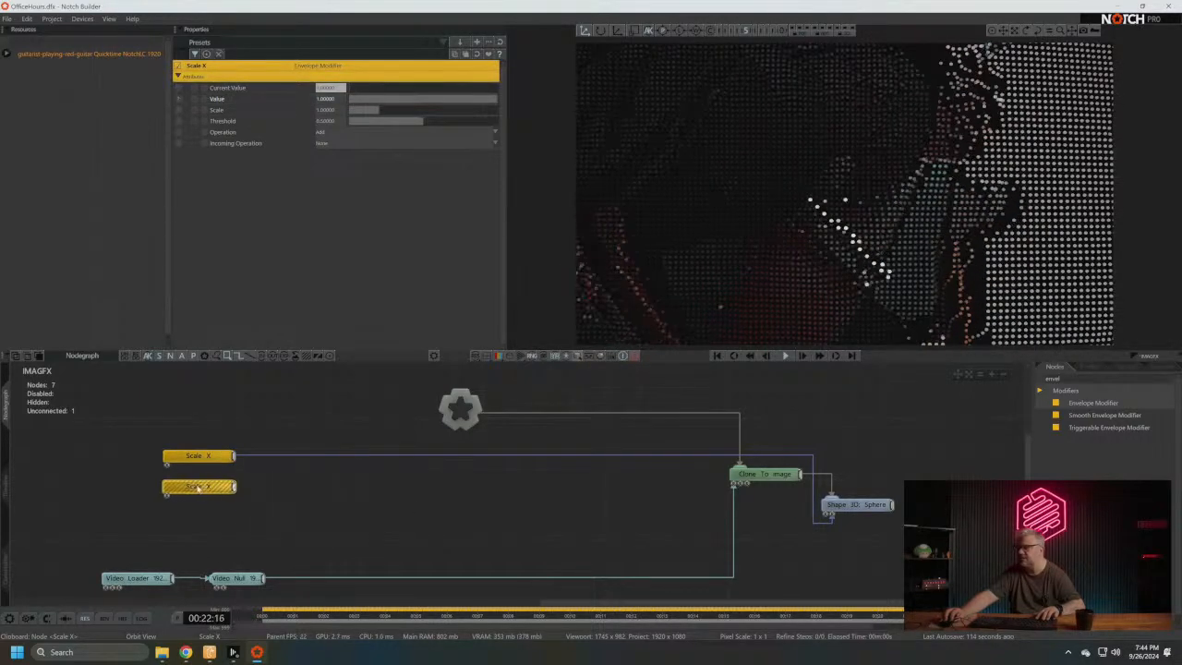
key(ctrl+v)
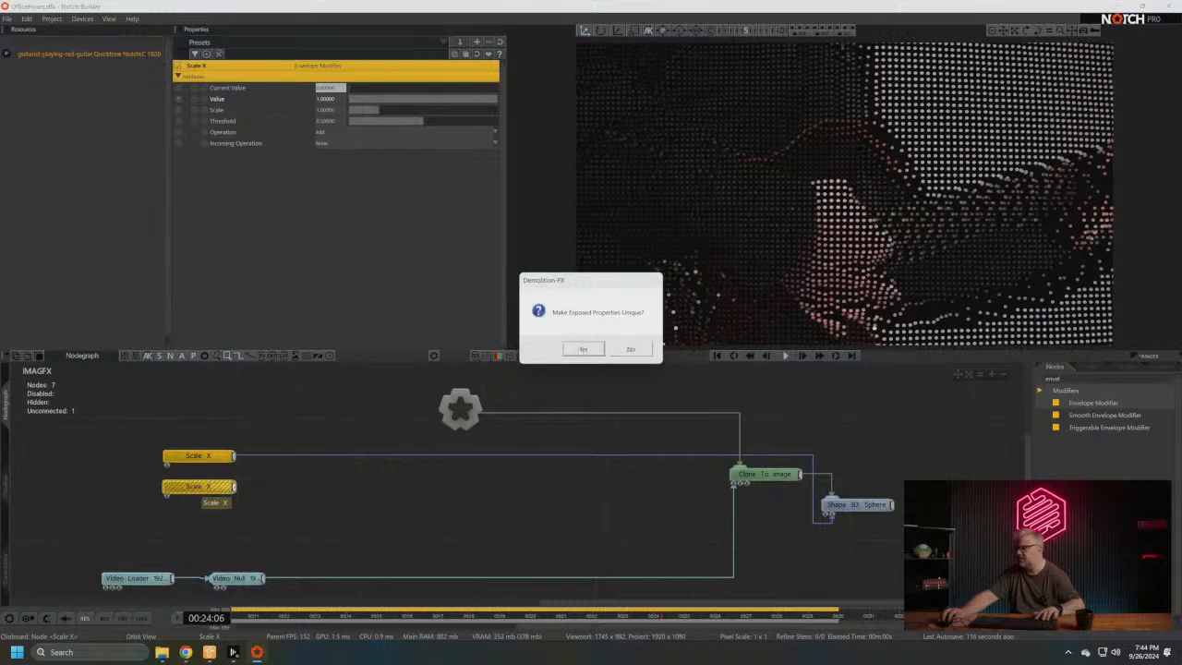
click(583, 348)
drag(263, 496, 213, 503)
- Rename the upper copy of the Scale X modifier as Scale Y
key(F2)
key(Right)
key(BackSpace)
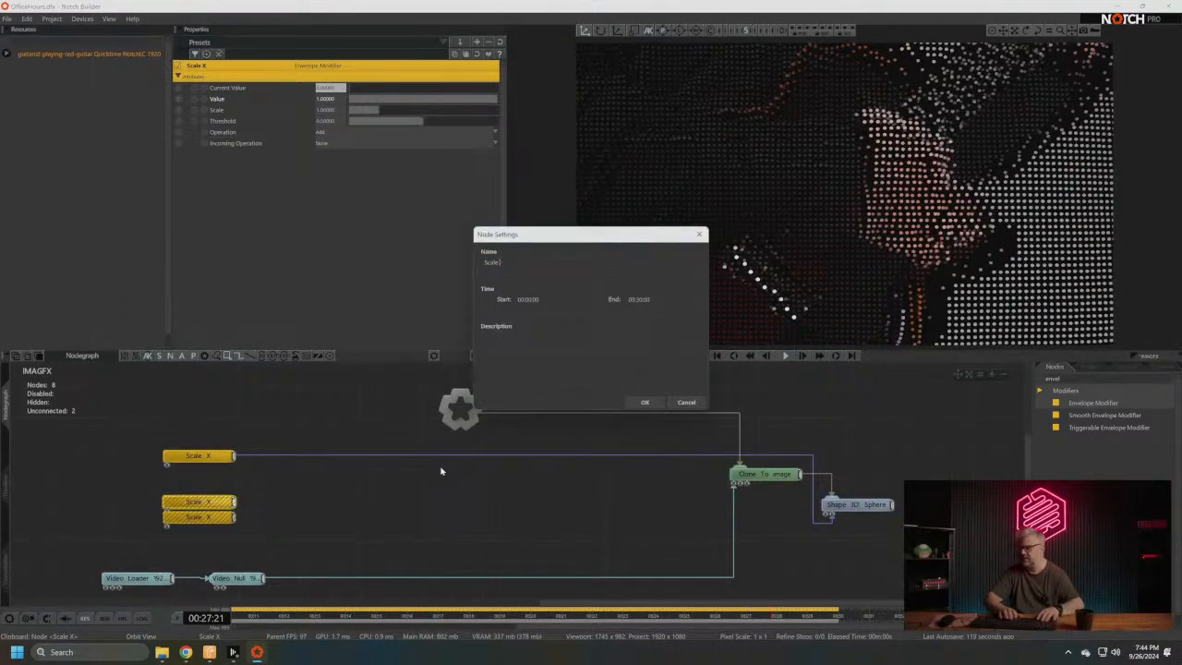
text(Y)
key(Return)
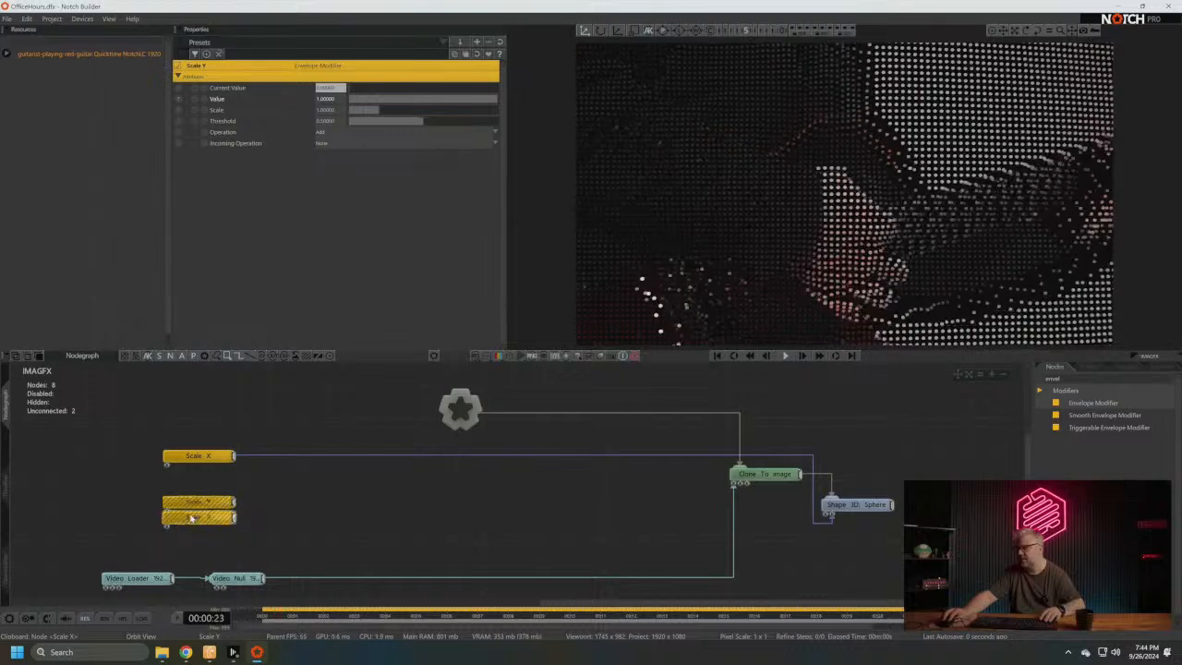
- Rename the lower Scale X copy as Scale Z and space out the Scale Y and Scale Z nodes in the graph
drag(192, 519, 196, 534)
key(F2)
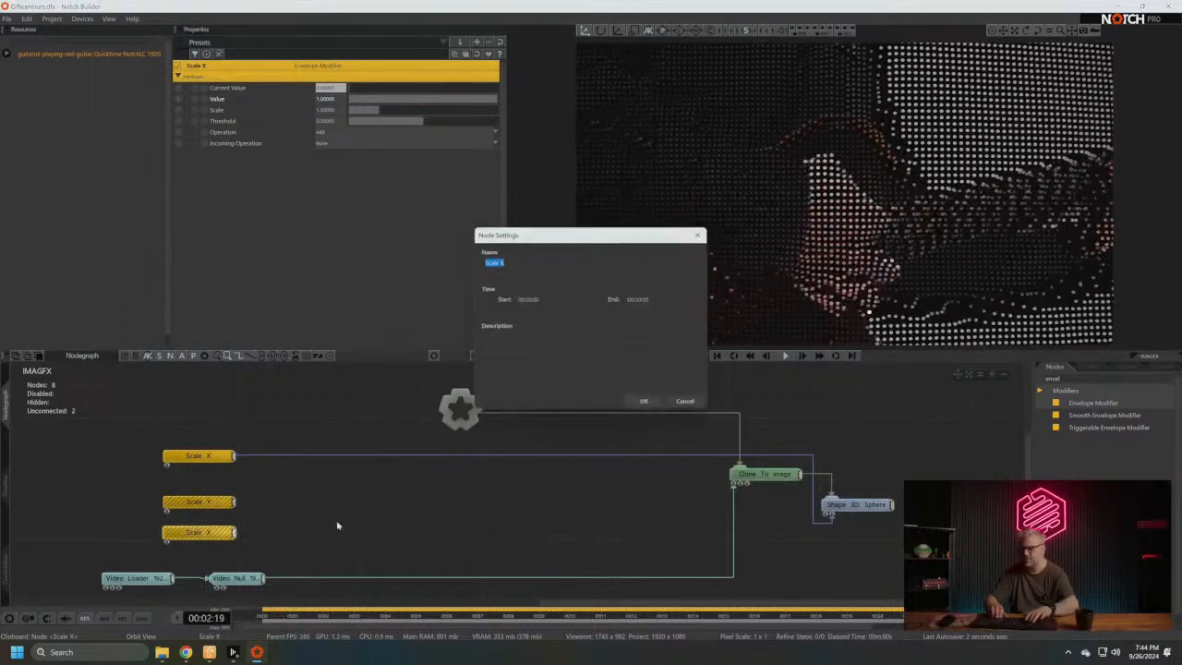
key(Right)
key(BackSpace)
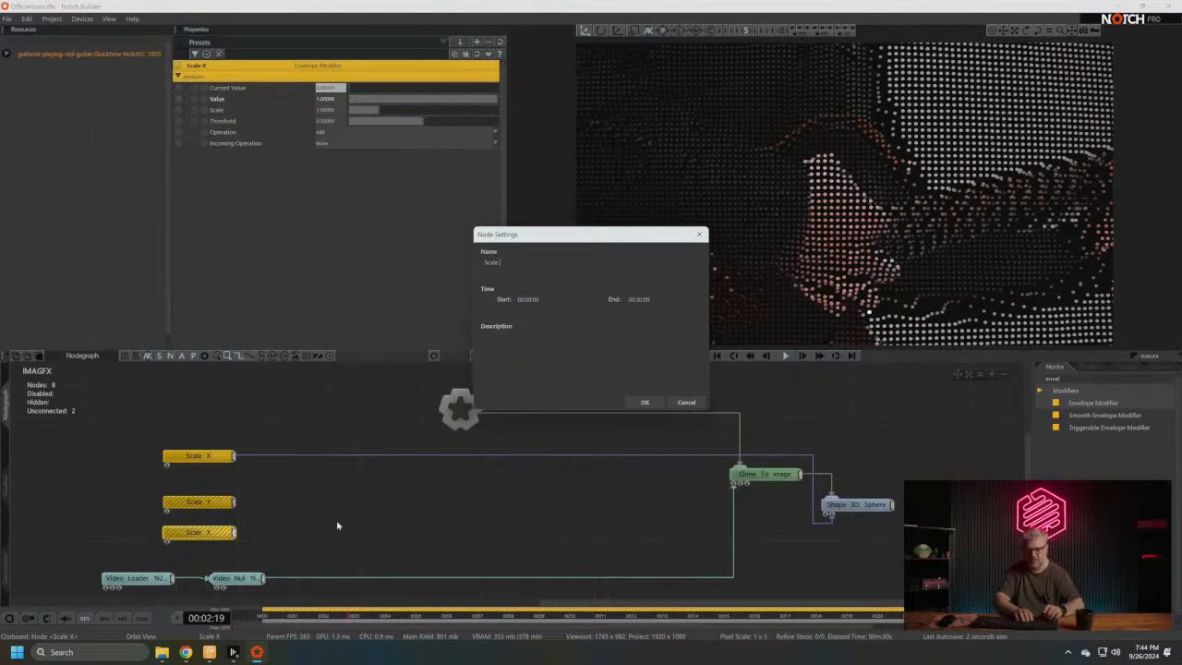
text(Z)
key(Return)
click(209, 504)
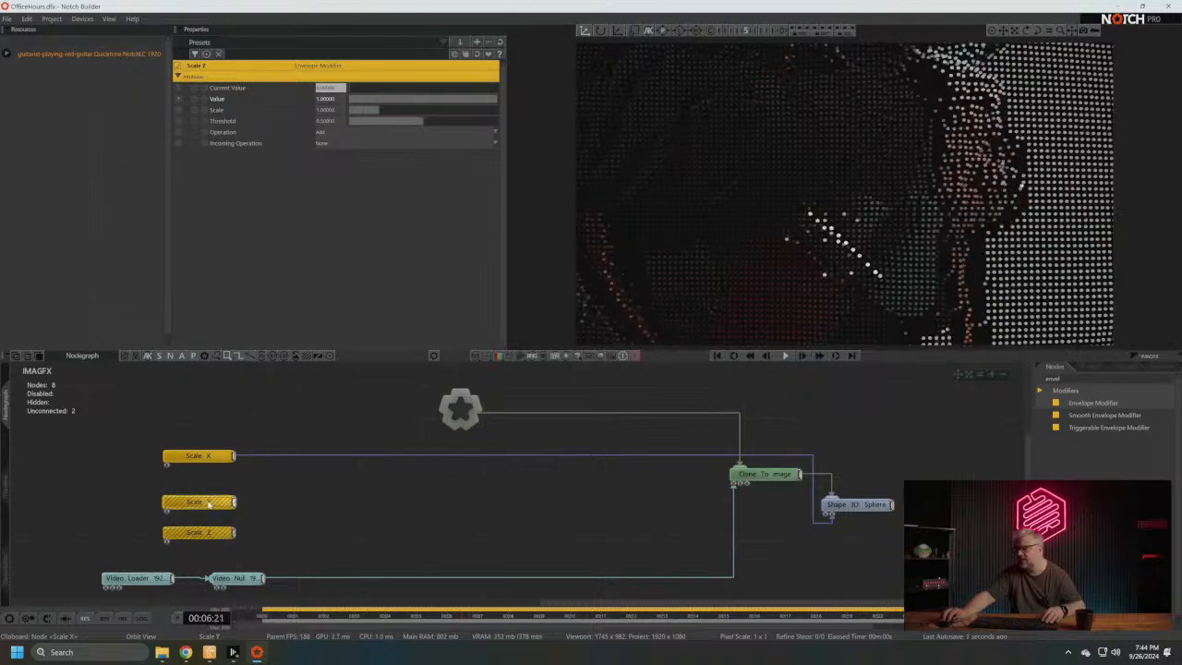
drag(209, 503, 210, 489)
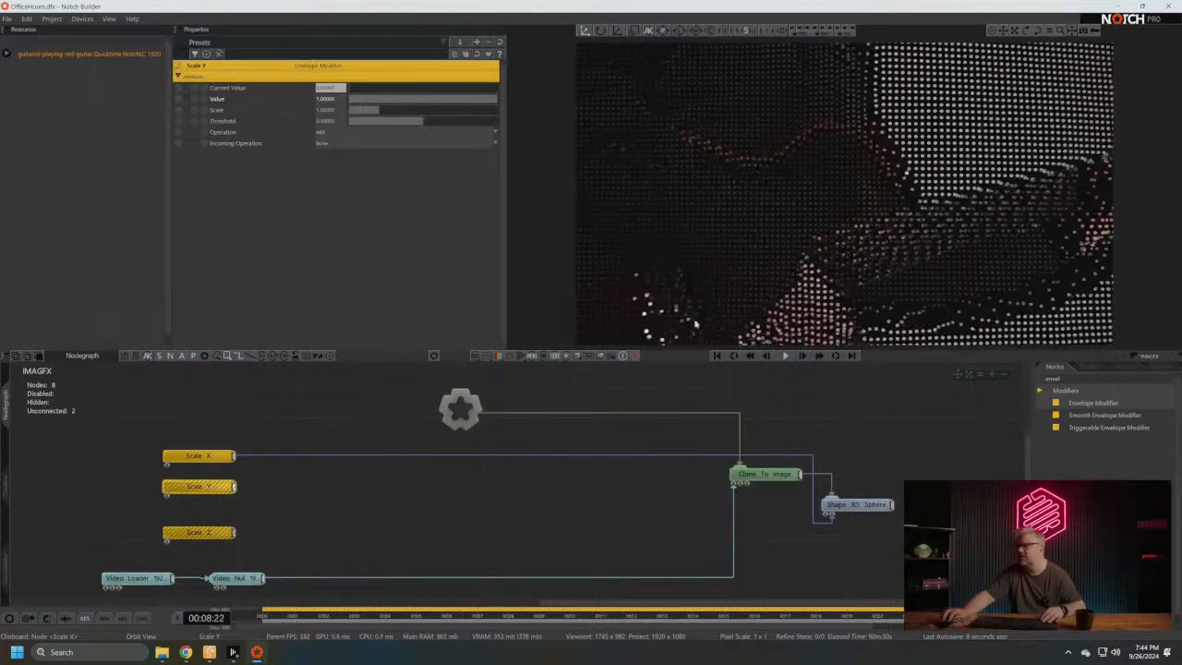
- Connect the Scale Y and Scale Z modifiers to the Shape 3D node's matching Scale Y and Scale Z properties
click(868, 508)
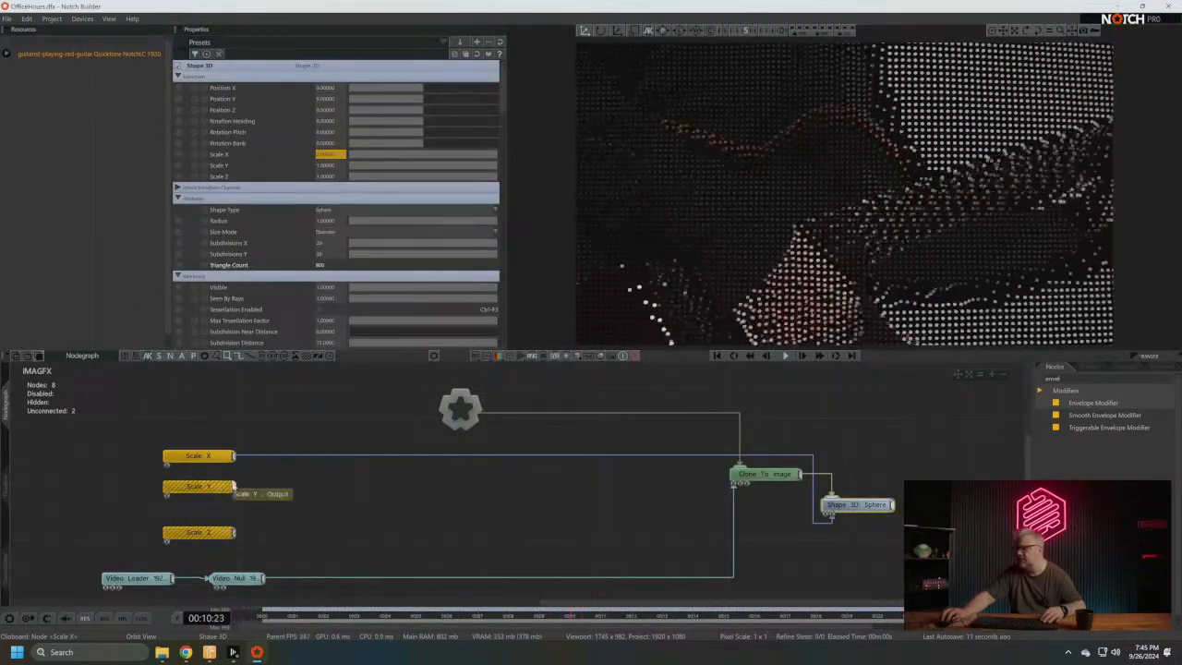
drag(234, 486, 231, 167)
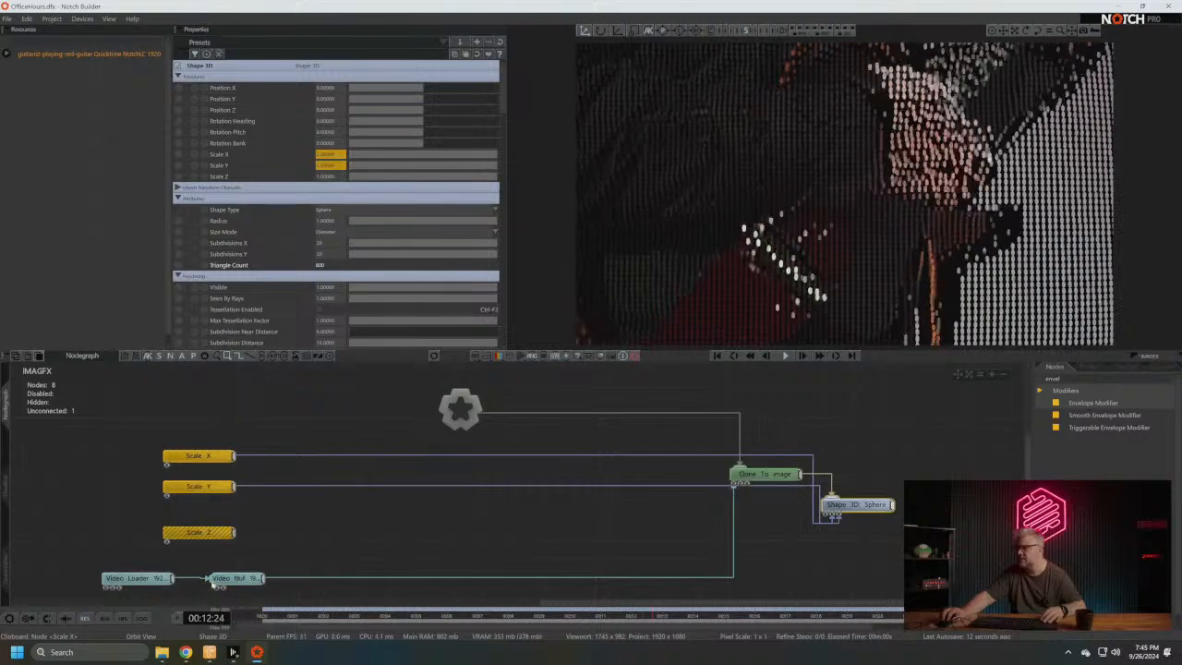
drag(235, 533, 268, 177)
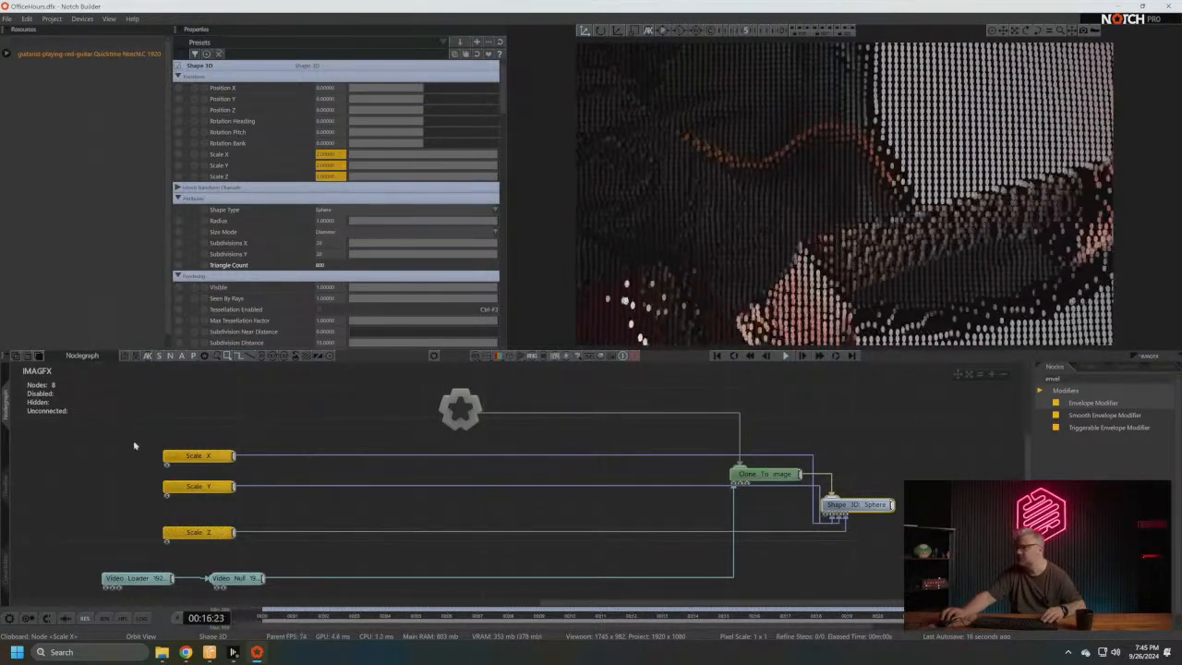
- Set the exposed name of the Scale Y modifier's Value property to Scale Y
click(198, 487)
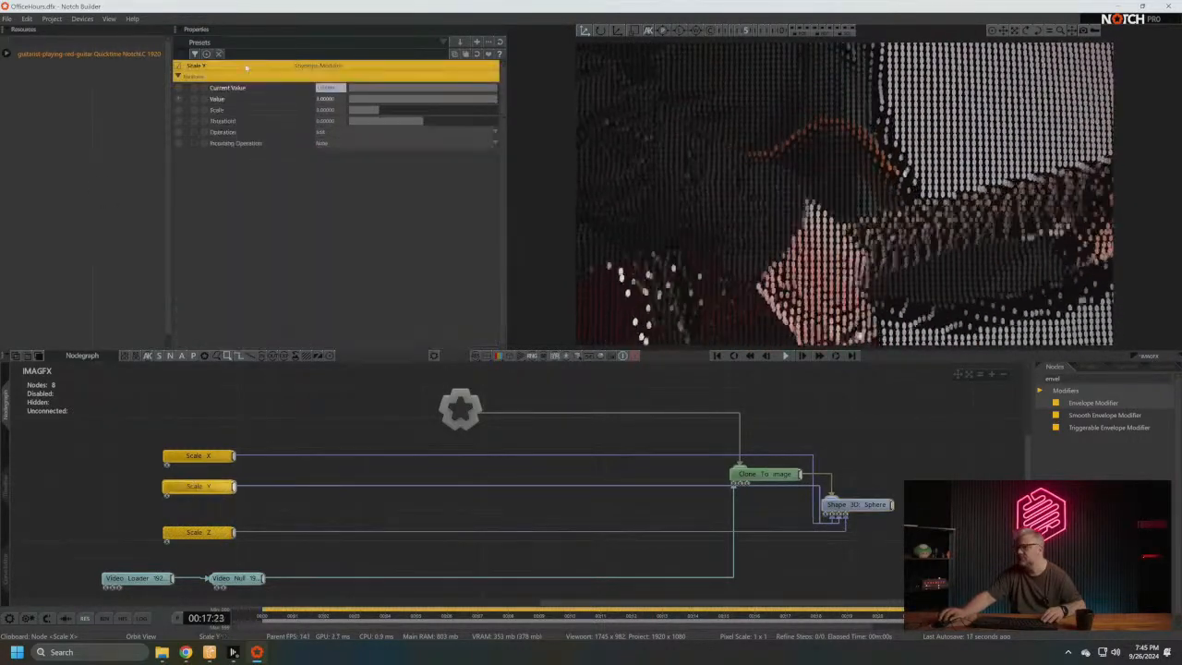
click(180, 100)
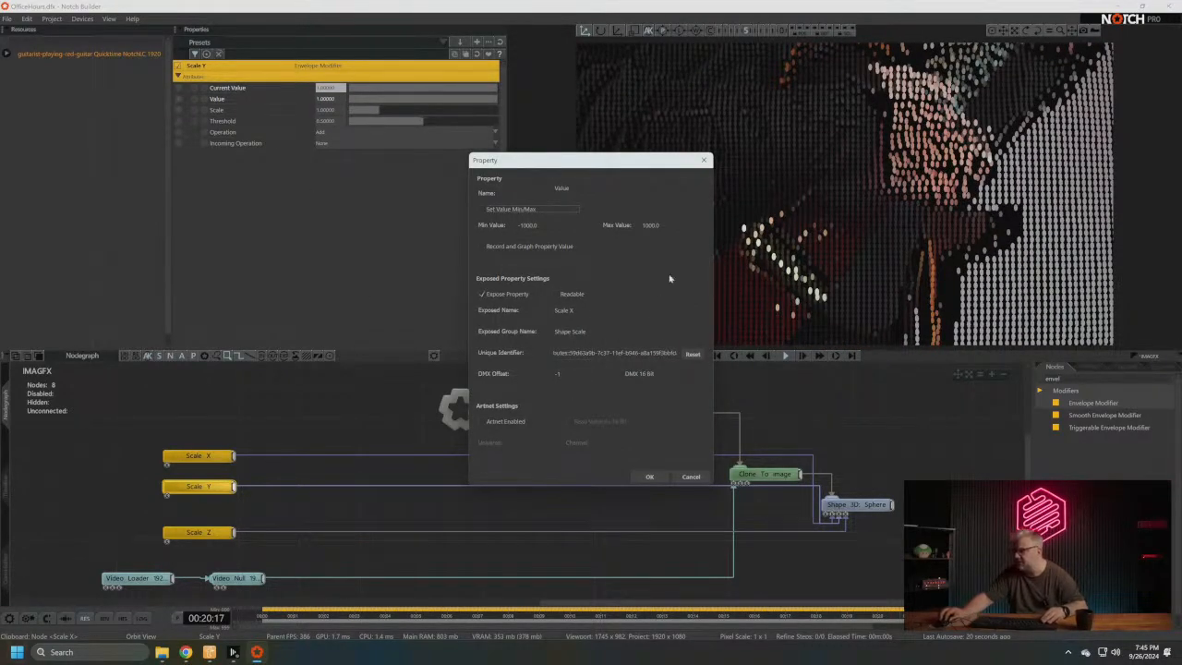
click(615, 313)
key(BackSpace)
text(Y)
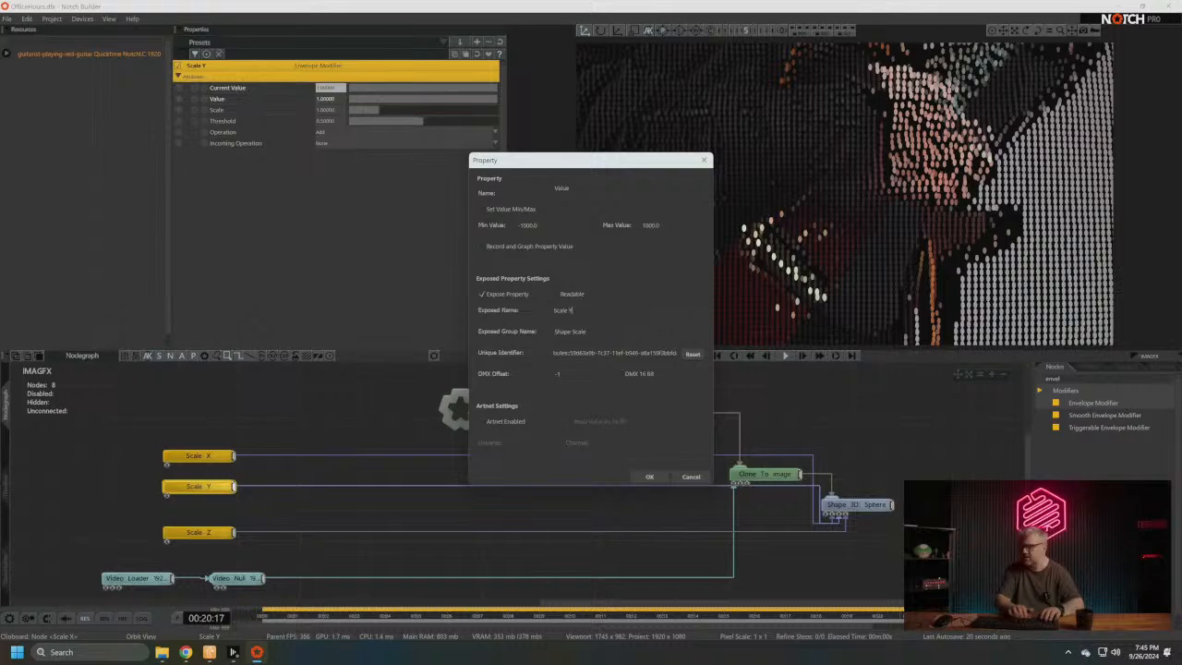
key(Return)
- Set the exposed name of the Scale Z modifier's Value property to Scale Z and move its node closer beneath Scale Y
click(199, 532)
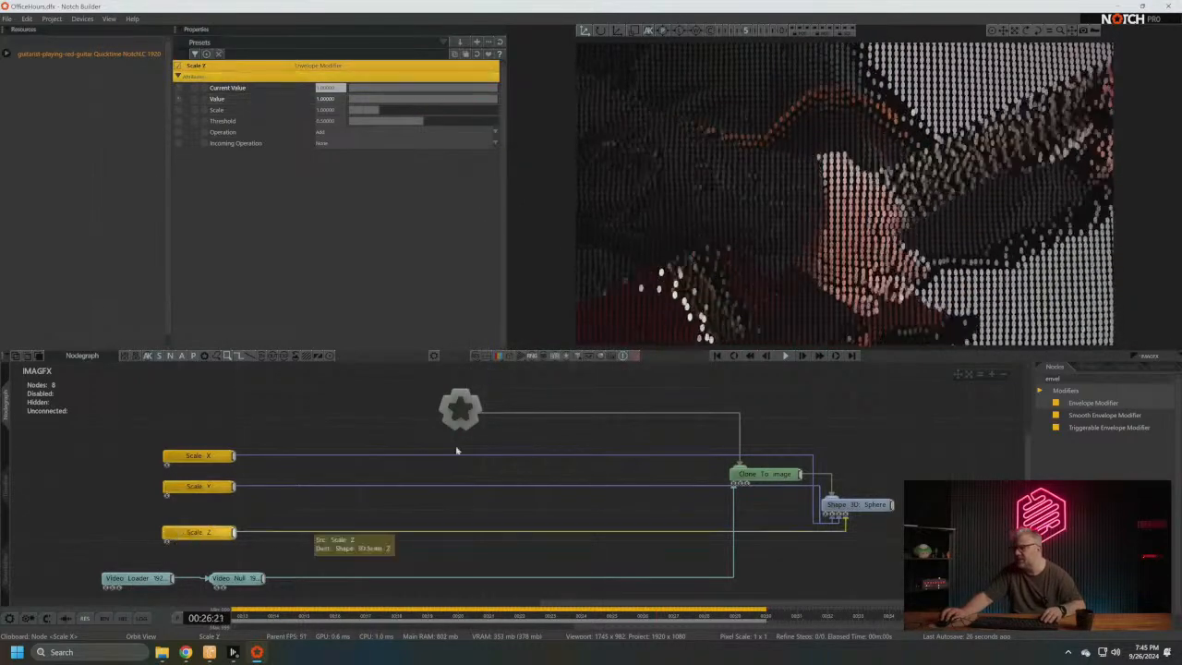
click(180, 99)
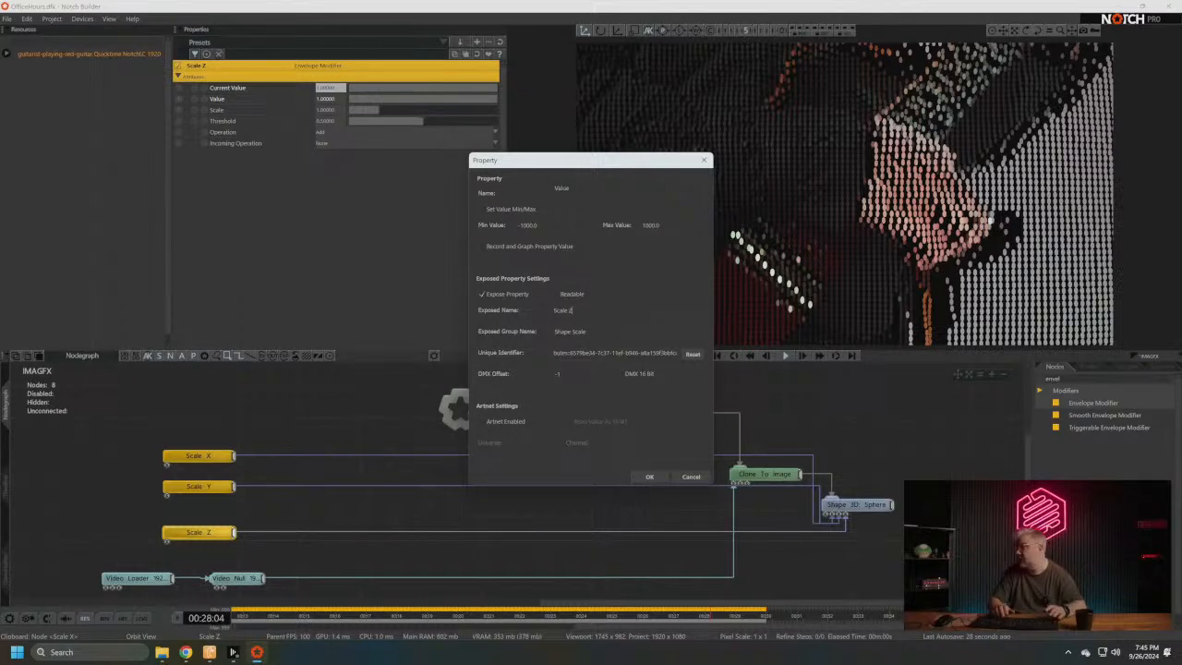
click(648, 477)
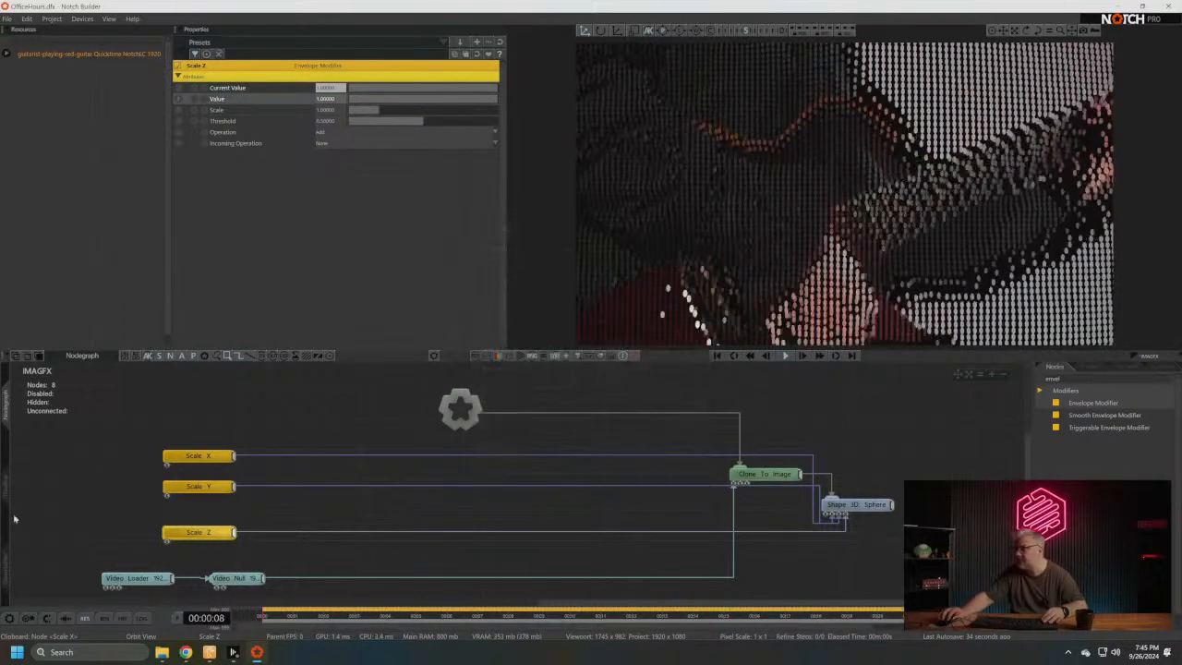
drag(199, 532, 199, 516)
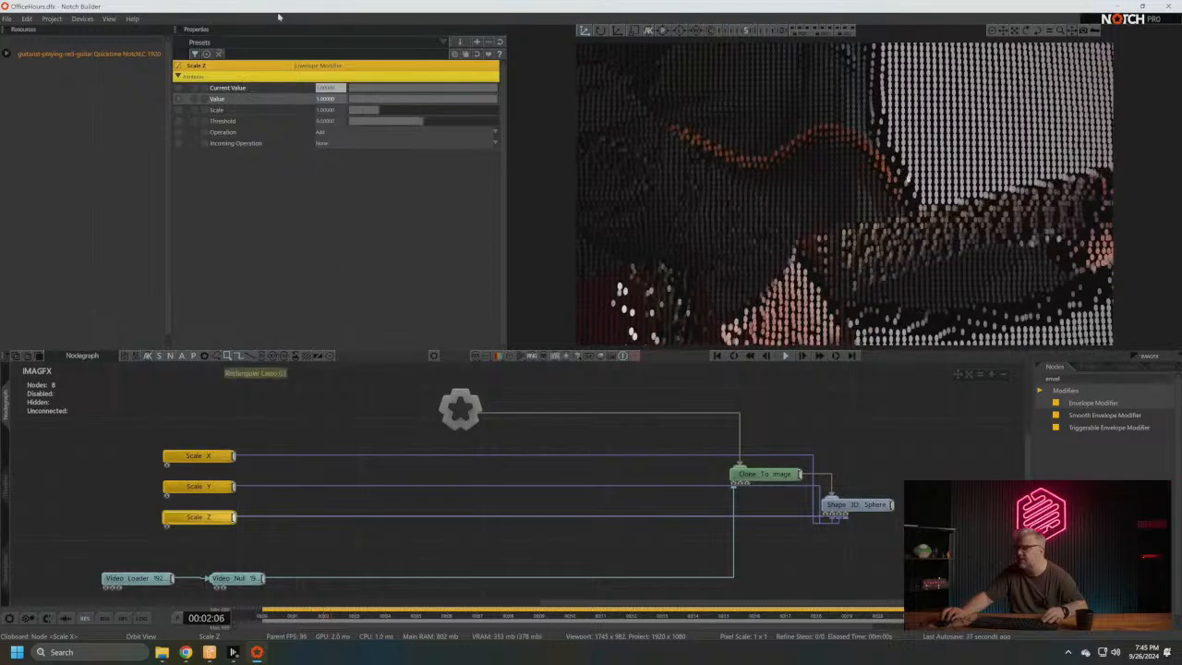
click(179, 99)
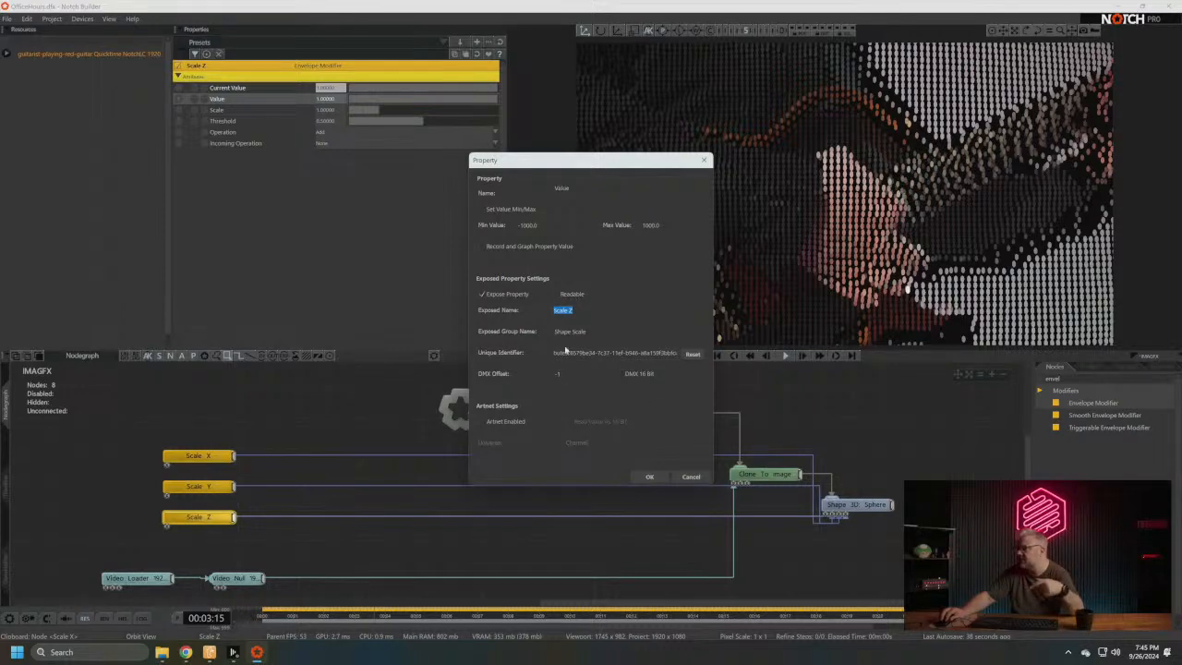
click(650, 478)
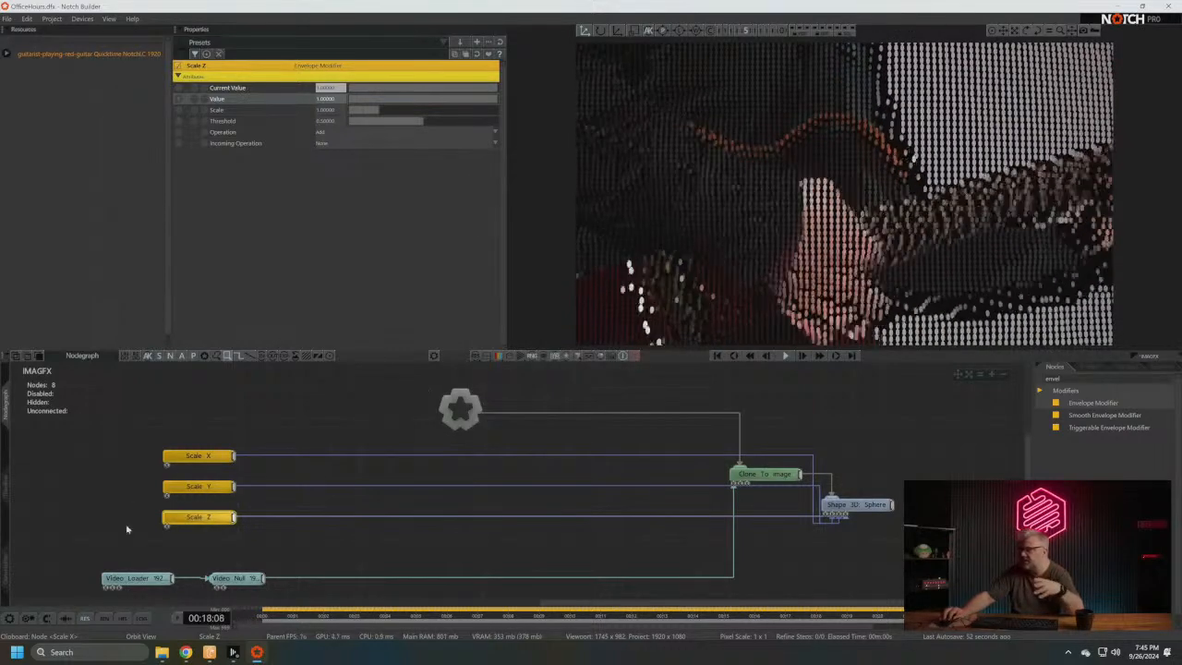
- Set the Value of the Scale X, Scale Y and Scale Z modifiers to 0 together
drag(116, 421, 246, 538)
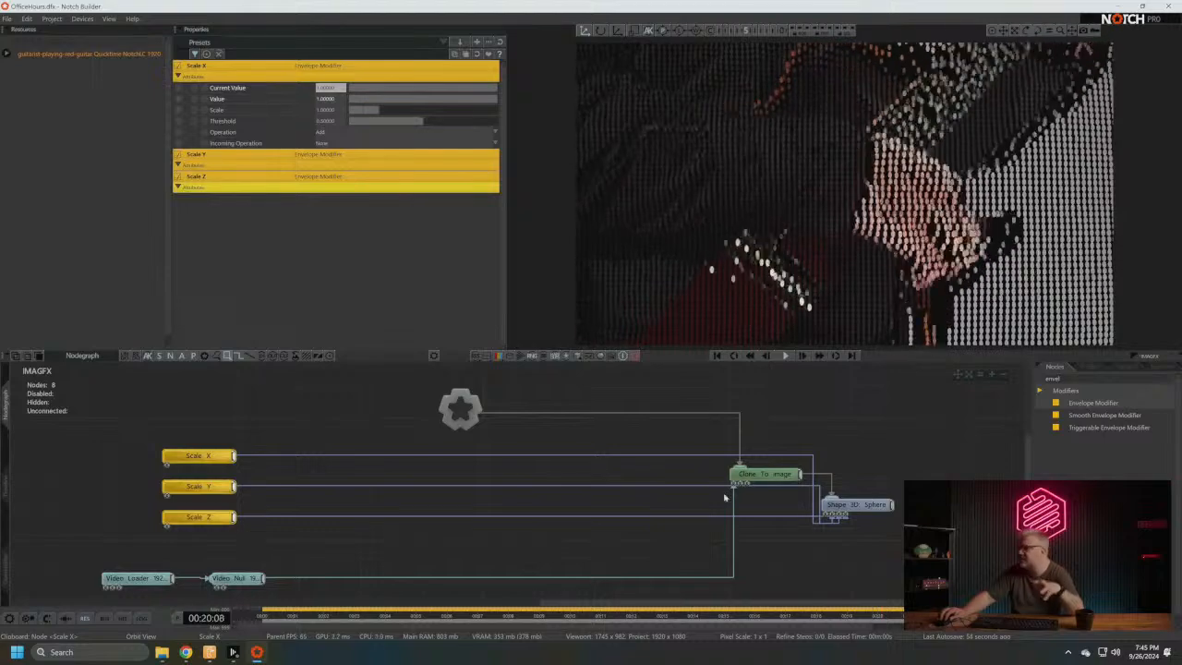
double_click(327, 100)
text(0)
key(Return)
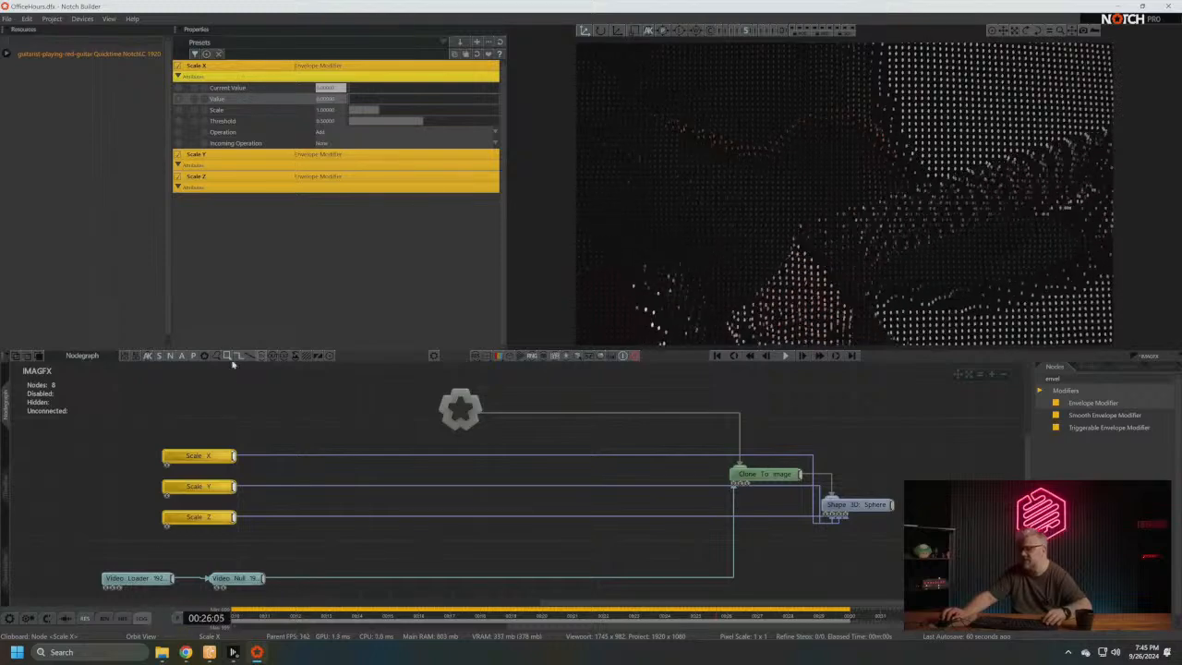
- Compile the project as a media server block, replacing the existing OfficeHours.dfxdll on the Desktop
click(136, 579)
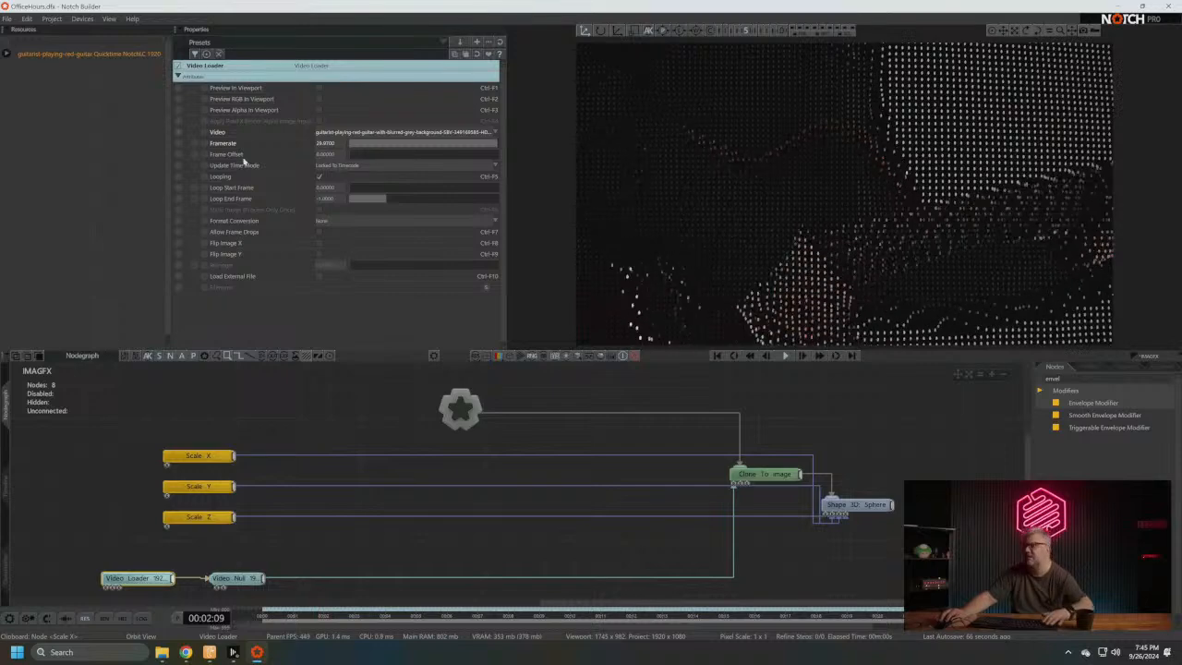
click(52, 18)
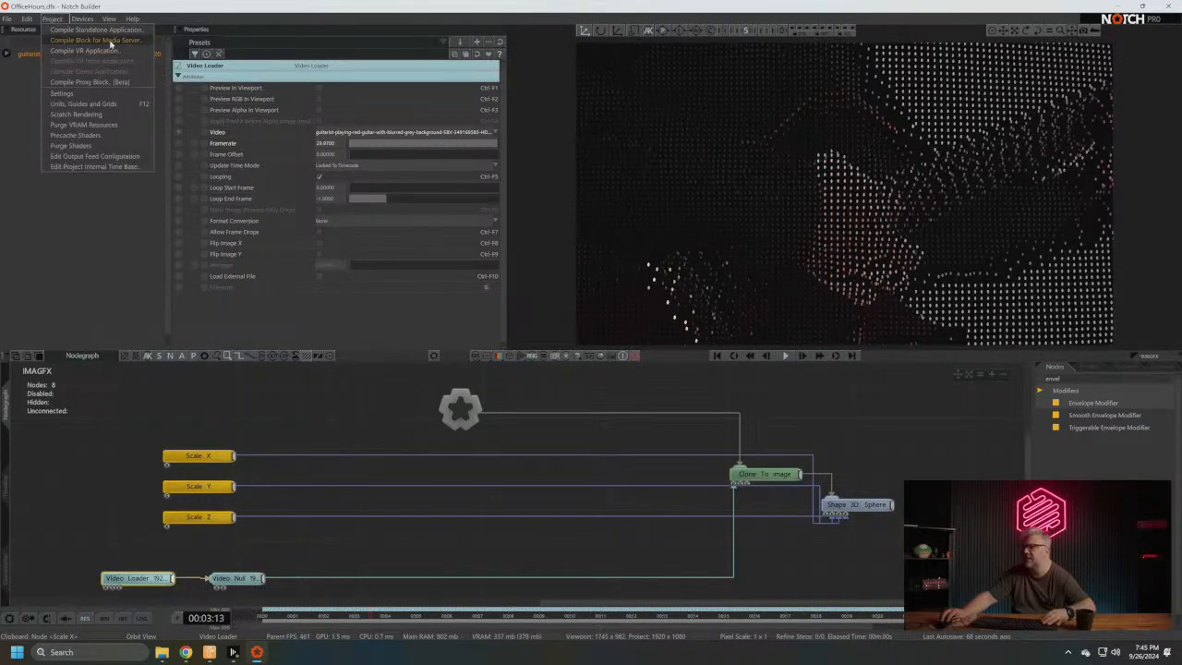
click(79, 41)
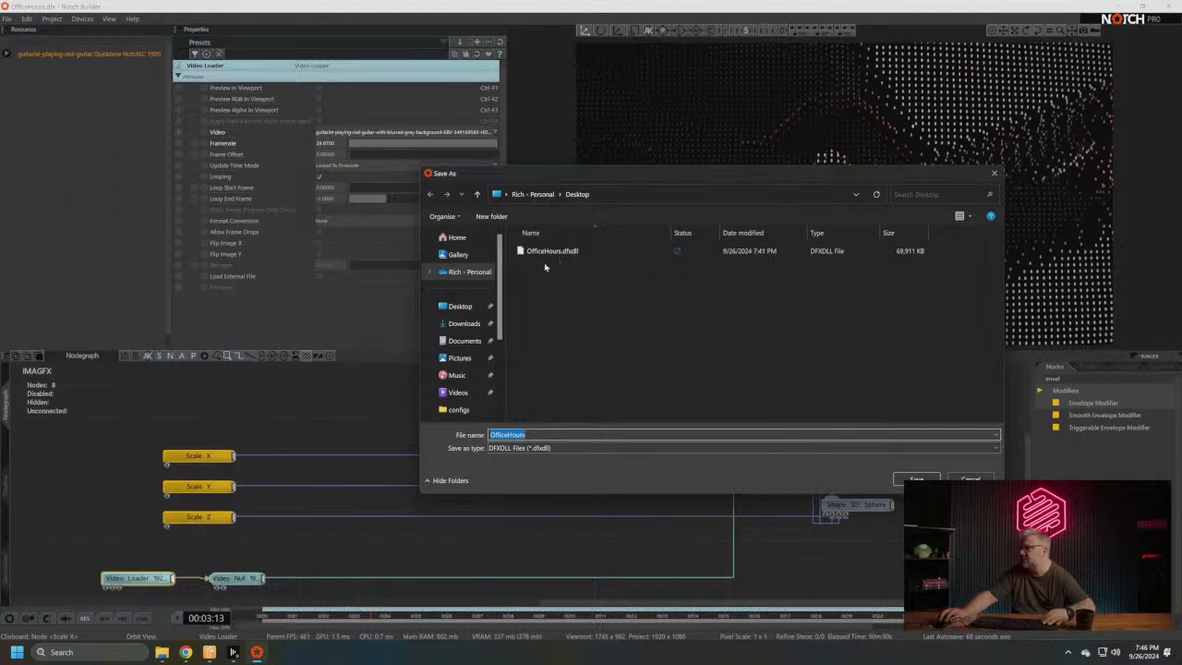
click(551, 251)
key(Return)
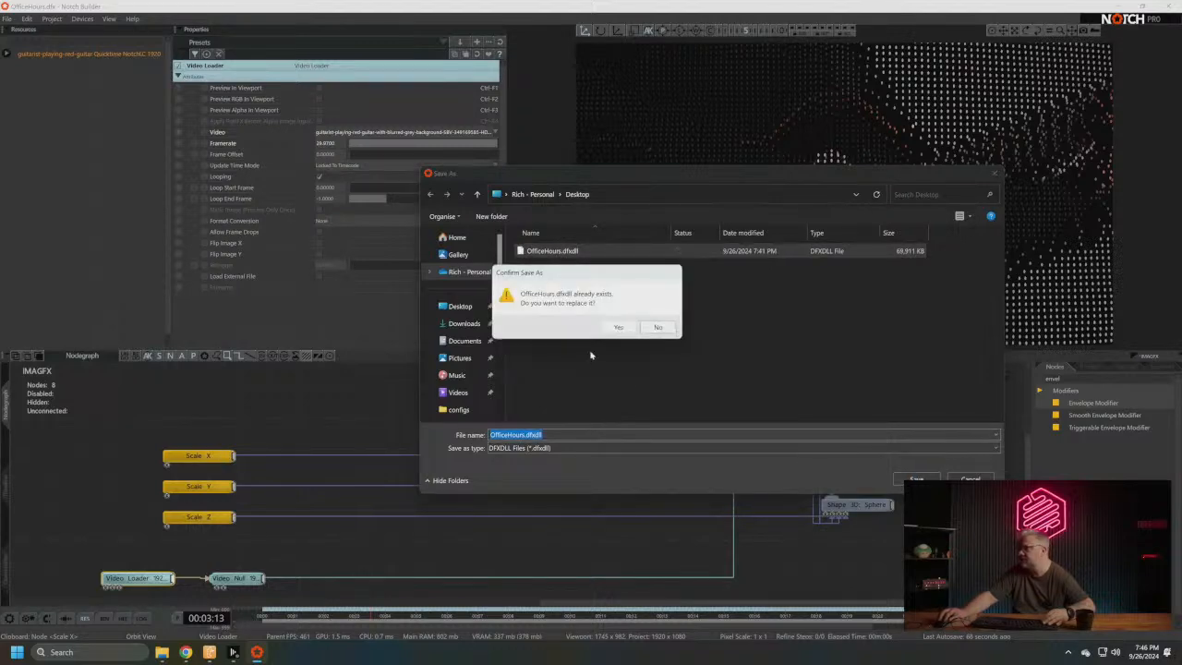
click(618, 327)
click(632, 351)
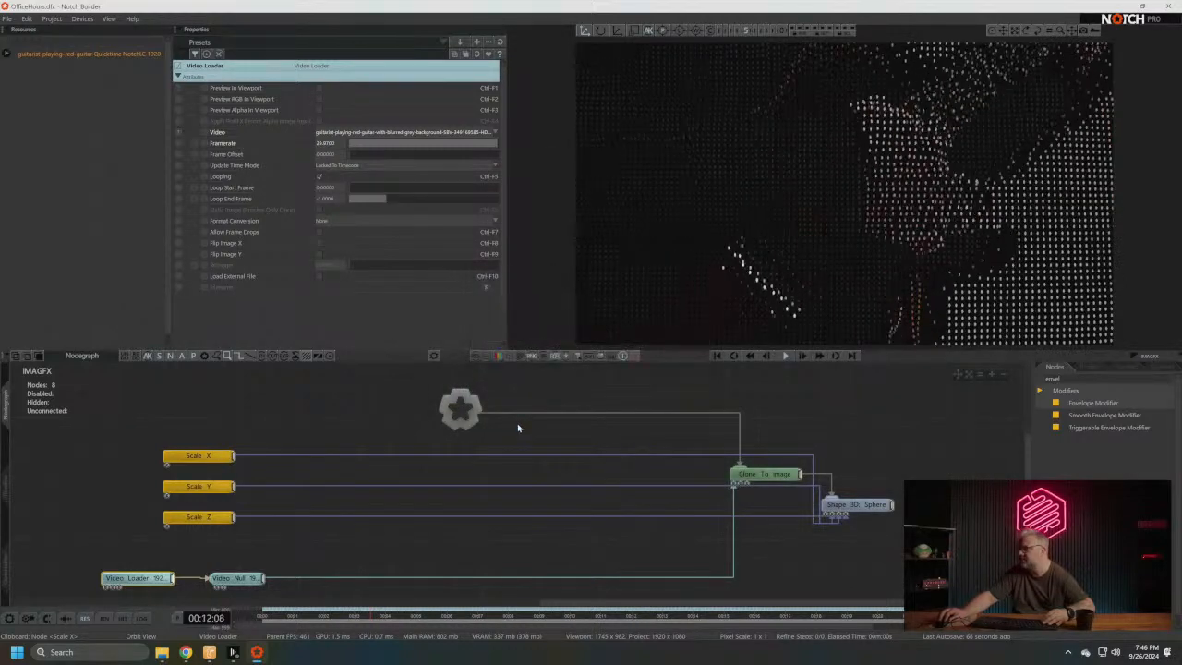
- Switch to the Disguise Manager and open the OfficeHours1 project's folder at objects > NotchFile in File Explorer
click(234, 652)
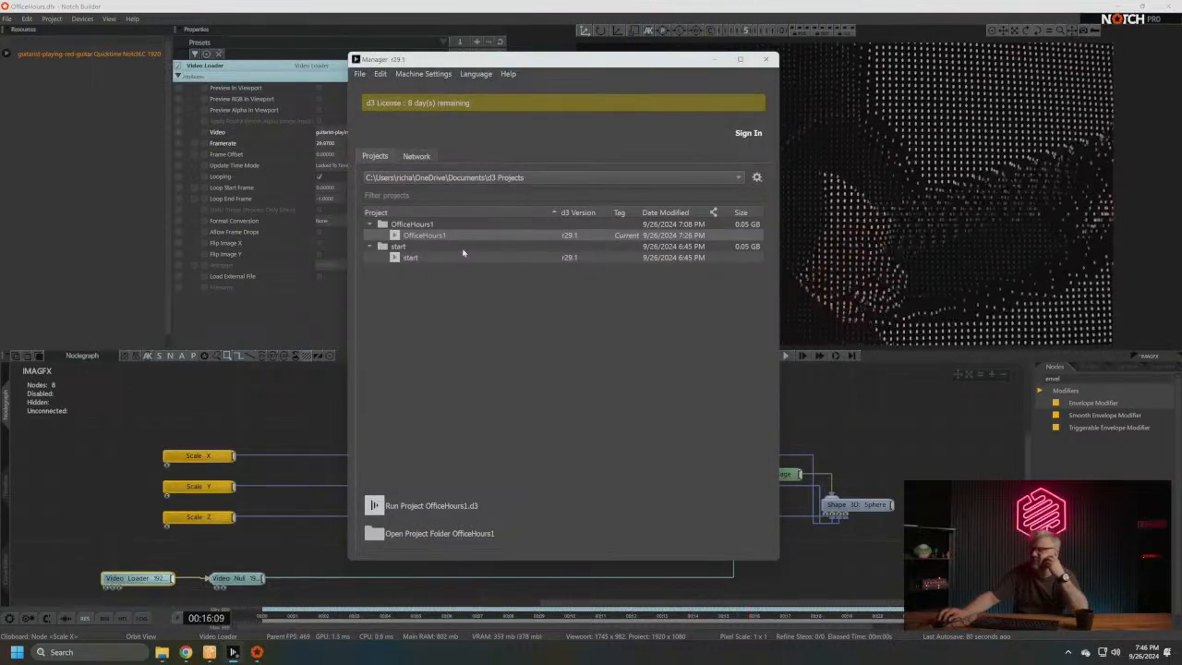
right_click(434, 242)
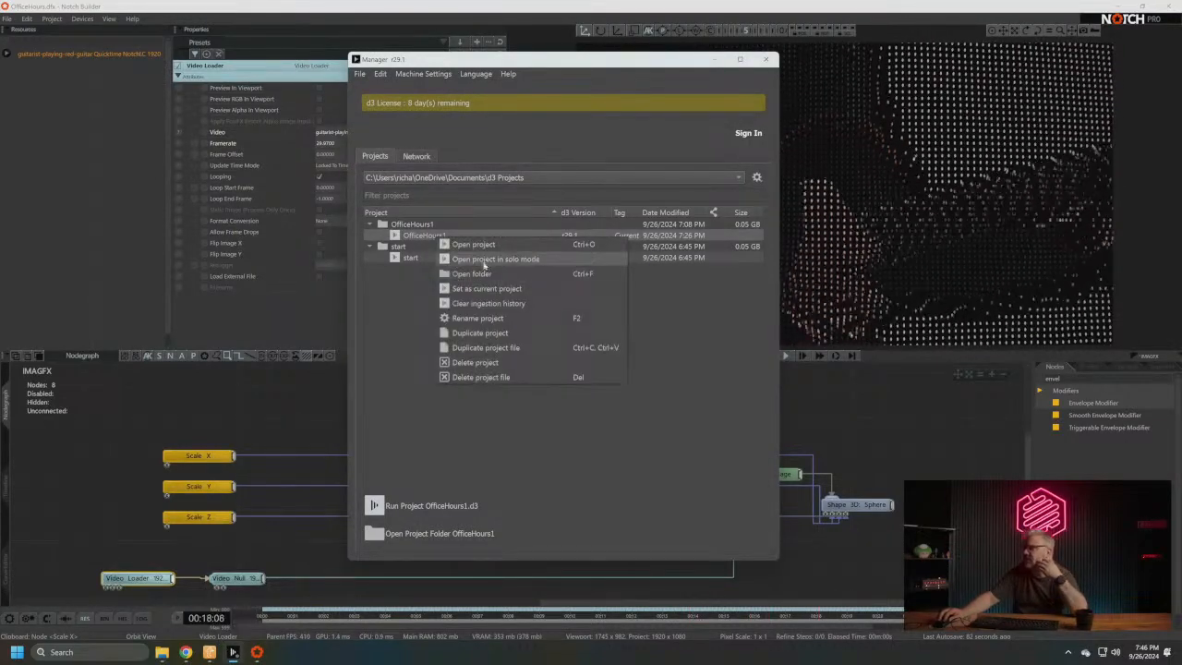
click(488, 184)
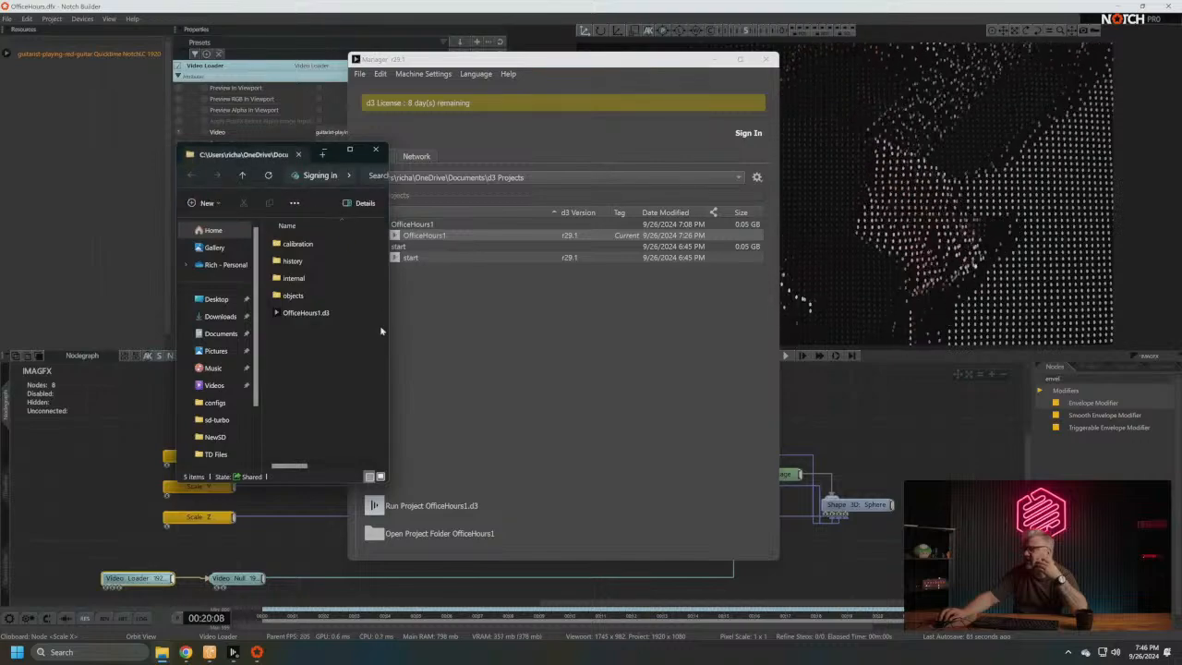
drag(389, 325, 429, 325)
drag(340, 149, 258, 133)
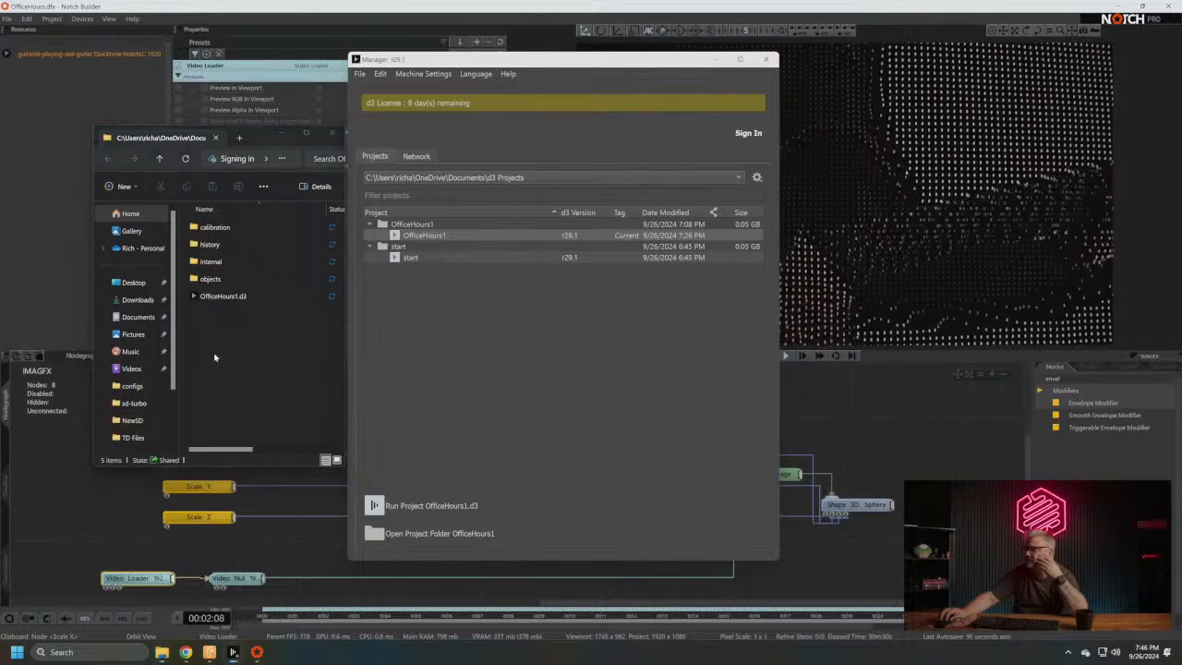
double_click(227, 278)
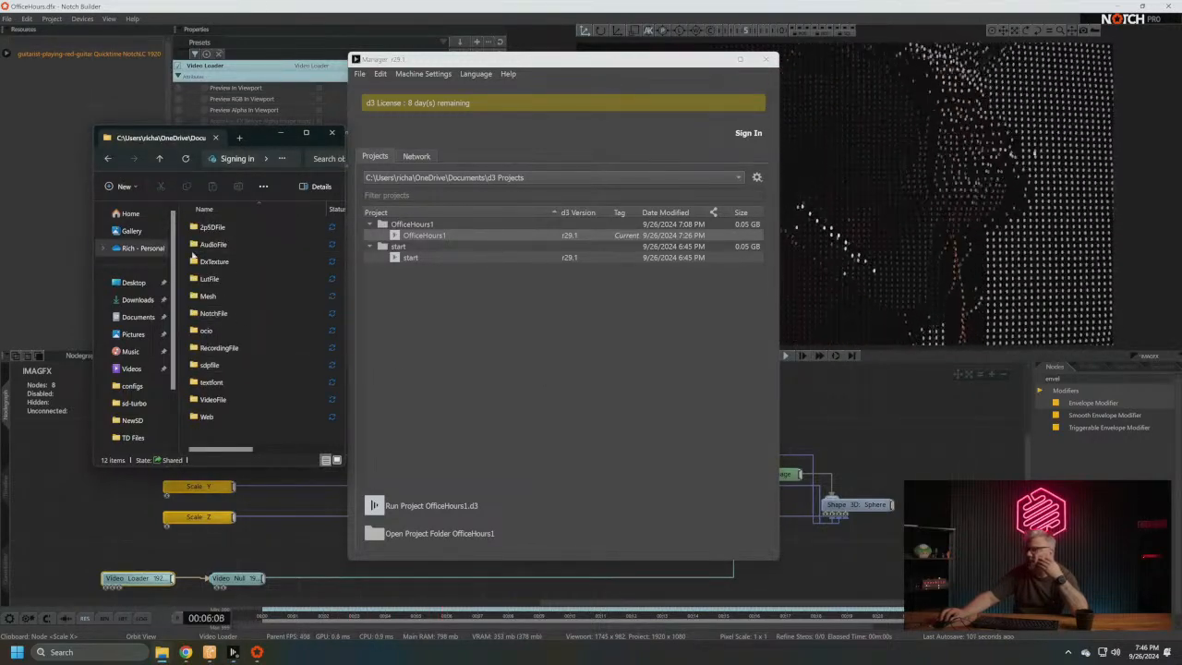
double_click(329, 313)
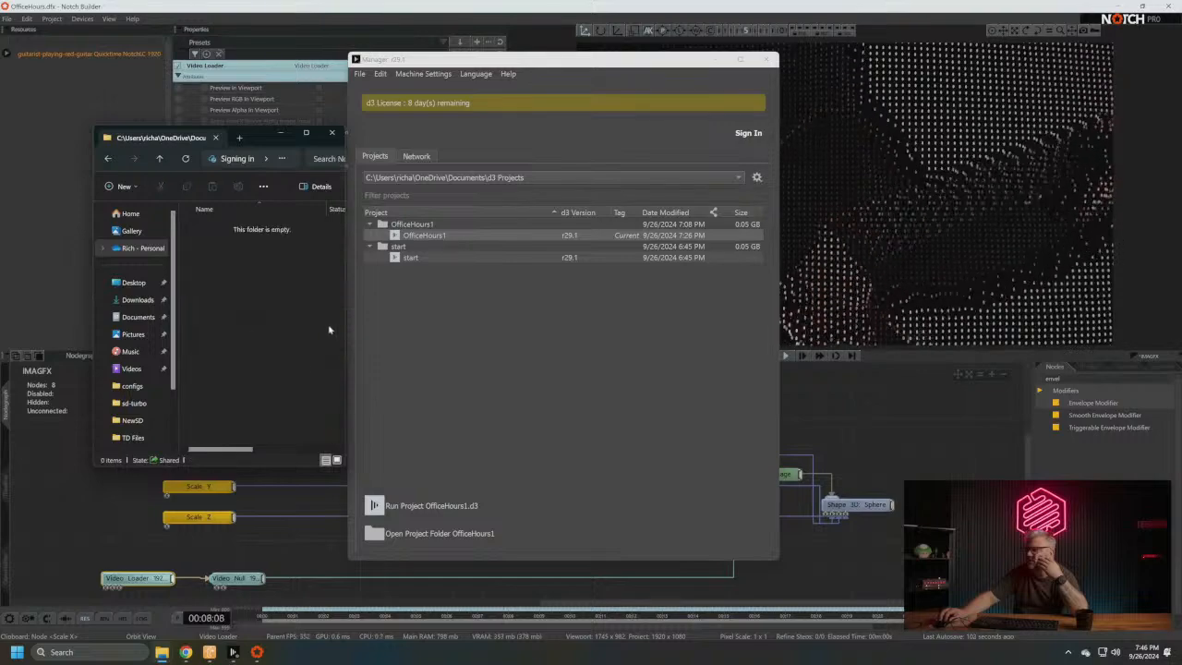
- Copy OfficeHours.dfxdll from the Desktop into the project's NotchFile folder, using a second File Explorer window alongside
key(ctrl+n)
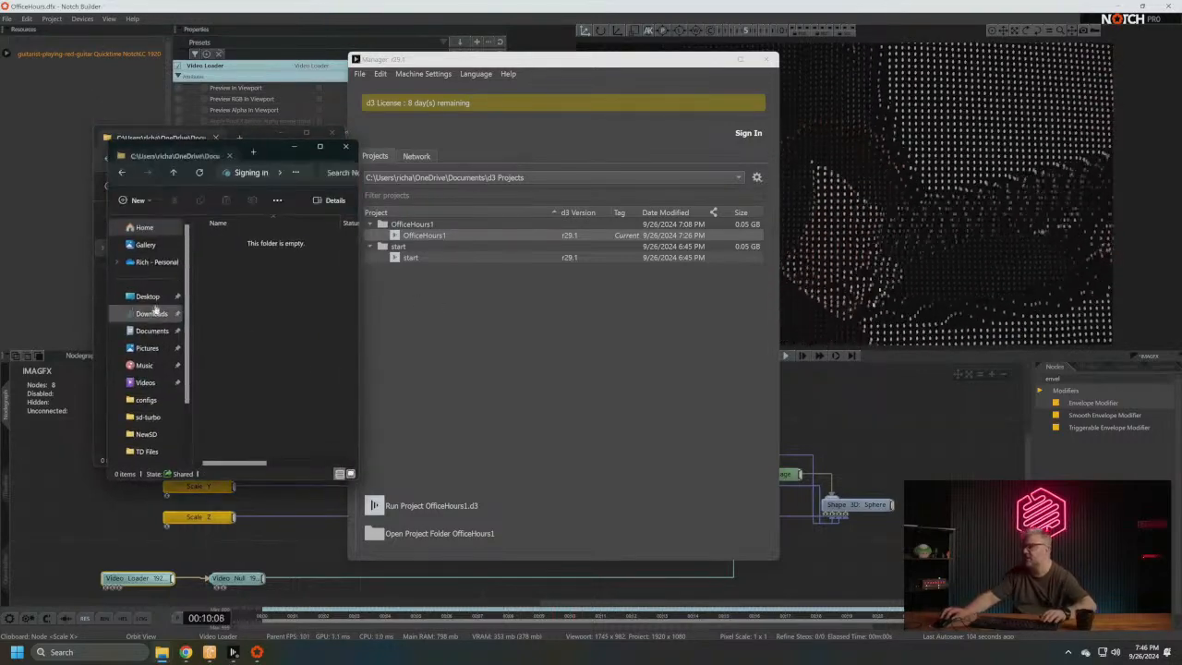
drag(270, 152, 512, 137)
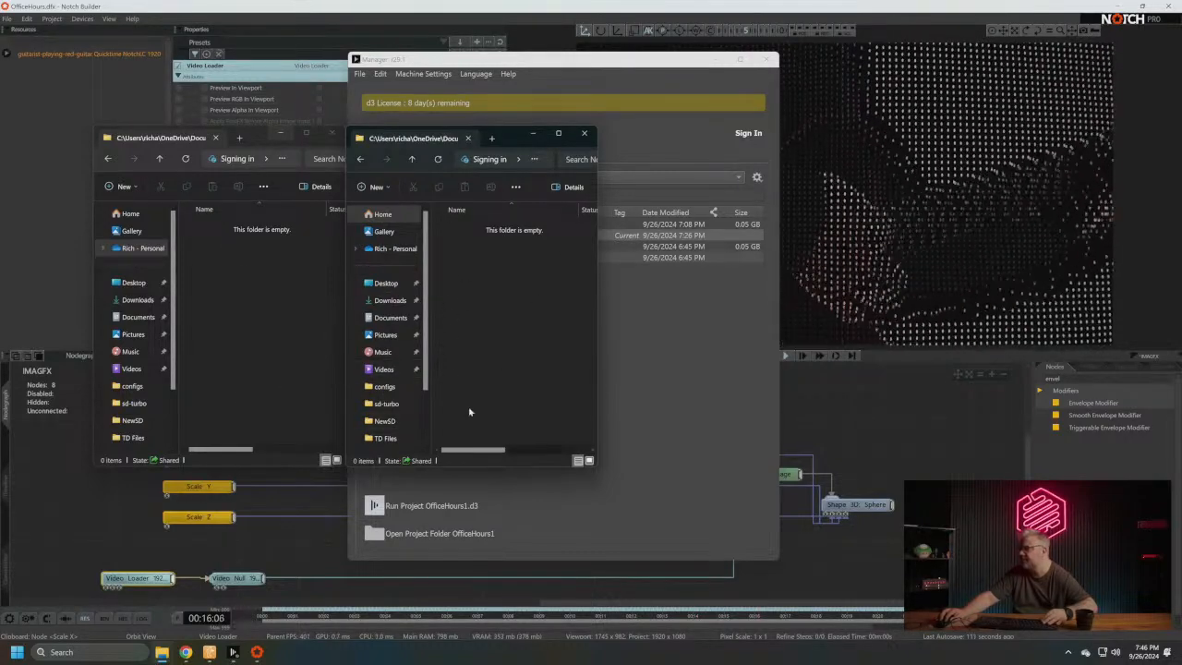
click(386, 283)
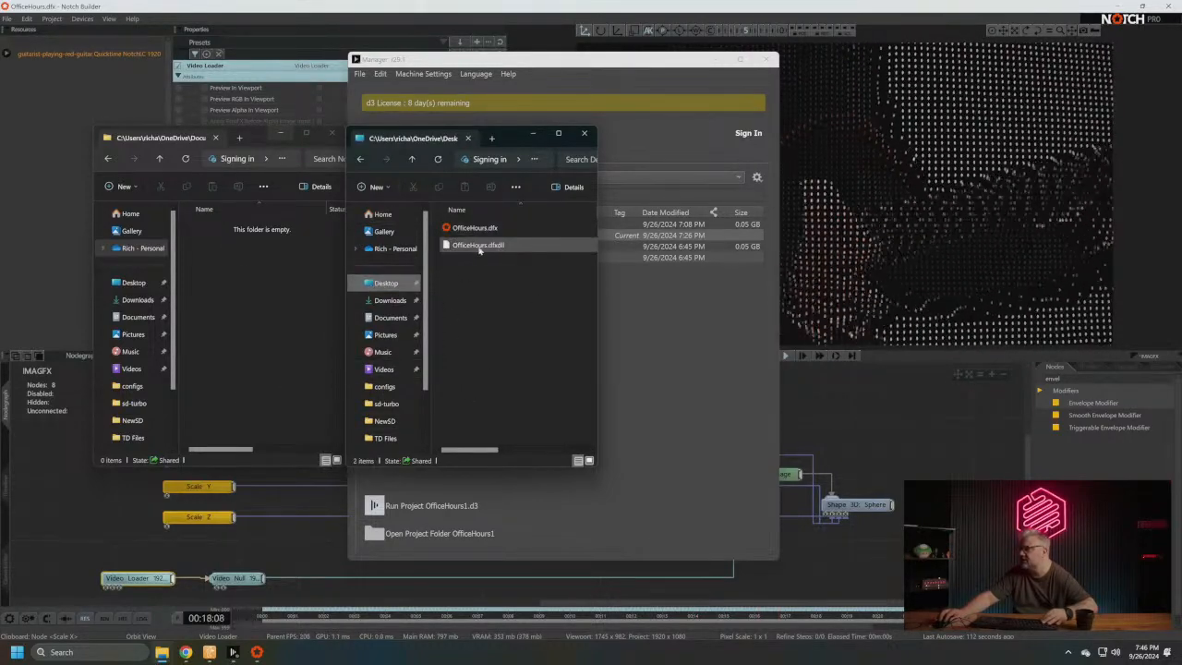
click(478, 246)
click(290, 340)
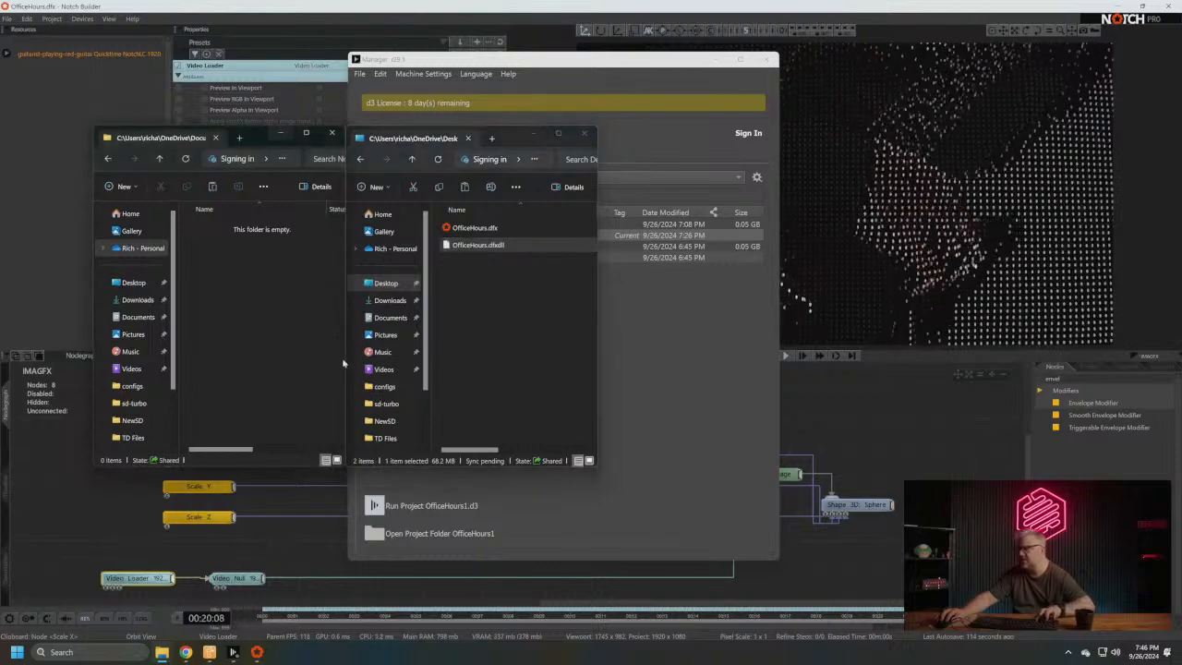
key(ctrl+v)
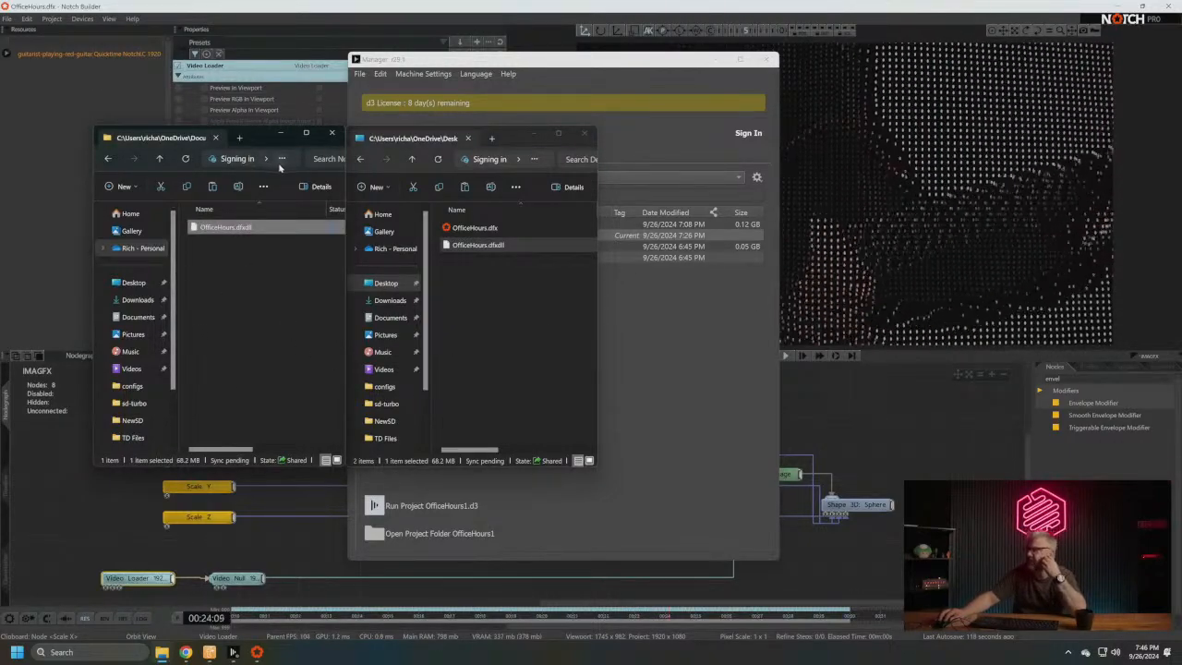
- Show the Downloads folder in a widened window beside the project's VideoFile folder
click(107, 160)
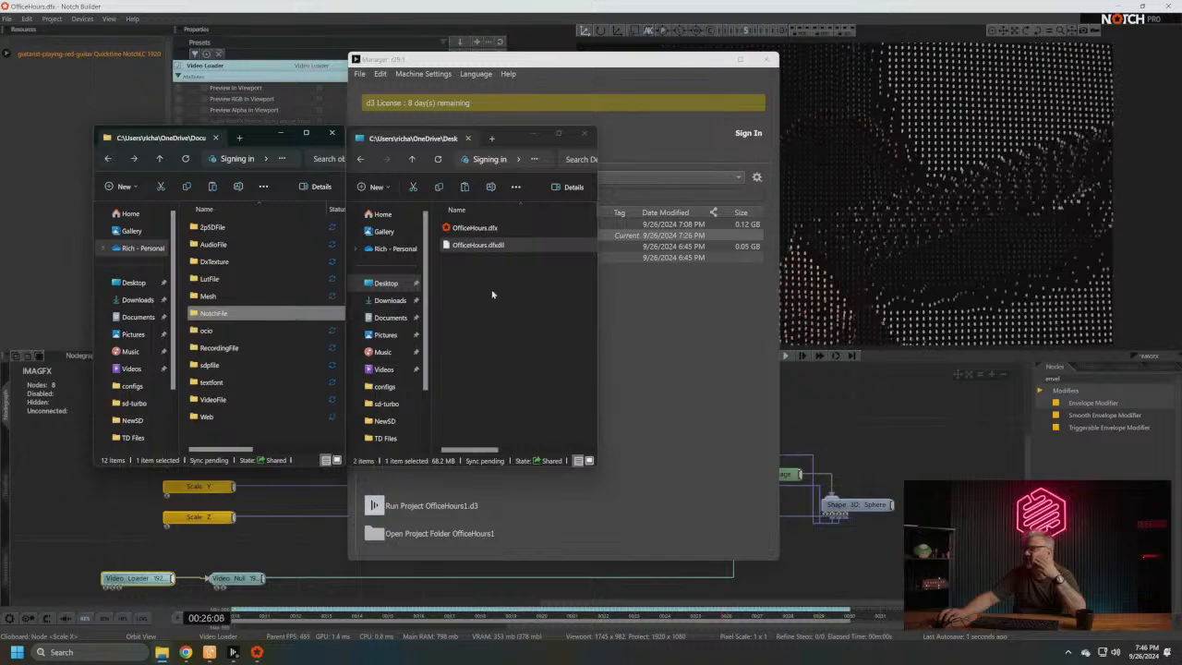
click(390, 300)
drag(596, 305, 720, 310)
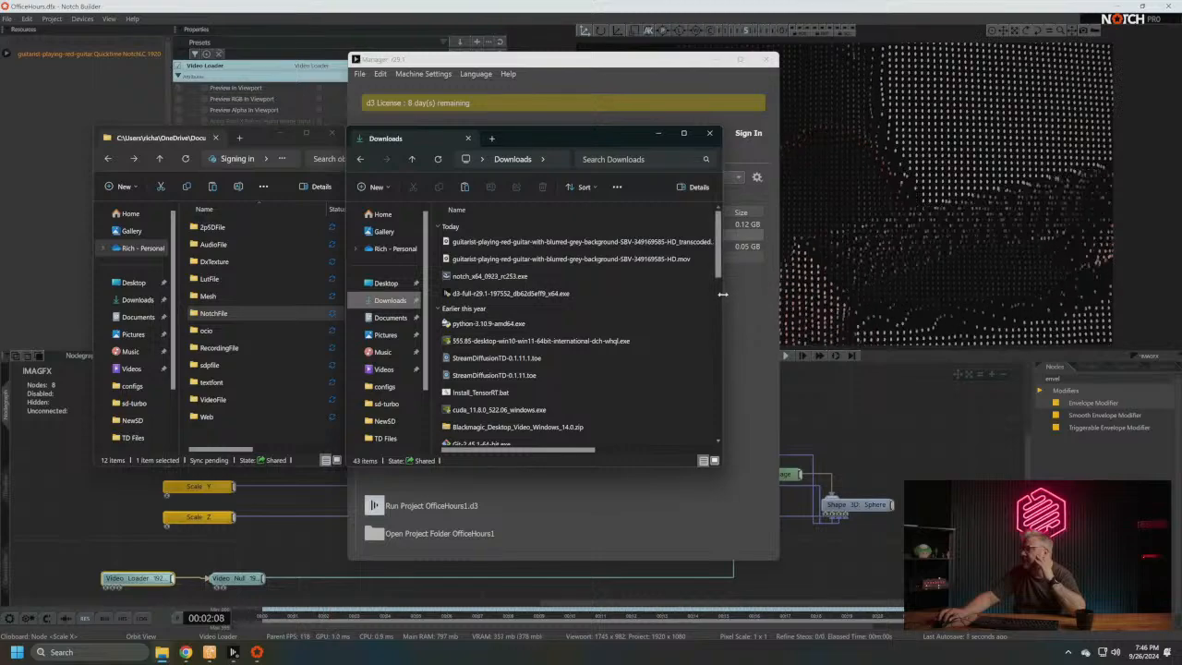
drag(723, 295, 781, 294)
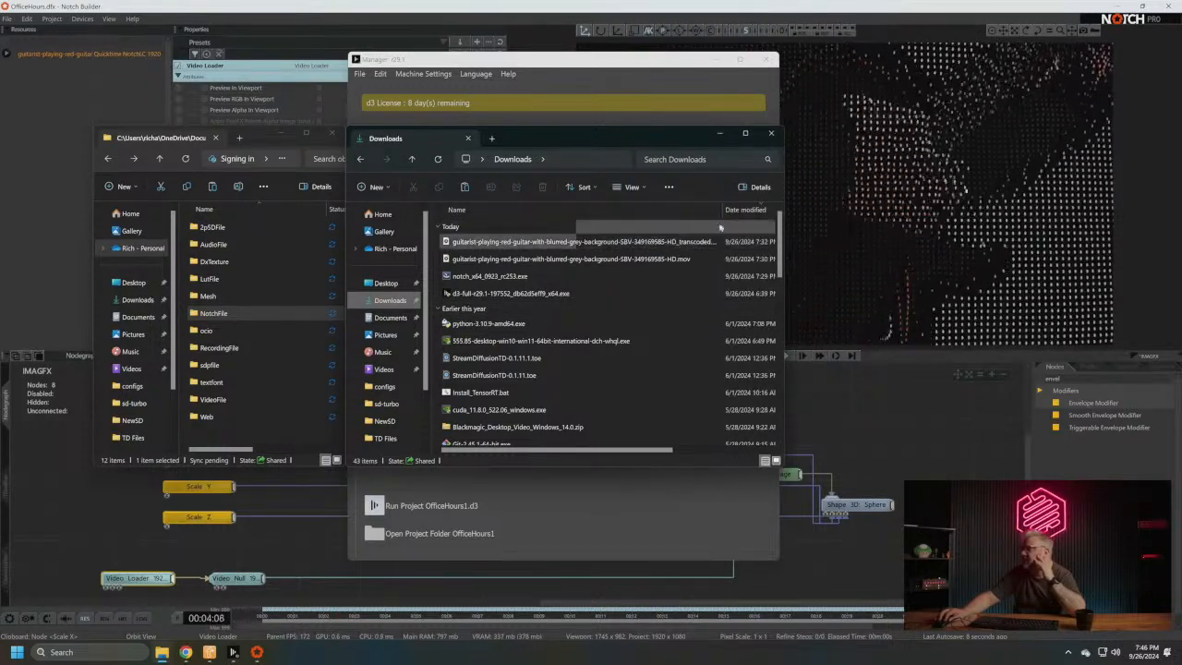
drag(723, 211, 739, 211)
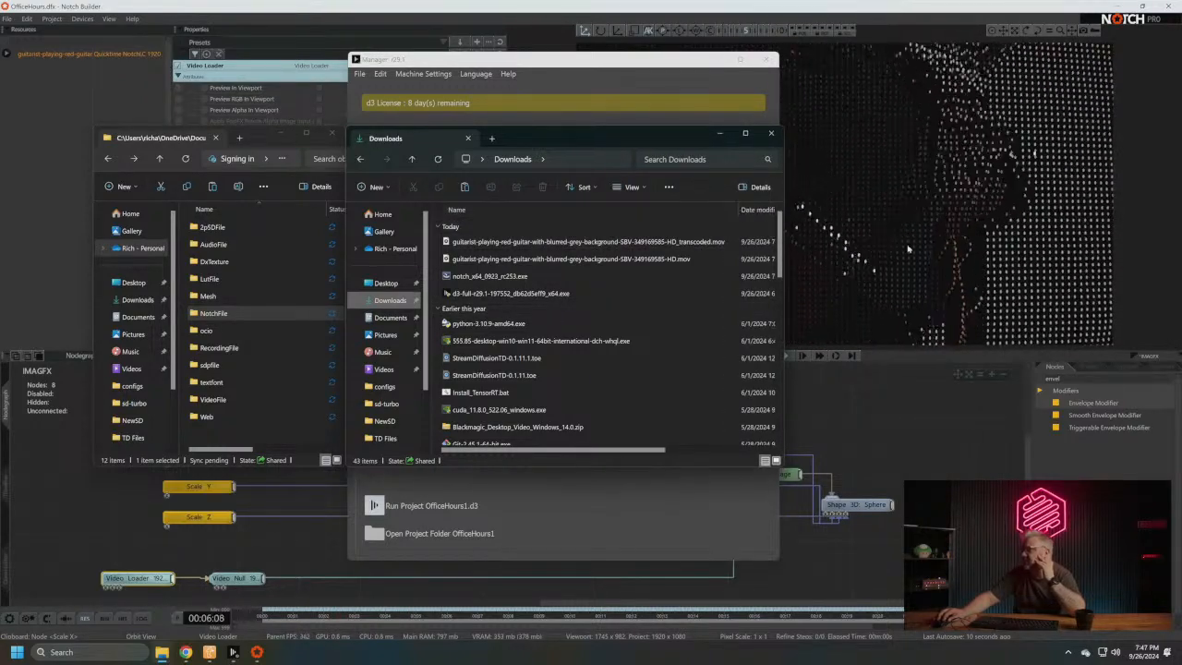
click(210, 401)
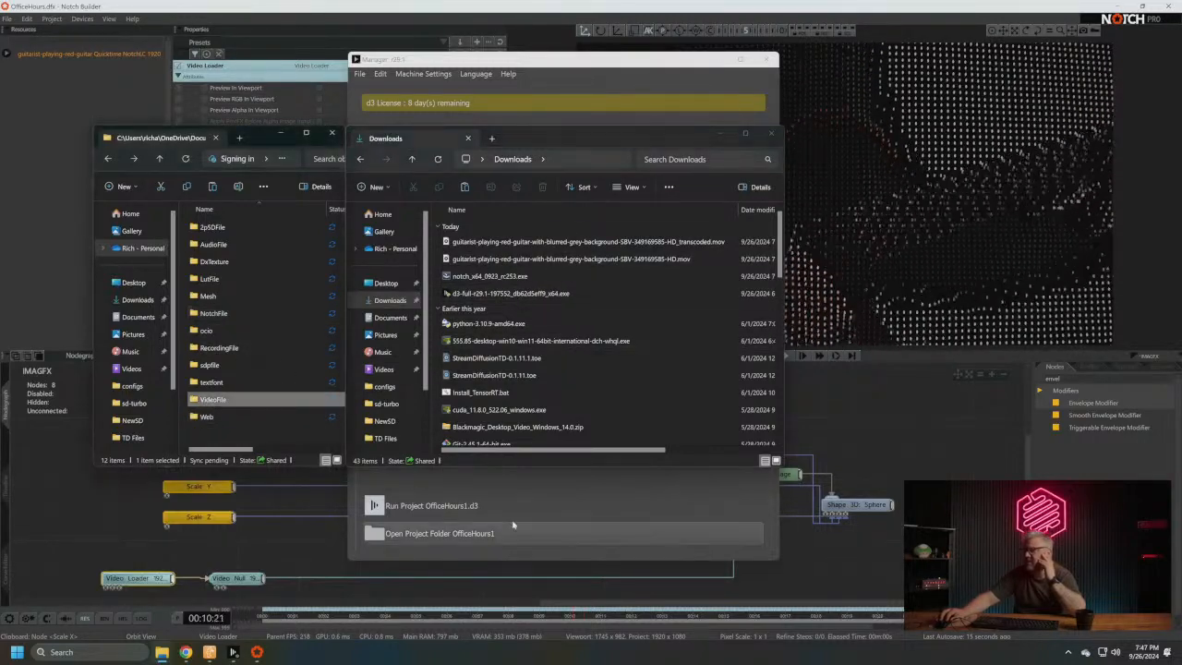
double_click(244, 399)
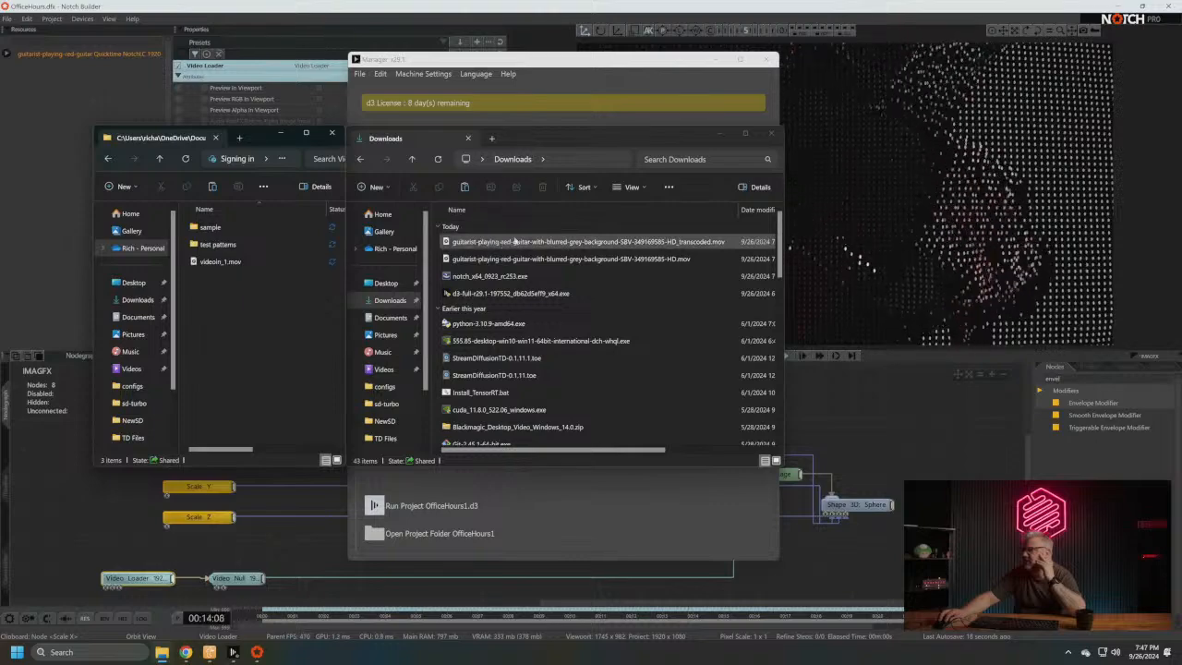
- Try to move the transcoded guitarist video from Downloads into the project's VideoFile folder
drag(565, 245, 235, 324)
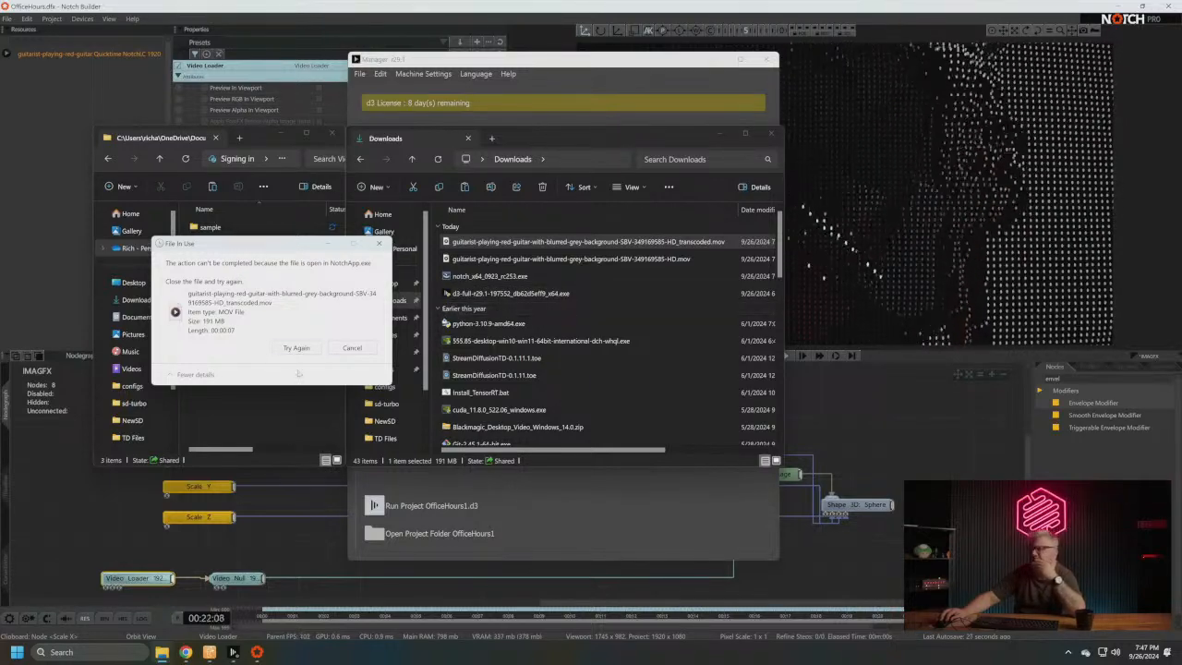
click(350, 348)
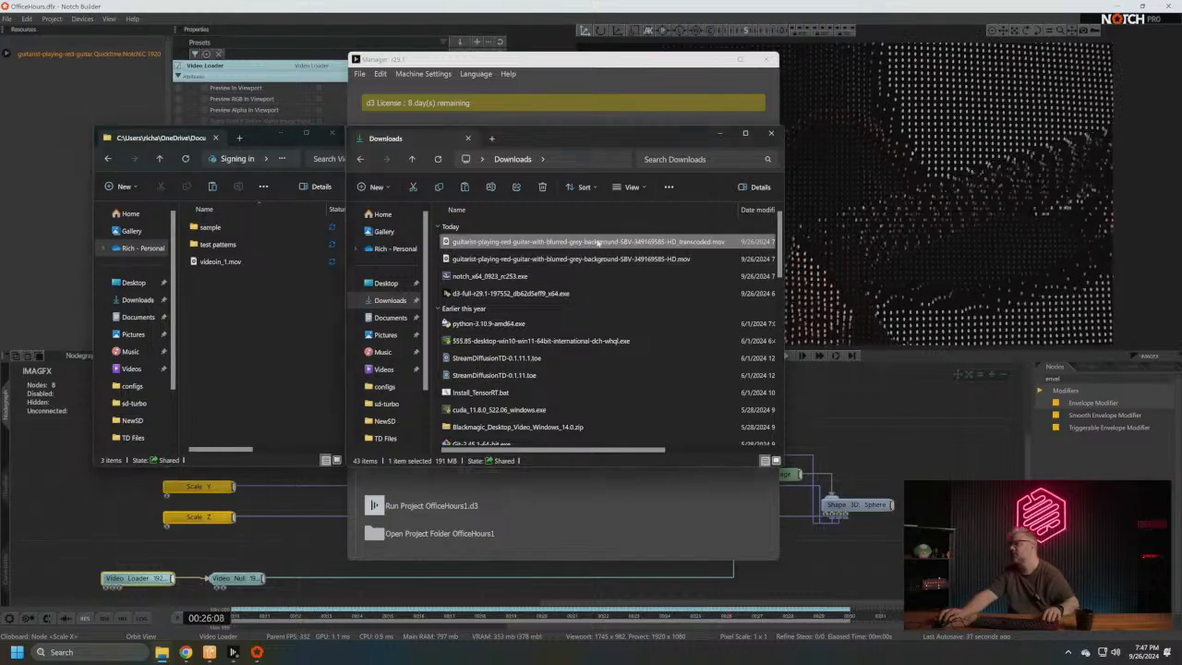
- Copy the transcoded guitarist video from Downloads into the project's VideoFile folder and close the Downloads window
drag(582, 241, 343, 315)
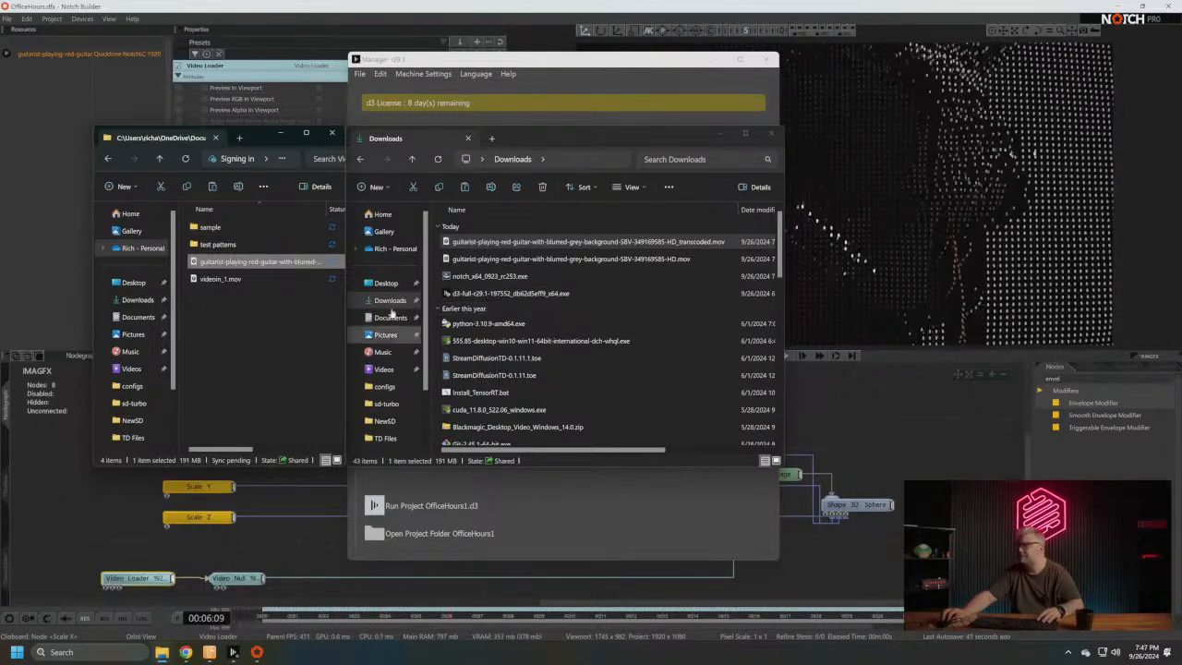
click(273, 323)
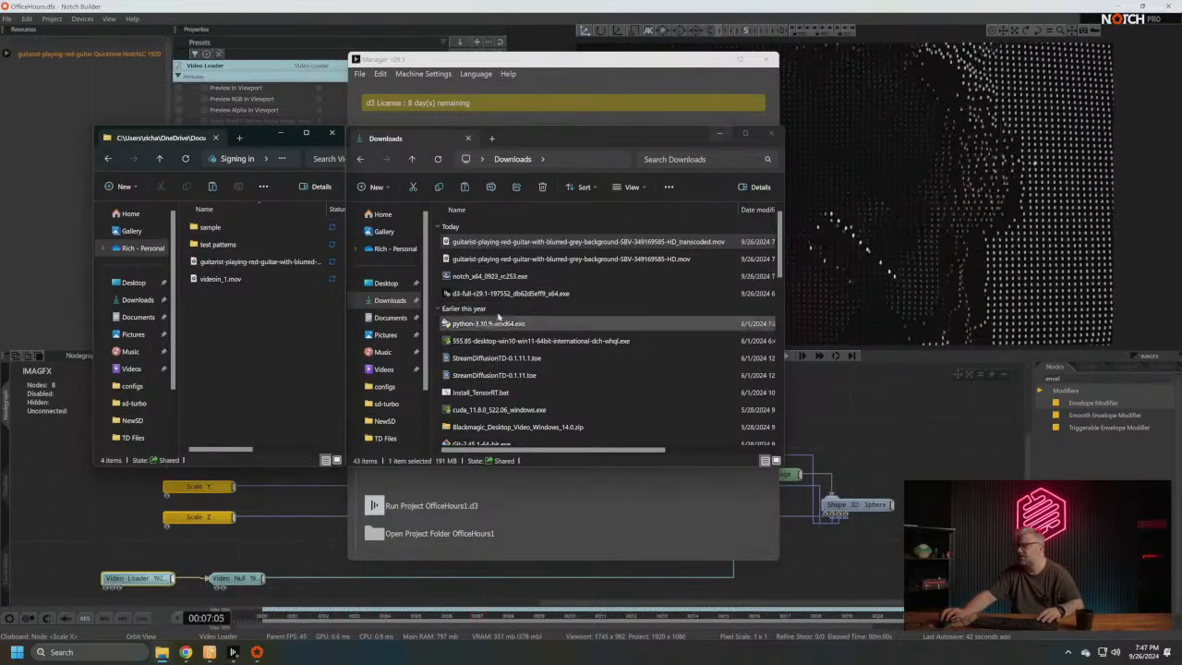
click(772, 133)
- Switch to the Disguise Manager and run the OfficeHours1 project, dismissing any notices
click(234, 653)
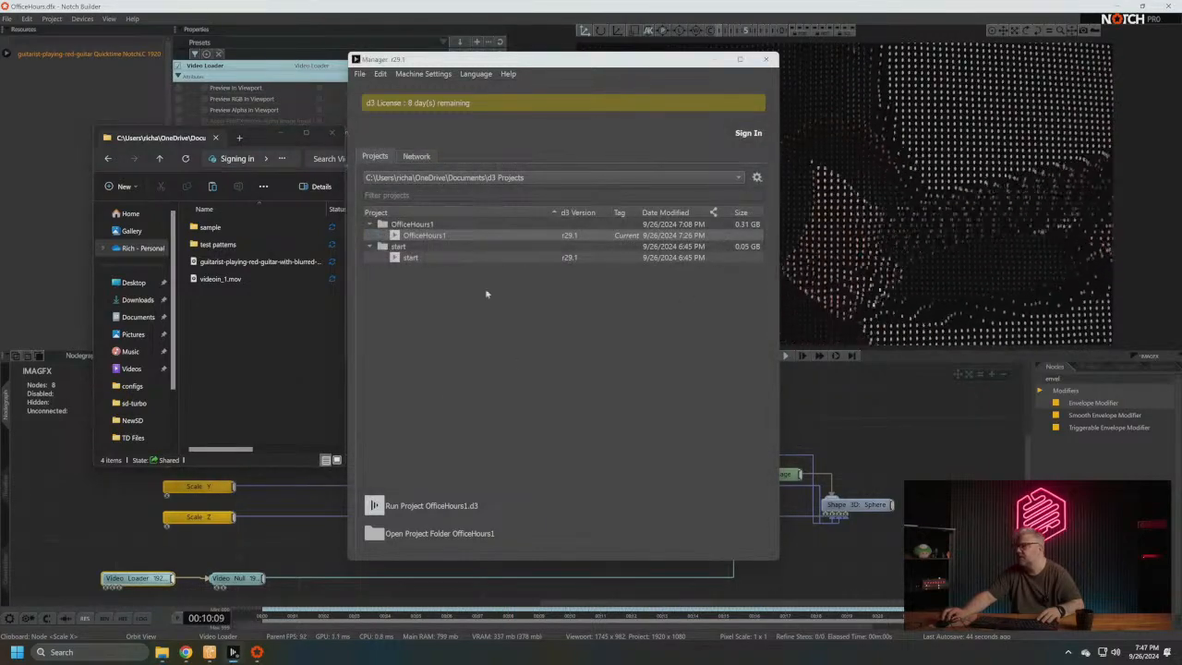
click(467, 237)
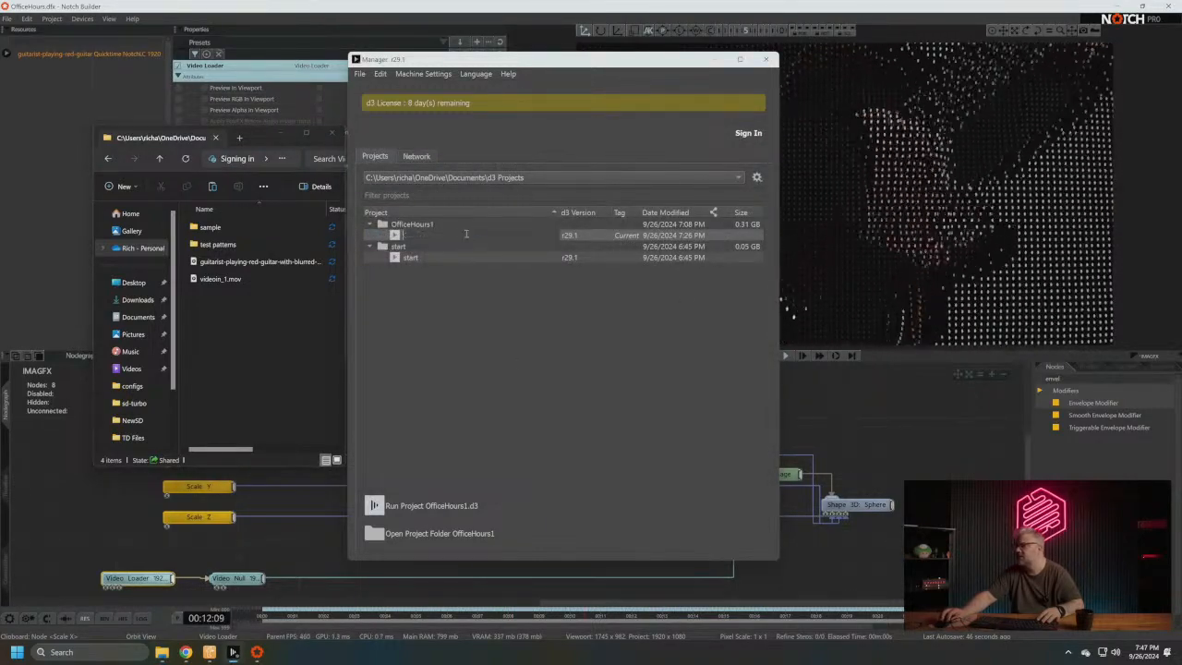
click(472, 412)
click(399, 240)
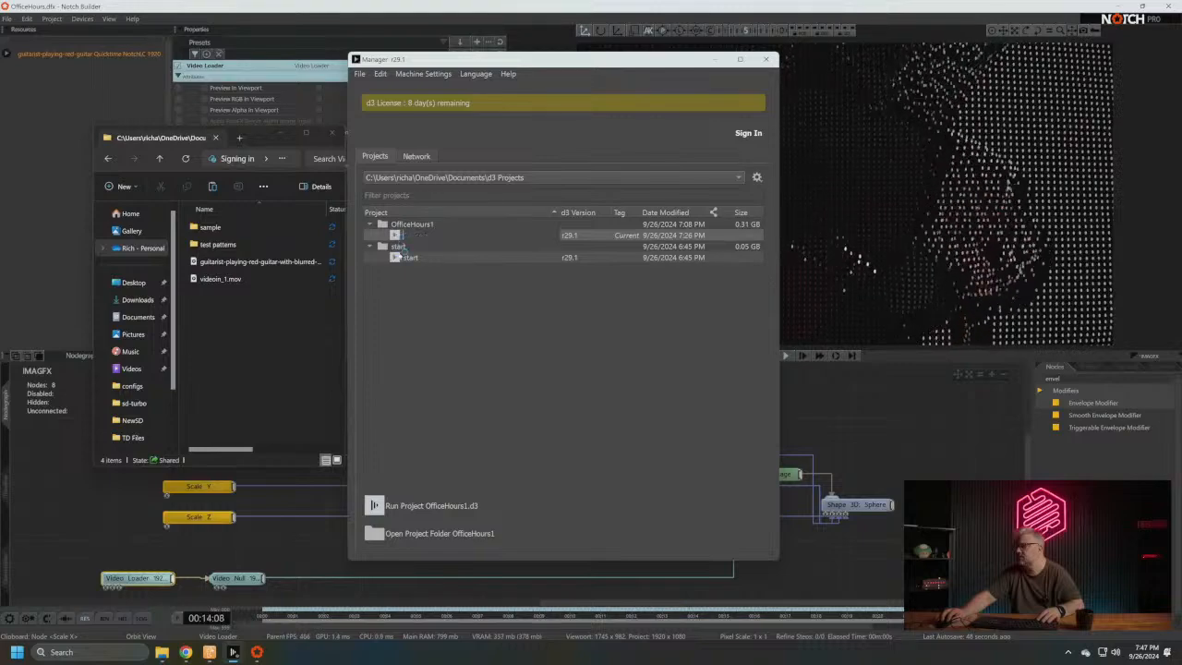
click(375, 503)
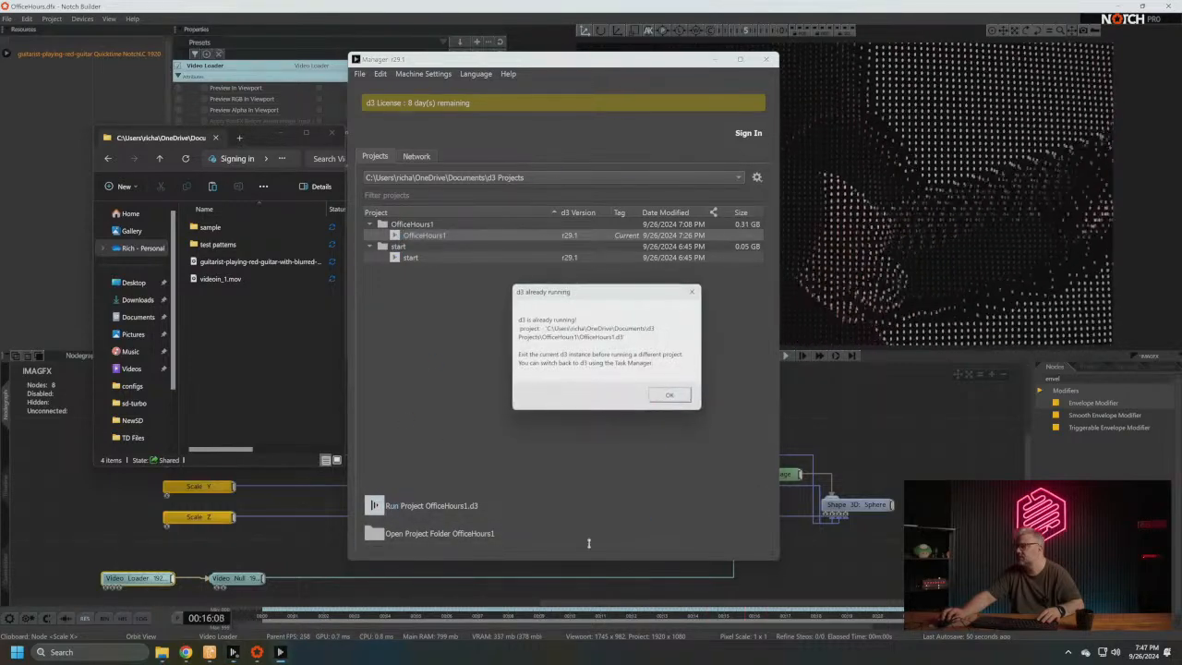
click(677, 394)
click(374, 505)
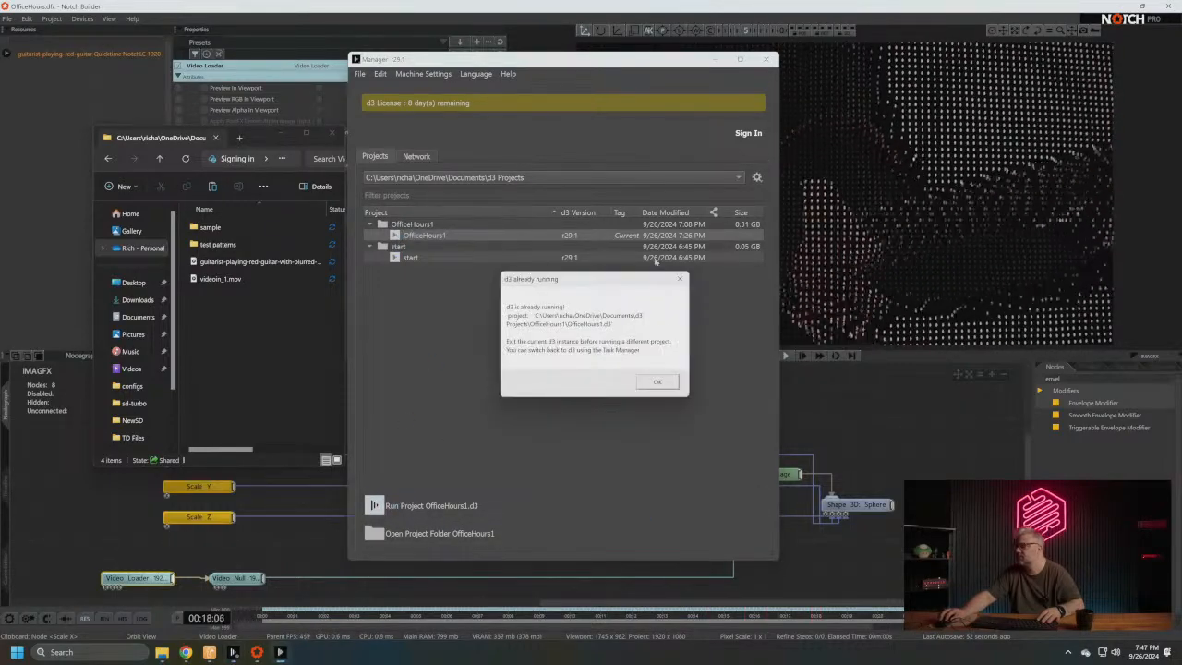
click(657, 382)
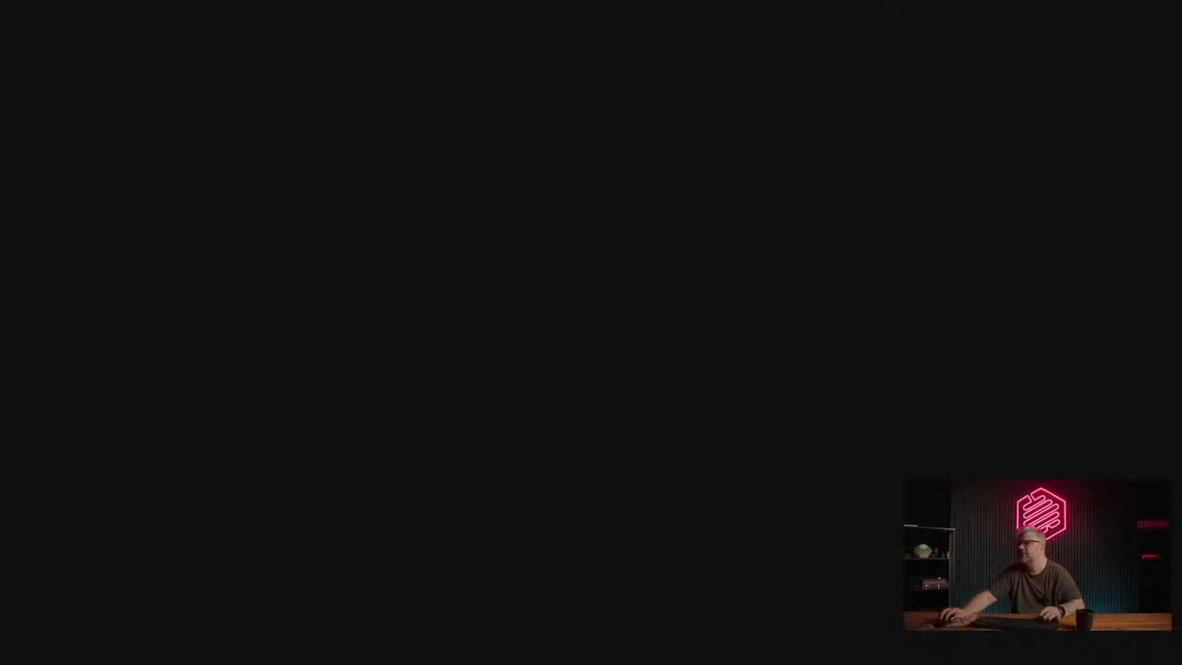
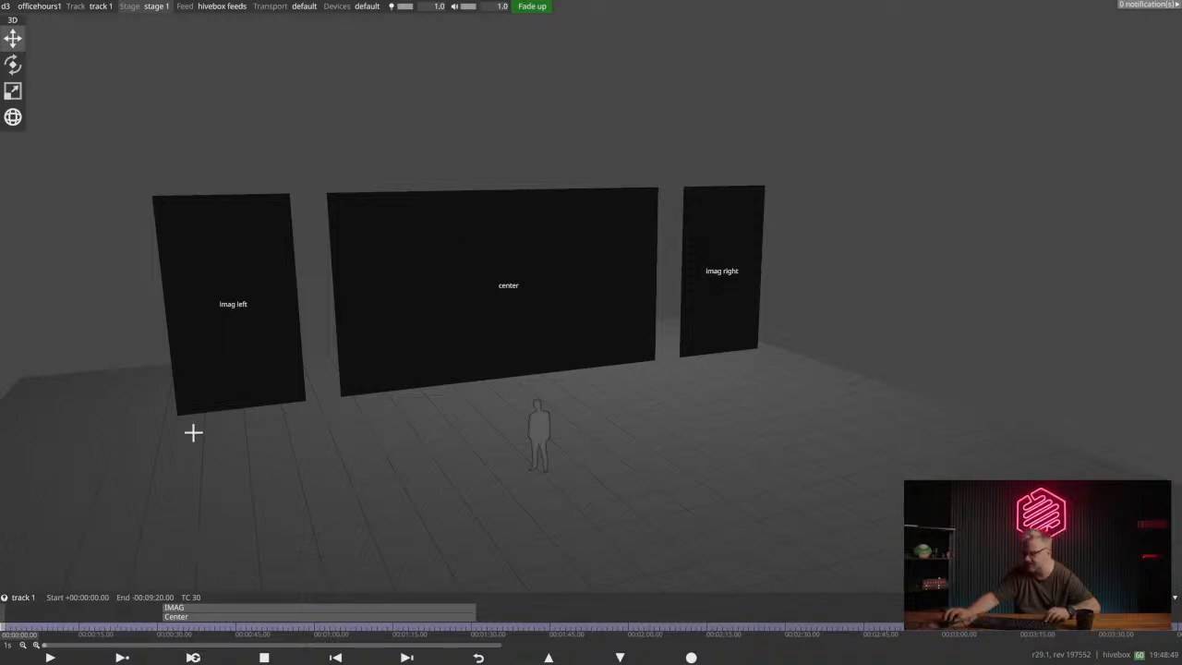
- Move the IMAG and Center layers together so they start at 15 s on the track
click(168, 630)
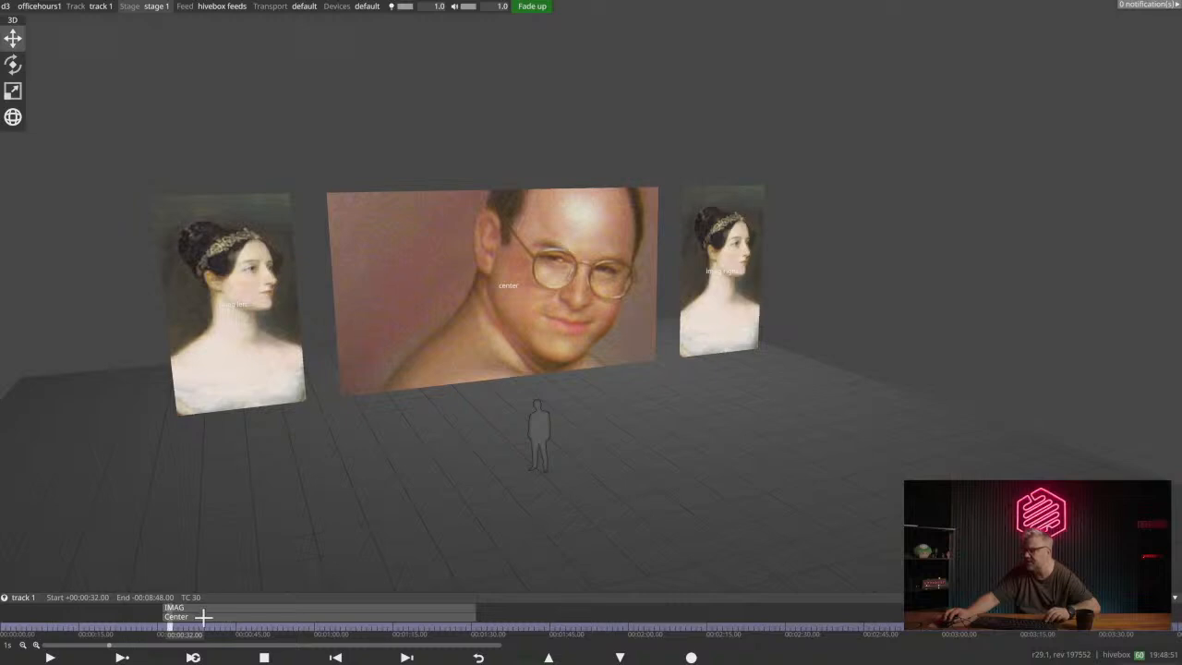
click(196, 617)
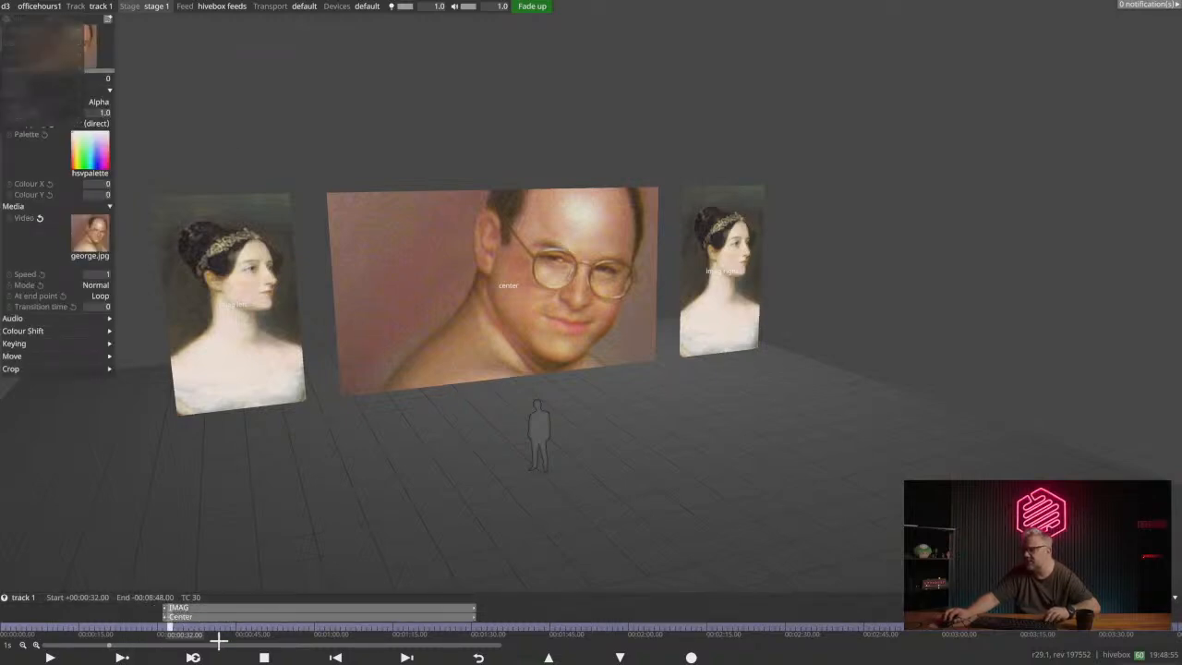
drag(227, 614, 98, 615)
click(81, 626)
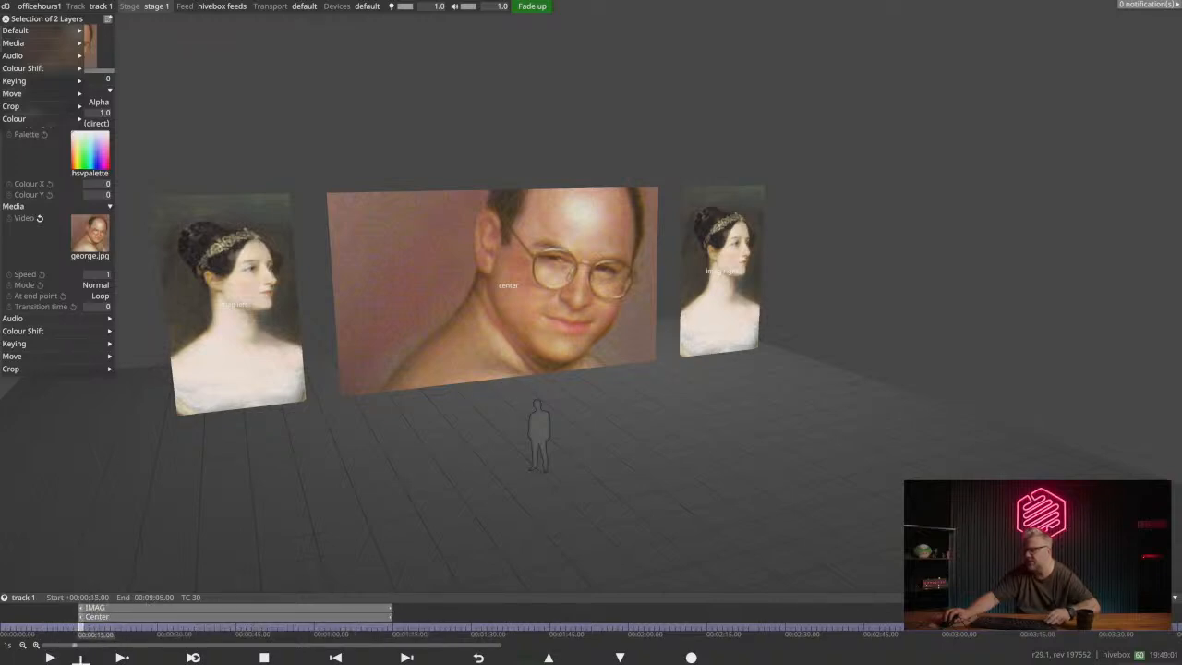
- Split the track into a new section at 15 s and jump from 12 s to that section's start
right_click(169, 634)
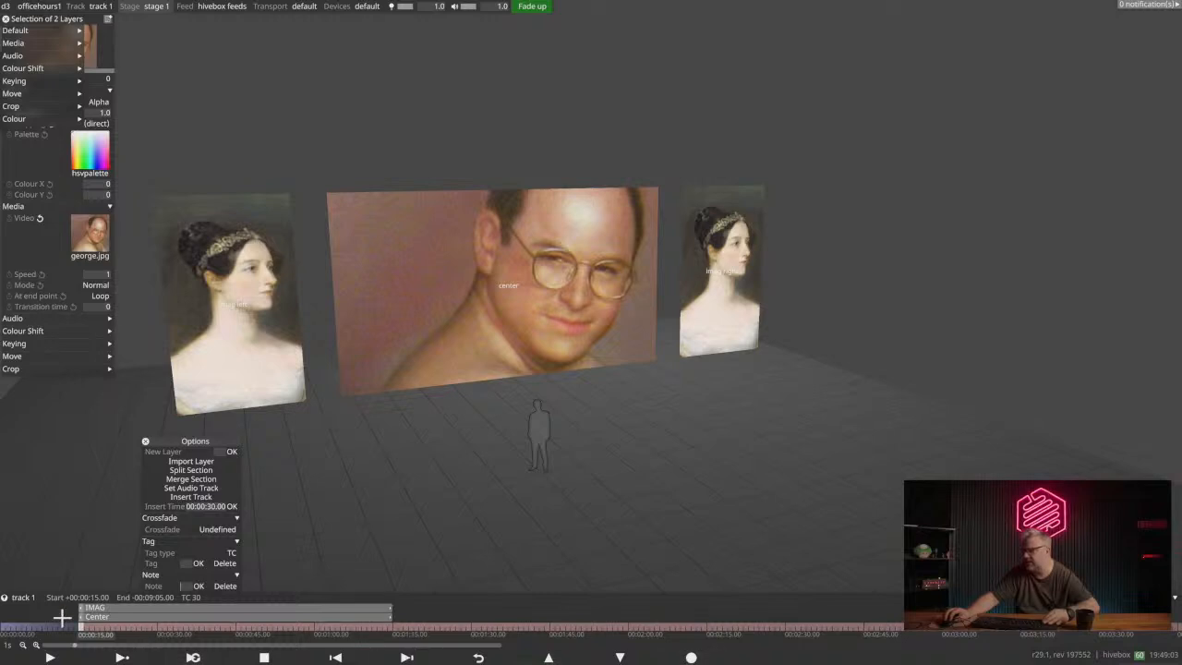
drag(193, 443, 80, 403)
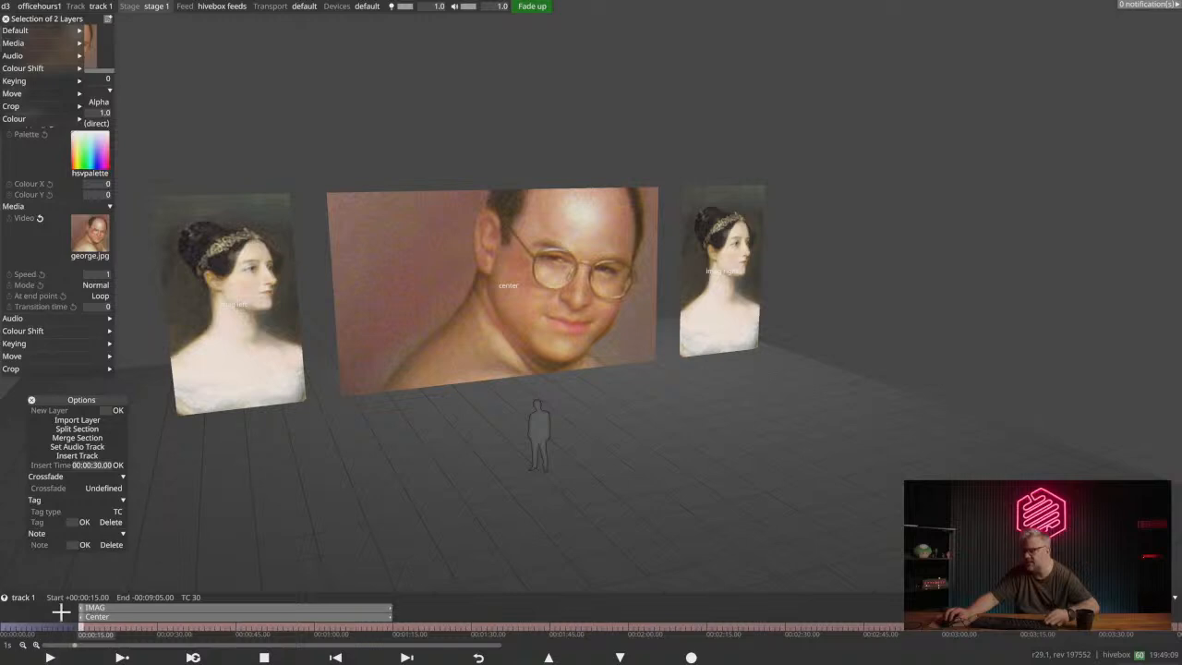
click(66, 631)
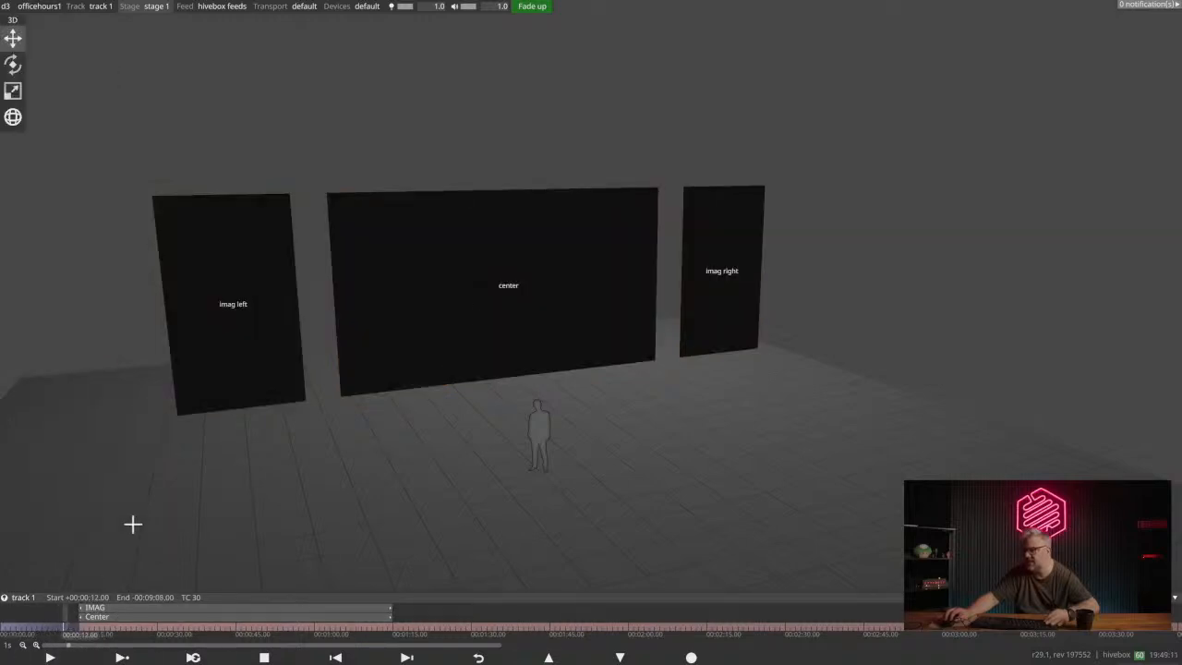
click(101, 657)
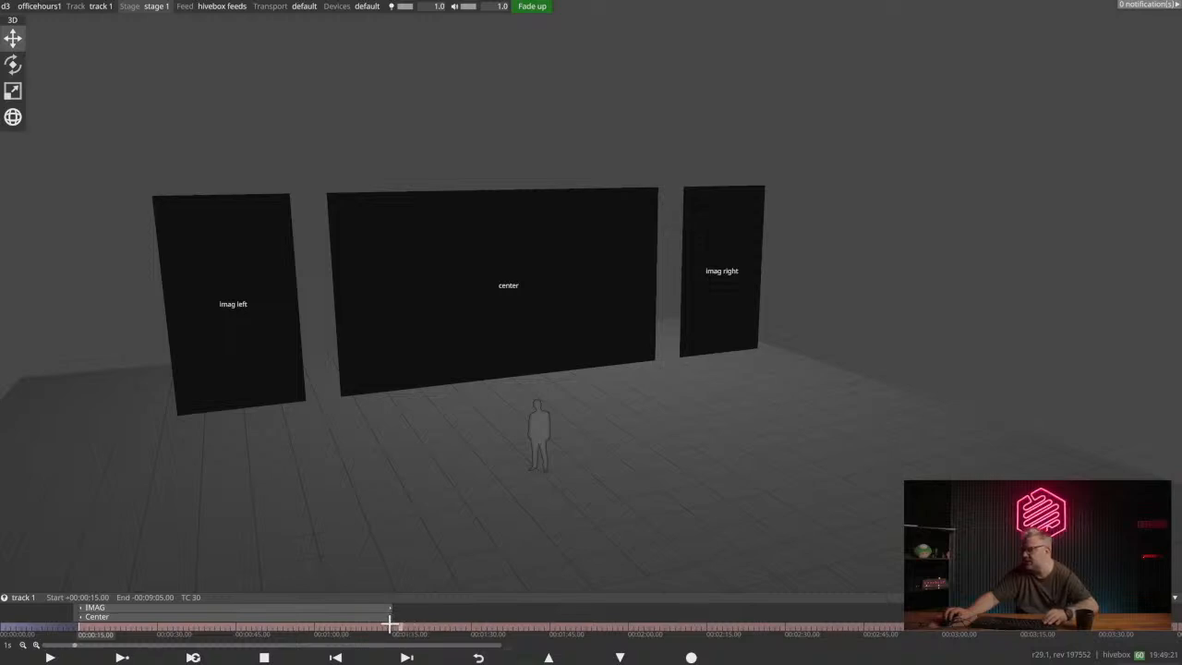
- Shorten the IMAG and Center layers to end at about 30 s and test playback within them
drag(394, 608, 157, 608)
click(104, 632)
click(122, 658)
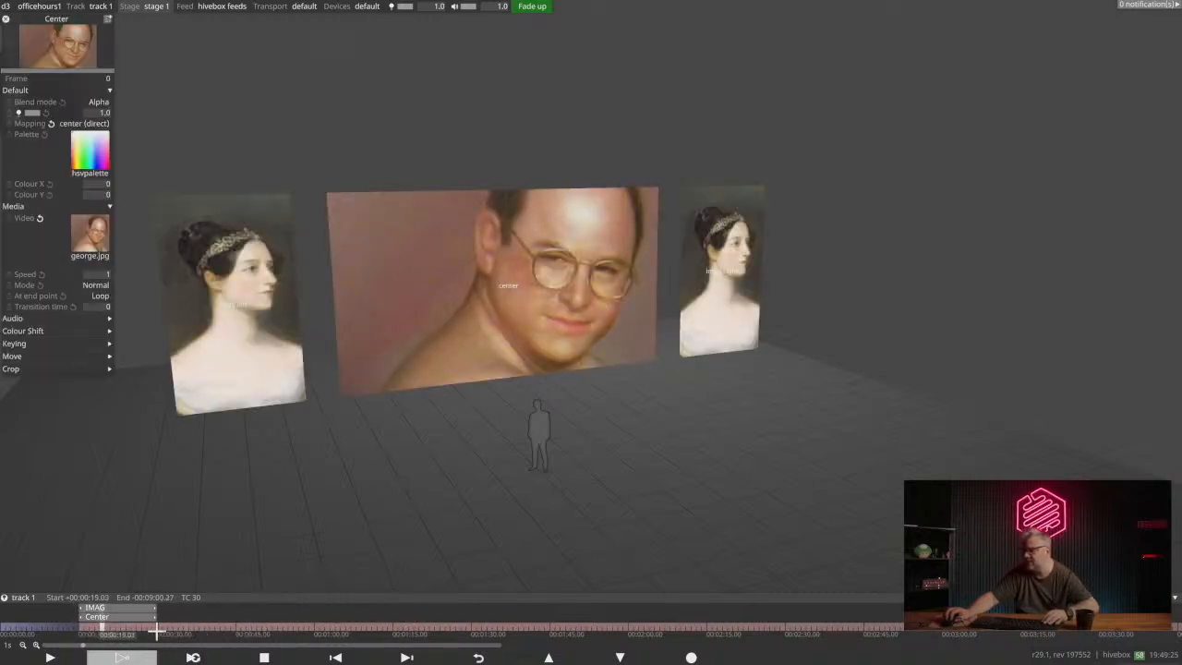
click(330, 659)
click(252, 657)
- Split the track section at 30 s and test playback from about 22 s
click(161, 630)
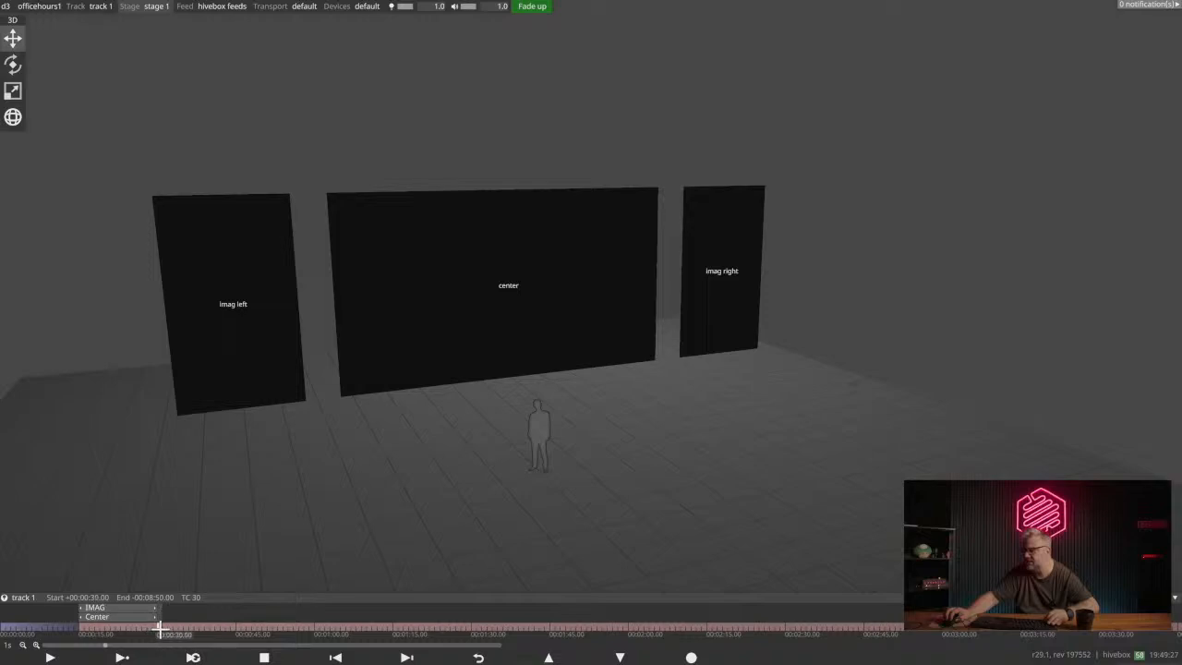
right_click(155, 632)
click(164, 470)
click(117, 632)
click(122, 657)
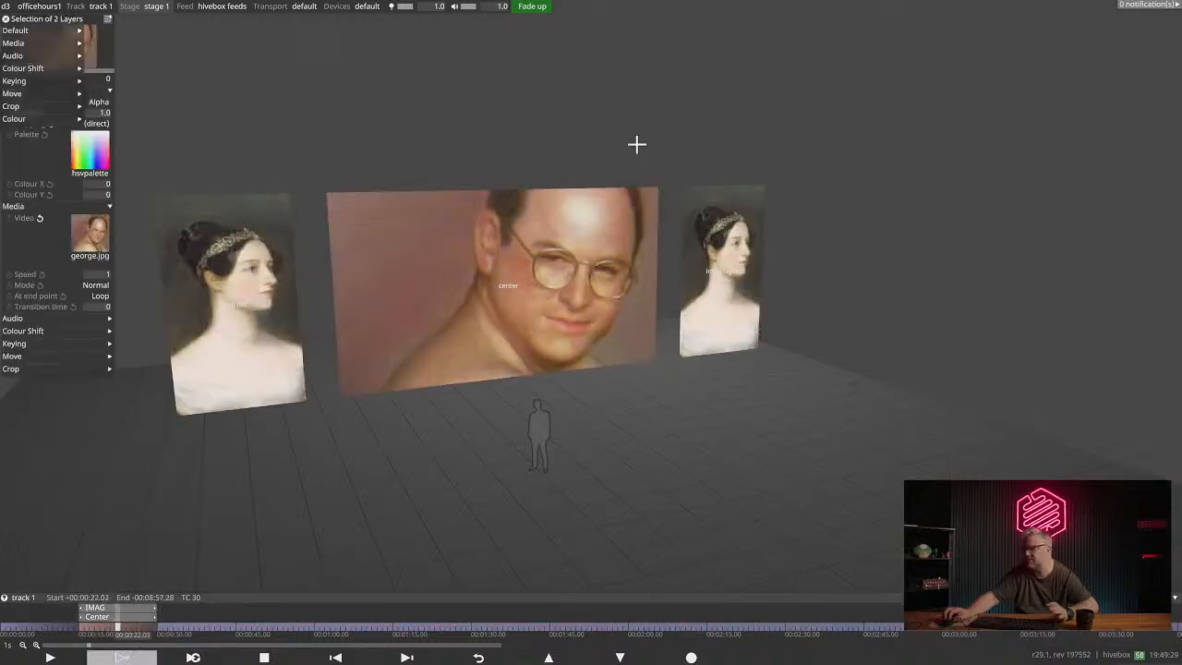
key(space)
click(118, 620)
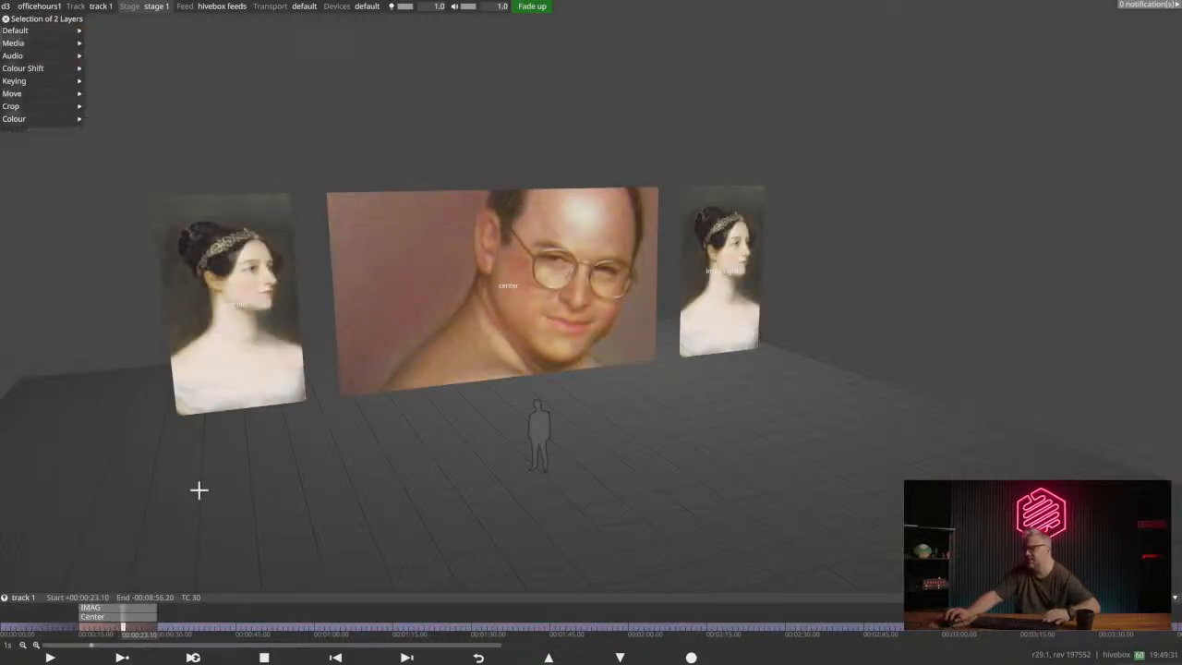
- Move the IMAG layer alone to start at 45 s and return the playhead to 15 s
click(104, 607)
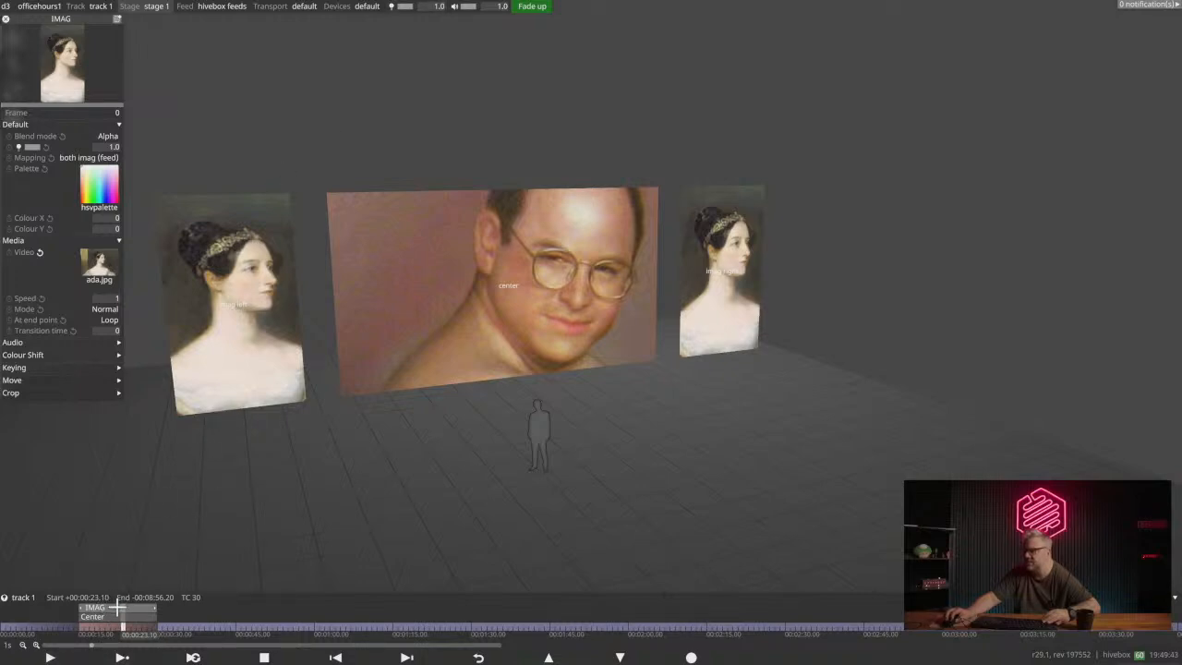
drag(108, 605, 266, 605)
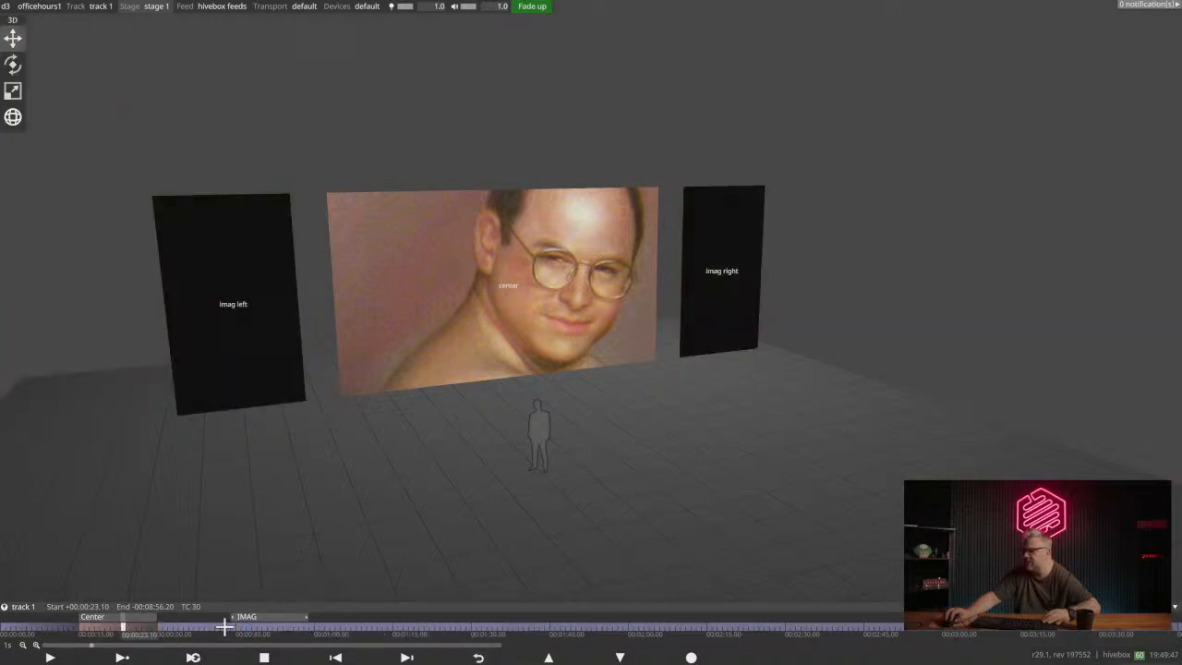
drag(86, 624, 79, 625)
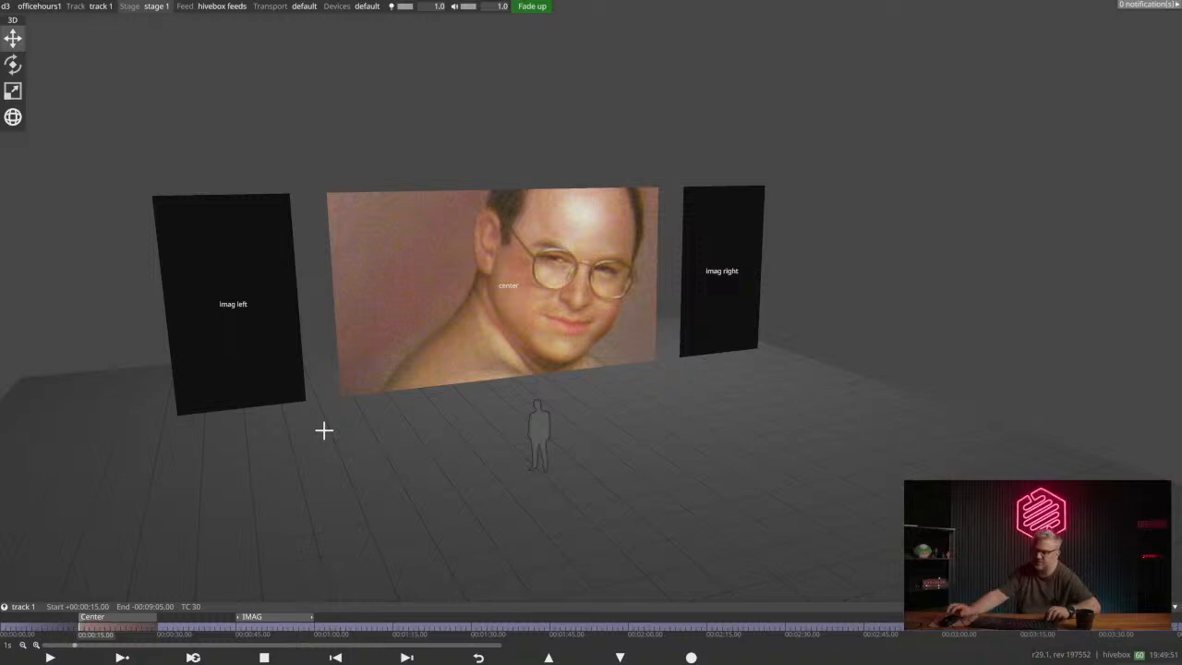
- Add the note "This is a note" to the track at 15 s, and delete it again
right_click(344, 511)
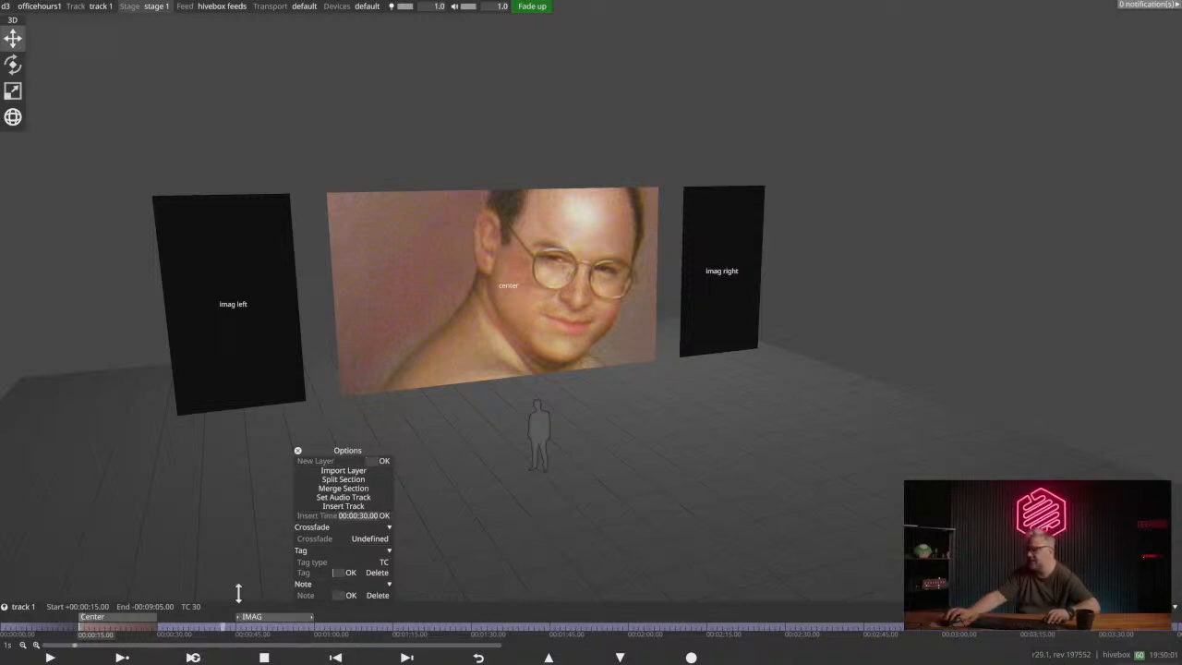
key(n)
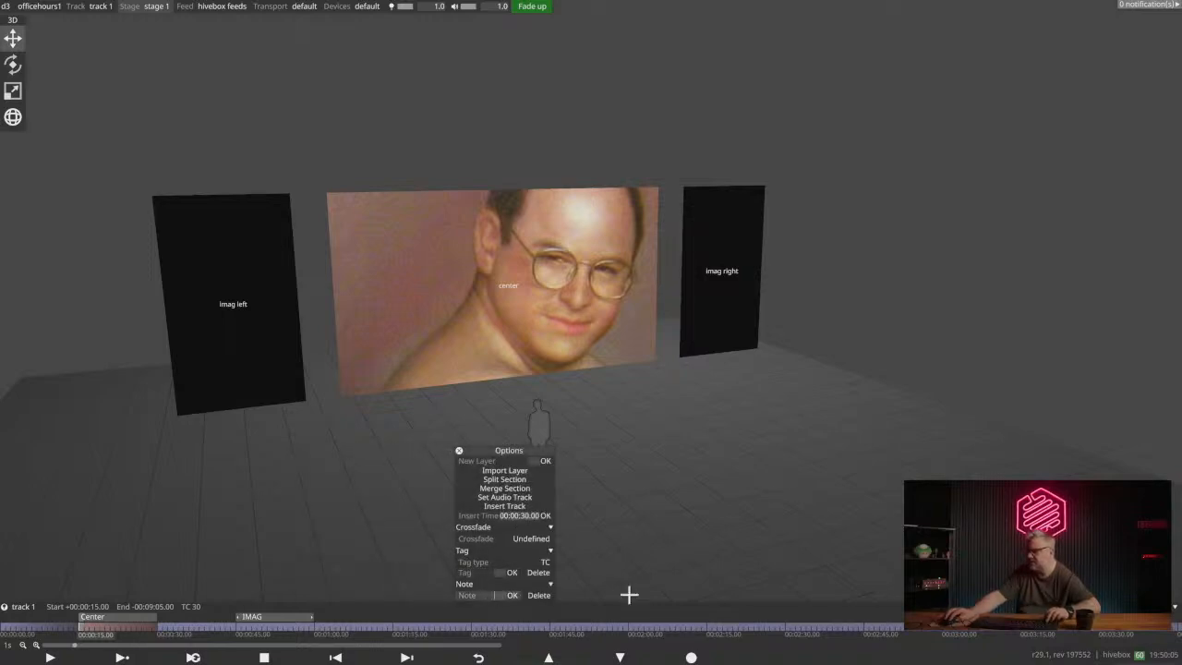
right_click(184, 635)
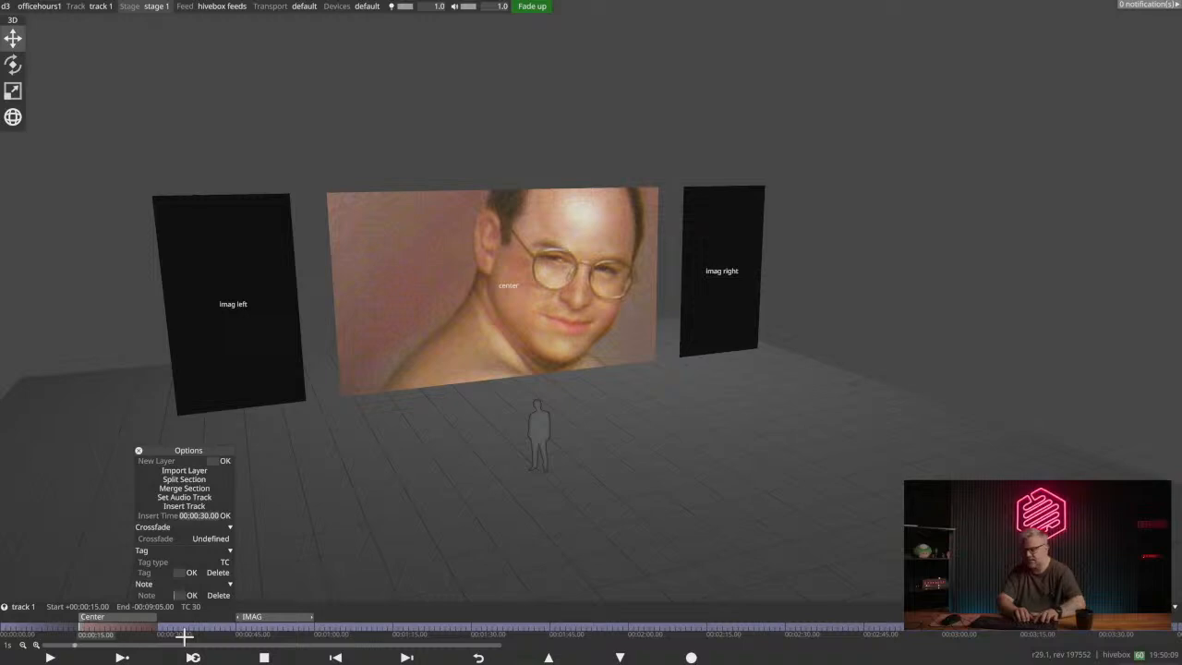
text(This is a note)
key(Return)
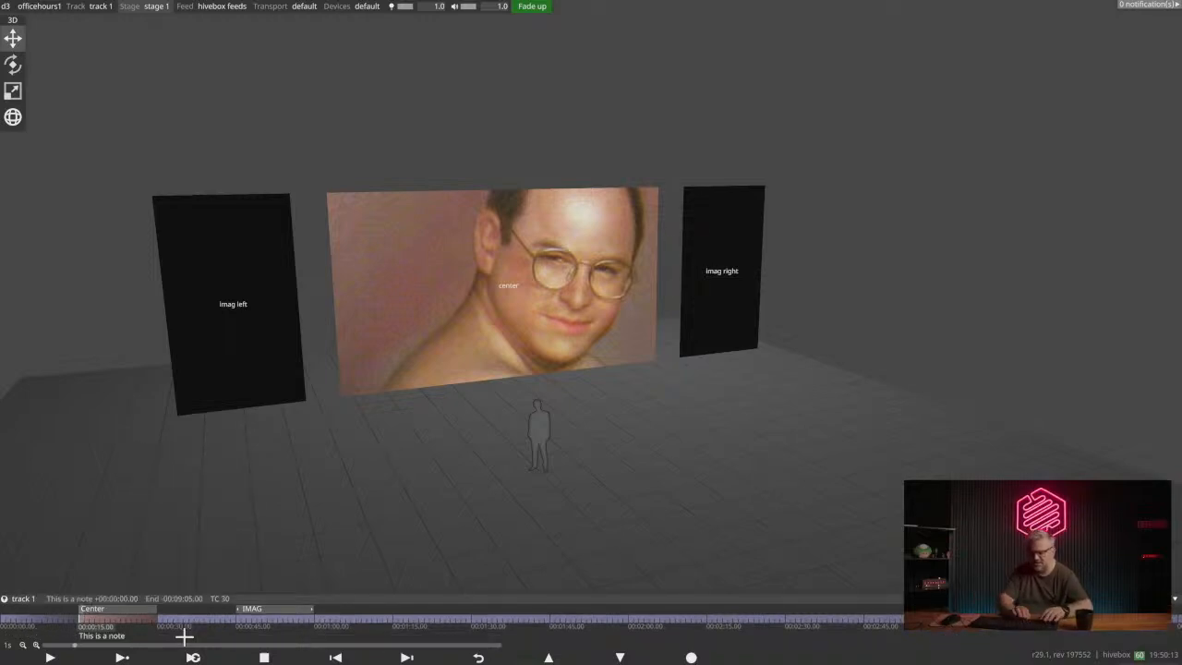
right_click(80, 617)
click(120, 585)
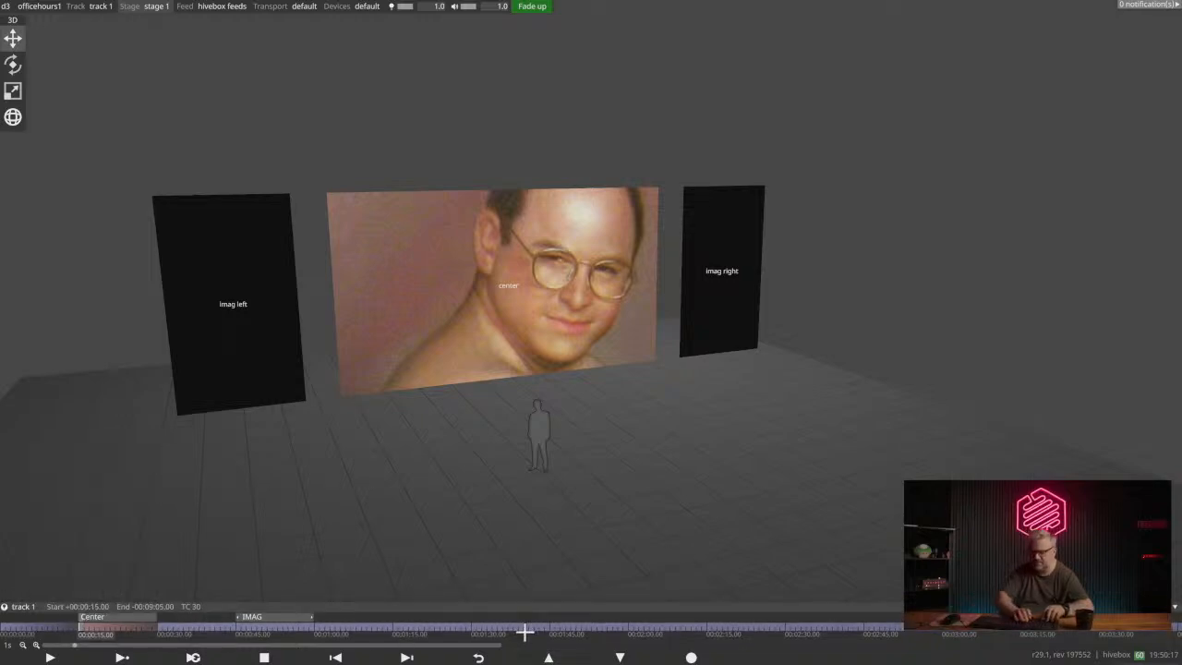
- Add a Notch layer to the track starting at 15 s, above the Center layer
right_click(524, 632)
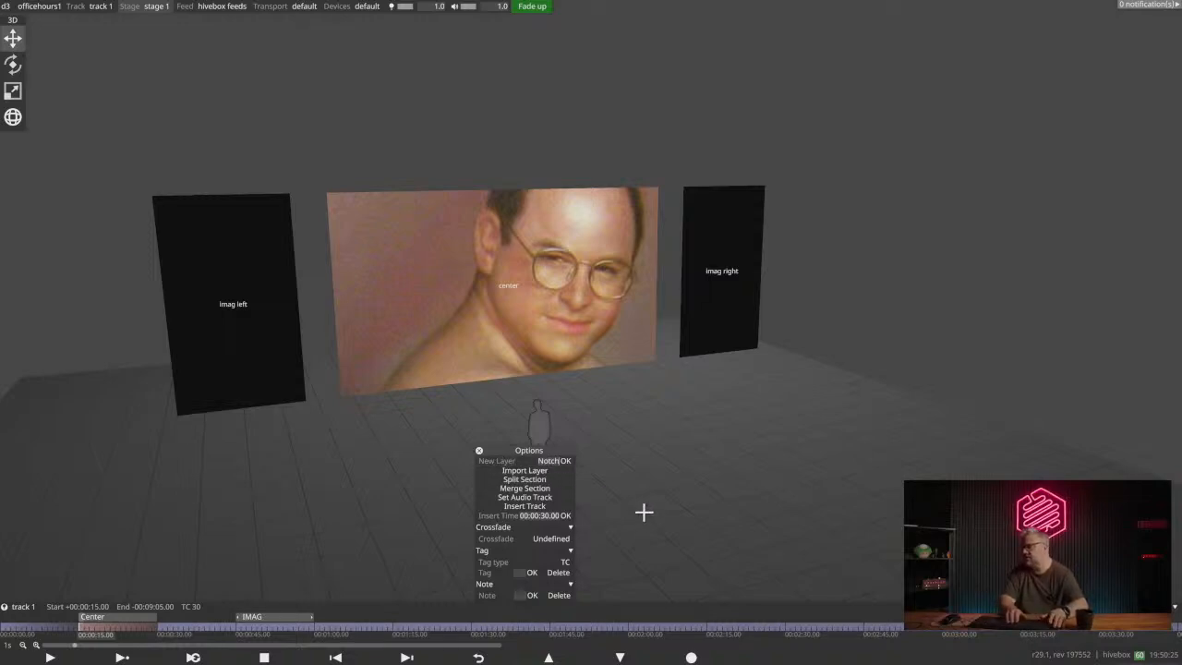
click(643, 512)
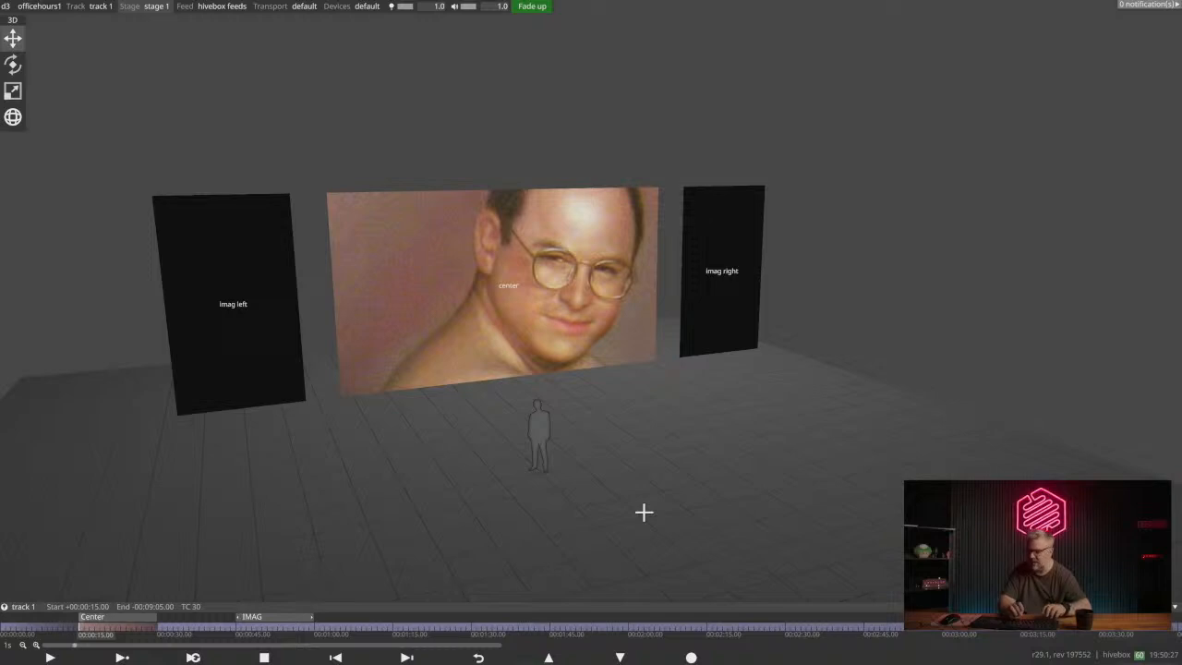
key(alt+l)
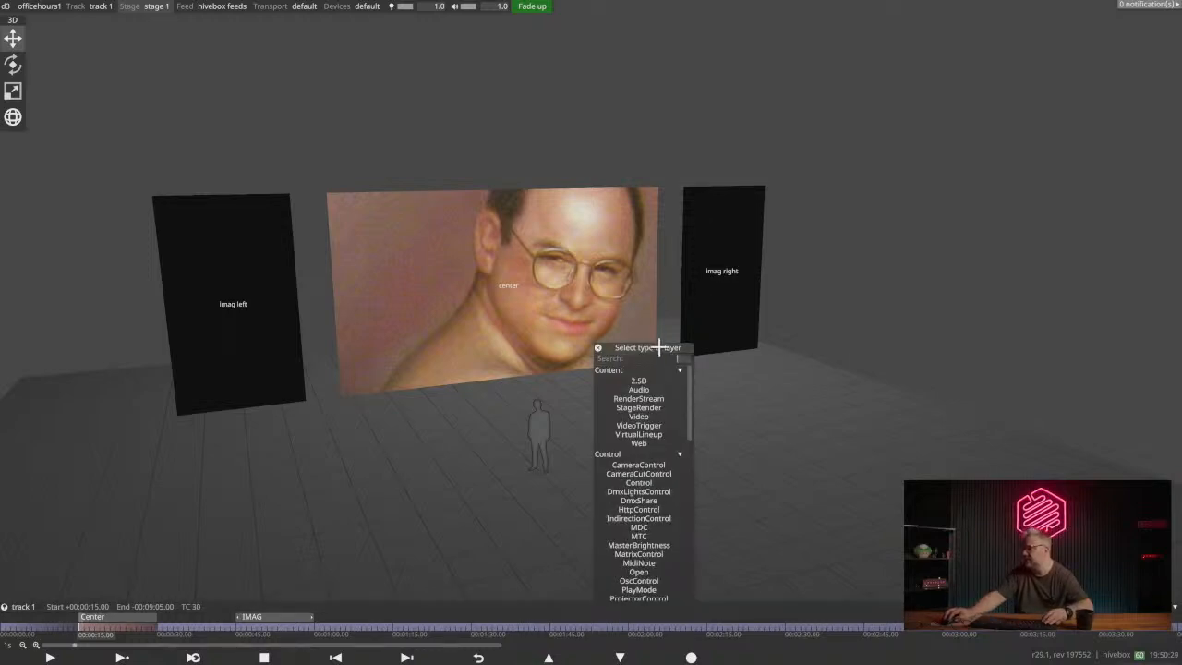
drag(658, 347, 408, 314)
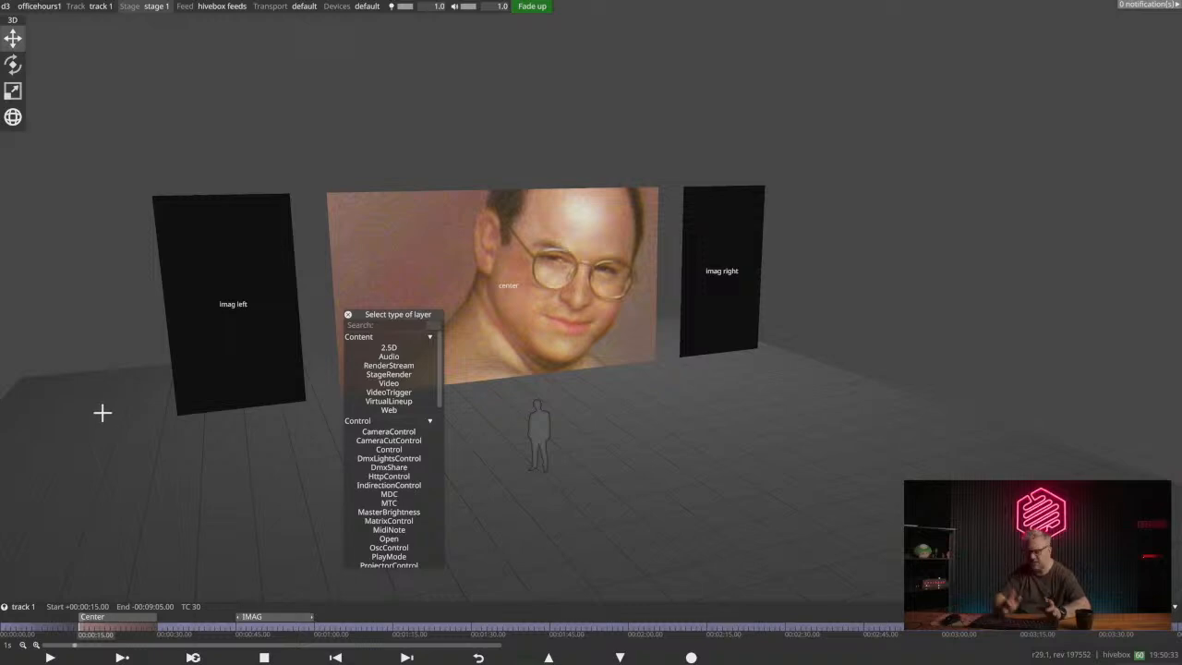
key(Right)
key(Right)
key(Right)
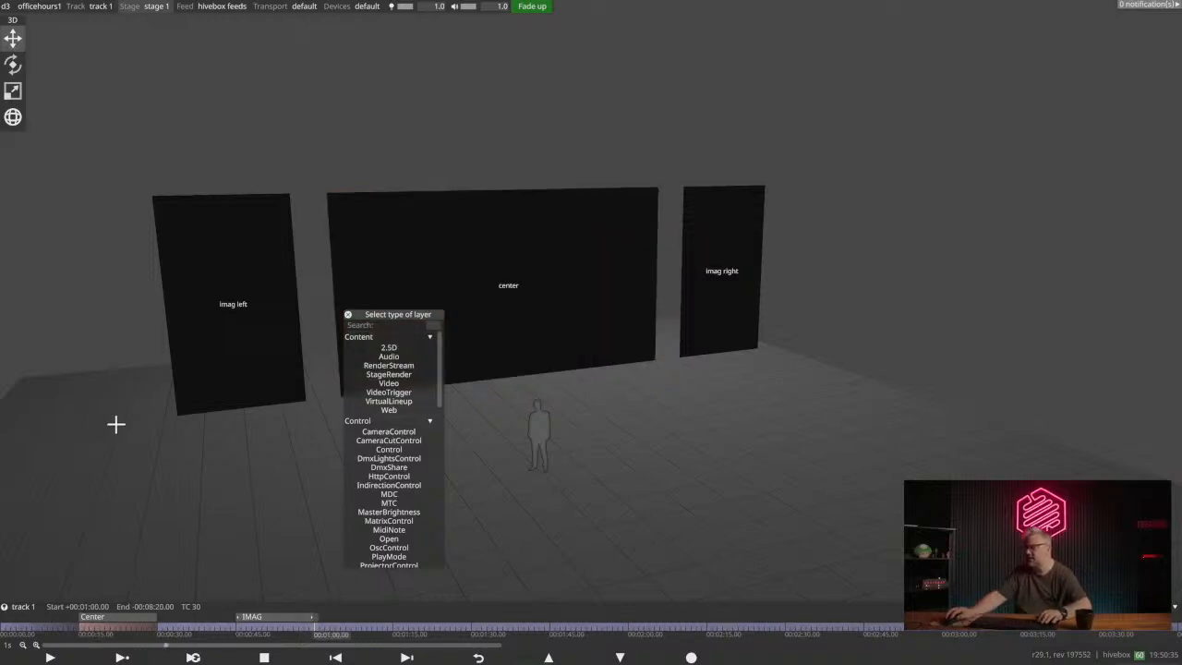
text(notch)
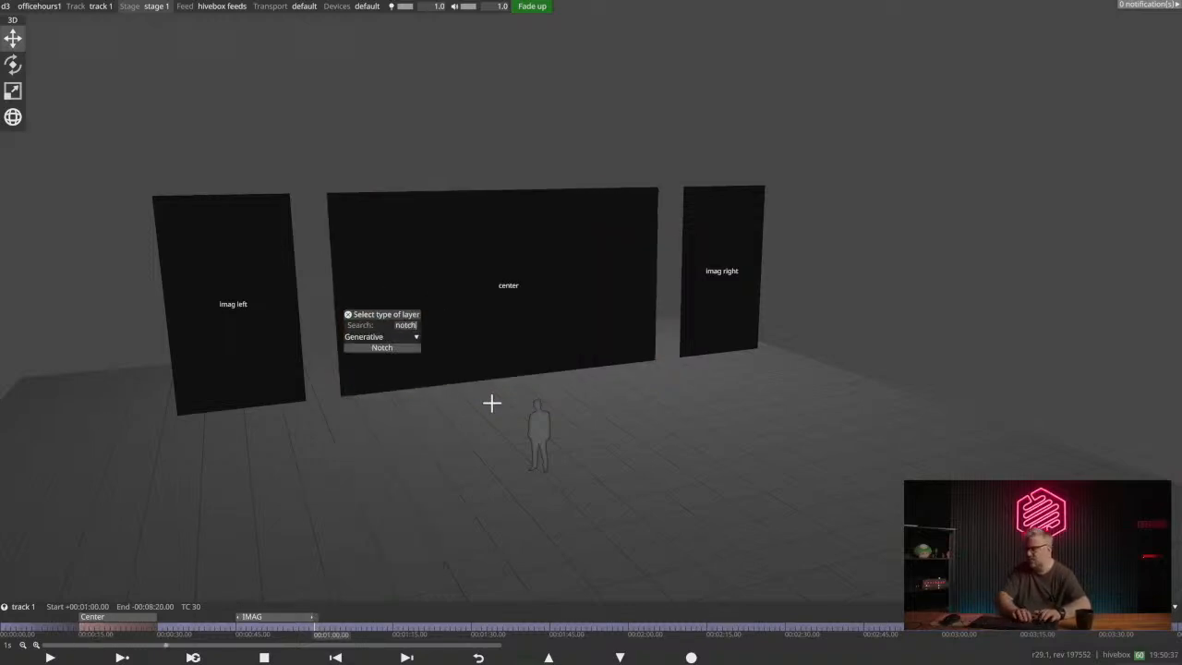
click(374, 348)
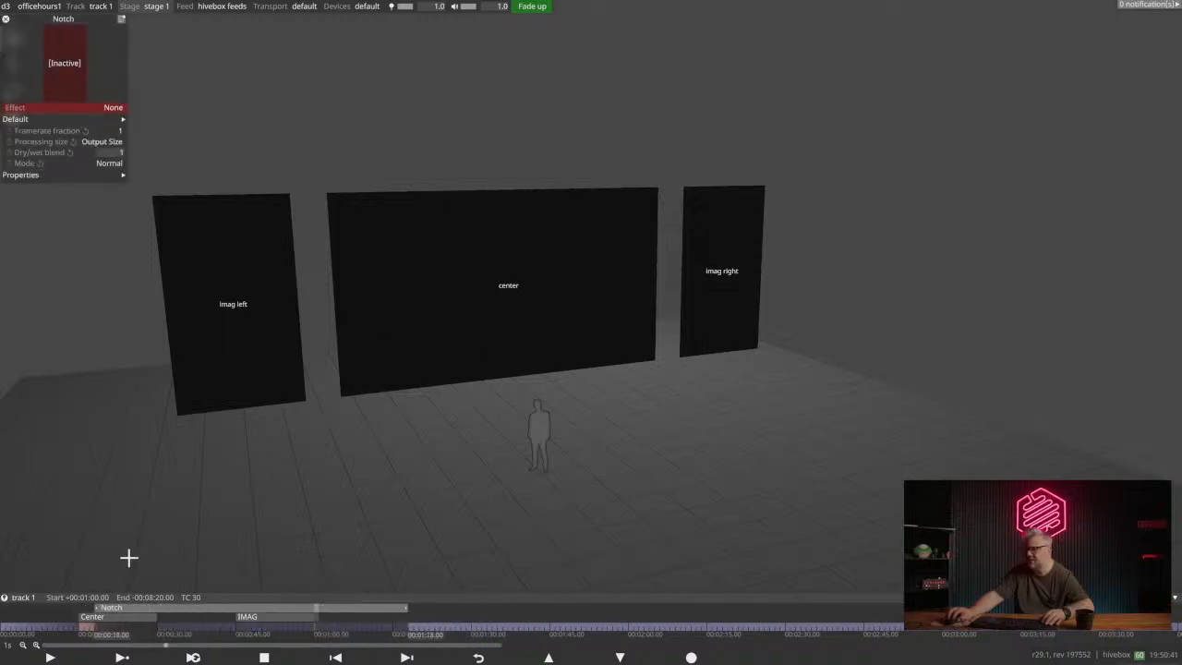
- Shorten the Notch layer to end at about 30 s and play the section from 21 s
click(111, 632)
drag(389, 605, 155, 607)
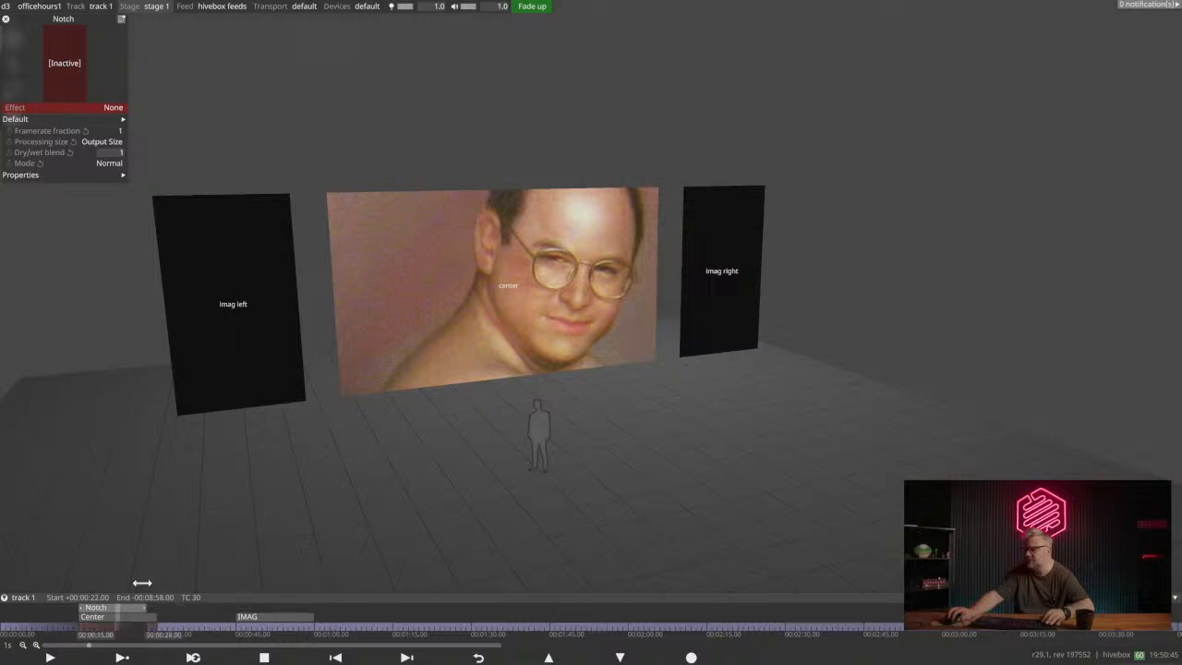
click(111, 631)
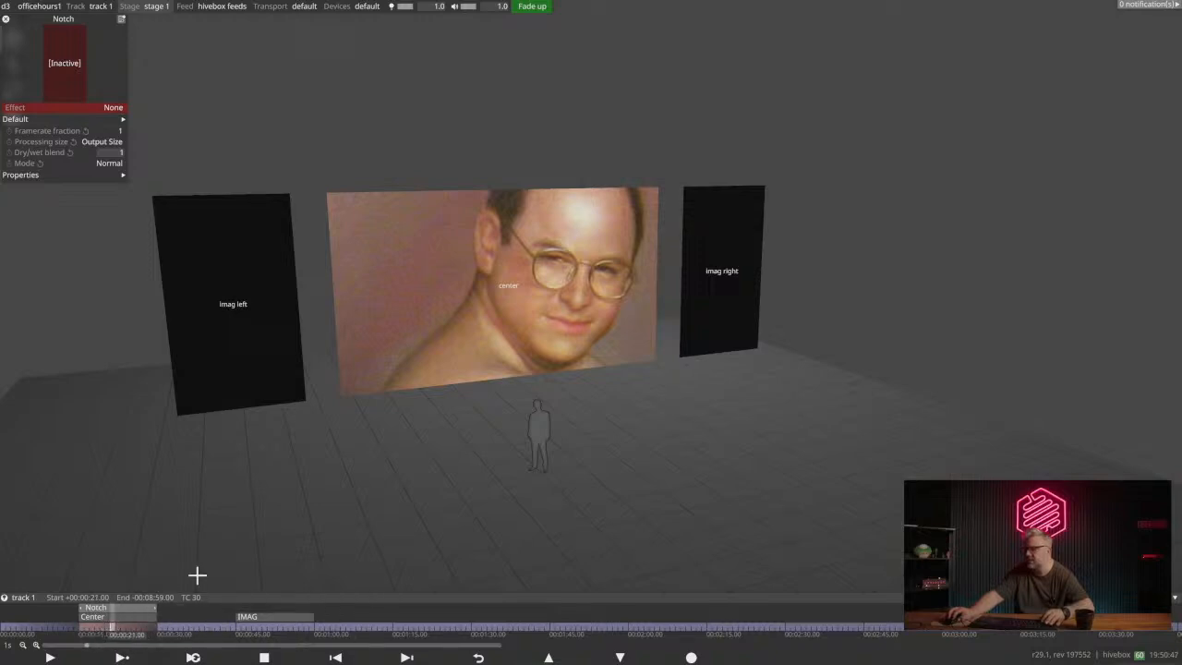
key(space)
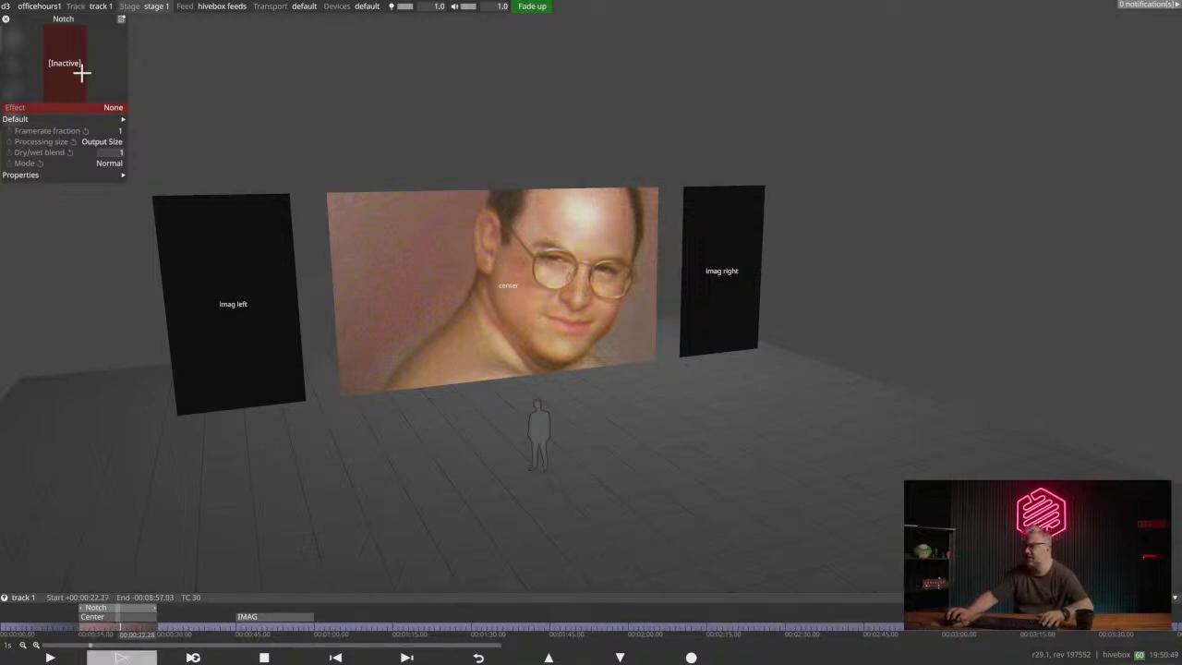
- Assign the officehours block as the Notch layer's effect
click(111, 107)
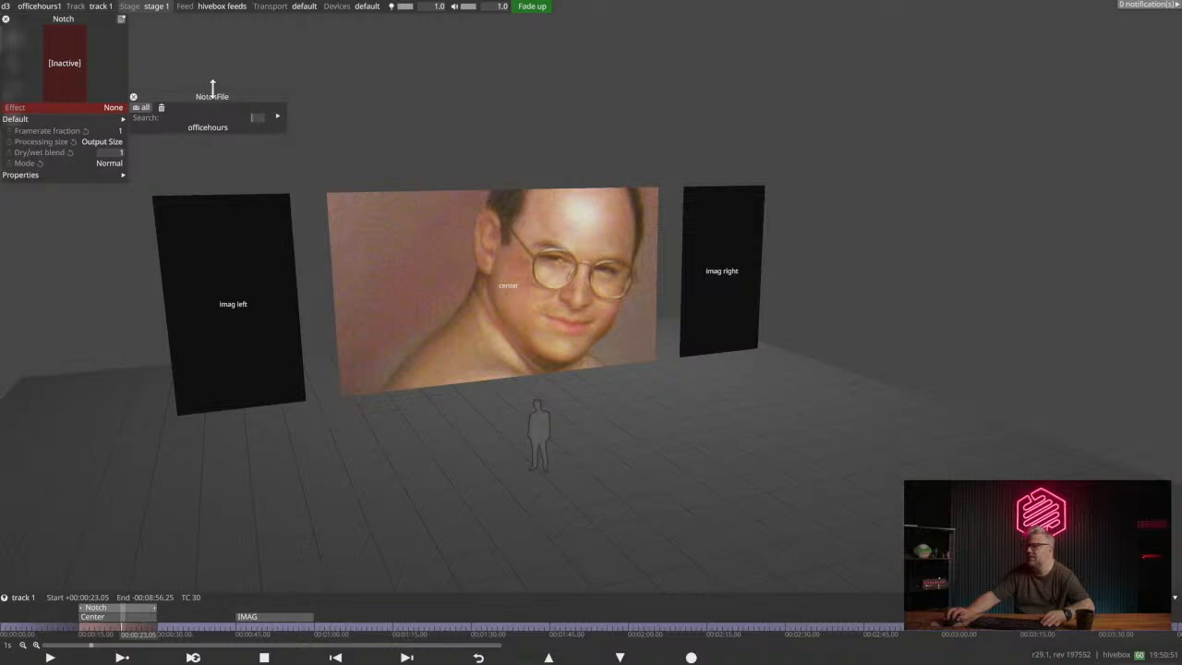
drag(212, 90, 259, 82)
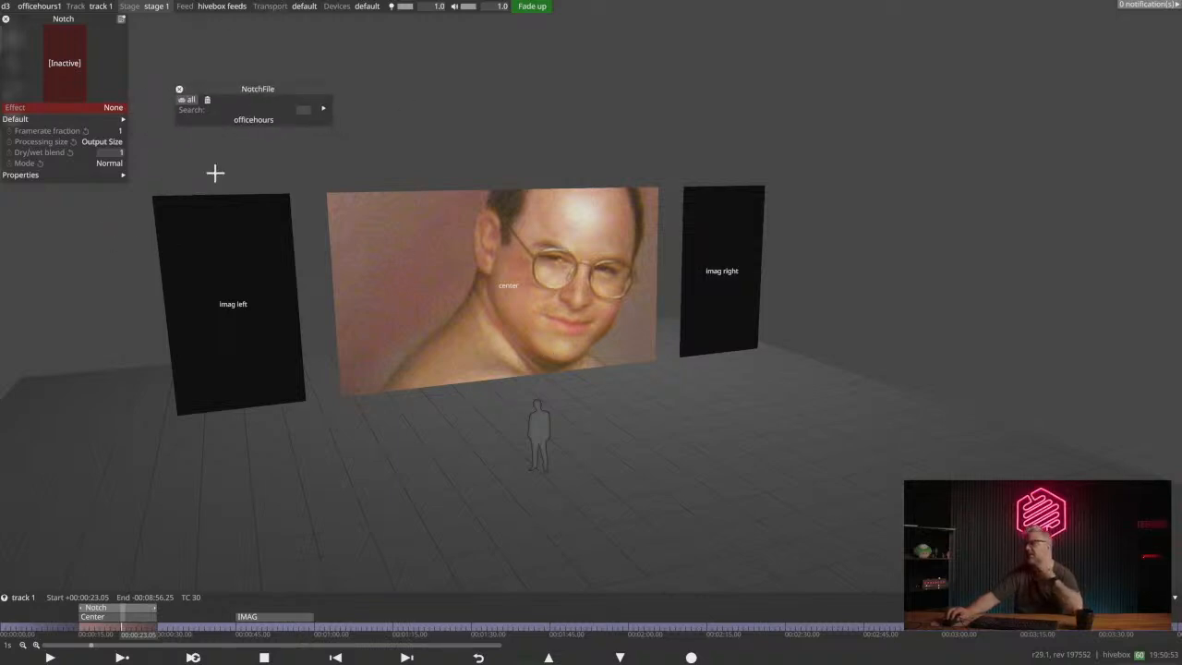
click(253, 119)
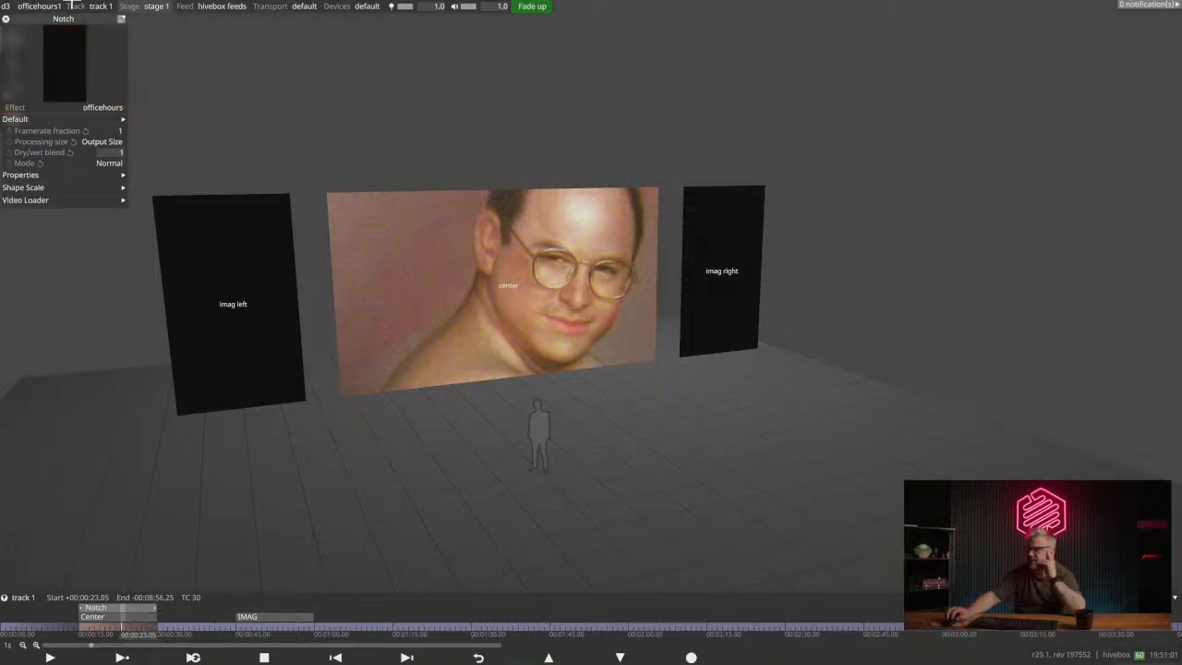
- Expand the Notch layer's Default, Properties and Shape Scale groups to examine the exposed parameters
click(80, 119)
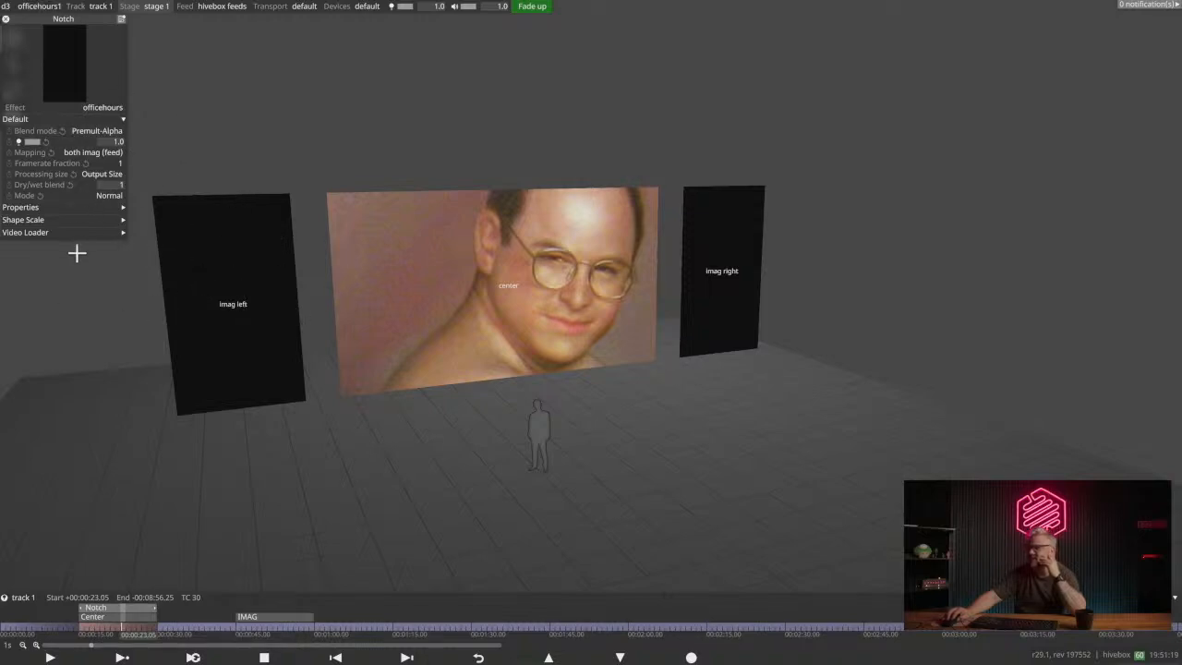
click(52, 206)
click(74, 231)
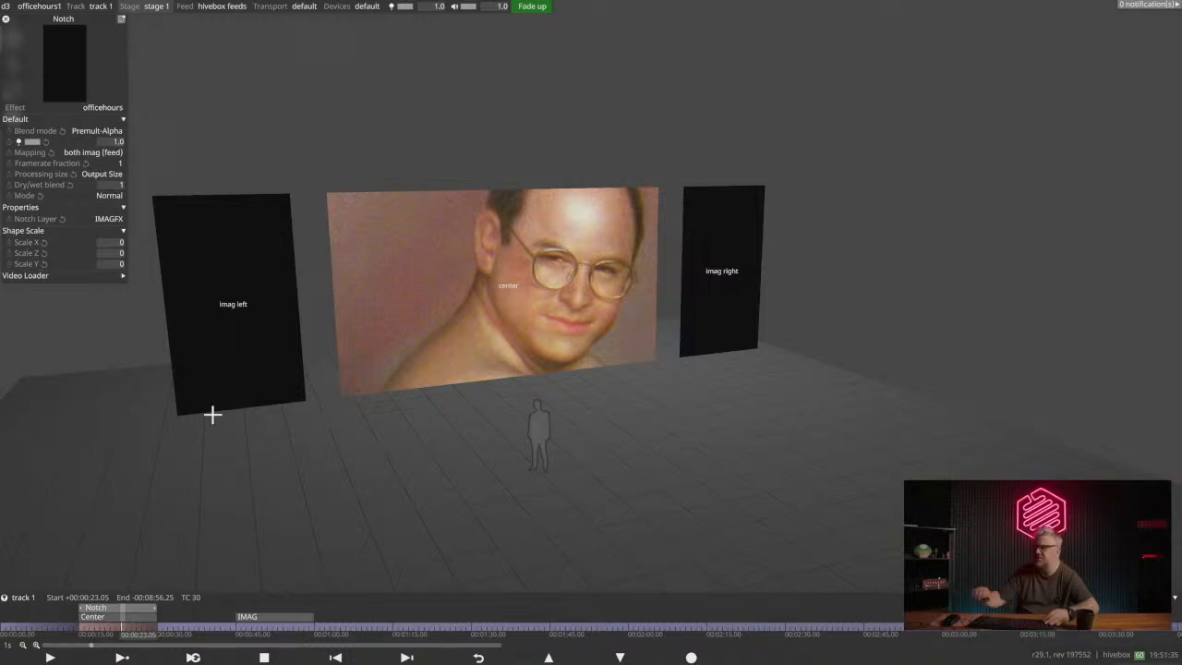
- Add a Video layer named Cam above the Notch layer, starting at 15 s and ending at about 30 s
right_click(75, 564)
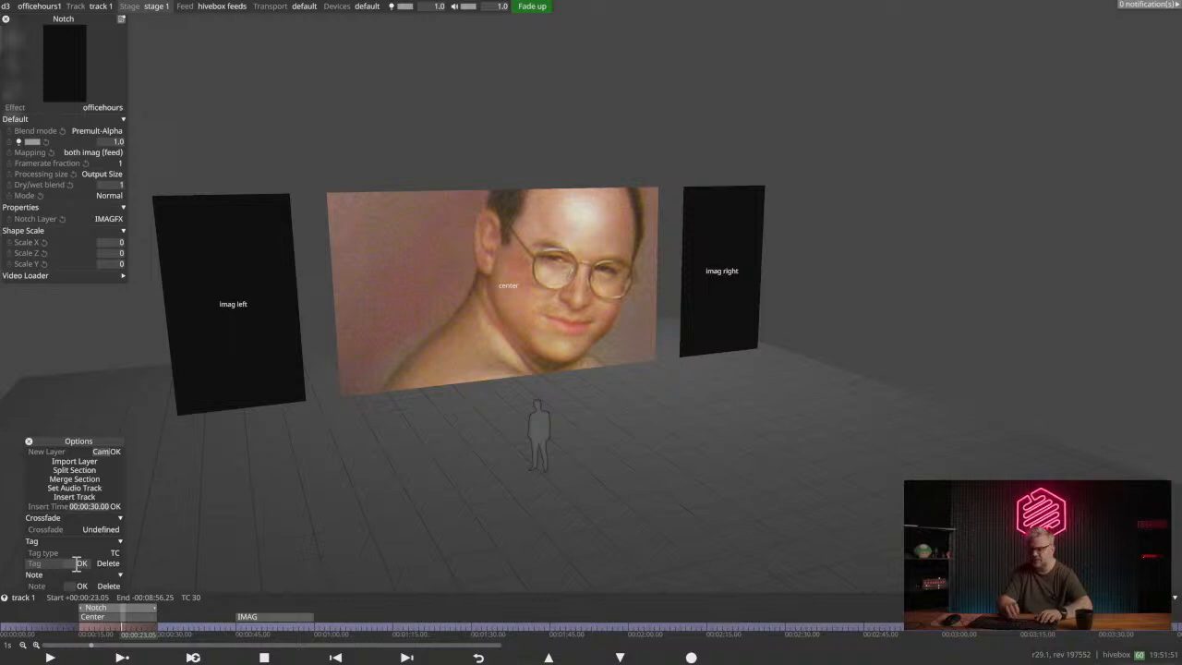
key(Return)
text(v)
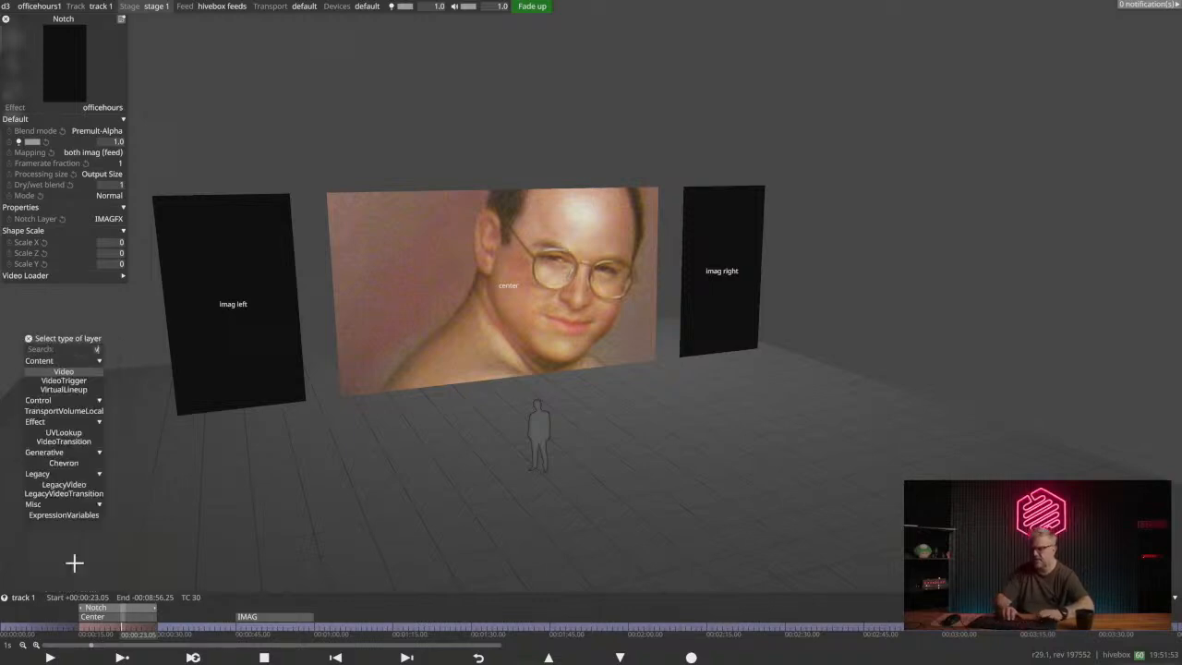
key(Return)
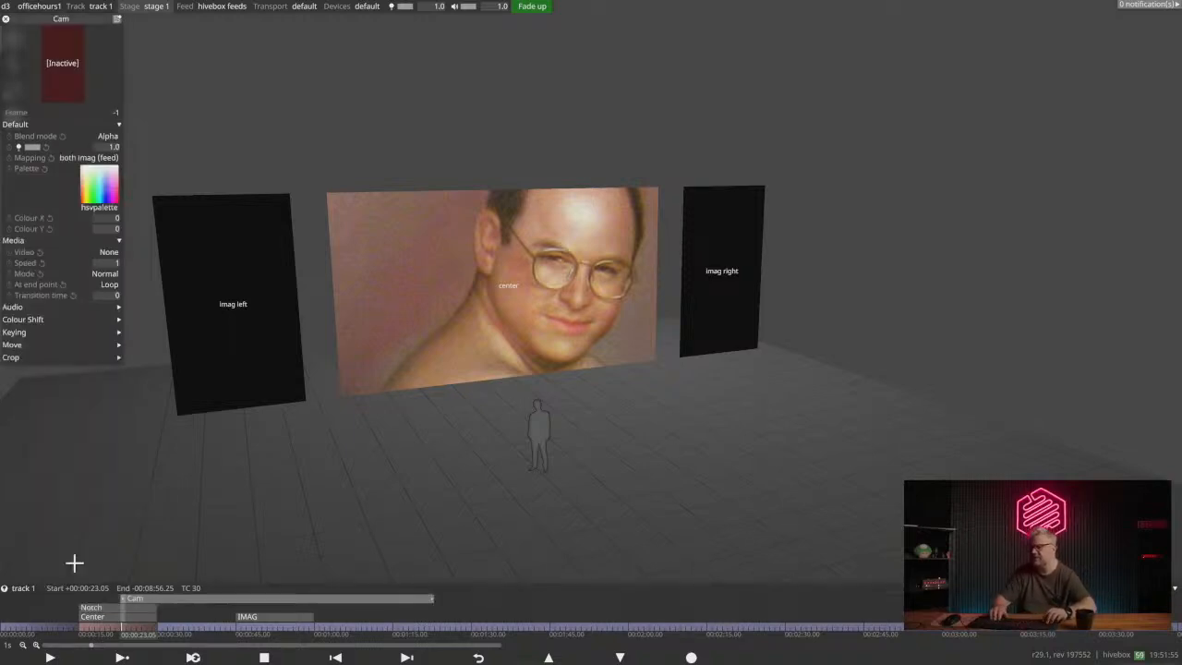
drag(162, 598, 120, 599)
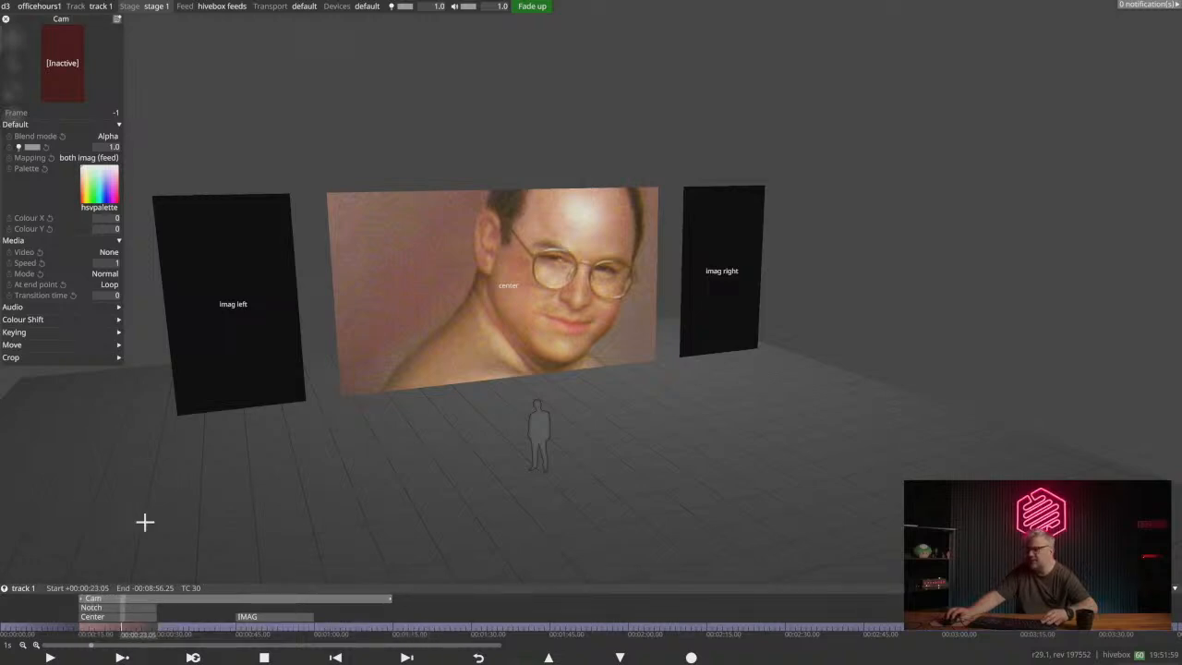
drag(388, 598, 152, 561)
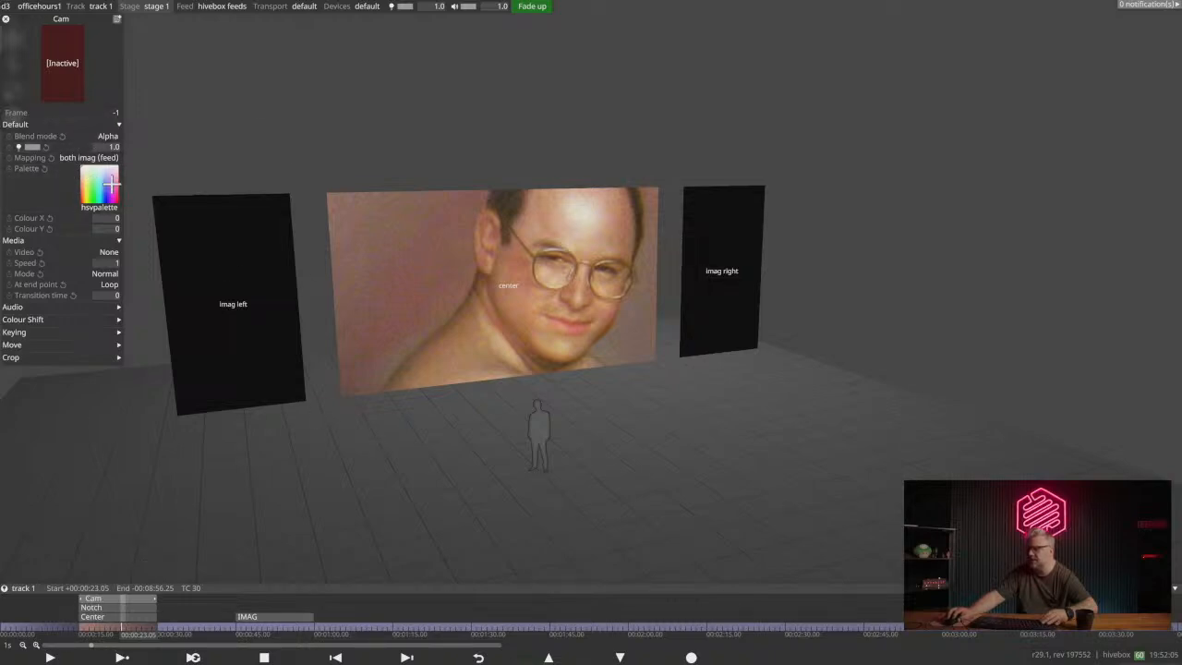
- Assign the transcoded guitarist clip as the Cam layer's video and play the section
click(107, 252)
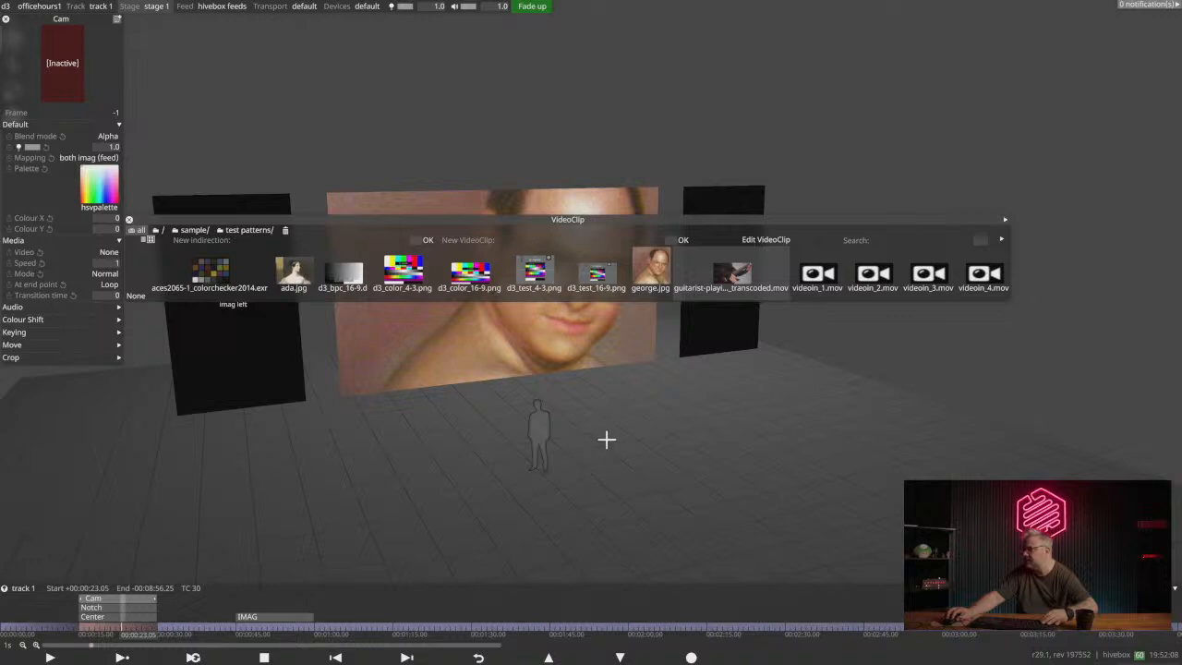
click(732, 275)
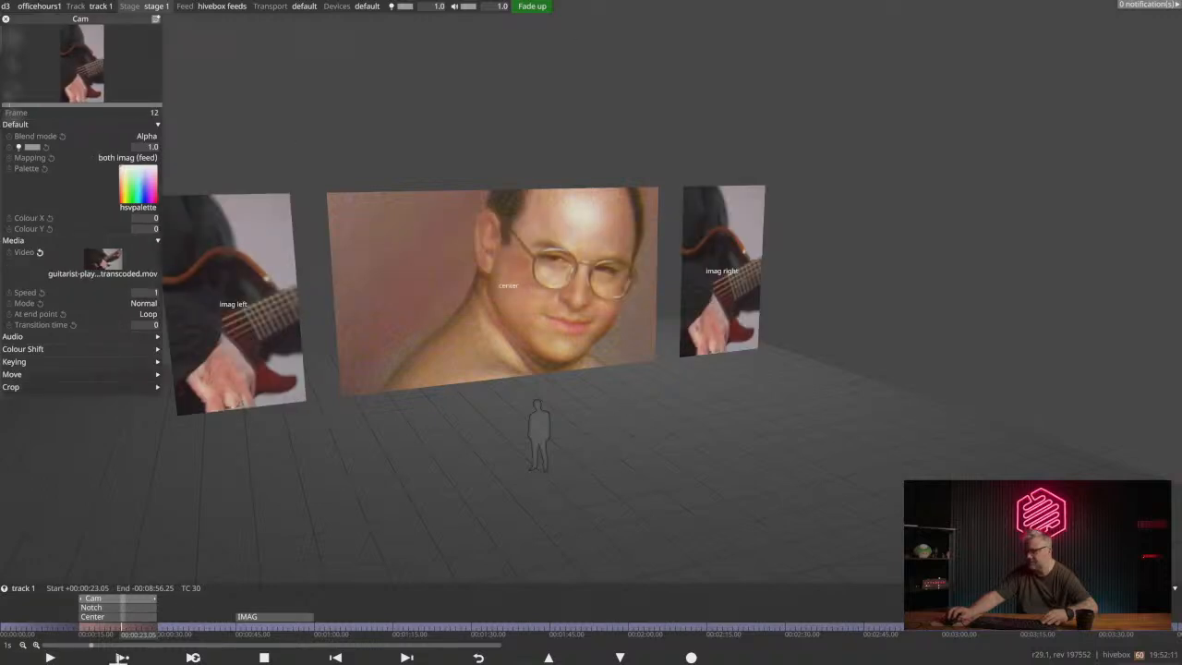
click(122, 657)
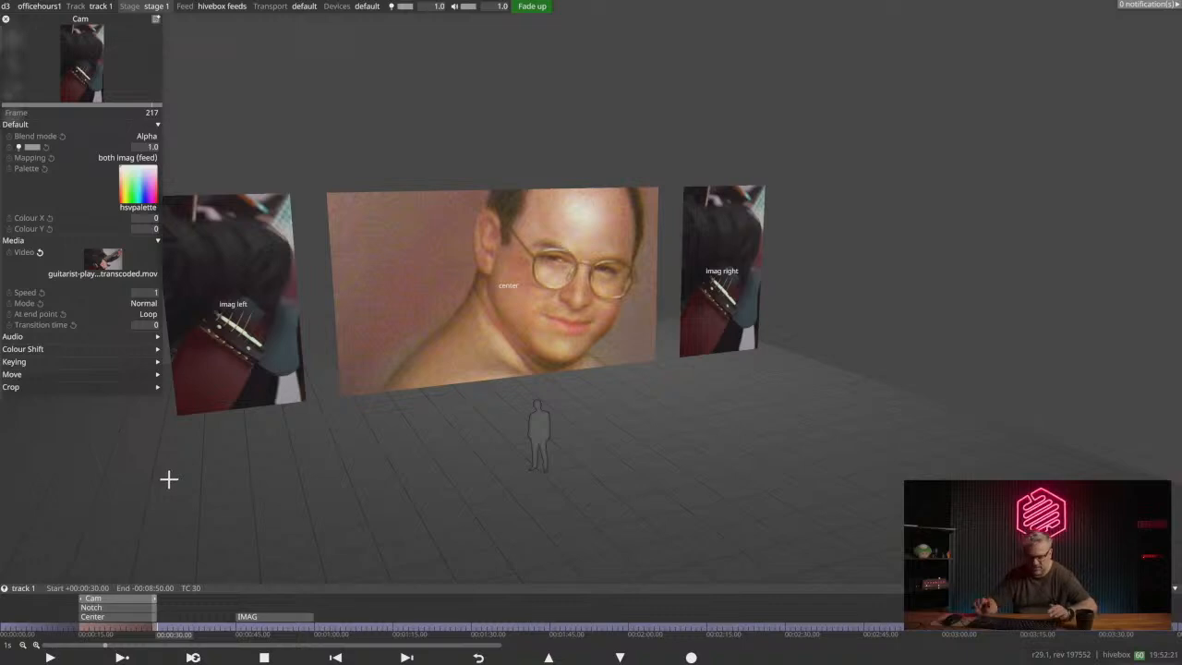
- Move the Cam layer below the Notch layer, switching their stacking order back and forth to compare the output
right_click(110, 600)
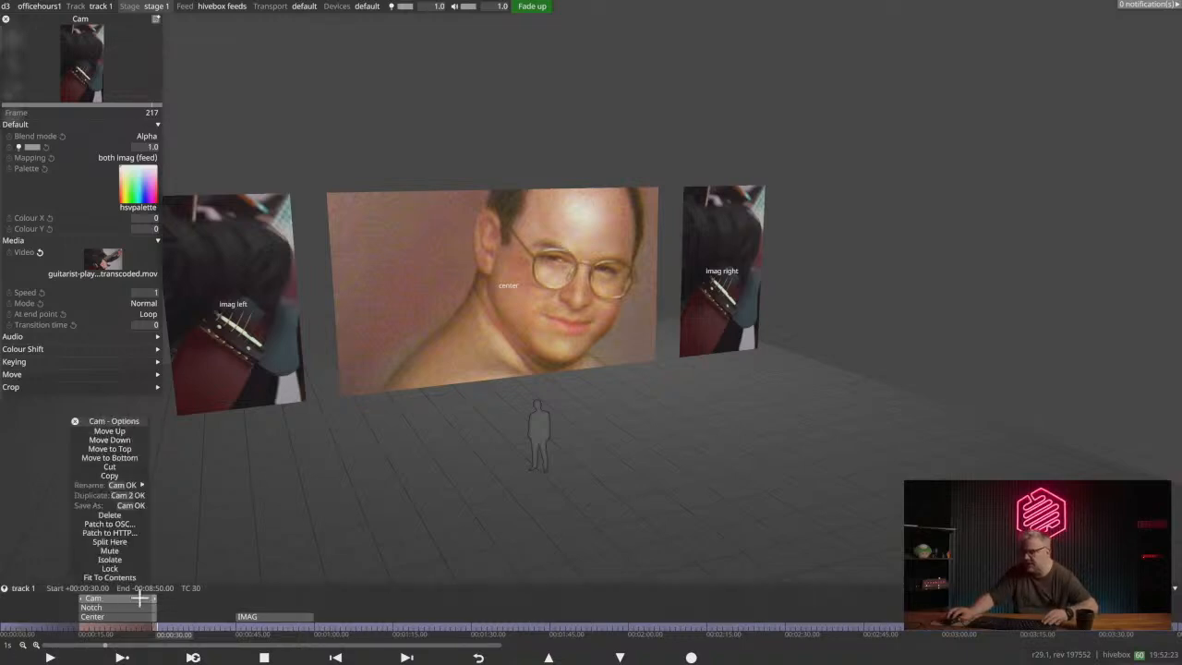
click(130, 440)
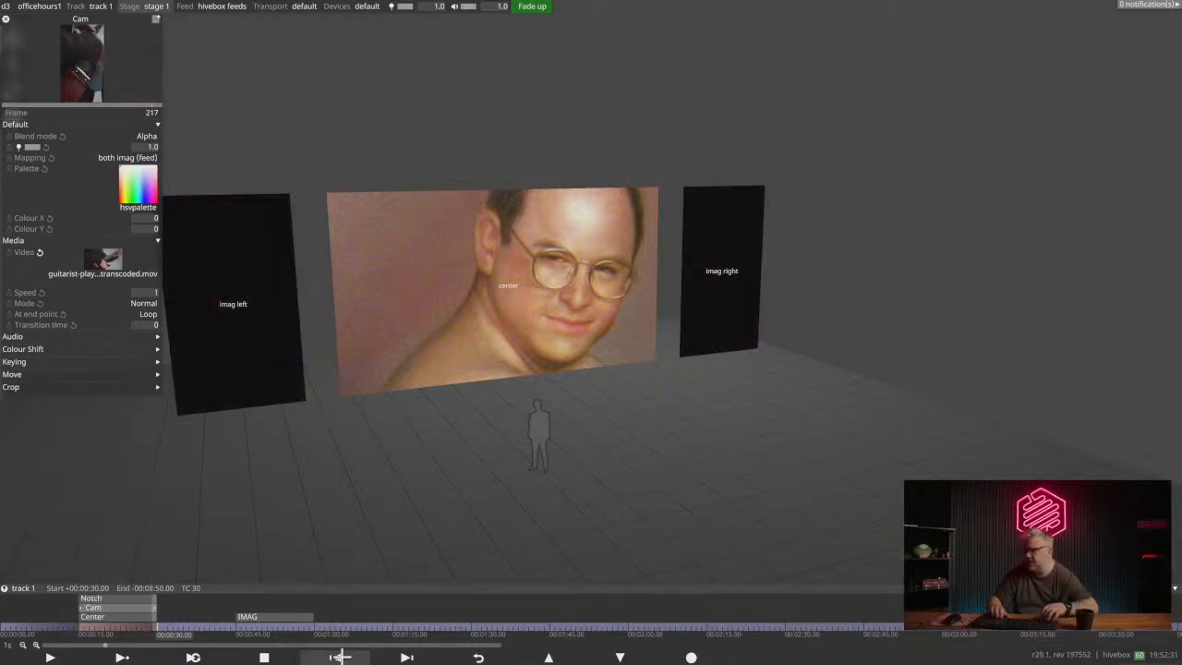
key(alt+Up)
key(alt+Down)
key(alt+Up)
key(alt+Down)
key(alt+Up)
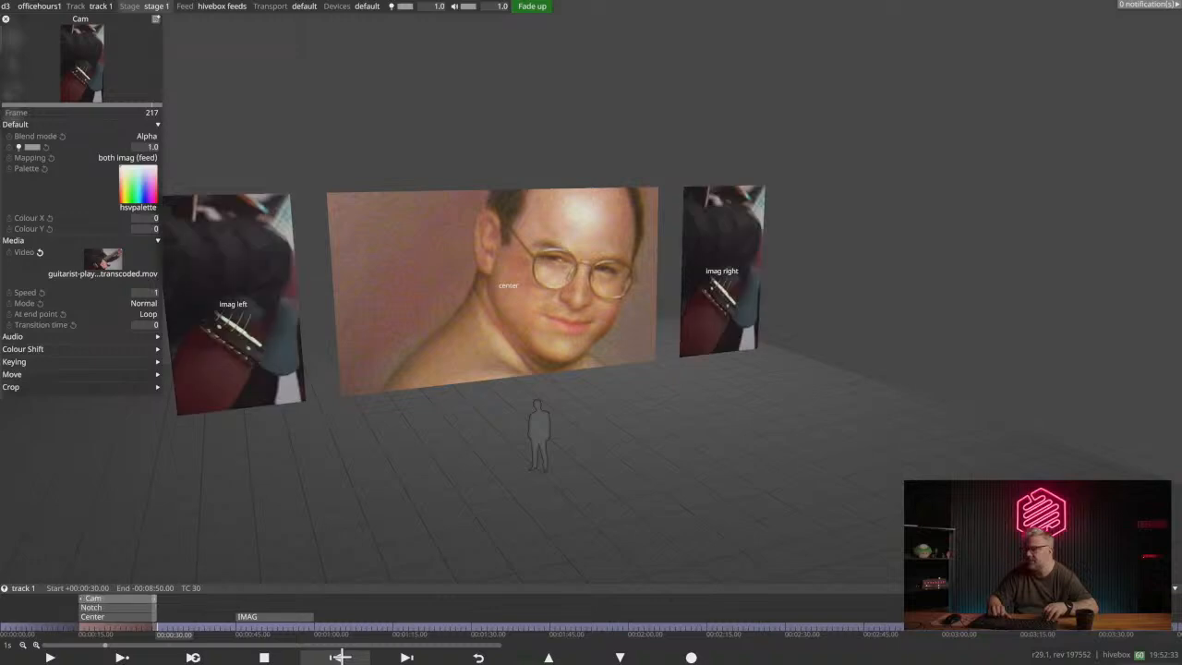
key(alt+Down)
key(alt+Up)
key(alt+Down)
key(alt+Up)
key(alt+Down)
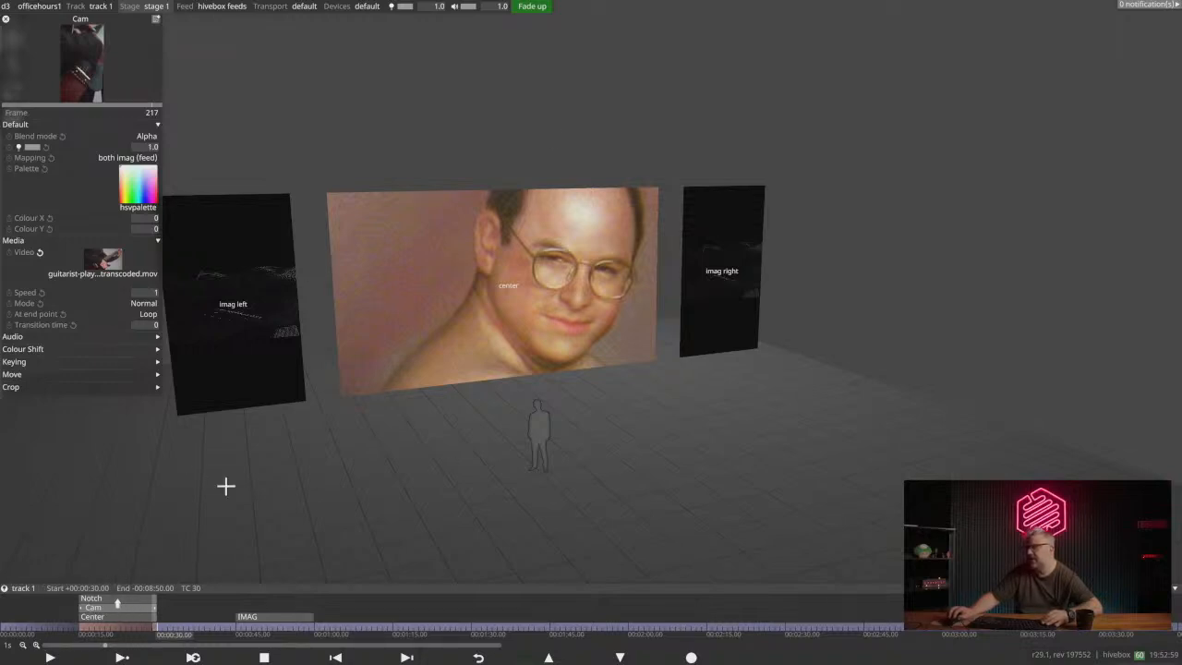
- Bring the IMAG screens closer in the stage view and examine the Notch effect playing on them
scroll(253, 293, up, 1)
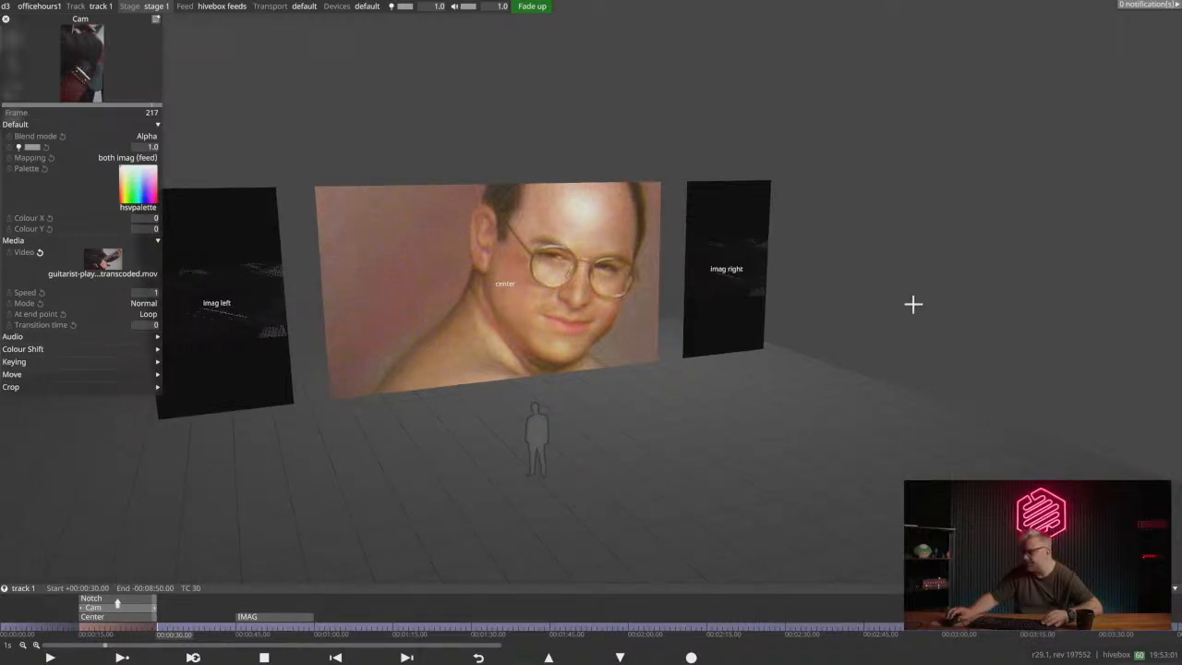
scroll(951, 291, up, 4)
middle_drag(986, 273, 869, 373)
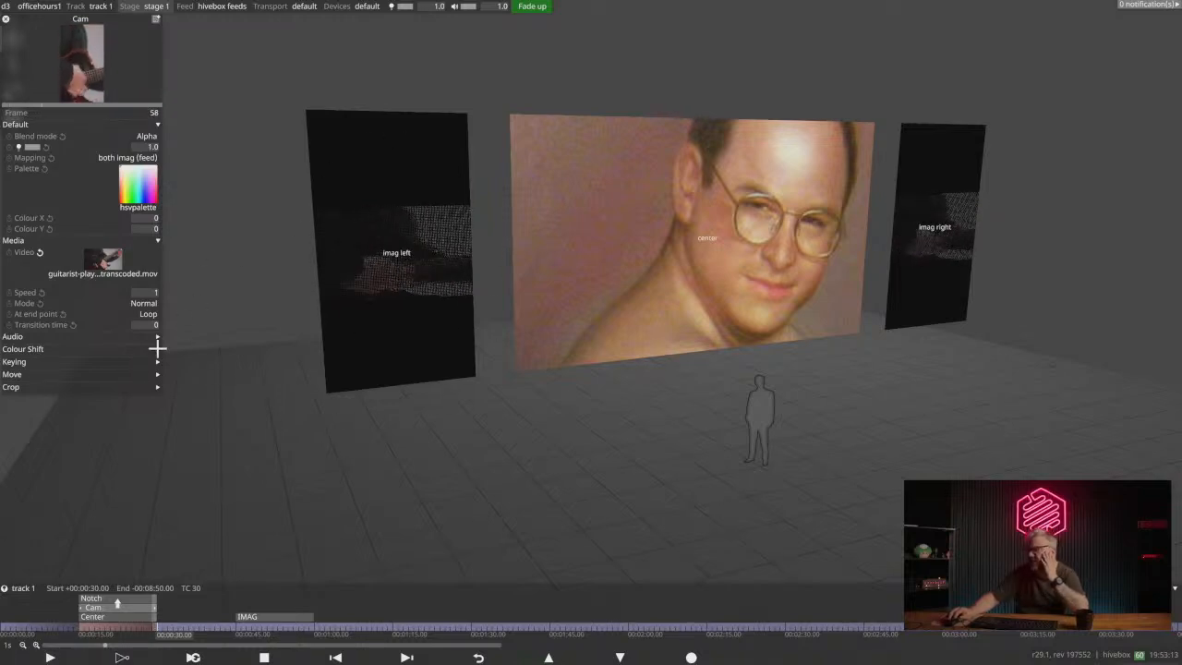
click(111, 606)
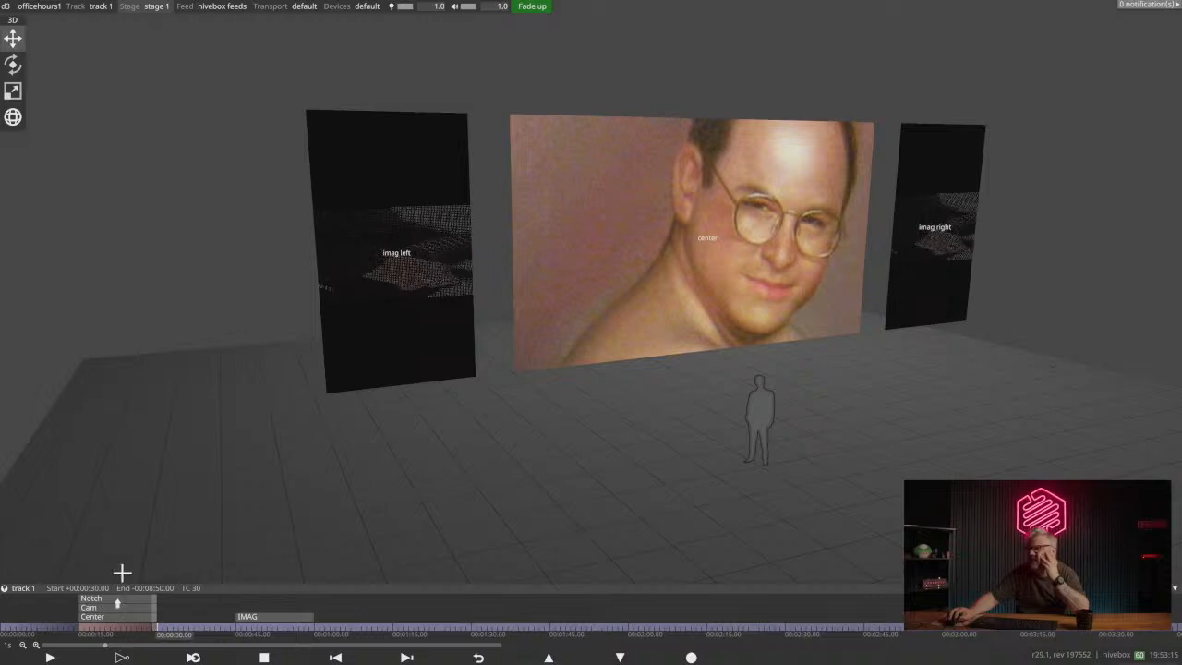
click(113, 606)
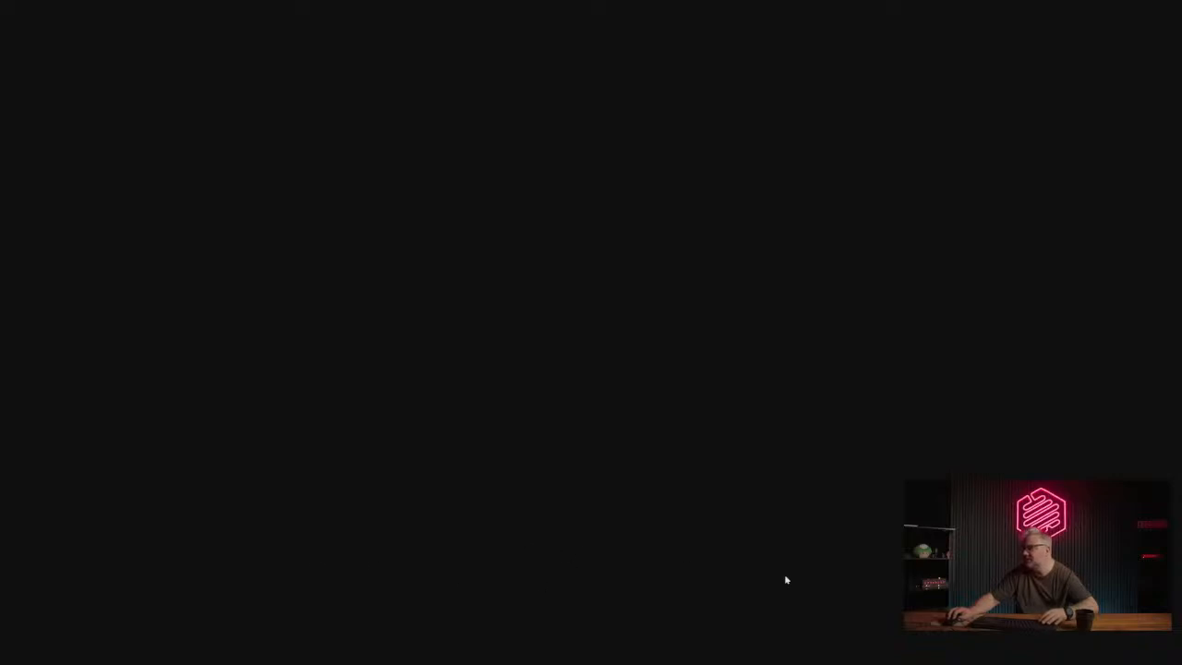
- Switch to Notch Builder and check the output resolution in the project's rendering settings, leaving them unchanged
key(alt+Tab)
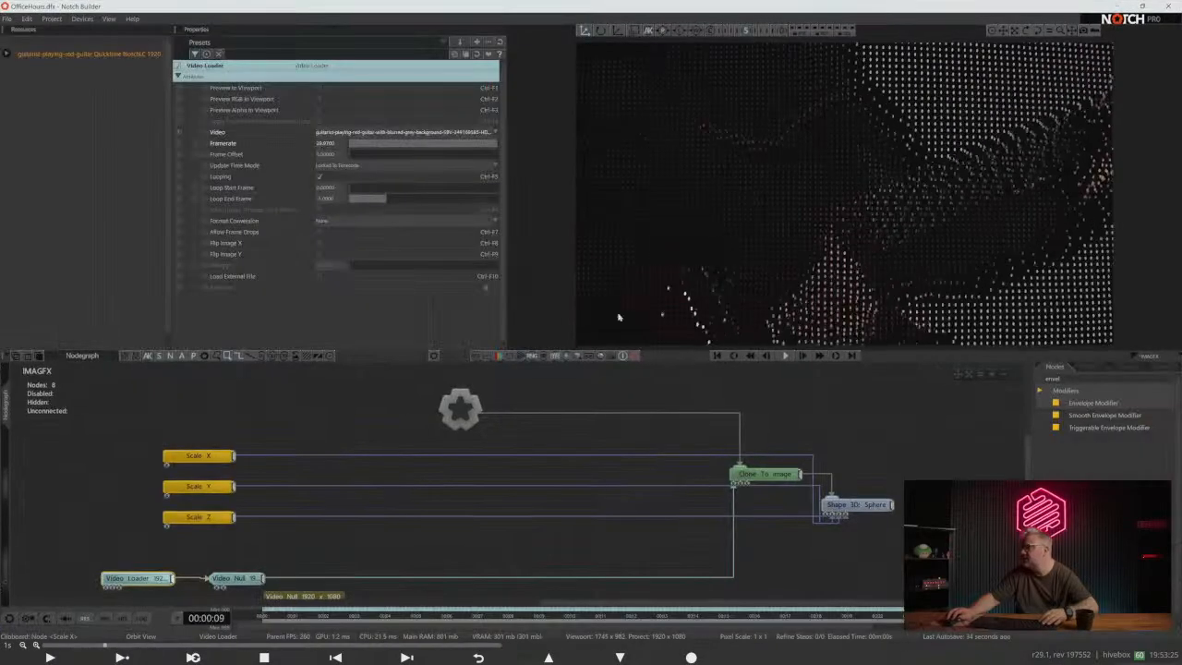
click(51, 19)
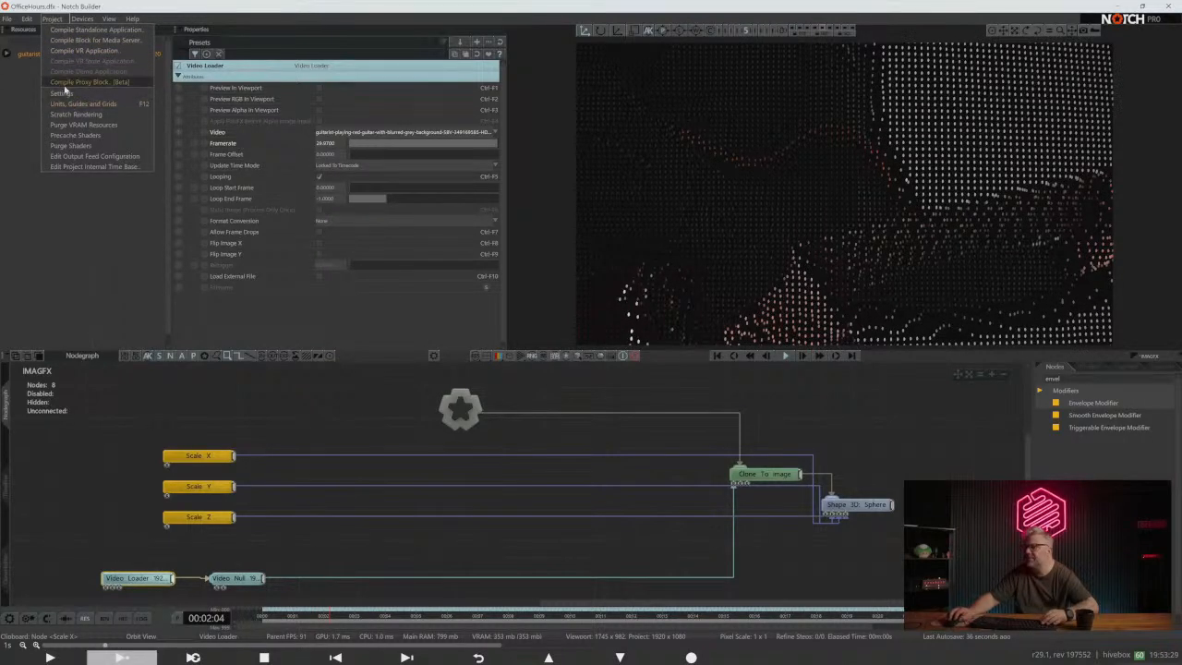
click(65, 94)
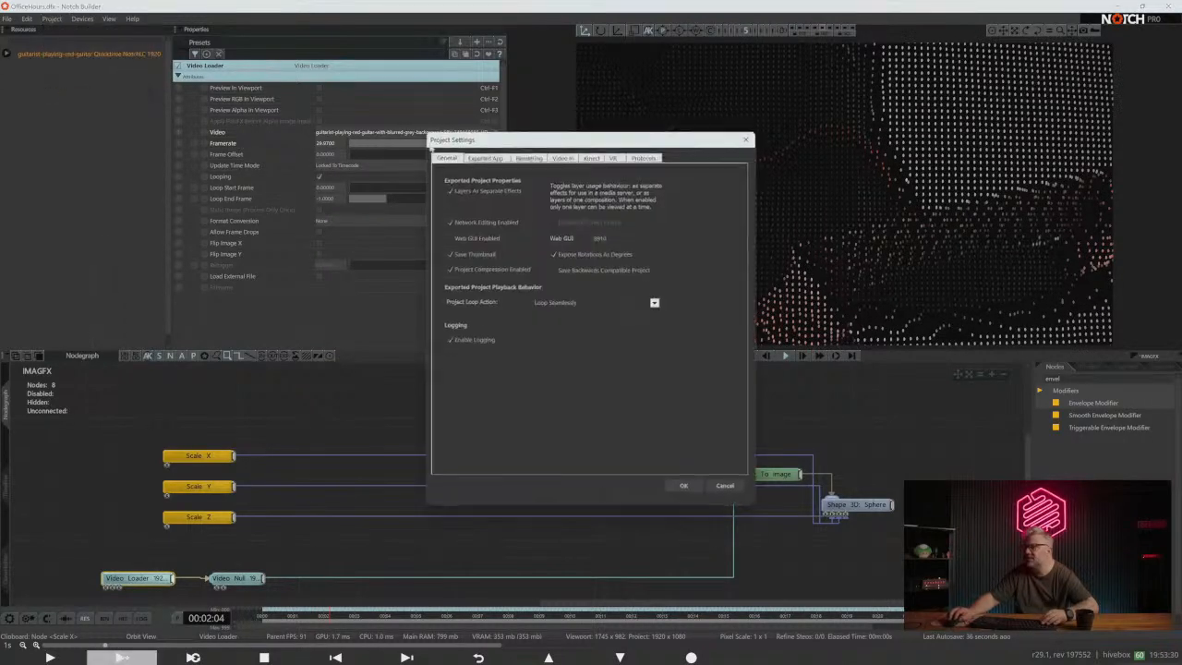
click(529, 159)
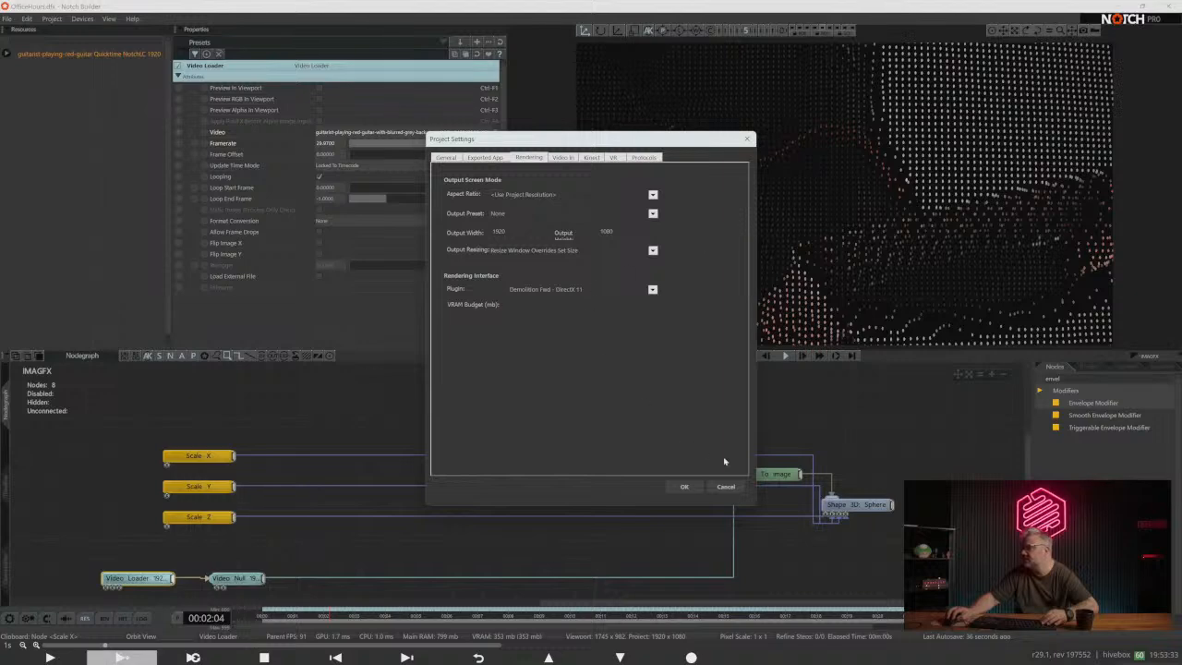
click(736, 488)
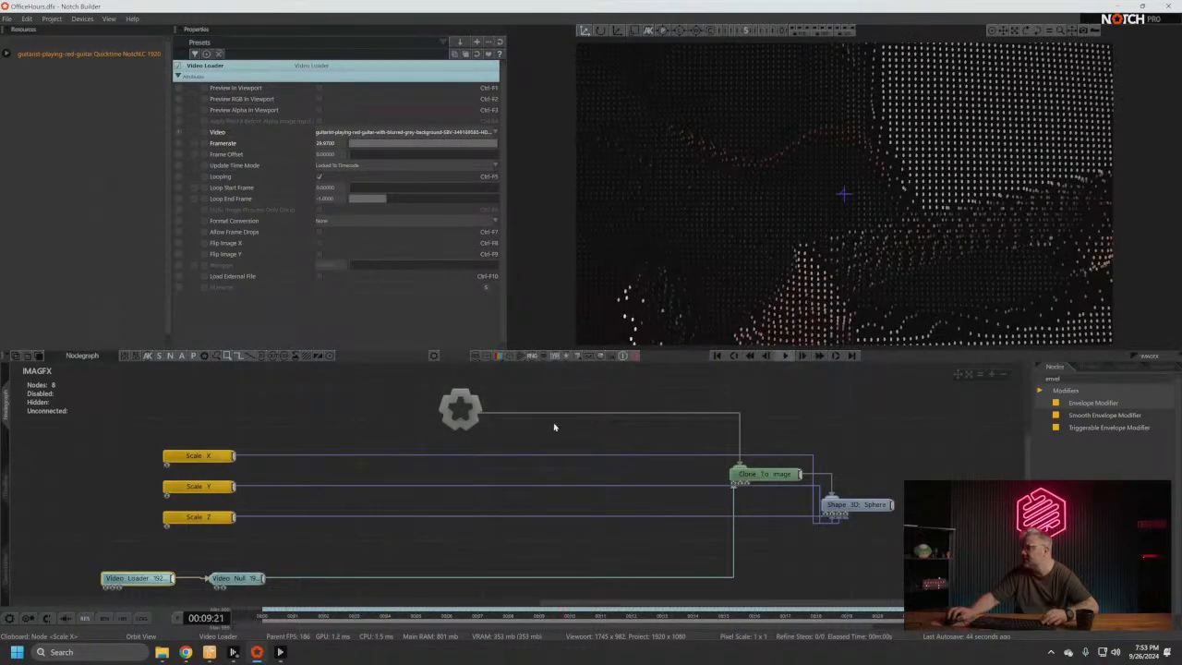
- Switch back to Disguise and examine the Notch layer's Video Loader parameters and the available video textures
key(alt+Tab)
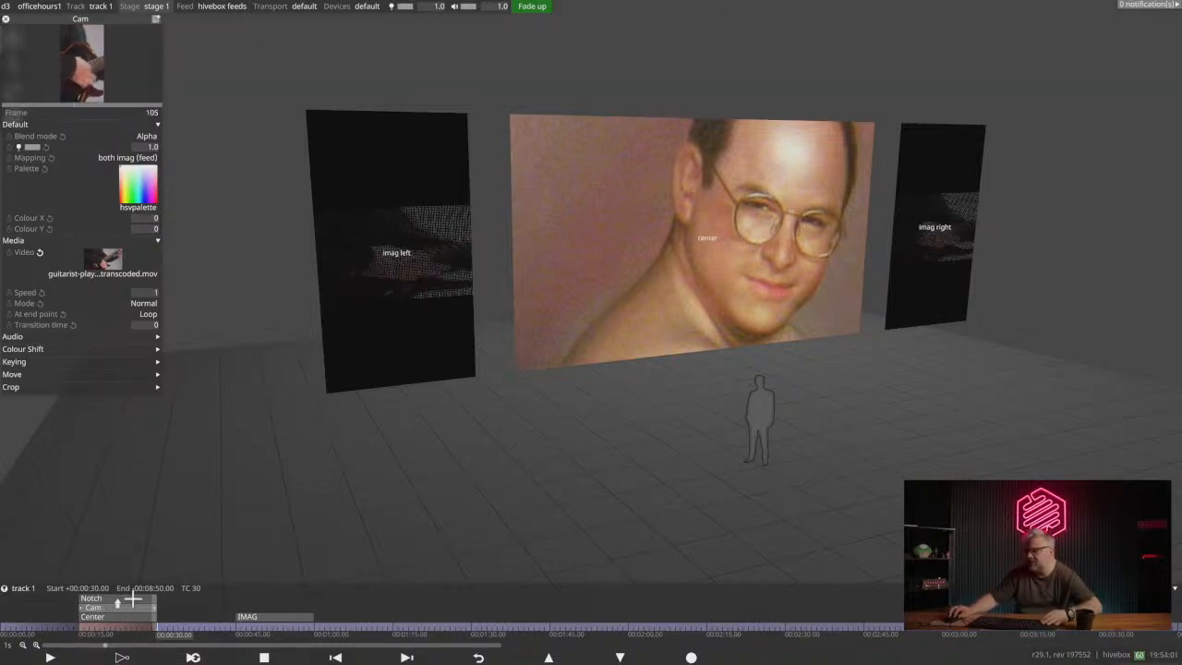
click(92, 598)
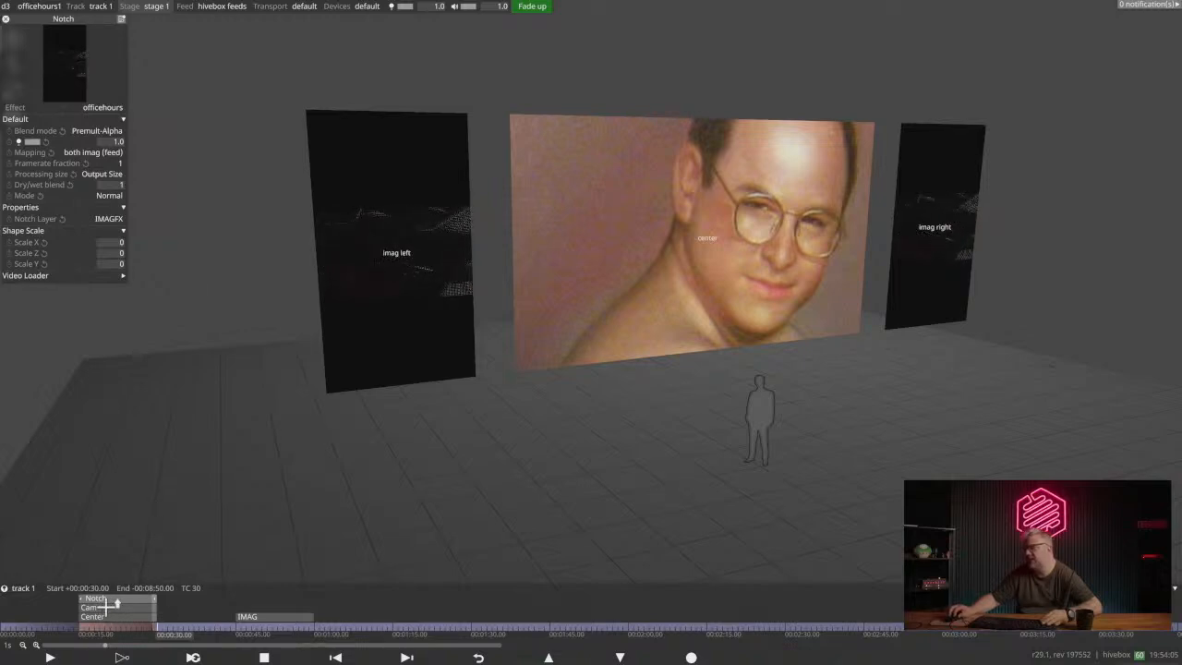
click(54, 275)
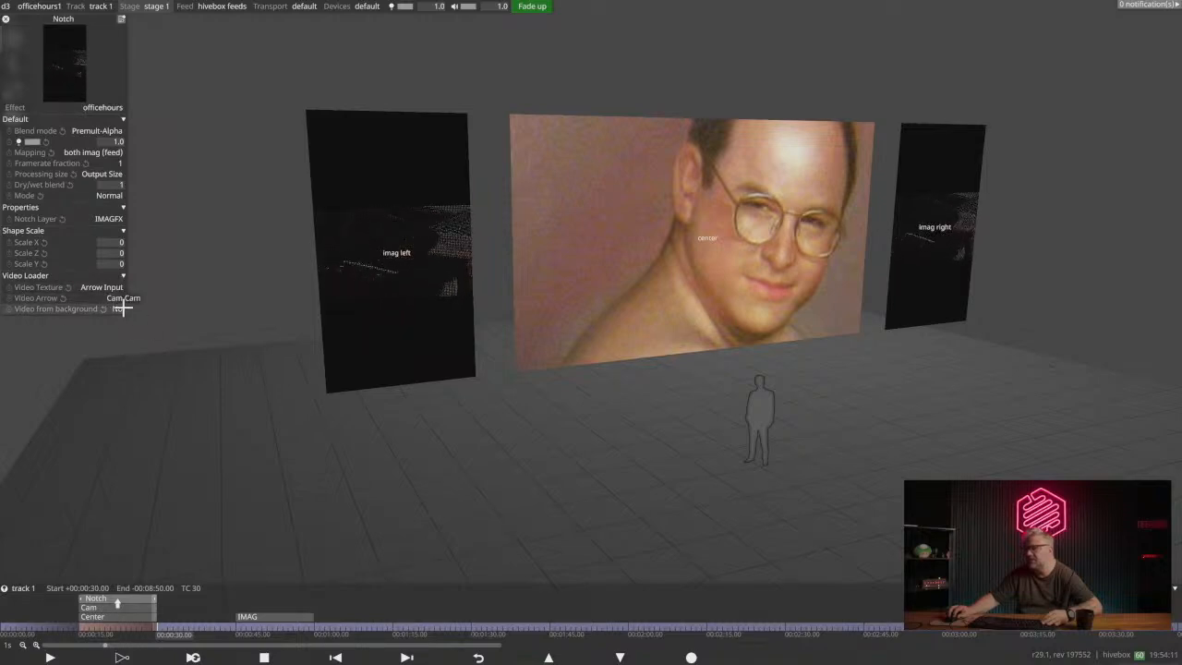
click(97, 287)
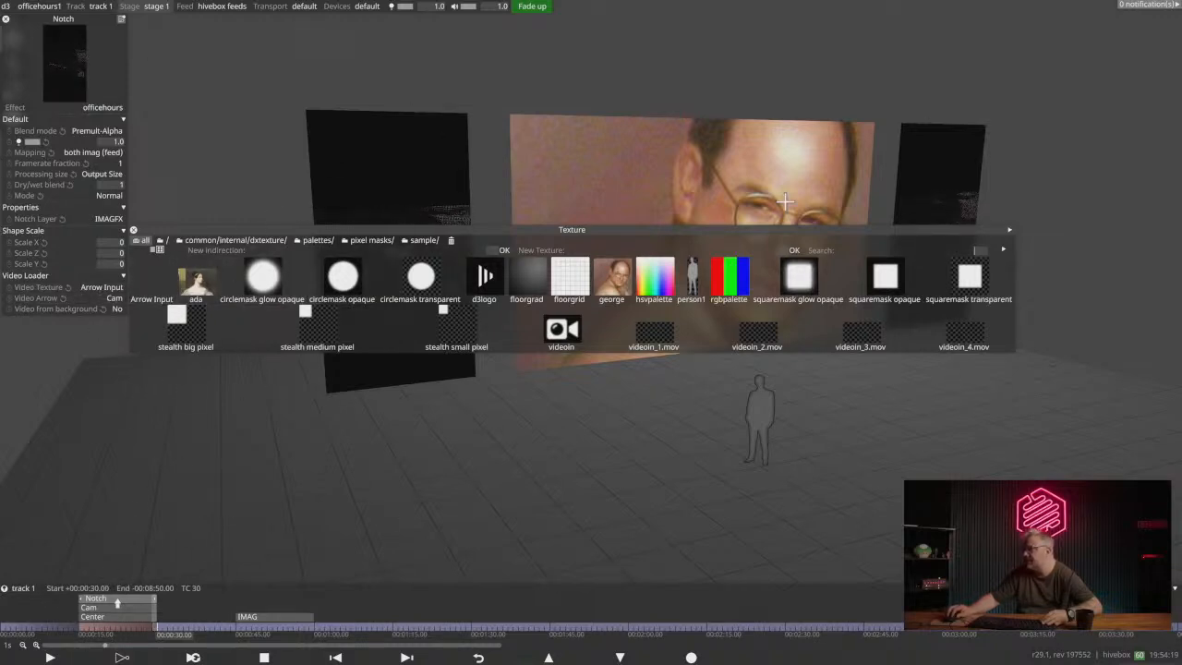
click(133, 230)
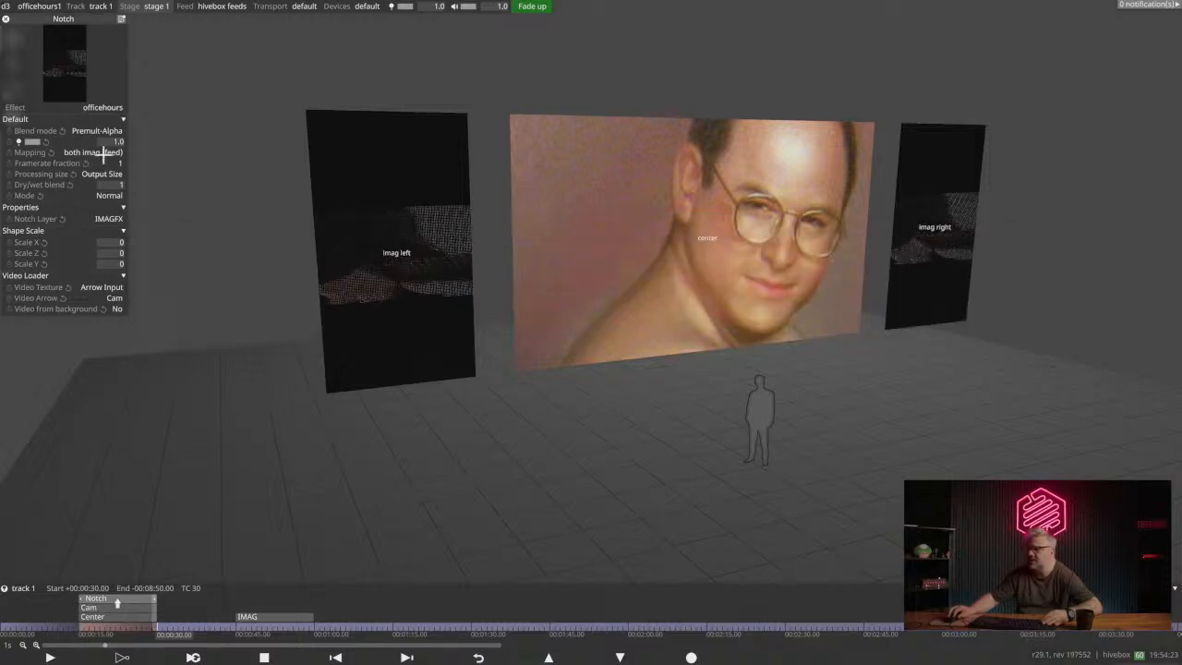
- Set the resolution of the Notch layer's both imag feed mapping to 1920 x 1080
click(92, 151)
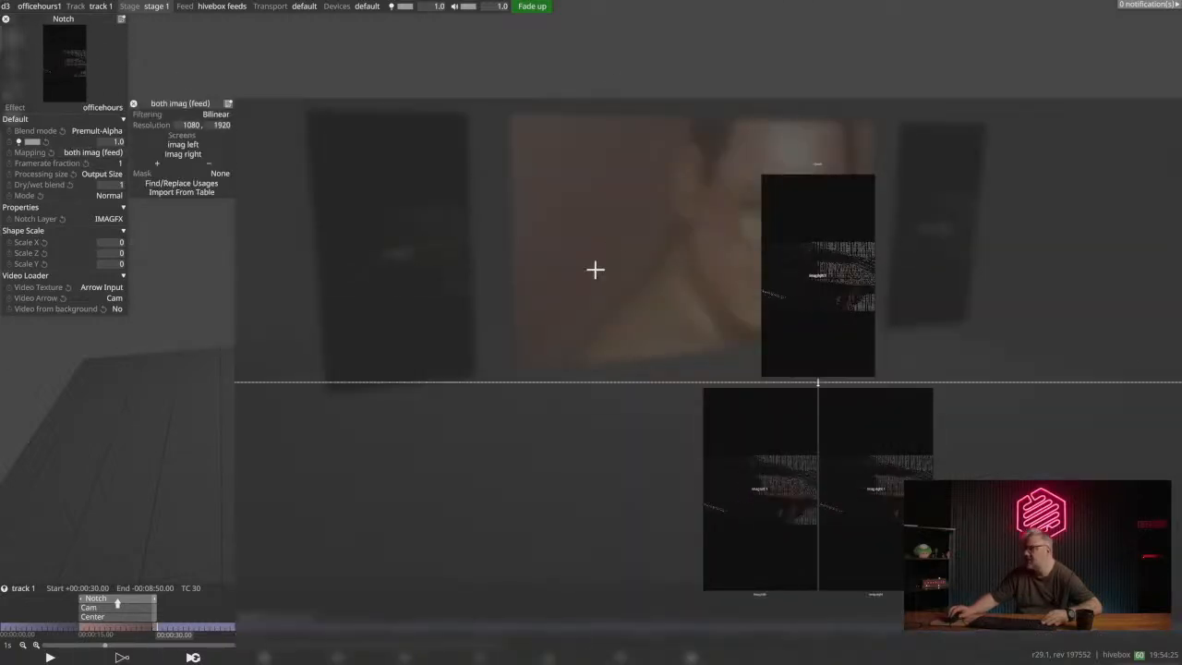
drag(684, 253, 601, 187)
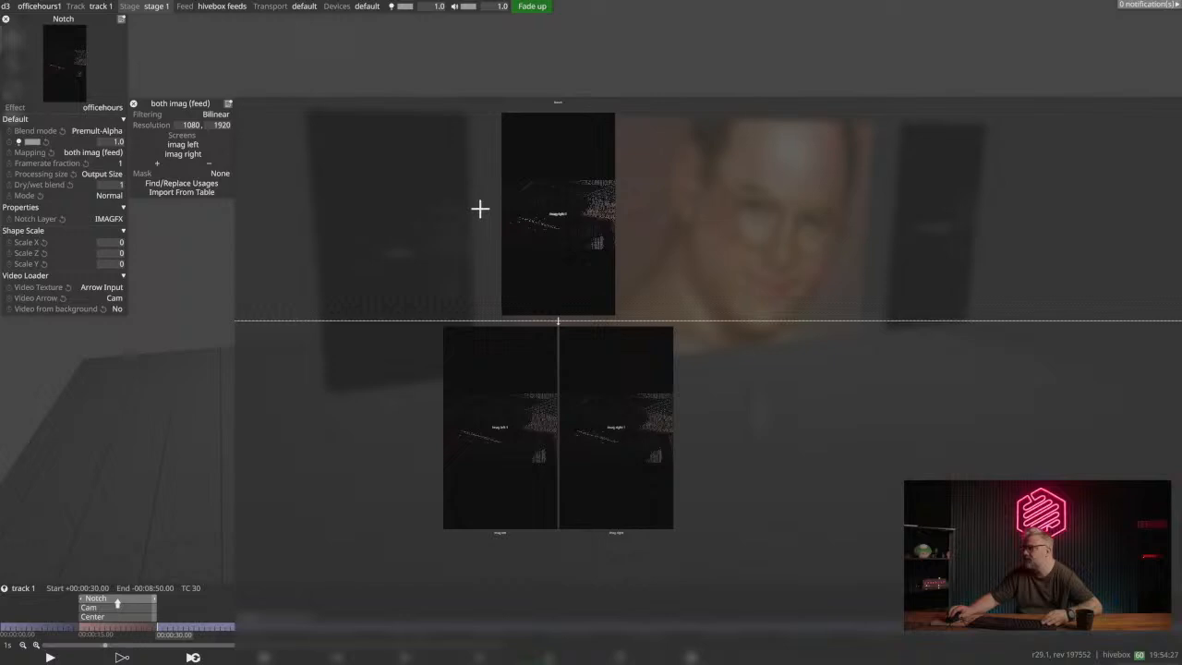
click(191, 126)
text(1920)
key(Tab)
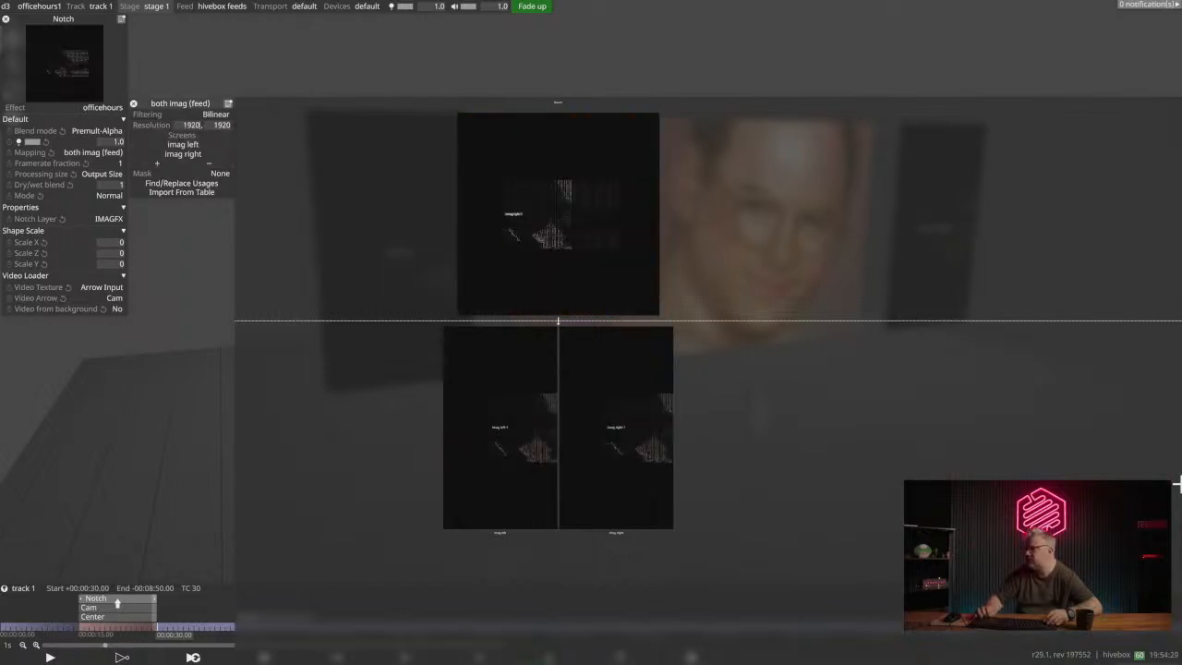
text(1080)
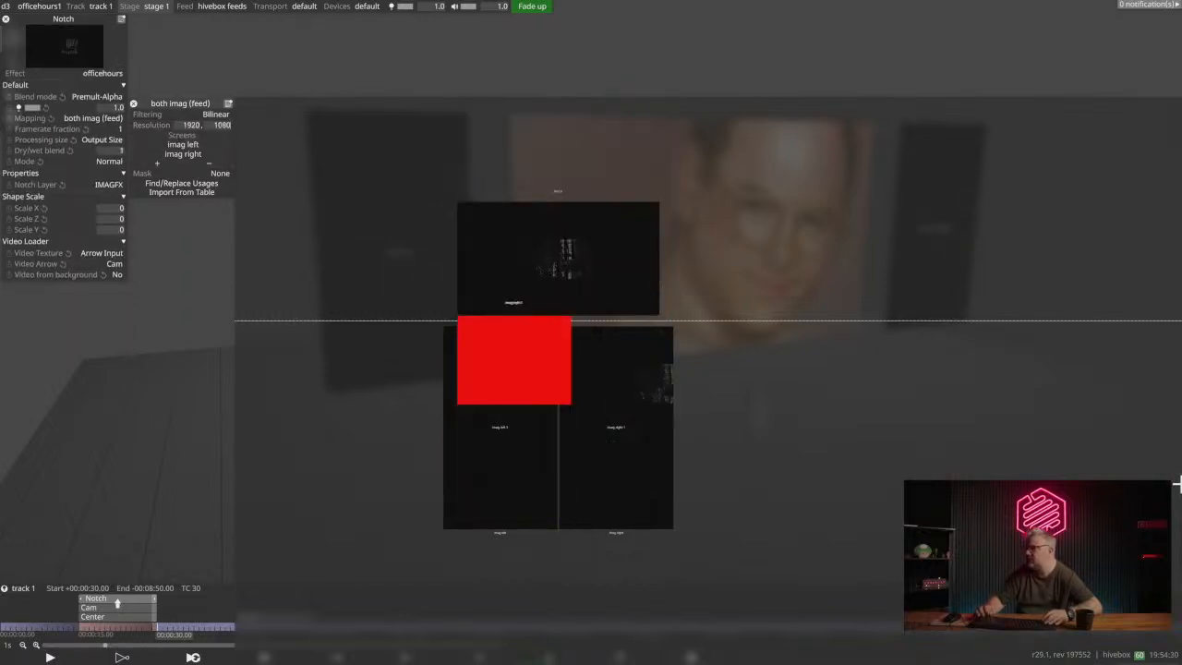
- Resize the imag left and imag right regions of the feed mapping to fill the full 1920 x 1080 canvas
click(522, 265)
drag(515, 403, 525, 315)
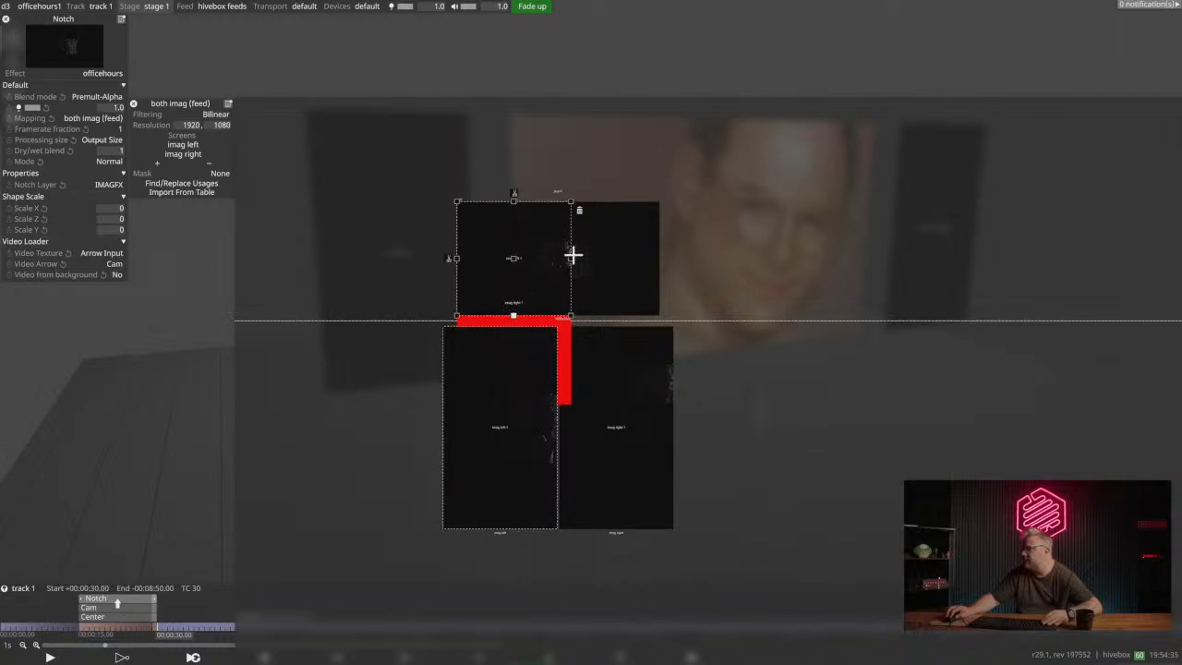
drag(571, 260, 660, 262)
click(566, 341)
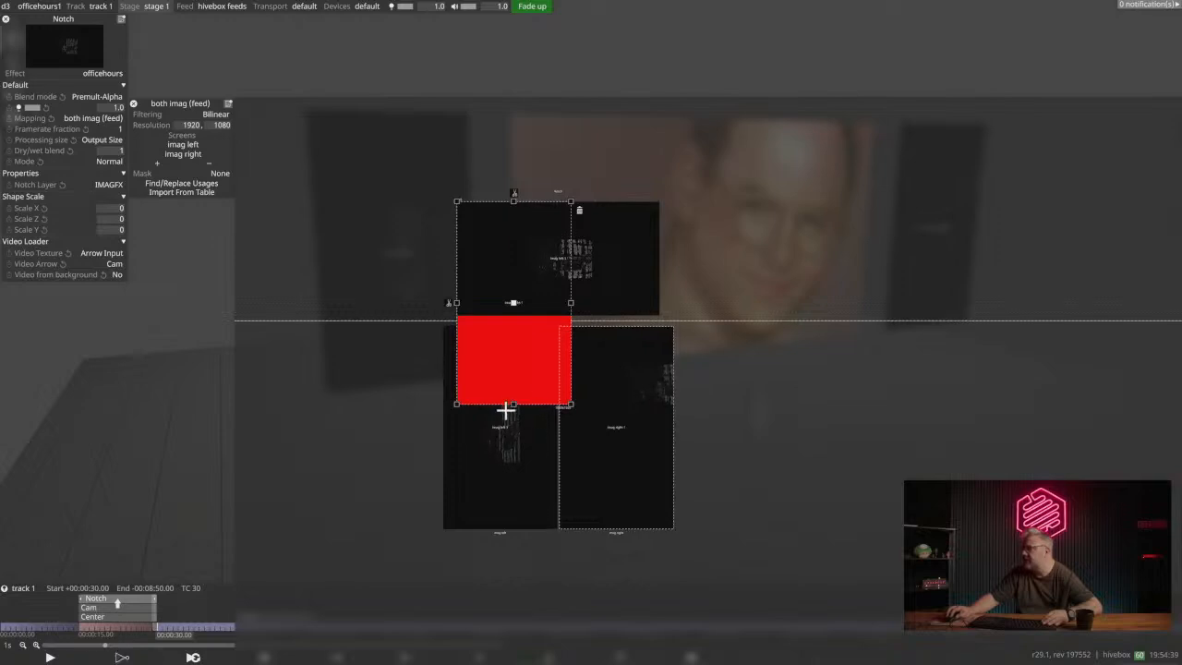
drag(514, 402, 515, 314)
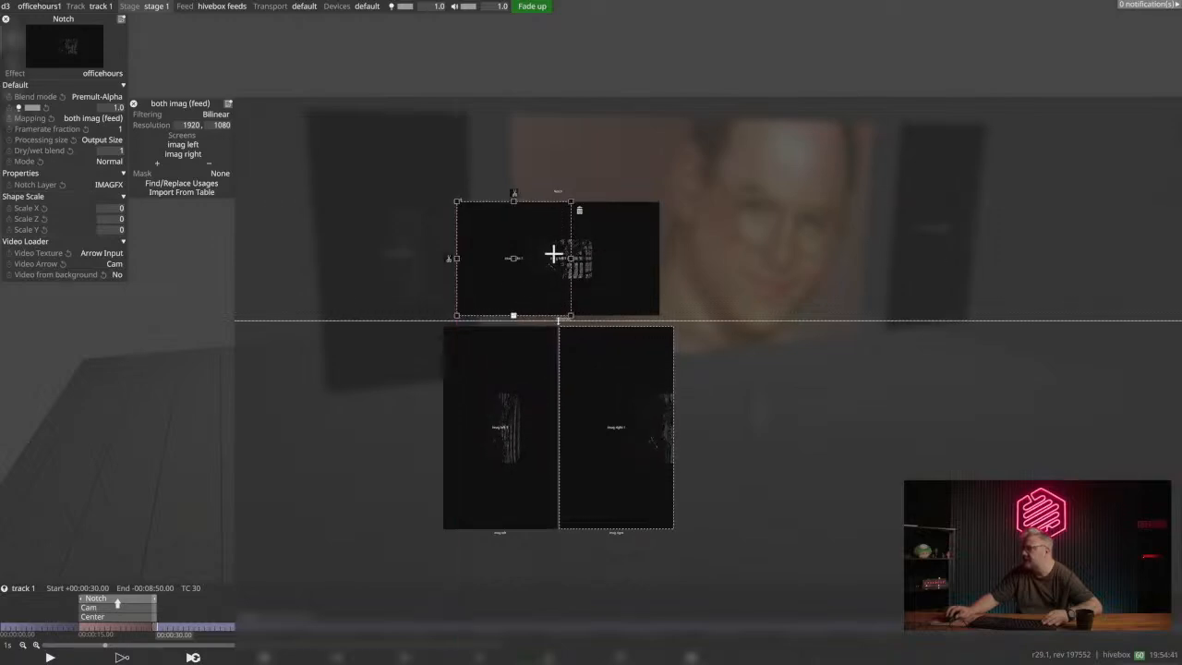
drag(569, 259, 659, 258)
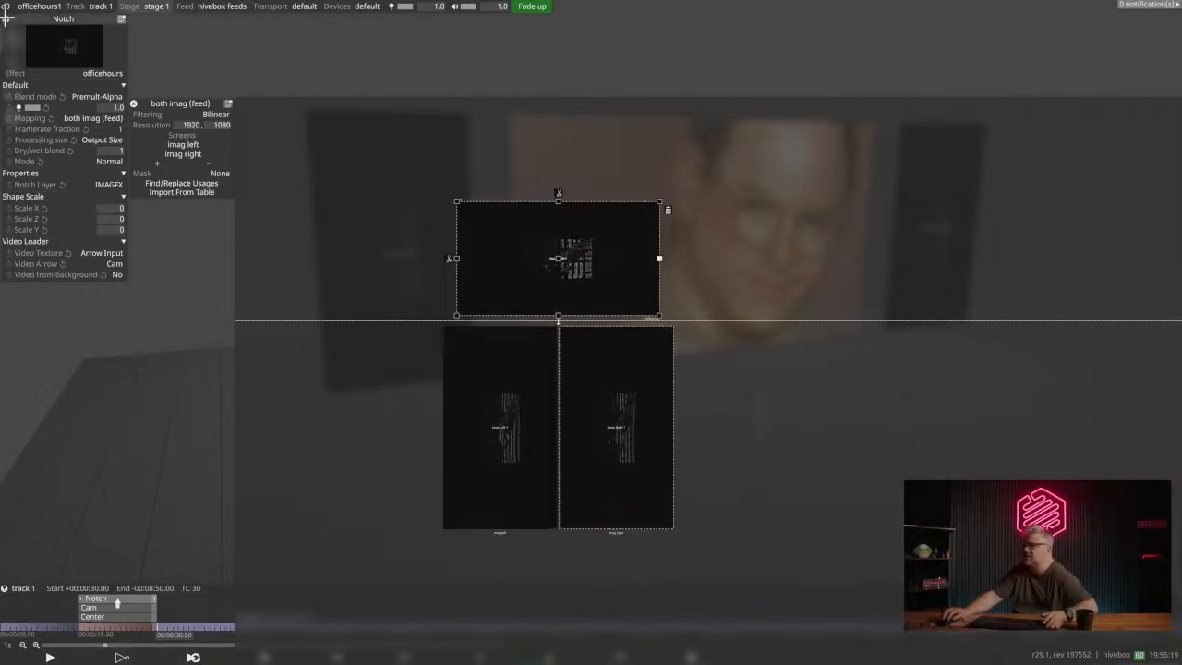
key(space)
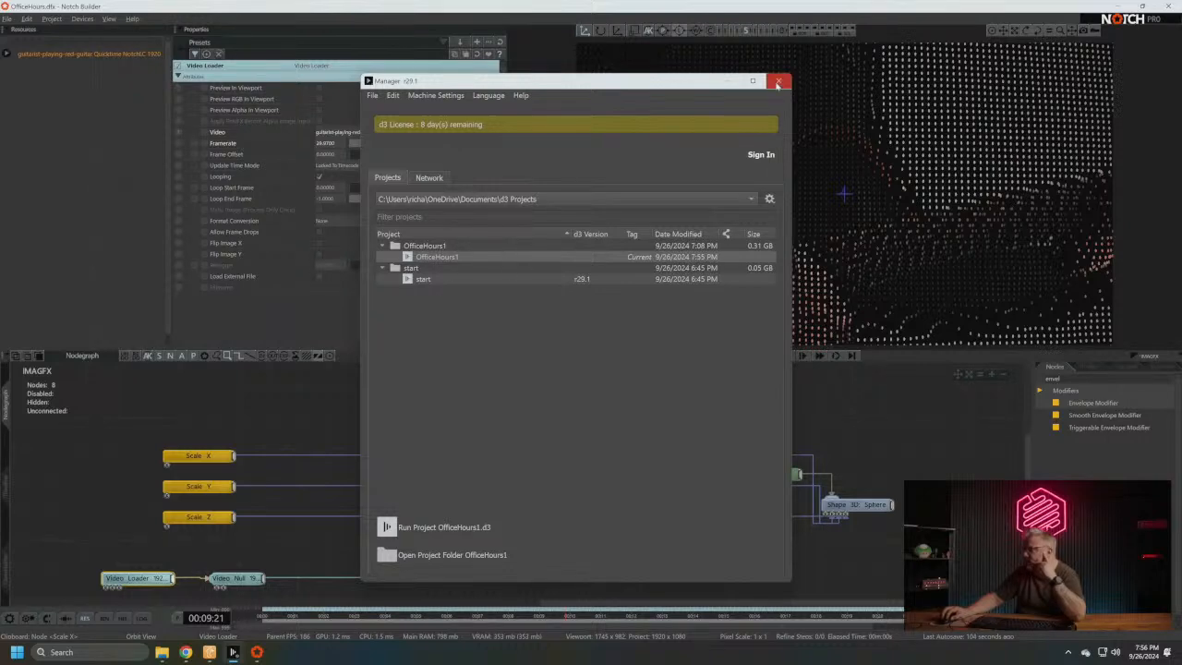
- Close the Disguise Manager window and examine the cloned guitarist image from a wider orbit view in Notch Builder
click(779, 81)
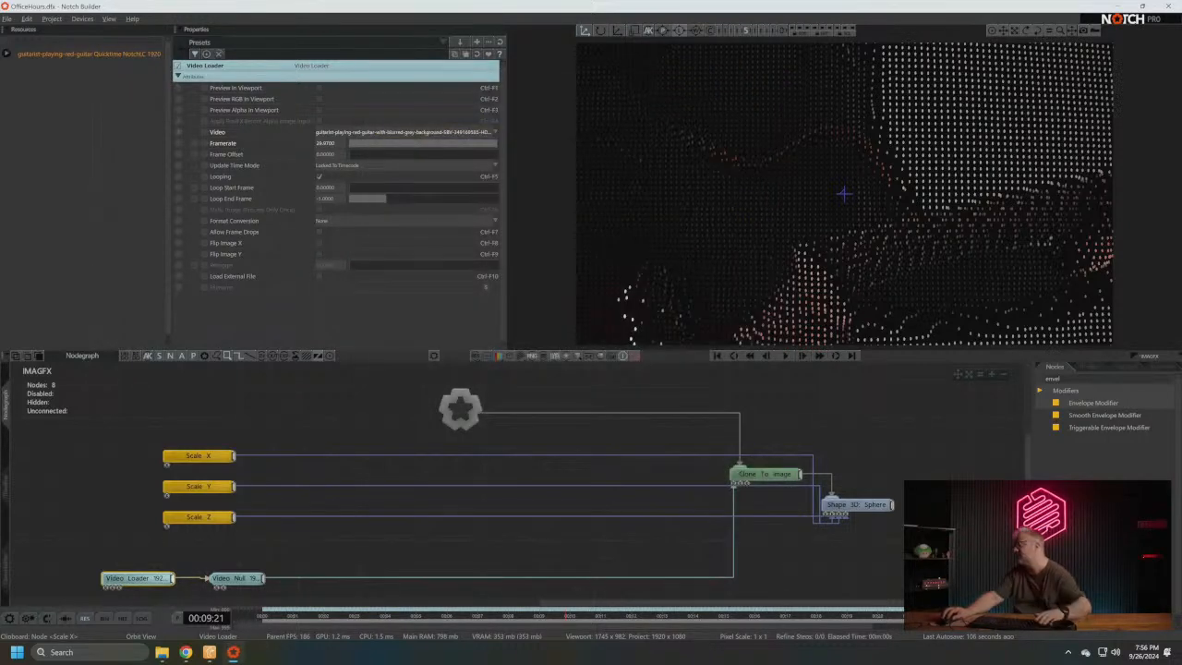
middle_drag(693, 478, 592, 466)
scroll(818, 226, down, 5)
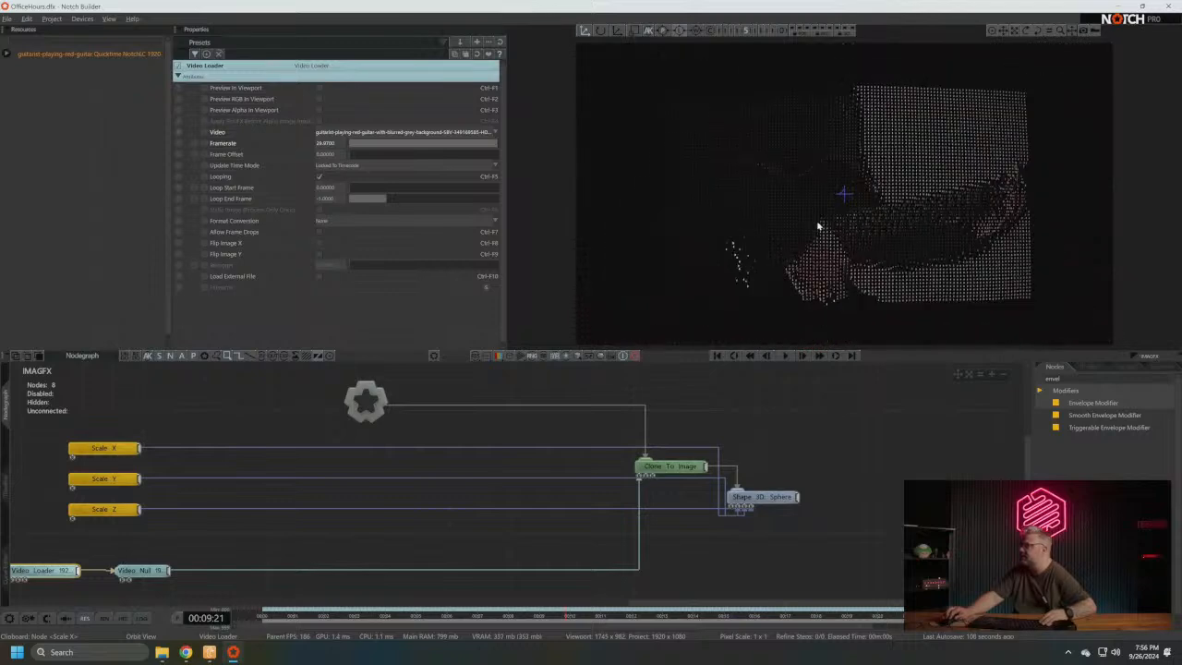
middle_drag(860, 245, 768, 225)
drag(769, 225, 762, 195)
mouse_move(841, 191)
middle_down()
mouse_move(893, 190)
mouse_move(850, 187)
mouse_move(868, 186)
mouse_move(786, 319)
mouse_move(845, 161)
mouse_move(839, 199)
middle_up()
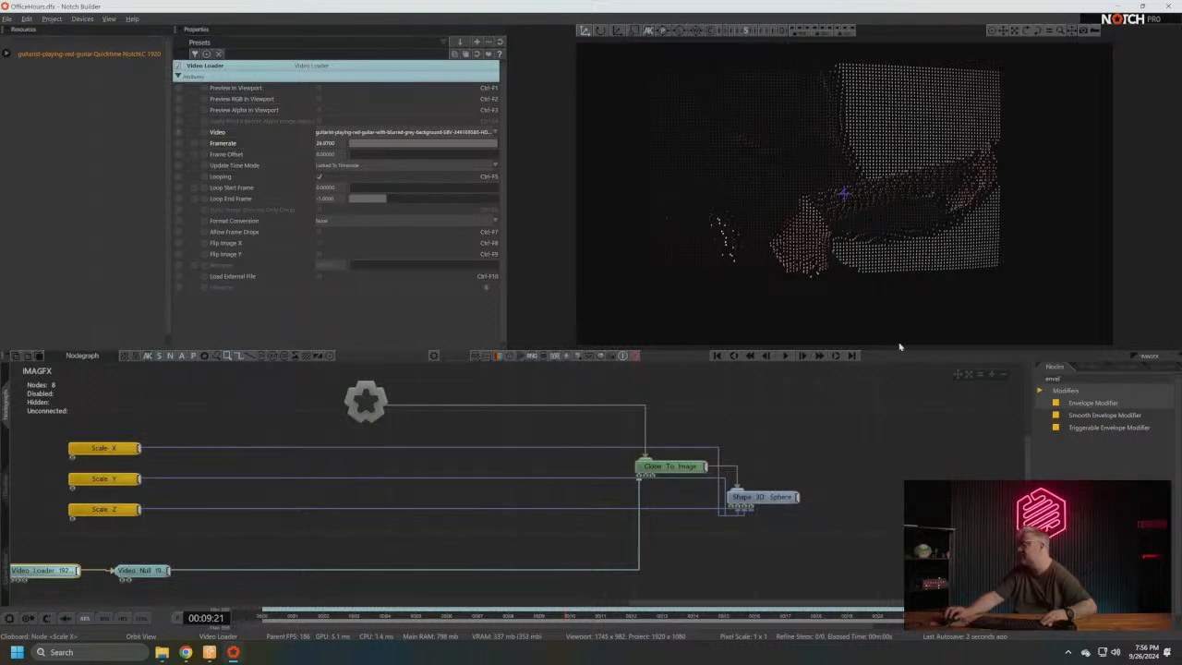
- Try a standard Camera node under the root, pulled back along Z, and delete it
click(1055, 381)
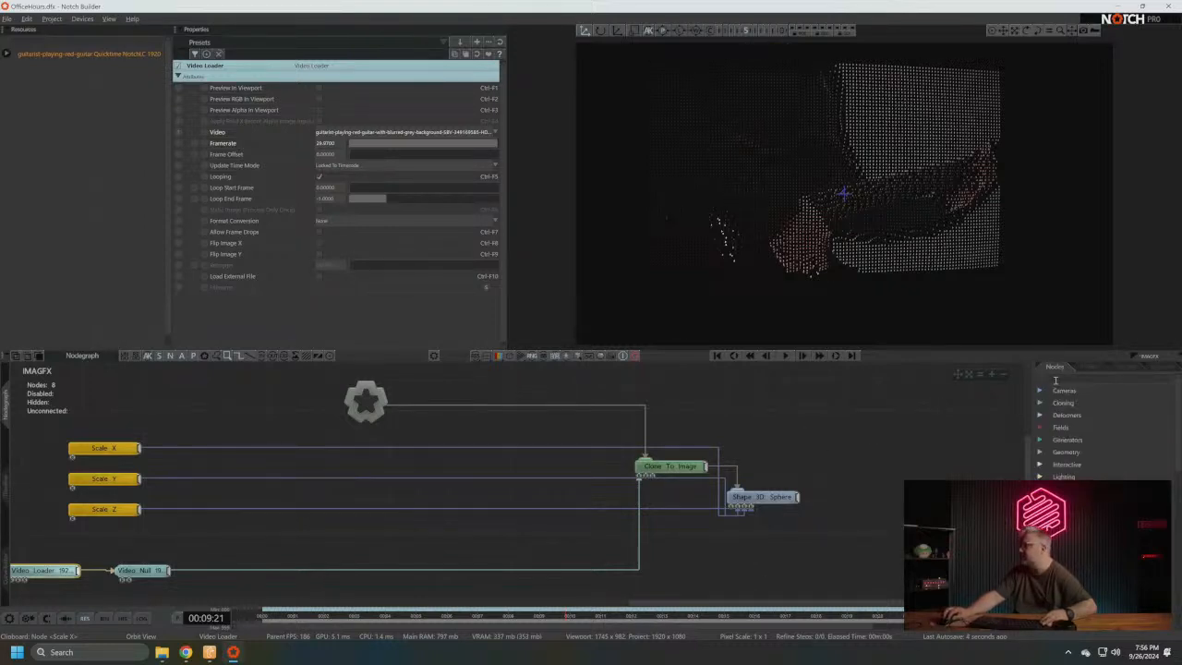
click(1064, 390)
drag(1079, 403, 473, 423)
key(r)
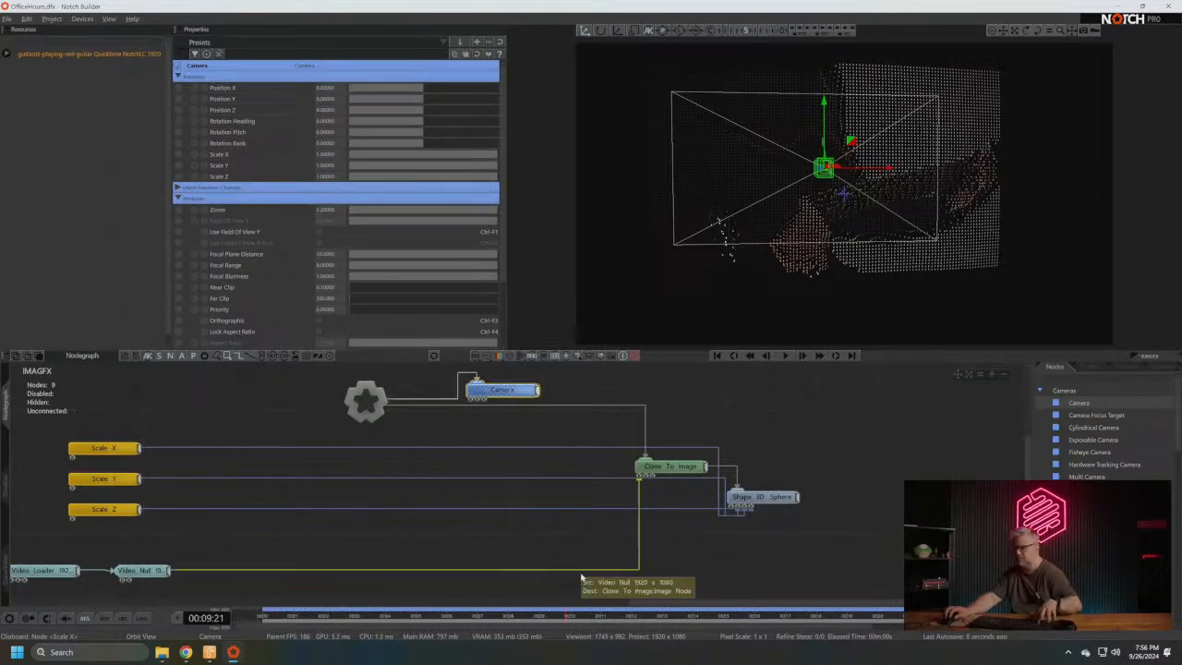
middle_drag(597, 264, 857, 93)
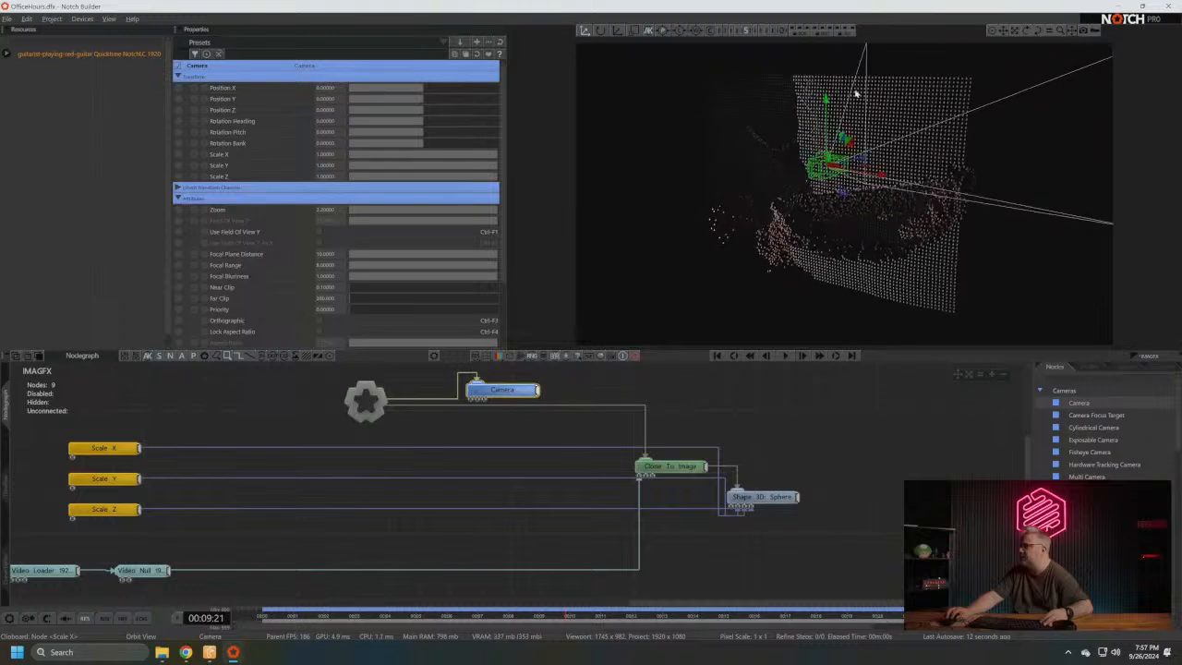
drag(864, 165, 634, 309)
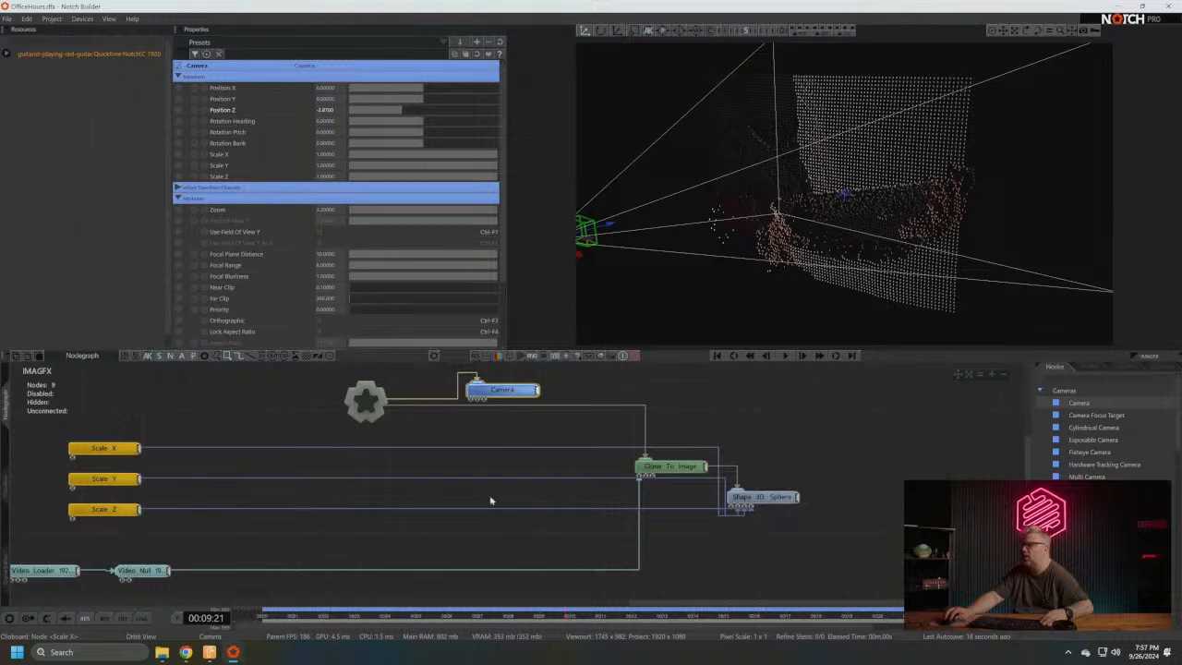
middle_drag(481, 446, 480, 439)
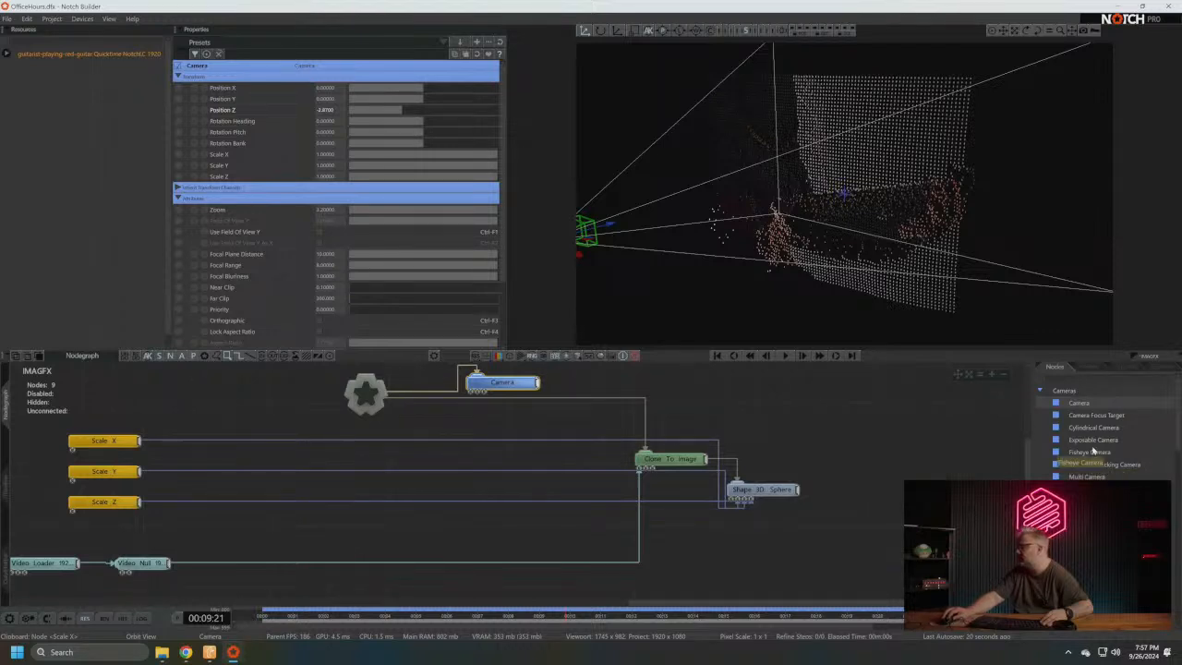
key(Delete)
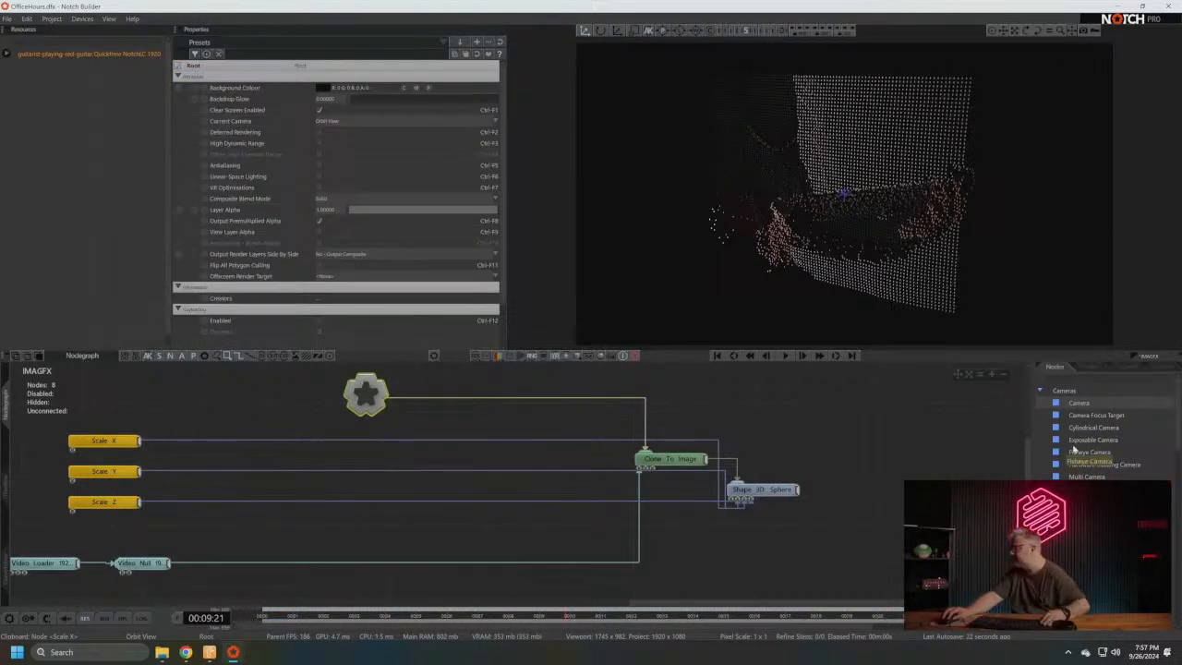
- Add an Exposable Camera node connected to the root and expose its Exposable Camera Values property
drag(1095, 443, 540, 342)
drag(453, 388, 524, 400)
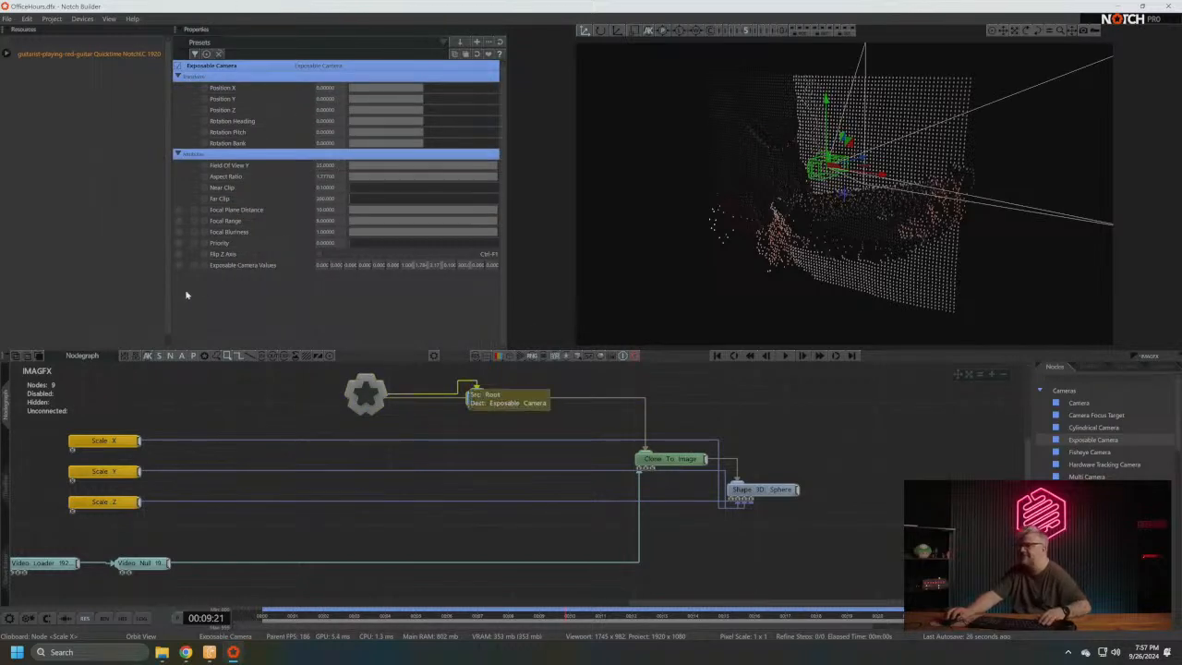
click(178, 266)
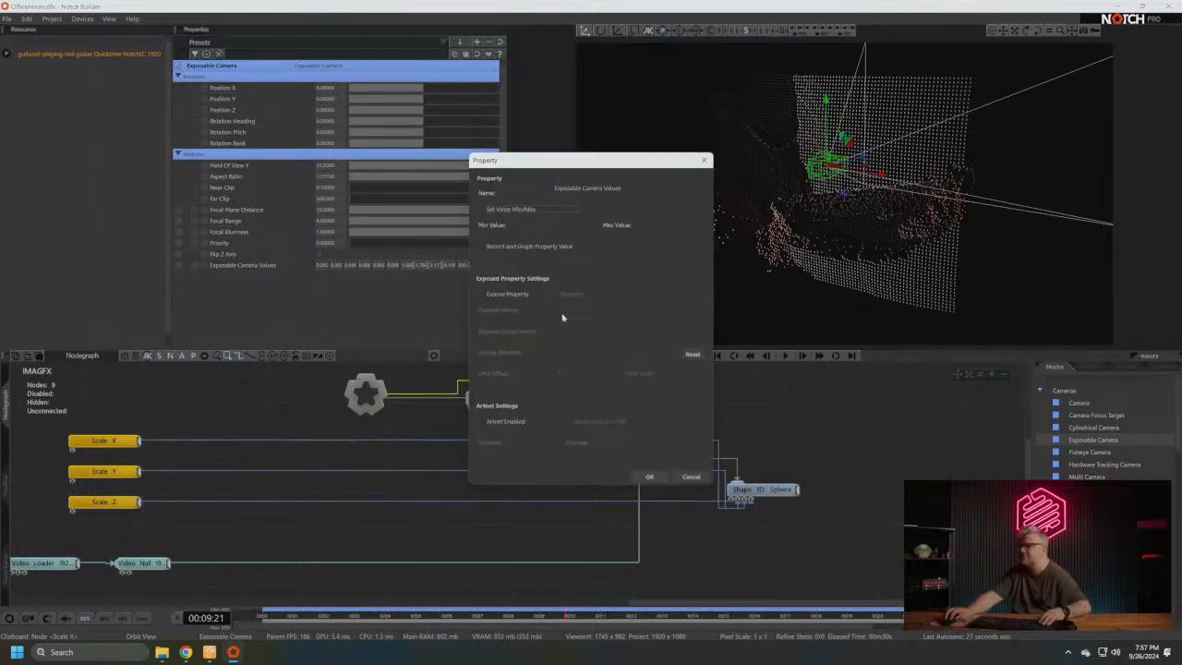
click(512, 295)
click(649, 476)
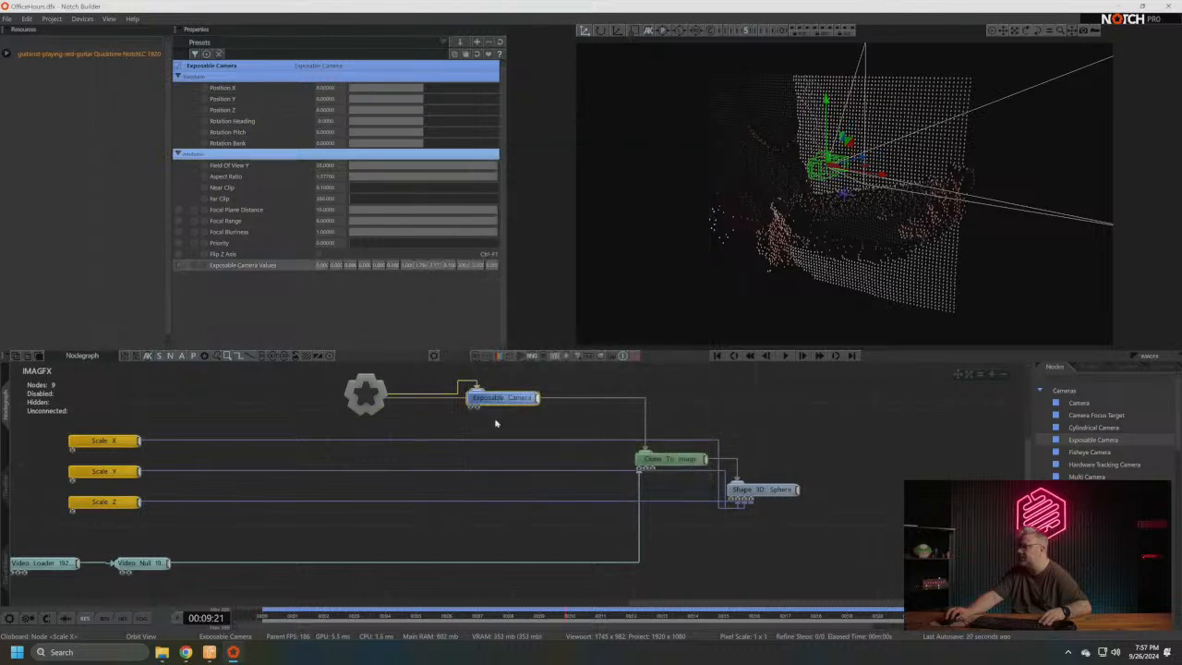
- Move the Exposable Camera back along Z to about -1.87 and view the scene through the current playing camera
drag(499, 398, 478, 413)
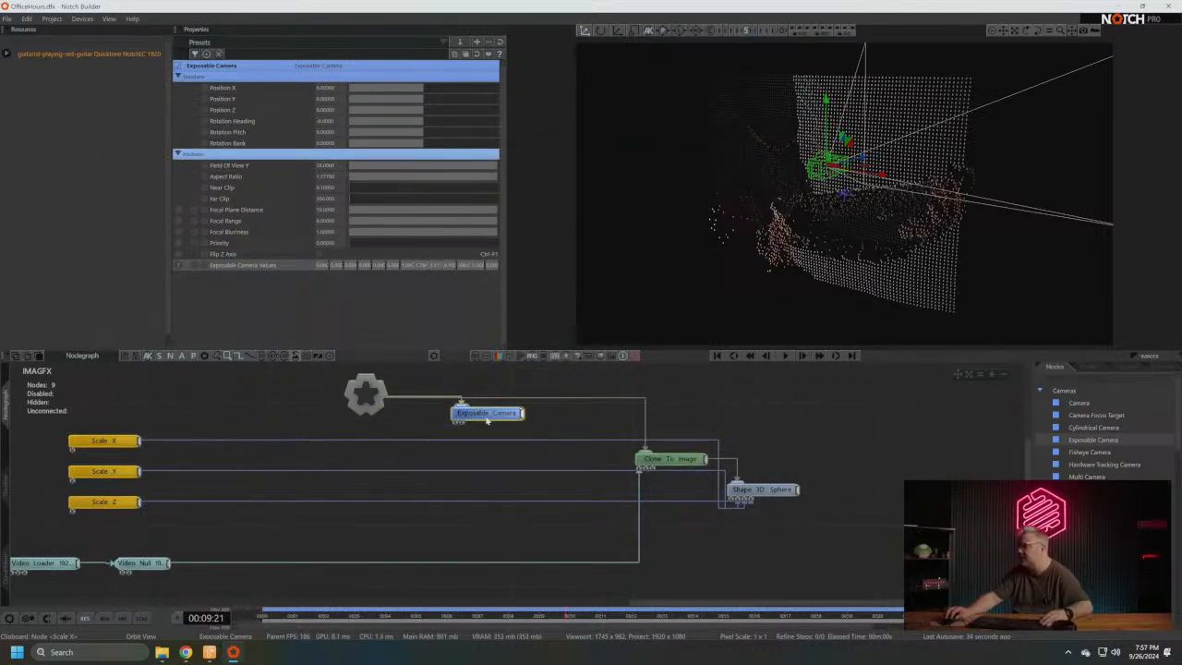
drag(859, 159, 676, 135)
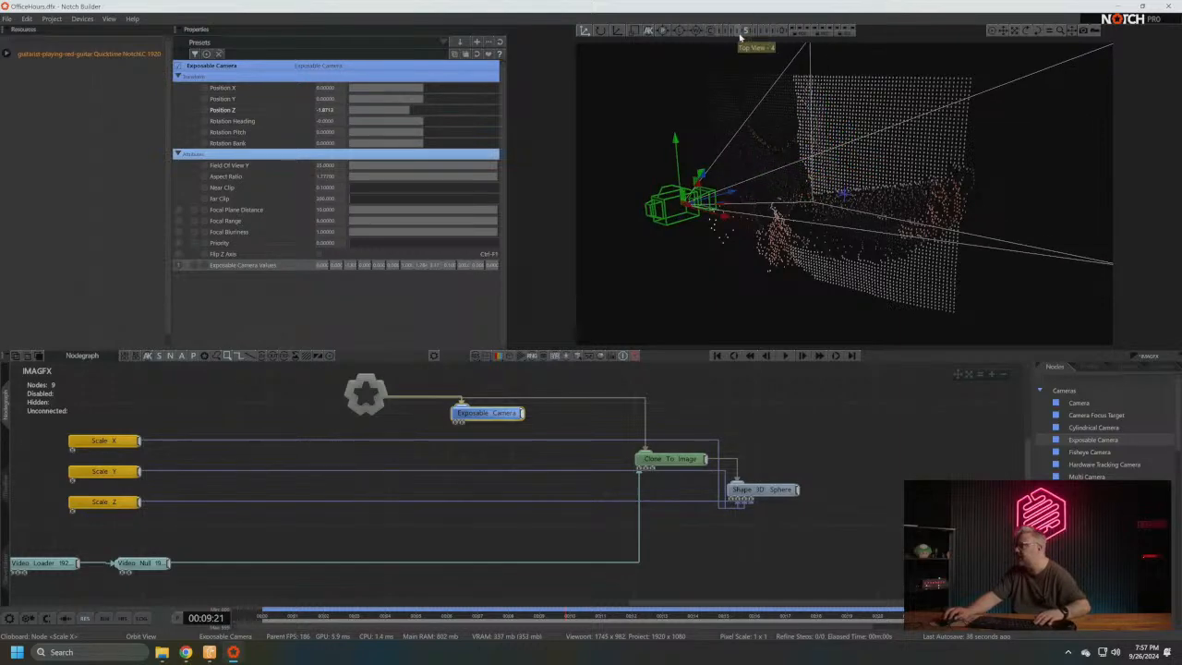
drag(859, 263, 829, 248)
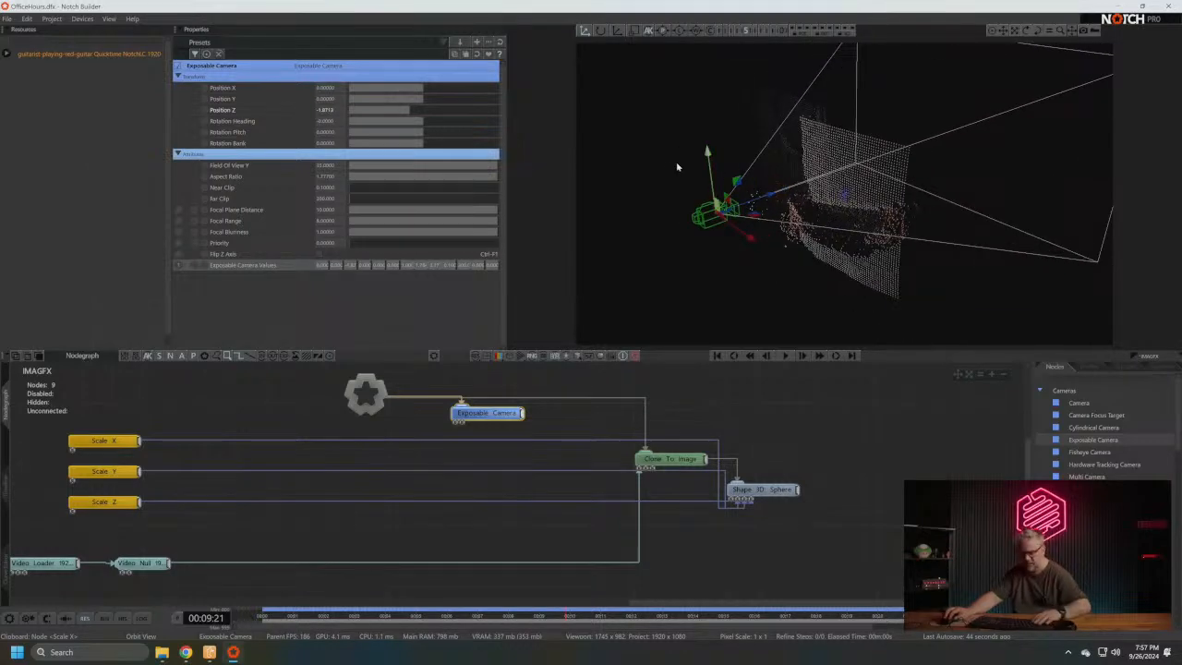
key(0)
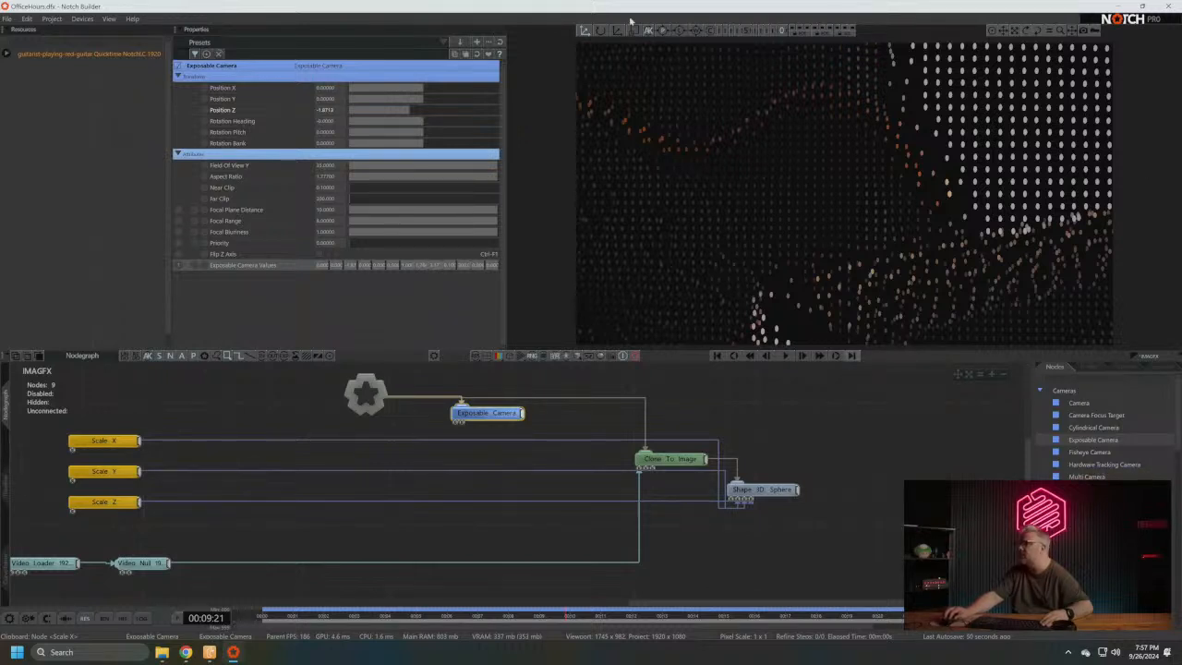
- Move the Exposable Camera node clear of the Clone To Image link and pull the camera farther back along Z
drag(487, 413, 500, 387)
mouse_move(691, 414)
middle_down()
mouse_move(647, 440)
mouse_move(675, 407)
middle_up()
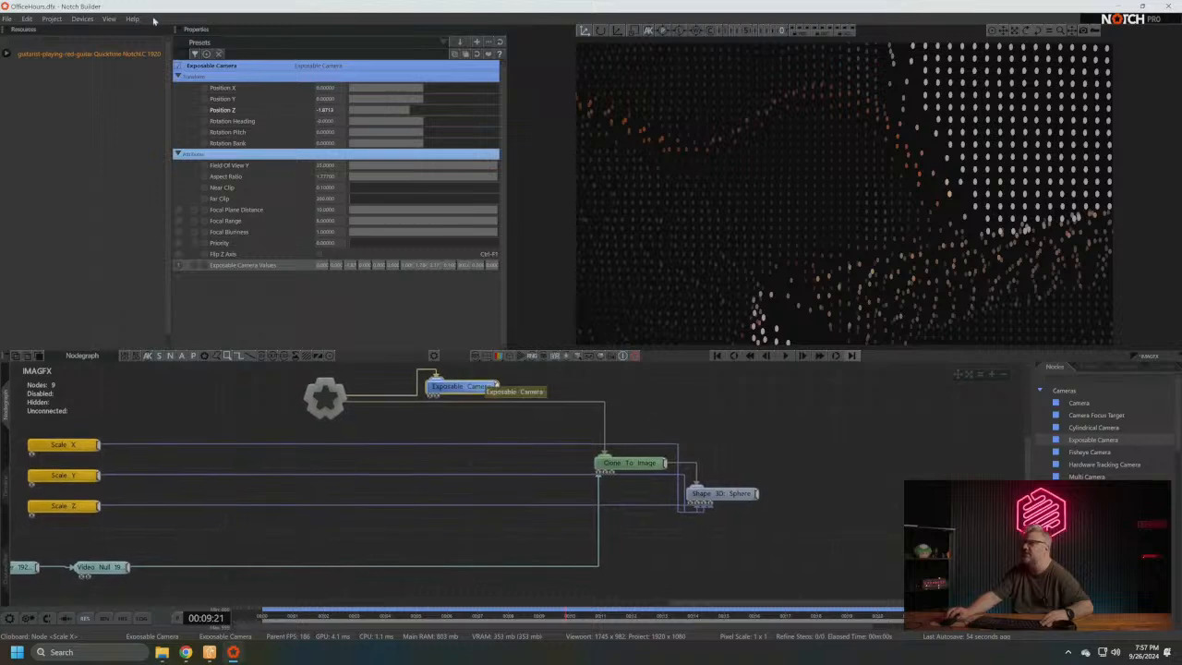
drag(410, 113, 405, 168)
click(812, 440)
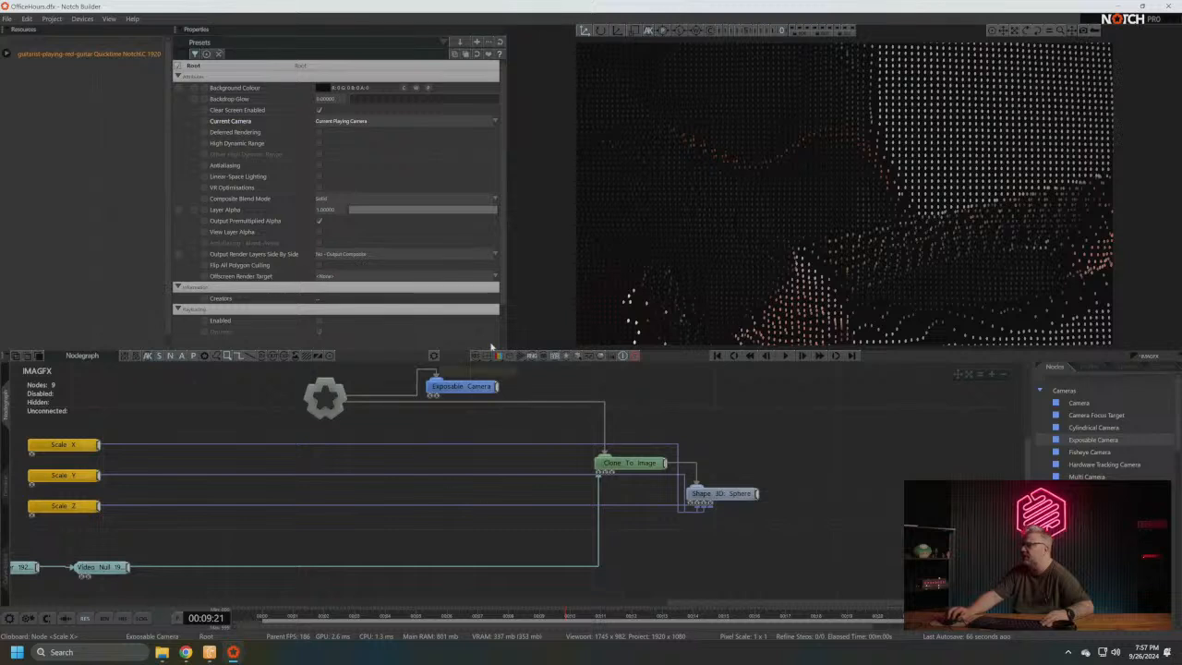
- Set the project's rendering output to a portrait resolution of 1080 wide by 1920 high
click(51, 20)
click(79, 95)
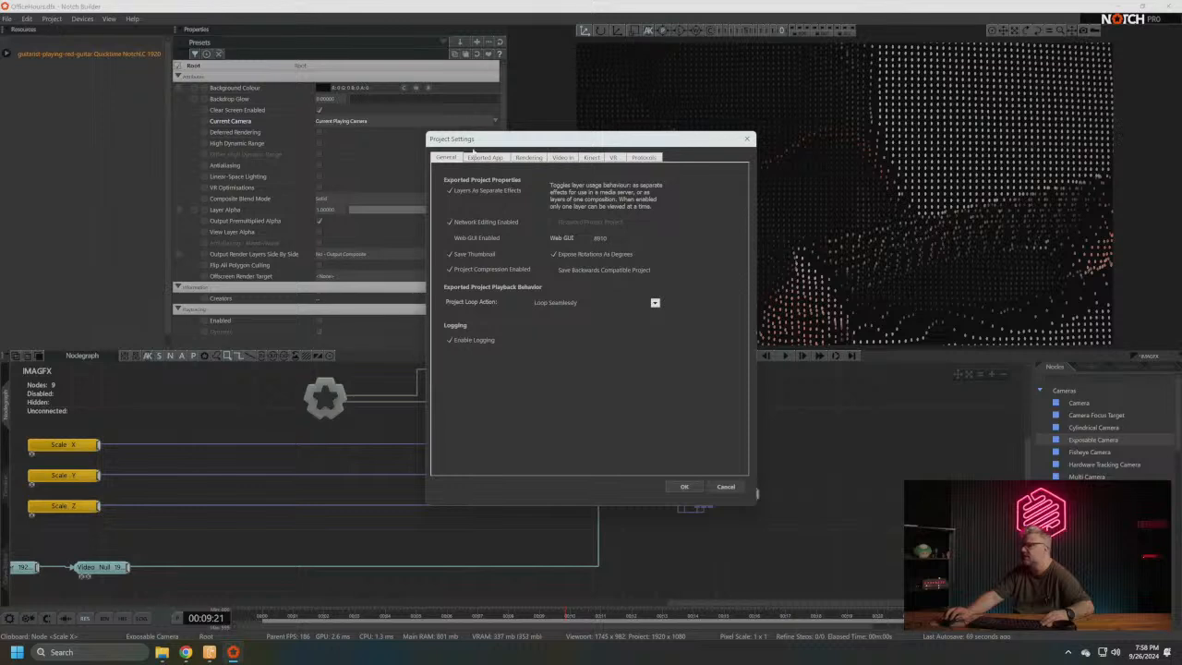
click(530, 158)
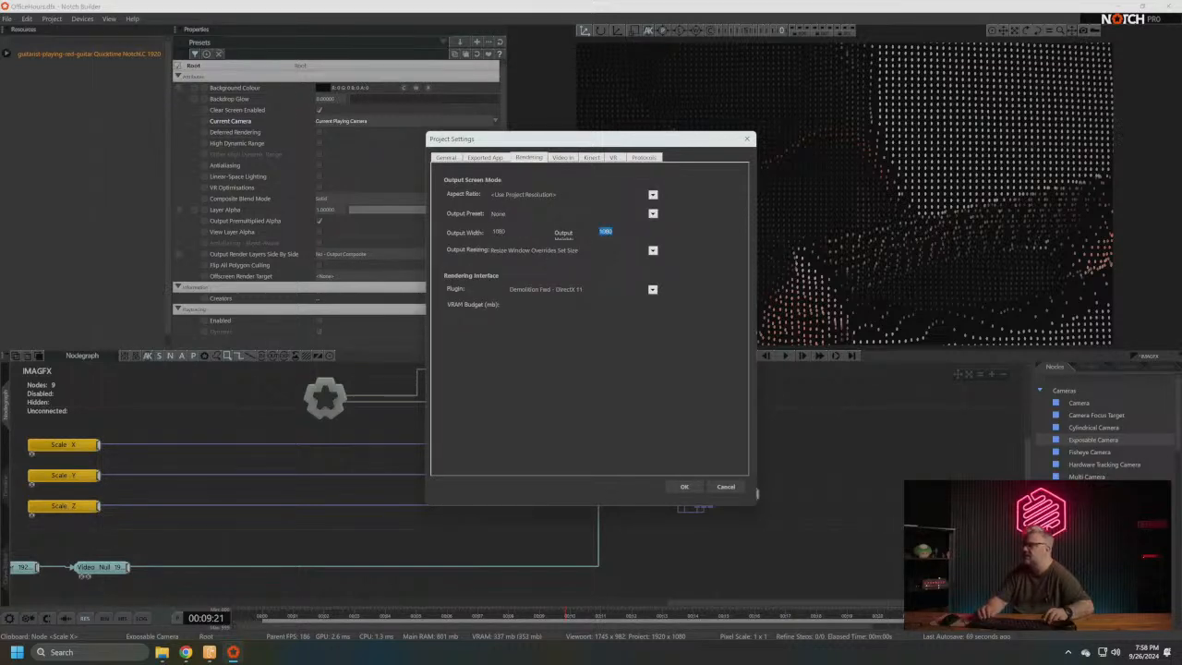
text(20)
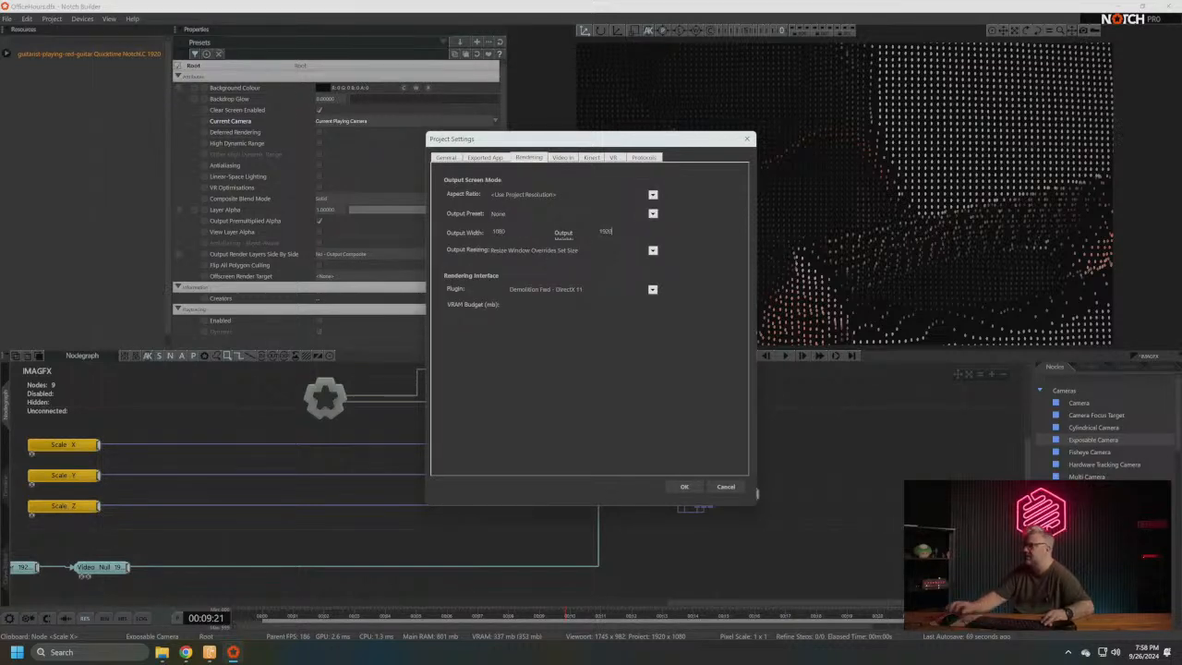
click(680, 488)
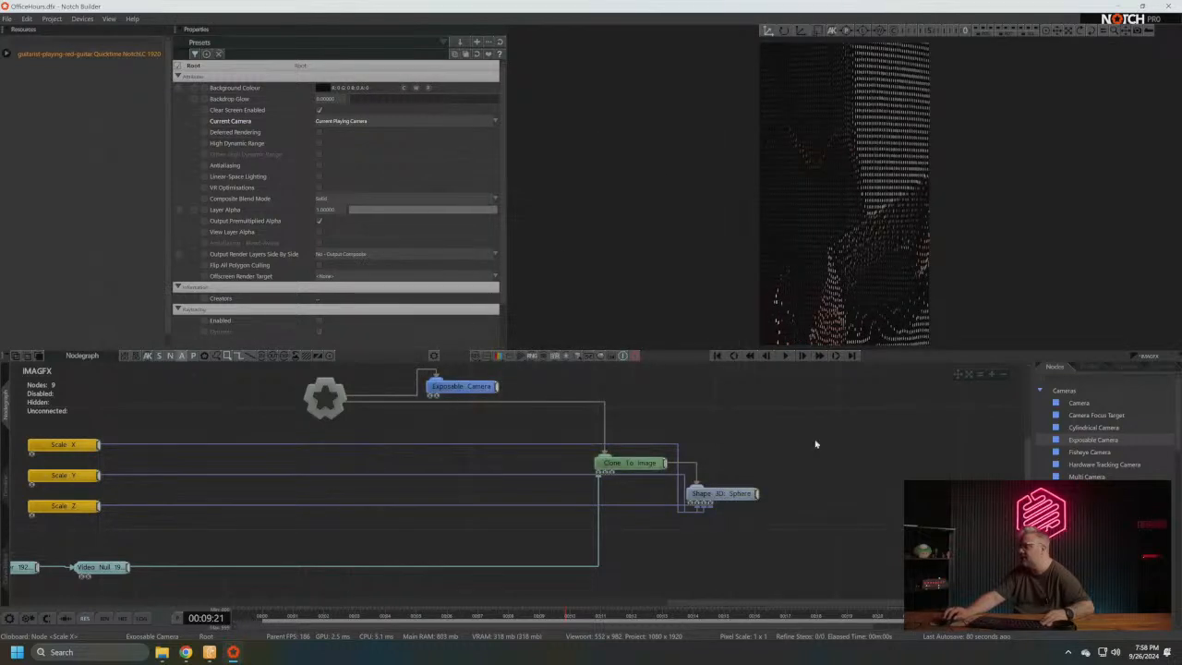
- Adjust the Exposable Camera's Z position and set Clone To Image's Image Scale X to about 6.4 to fill the portrait frame
mouse_move(532, 454)
middle_down()
mouse_move(607, 440)
mouse_move(581, 455)
middle_up()
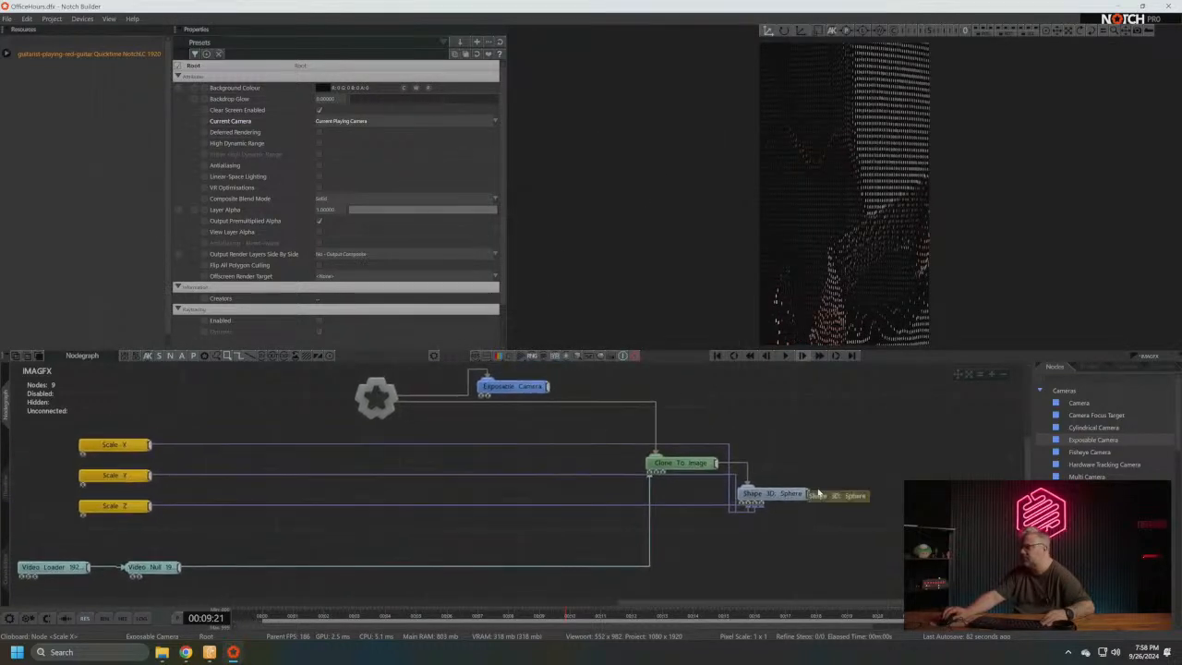
click(681, 465)
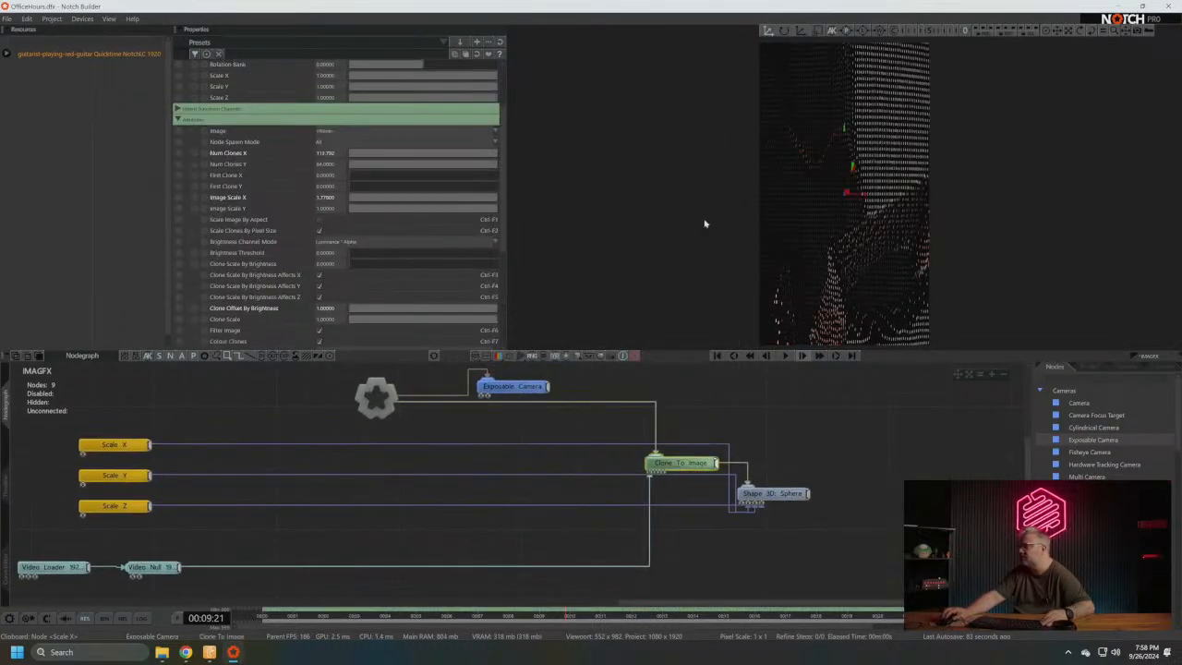
click(531, 386)
mouse_move(404, 120)
mouse_down()
mouse_move(361, 120)
mouse_move(422, 126)
mouse_move(390, 134)
mouse_up()
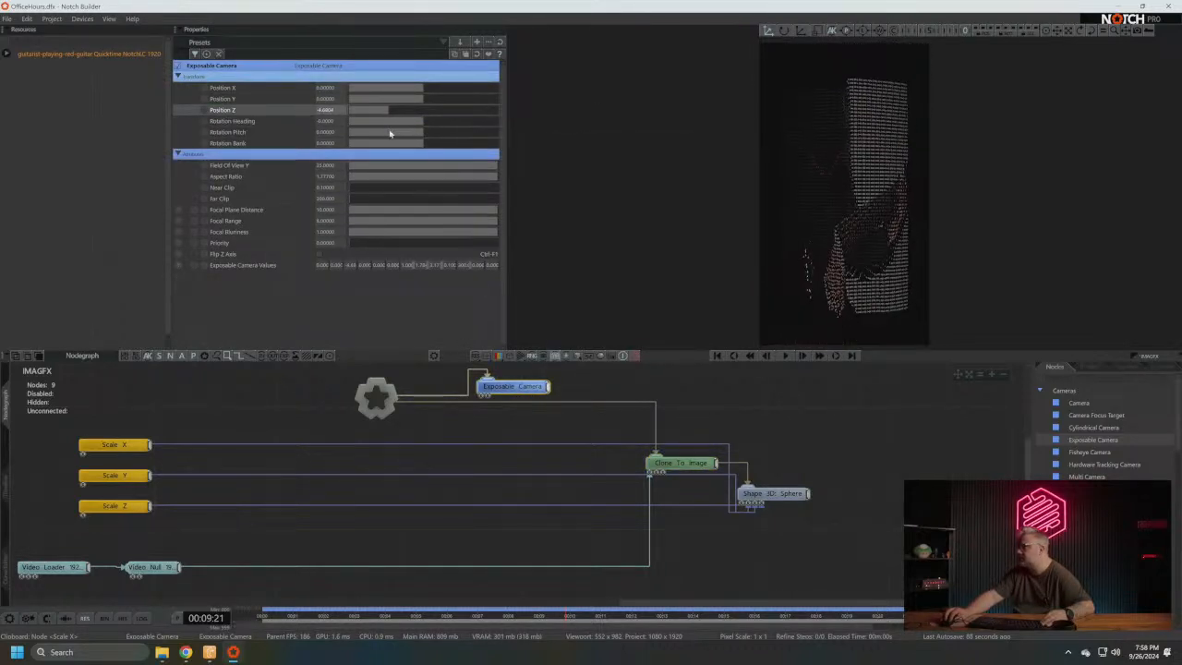
click(682, 463)
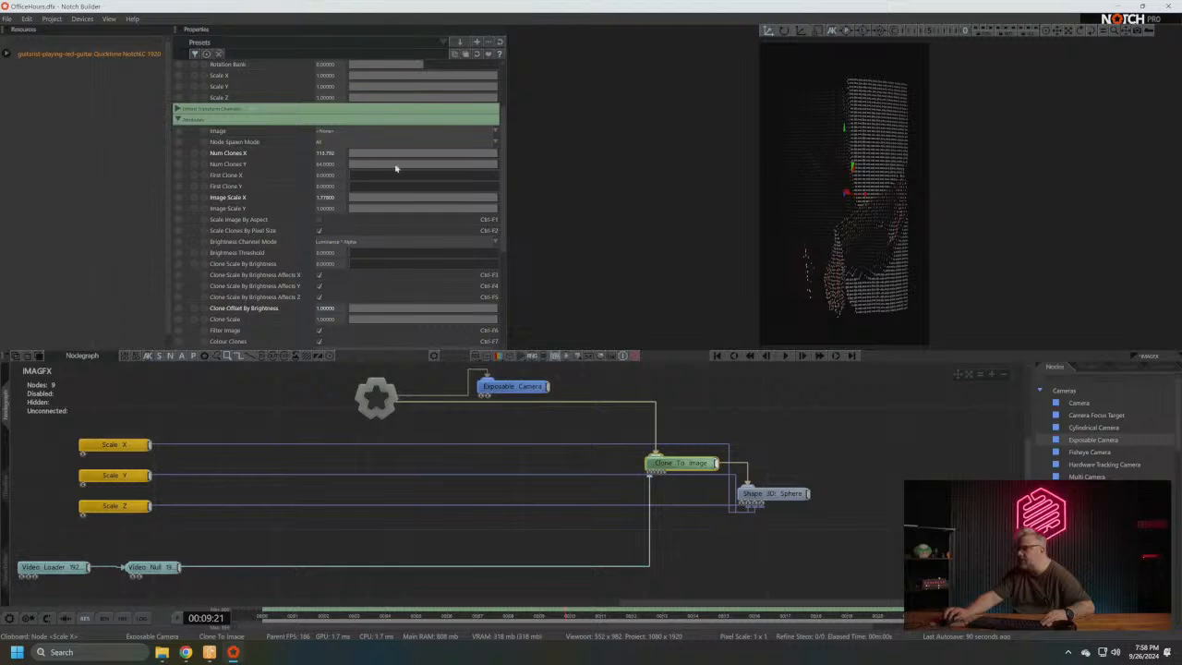
drag(492, 202, 944, 229)
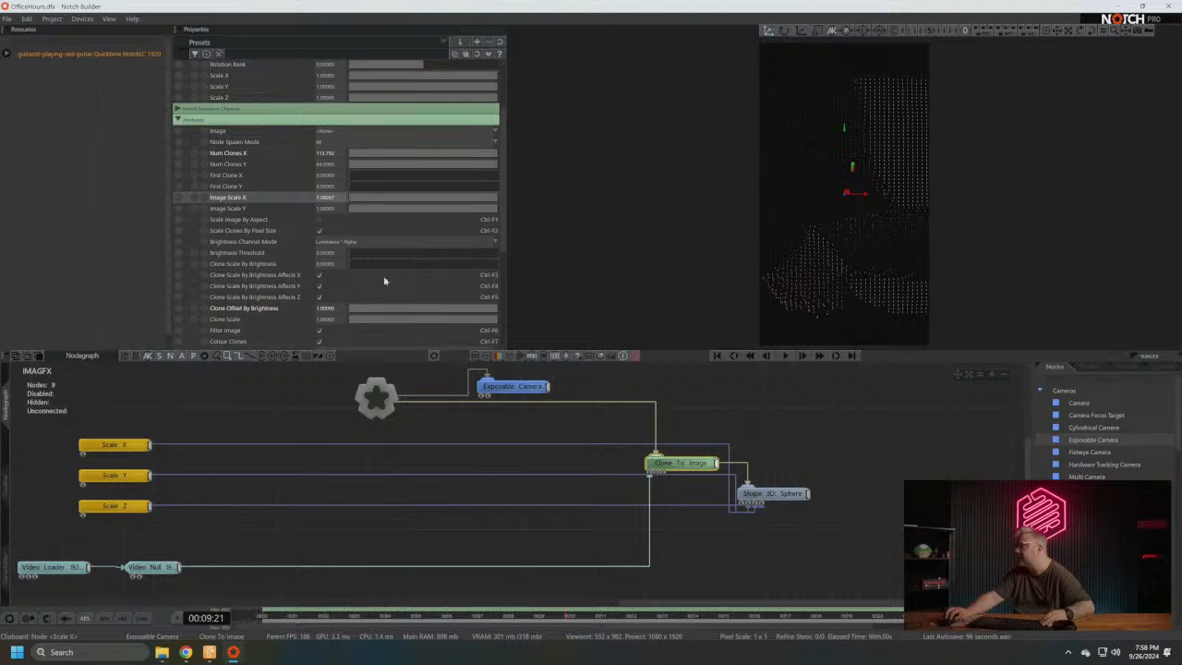
click(511, 386)
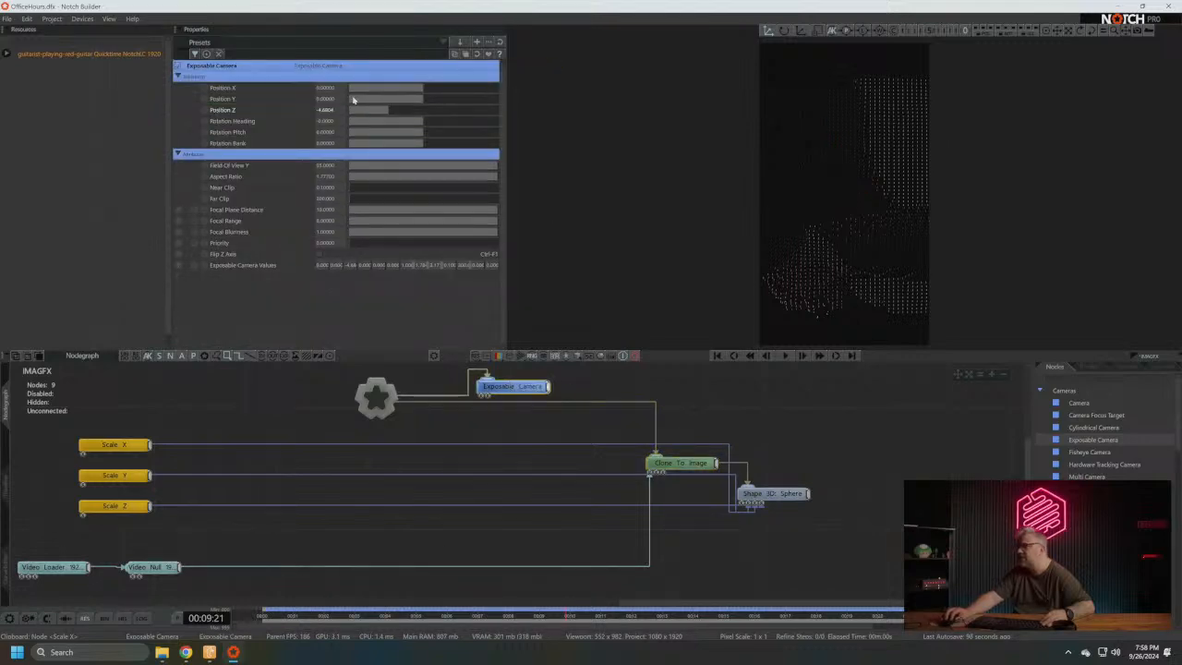
drag(389, 116, 398, 119)
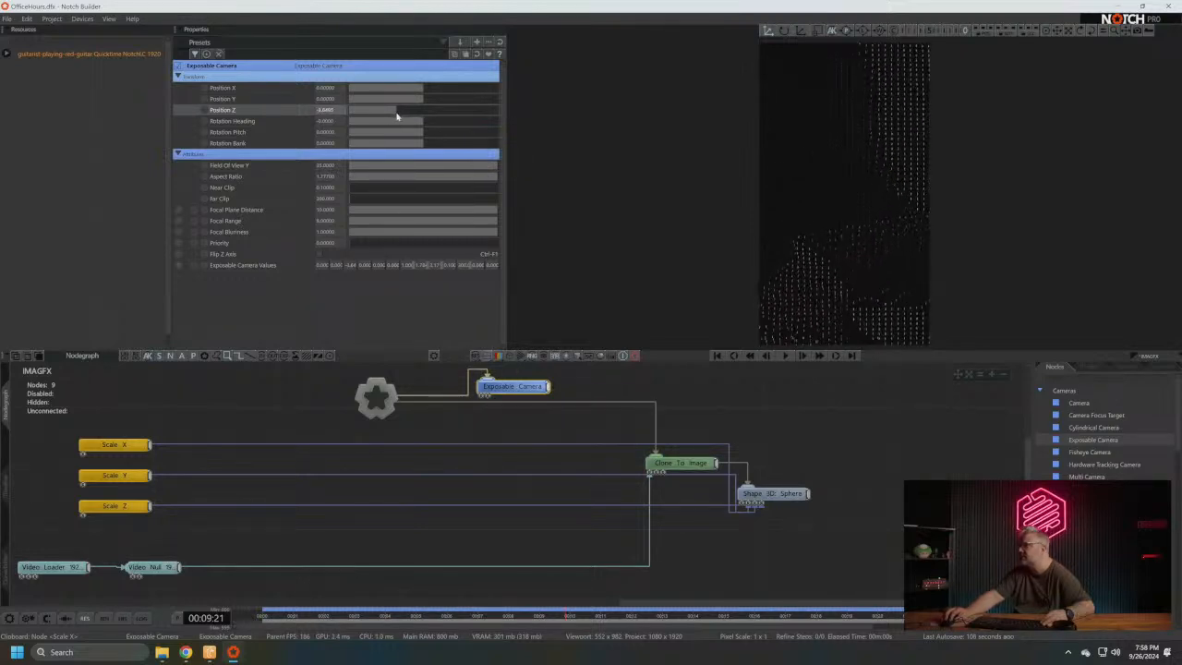
click(707, 463)
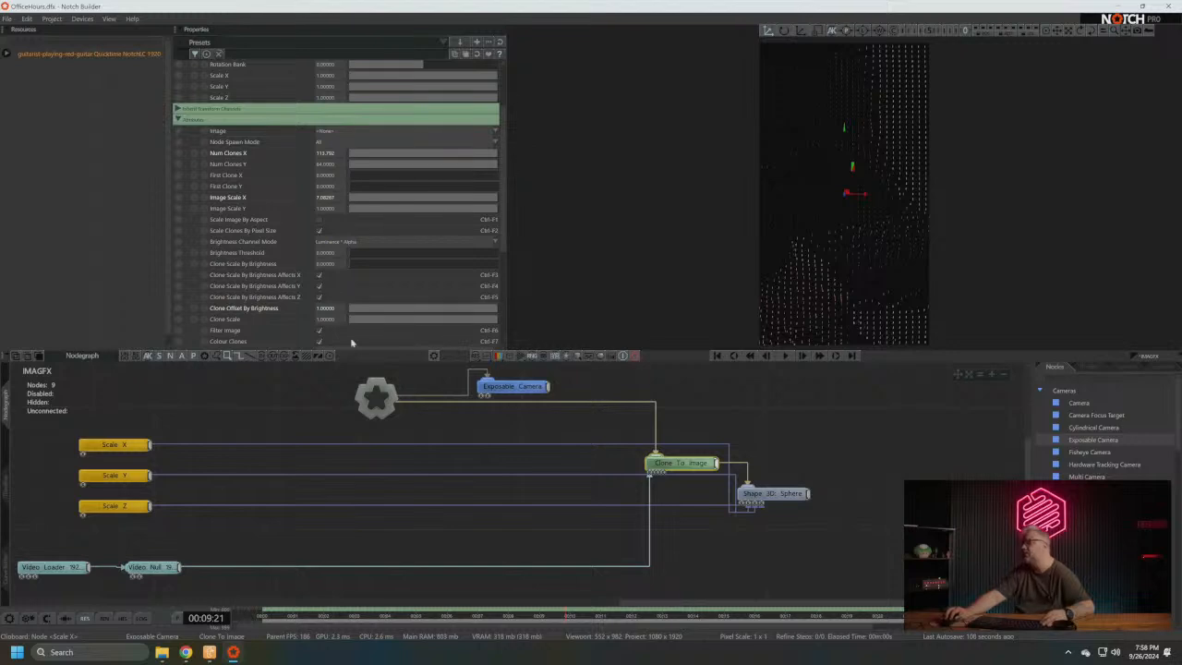
mouse_move(491, 200)
mouse_down()
mouse_move(409, 199)
mouse_move(512, 203)
mouse_move(472, 201)
mouse_move(499, 202)
mouse_up()
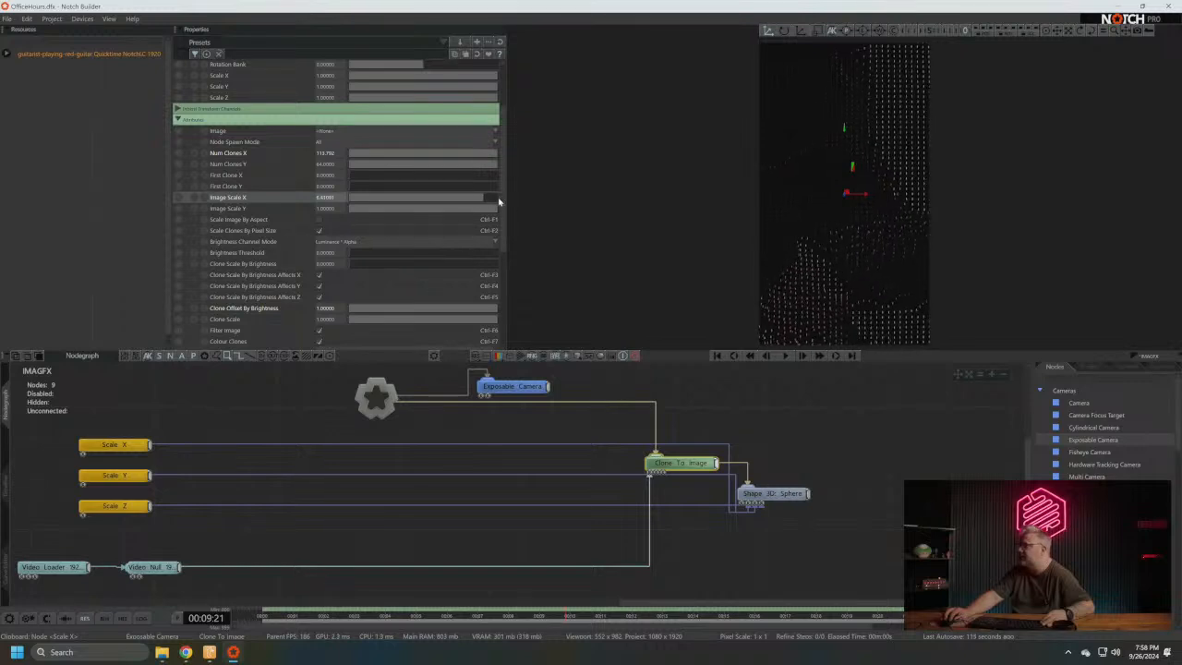
- Play the timeline and set Clone To Image's Clone Offset By Brightness to 10, reducing it to about 3
click(785, 357)
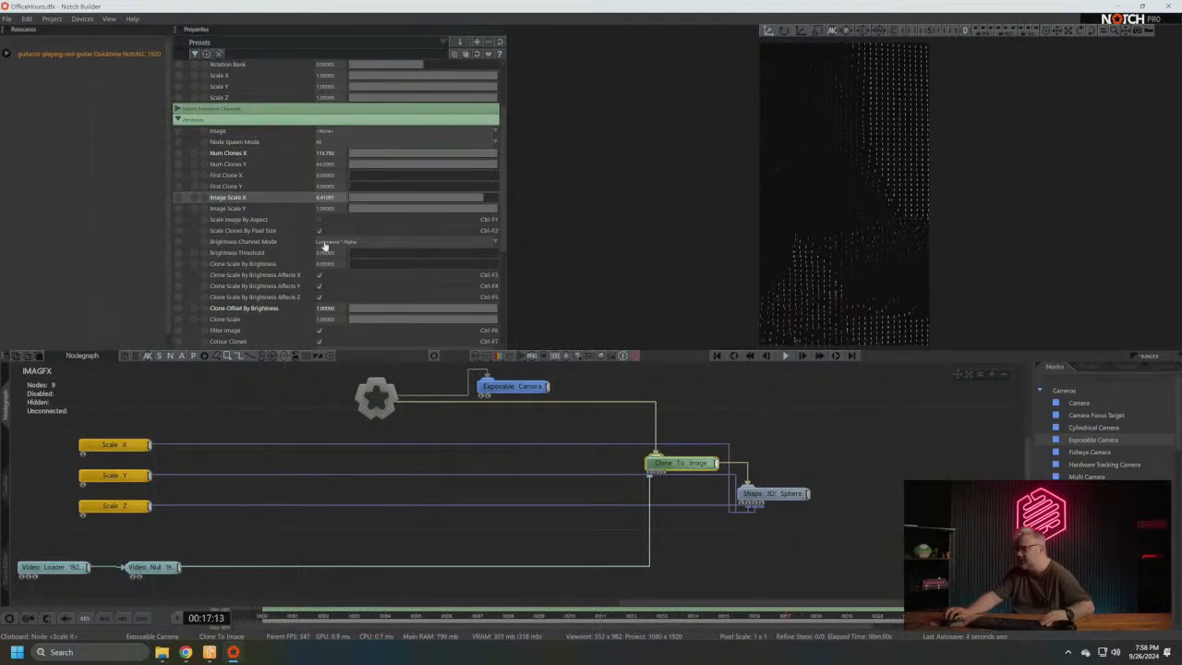
scroll(415, 281, down, 3)
scroll(413, 275, down, 3)
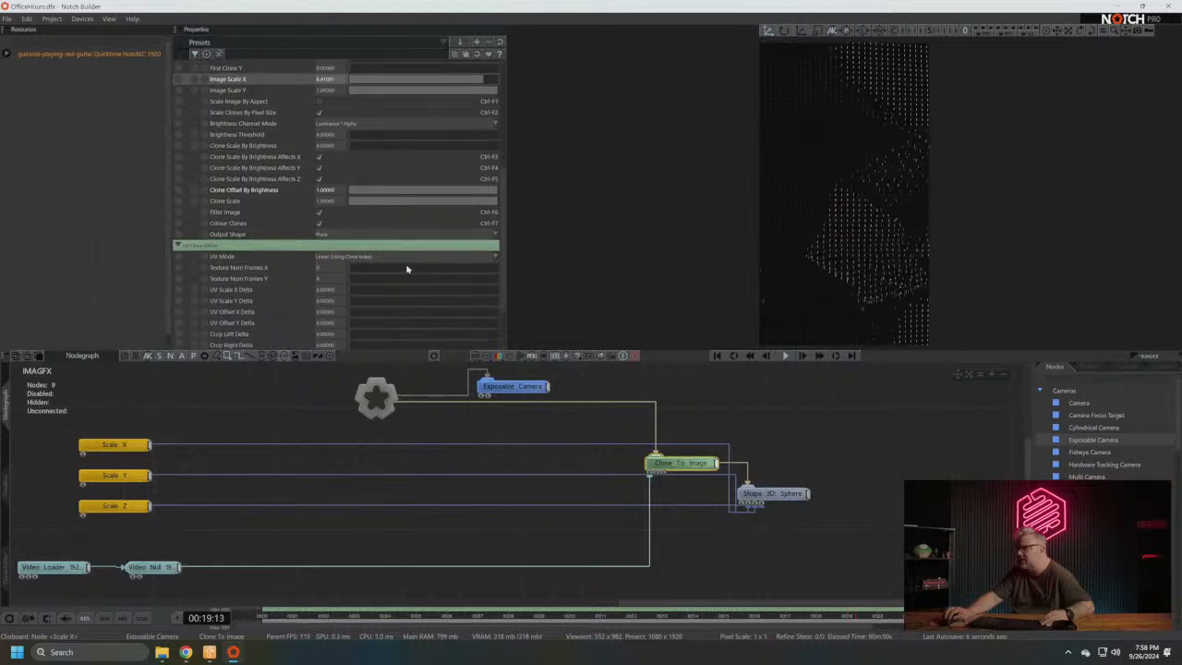
scroll(366, 163, up, 1)
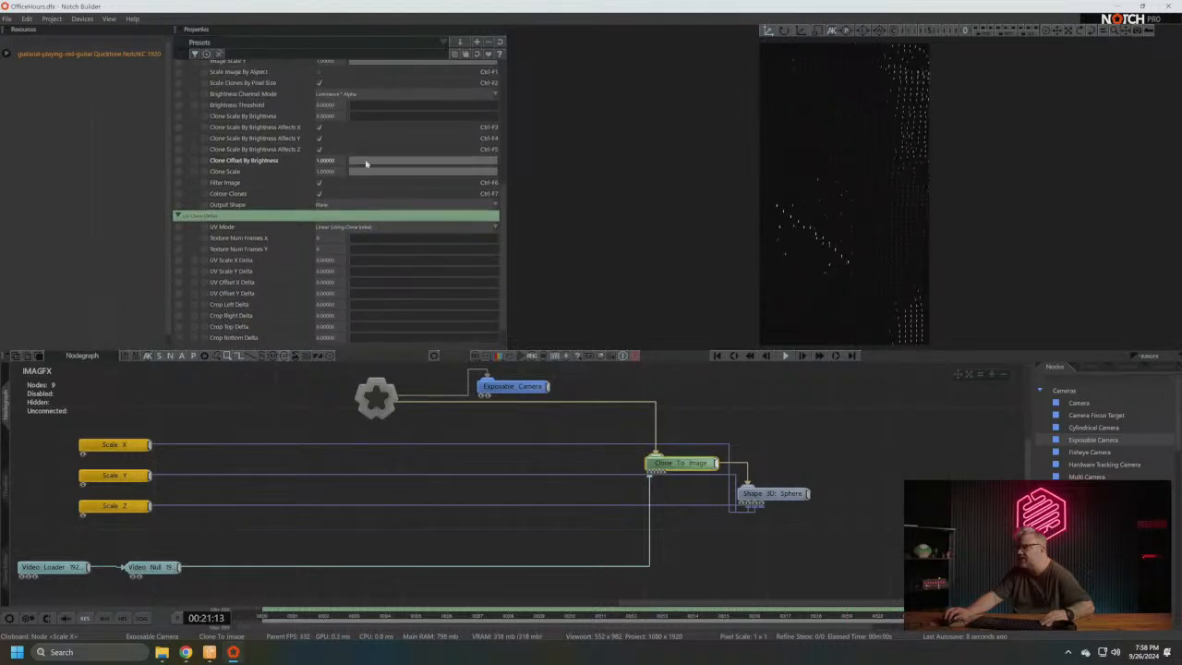
click(328, 163)
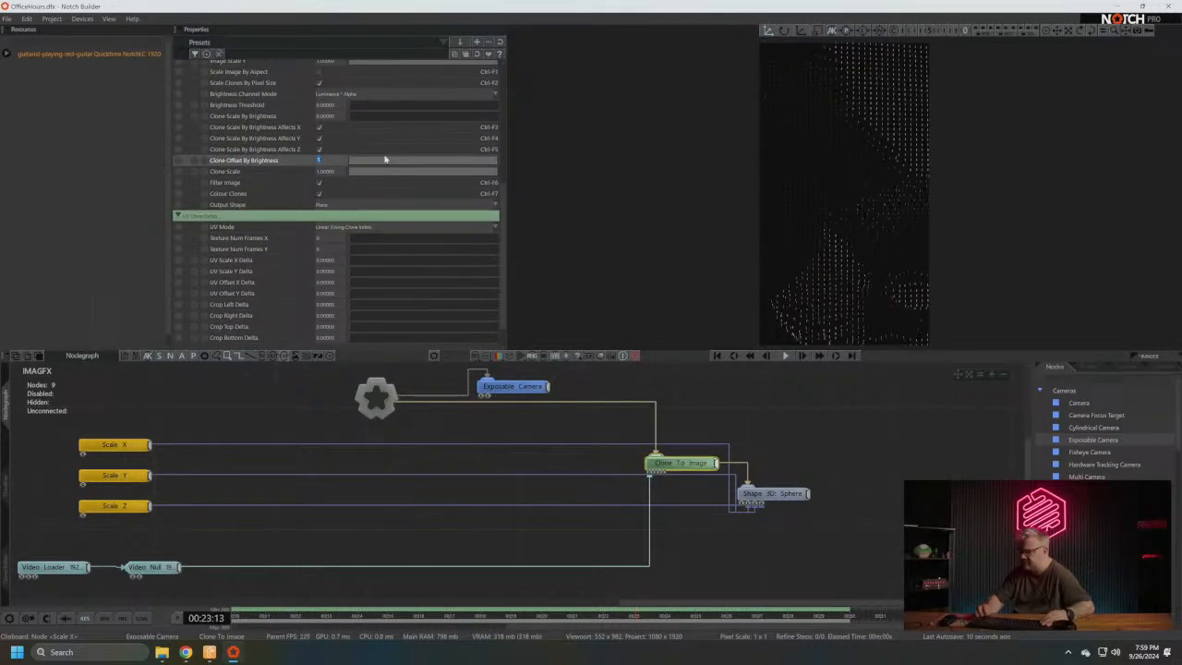
text(10)
key(Return)
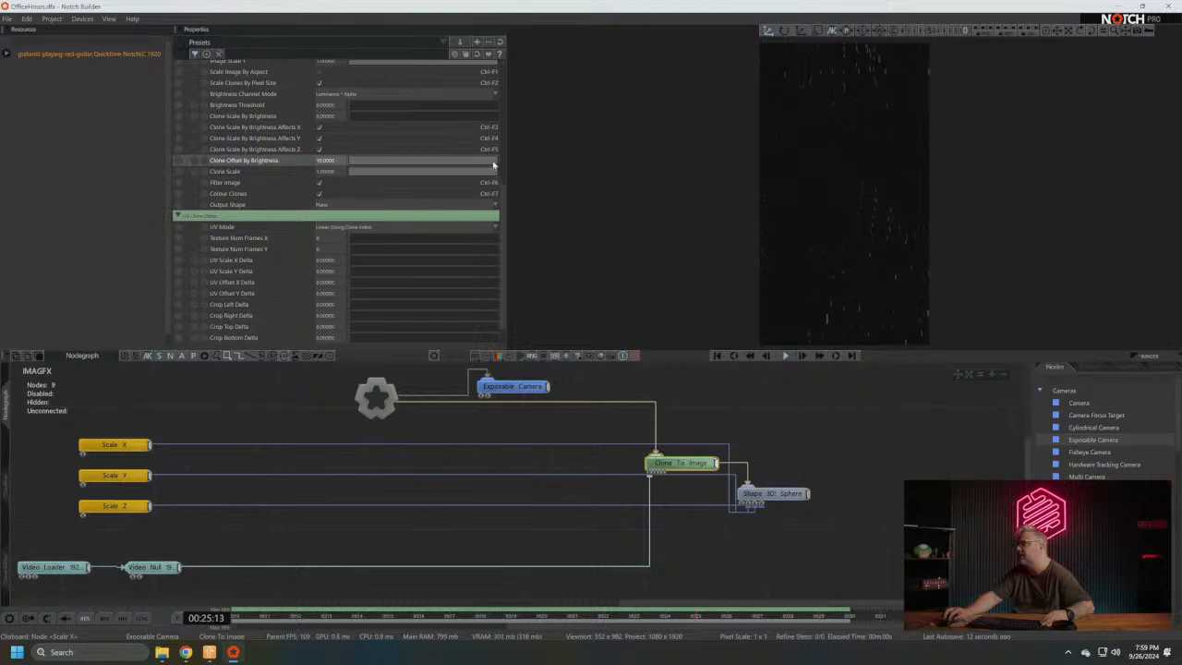
drag(430, 172, 395, 182)
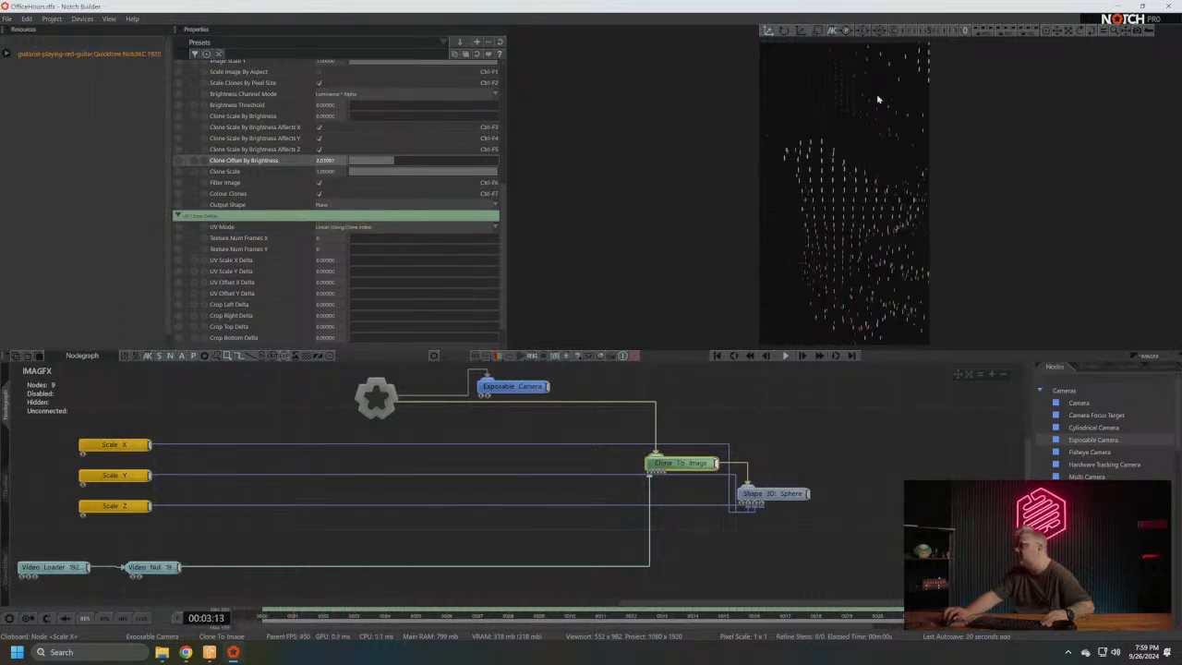
- Multiply Clone To Image's Num Clones X and Num Clones Y by 5
scroll(500, 258, up, 5)
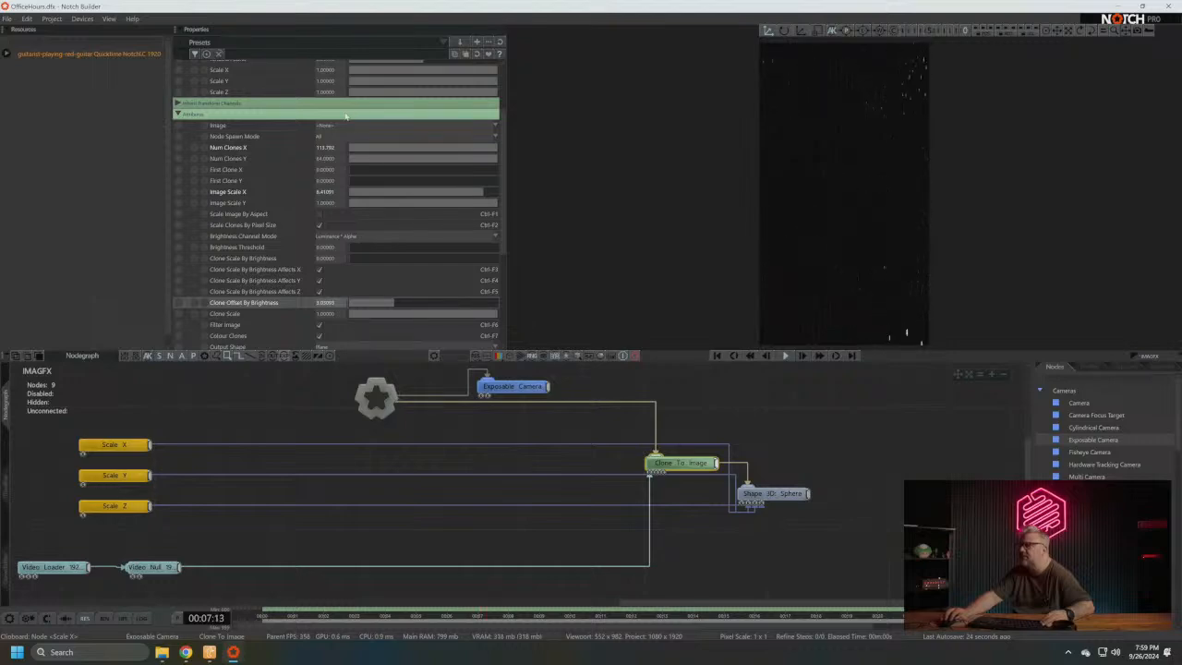
click(334, 147)
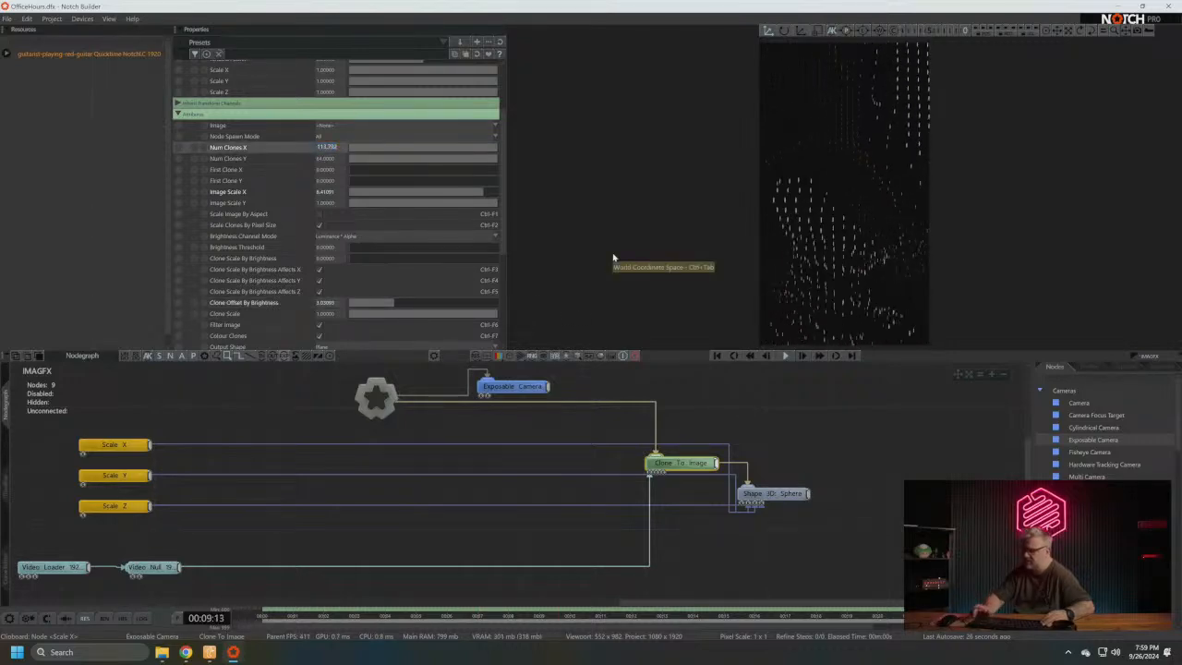
text(*5)
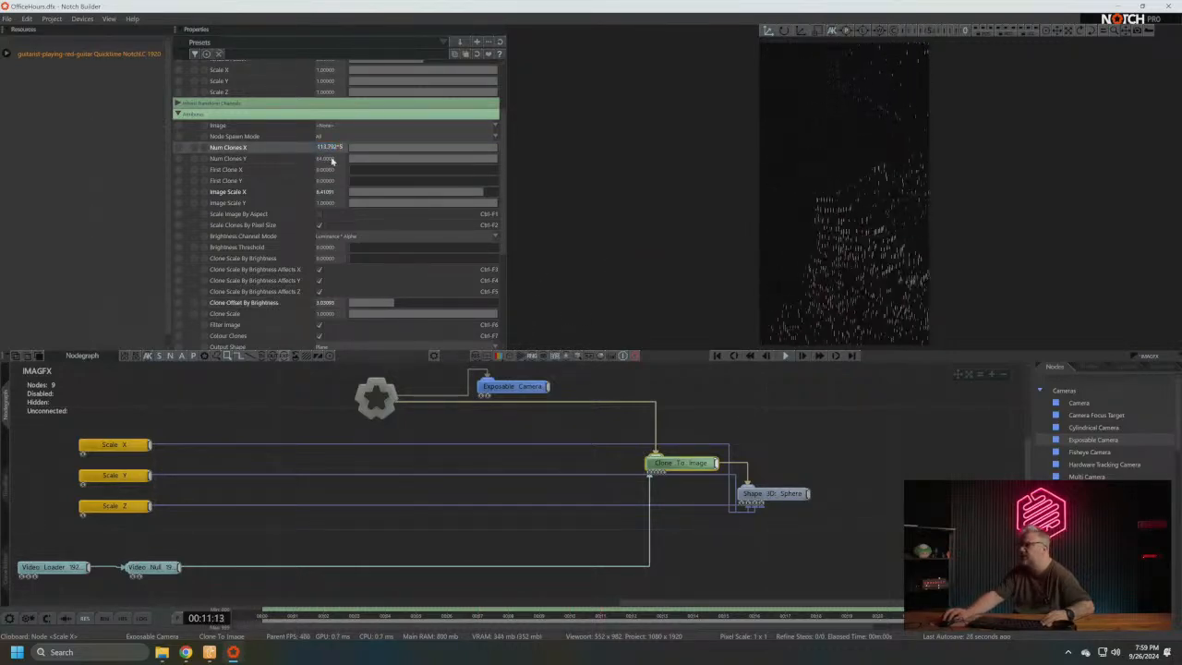
click(333, 160)
text(*5)
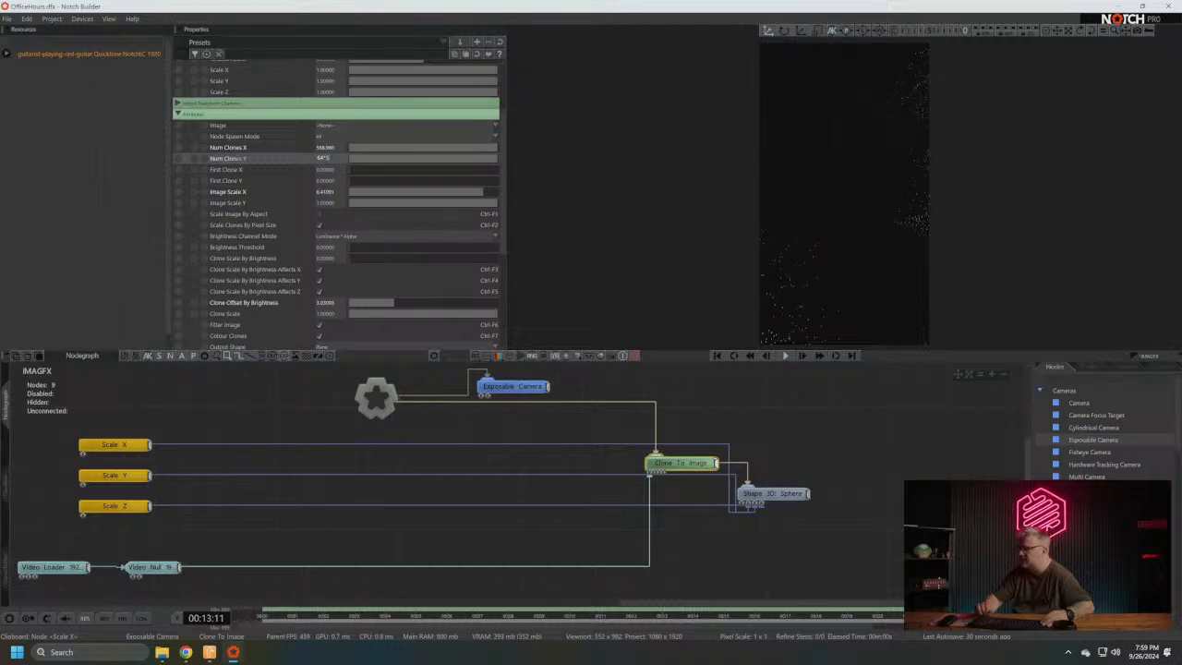
key(Return)
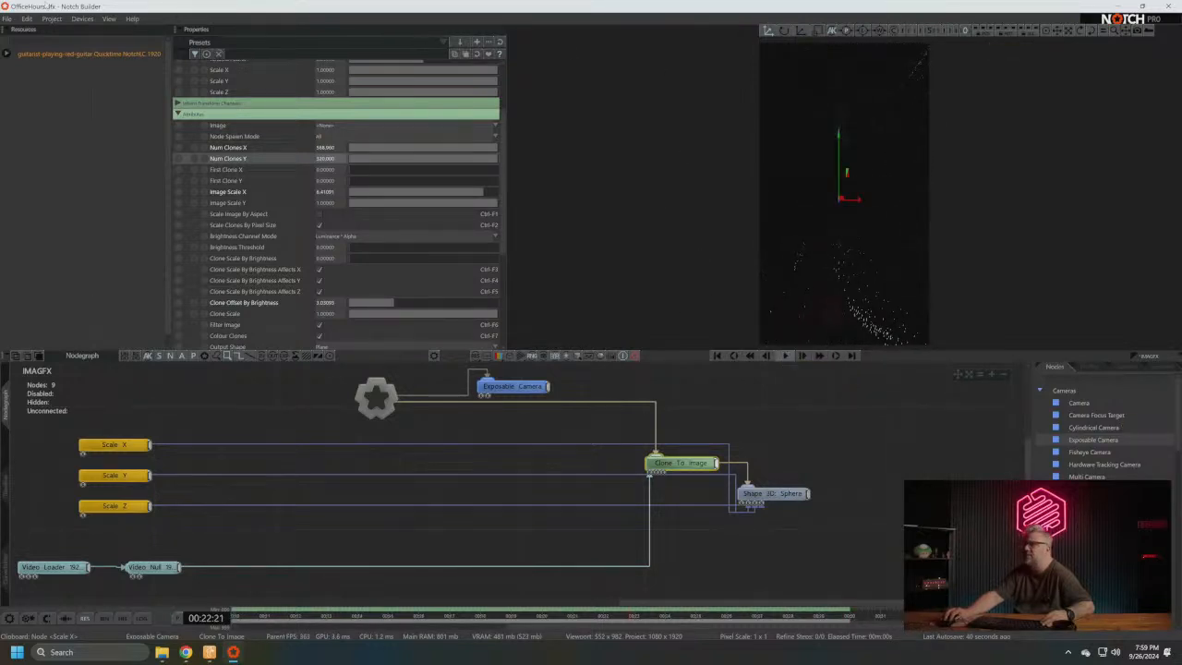
- Compile the project as a media server block named OfficeHours_v002.dfxdll on the Desktop
click(50, 19)
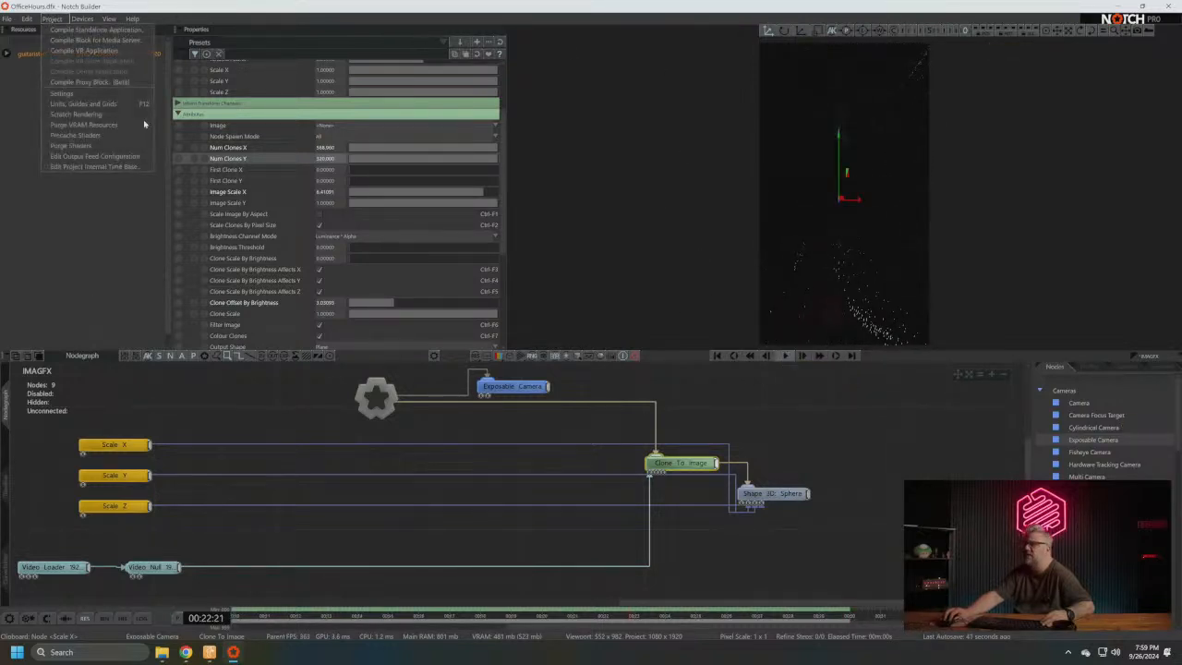
click(102, 41)
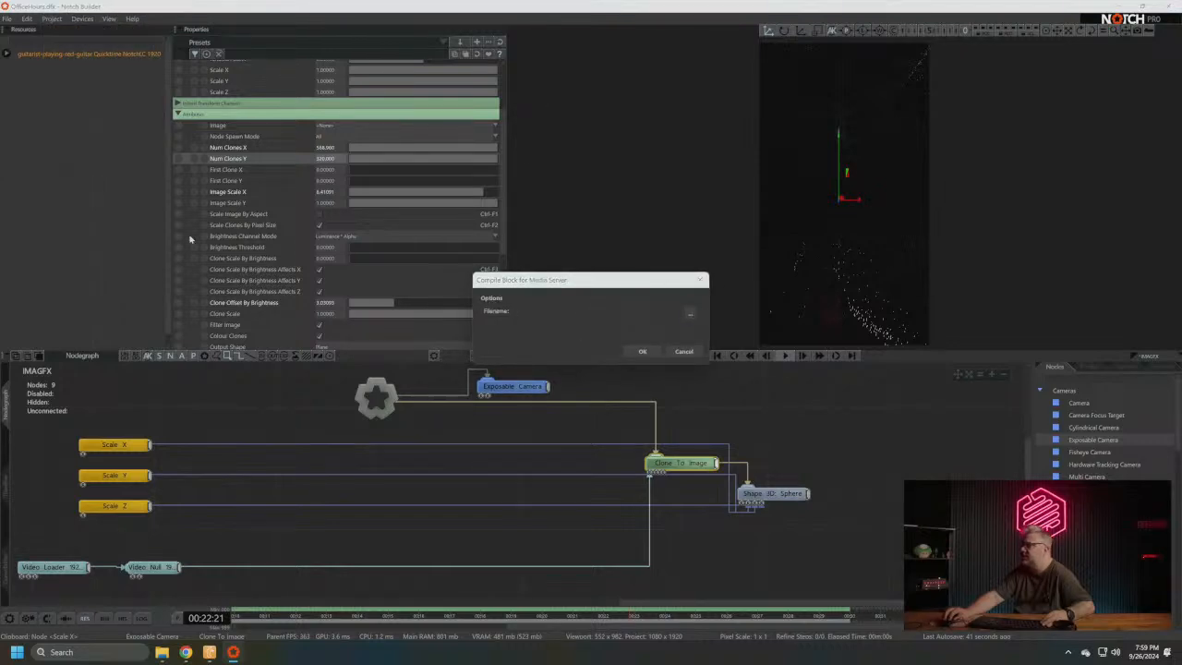
click(690, 313)
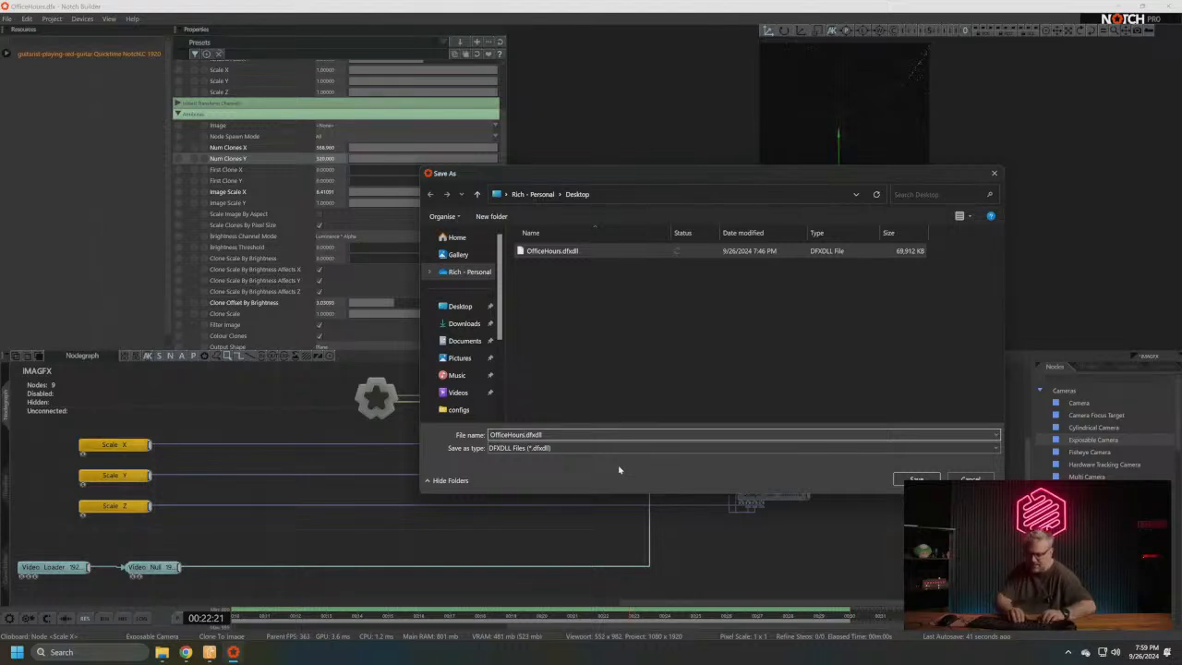
text(_)
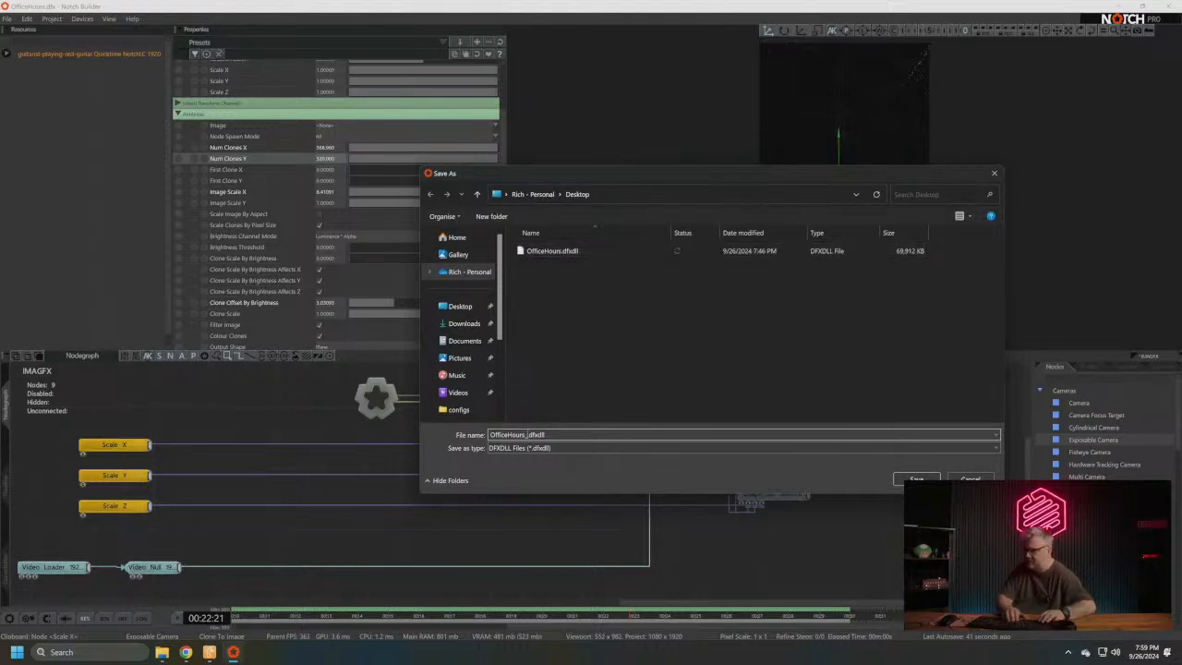
text(v002)
key(Return)
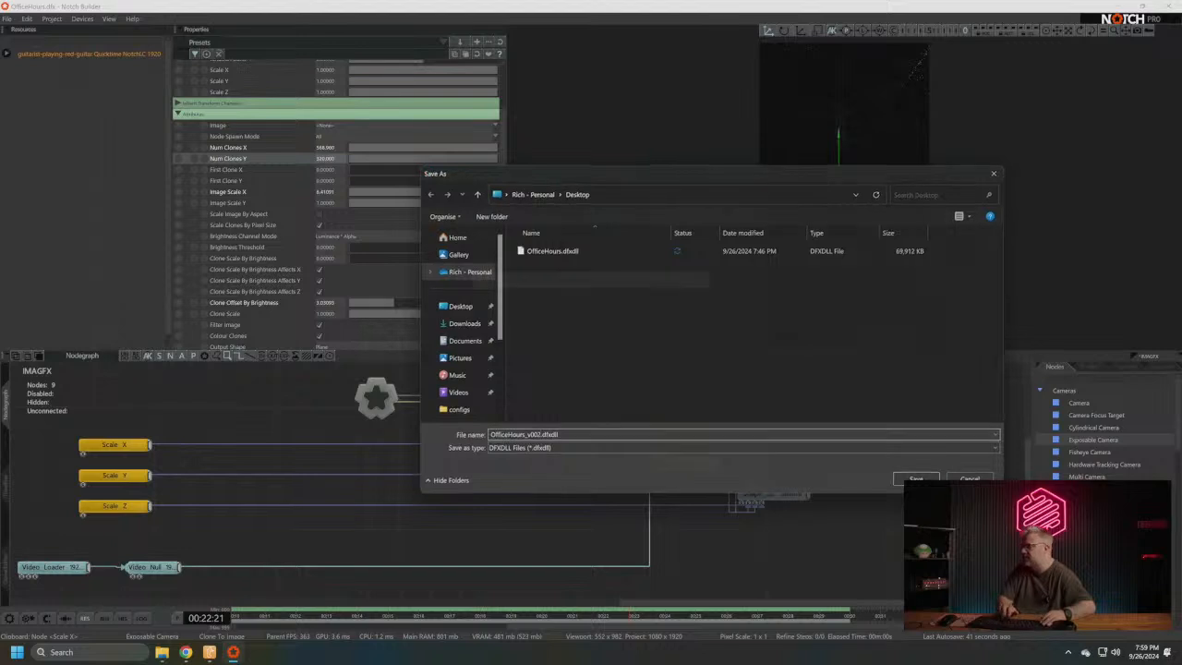
click(644, 352)
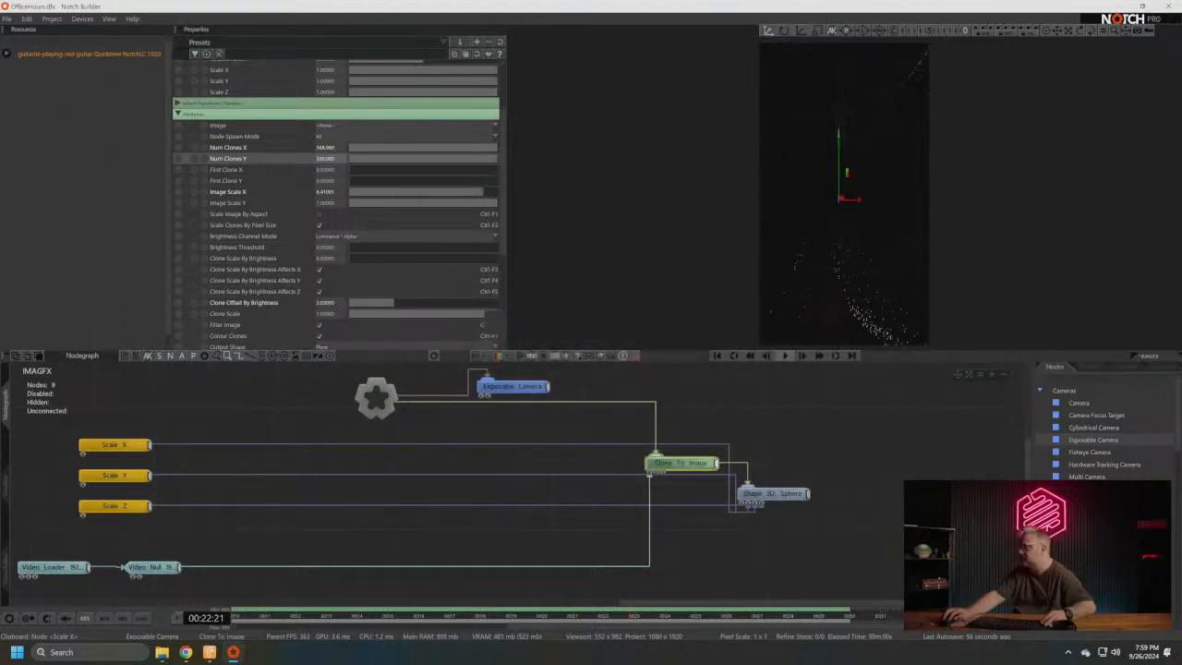
- Bring up and enlarge the File Explorer window, and launch d3 and d3manager
click(162, 653)
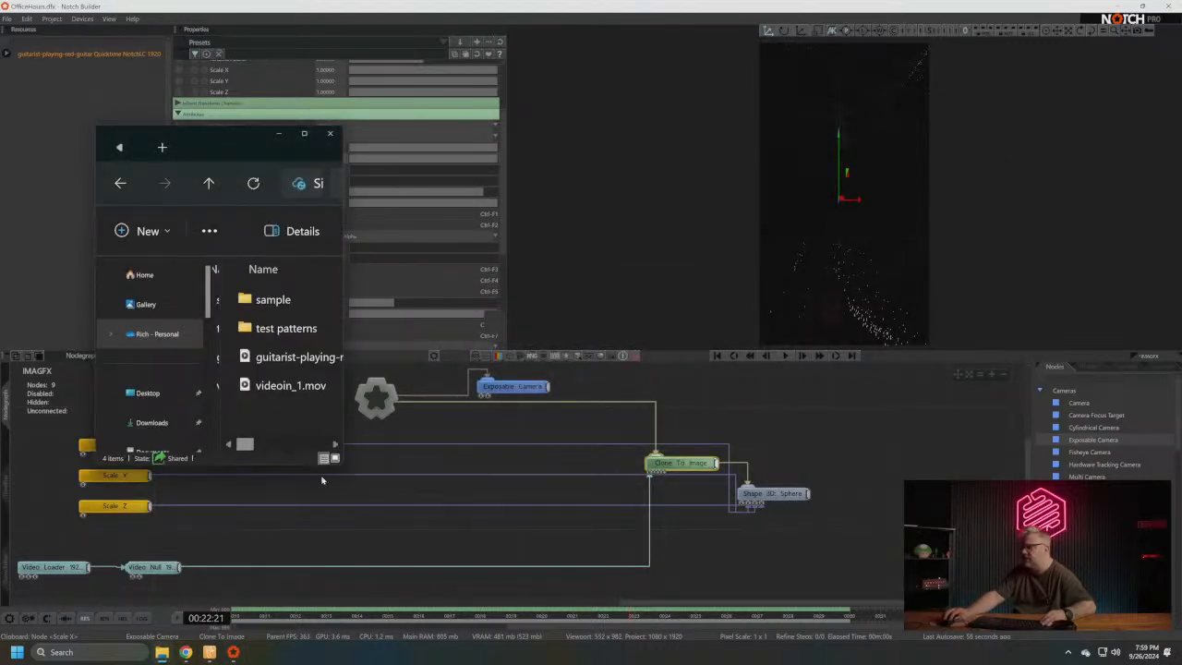
drag(340, 465, 565, 572)
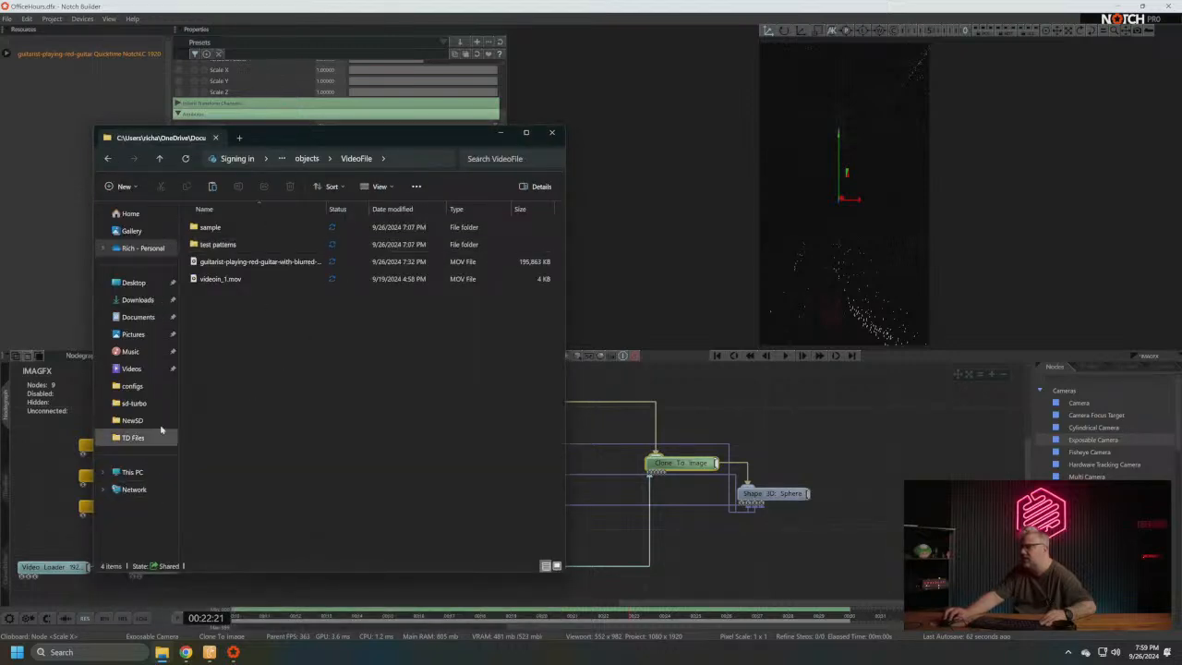
key(super)
text(d3)
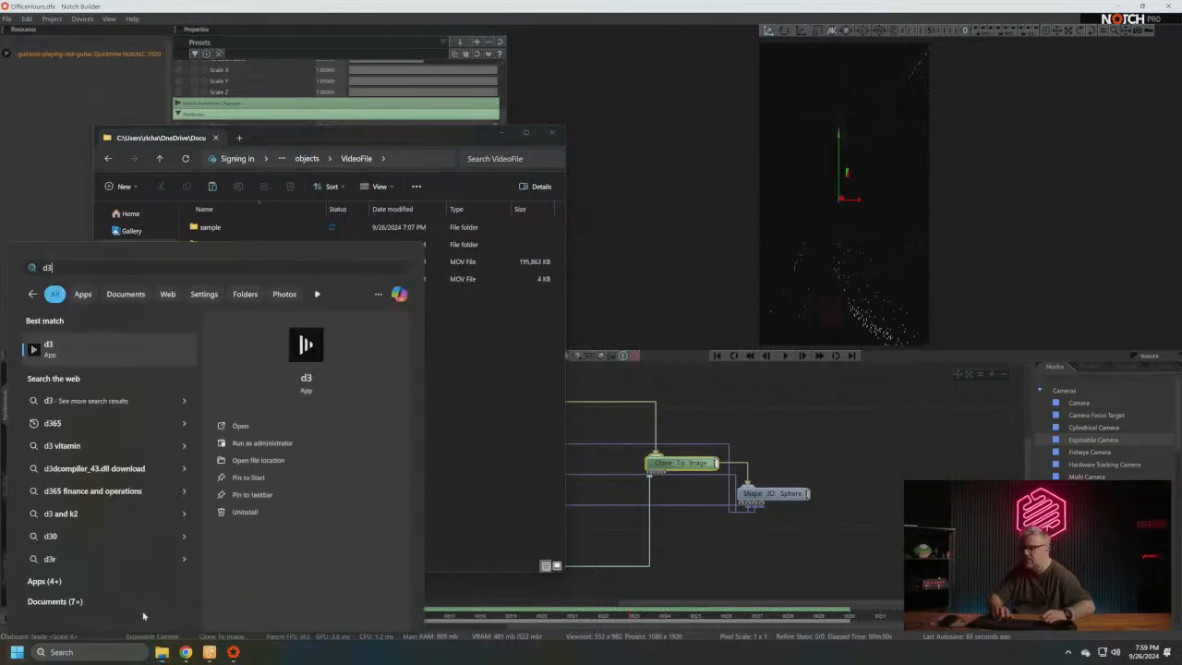
key(Return)
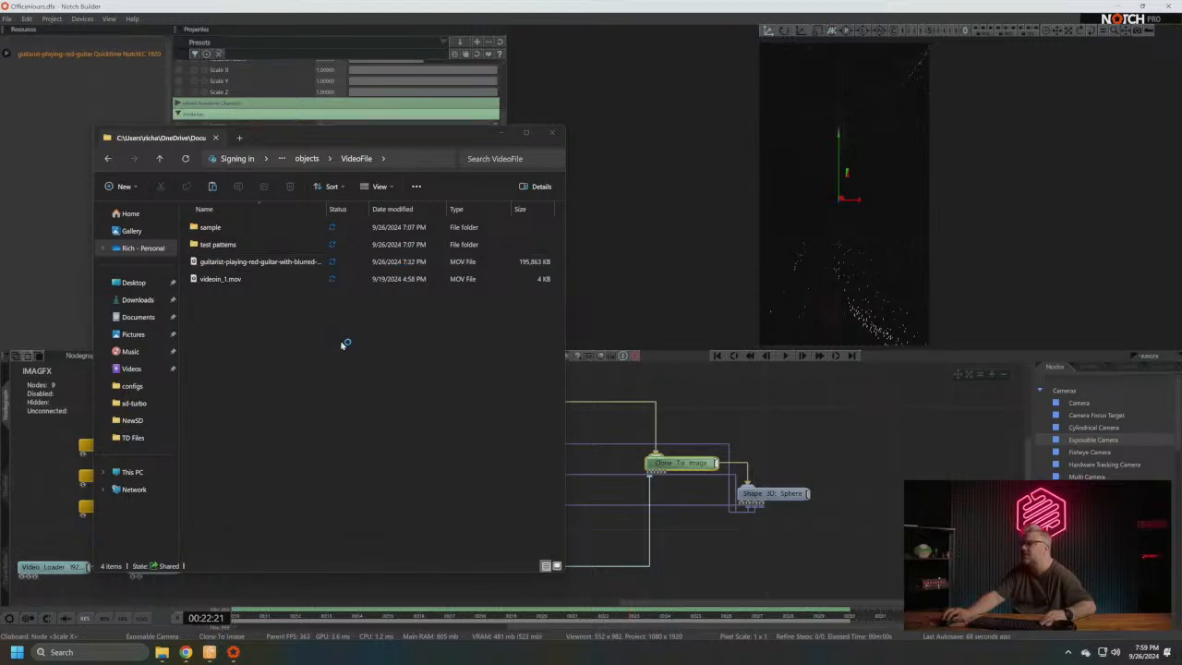
key(super)
text(d3manager)
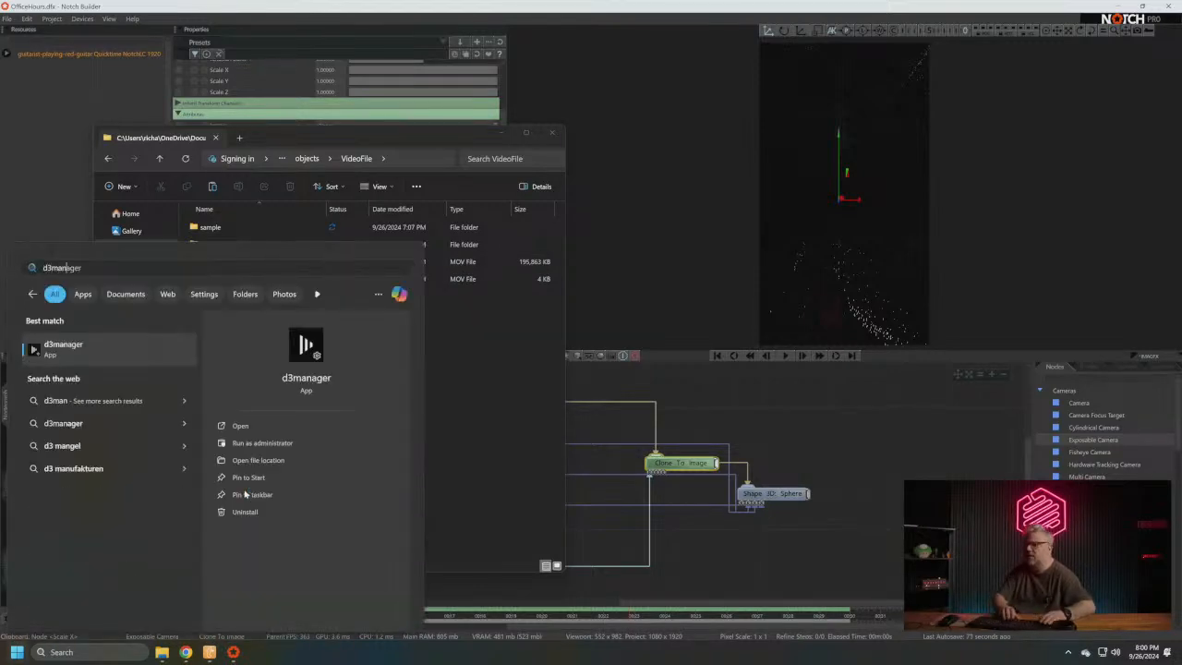
key(Return)
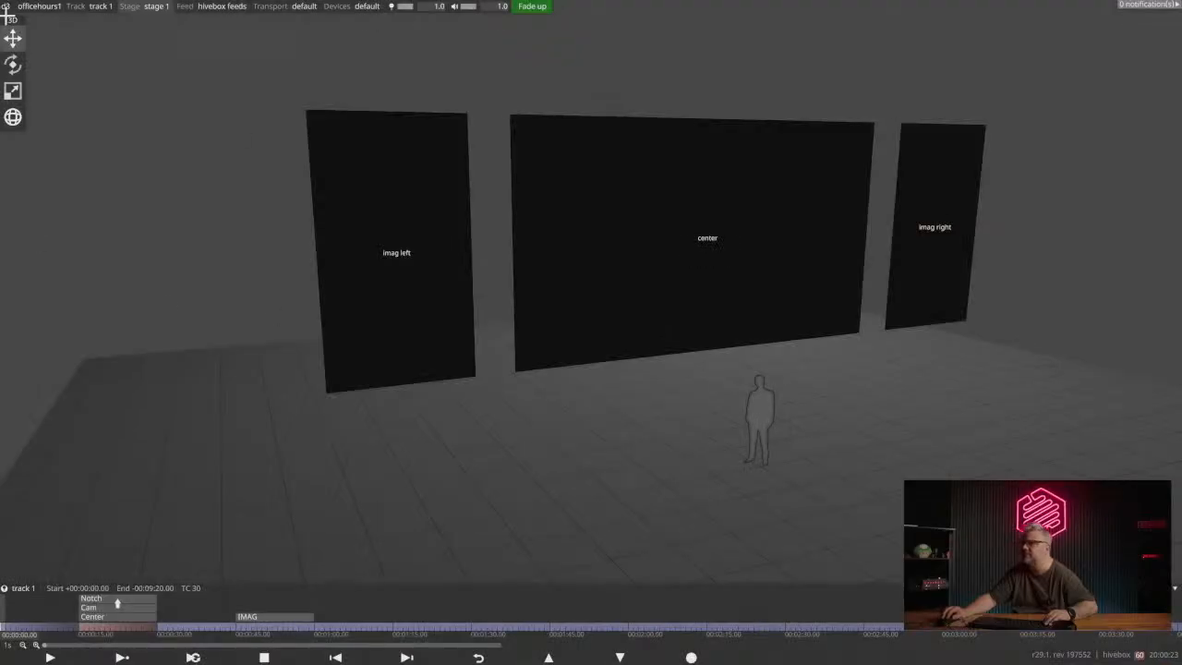
- Save and exit the running d3 session, and select the OfficeHours1 project file in the d3 Manager
click(9, 5)
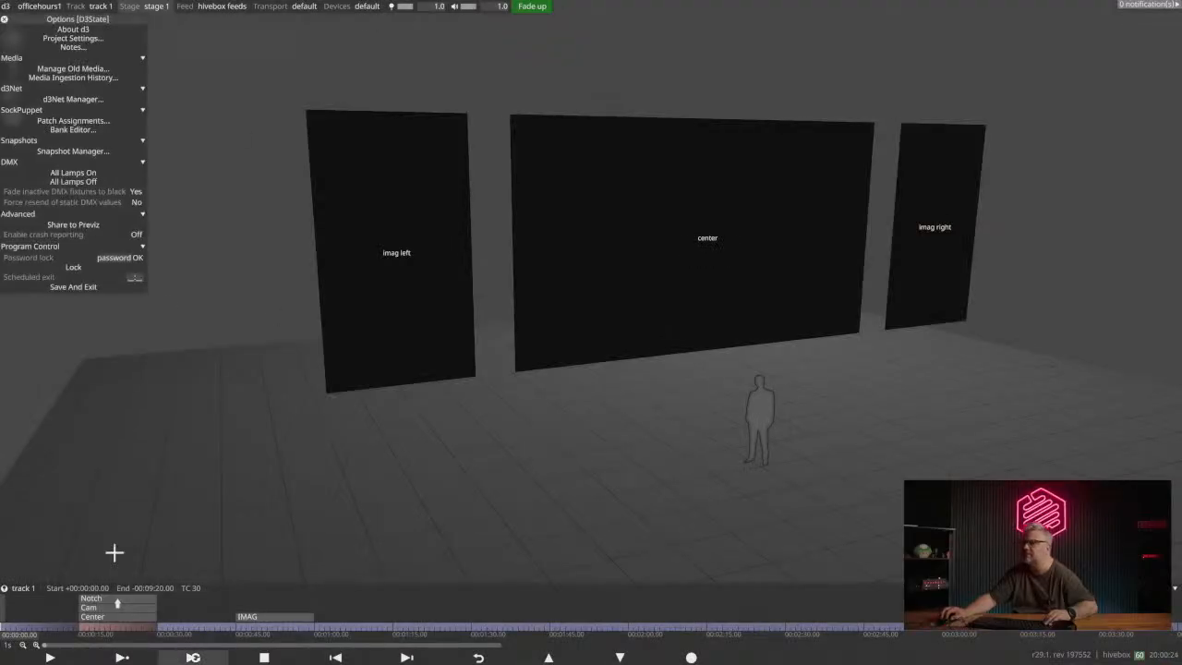
click(87, 288)
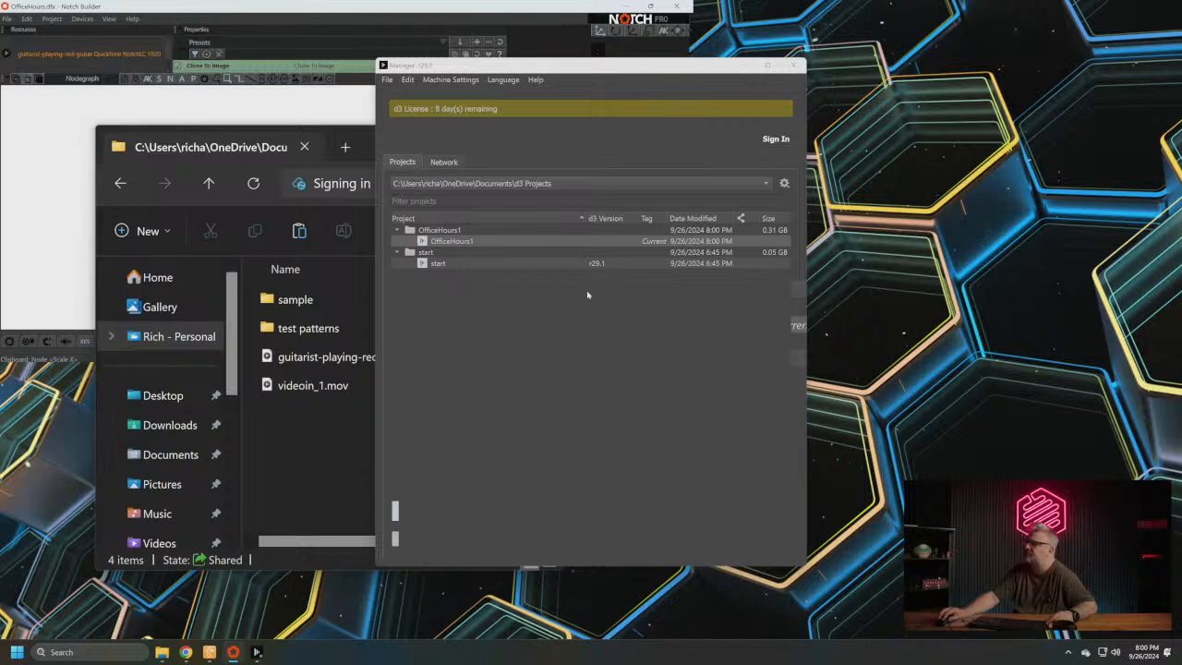
click(451, 243)
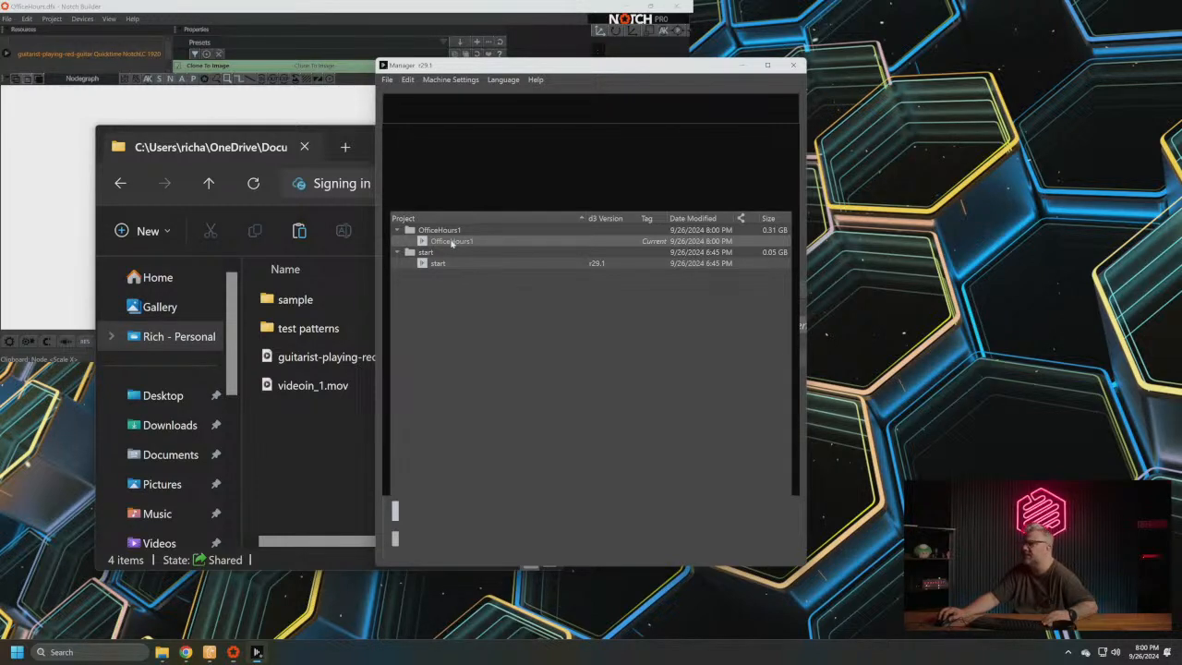
right_click(451, 242)
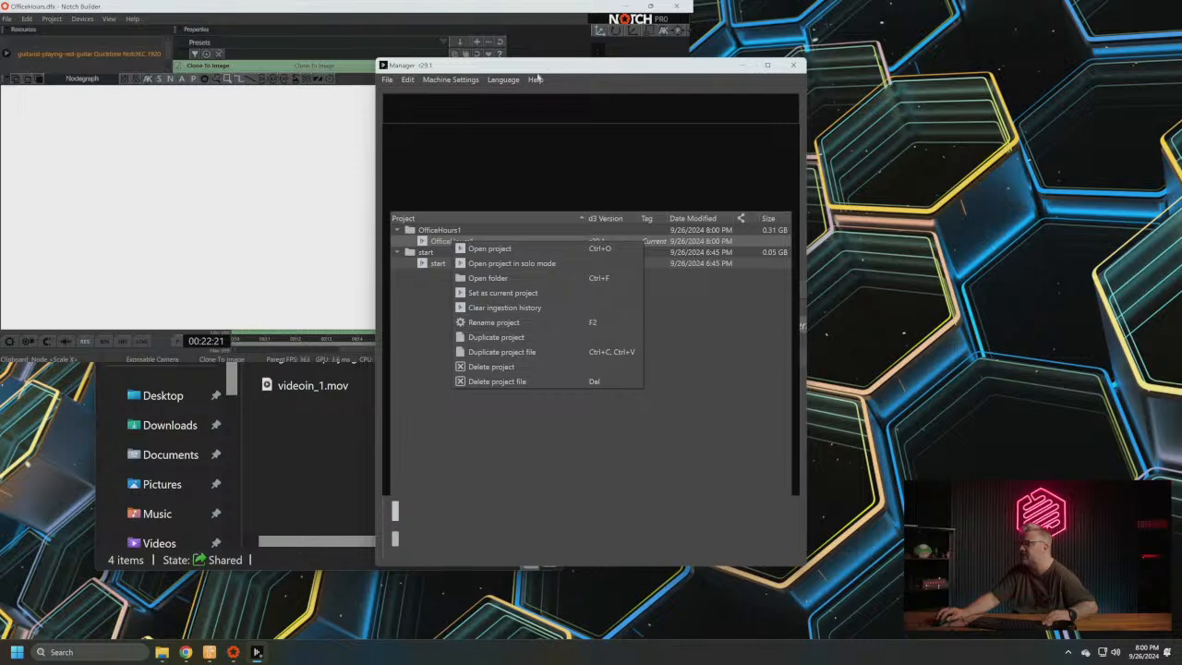
click(554, 124)
- Enable application mode for the machine and move the Manager window clear of File Explorer
click(453, 80)
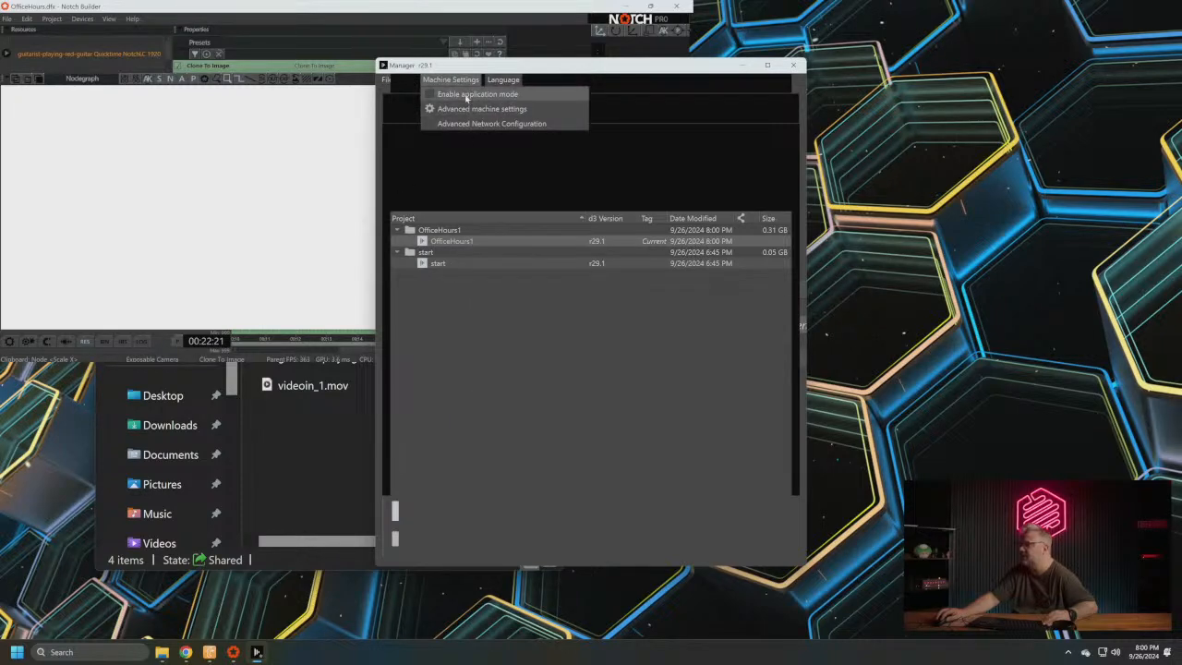
click(480, 96)
drag(489, 66, 731, 52)
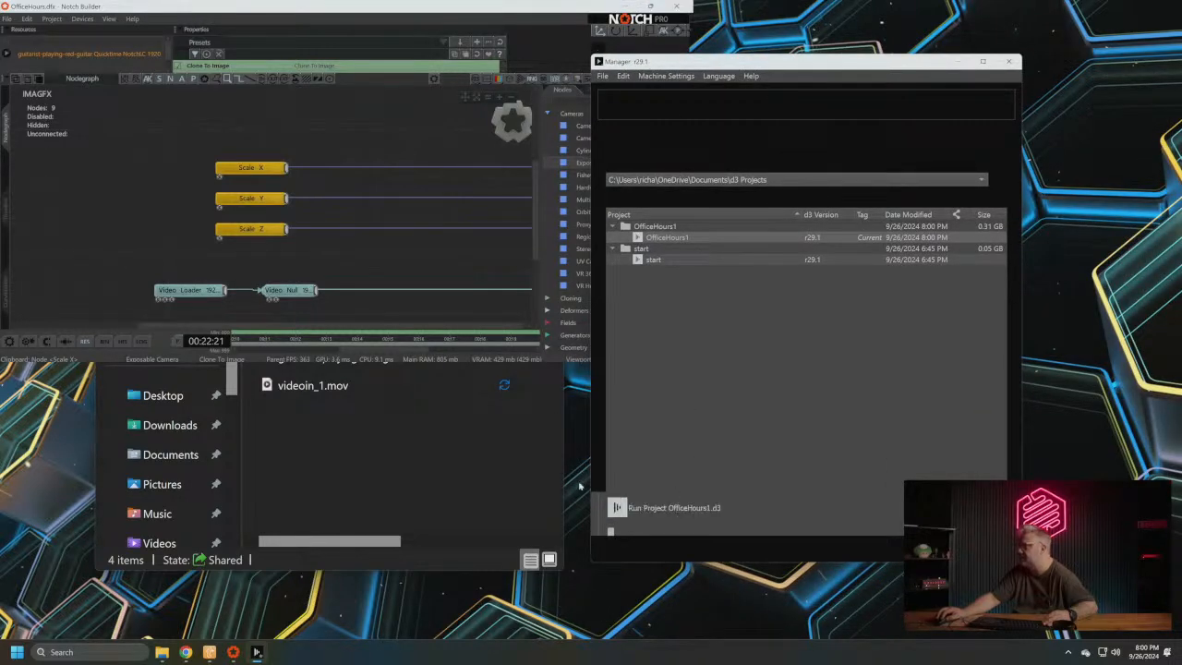
- Switch to File Explorer and show the Desktop folder with the compiled block
right_click(671, 230)
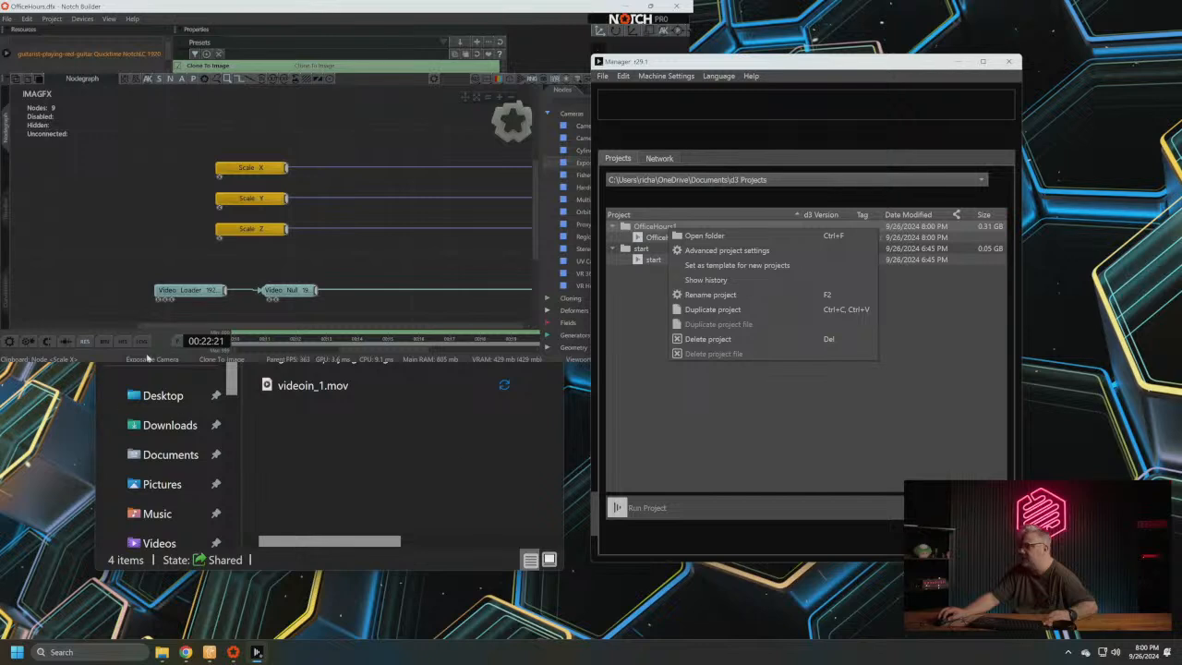
click(148, 366)
scroll(156, 362, down, 3)
scroll(156, 362, up, 3)
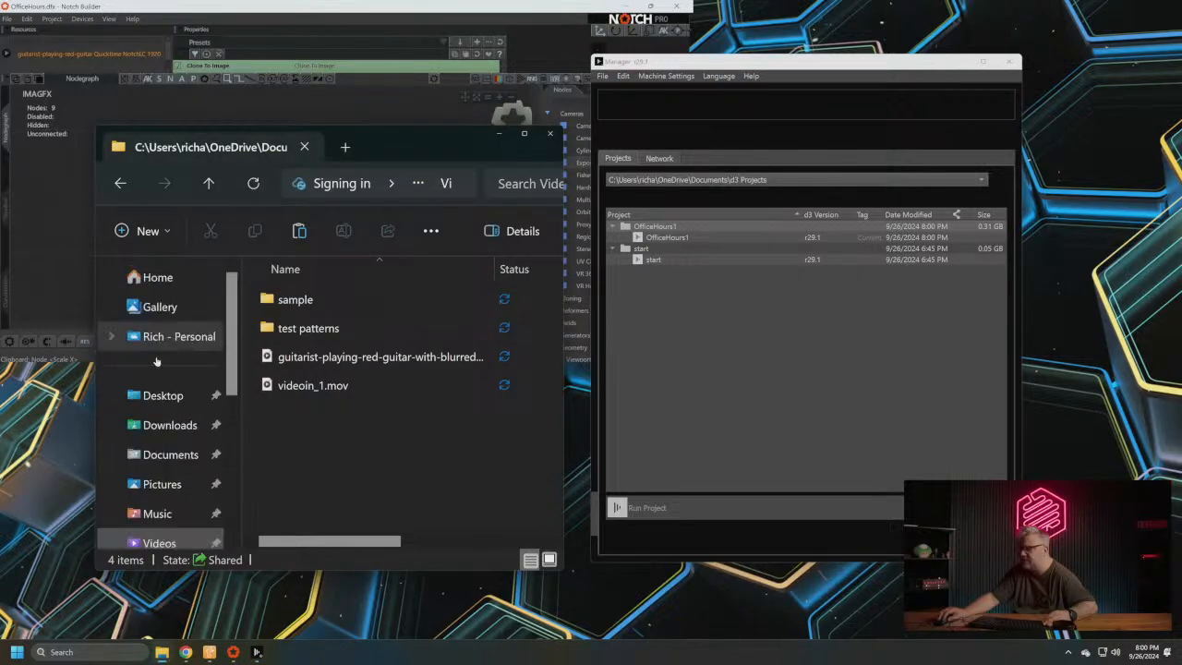
click(155, 397)
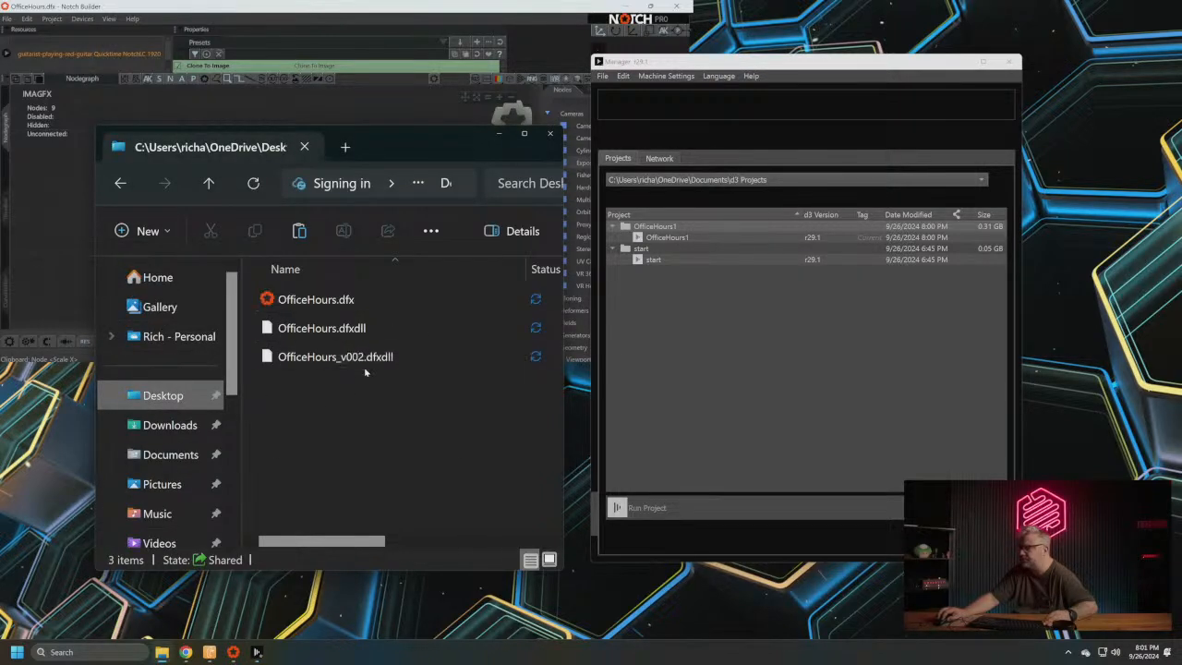
- Open the OfficeHours1 project's folder from the d3 Manager and go into its objects\NotchFile folder
right_click(662, 240)
click(695, 277)
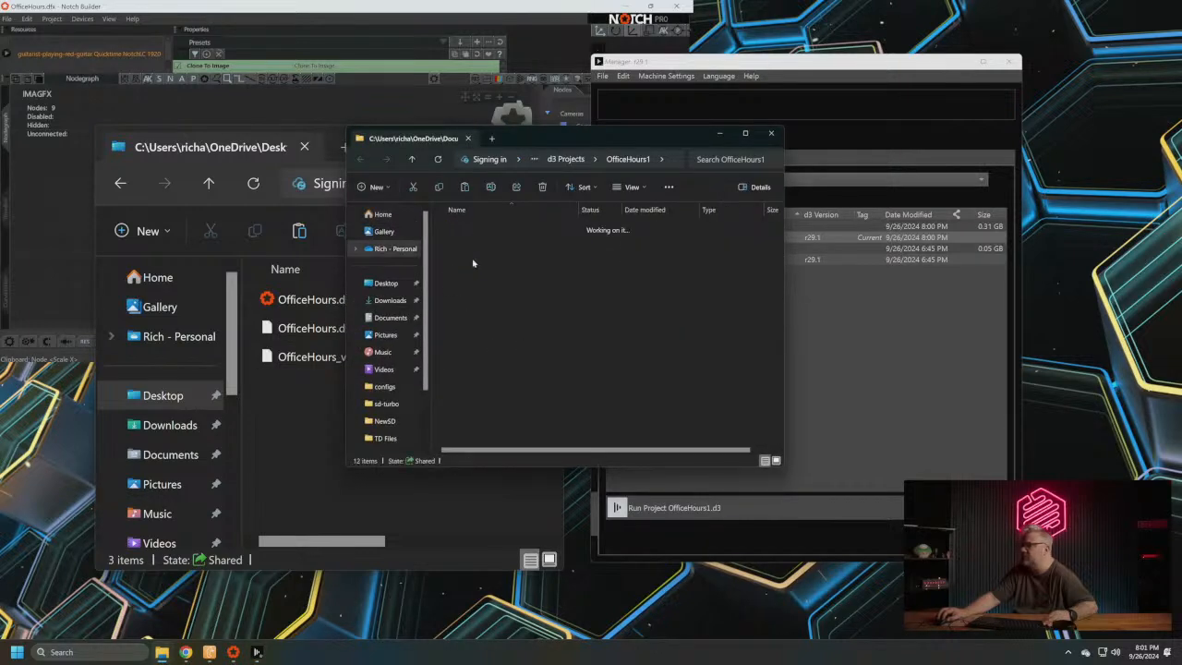
double_click(472, 263)
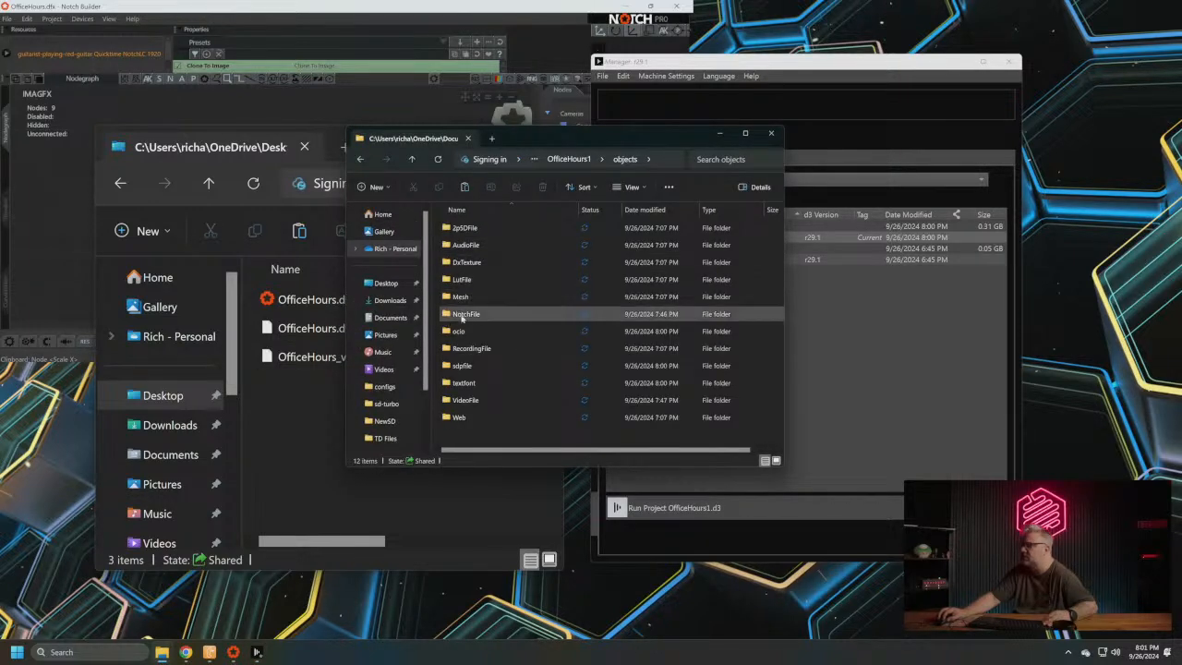
double_click(495, 317)
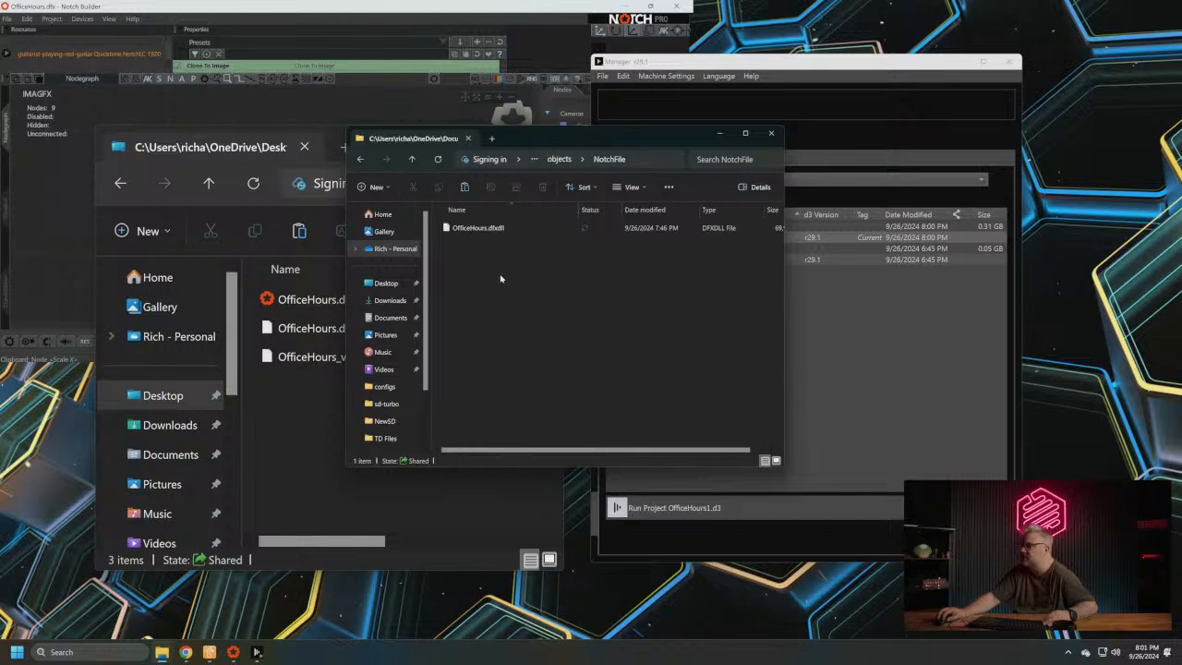
- Place OfficeHours_v002.dfxdll in the project's NotchFile folder while keeping a copy of it in the Desktop folder
drag(510, 150, 641, 141)
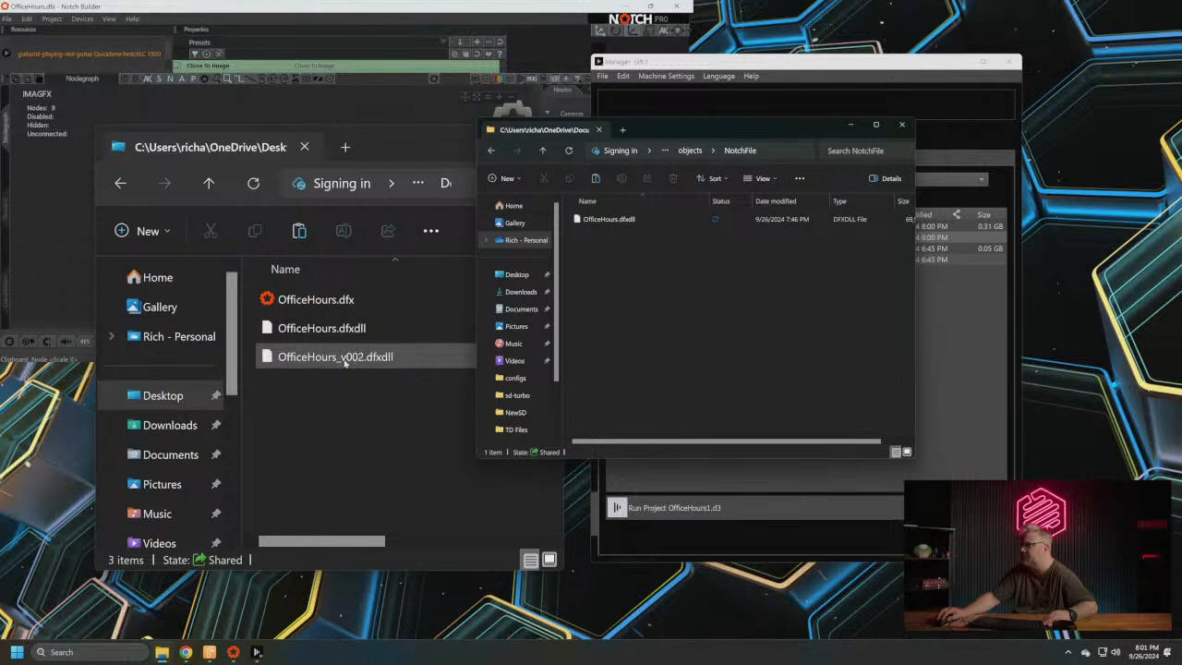
drag(333, 365, 661, 337)
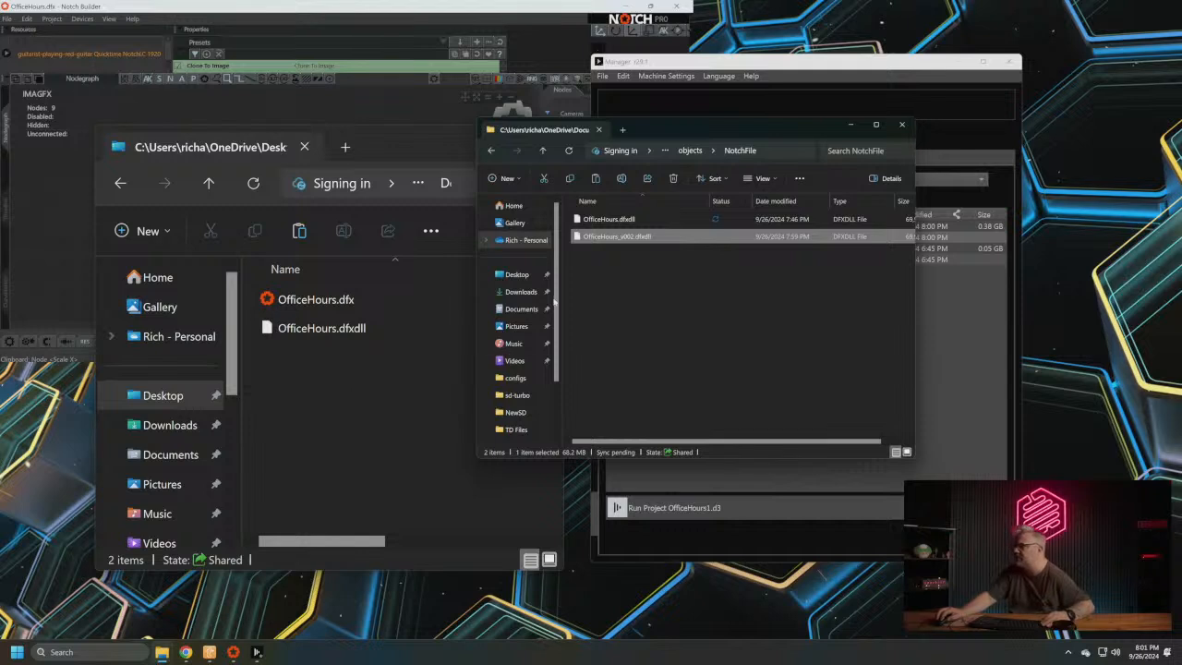
click(369, 410)
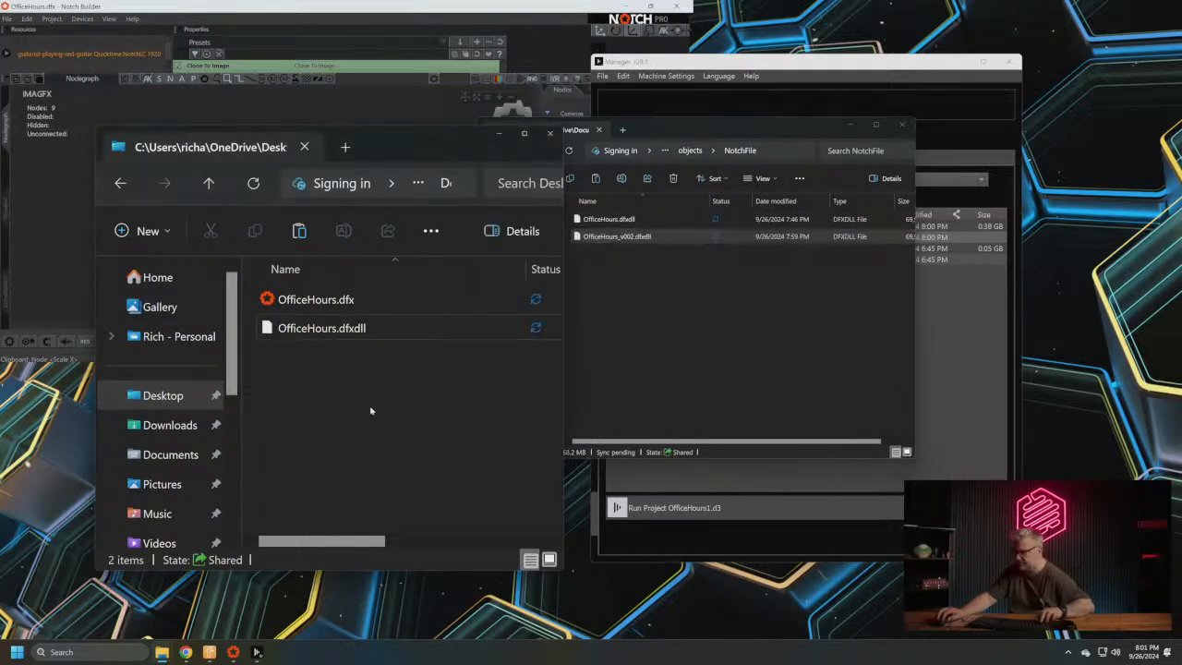
key(ctrl+v)
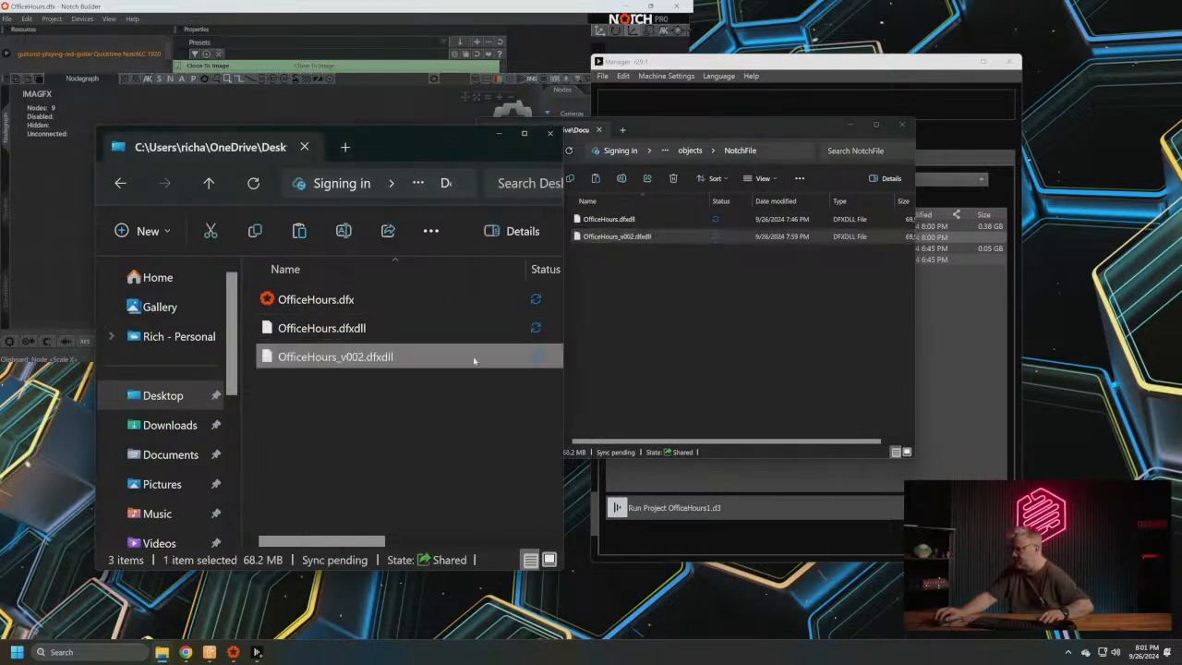
- Delete the old OfficeHours.dfxdll from the NotchFile folder and rename OfficeHours_v002.dfxdll as OfficeHours.dfxdll
click(627, 222)
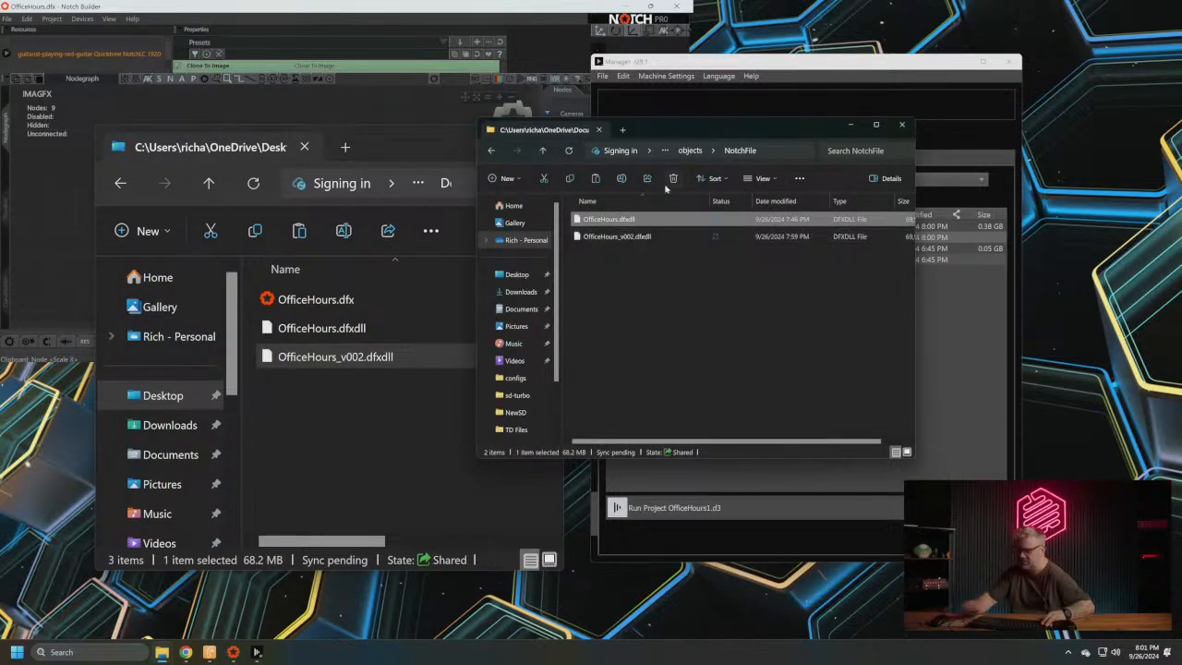
key(Delete)
click(642, 220)
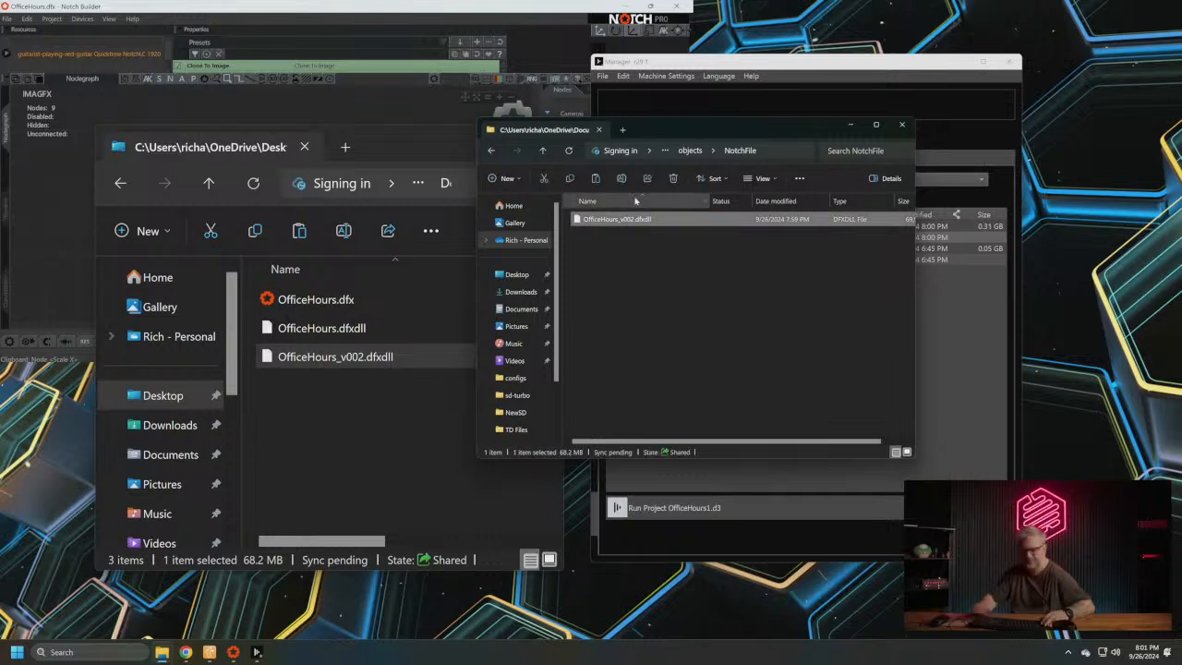
key(F2)
key(BackSpace)
key(BackSpace)
key(BackSpace)
key(BackSpace)
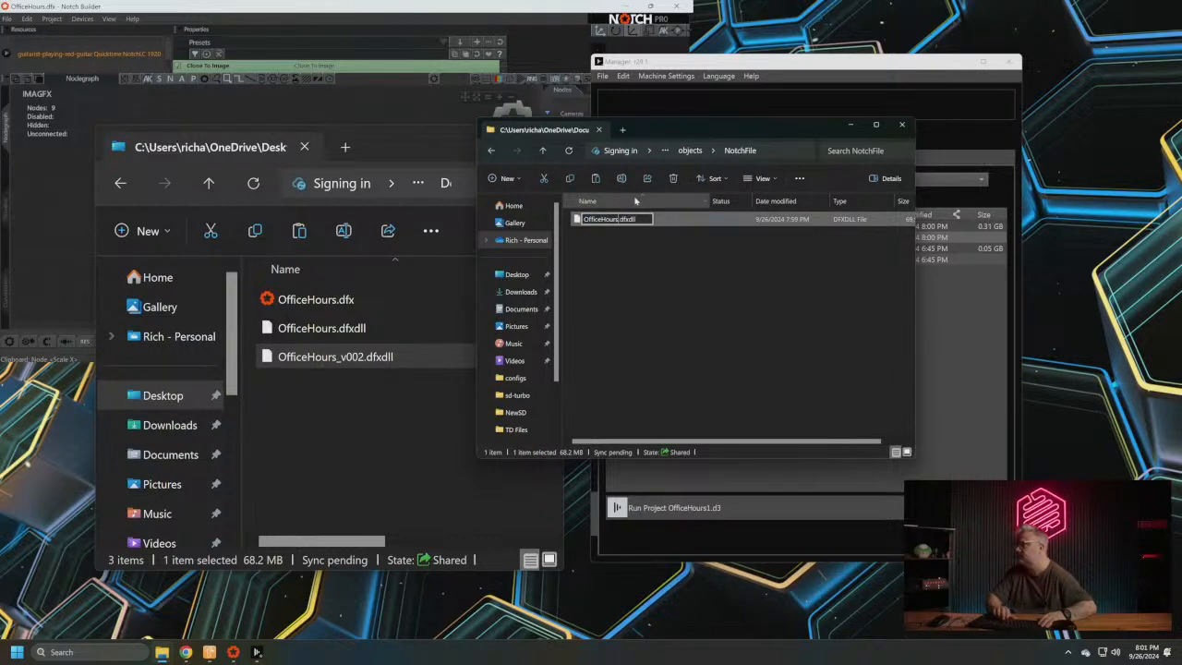
key(Return)
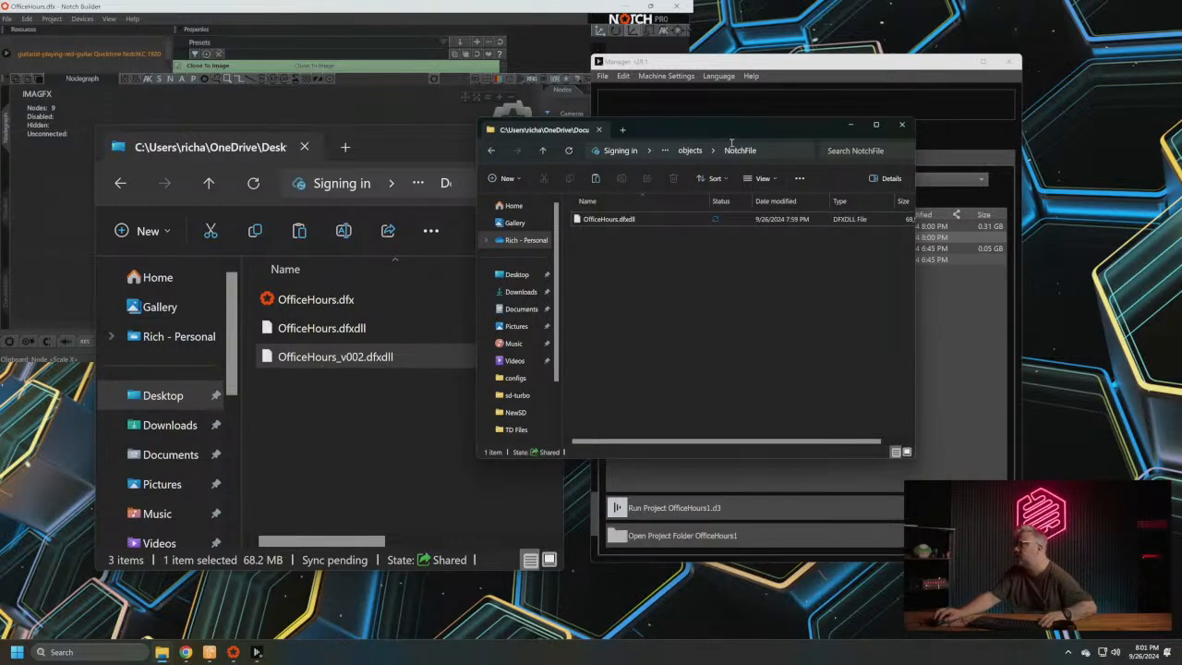
- Move the NotchFile folder window clear of the d3 Manager and run the OfficeHours1 project
drag(646, 128, 230, 125)
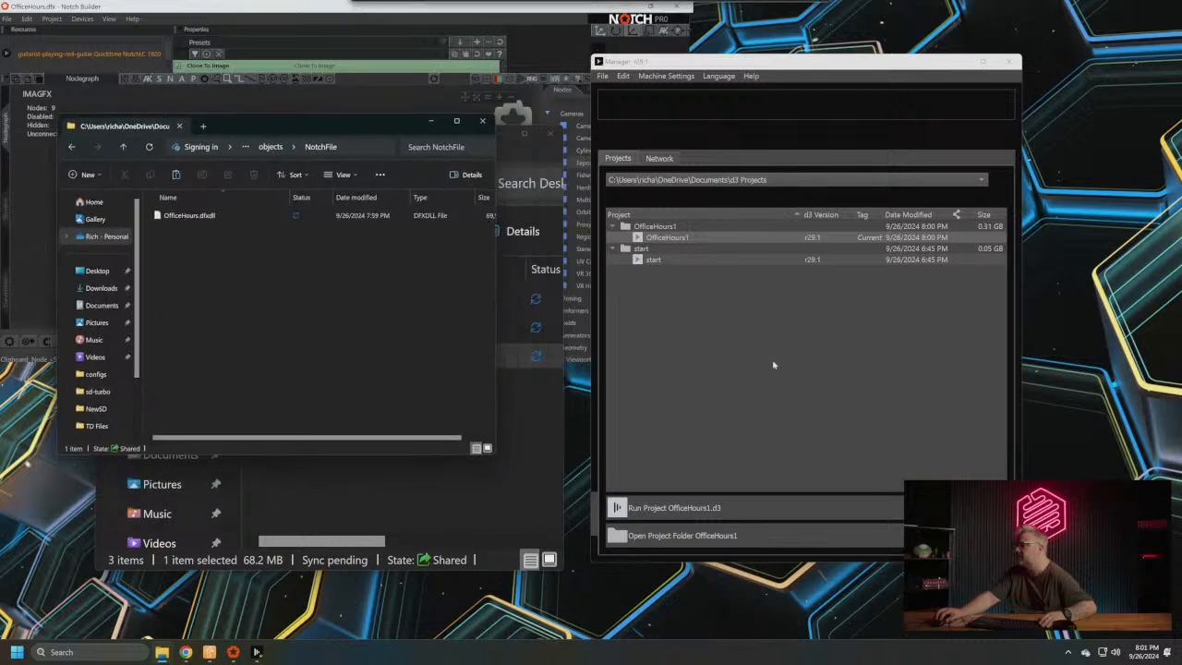
click(656, 516)
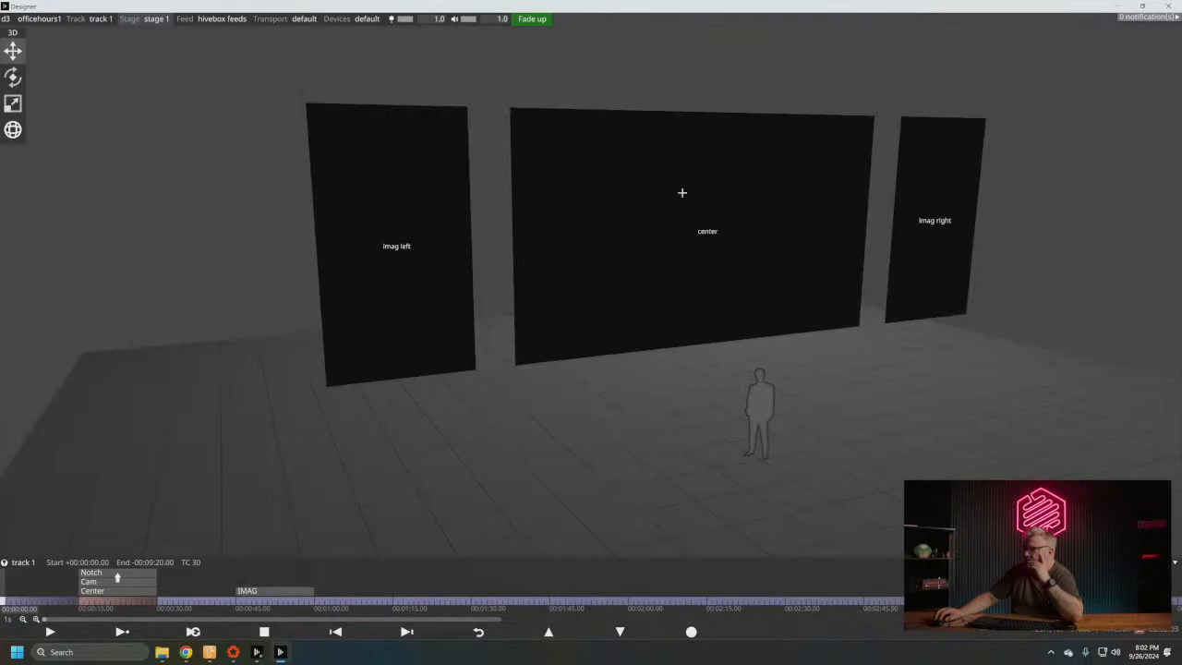
- Open the Notch layer's properties and play its section of track 1 from 00:00:16
click(86, 603)
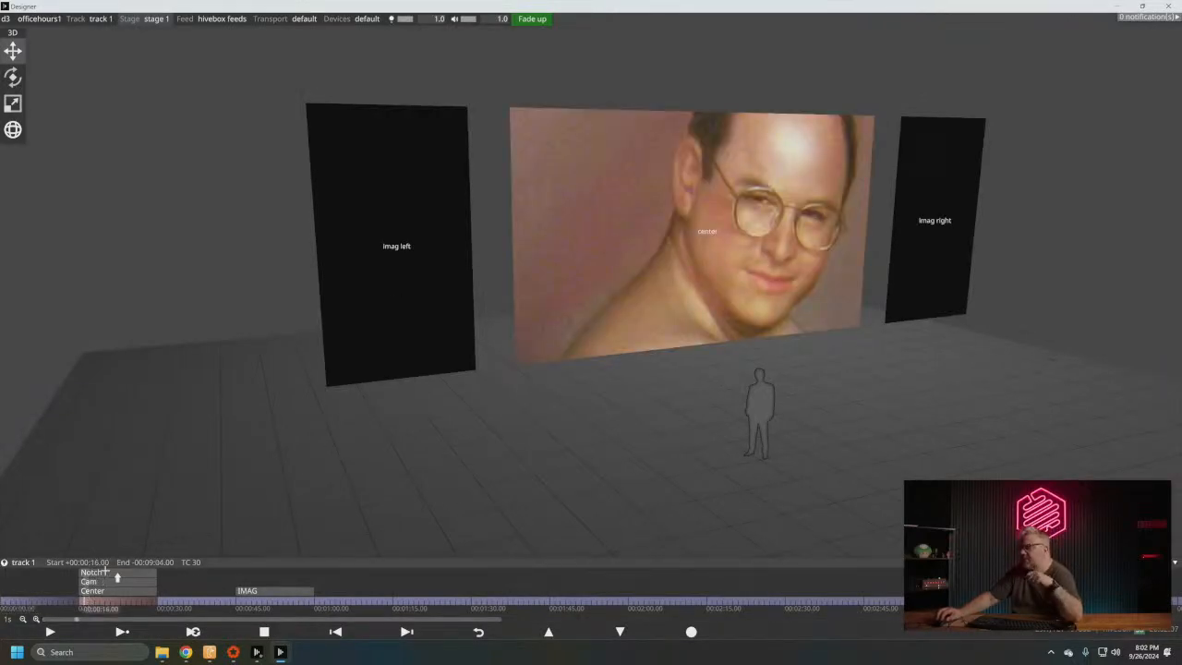
click(104, 572)
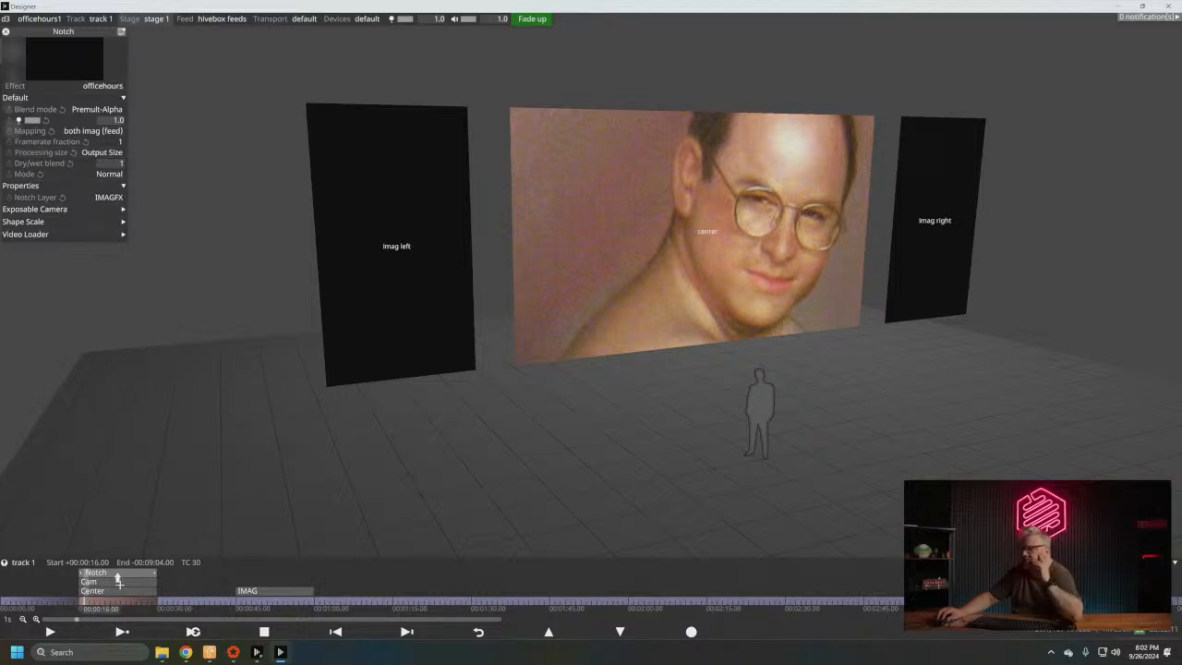
click(119, 633)
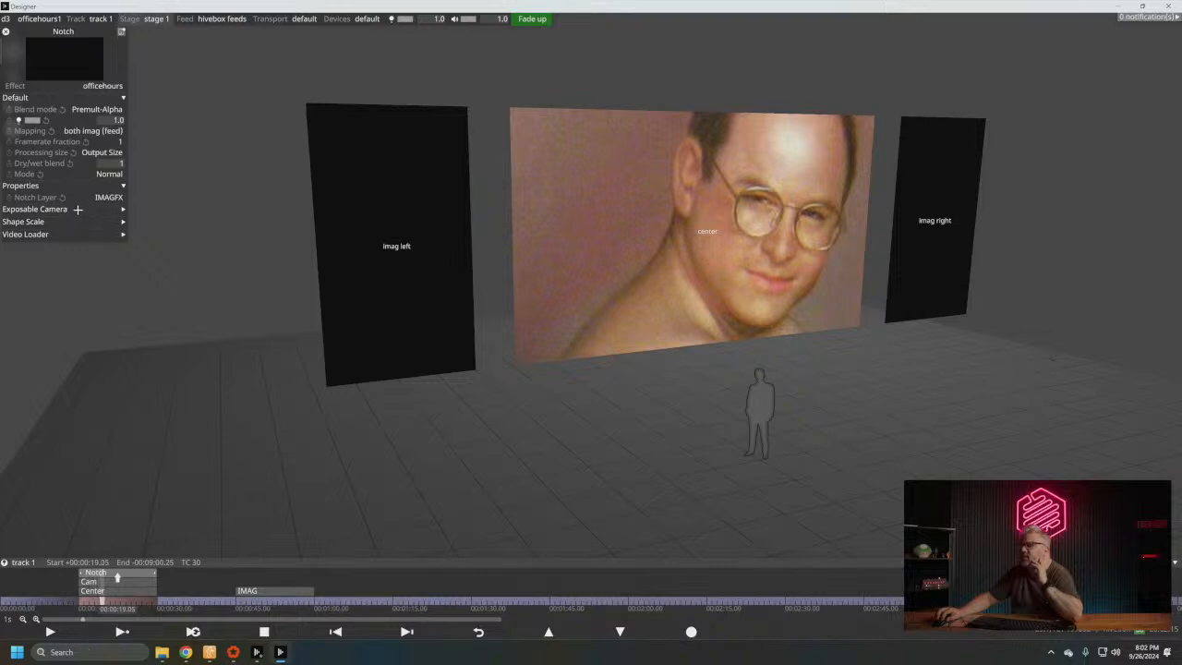
- Expand the Notch layer's exposed parameter groups and assign a new camera of type Camera named cam to Exposable Camera Values
click(80, 209)
click(79, 232)
click(129, 221)
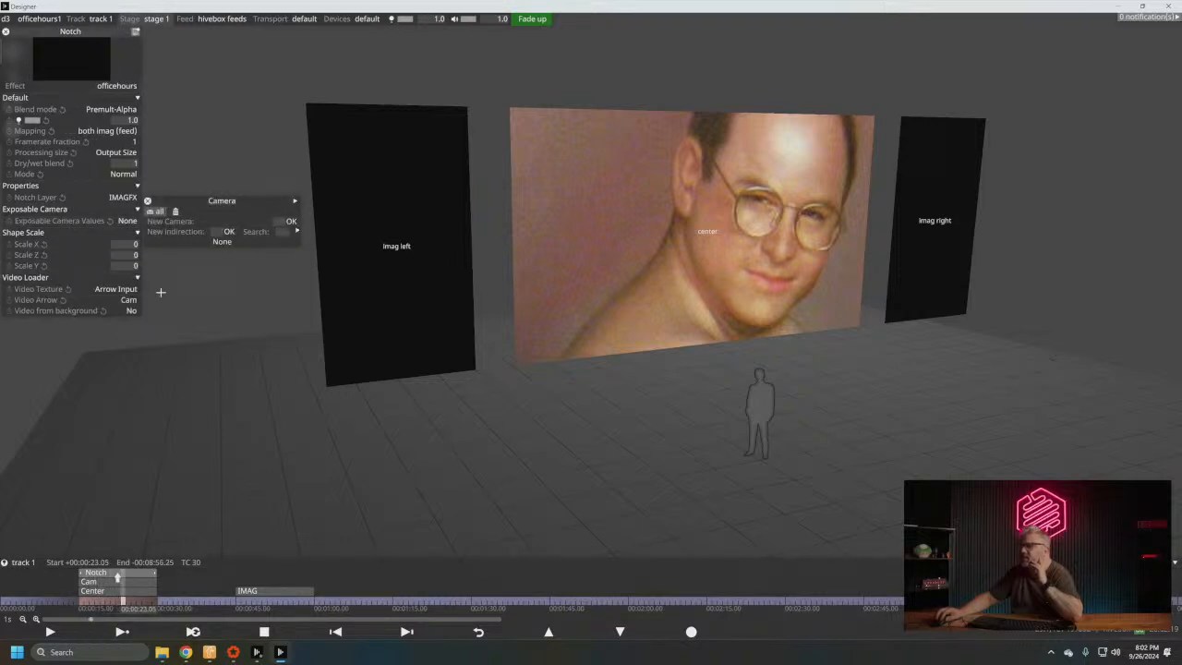
click(227, 242)
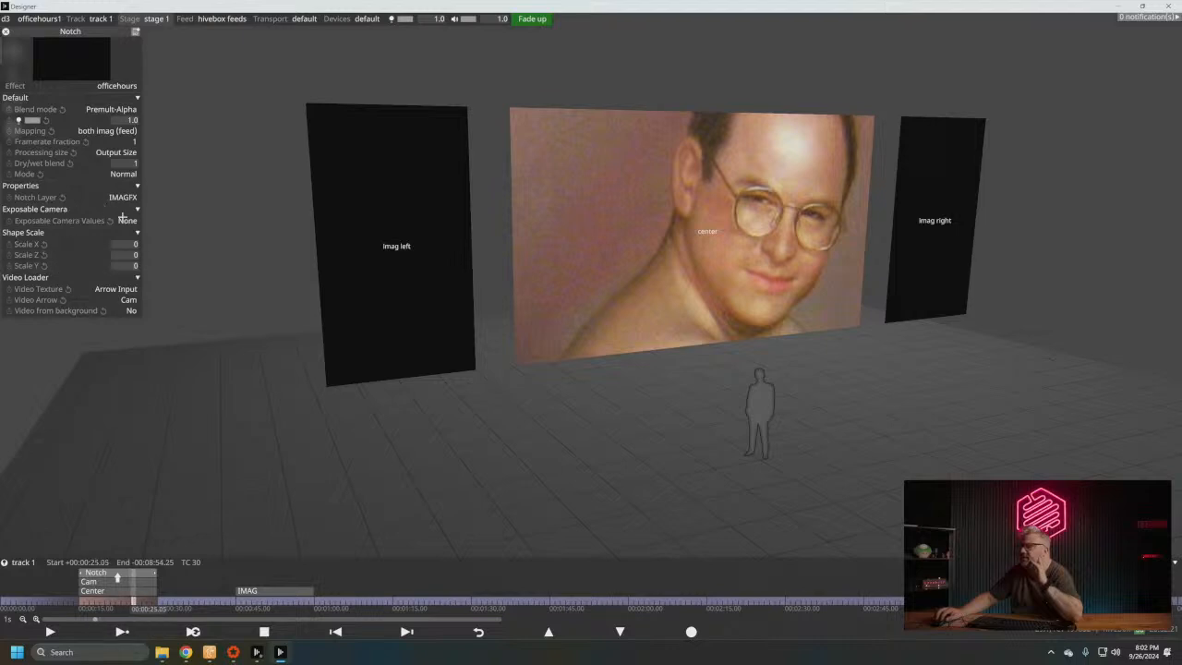
click(128, 221)
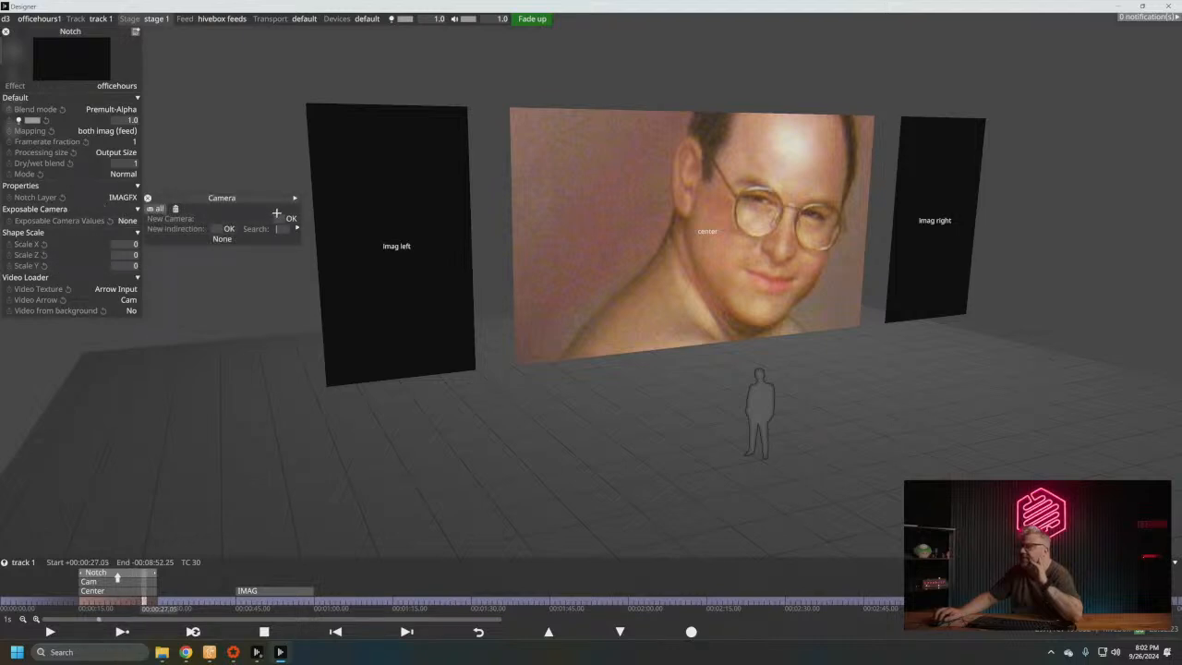
text(ca)
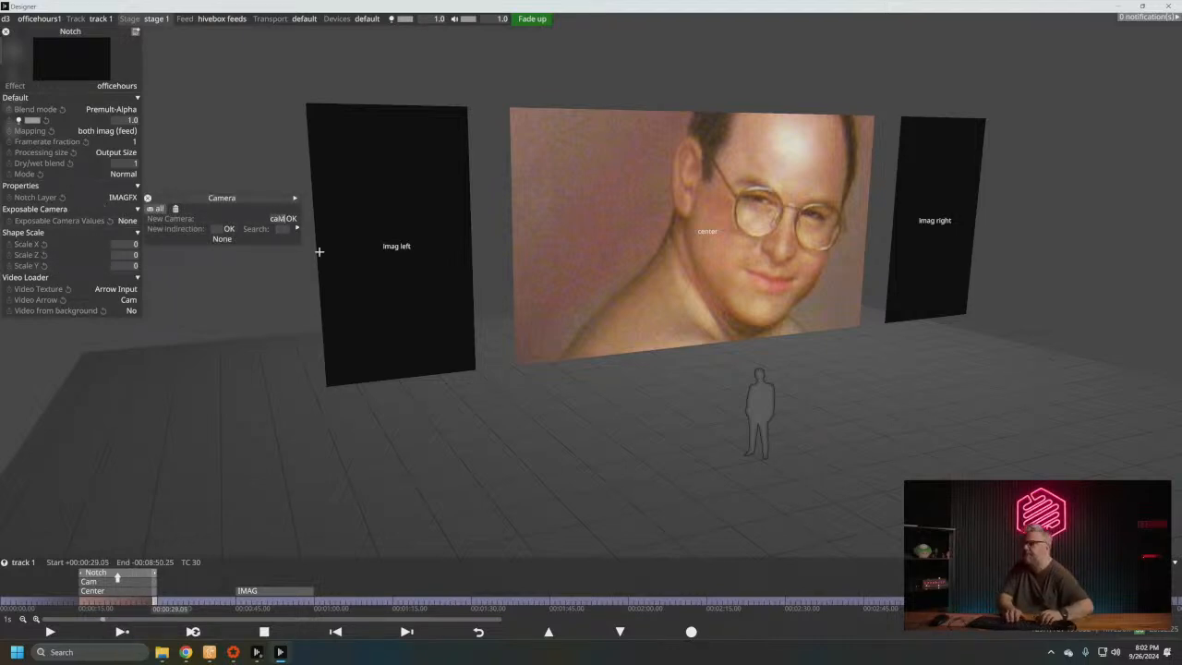
text(m)
key(Return)
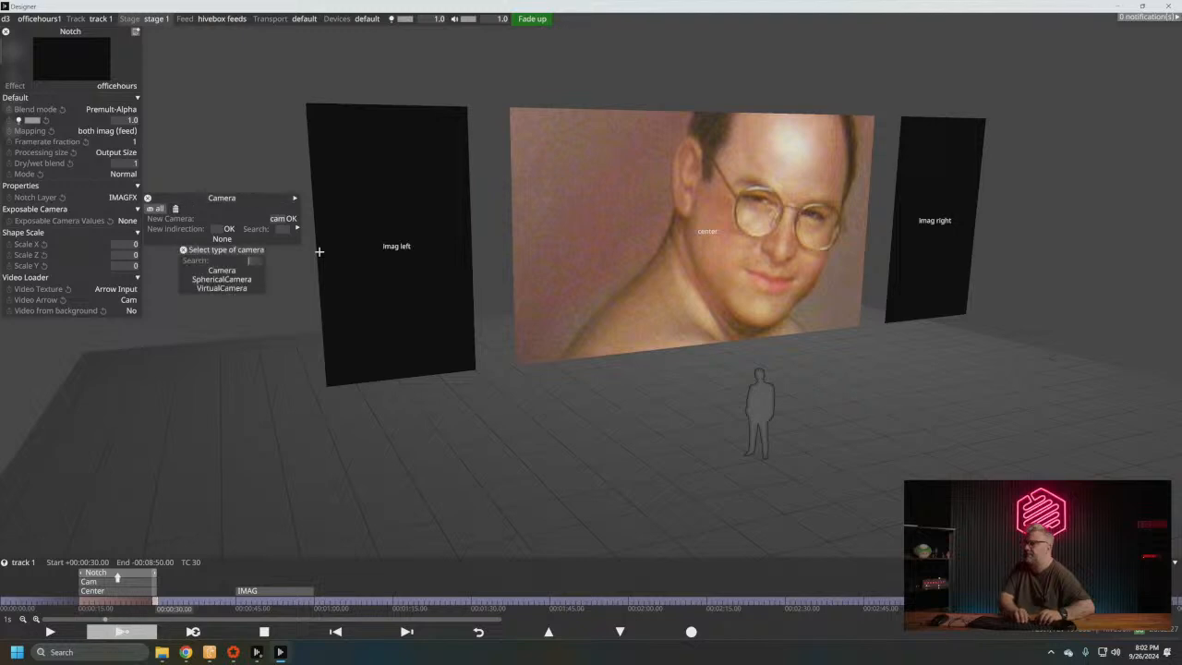
click(222, 270)
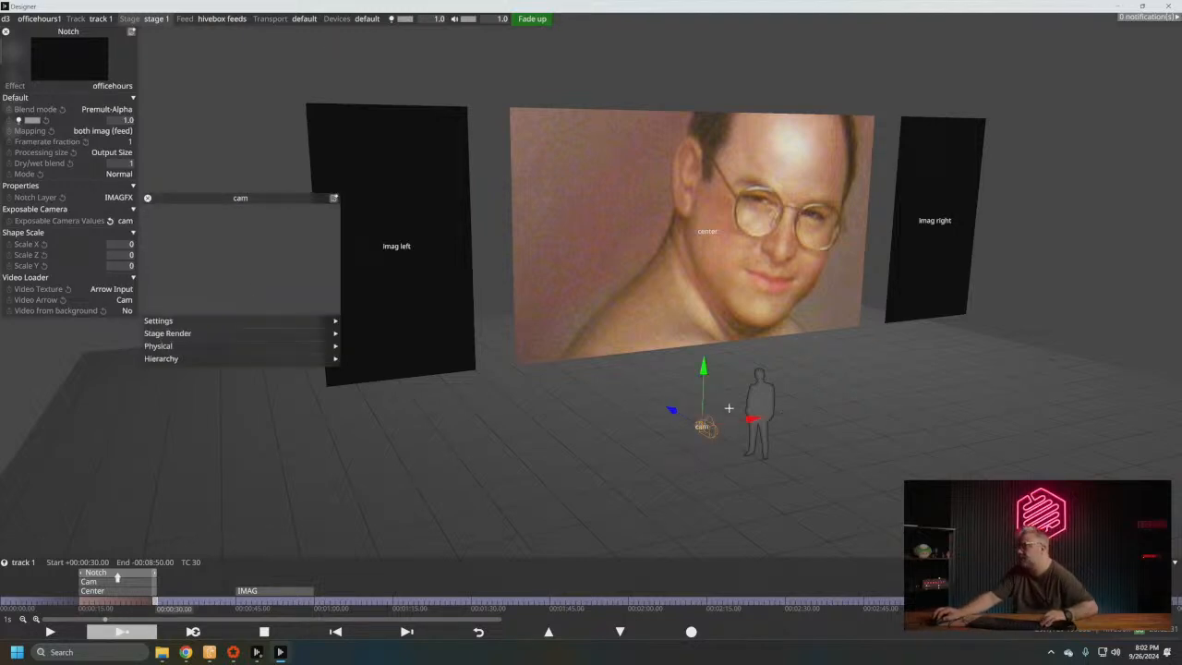
- Move the cam camera in front of the imag left screen and open the Exposable Camera Values camera list
drag(749, 421, 425, 268)
drag(445, 361, 512, 386)
drag(411, 502, 637, 511)
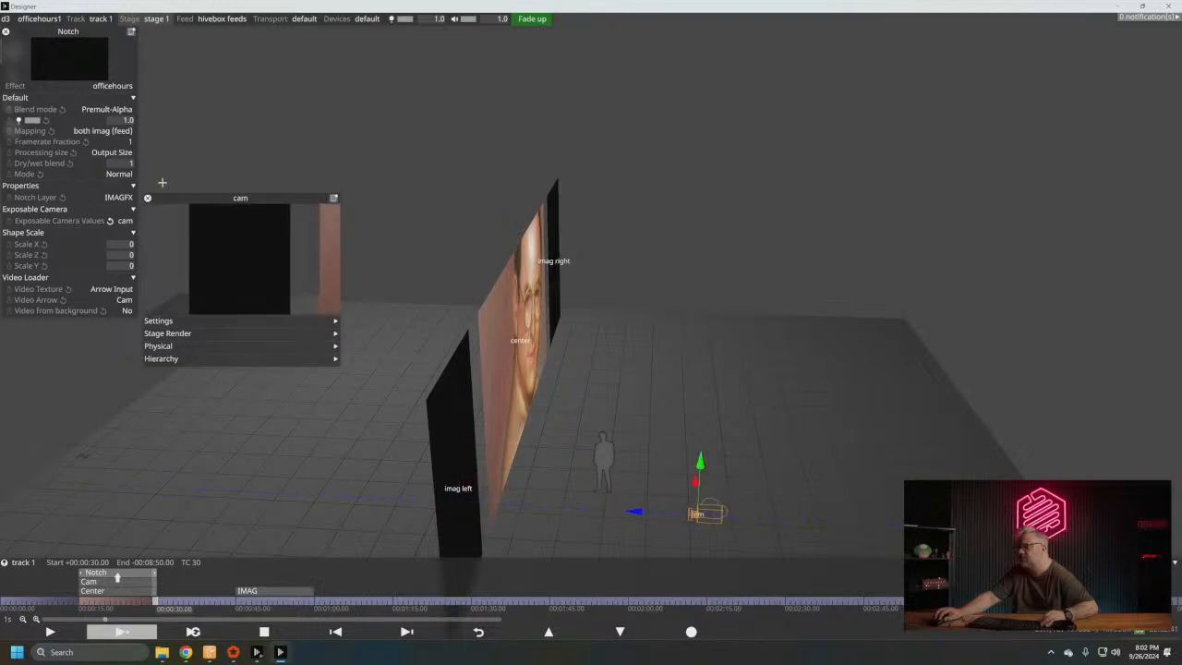
click(120, 220)
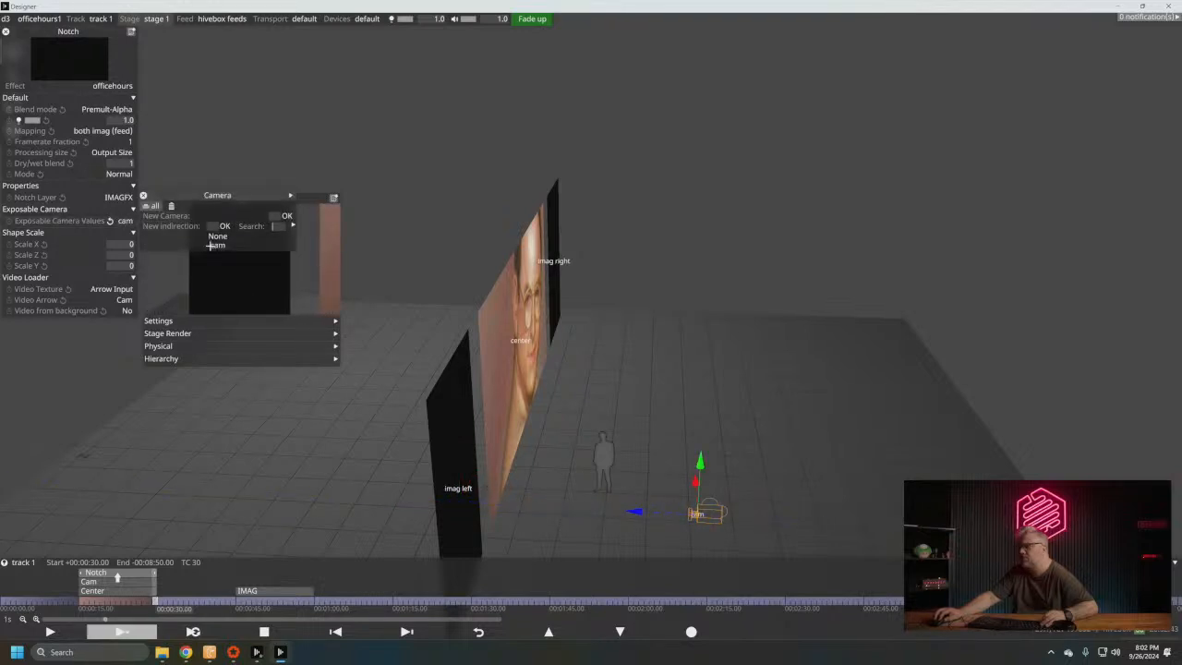
drag(509, 388, 416, 347)
right_drag(416, 348, 584, 346)
mouse_move(585, 348)
mouse_down()
mouse_move(523, 356)
mouse_move(581, 333)
mouse_up()
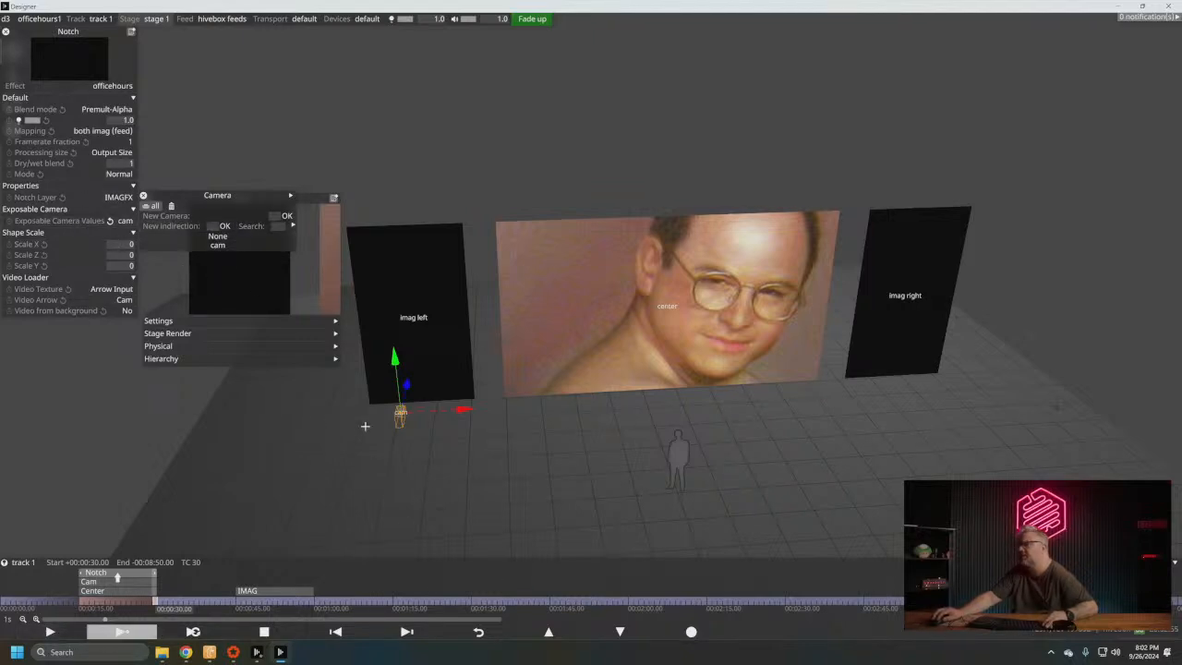
- Switch to Notch Builder and replace the Exposable Camera node with a standard Camera node connected to the root
click(233, 652)
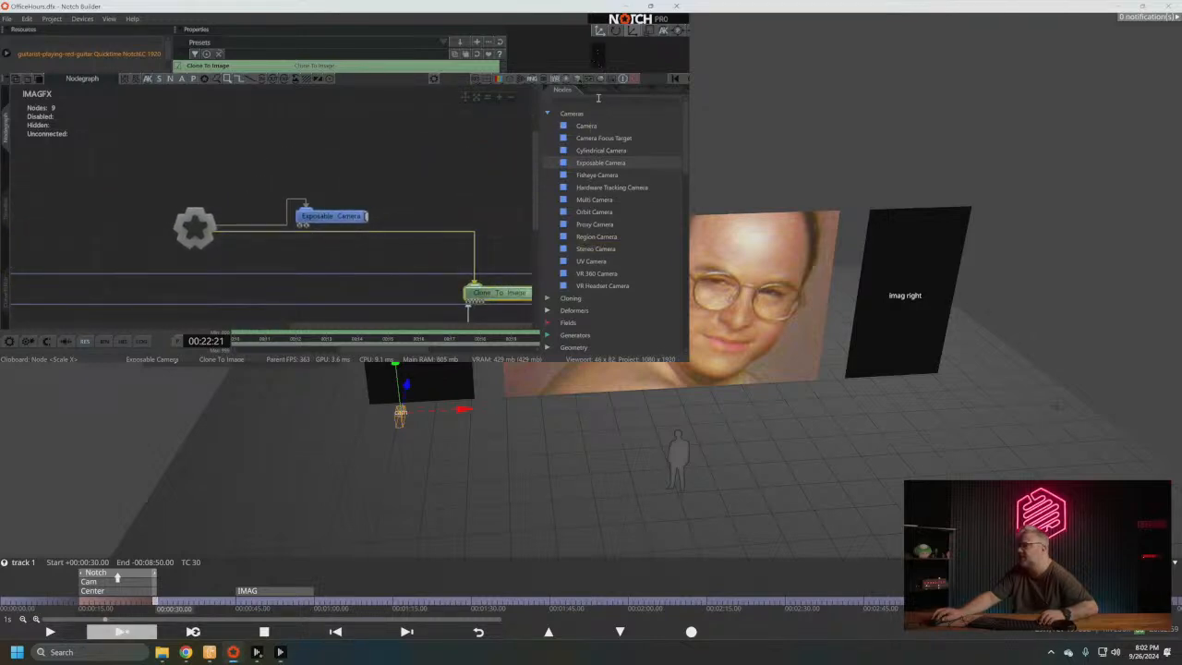
drag(595, 128, 263, 173)
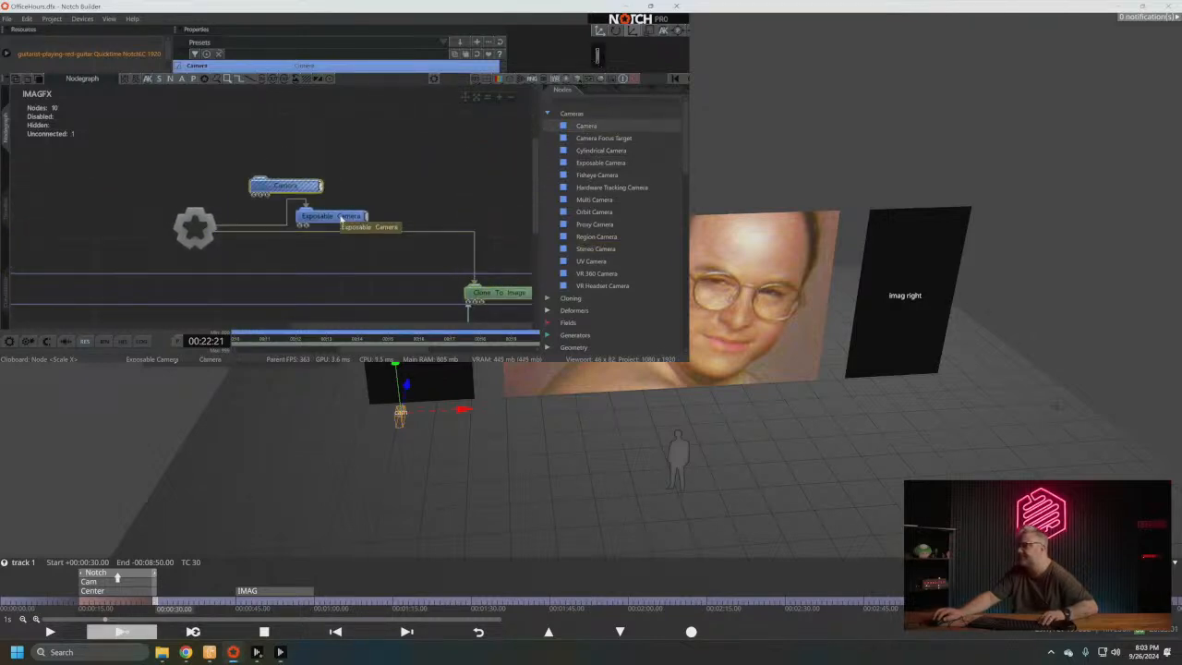
click(340, 218)
key(Delete)
click(287, 187)
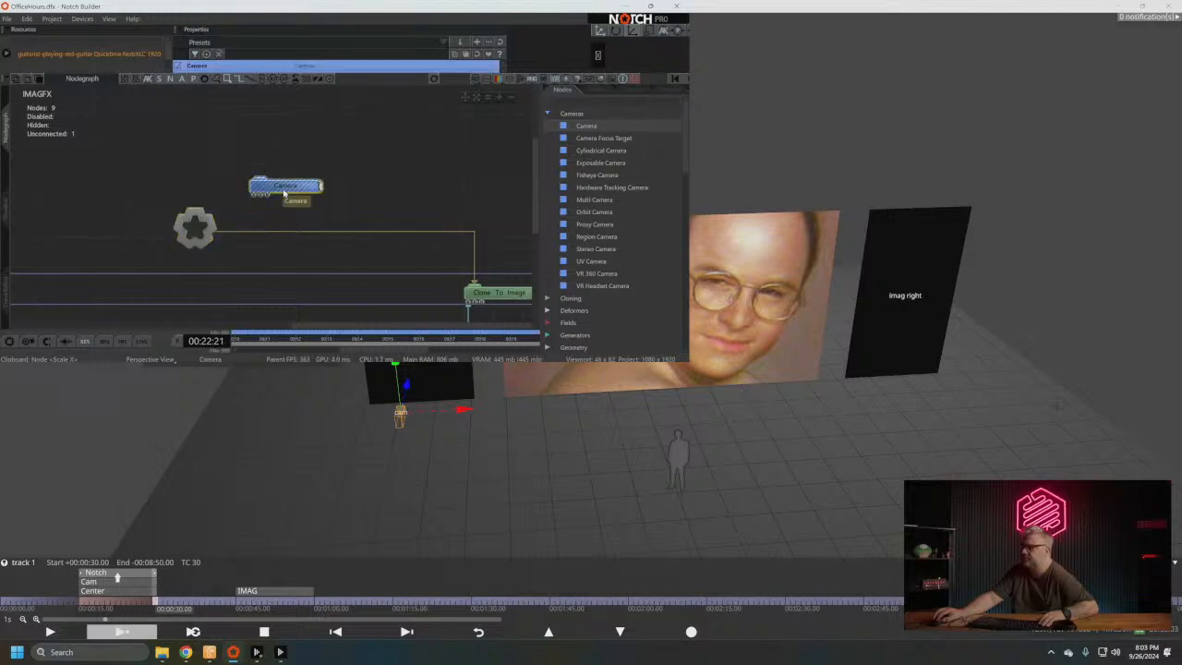
click(51, 18)
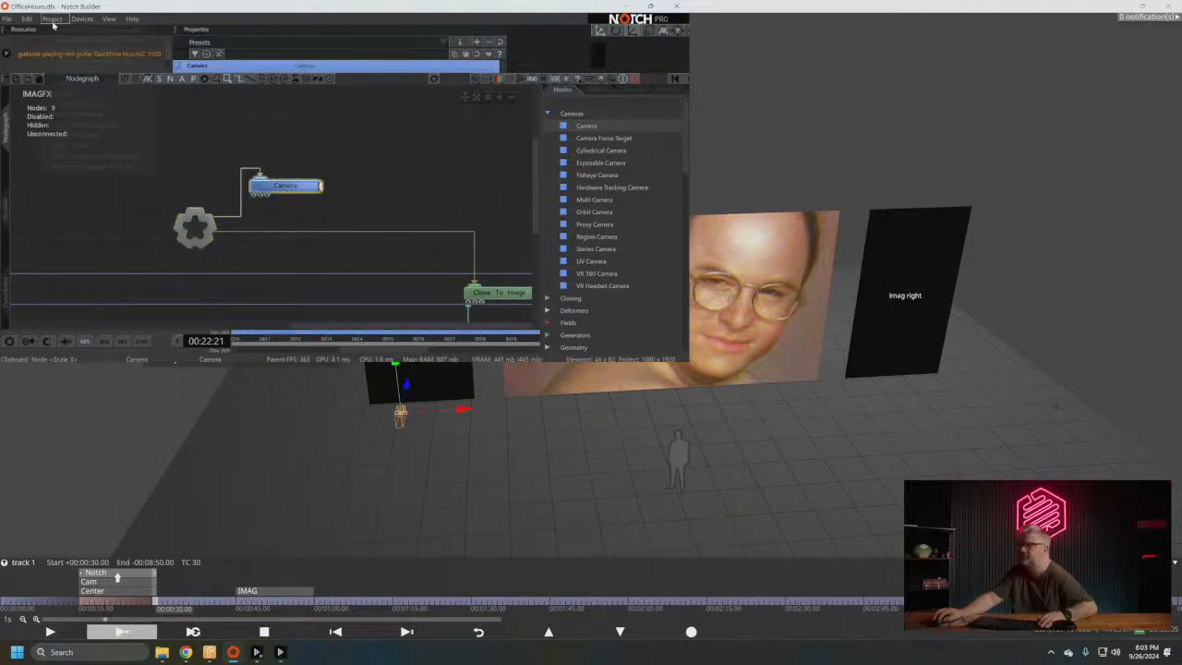
- Return to Designer, shift the cam camera slightly along its X axis toward the center screen, and inspect its placement
click(380, 417)
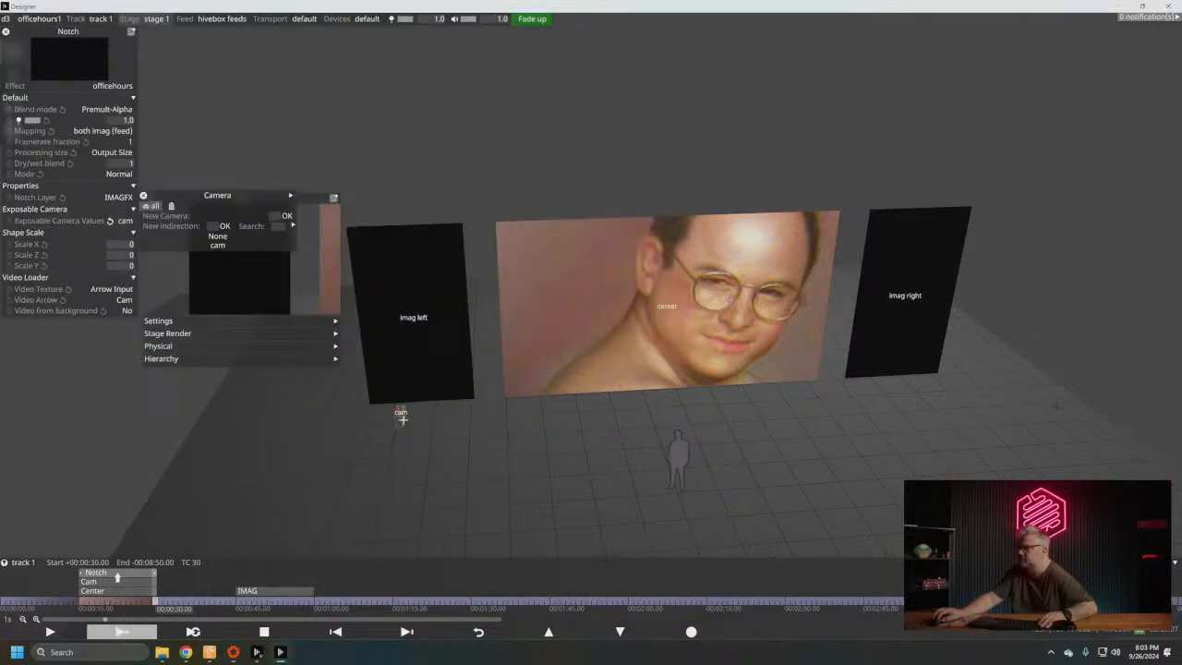
click(402, 421)
drag(459, 412, 476, 410)
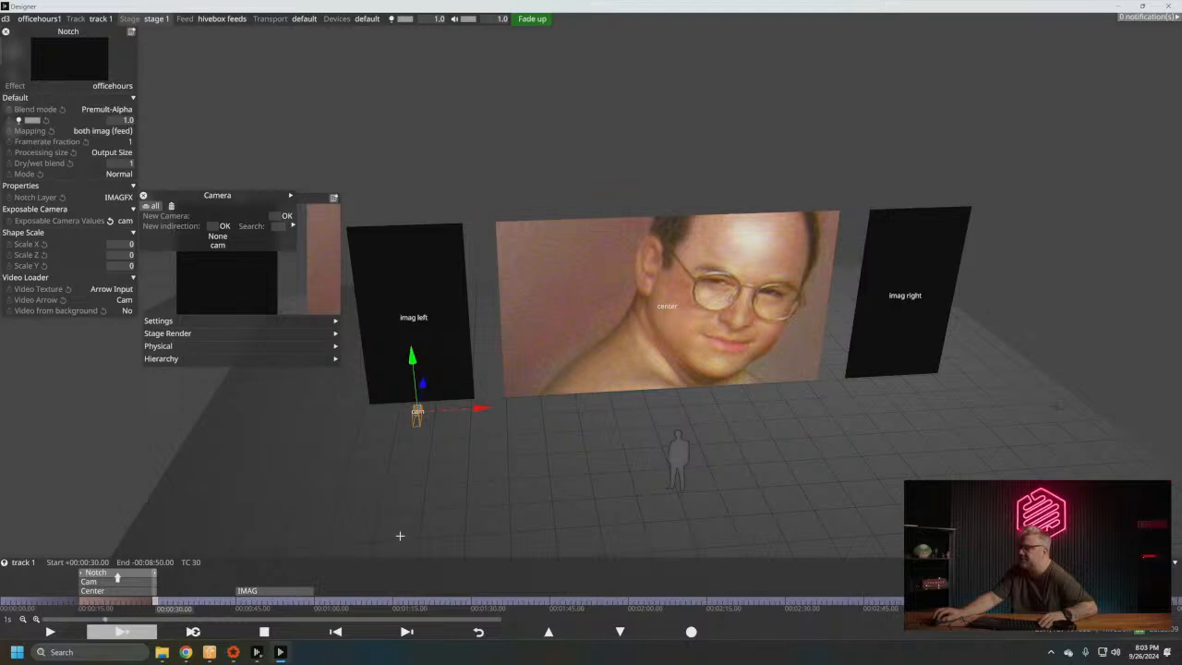
drag(400, 535, 528, 539)
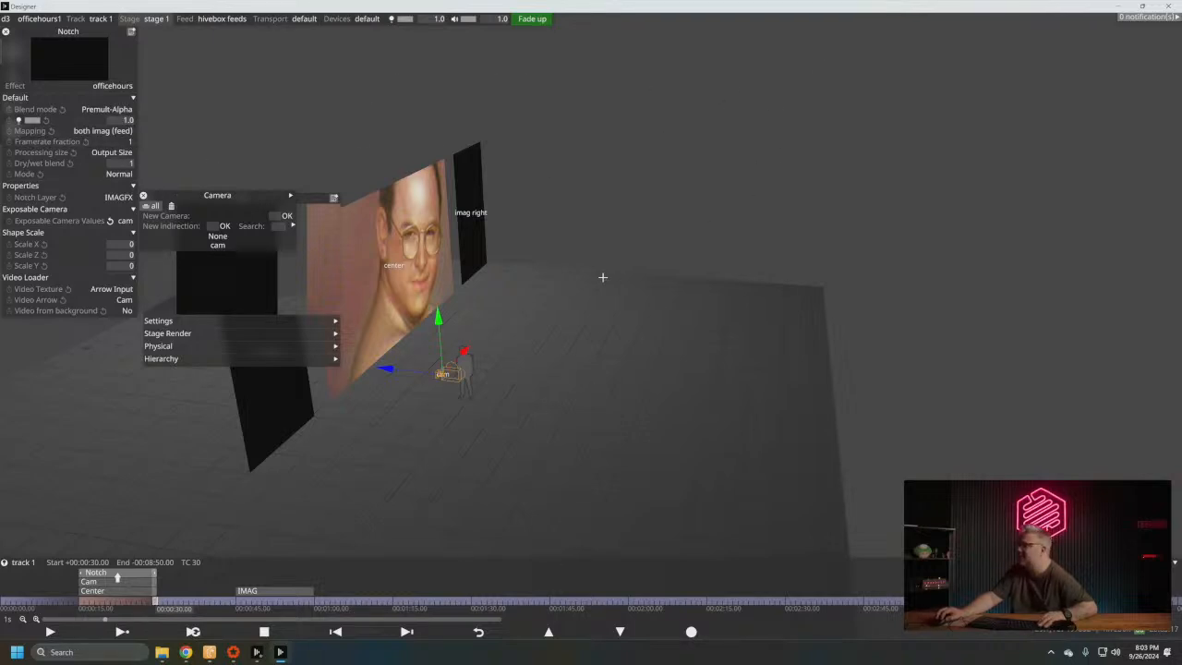
drag(598, 392, 543, 375)
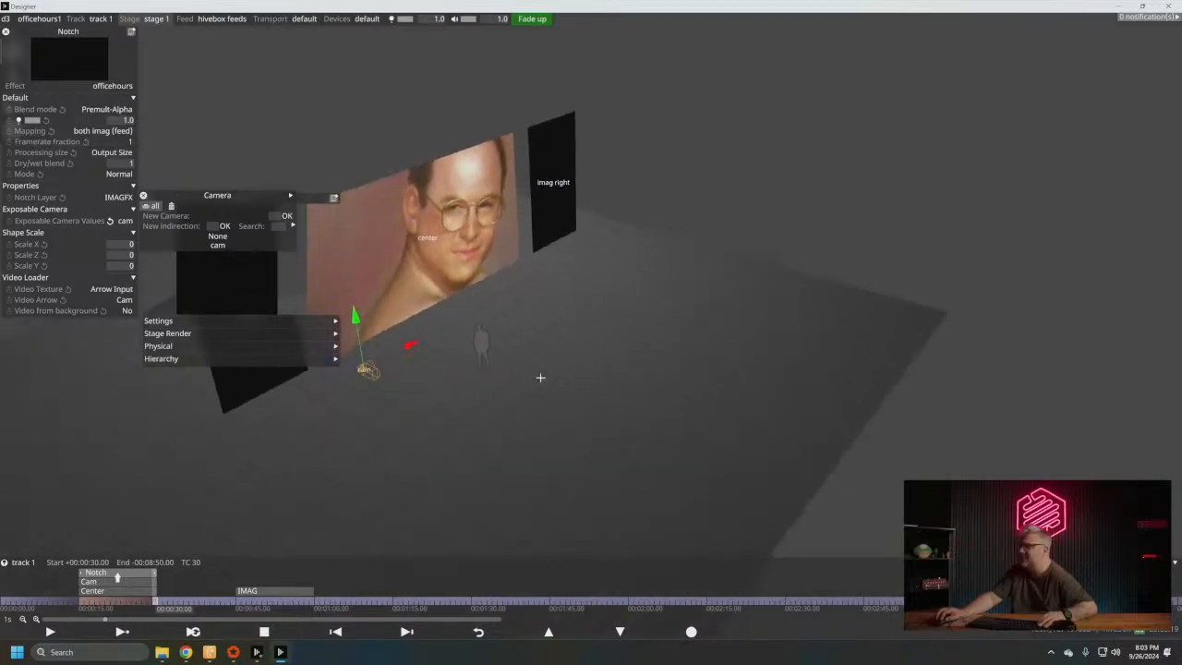
middle_drag(544, 375, 765, 444)
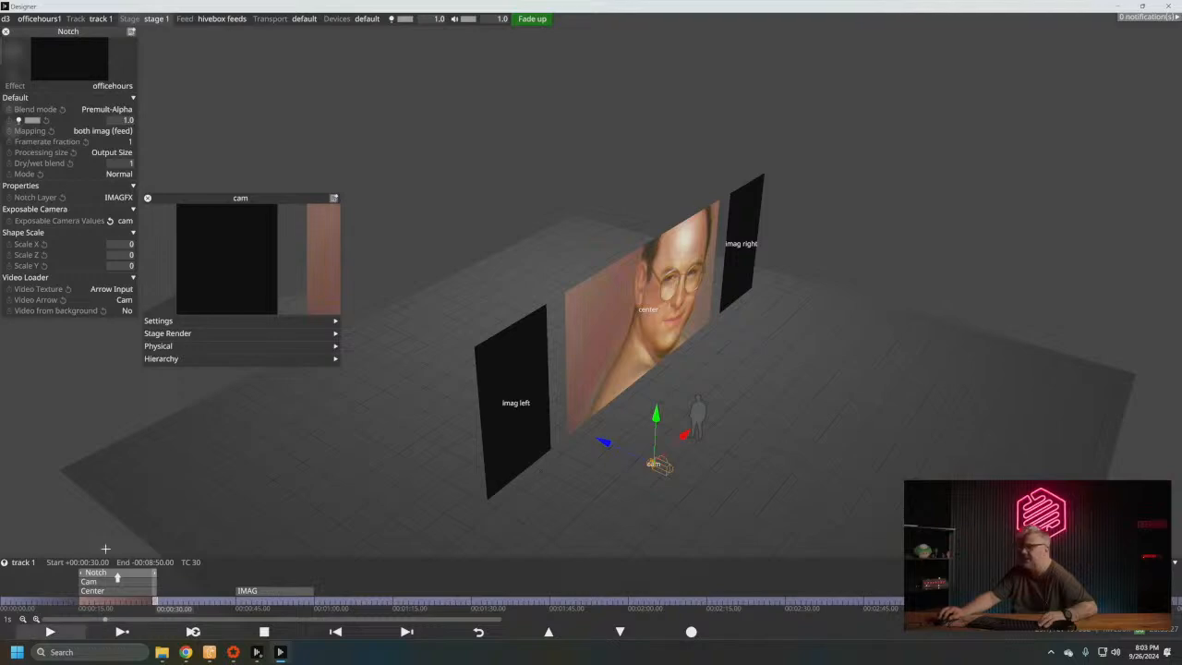
- Take the Designer window out of full-screen size, close the session, and restore Notch Builder to its smaller window
drag(120, 9, 147, 63)
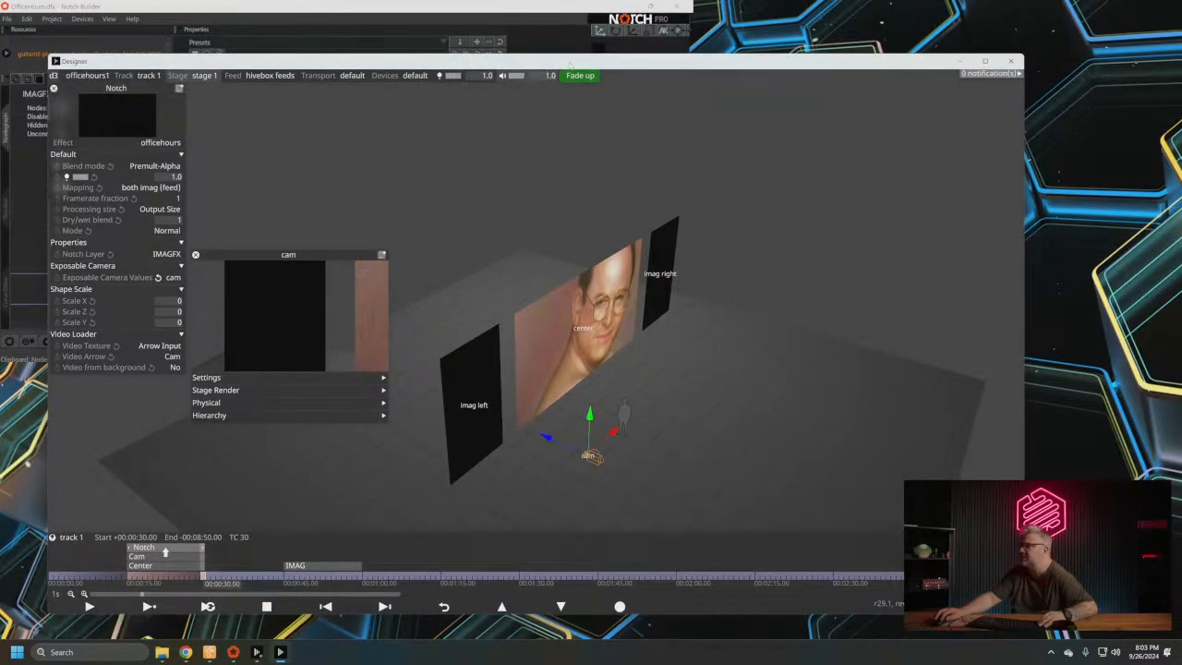
drag(560, 65, 598, 59)
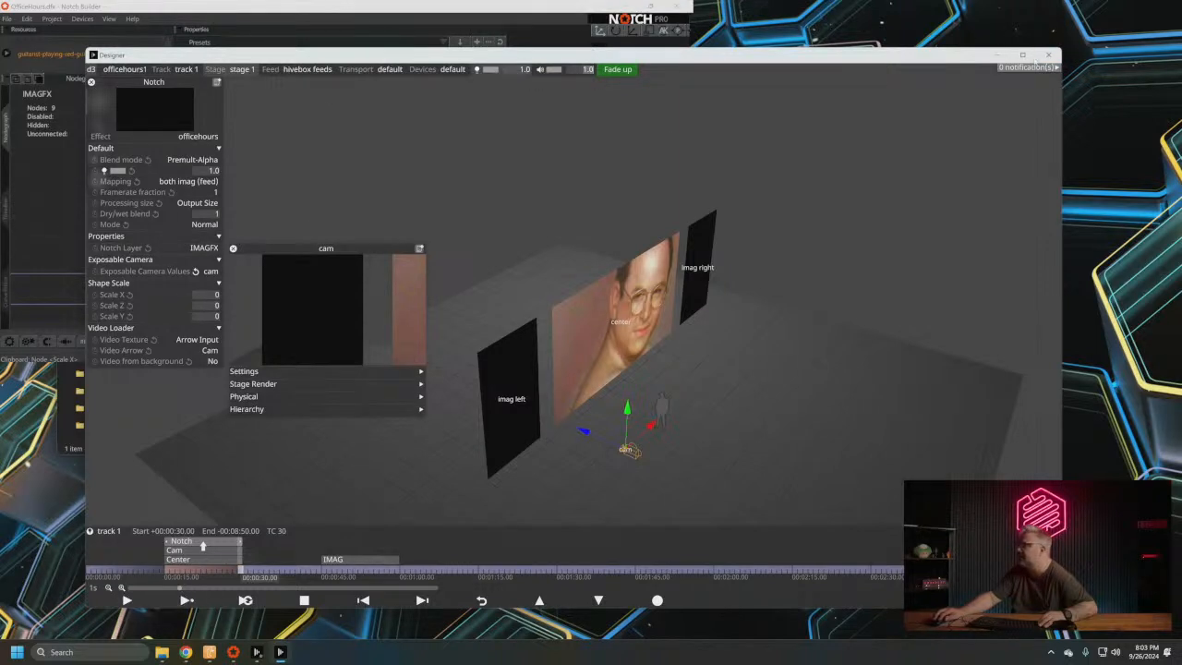
click(1051, 57)
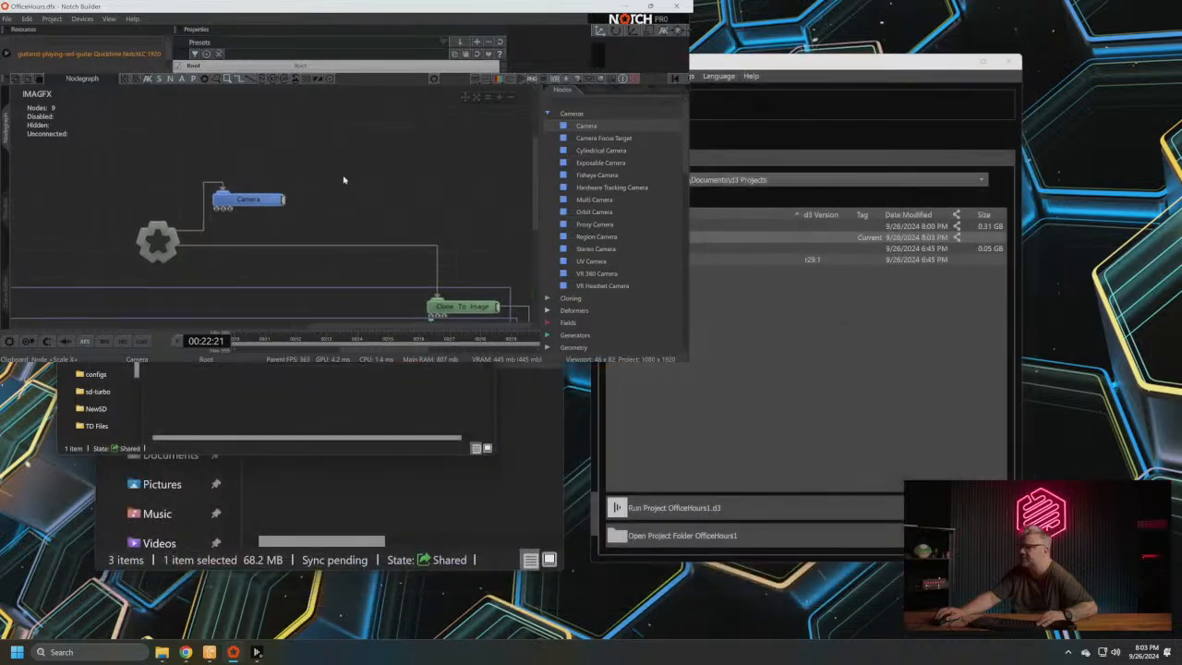
click(650, 6)
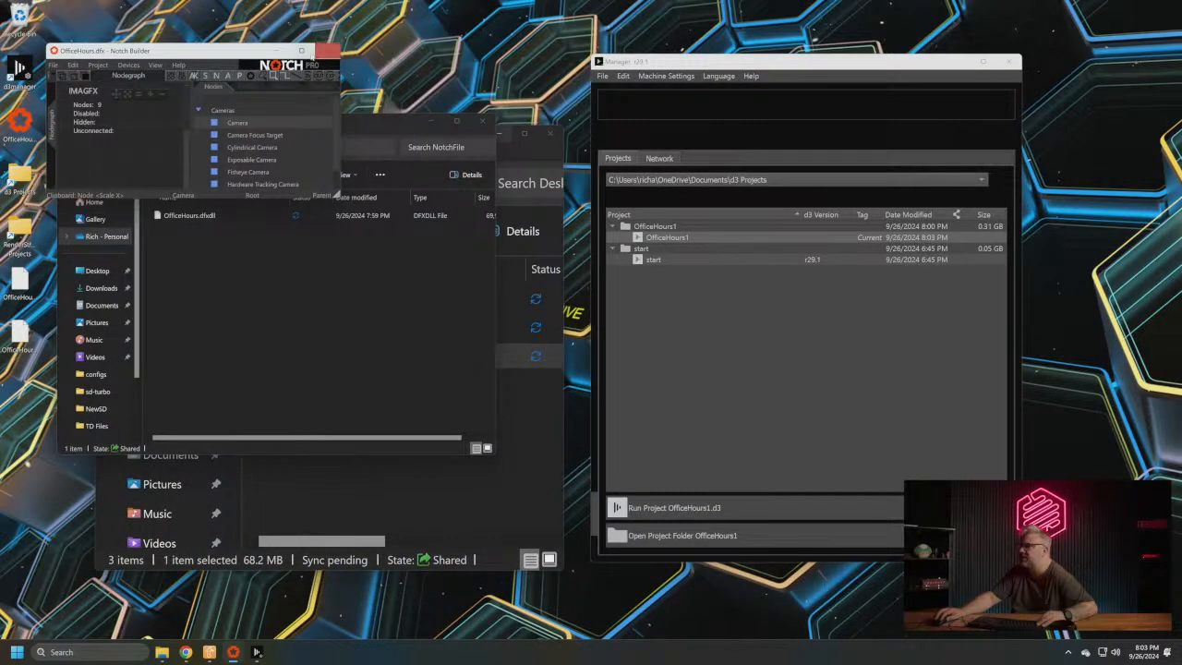
- Enlarge Notch Builder and reposition the Camera node back along Z to about -4.79, turning it slightly to frame the particles
click(301, 50)
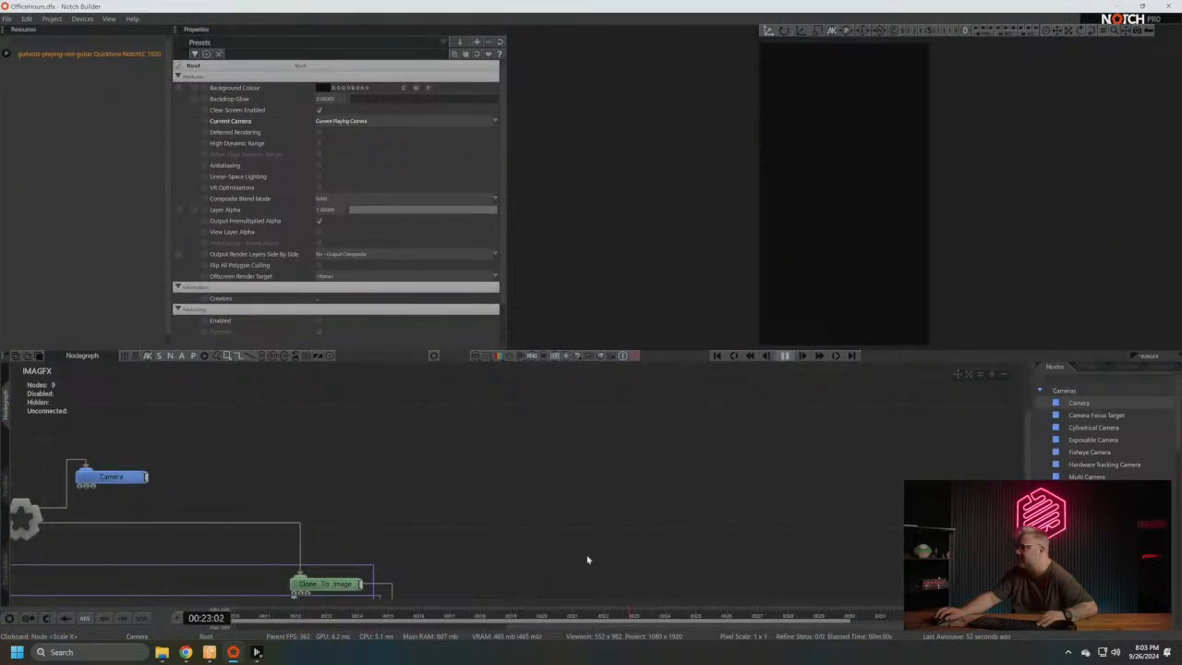
middle_drag(413, 473, 633, 463)
click(342, 469)
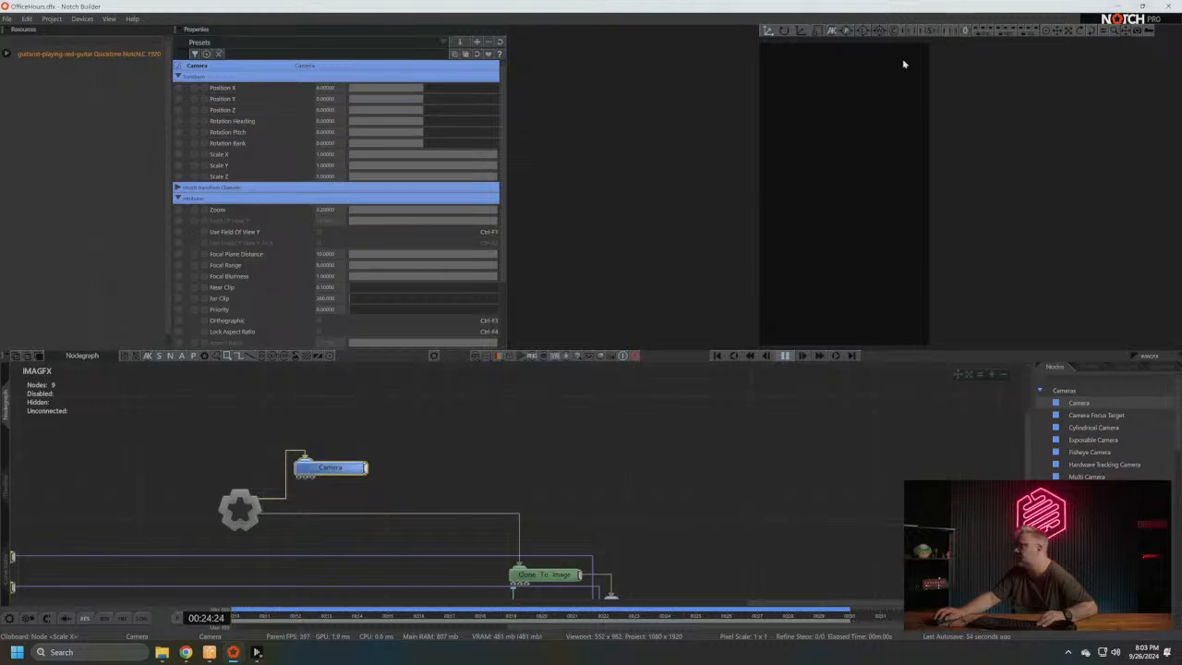
click(929, 31)
alt+drag(860, 230, 859, 258)
click(783, 357)
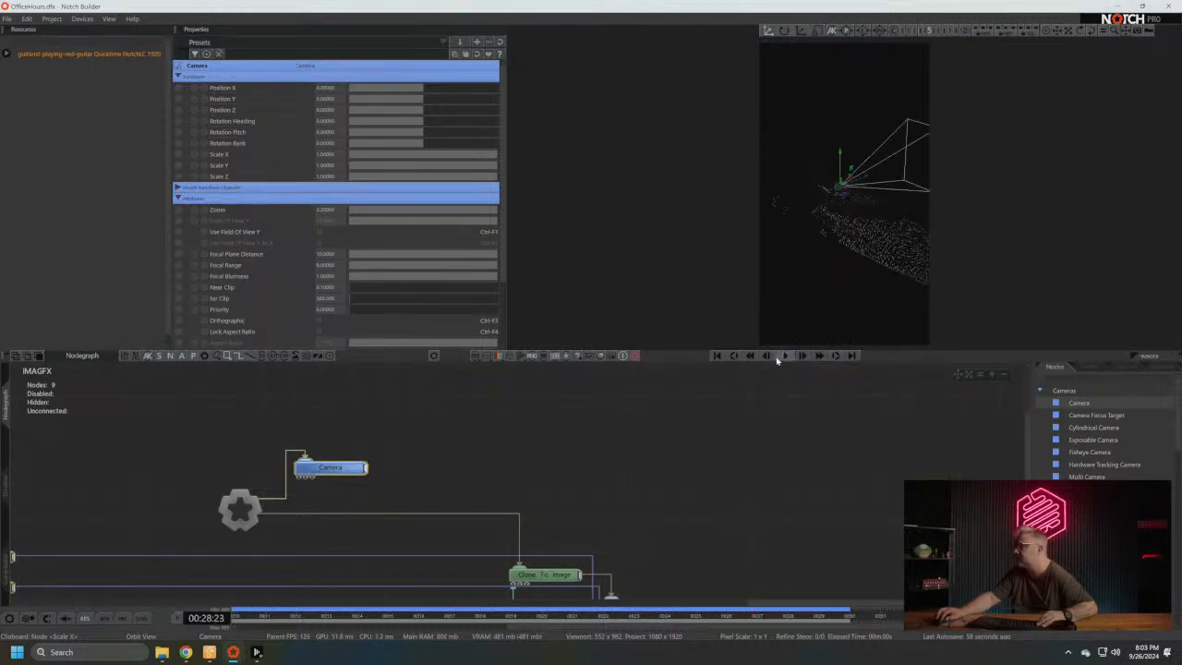
drag(866, 181, 723, 241)
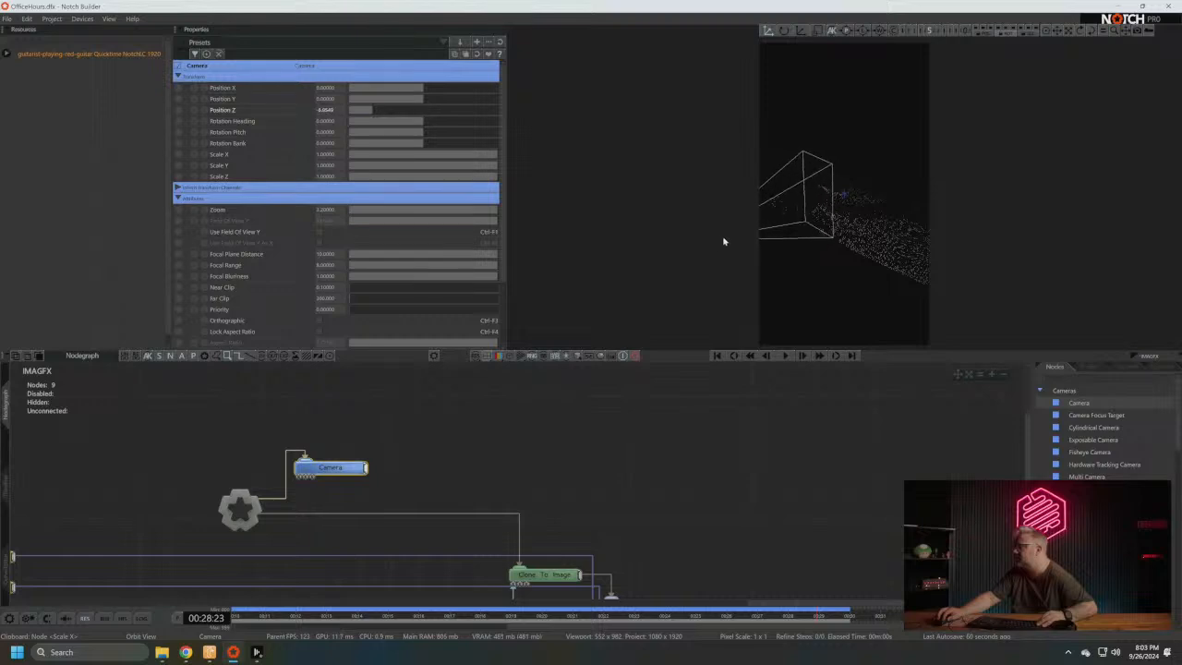
key(0)
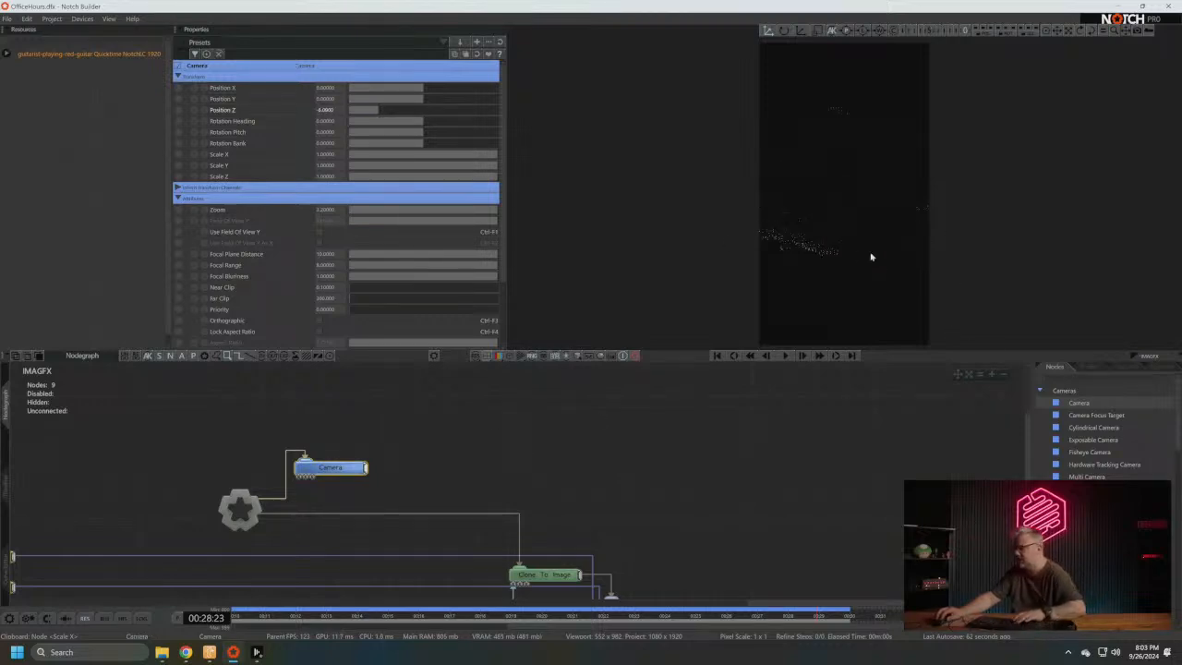
drag(846, 293, 836, 289)
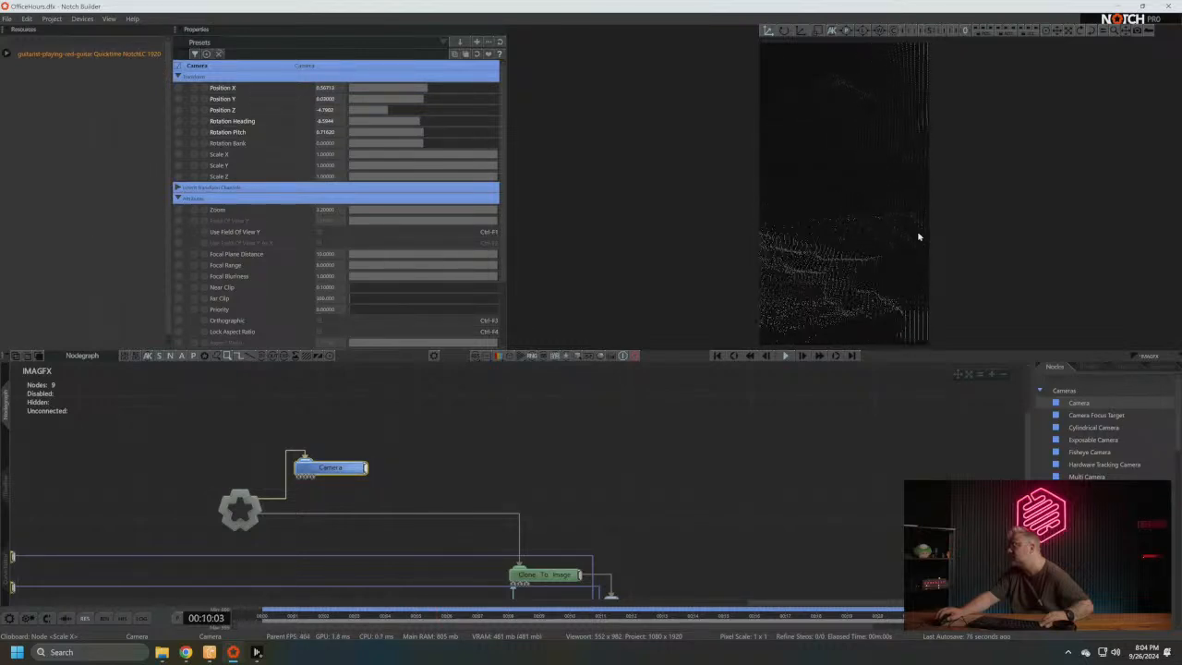
- Compile the project as a block for media server, saved to the Desktop as OfficeHours_v003.dfxdll
click(64, 21)
mouse_move(82, 19)
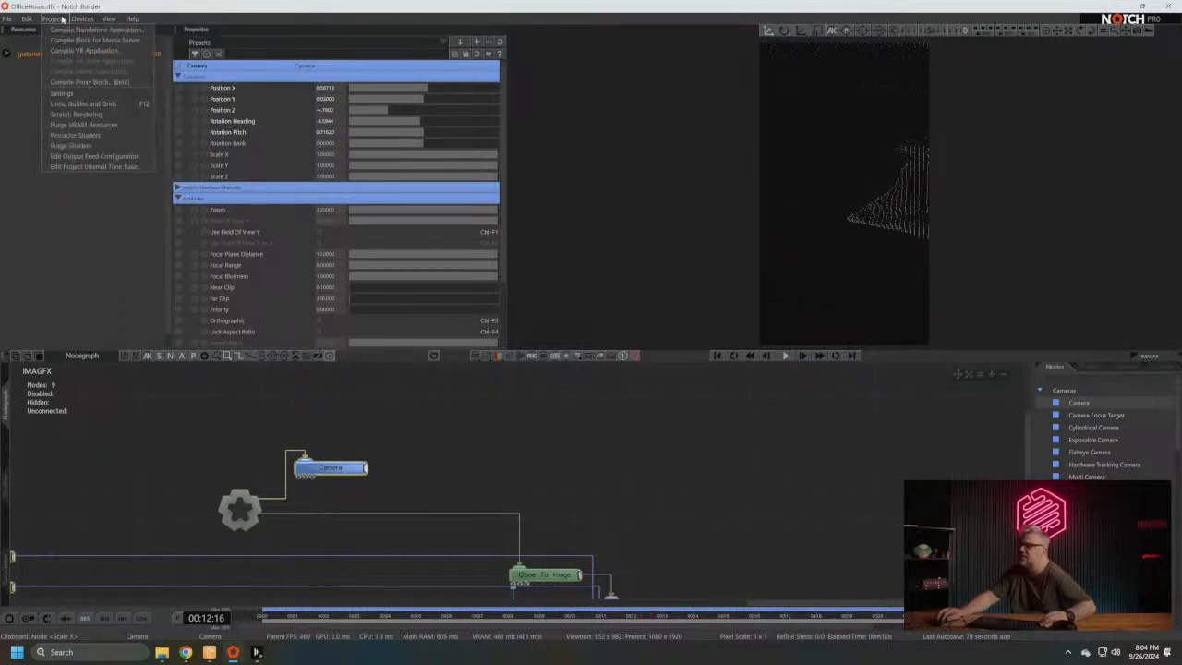
click(83, 41)
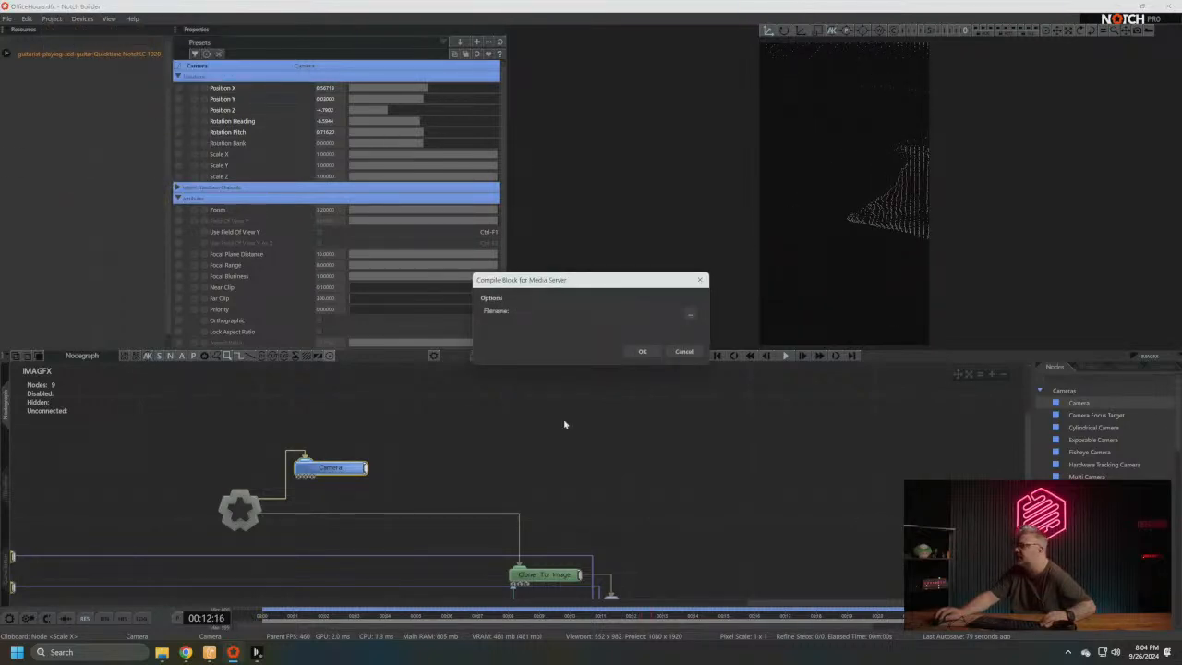
click(690, 314)
click(559, 268)
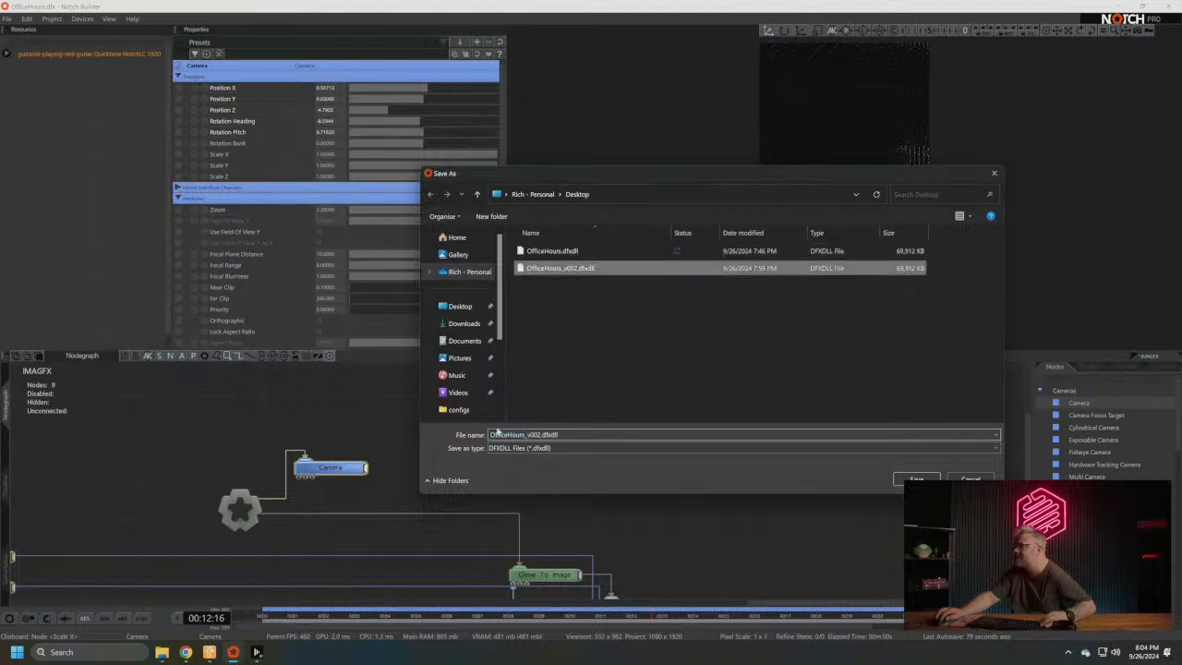
click(497, 434)
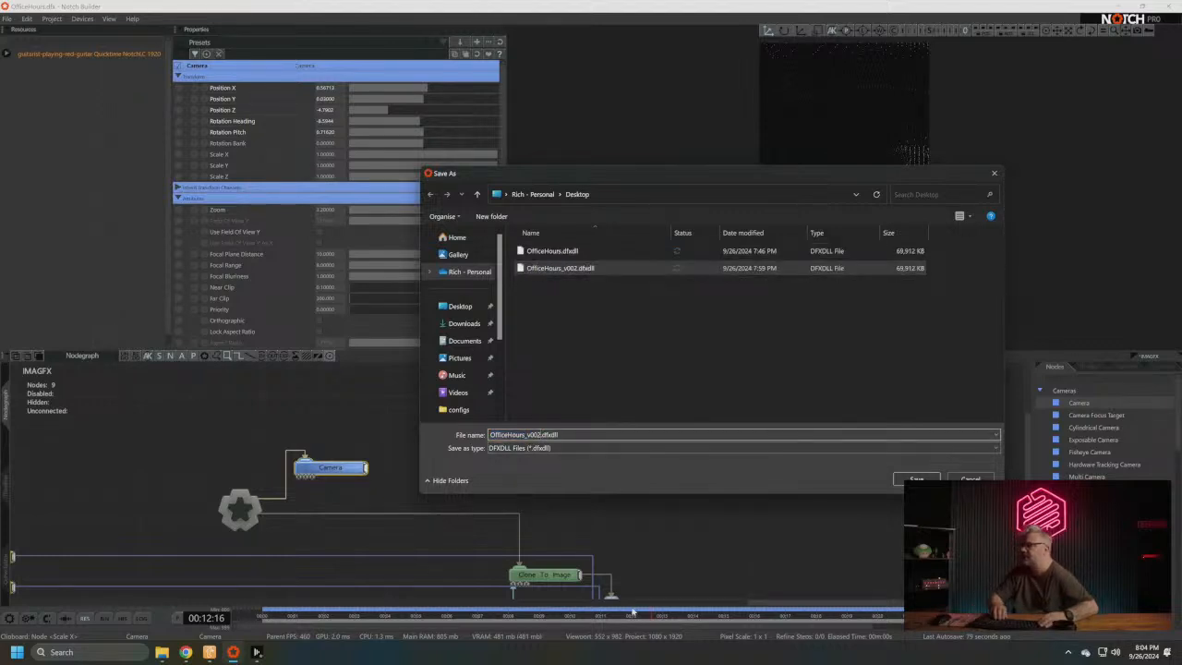
key(BackSpace)
key(Return)
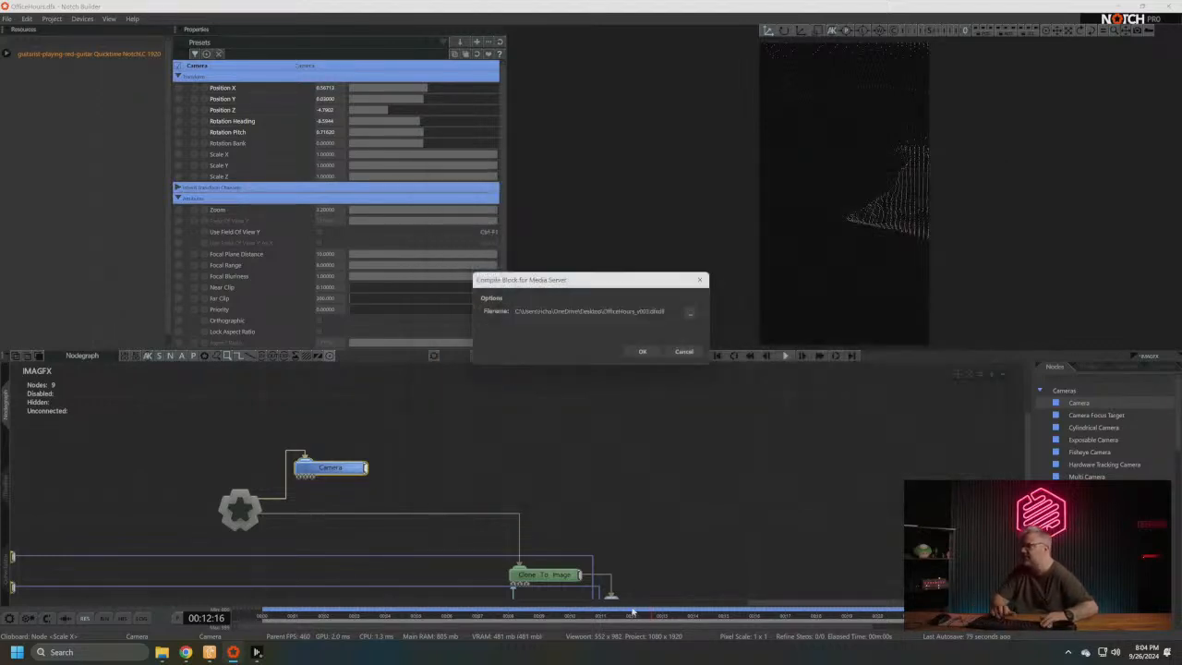
click(643, 351)
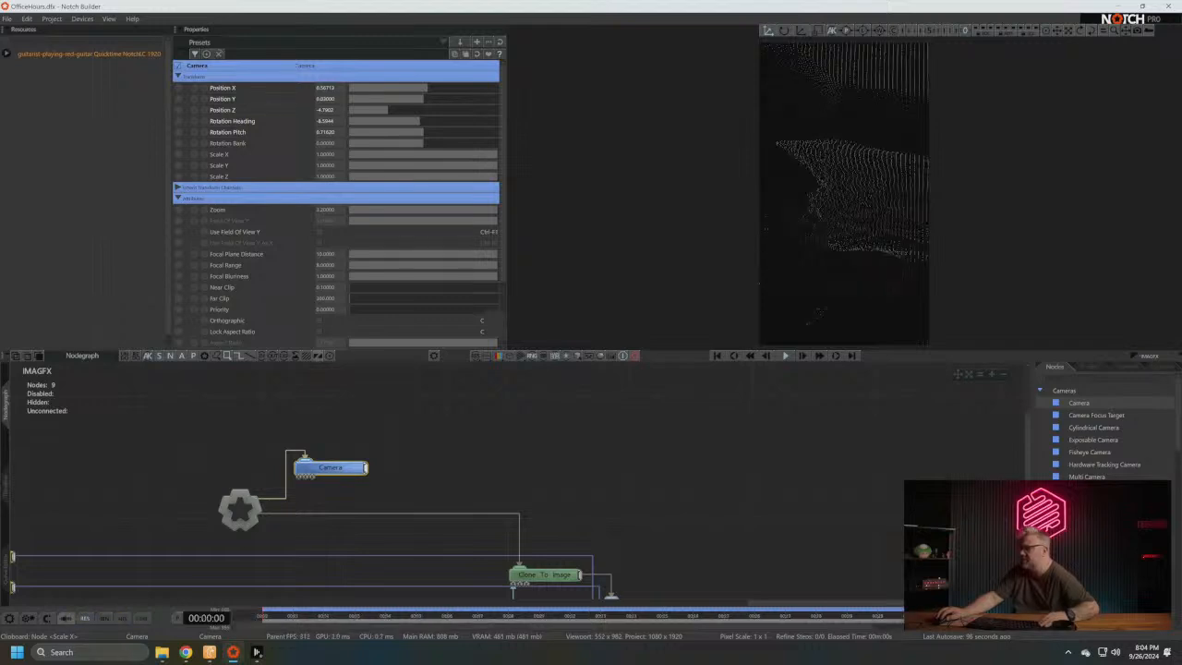
- Switch to the Disguise Manager and open the OfficeHours1 project's NotchFile folder inside objects
click(256, 652)
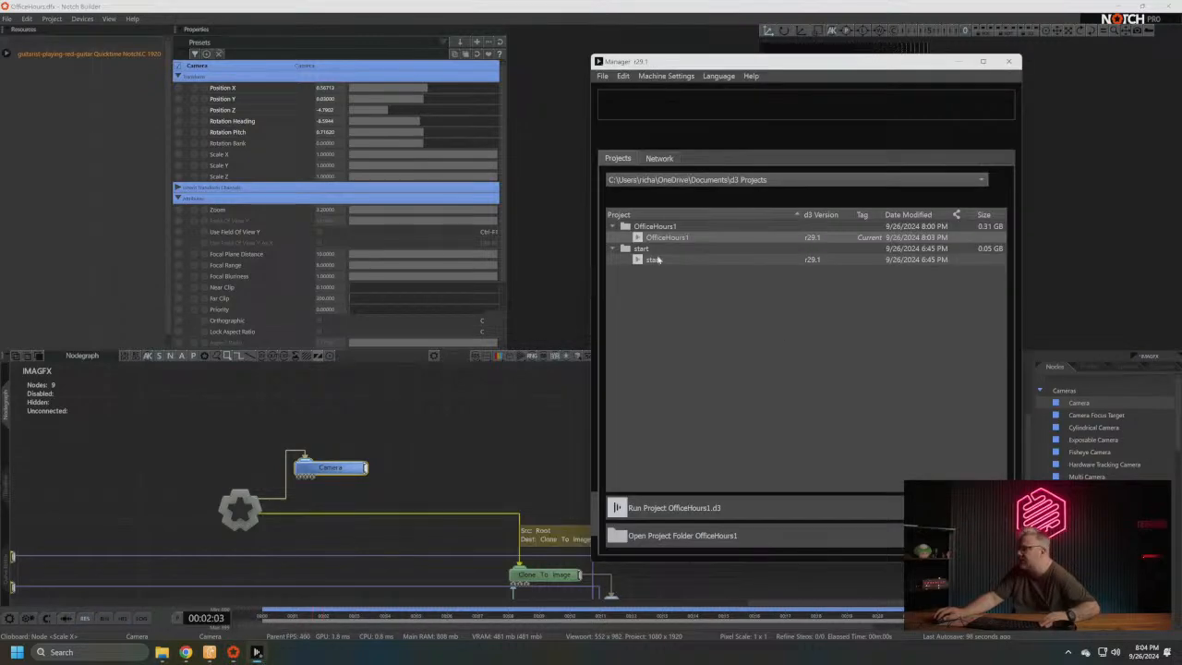
right_click(663, 239)
click(707, 274)
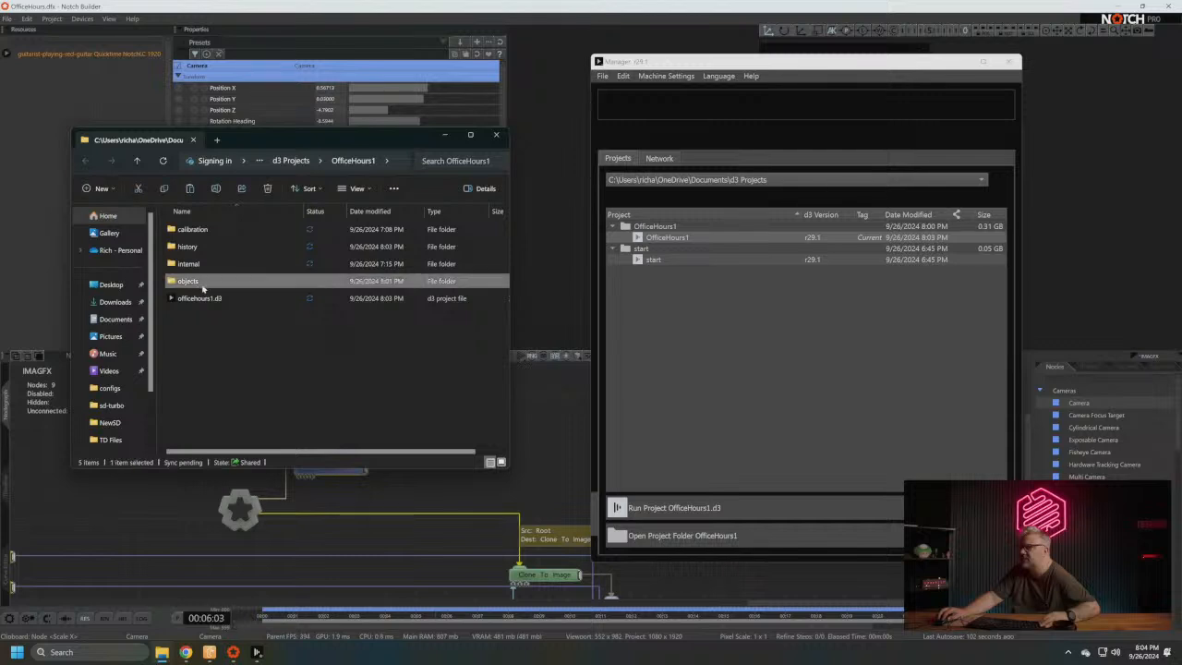
double_click(198, 281)
double_click(181, 316)
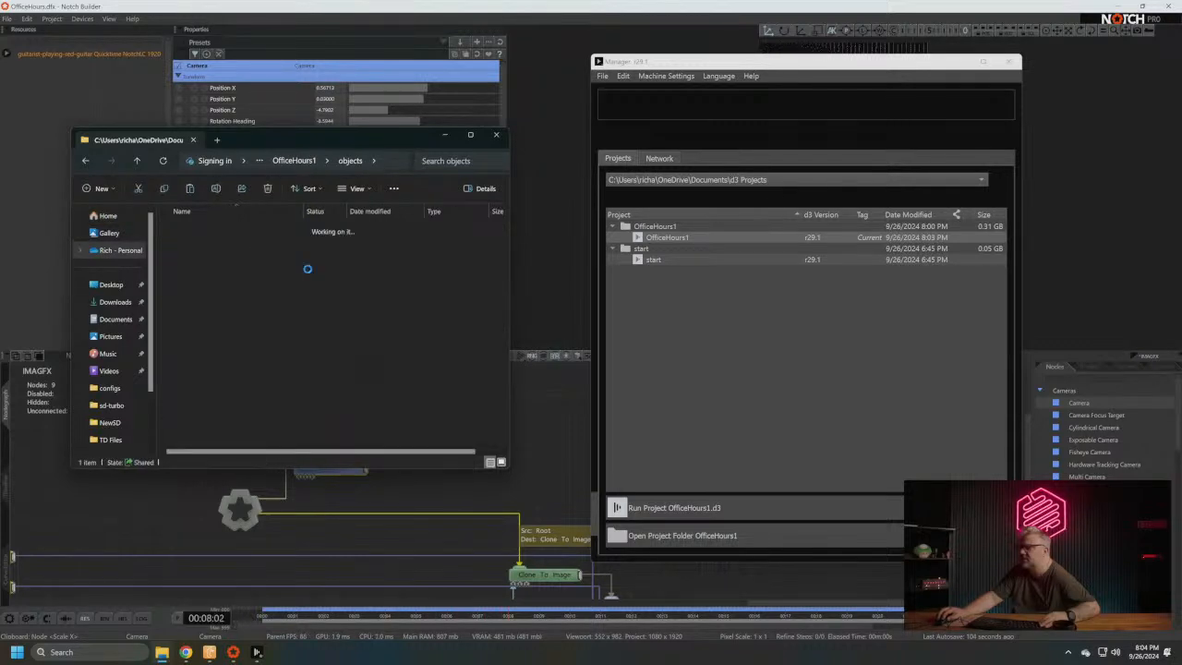
- Open the Desktop folder in a second window and copy OfficeHours_v003.dfxdll from it into the NotchFile folder
key(ctrl+n)
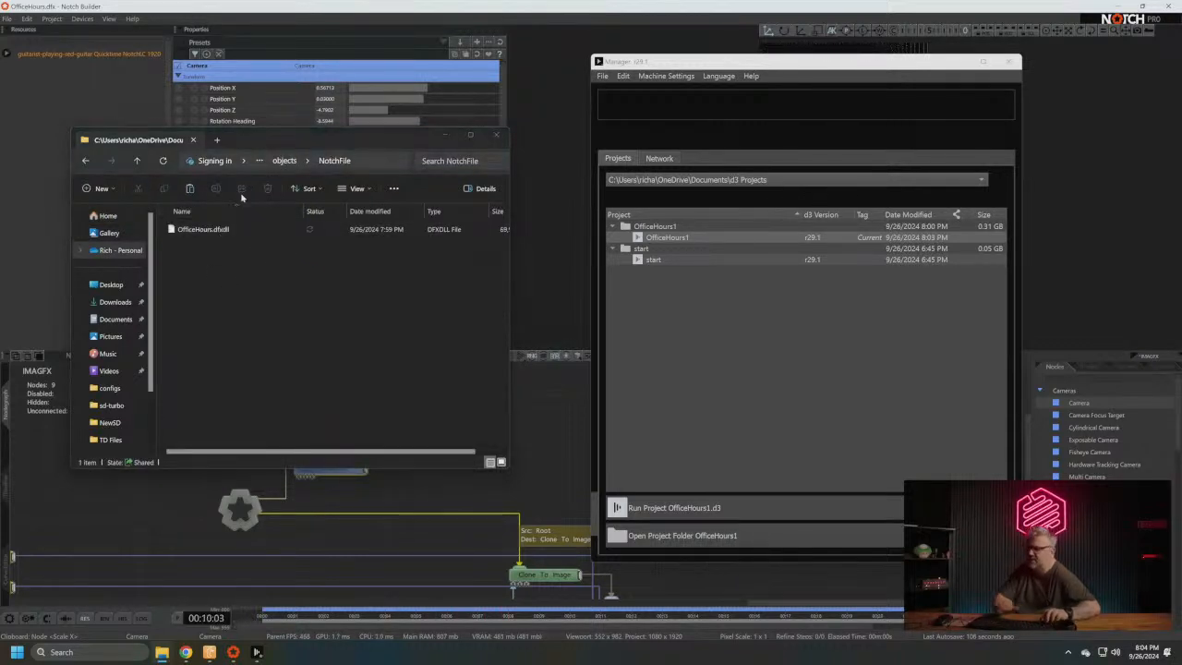
click(125, 298)
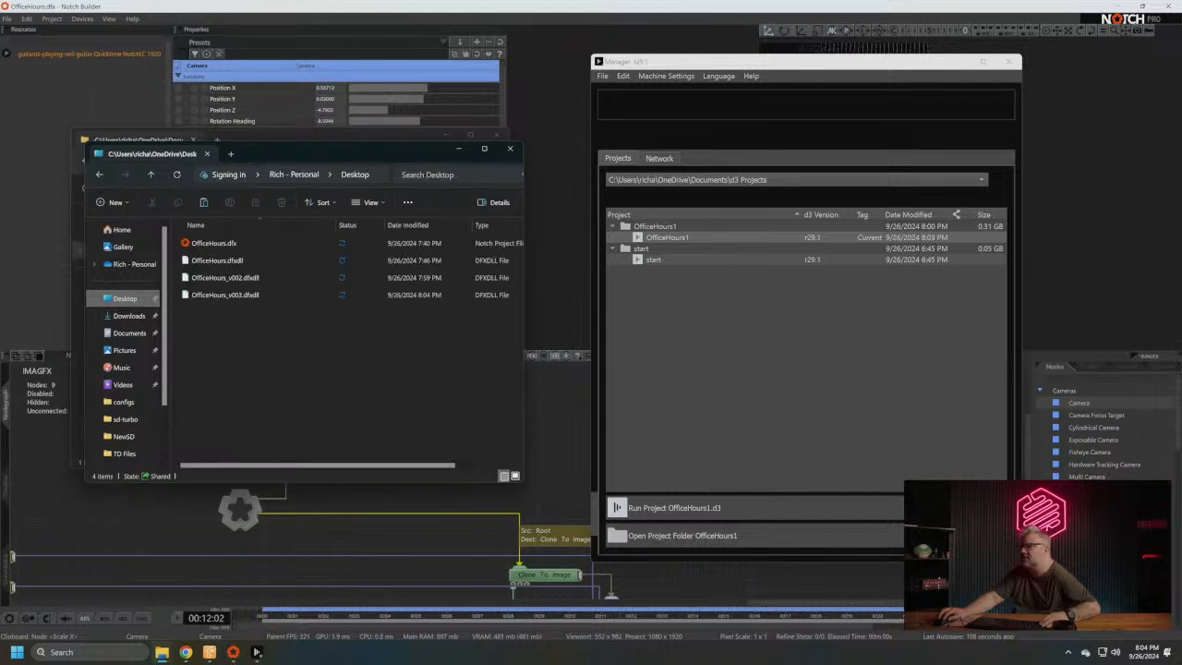
drag(248, 161, 825, 155)
click(776, 292)
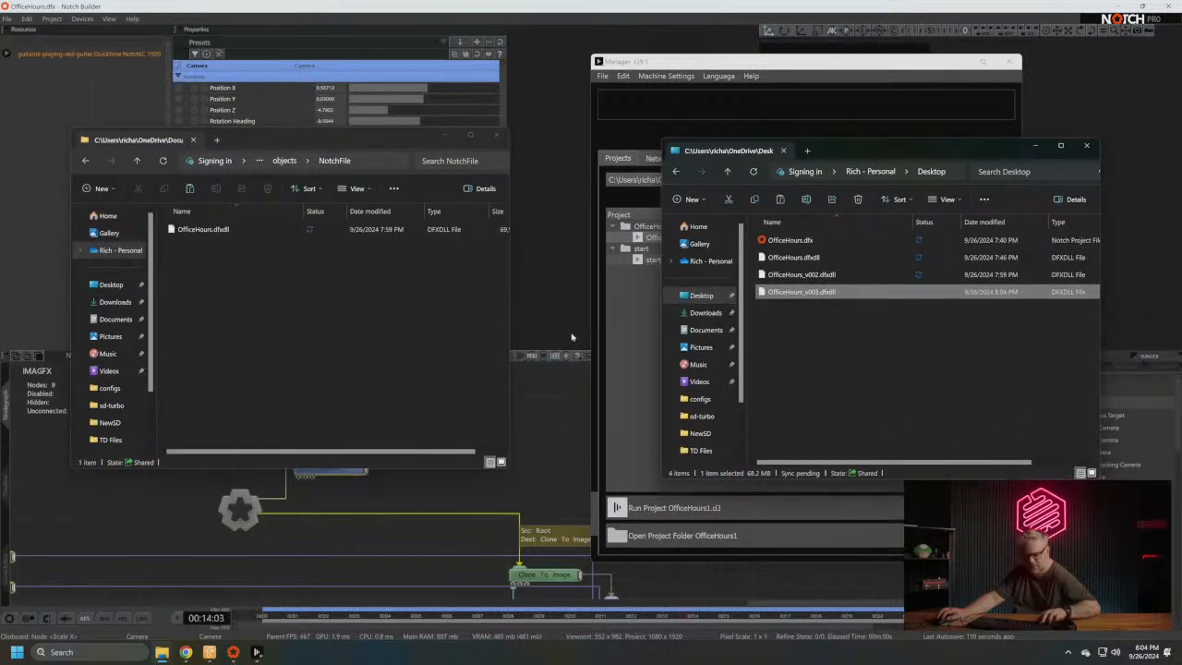
click(300, 356)
key(ctrl+v)
- Delete the old OfficeHours.dfxdll from NotchFile and rename the v003 copy as OfficeHours.dfxdll
click(202, 230)
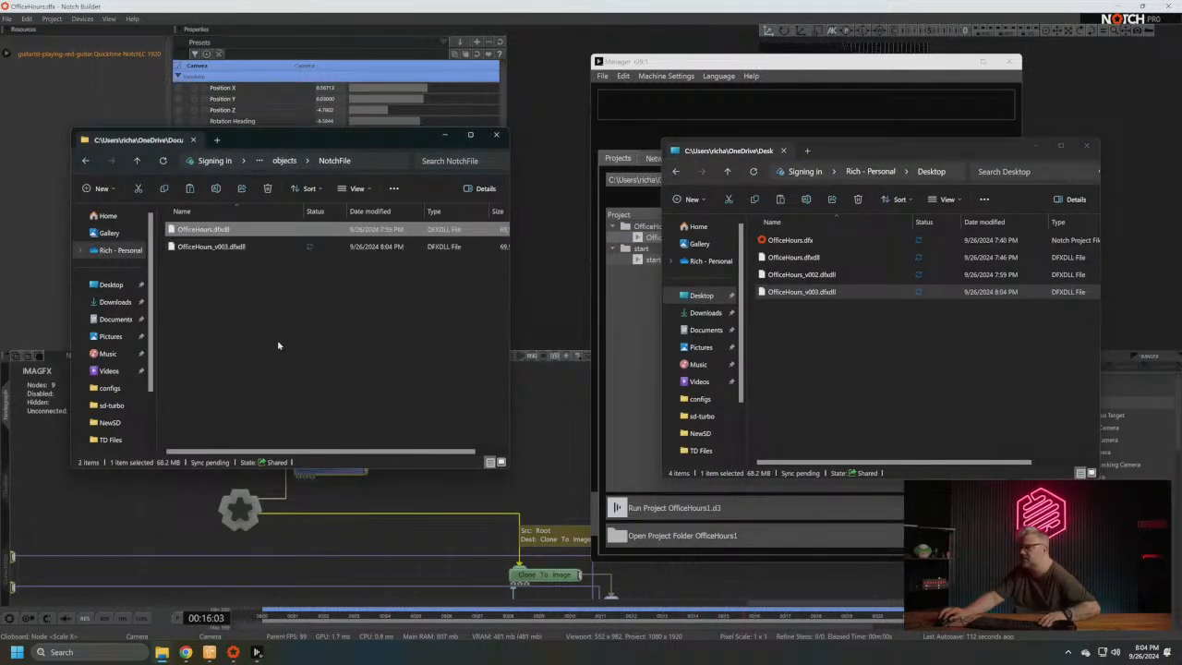
key(Delete)
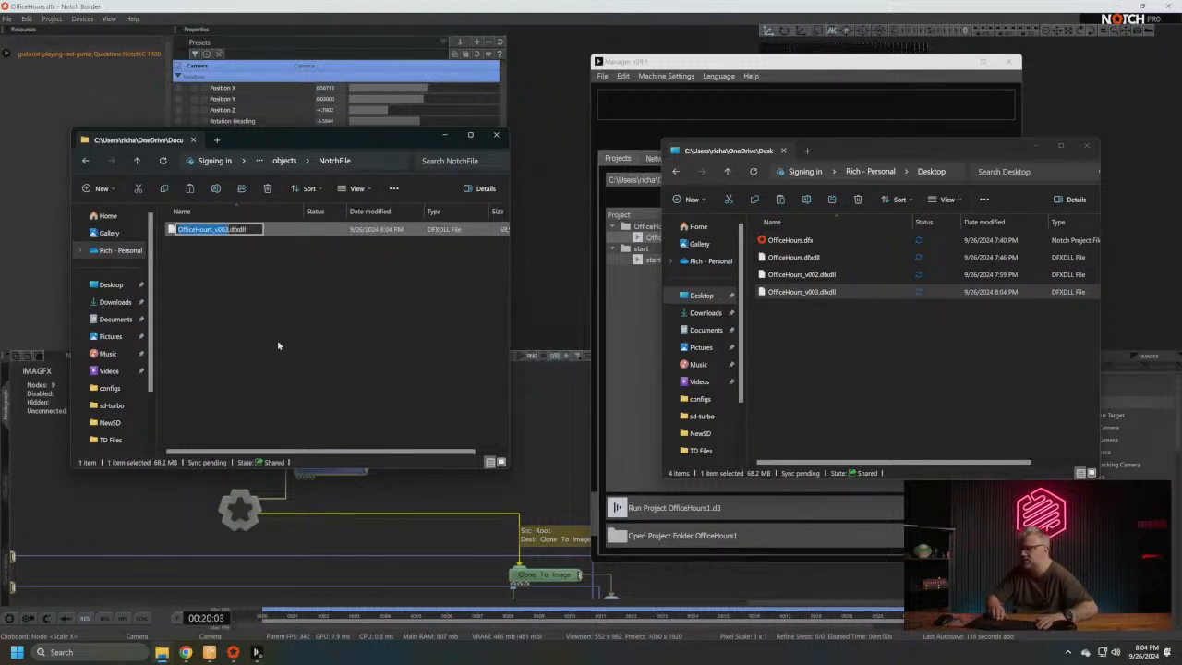
key(Return)
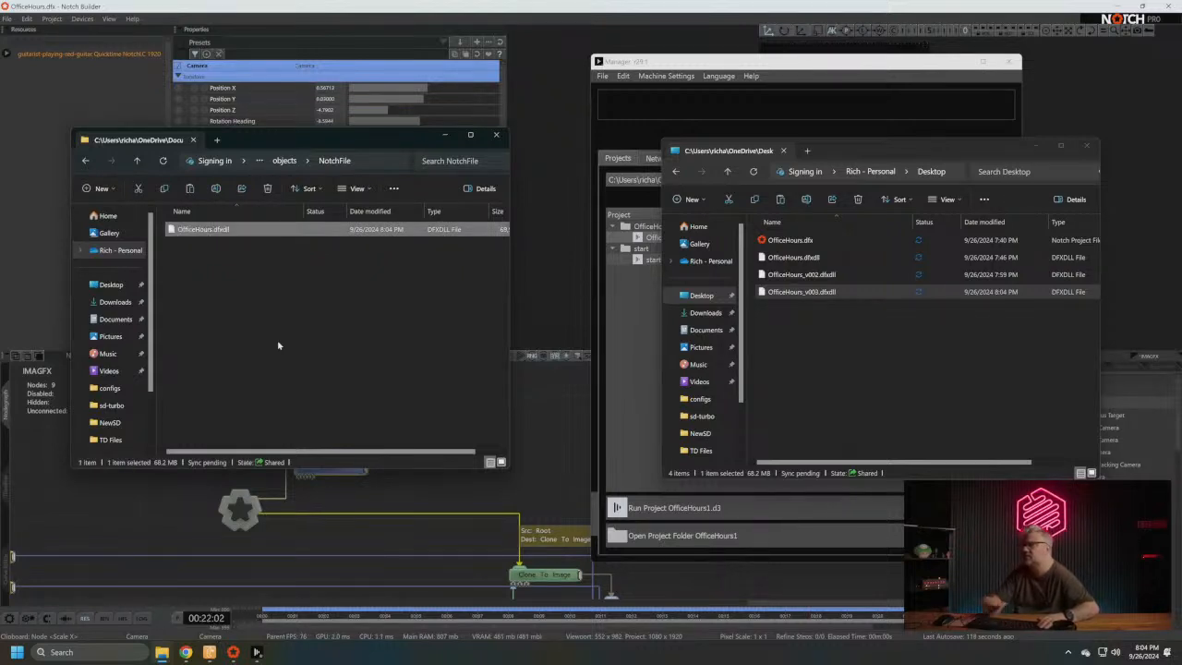
- Run the OfficeHours1 project and move the playhead into the Notch layer's section to view the effect on the IMAG screens
click(692, 506)
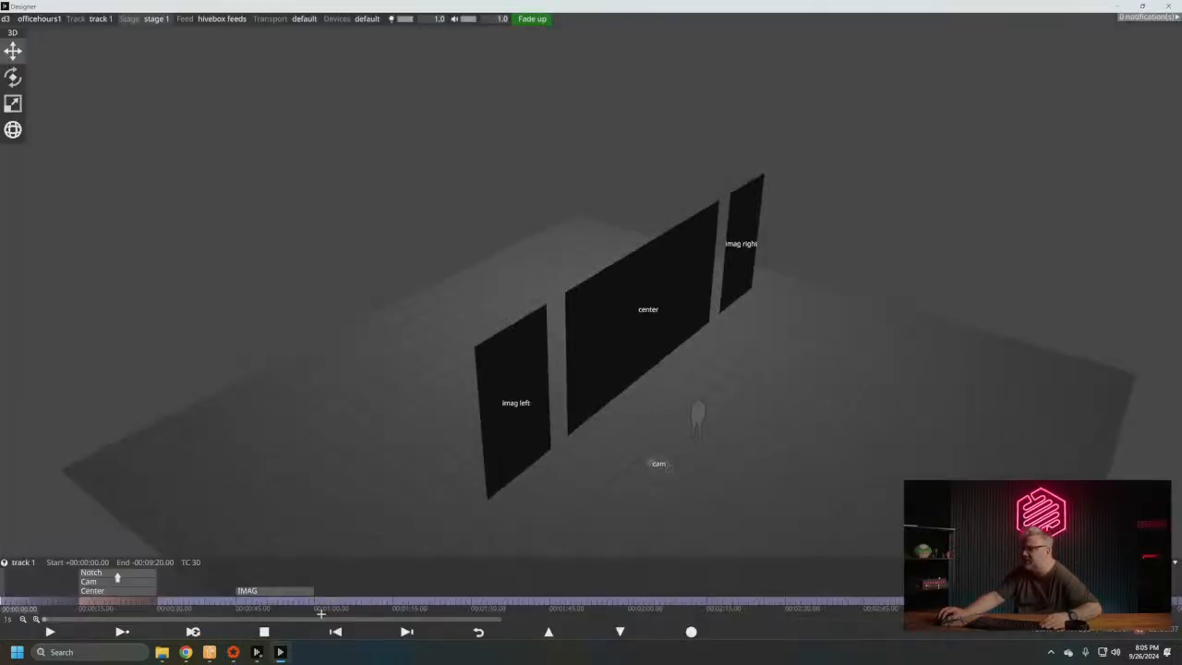
drag(655, 349, 619, 391)
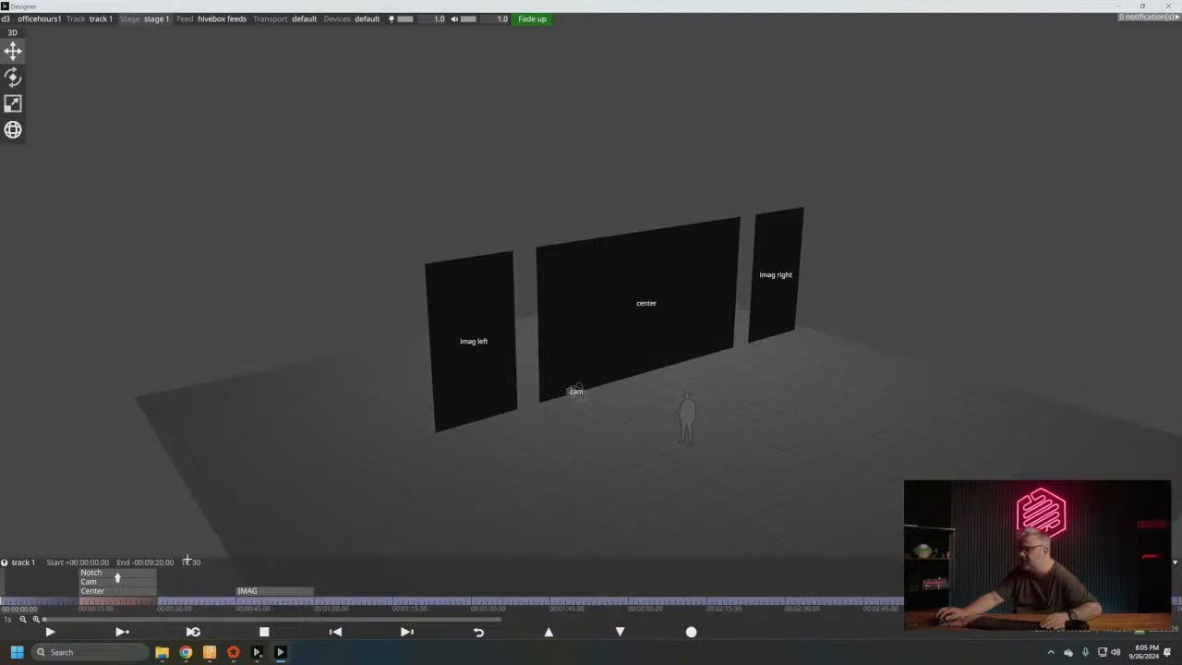
click(97, 603)
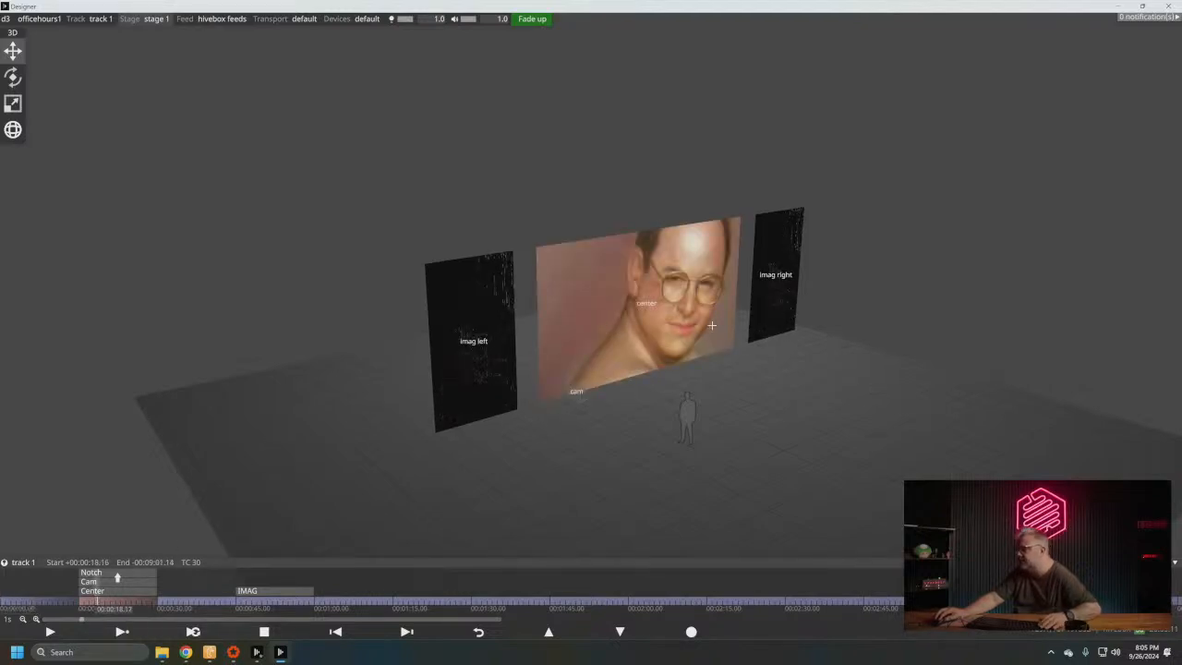
drag(712, 325, 692, 279)
scroll(625, 320, up, 3)
scroll(626, 320, up, 4)
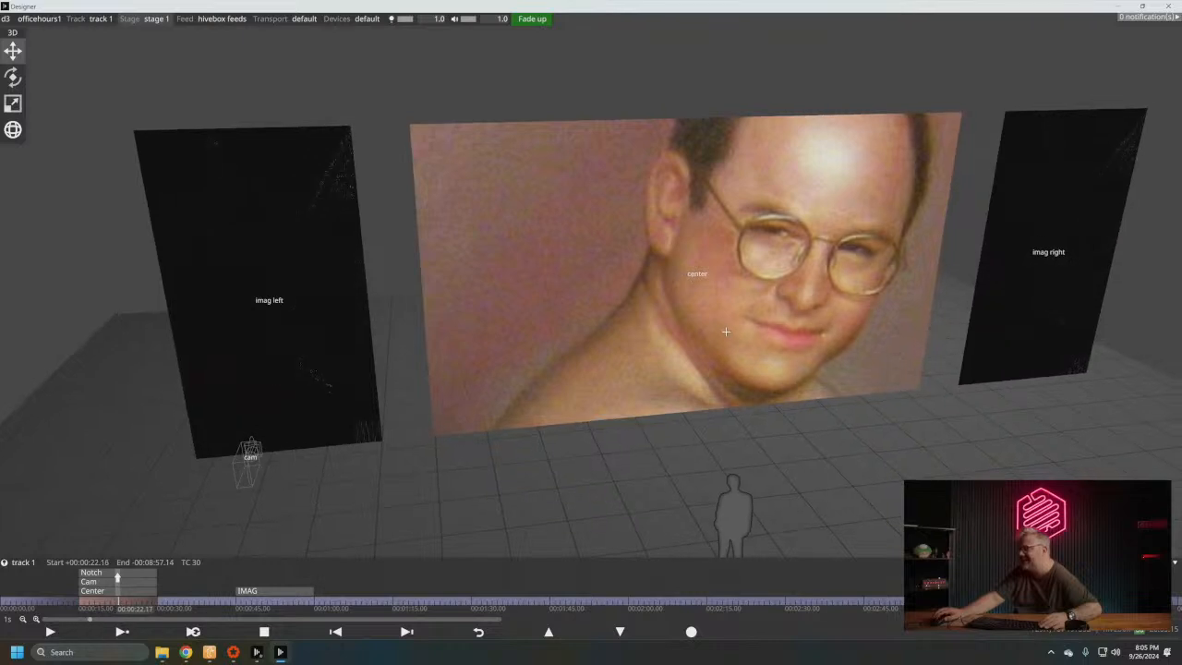
drag(726, 331, 480, 372)
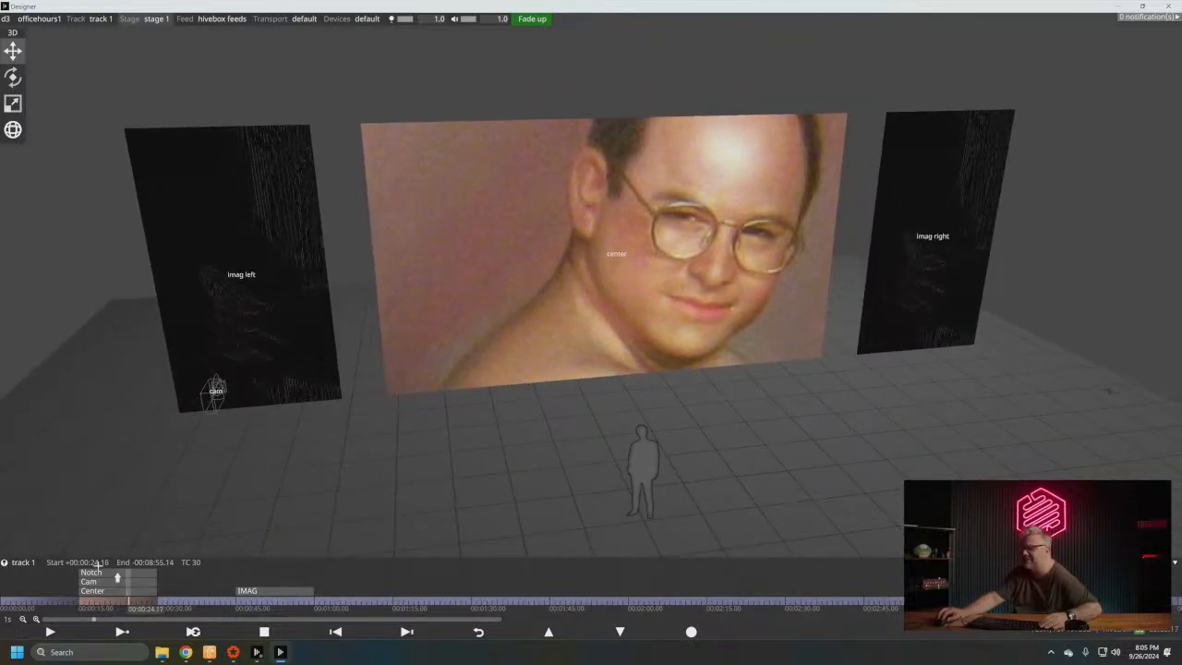
- Open the Notch layer's properties and set Shape Scale X, Z and Y to 1
click(117, 573)
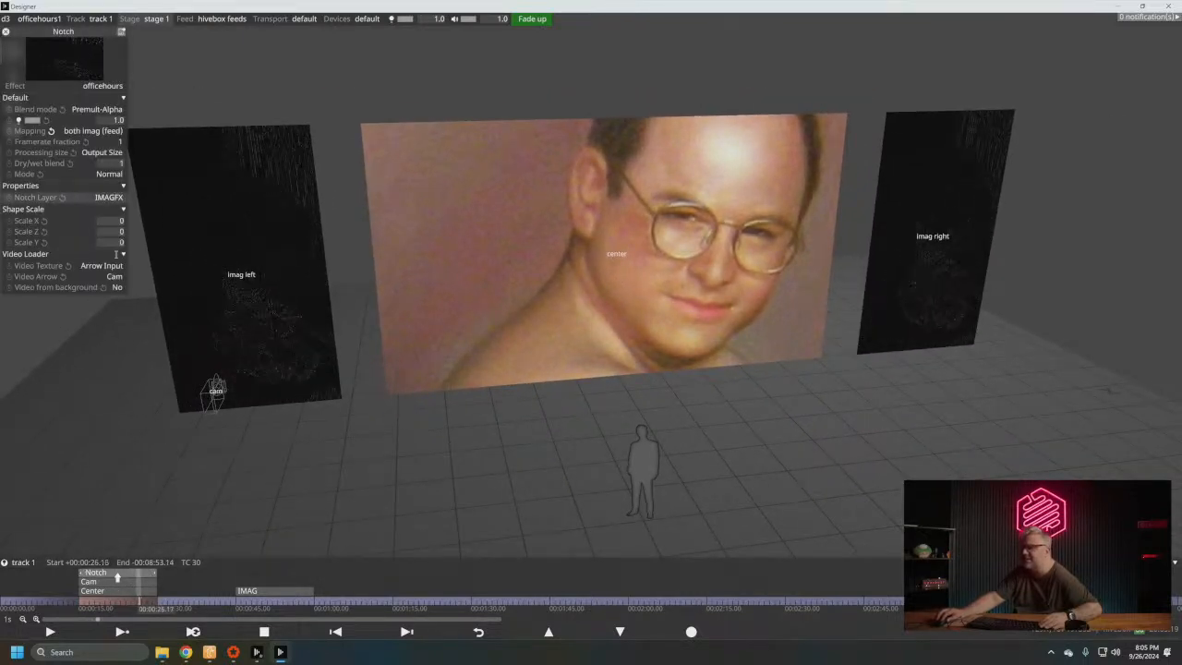
text(10)
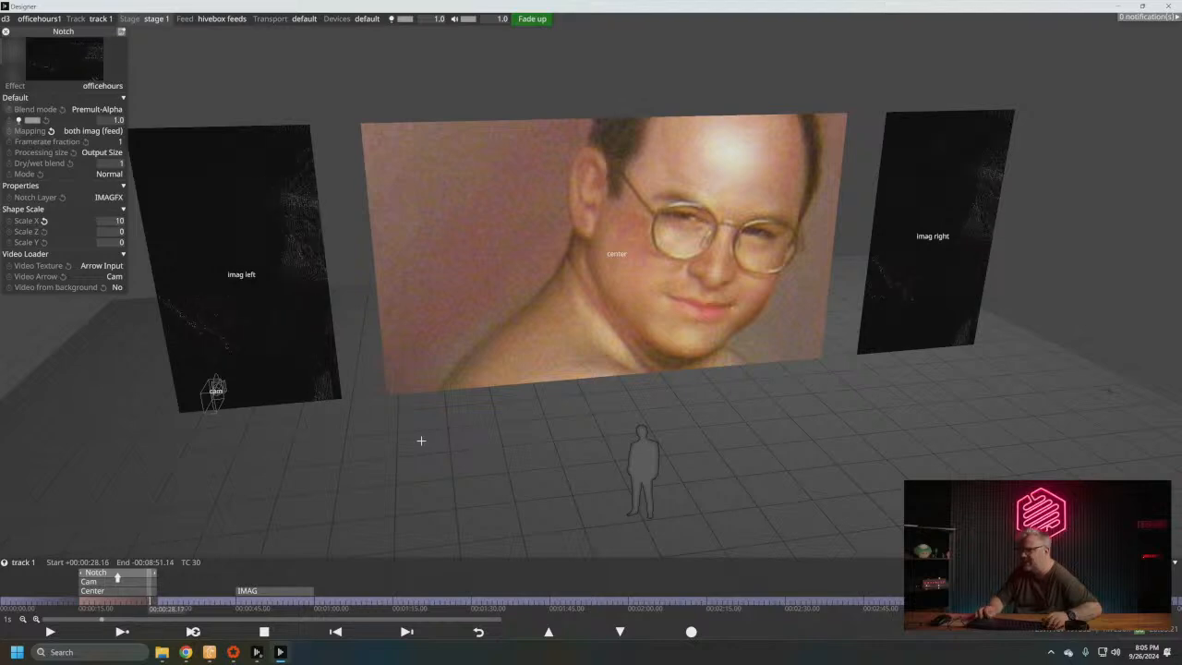
key(Return)
key(Tab)
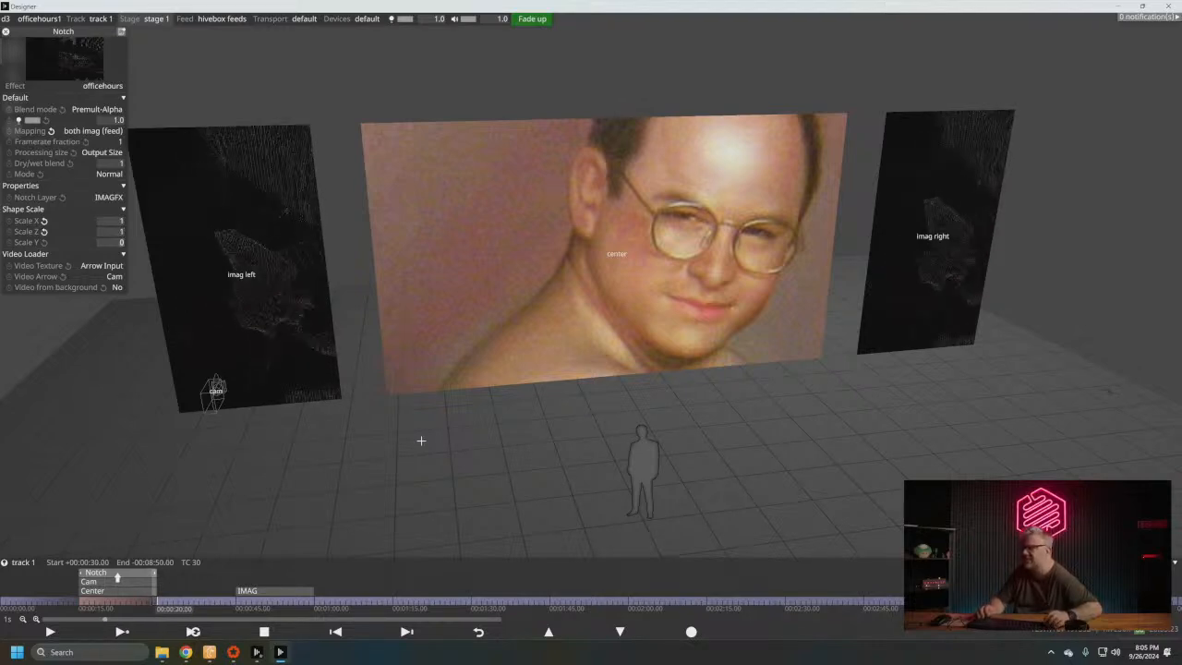
text(10)
key(BackSpace)
key(Return)
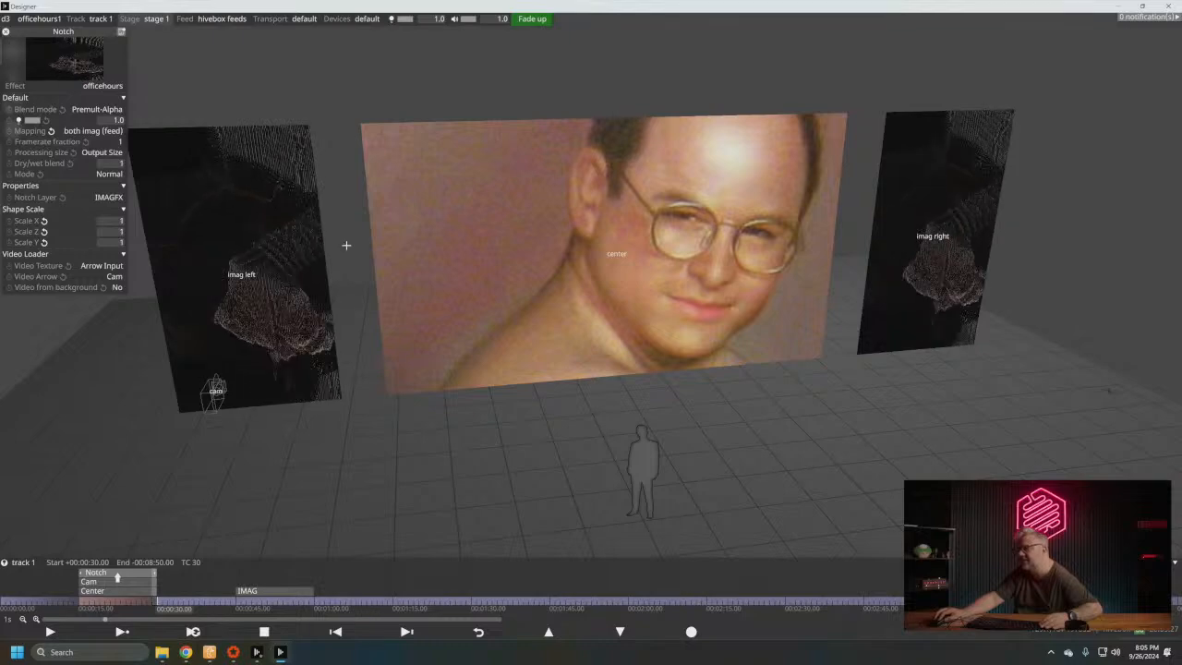
- Raise the maximum of the Notch layer's Scale X to 10, set Scale X to 10 and inspect the effect on the imag left screen
drag(345, 247, 301, 314)
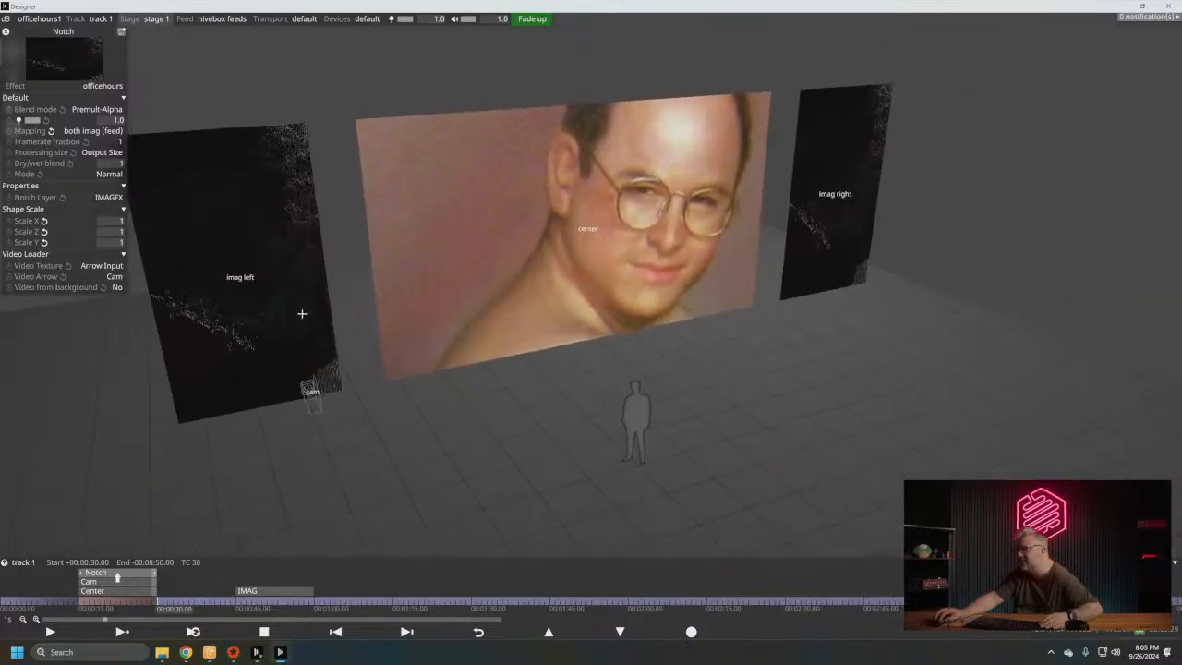
scroll(255, 248, up, 3)
scroll(261, 246, down, 2)
mouse_move(658, 257)
mouse_down()
mouse_move(555, 267)
mouse_move(597, 268)
mouse_move(645, 242)
mouse_move(661, 266)
mouse_up()
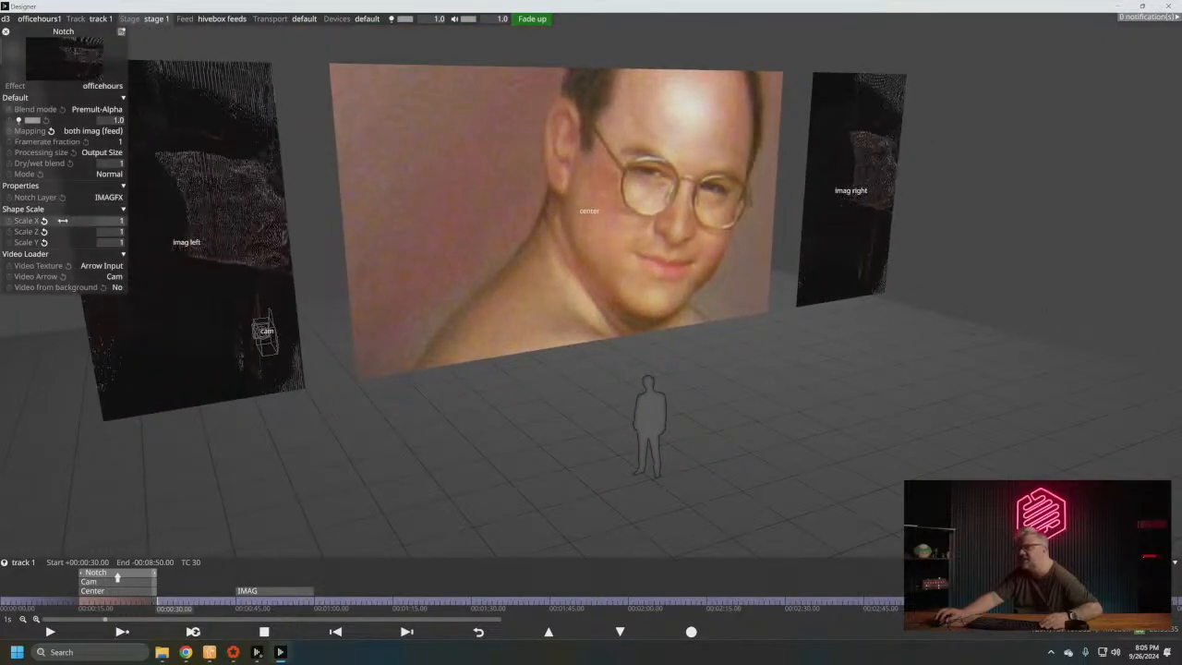
right_click(107, 222)
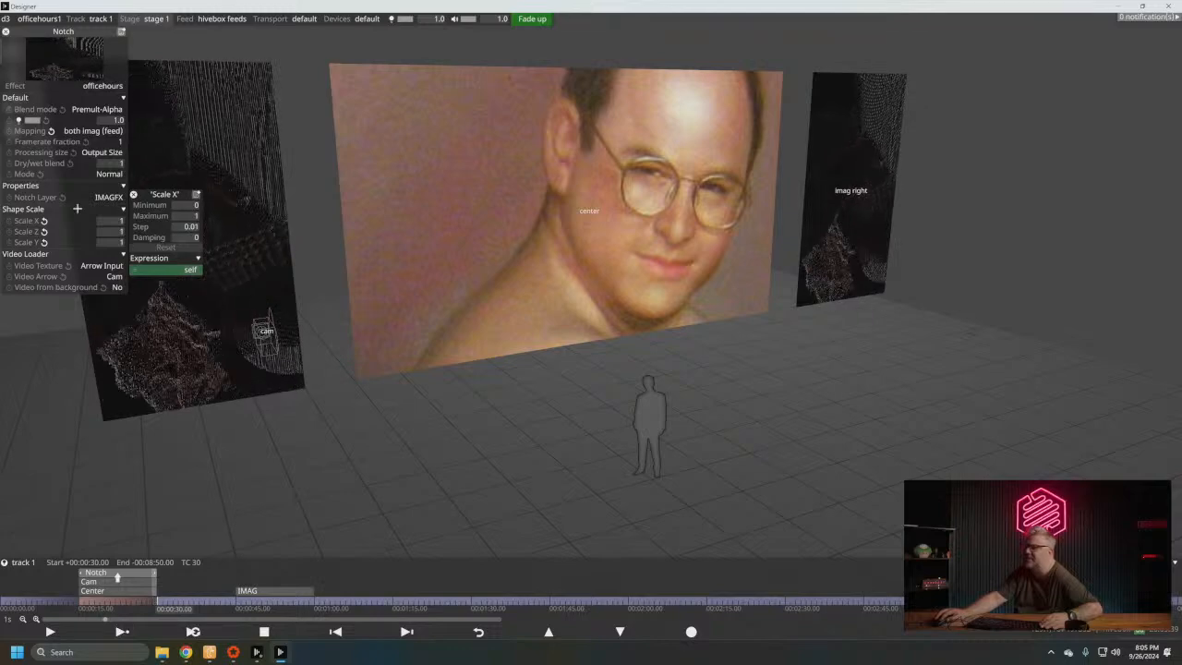
drag(160, 189, 187, 195)
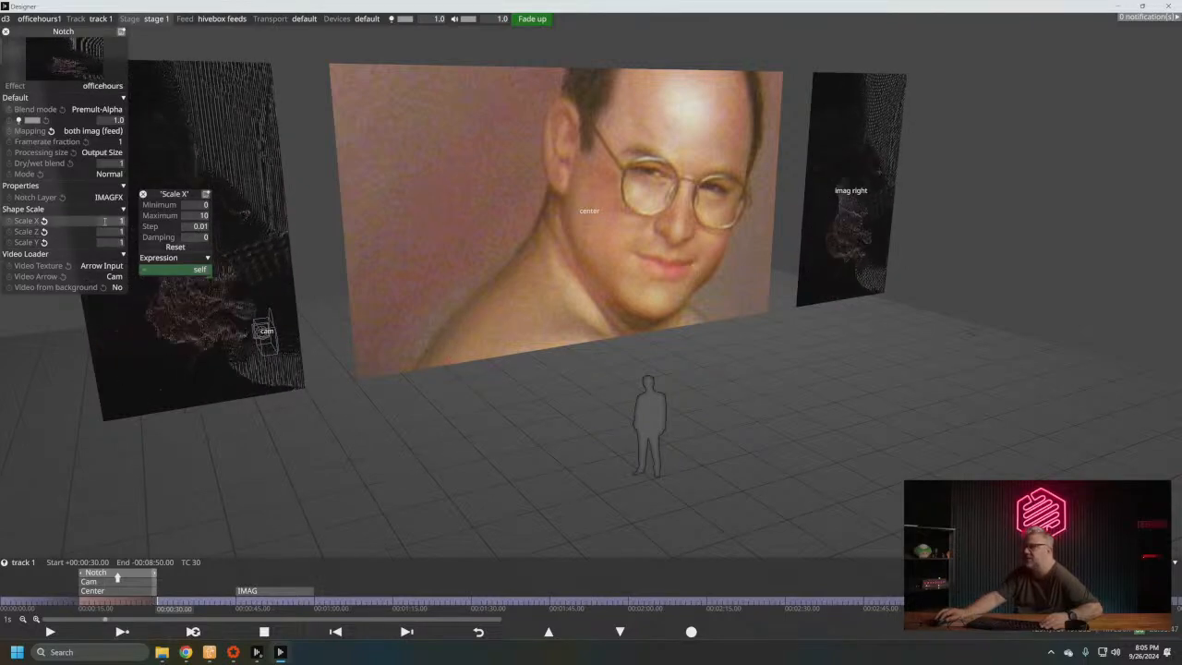
text(10)
key(Return)
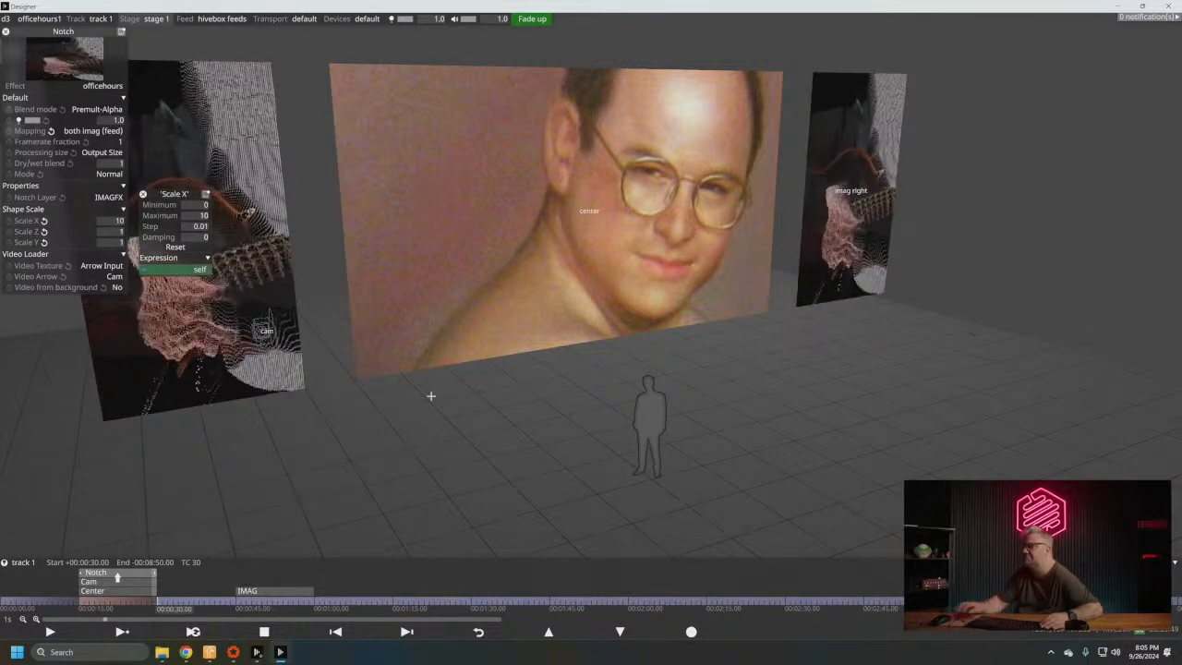
middle_drag(390, 209, 568, 259)
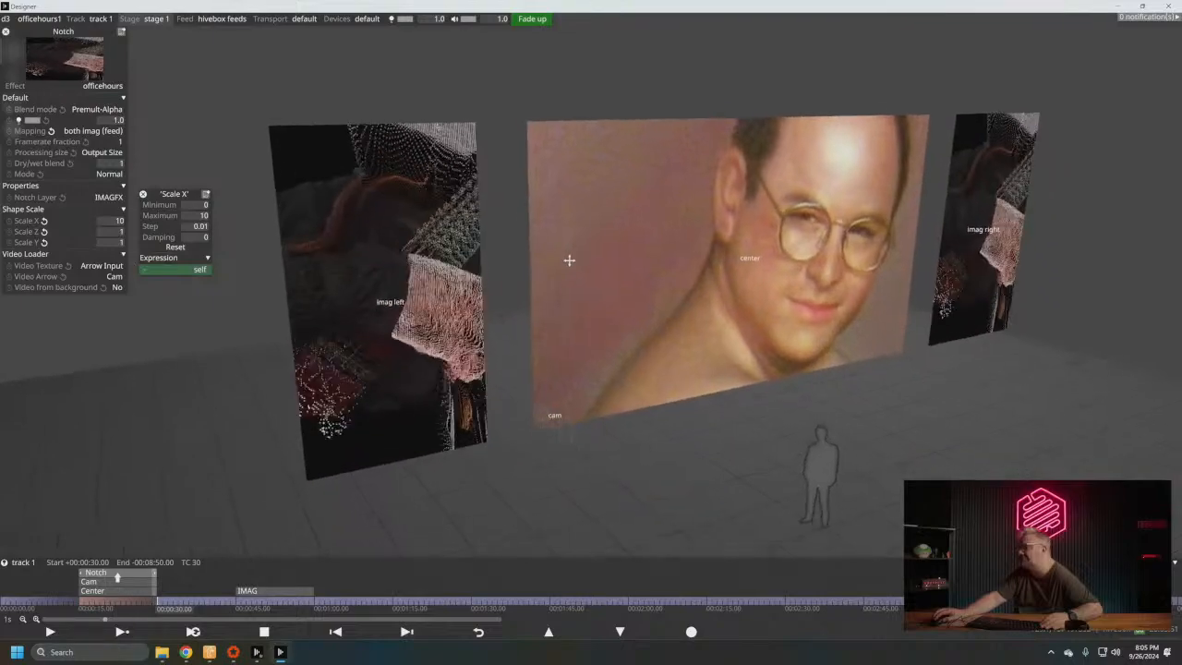
mouse_move(398, 325)
middle_down()
mouse_move(379, 328)
mouse_move(403, 316)
mouse_move(369, 338)
mouse_move(416, 316)
middle_up()
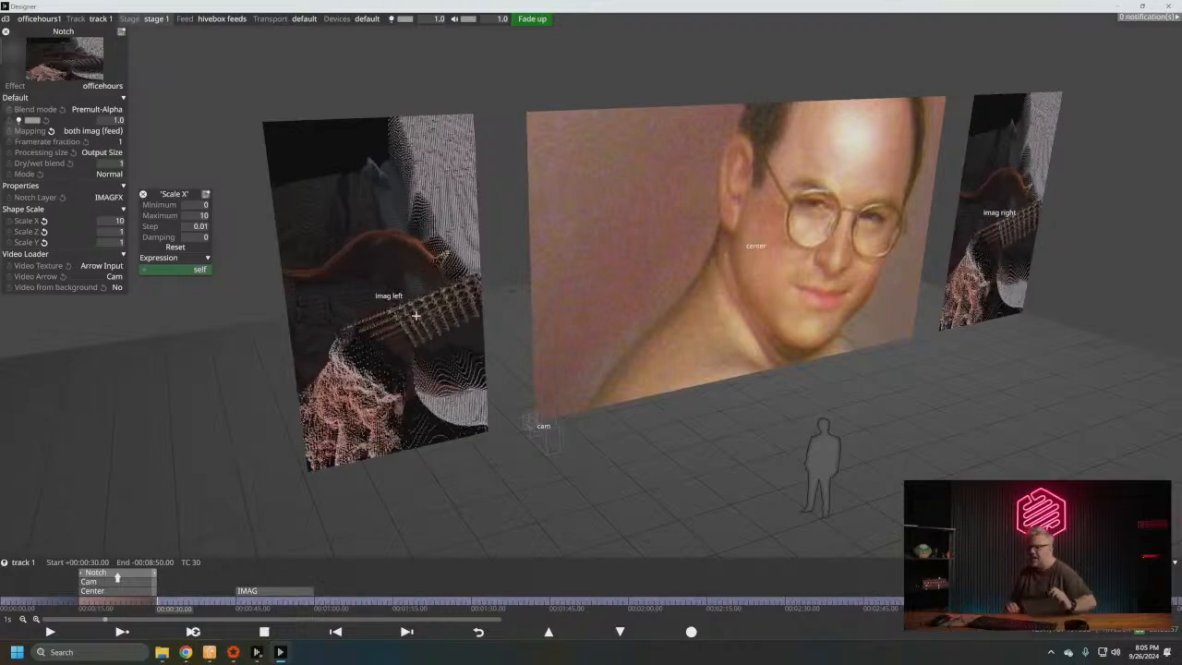